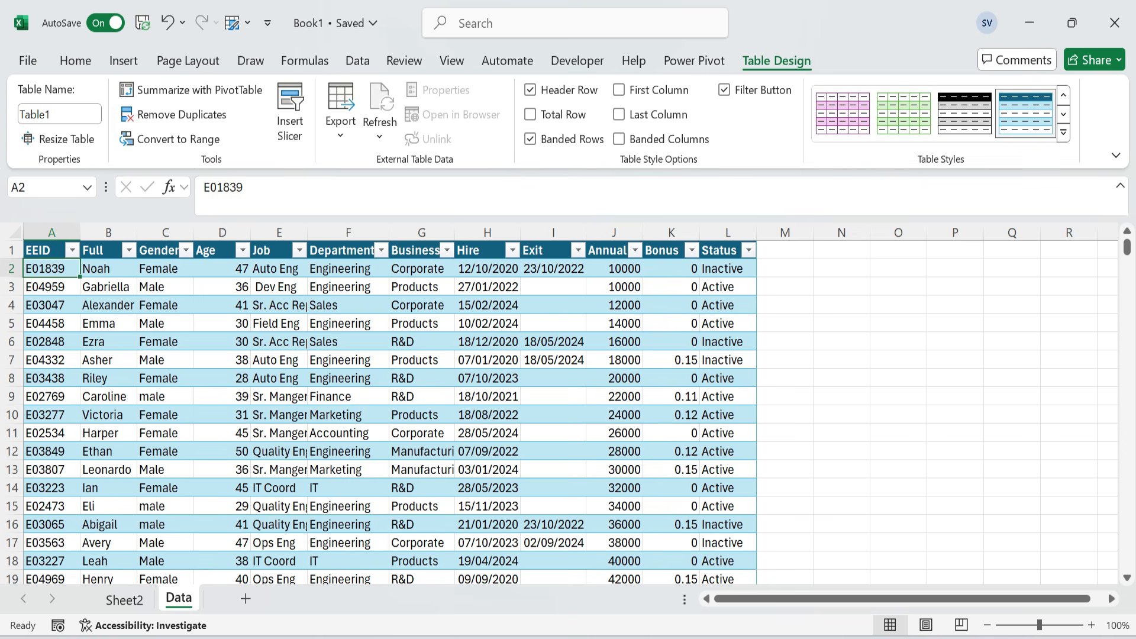
- Freeze the header row of the Data sheet and check that it stays in place while scrolling
click(77, 61)
click(451, 61)
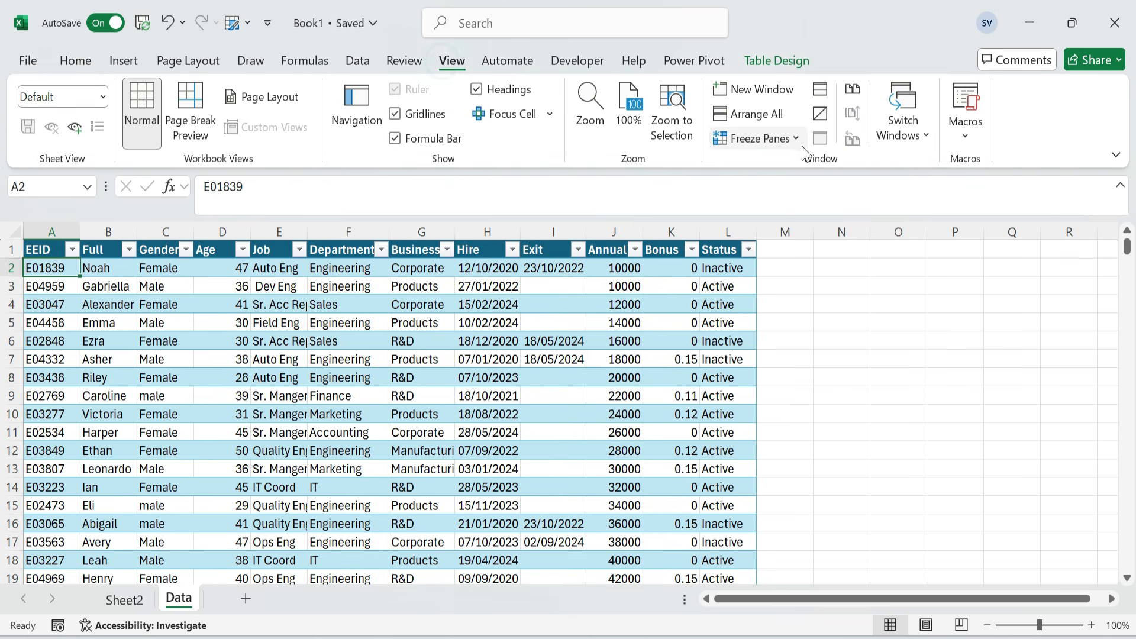
click(793, 140)
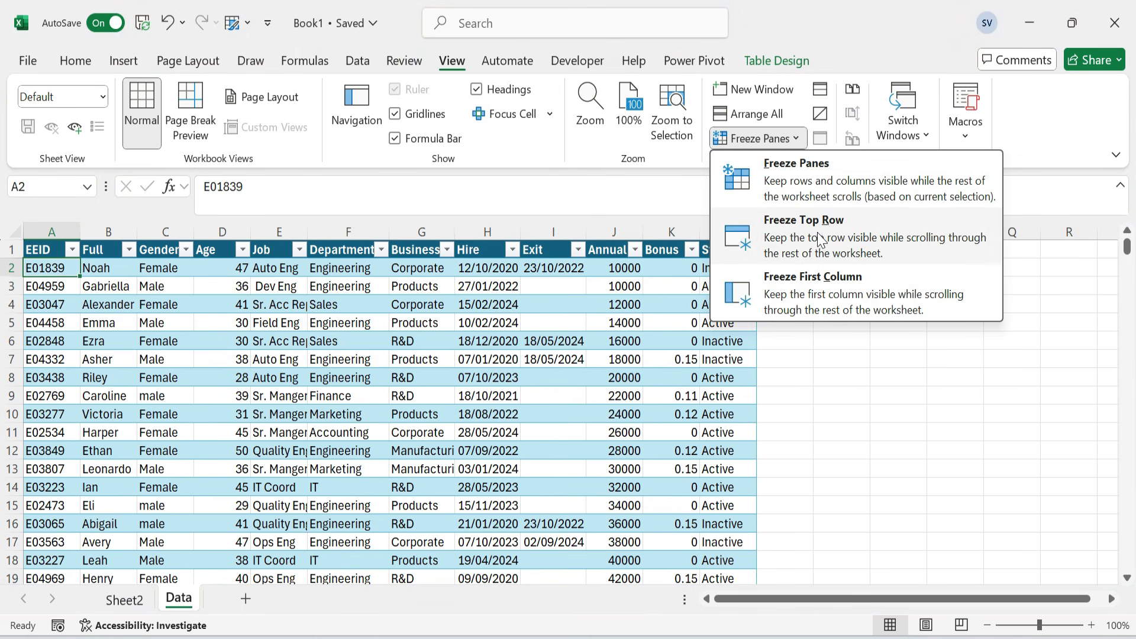
click(839, 198)
click(71, 302)
scroll(71, 298, down, 2)
scroll(72, 298, down, 3)
scroll(46, 260, up, 5)
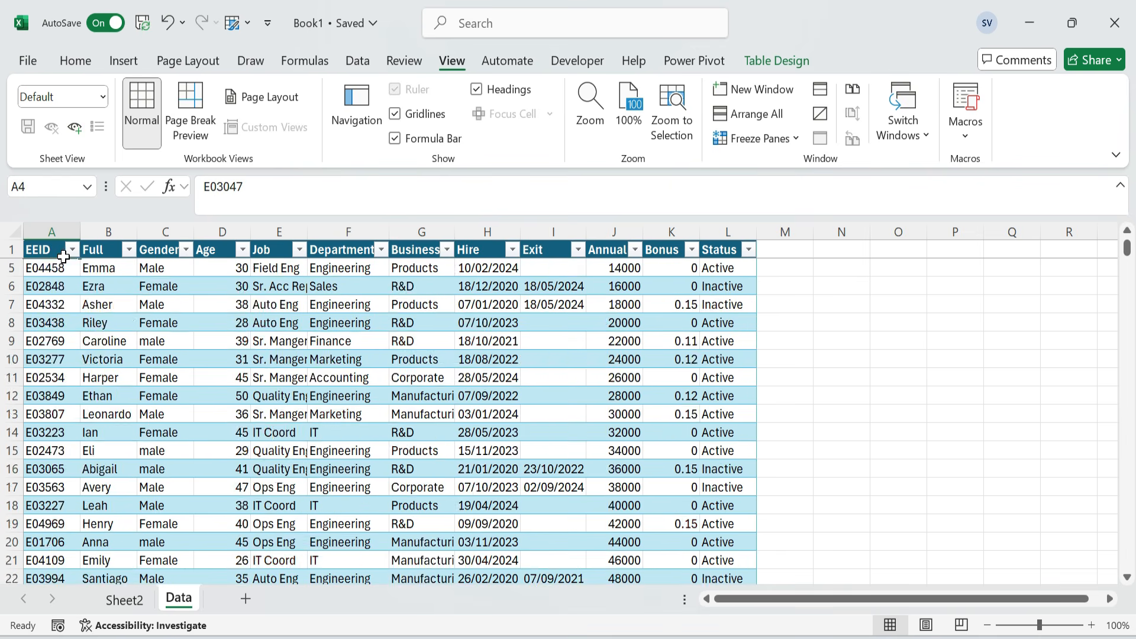
- Turn off the gridlines on the Data sheet
click(47, 268)
click(395, 116)
click(784, 270)
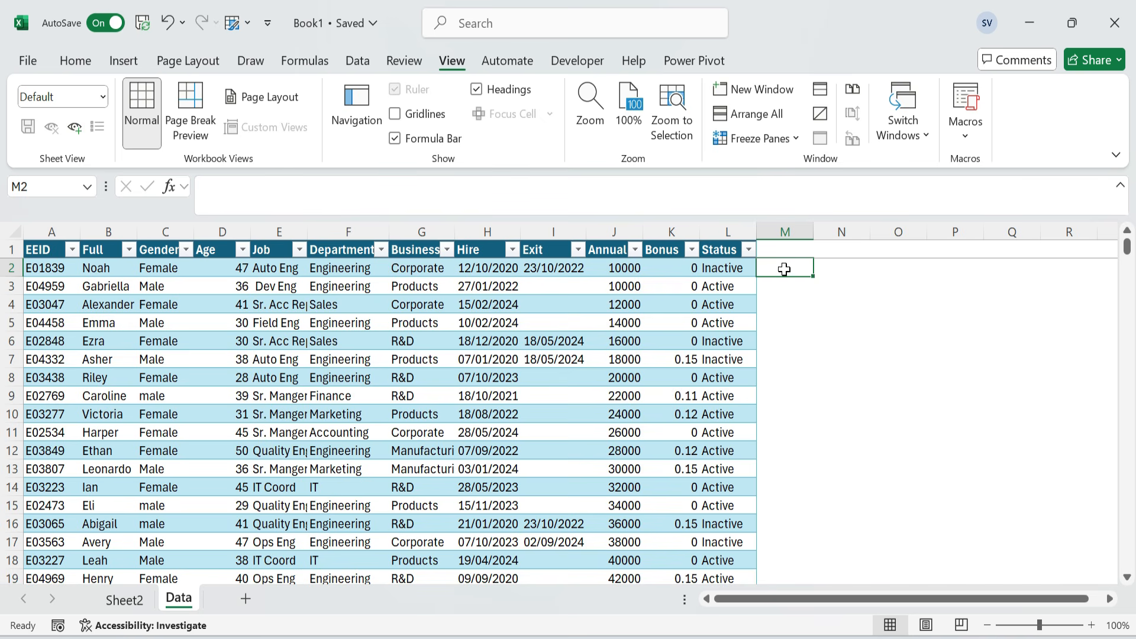
- Add a new table column with the header "Year" in cell M1
click(780, 252)
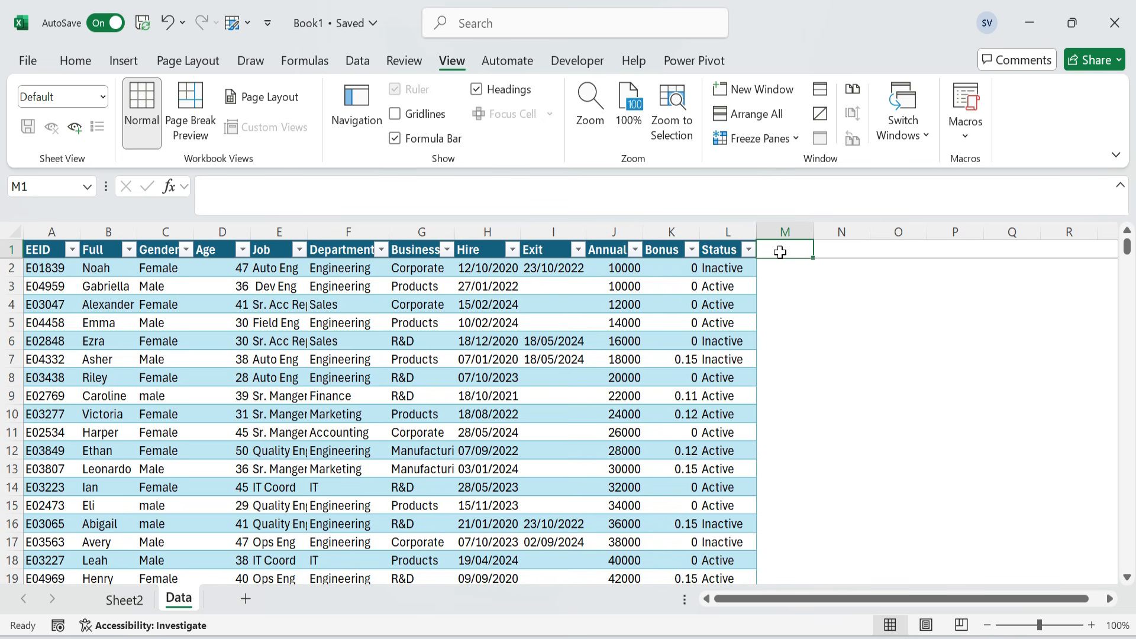
text(Year)
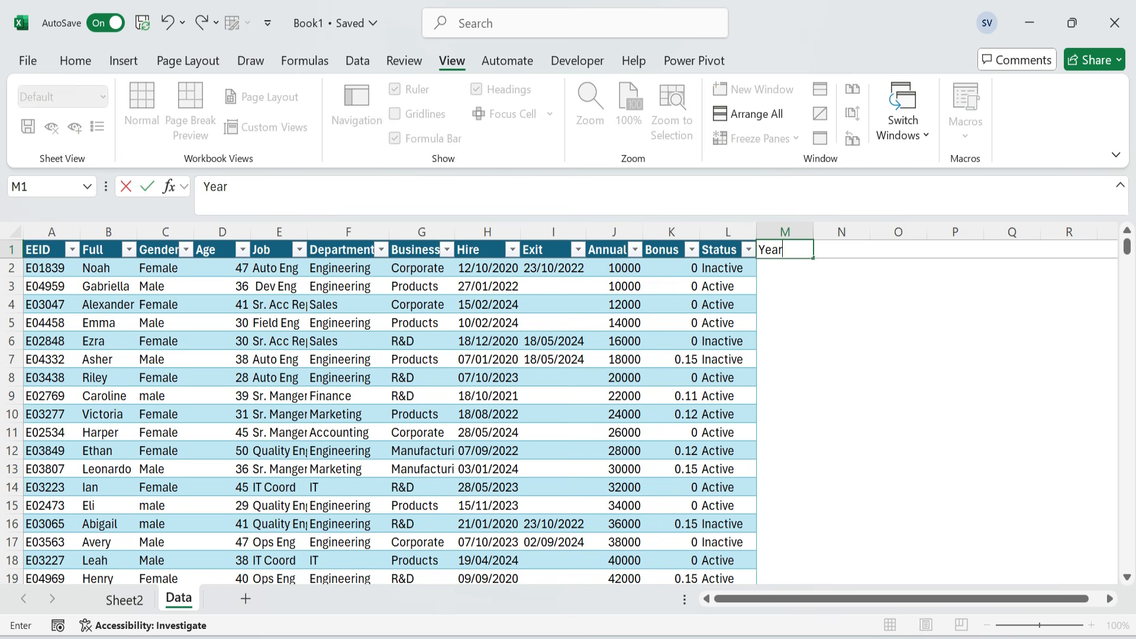
key(Return)
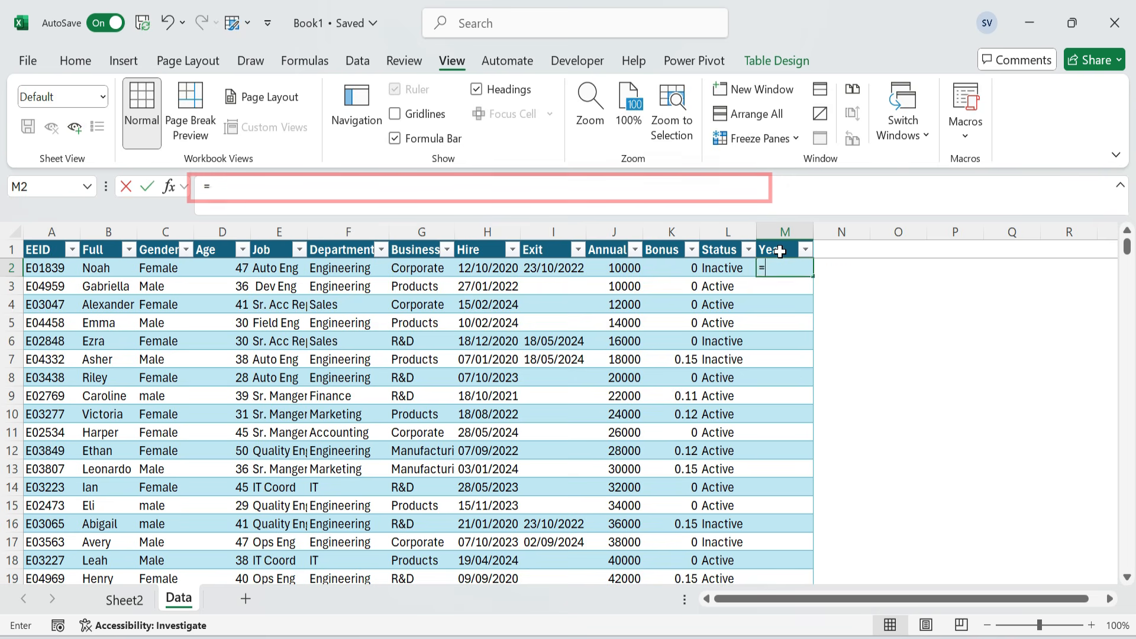
text(=if(is)
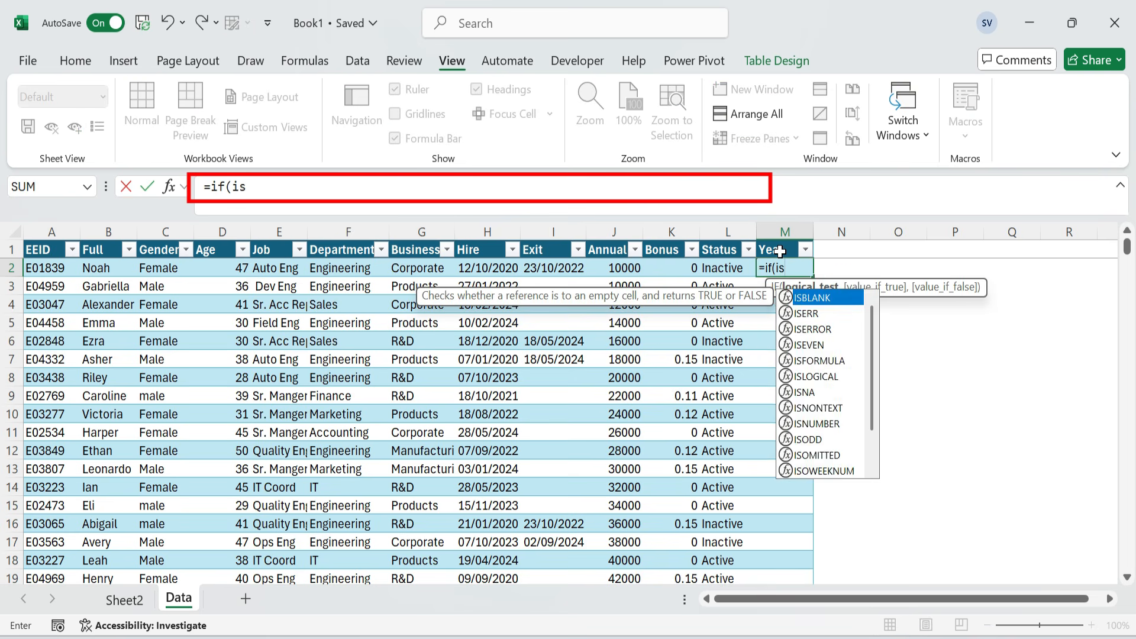
text(blank()
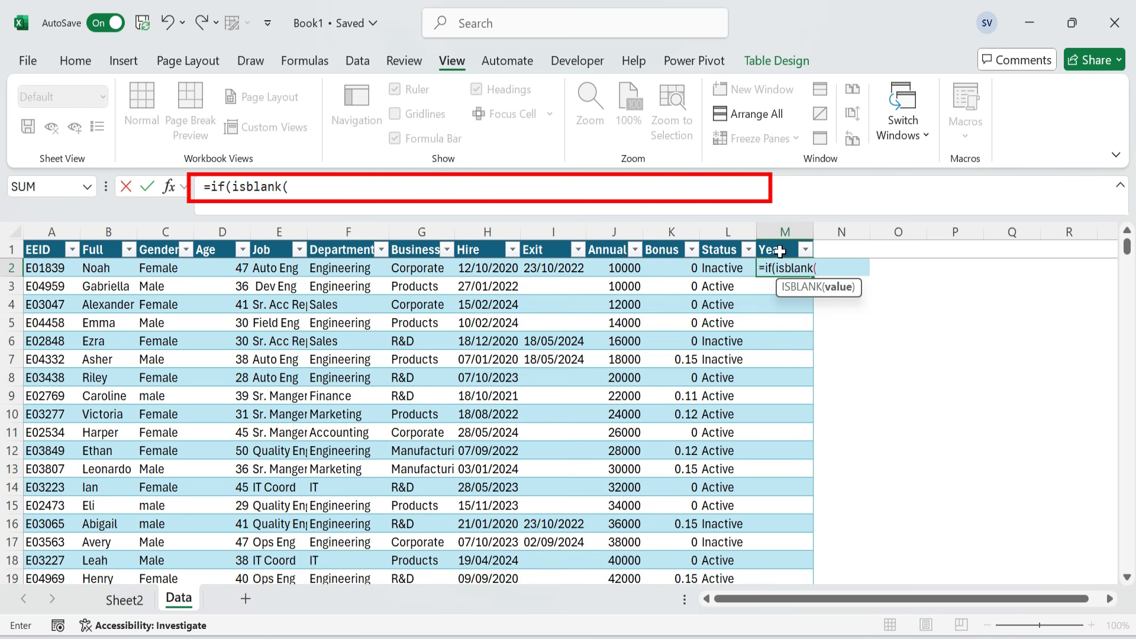
click(560, 268)
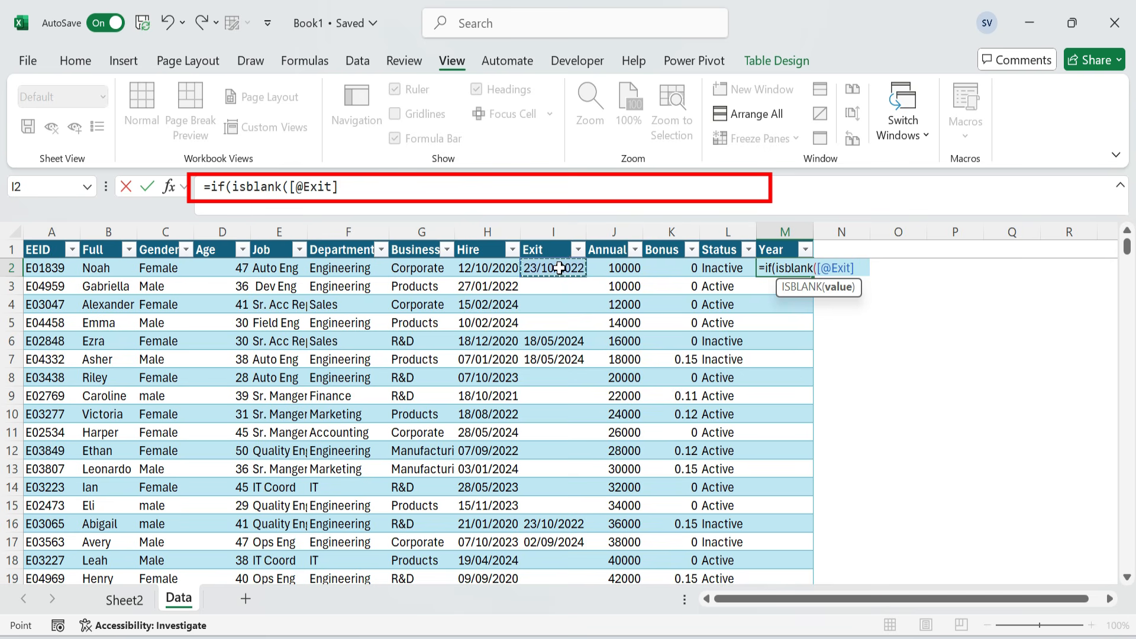
text(),Datedif()
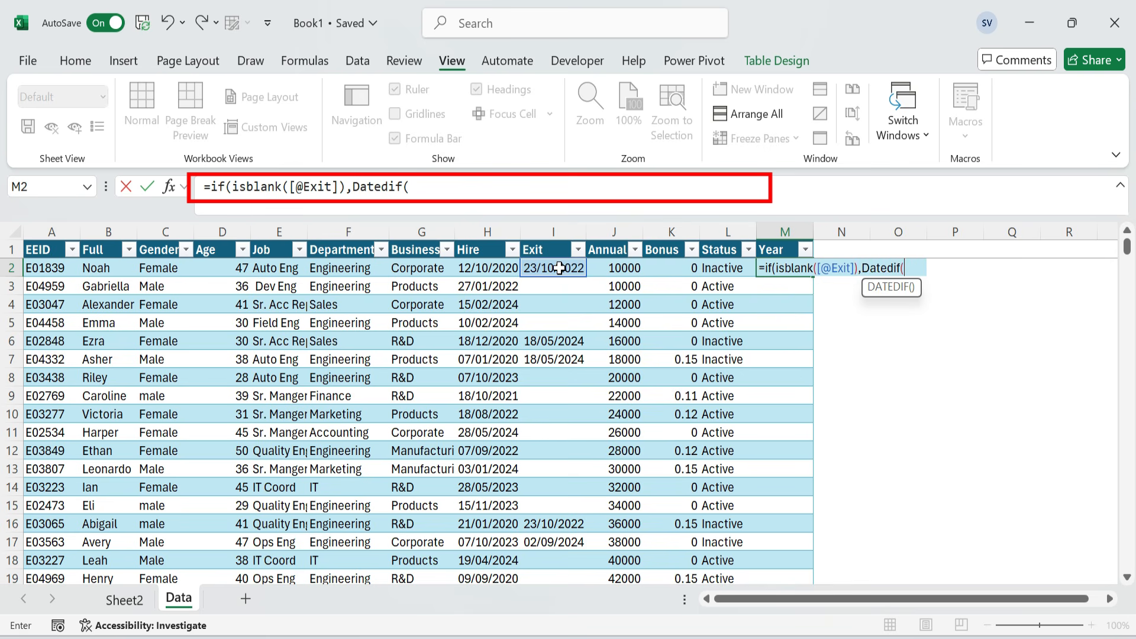
click(489, 268)
text(,today())
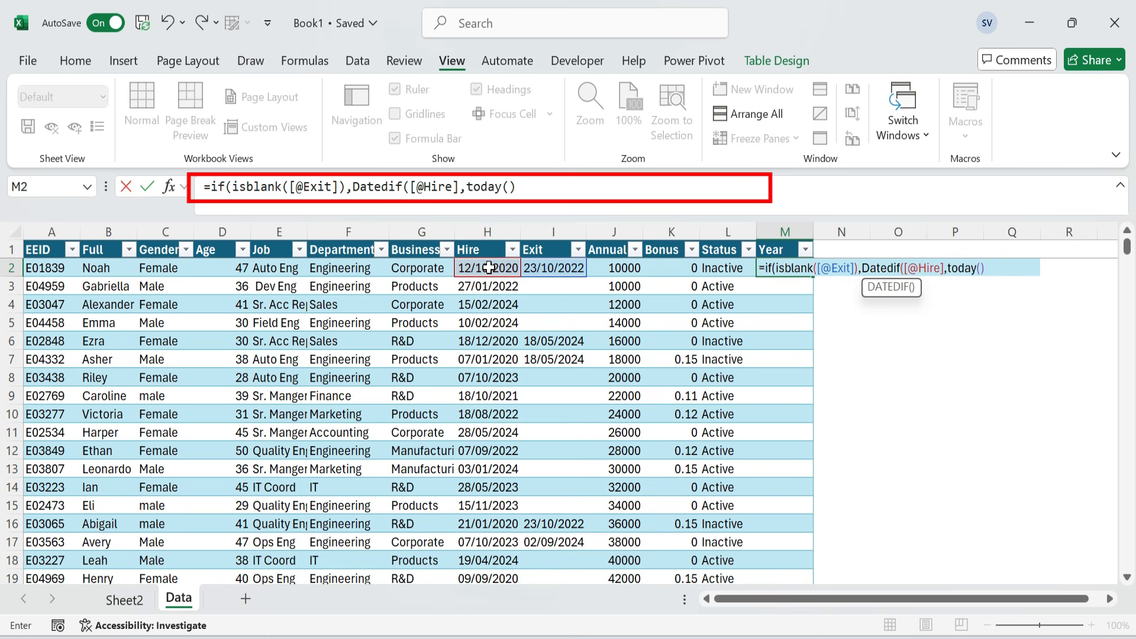
text(,"Y"),Datedif()
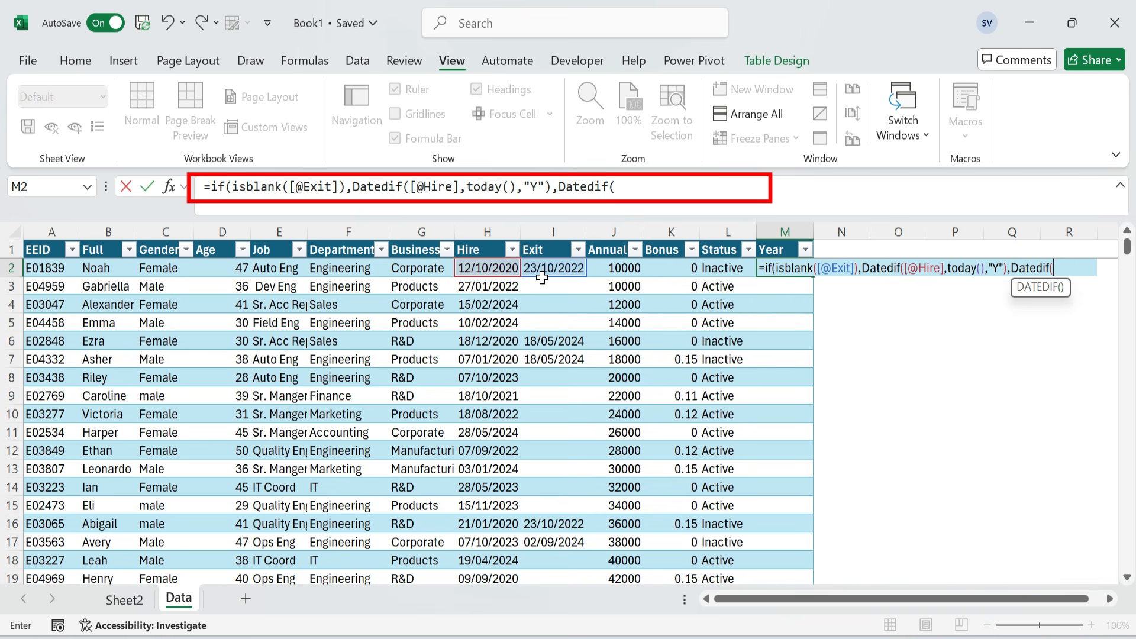
click(490, 267)
text(,)
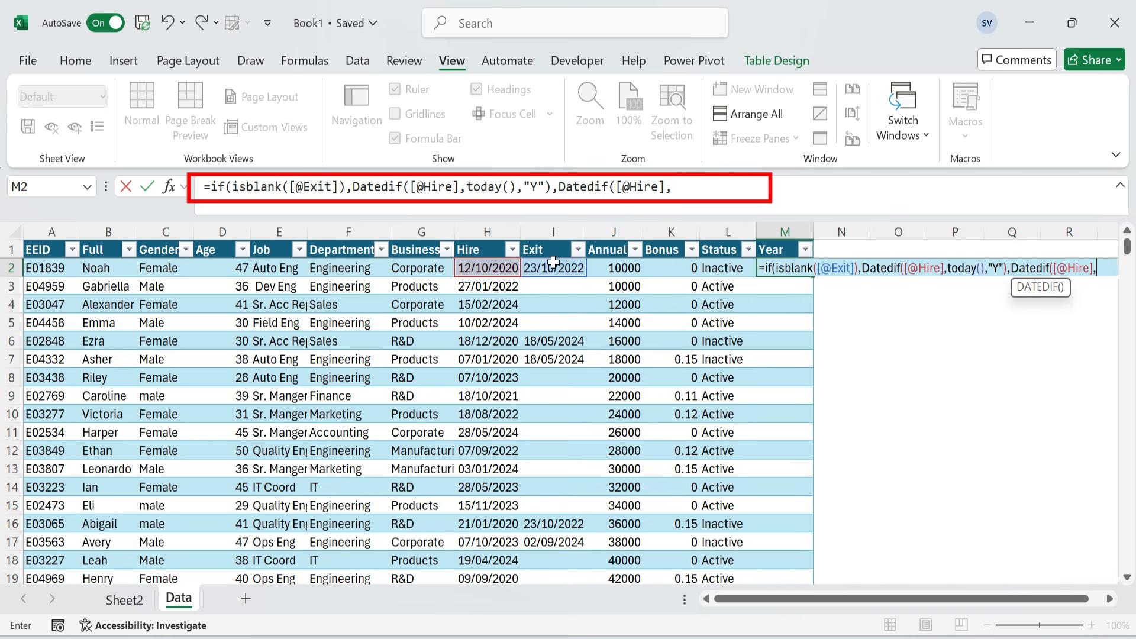
click(553, 266)
text(,"Y"))
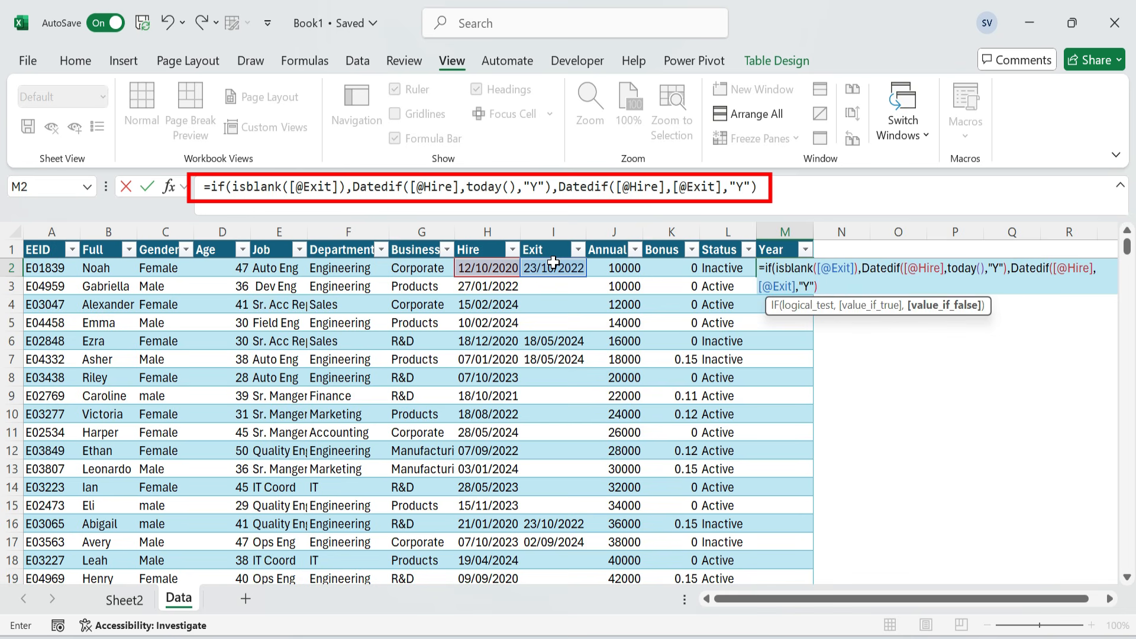
key(Return)
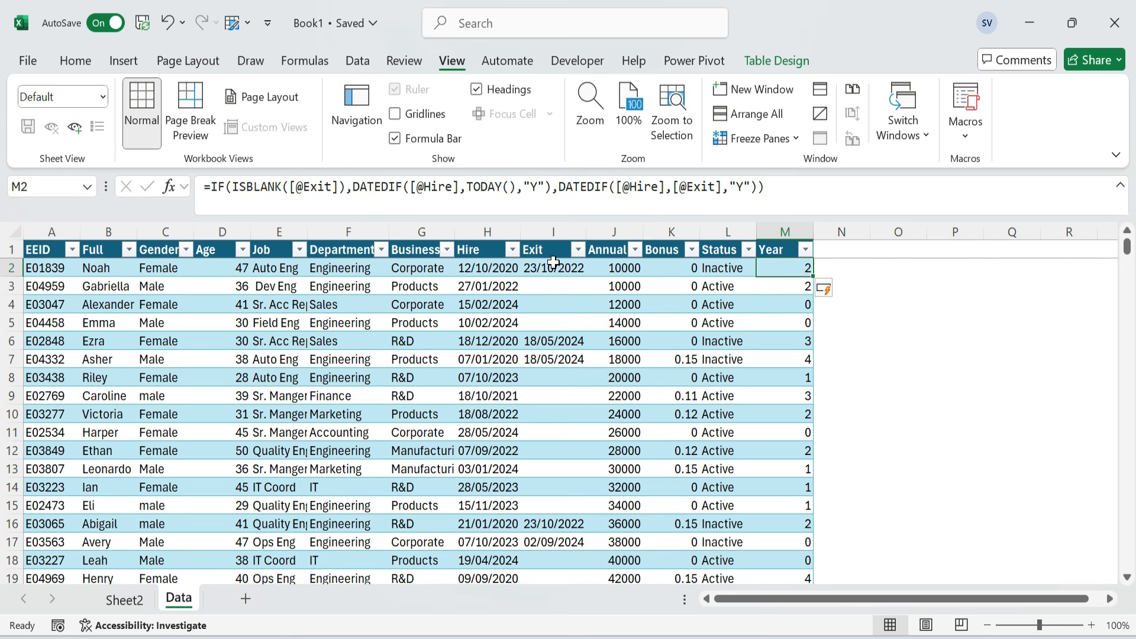
- Examine the filter values of the Year column and its entries down to the last table row
key(Up)
key(Up)
key(alt+Down)
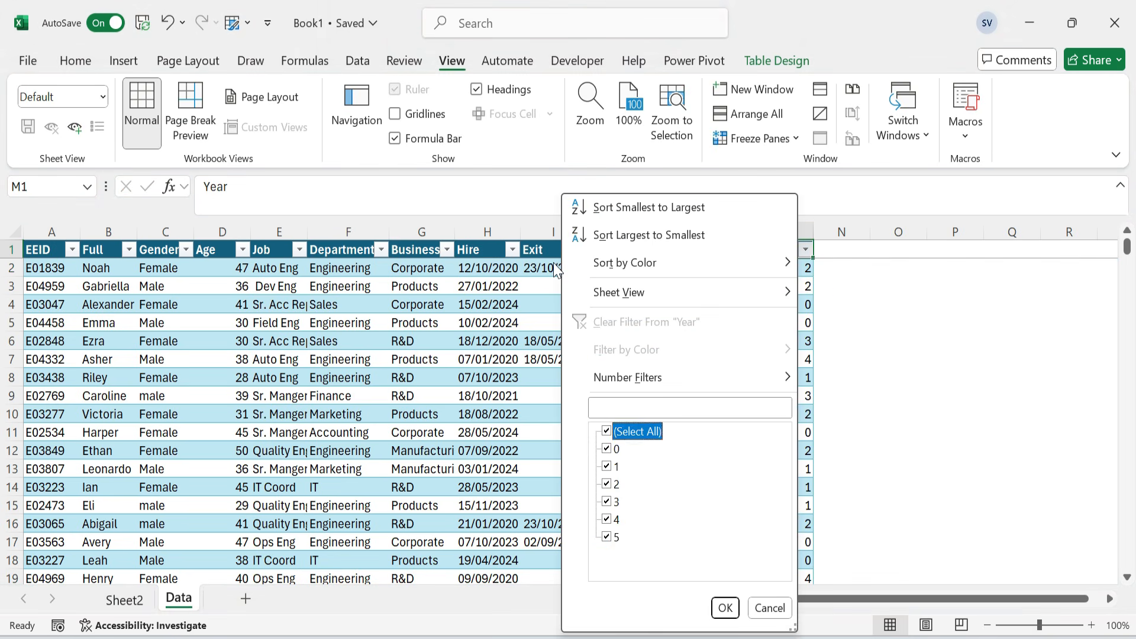
key(Escape)
key(Down)
key(ctrl+shift+Down)
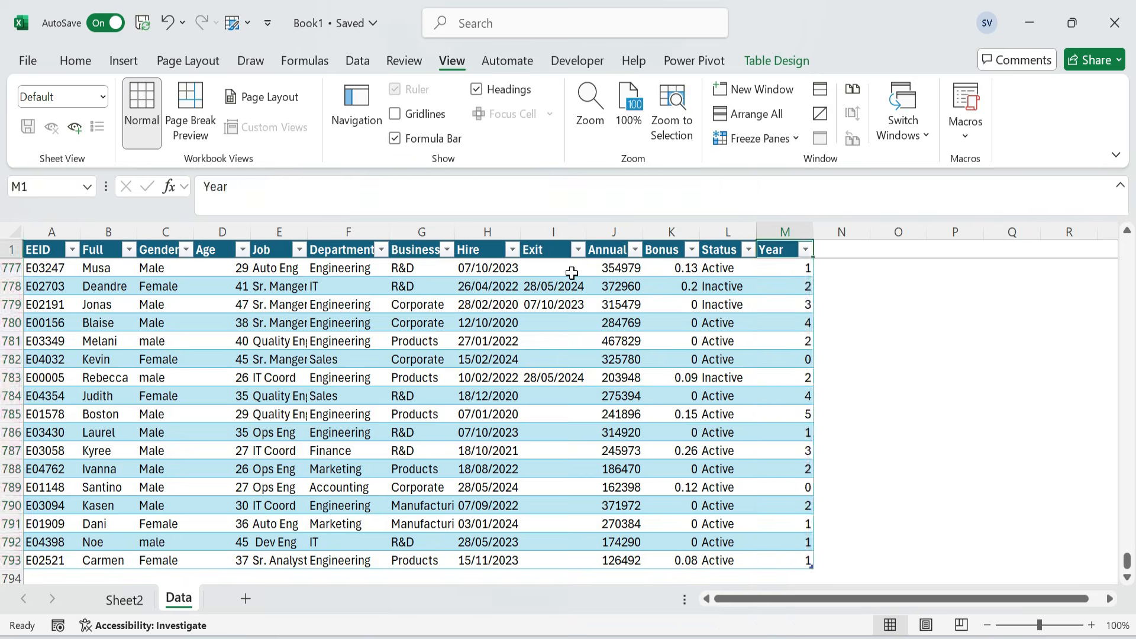
key(Up)
key(Down)
key(Up)
key(Down)
key(Up)
- Add a new table column with the header "Age Group" in cell N1
key(Right)
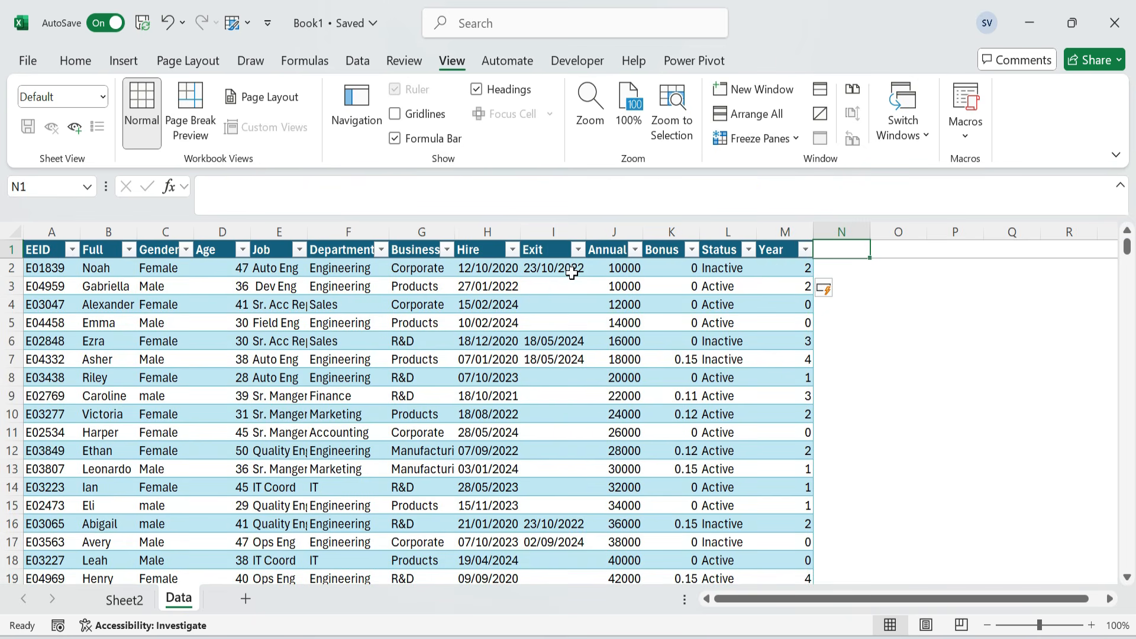
text(Age Group)
key(ctrl+Return)
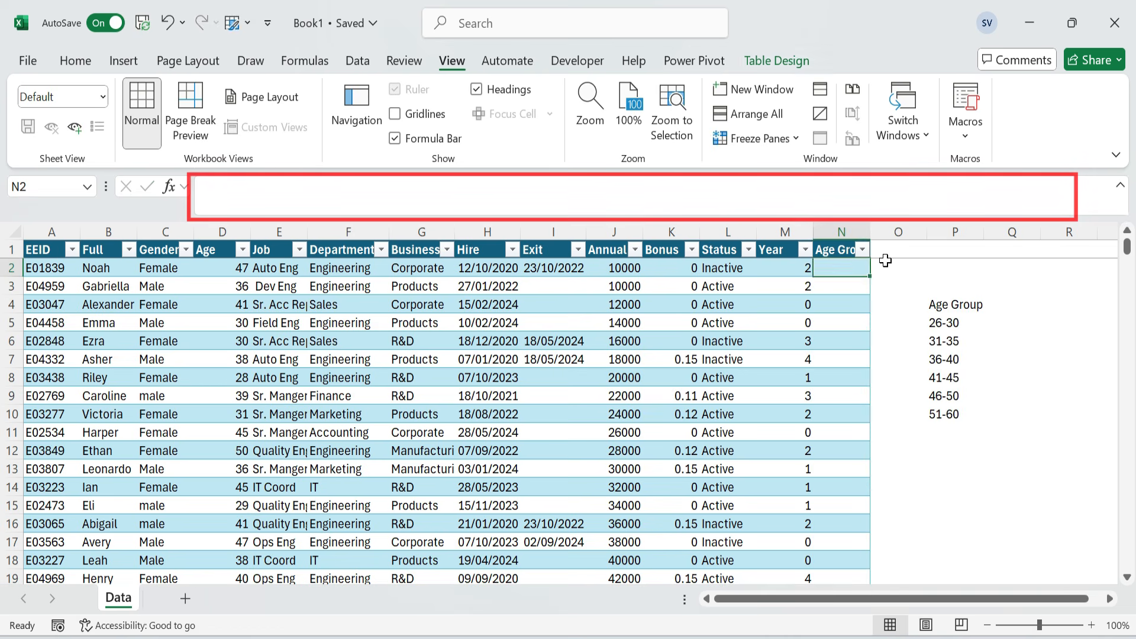
text(=if()
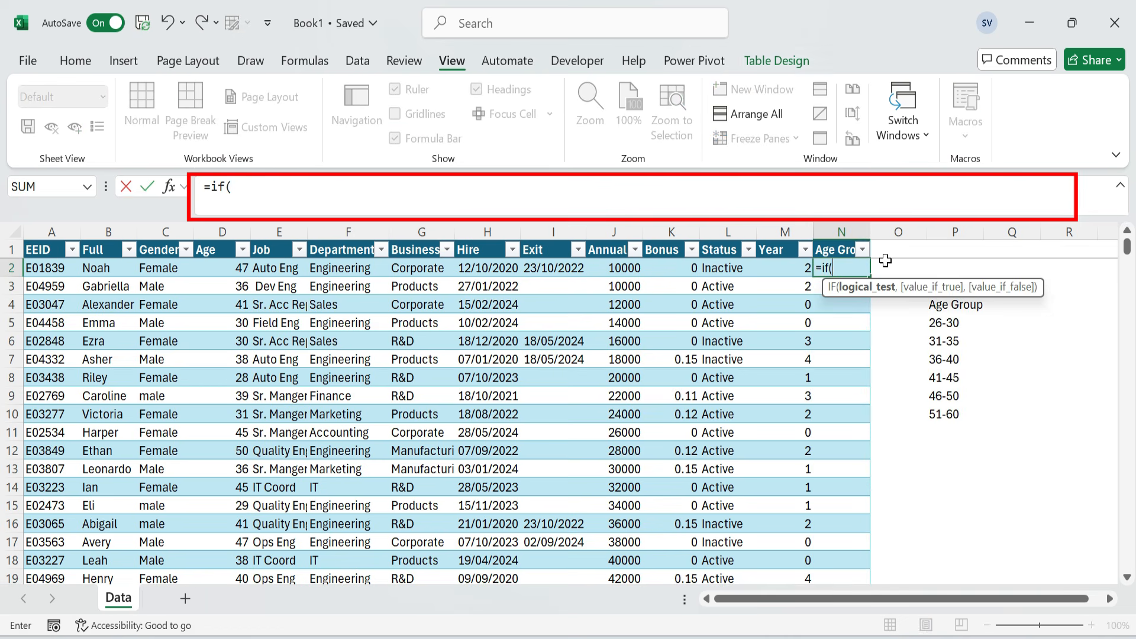
text(and()
click(222, 268)
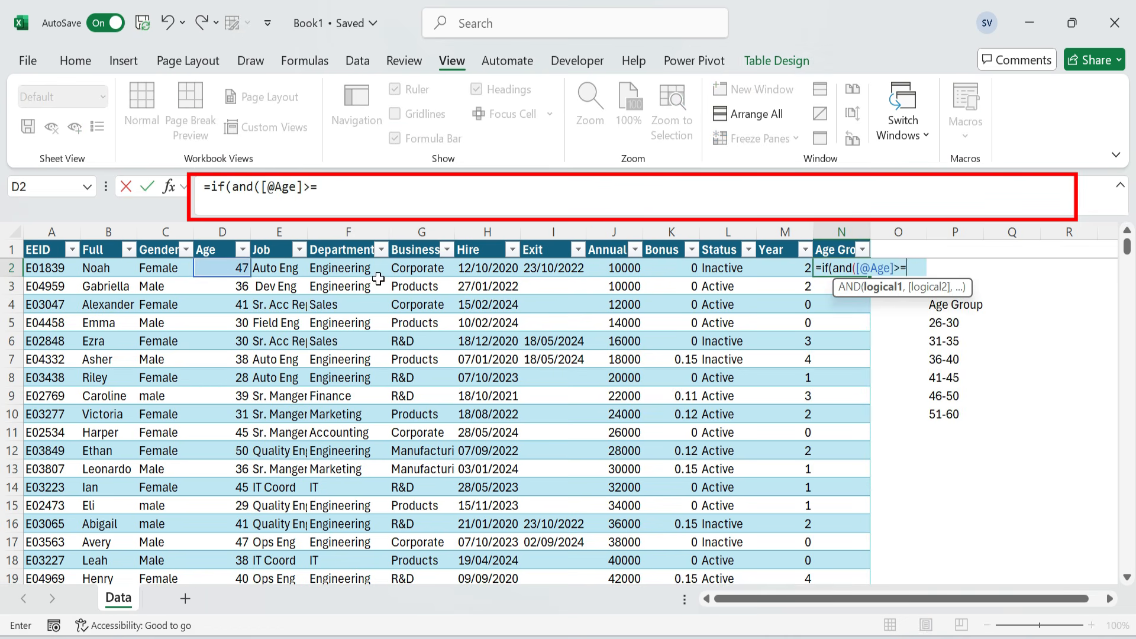
text(>=26,)
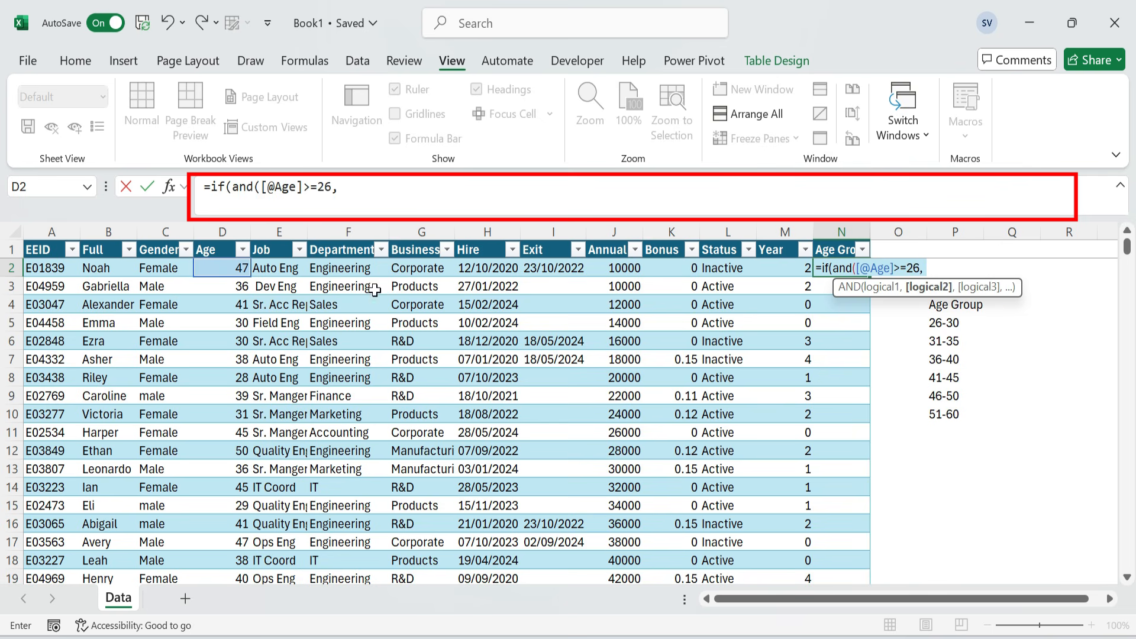
click(216, 268)
text(<=30)")
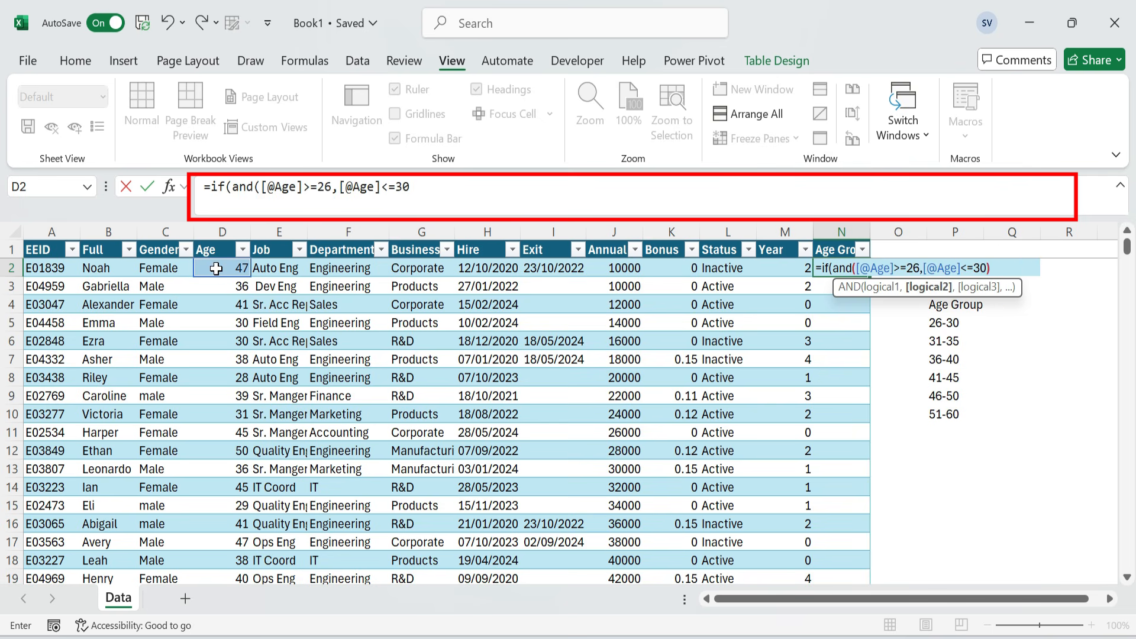
text(,"26-30",)
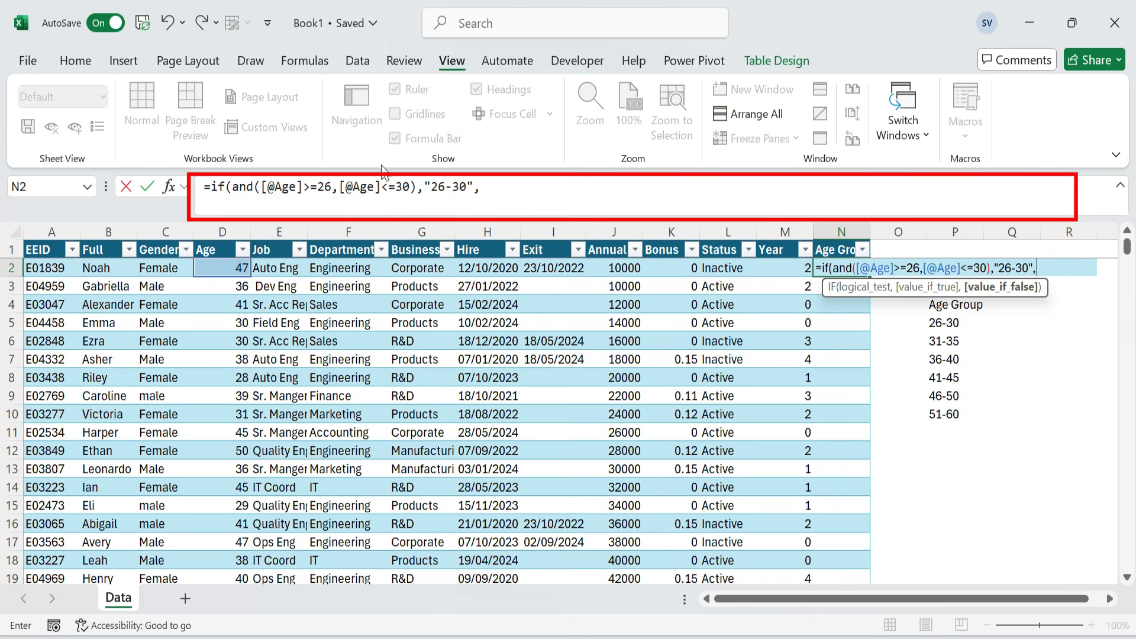
- Append a copy of the IF block to the formula and adapt it to ages 31 to 35, returning "31-35"
drag(484, 187, 218, 187)
key(ctrl+c)
click(506, 187)
key(ctrl+v)
double_click(592, 187)
text(31)
double_click(677, 187)
text(35)
double_click(704, 187)
text(31)
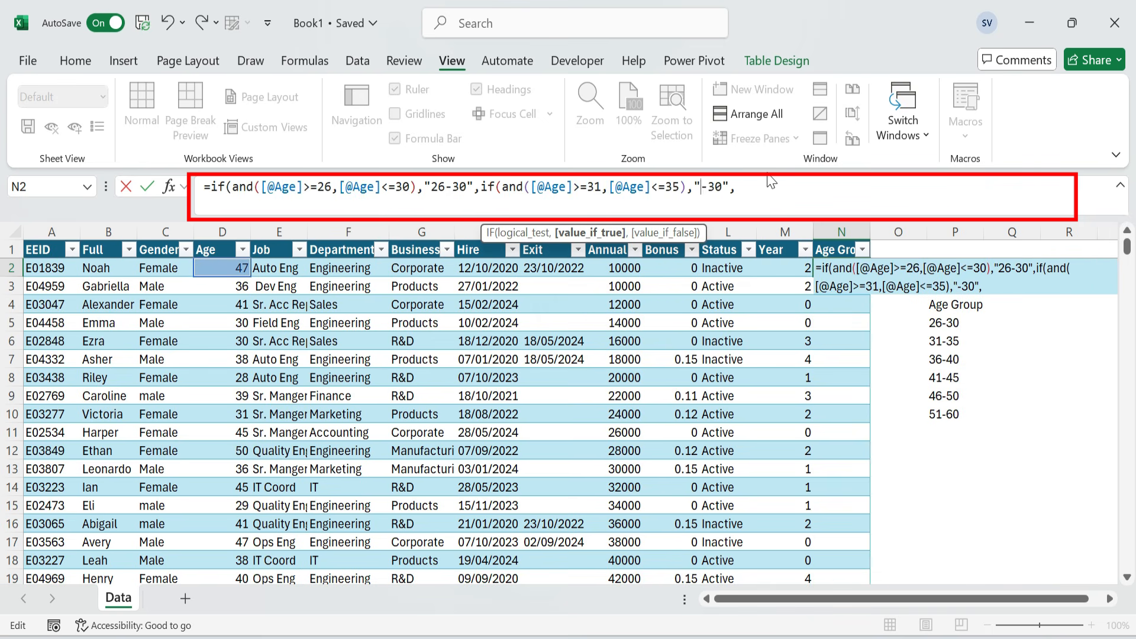
text(5)
- Append another copy of the IF block and adapt it to ages 36 to 40, returning "36-40"
click(771, 182)
key(ctrl+v)
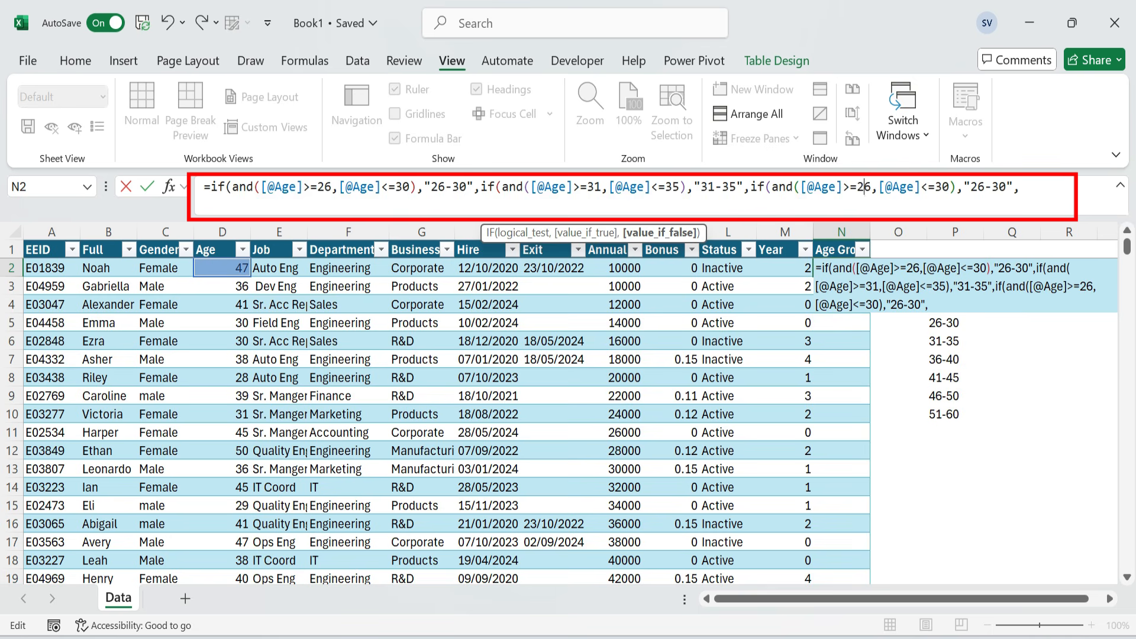
double_click(855, 187)
text(36)
double_click(942, 187)
text(40)
double_click(975, 187)
click(976, 187)
key(BackSpace)
text(3)
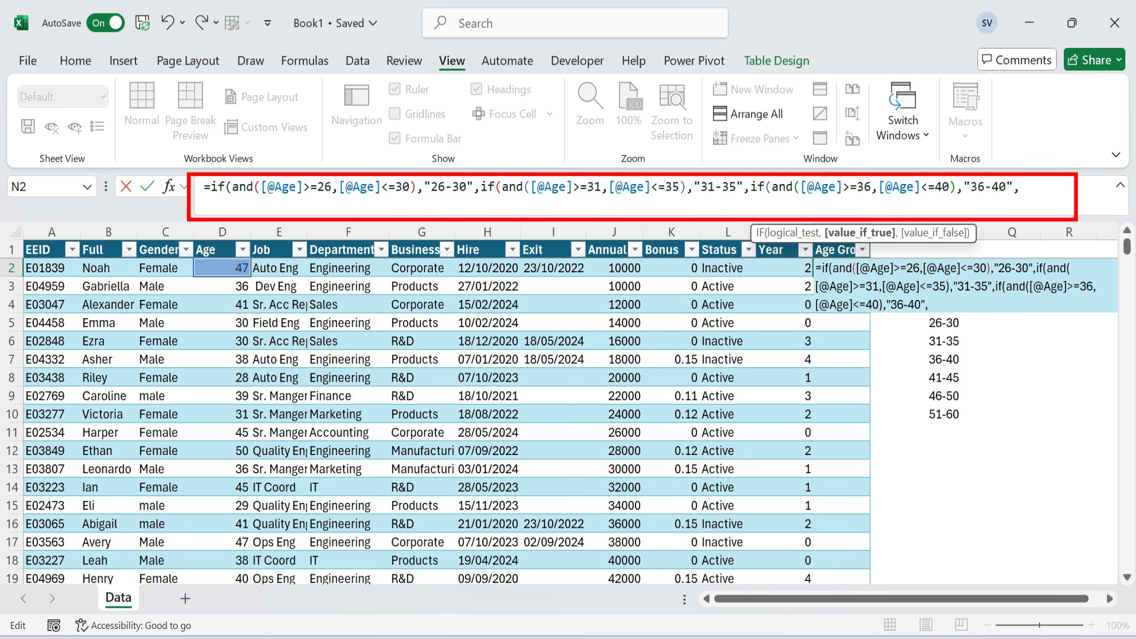
- Append another copy of the IF block and adapt it to ages 41 to 45, returning "41-45"
key(End)
key(ctrl+v)
double_click(268, 204)
text(41)
double_click(349, 204)
text(45)
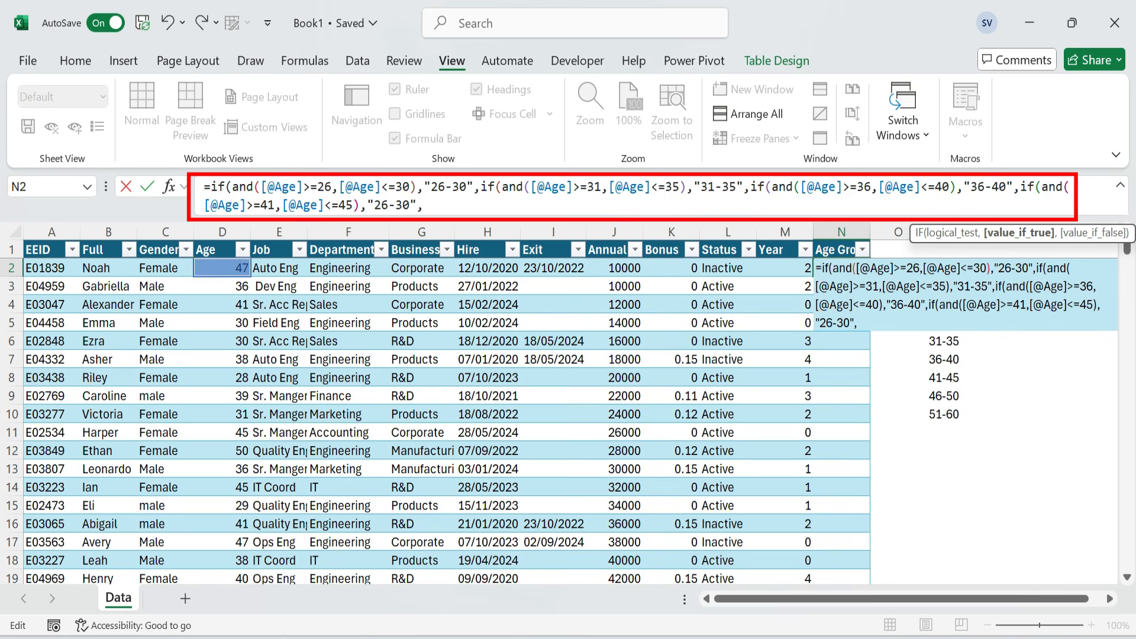
key(BackSpace)
key(BackSpace)
text(41-45)
- Append another copy of the IF block and adapt it to ages 46 to 50, returning "46-50"
key(End)
key(ctrl+v)
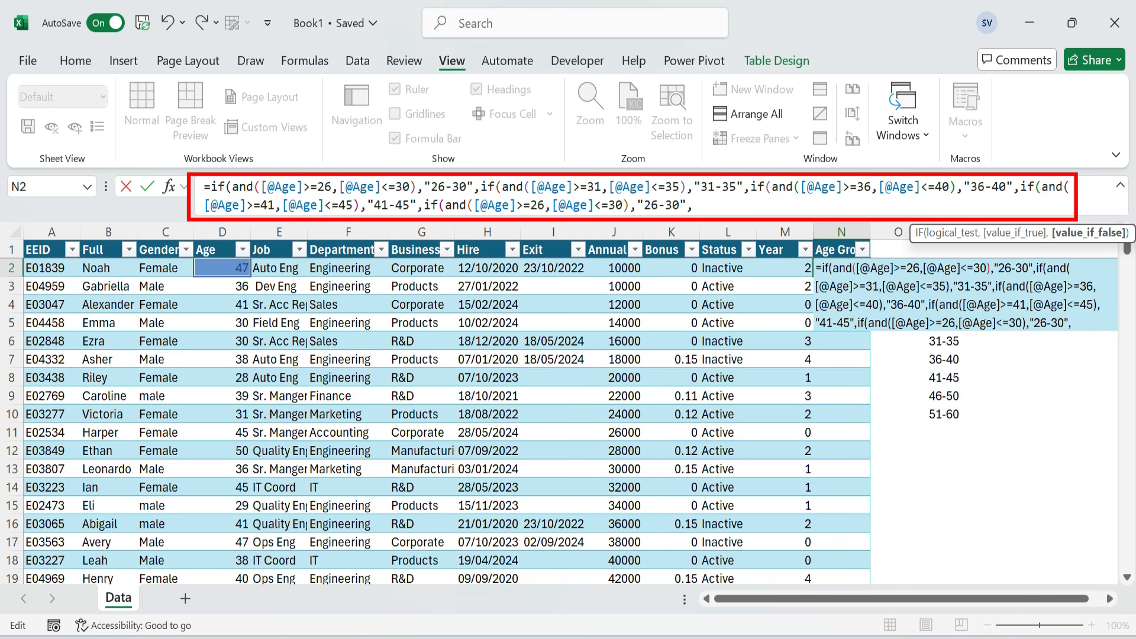
double_click(538, 205)
text(46)
key(Right)
key(Right)
key(Right)
key(Right)
key(Right)
key(Right)
key(Right)
key(Right)
key(Right)
key(Right)
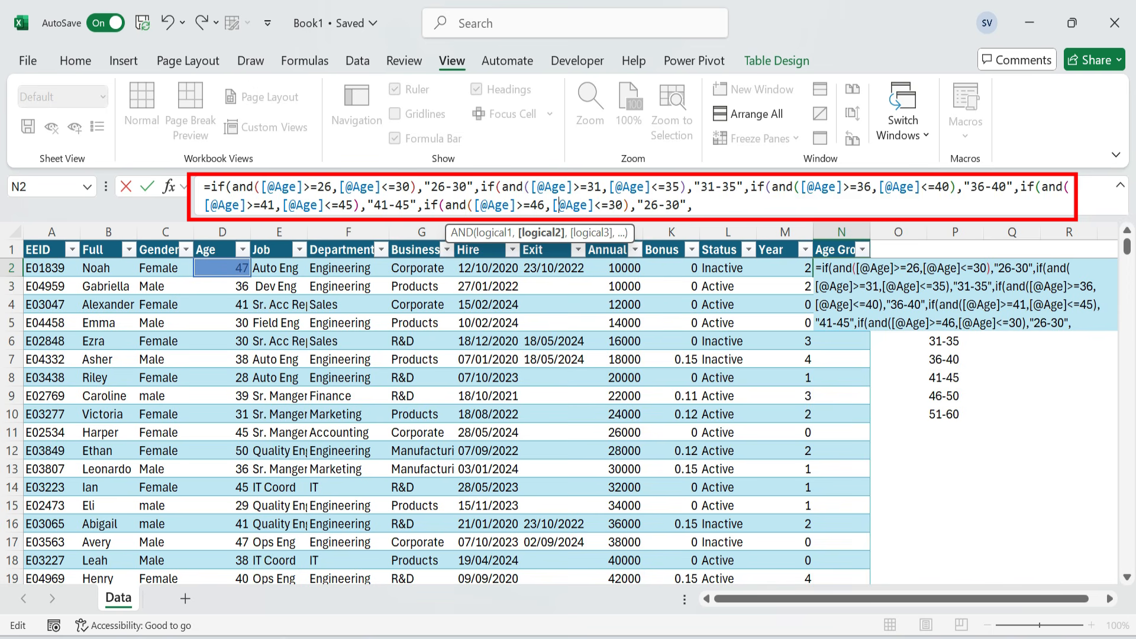
key(Right)
key(BackSpace)
key(BackSpace)
text(50)
key(Right)
key(Right)
key(Right)
key(Right)
key(Right)
key(BackSpace)
key(BackSpace)
text(46-5)
- Append another copy of the IF block and adapt it to ages 51 to 60, returning "51-60"
key(End)
key(ctrl+v)
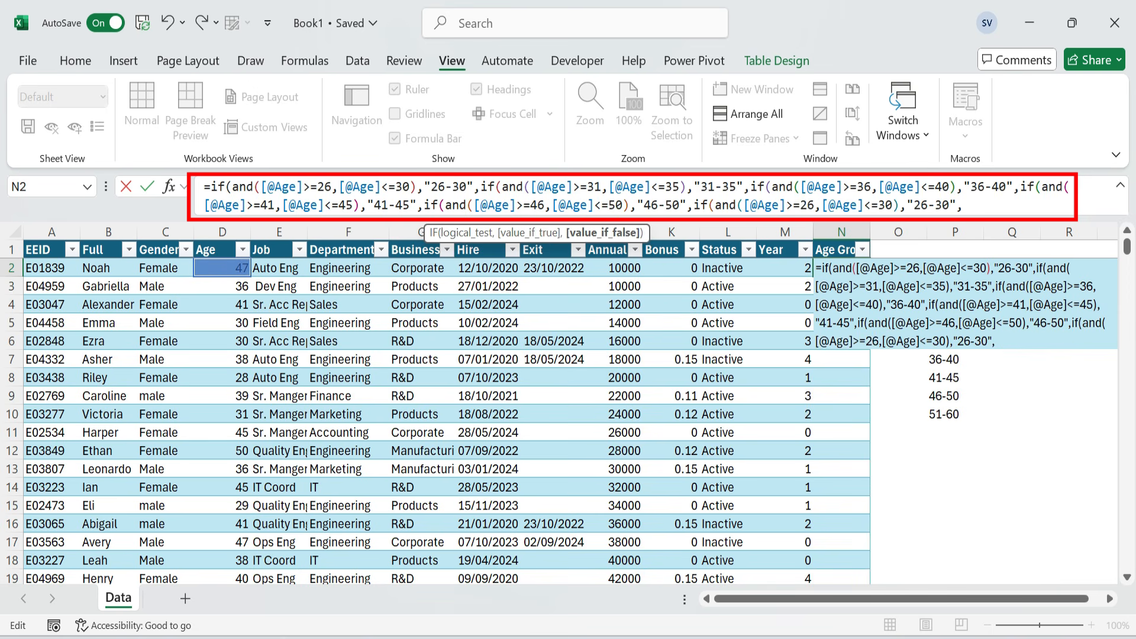
double_click(806, 205)
text(51)
key(Right)
key(Right)
key(Right)
key(Right)
key(Right)
key(Right)
key(Right)
key(Right)
key(Right)
key(Right)
key(BackSpace)
text(6)
key(Right)
key(Right)
key(Right)
key(Right)
key(Right)
key(Right)
key(BackSpace)
key(BackSpace)
text(51)
key(Right)
text(6)
- Finish the Age Group formula with "" as the fallback value, close all nested IFs and enter it
key(End)
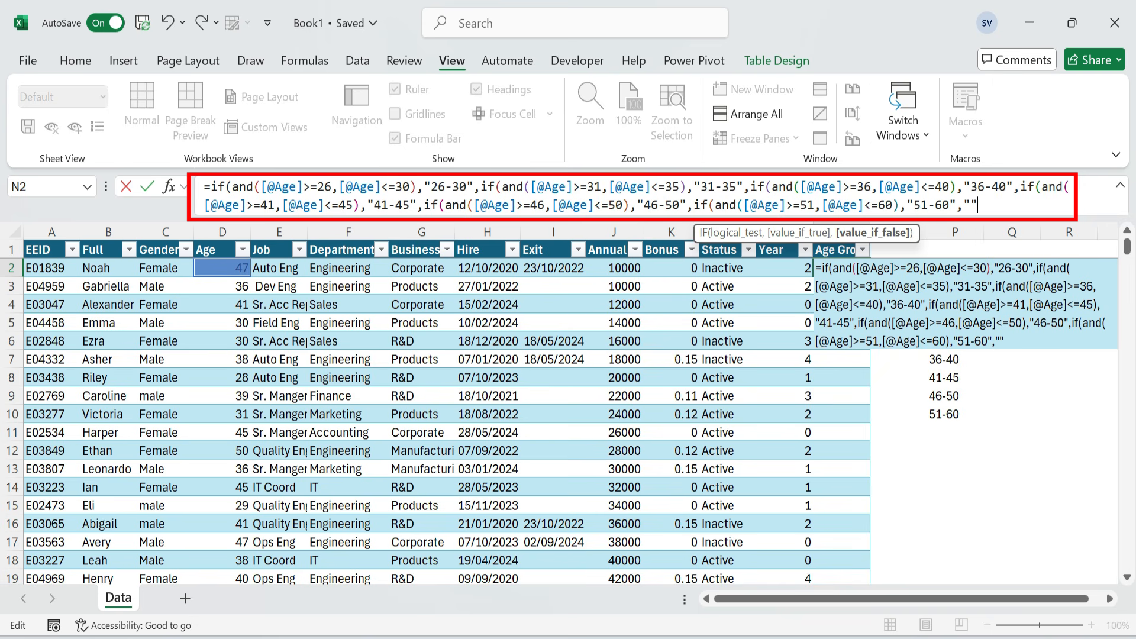
text())))))
key(Return)
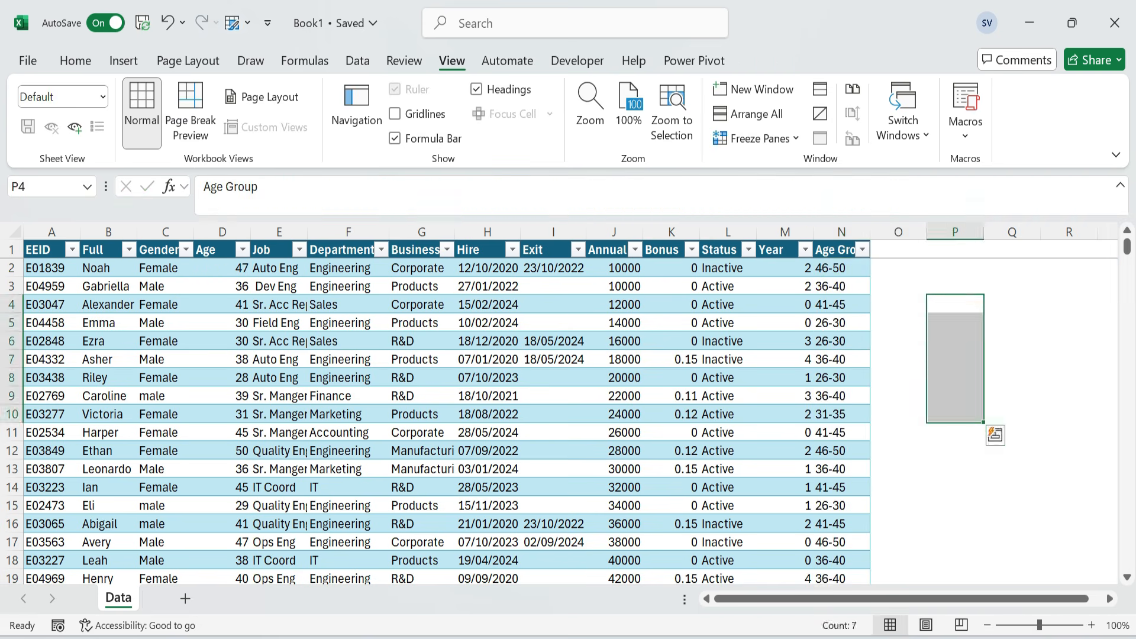
- Clear the age group reference list in P4:P10 and select cell A2
key(ctrl+Home)
click(44, 267)
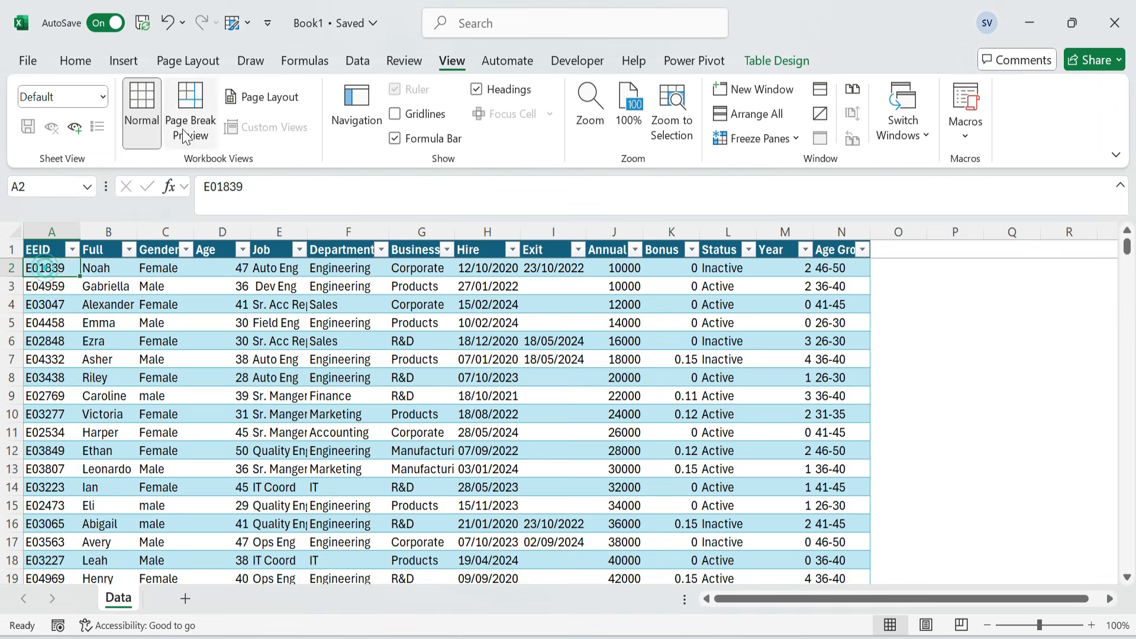
- Insert a PivotTable from the employee table on a new worksheet and rename that sheet Pivot
click(124, 60)
click(43, 109)
click(119, 172)
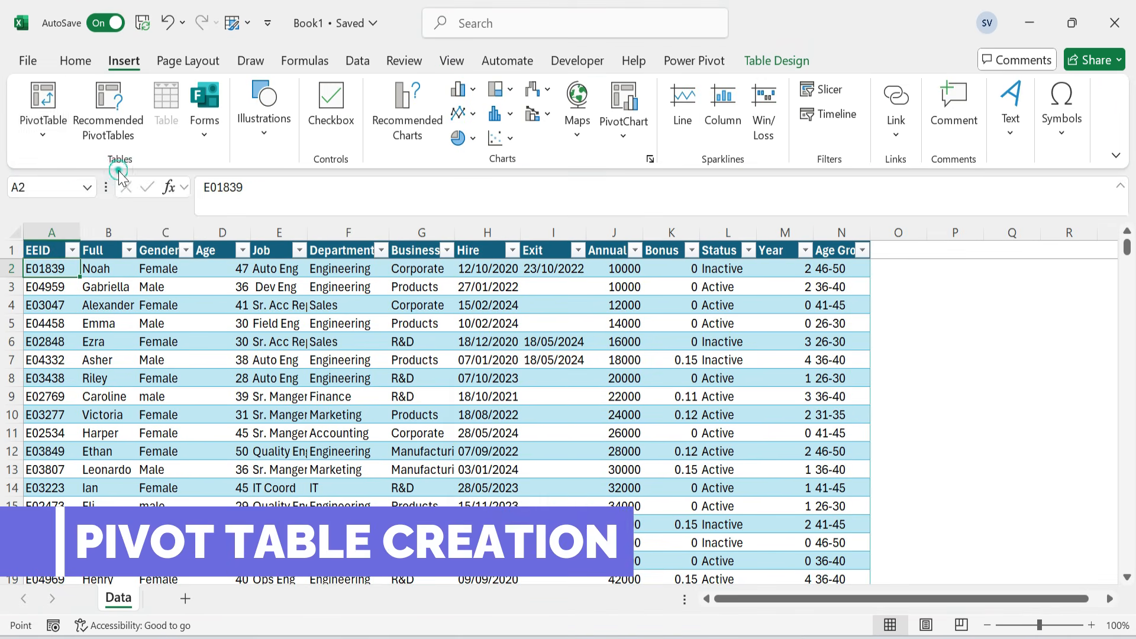
click(716, 479)
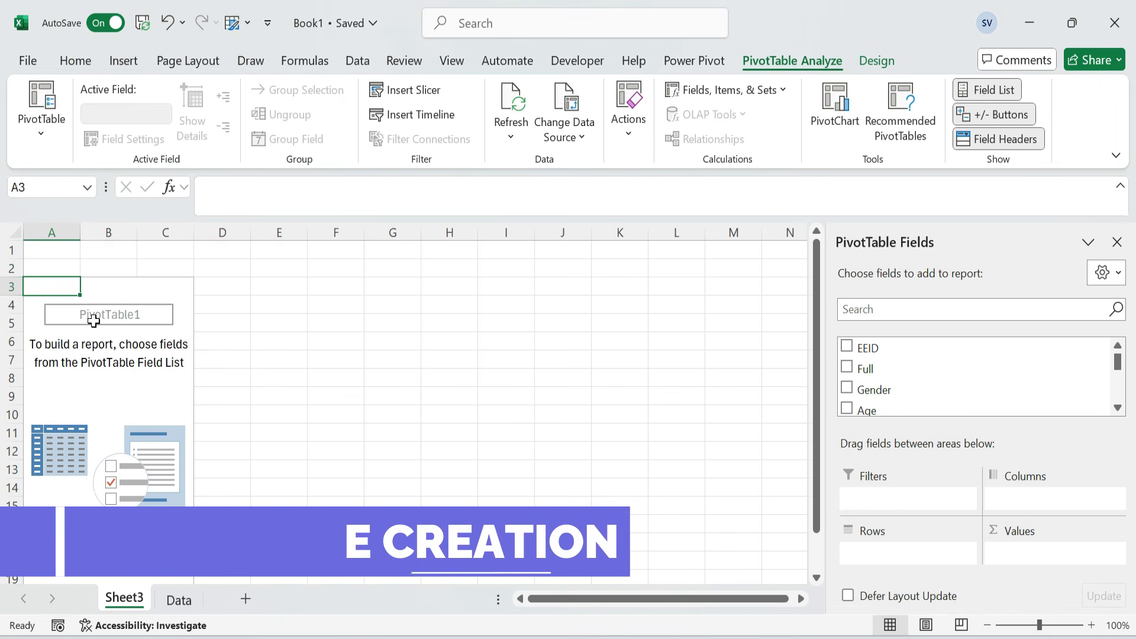
double_click(123, 599)
text(Pivot)
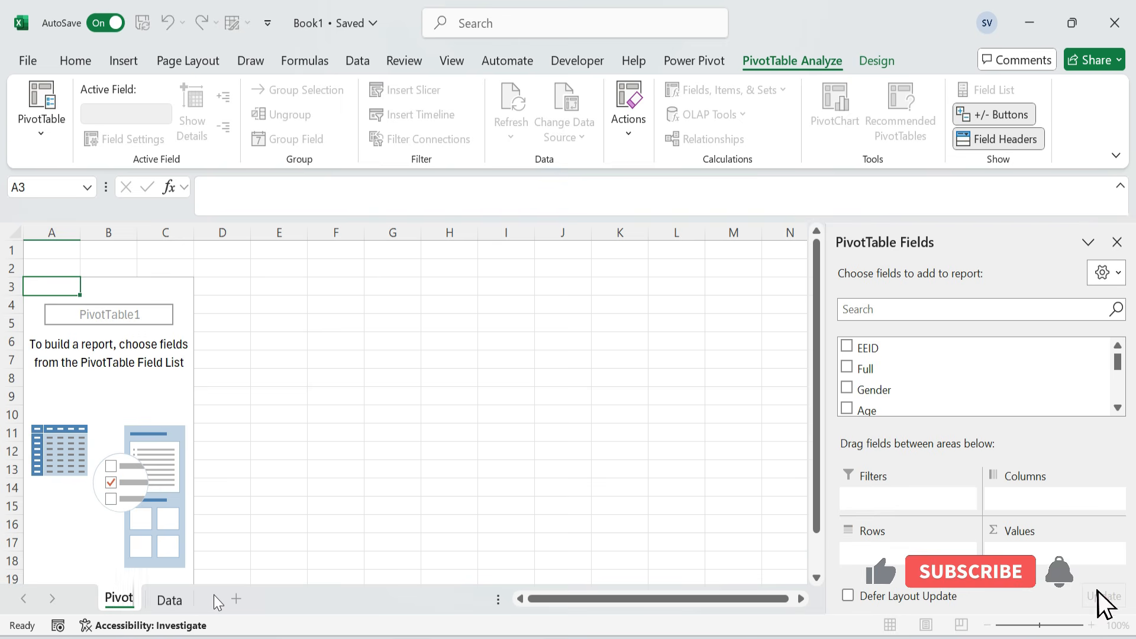
key(Return)
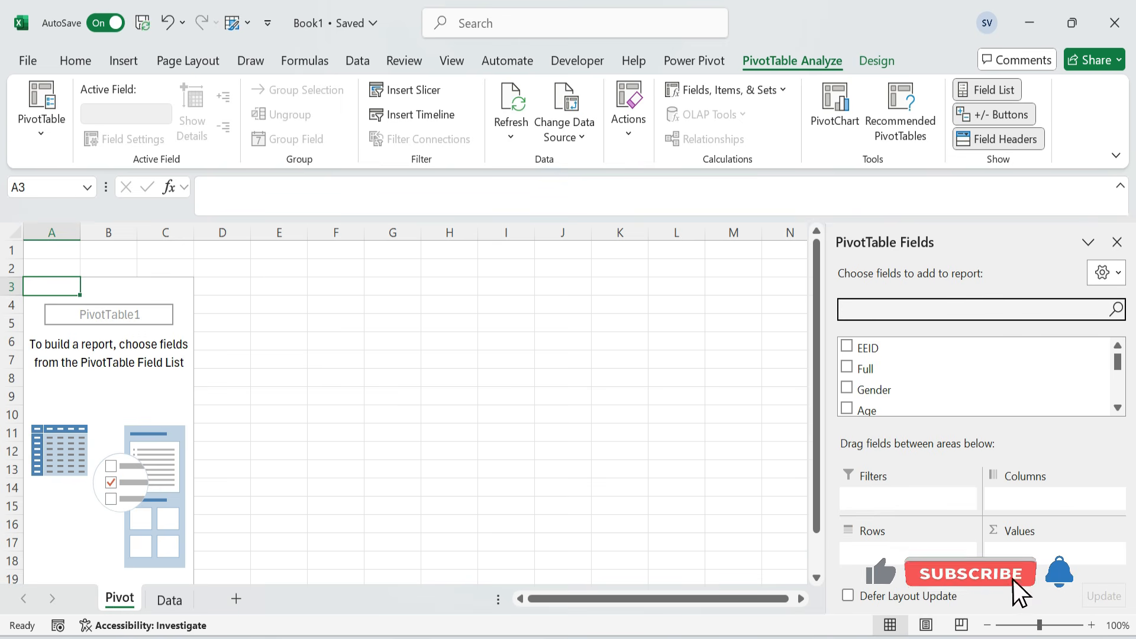
- Add the Status field to the PivotTable rows and a count of EEID to its values
text(st)
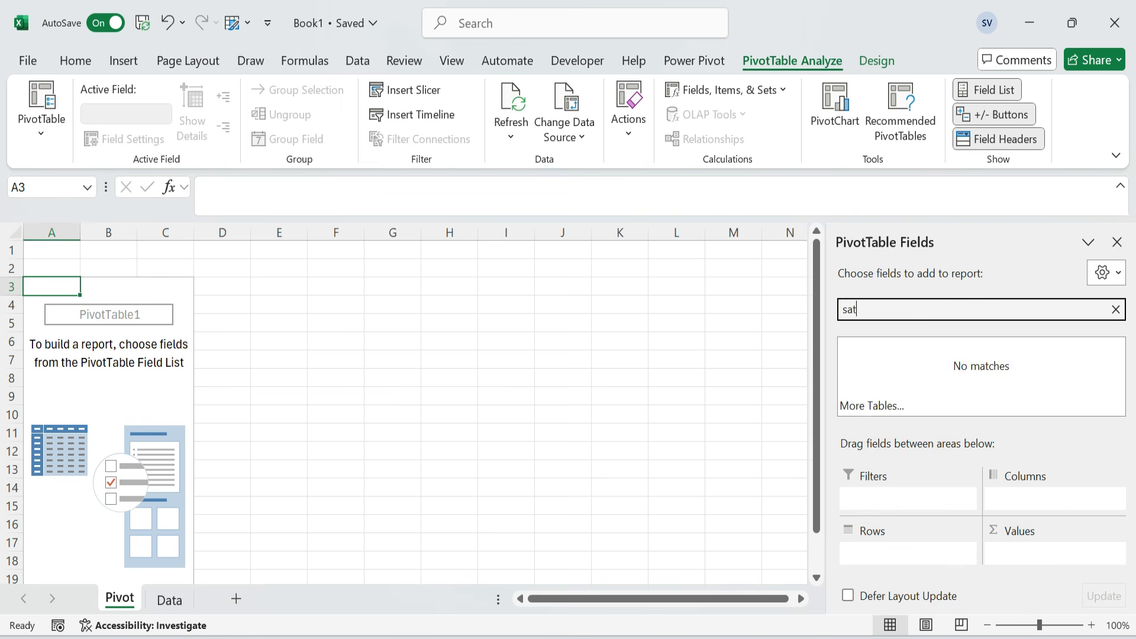
click(847, 346)
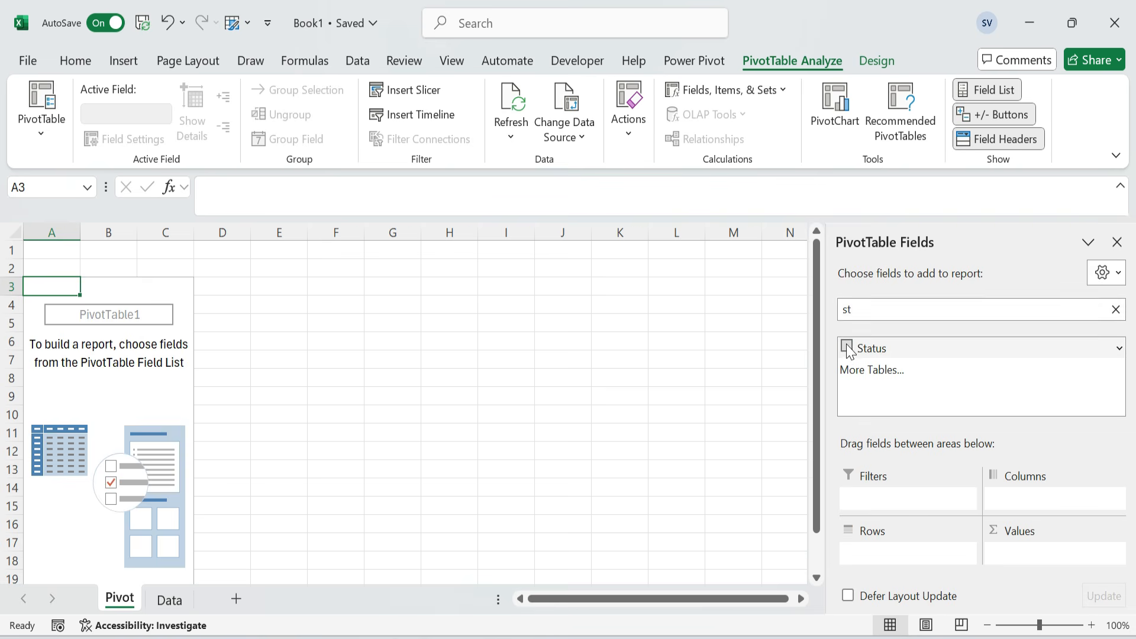
text(e)
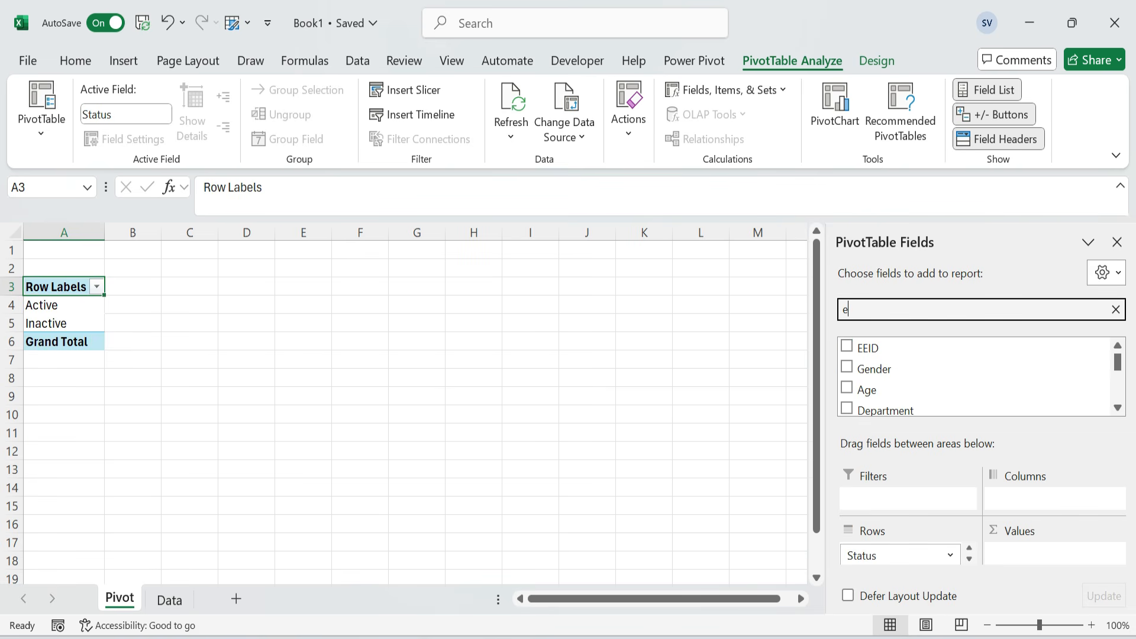
click(846, 345)
drag(846, 345, 1049, 566)
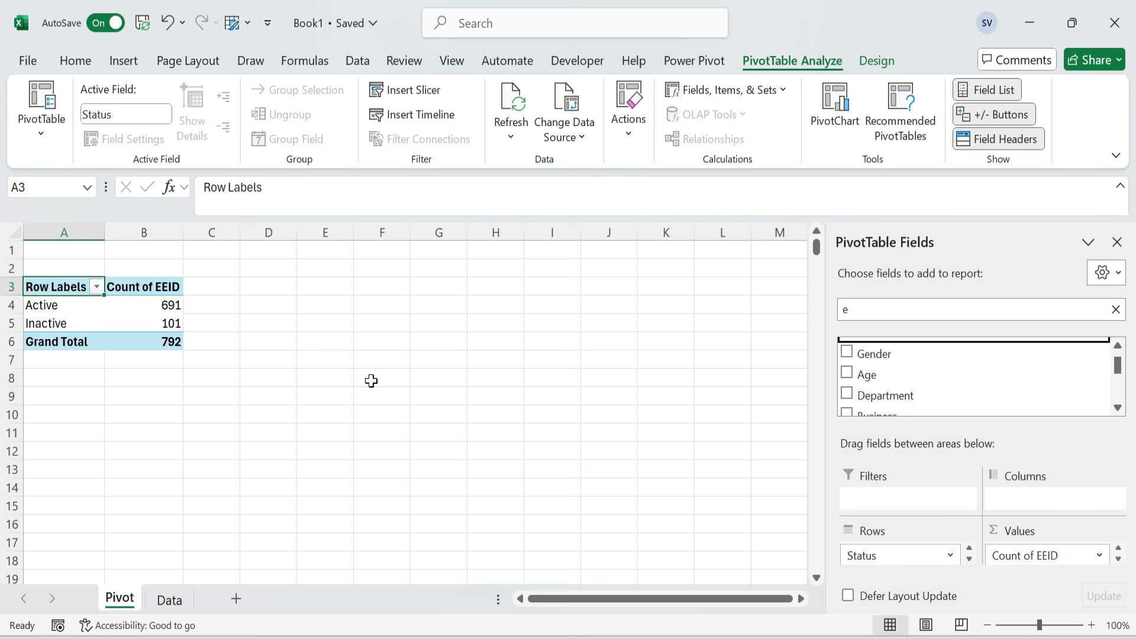
- Hide the gridlines on the Pivot sheet
click(268, 323)
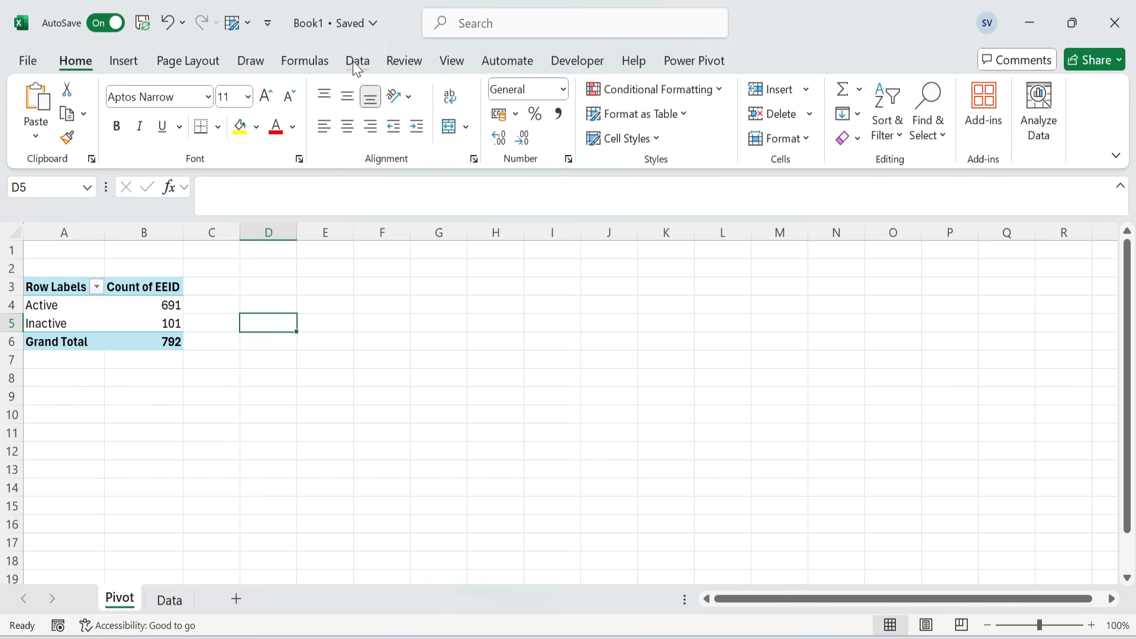
click(450, 60)
click(420, 115)
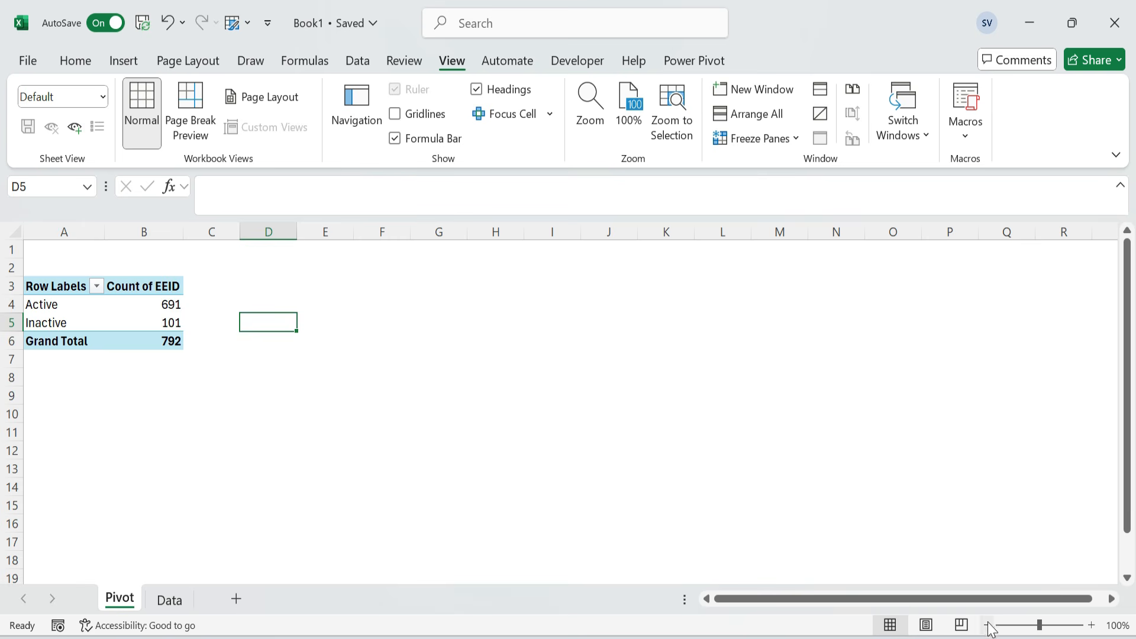
- Enter the formula =A4 in cell A9 to link to the first PivotTable row label
click(178, 289)
click(112, 374)
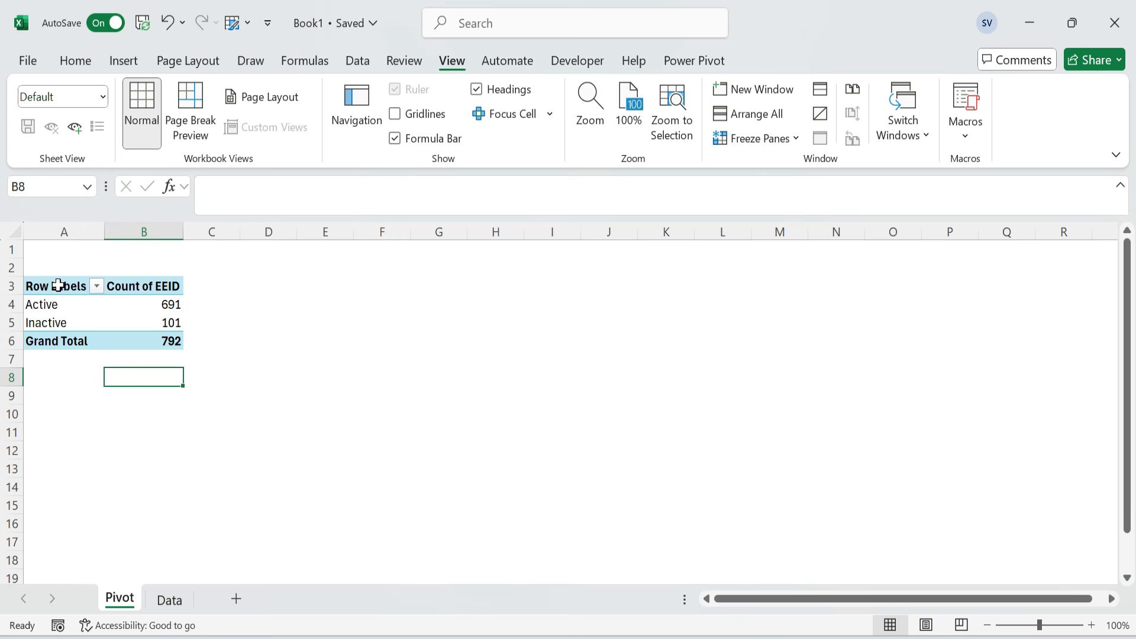
click(55, 396)
text(=)
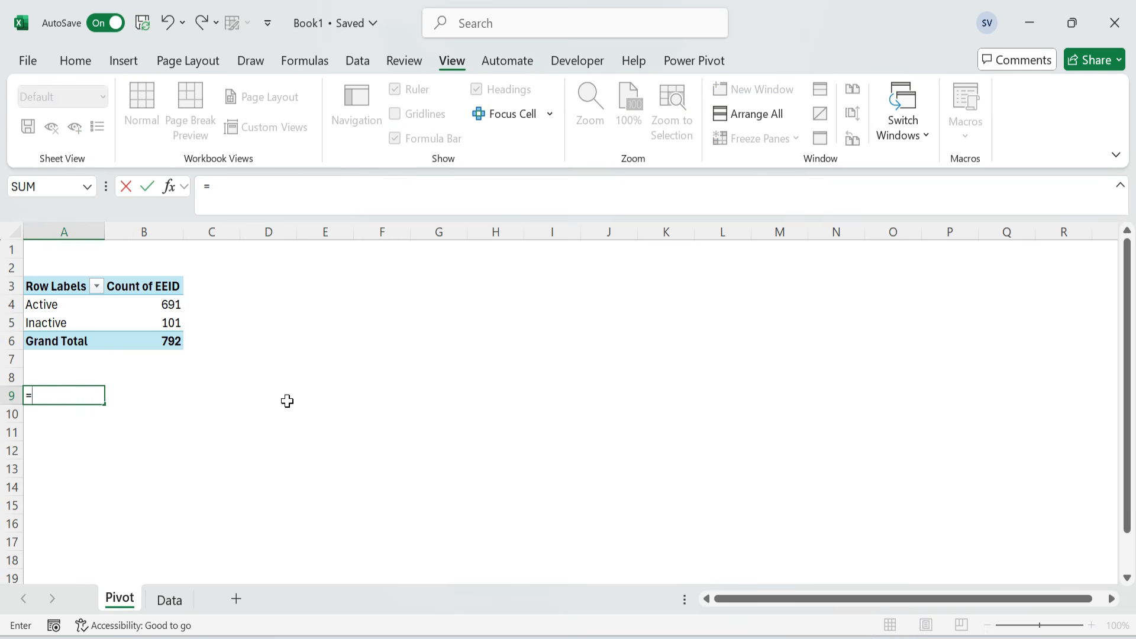
text(A4)
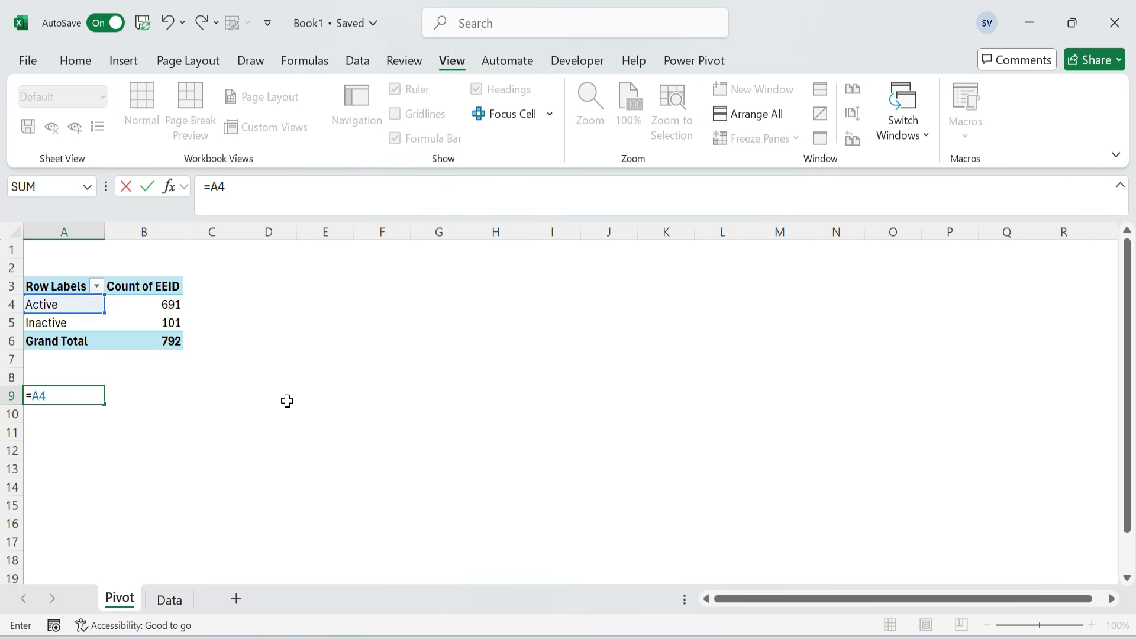
key(Return)
- Copy the label formula from A9 down to A10 and A11 for the Inactive and Grand Total labels
key(Up)
key(ctrl+c)
key(Down)
key(Return)
key(Down)
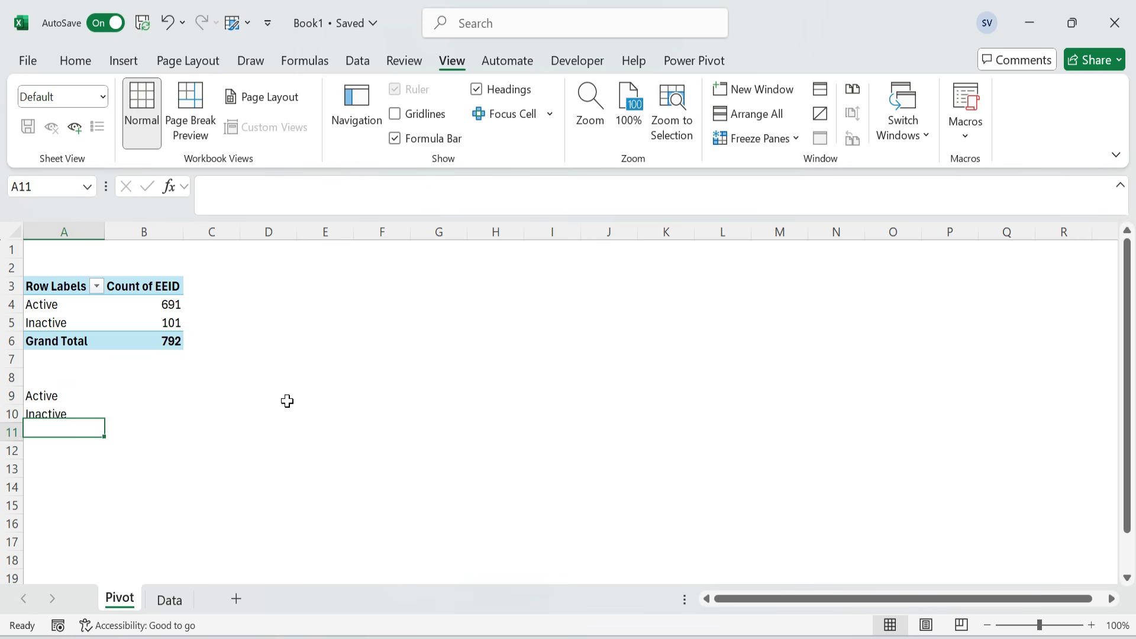
key(Up)
key(ctrl+c)
key(Down)
key(Return)
key(Up)
key(Up)
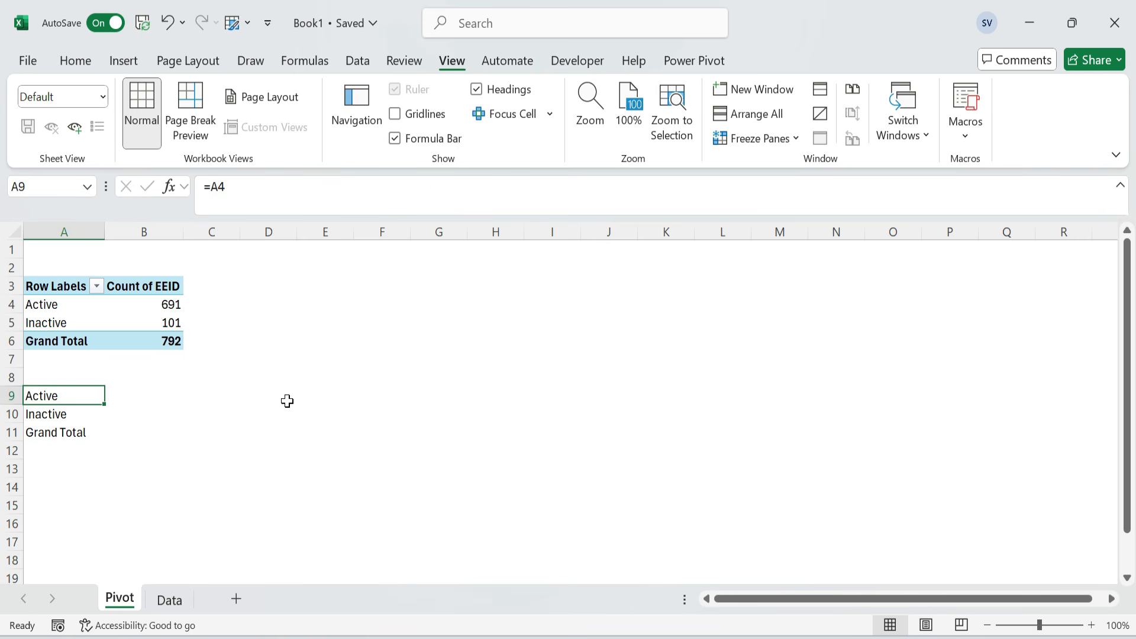
- Enter a GETPIVOTDATA formula in B9 that returns the PivotTable's EEID count for the Active status
key(Right)
text(=)
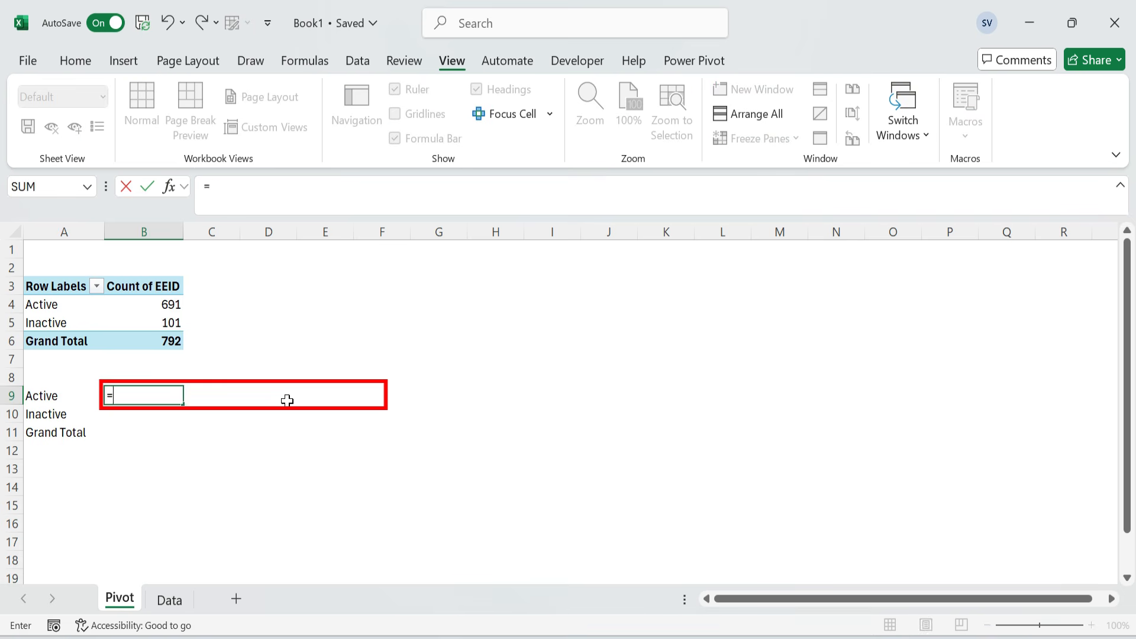
key(Up)
key(Up)
key(Up)
key(Up)
key(Up)
key(Return)
- Replace the fixed "Active" item in the B9 GETPIVOTDATA formula with a reference to cell A9
key(F2)
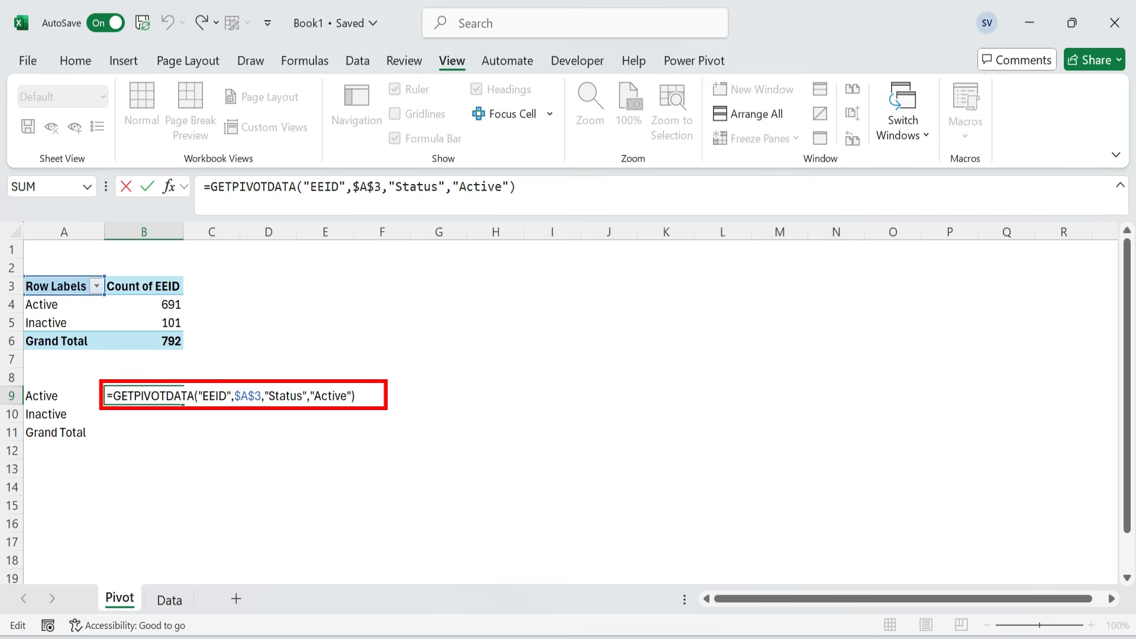
key(BackSpace)
key(BackSpace)
key(BackSpace)
key(BackSpace)
key(BackSpace)
click(50, 399)
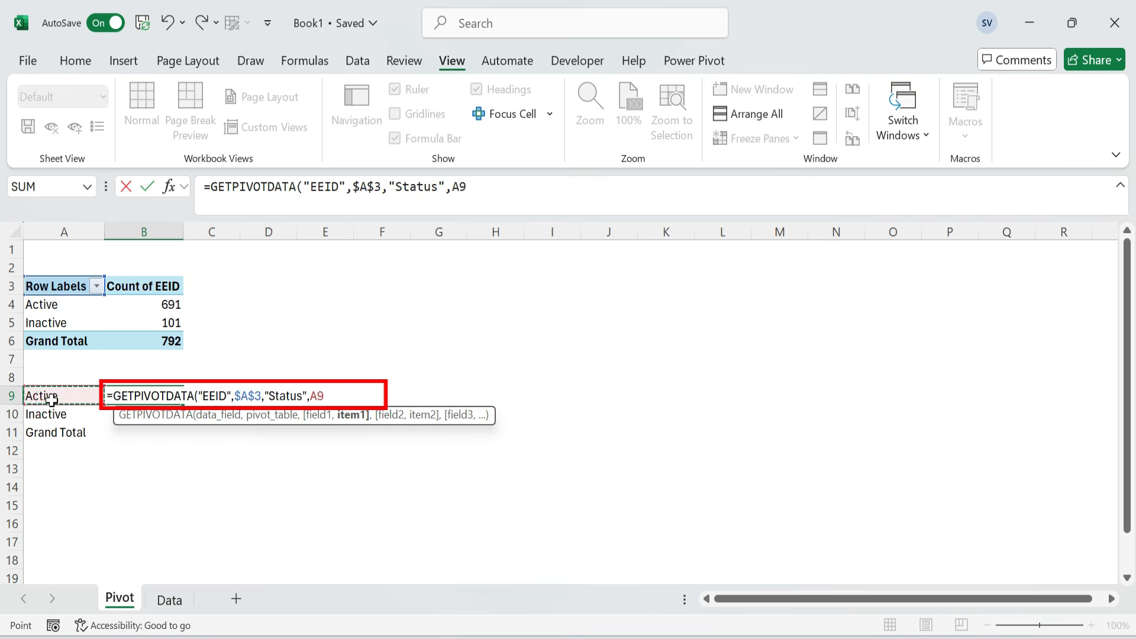
key(Return)
- Copy the GETPIVOTDATA formula from B9 down to B10 and check its reference
key(Up)
key(ctrl+c)
key(Down)
key(Return)
key(F2)
key(Escape)
- Try to fill the Grand Total cell B11 with a copy of the B10 formula, and clear it again
key(Down)
text(=)
key(Escape)
key(Up)
key(F2)
key(shift+Home)
key(ctrl+c)
key(Escape)
key(Down)
key(F2)
key(ctrl+v)
key(Return)
key(Up)
key(F2)
key(Escape)
key(Up)
key(ctrl+c)
key(Down)
key(Return)
key(Delete)
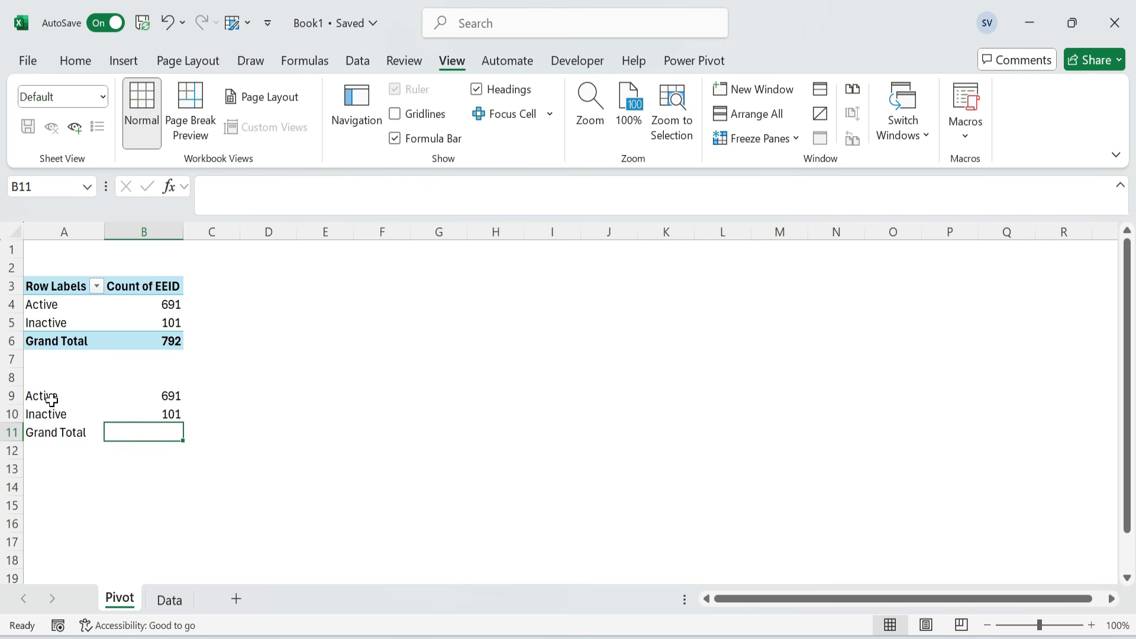
- Total the Active and Inactive counts in B11 with AutoSum
key(alt+equal)
key(Return)
key(Up)
- Enter the formula =B9/B11 in C9 to calculate the share of active employees
click(51, 401)
key(shift+Down)
key(shift+Down)
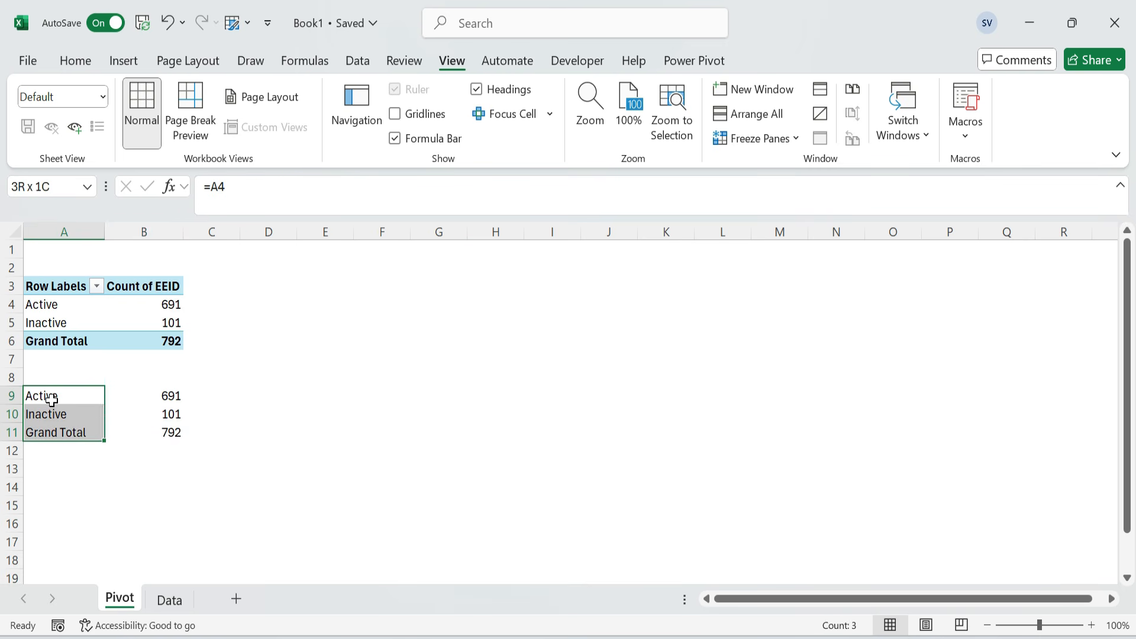
key(shift+Right)
key(Right)
key(Right)
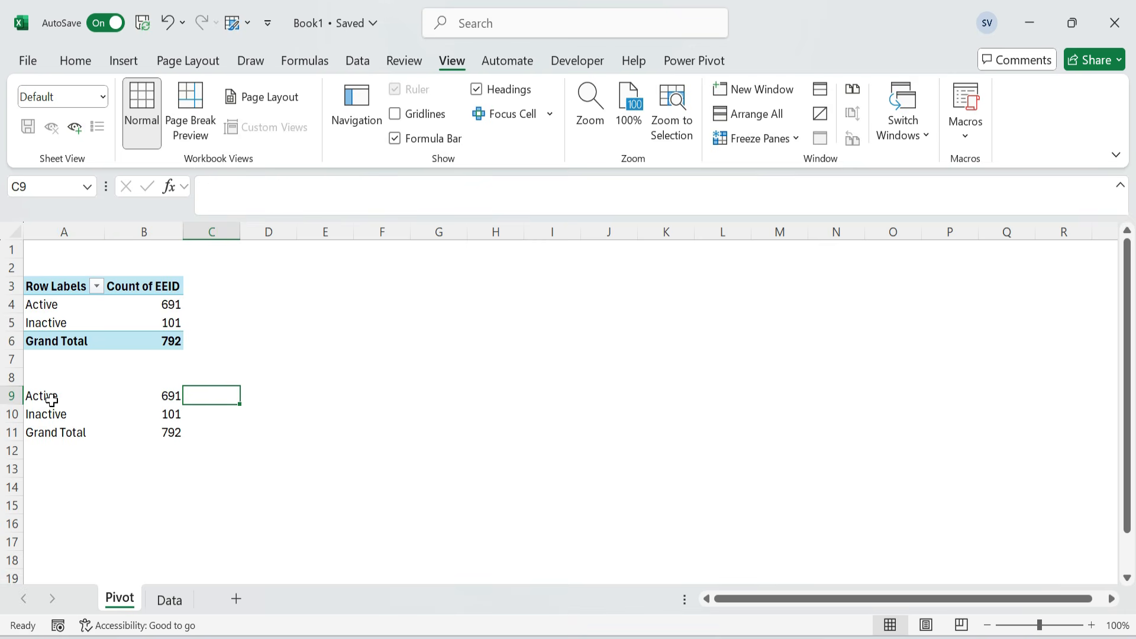
text(=)
key(Left)
text(/)
key(Left)
key(Down)
key(Down)
key(Return)
- Make the B11 reference in the C9 formula absolute as $B$11 and copy the formula to C10
key(Up)
key(F2)
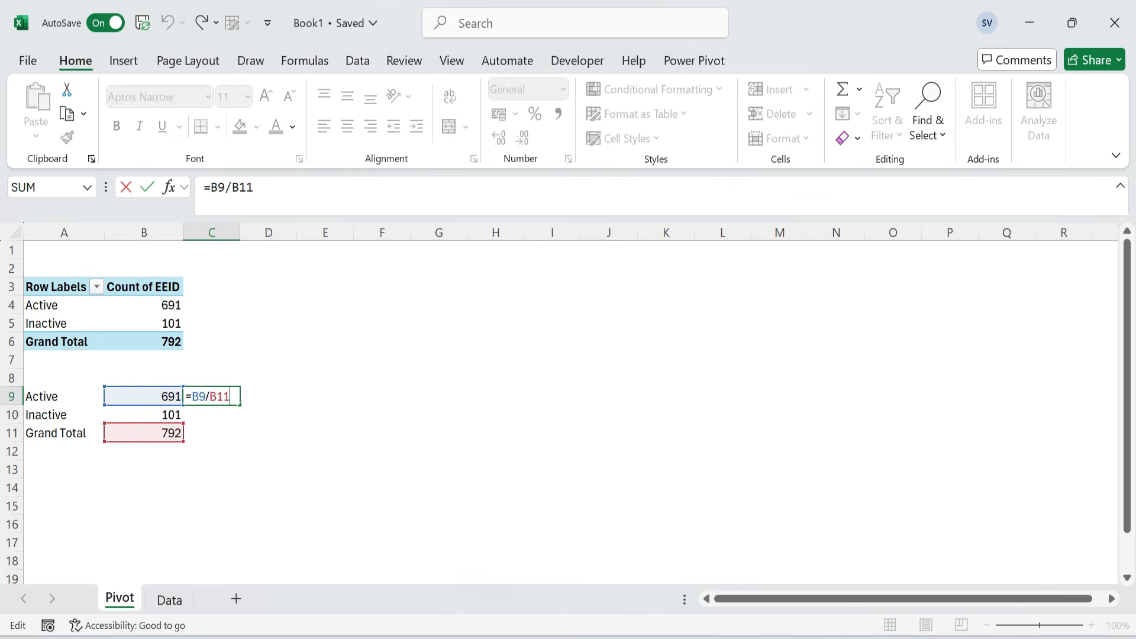
key(F4)
key(Return)
key(Up)
key(ctrl+c)
key(Down)
key(Return)
- Format C9:C10 as percentages and autofit the width of column C
key(Up)
key(shift+Down)
key(Return)
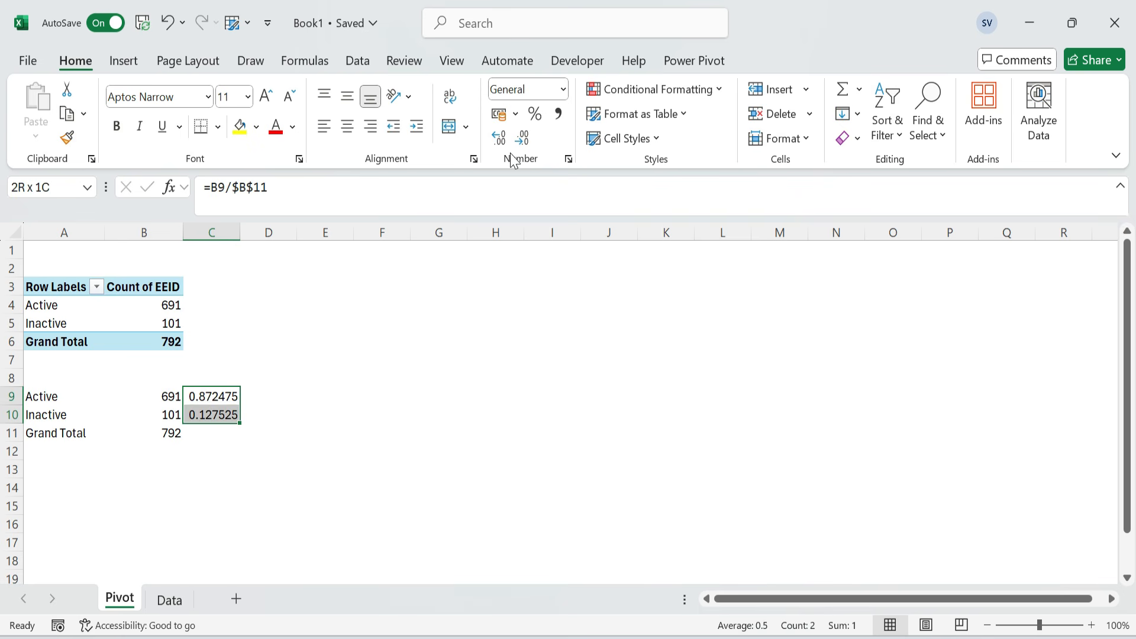
click(535, 114)
drag(109, 403, 230, 437)
double_click(240, 232)
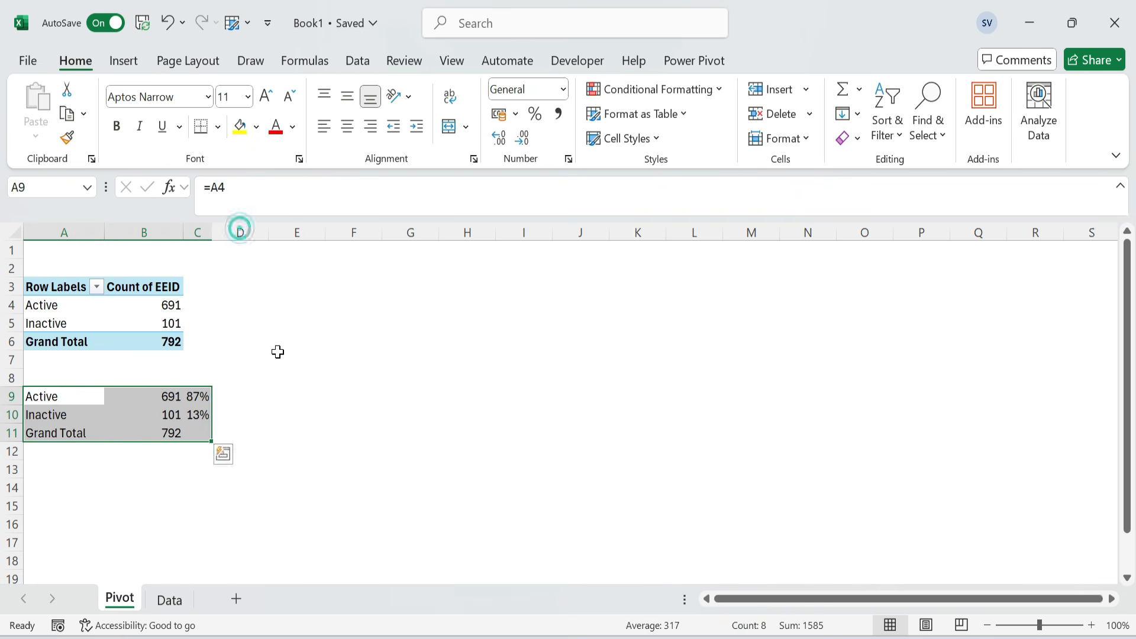
- Set the sheet zoom to 80% and narrow column A slightly
click(309, 392)
click(987, 626)
click(987, 626)
drag(86, 229, 83, 228)
- Enter the title "Active vs Inactive Employees" in cell A1
click(38, 245)
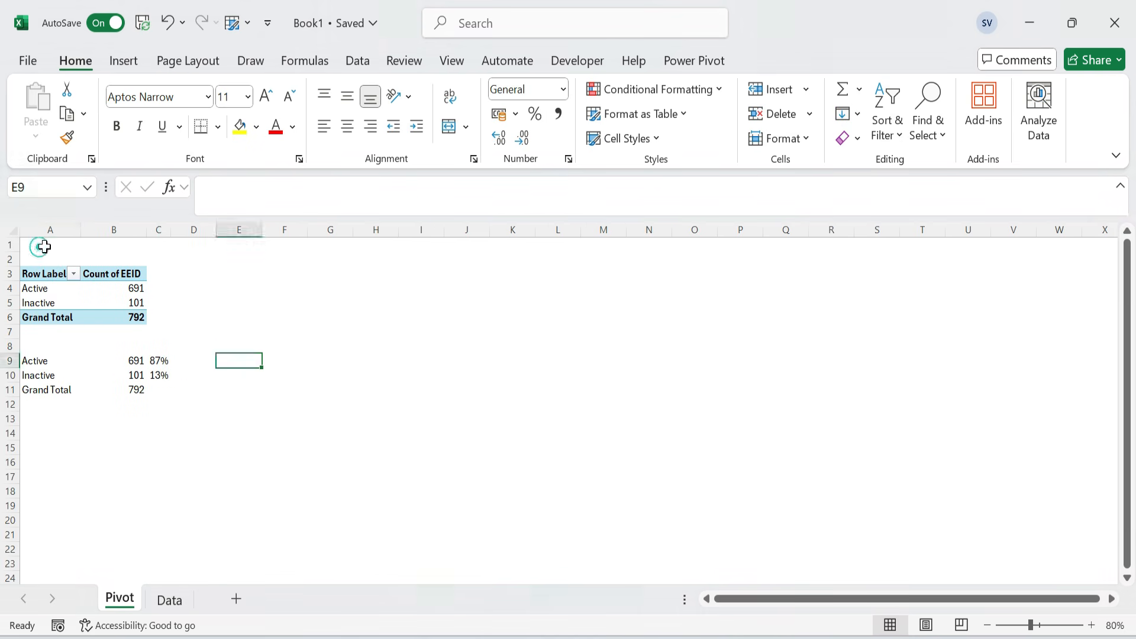
text(Activ)
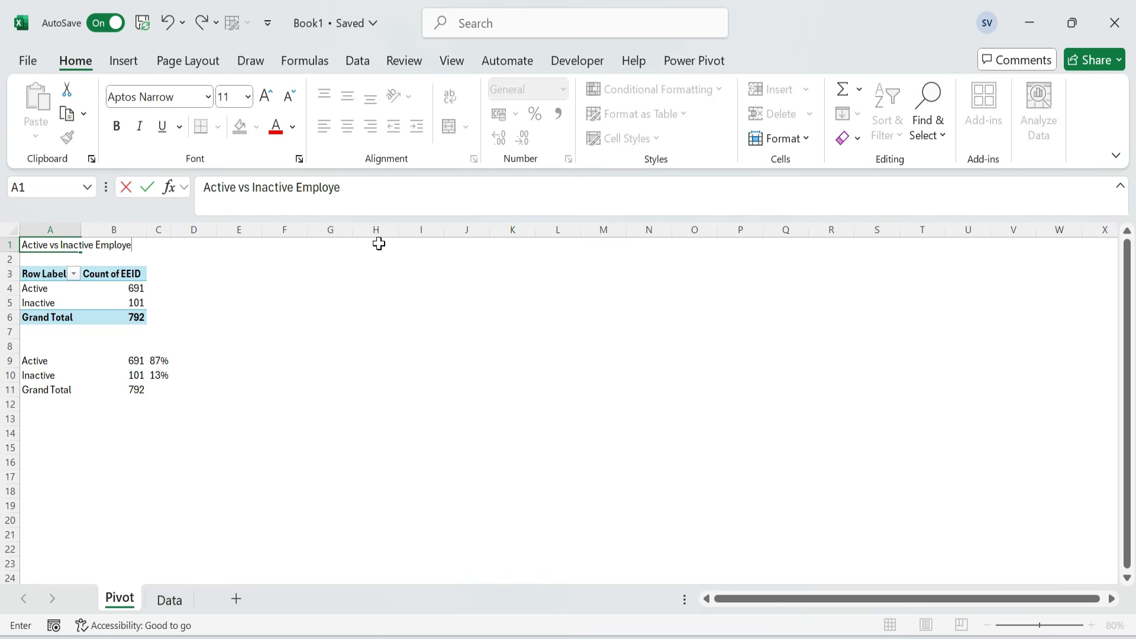
text(e vs)
key(Return)
- Format the A1 title in bold red text with no fill
key(Up)
click(239, 127)
click(275, 126)
click(256, 126)
click(303, 378)
key(ctrl+b)
- Copy the title and PivotTable in A1:B6 and paste them starting at E1
key(shift+Down)
key(shift+Down)
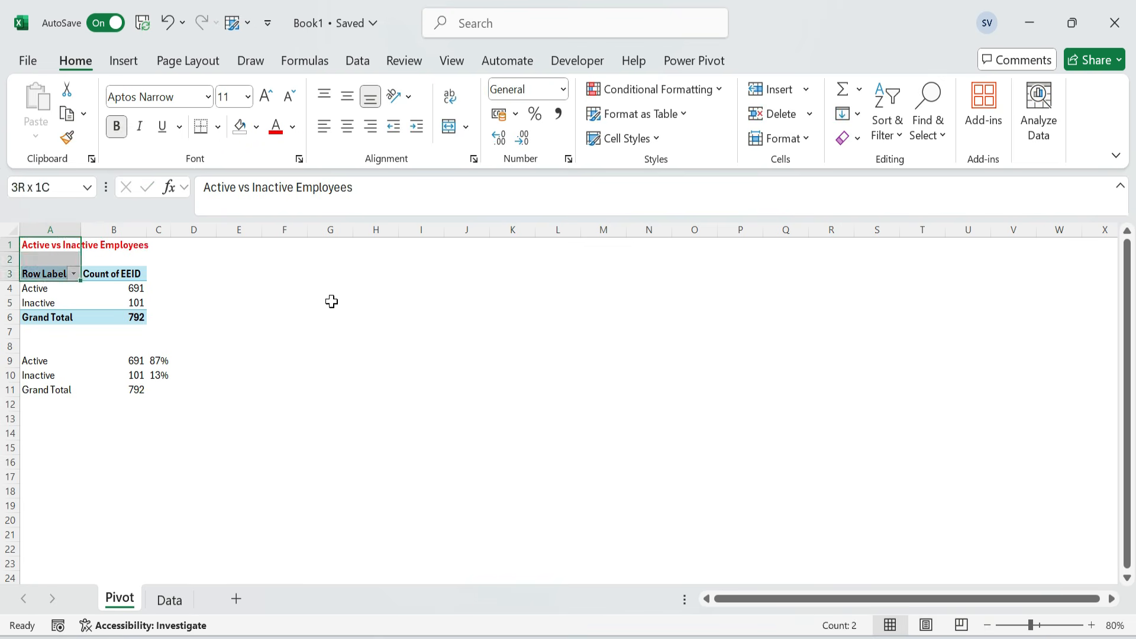
key(shift+Down)
key(shift+Down)
key(shift+Down)
key(shift+Right)
key(ctrl+c)
key(Right)
key(Right)
key(Right)
key(Right)
key(ctrl+v)
- Change the copied title in E1 to "Top 10 Highest Paid Employees"
text(Top)
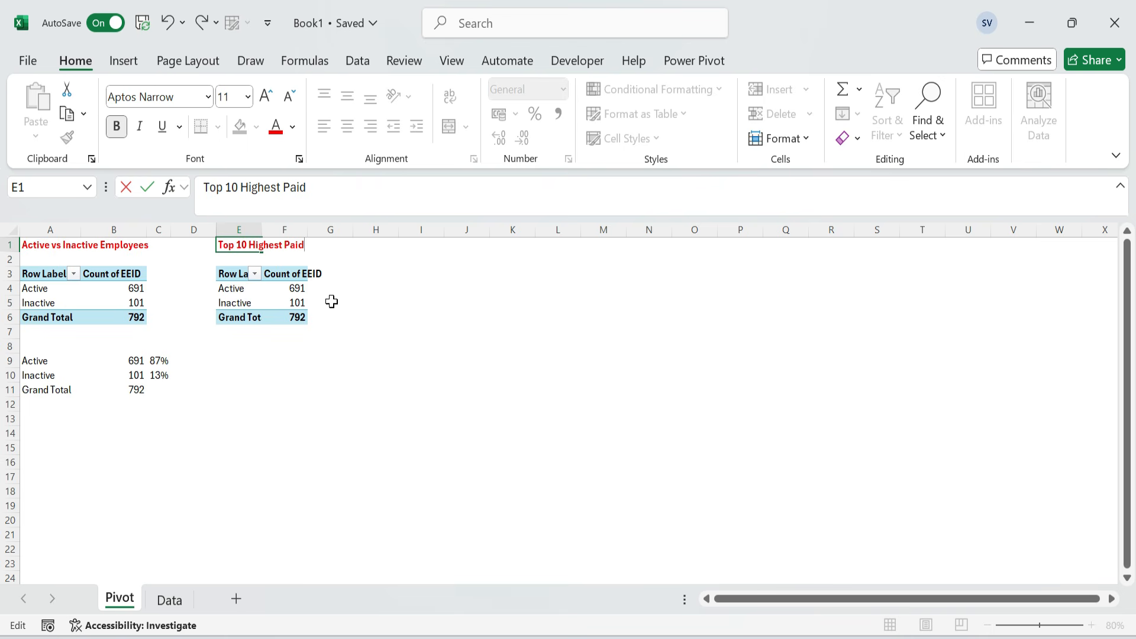
text( 10 Highest Paid Employees)
key(Return)
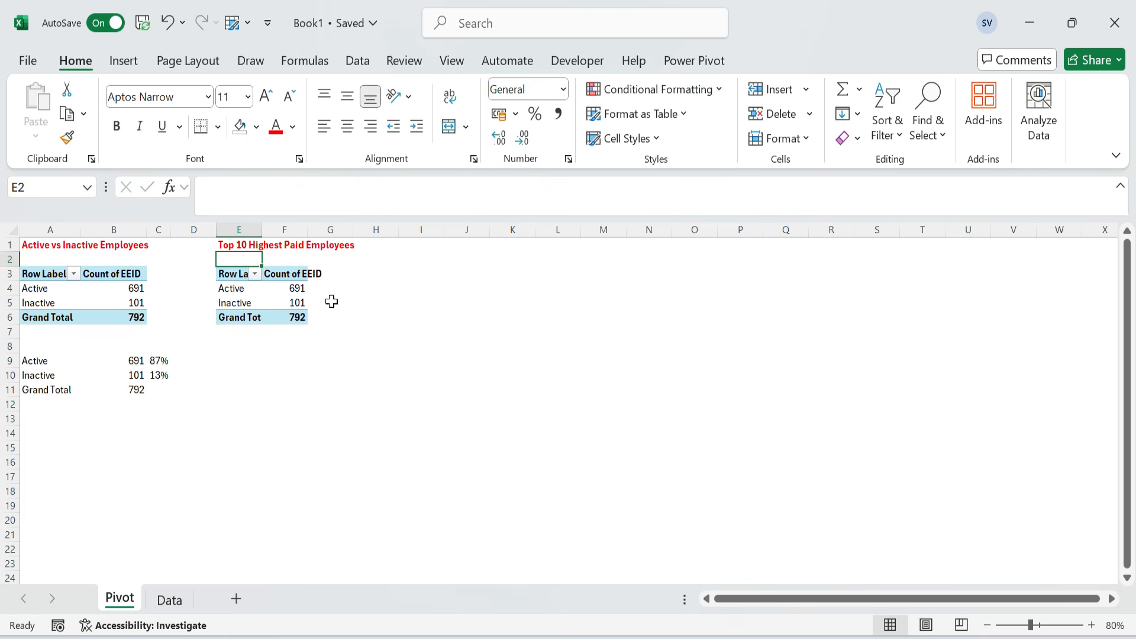
- Insert a blank row at row 2, between the titles and the PivotTables
key(Down)
key(ctrl+a)
key(ctrl+c)
key(Up)
key(shift+space)
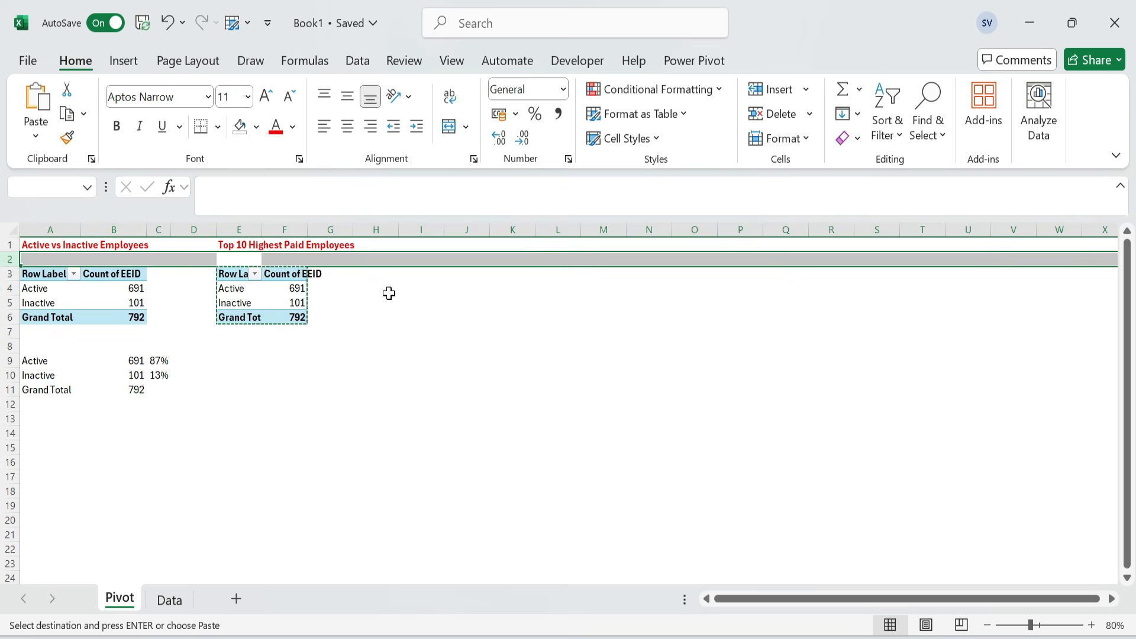
key(ctrl+shift+plus)
key(Escape)
key(Escape)
key(shift+space)
key(ctrl+shift+plus)
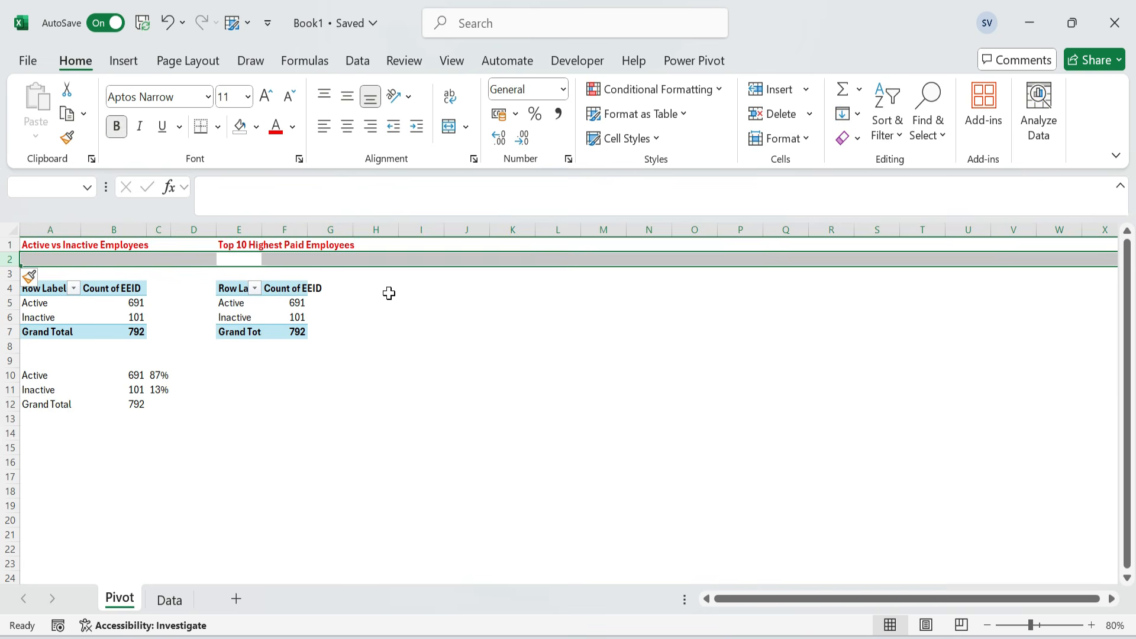
- In the second PivotTable, move Status from the rows to the filters and add the Full field to the rows
key(Down)
key(Down)
key(Down)
drag(904, 563, 908, 502)
drag(870, 368, 881, 553)
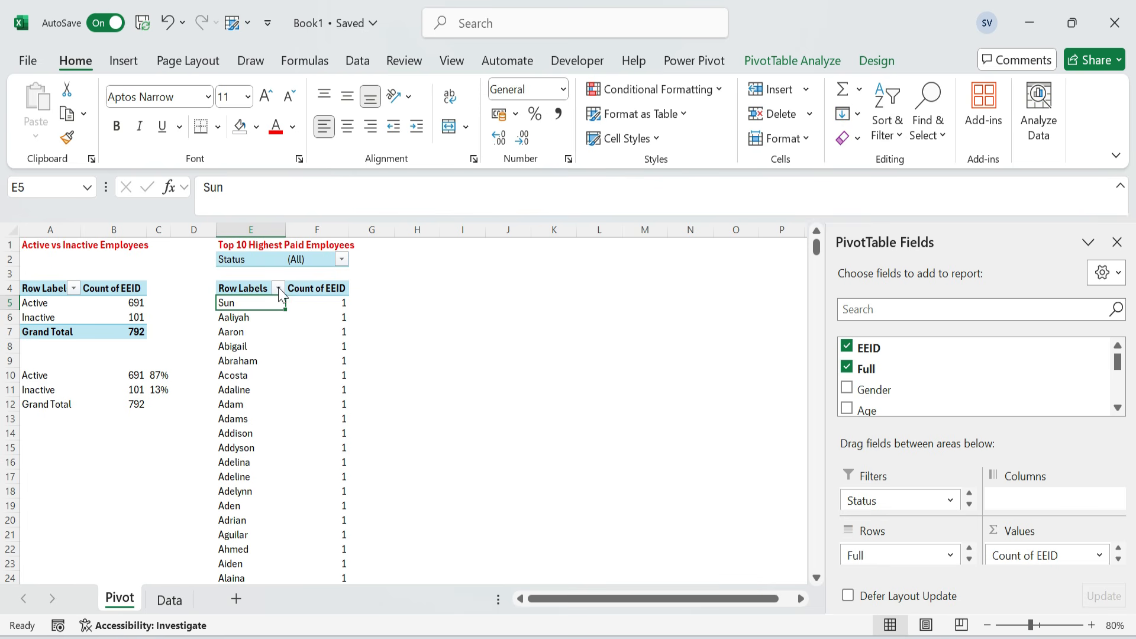
- Replace the second PivotTable's Count of EEID value with the sum of the Annual field
click(299, 329)
drag(1042, 555, 1133, 393)
click(1117, 407)
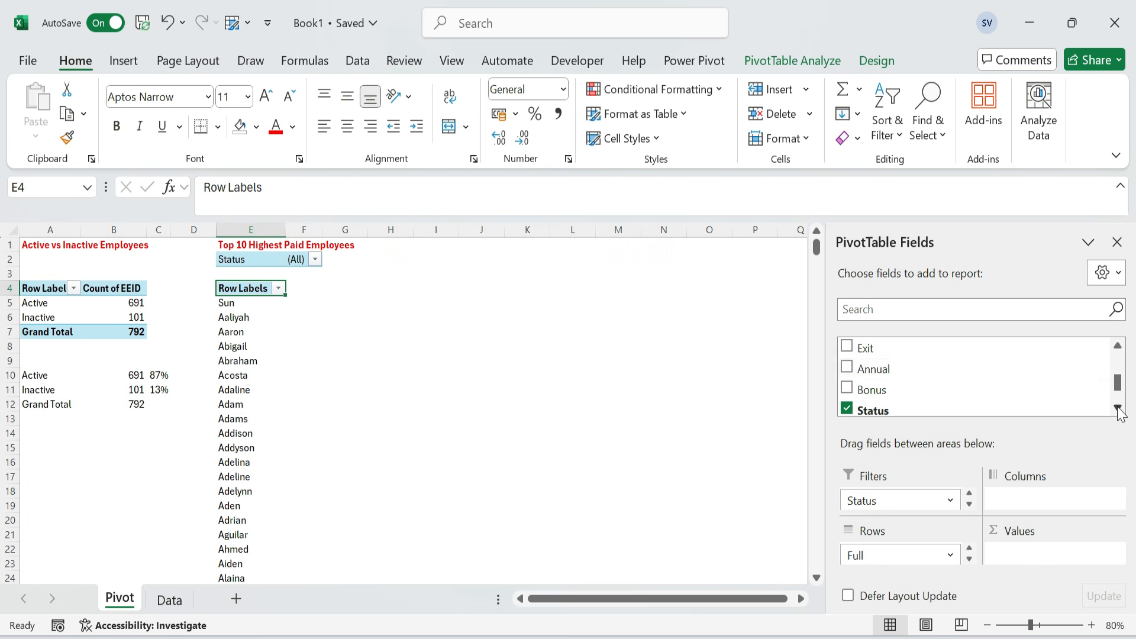
click(845, 368)
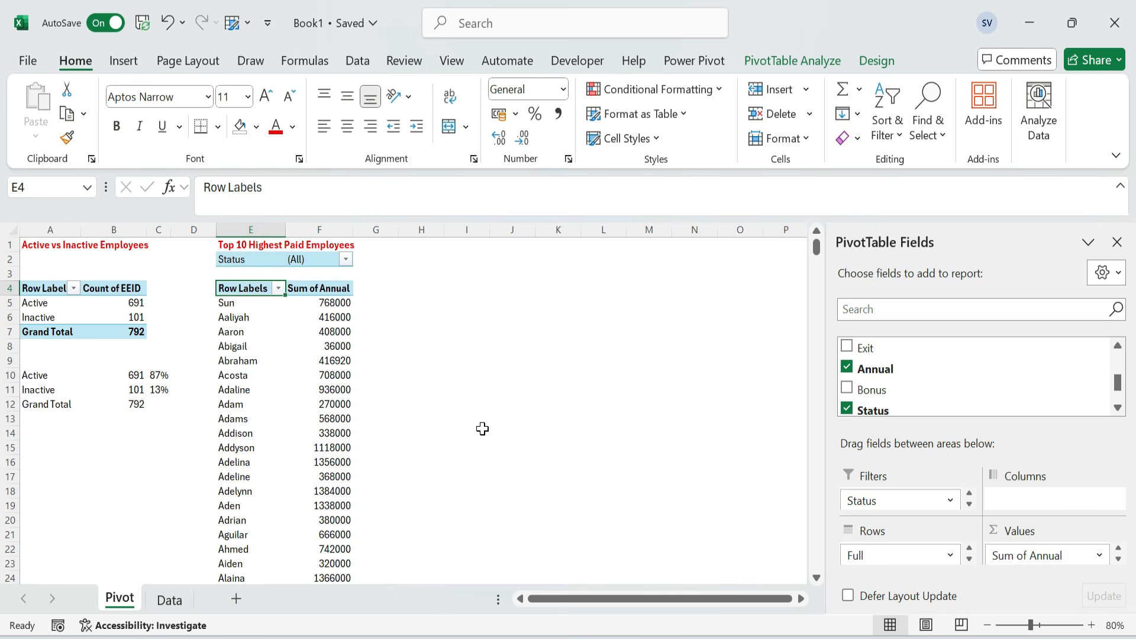
click(330, 287)
key(Down)
key(Down)
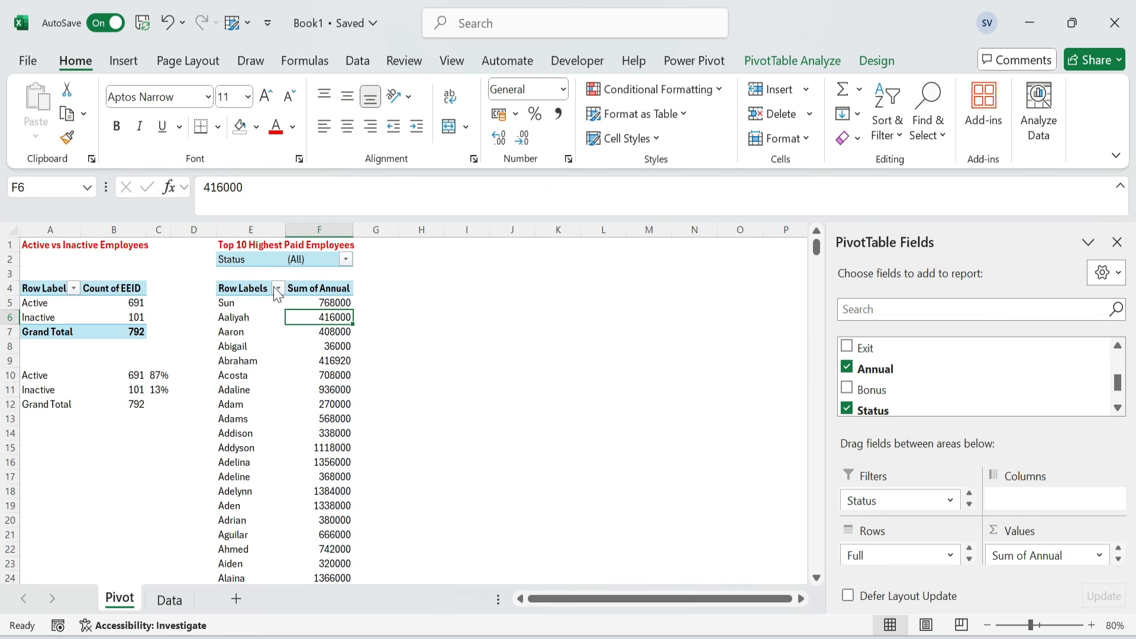
- Sort the second PivotTable's row labels in descending order by Sum of Annual
click(277, 289)
click(135, 291)
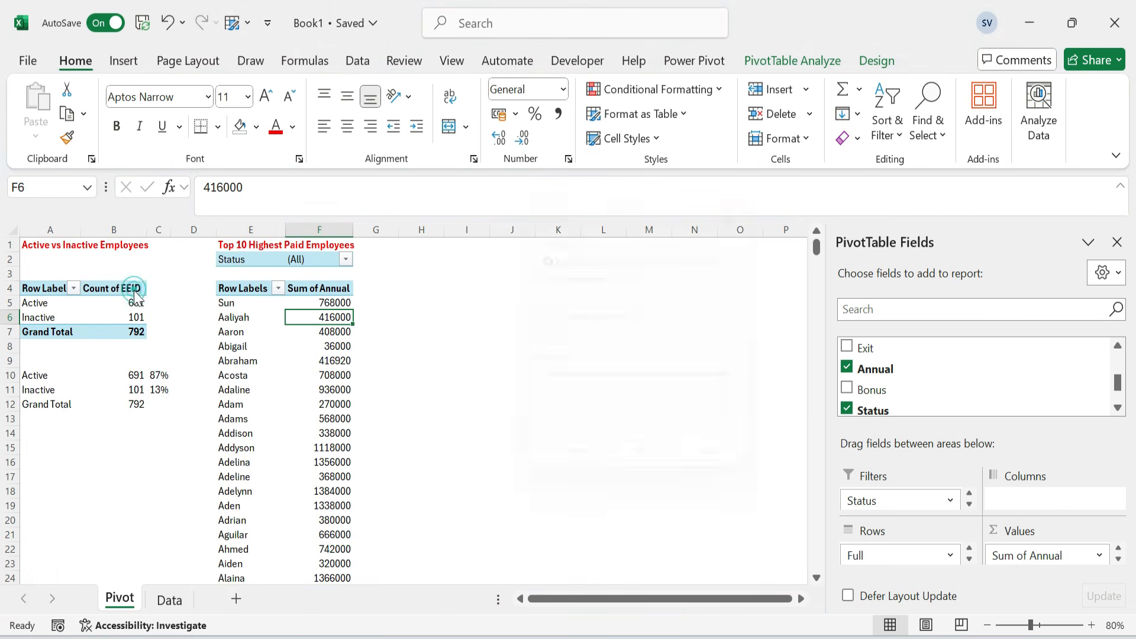
click(599, 317)
click(599, 338)
click(606, 369)
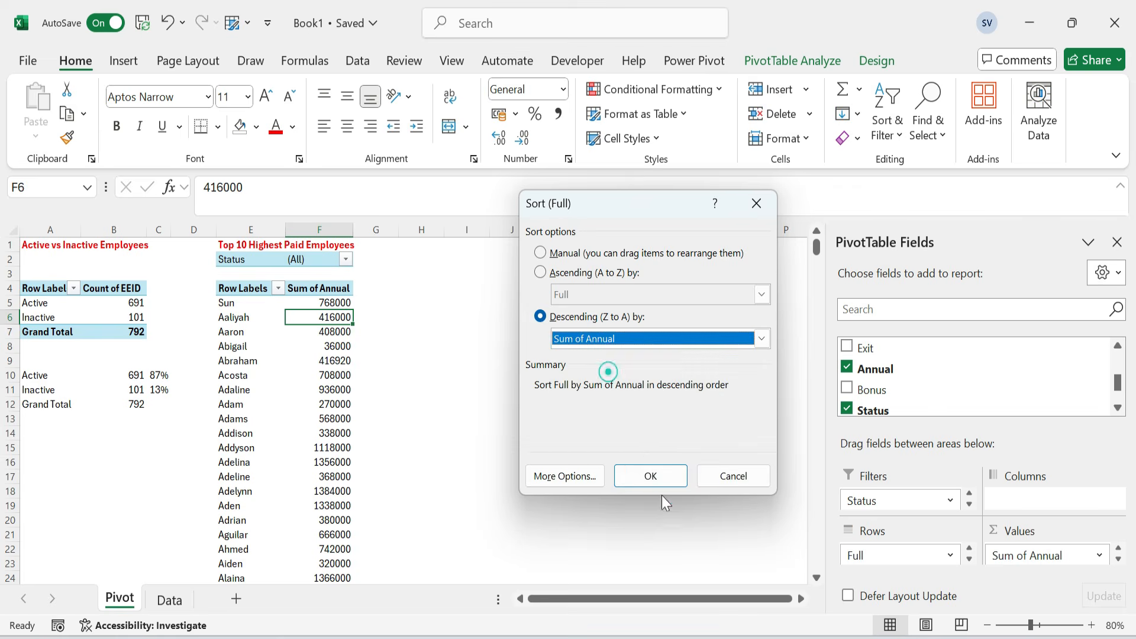
click(650, 476)
- Apply a Top 10 value filter to the Full row labels, showing the top 10 items by Sum of Annual
click(278, 287)
click(278, 287)
mouse_move(190, 381)
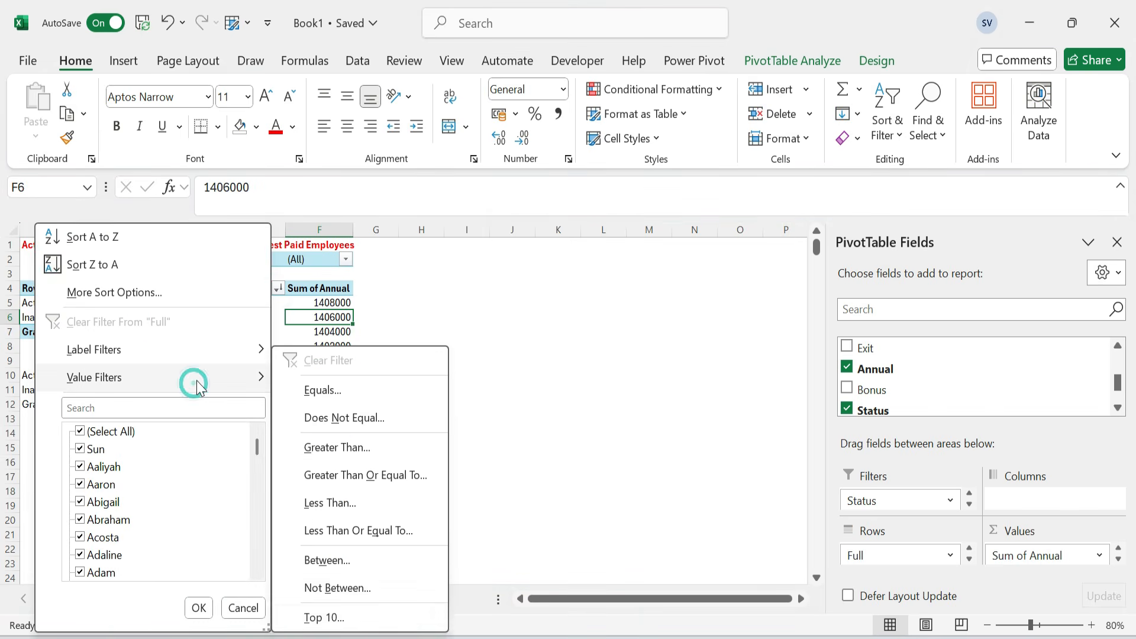
click(375, 616)
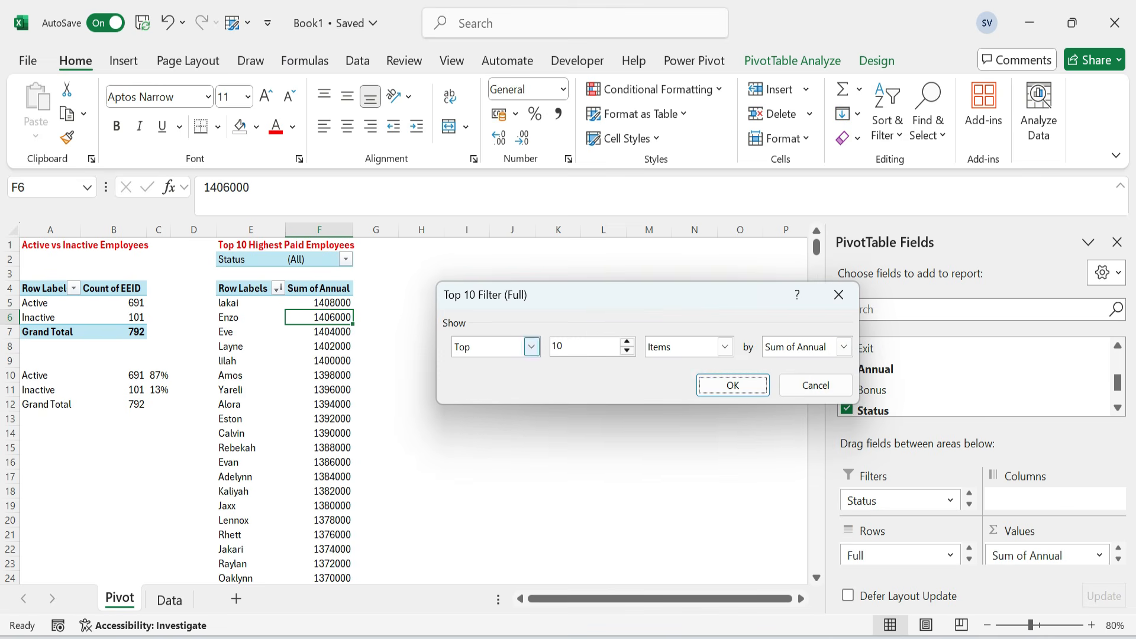
click(734, 385)
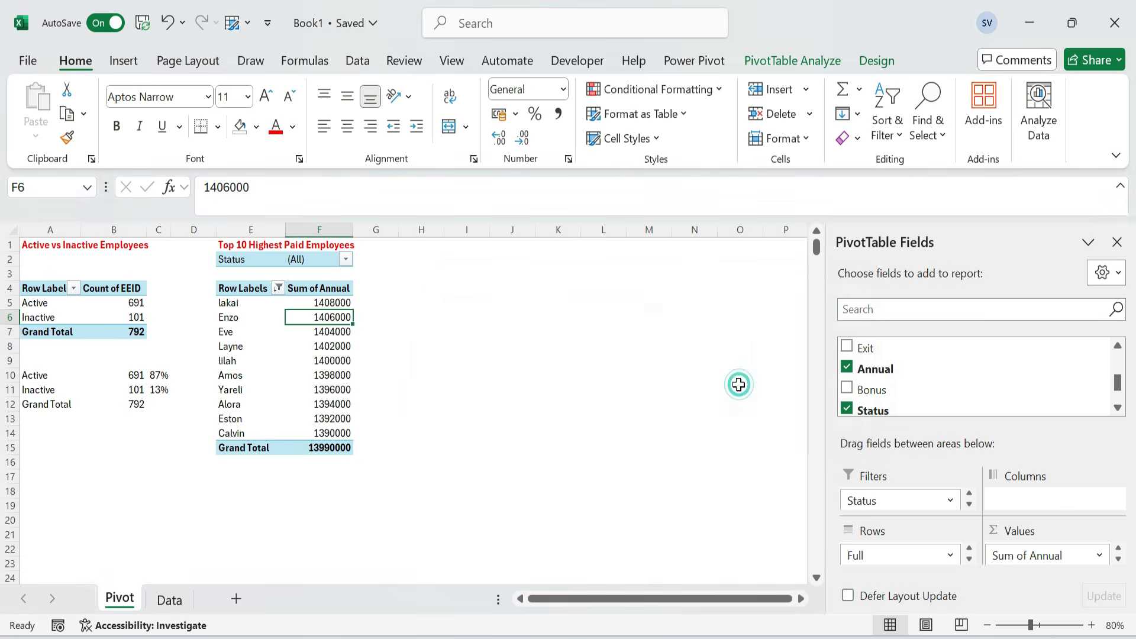
- Format the Sum of Annual values in F5:F15 as Accounting with a dollar sign and no decimal places
drag(329, 302, 332, 449)
click(516, 113)
click(558, 196)
double_click(523, 139)
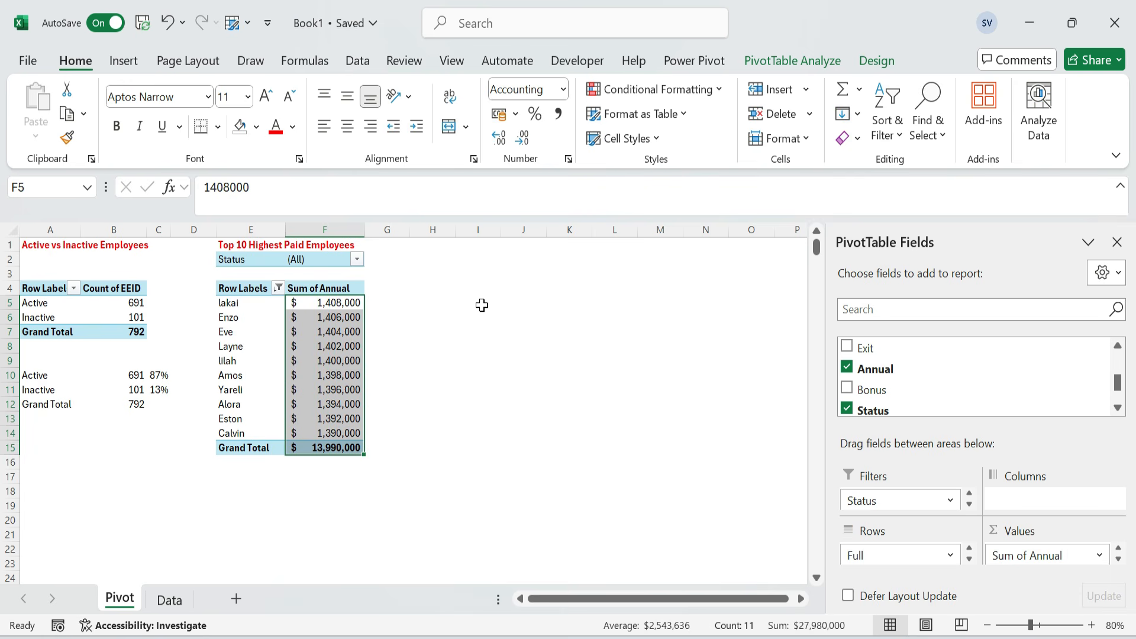
click(419, 294)
- Filter the top 10 highest paid employees PivotTable to the Active status
click(357, 261)
click(179, 321)
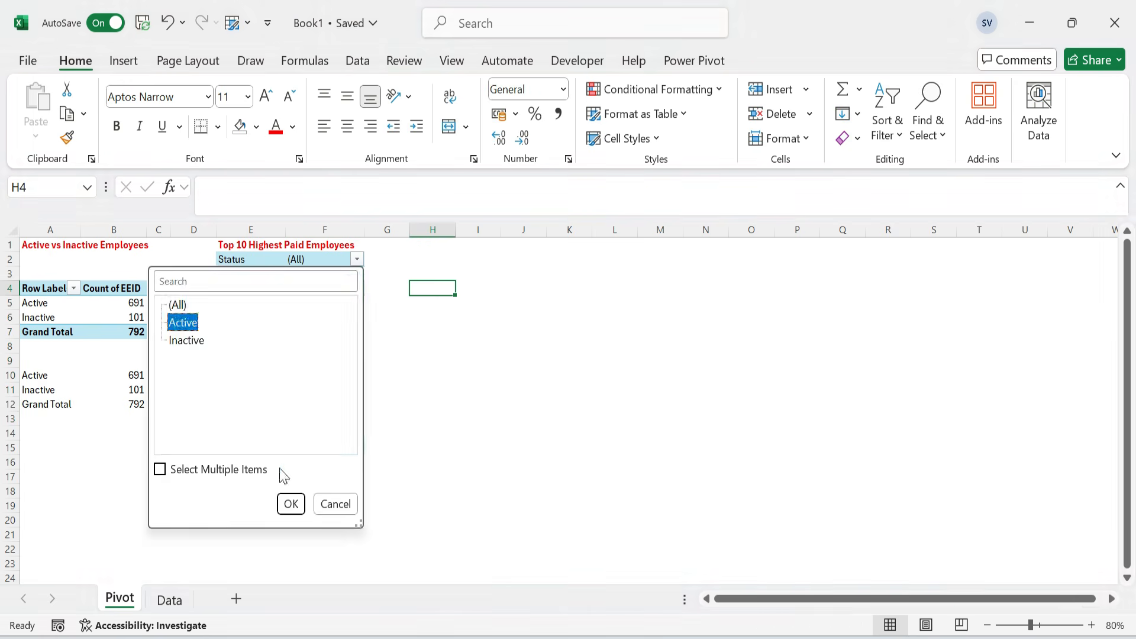
click(291, 507)
click(467, 332)
- Turn off automatic column width fitting on update in the options of both PivotTables
click(329, 333)
right_click(330, 332)
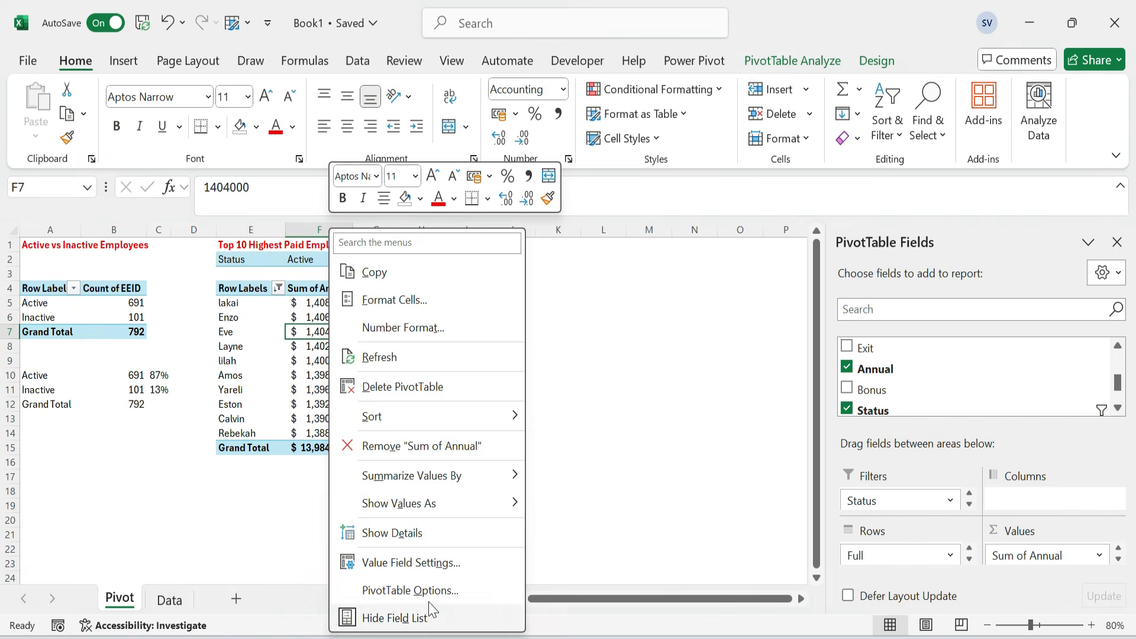
click(424, 589)
click(273, 460)
click(500, 609)
right_click(142, 325)
click(225, 590)
click(248, 460)
click(330, 603)
- Narrow the blank column D between the two PivotTables
click(507, 353)
click(406, 372)
click(246, 257)
drag(216, 230, 178, 229)
click(474, 317)
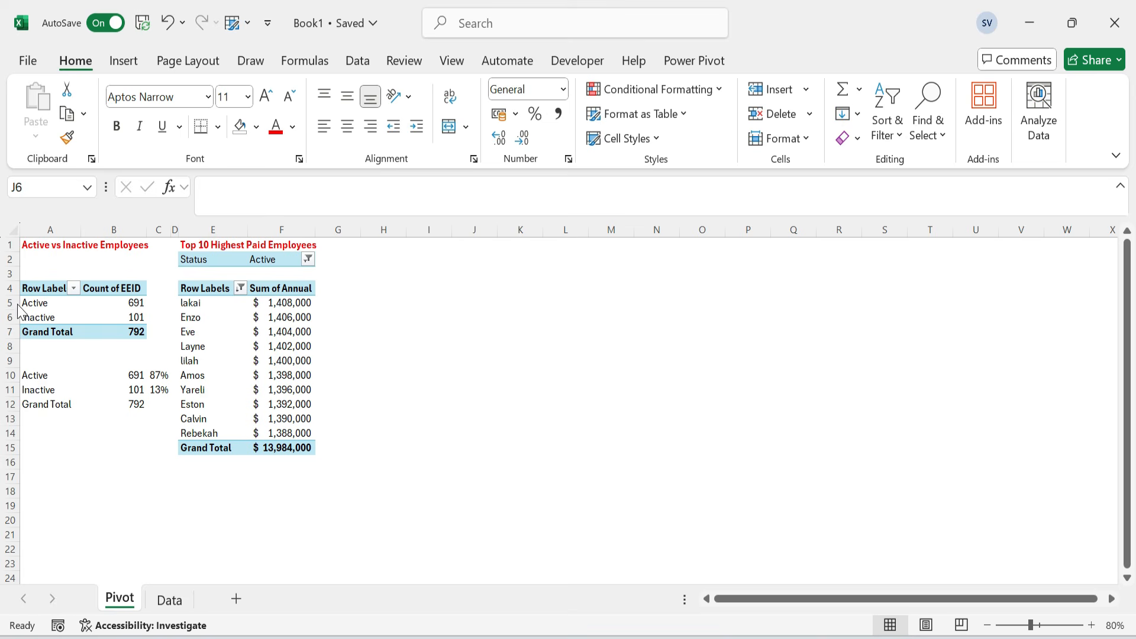
- Copy the active versus inactive title and PivotTable in A1:B7 and paste them at H1
click(33, 246)
key(shift+Down)
key(shift+Down)
key(shift+Down)
key(shift+Down)
key(shift+Down)
key(shift+Down)
key(shift+Right)
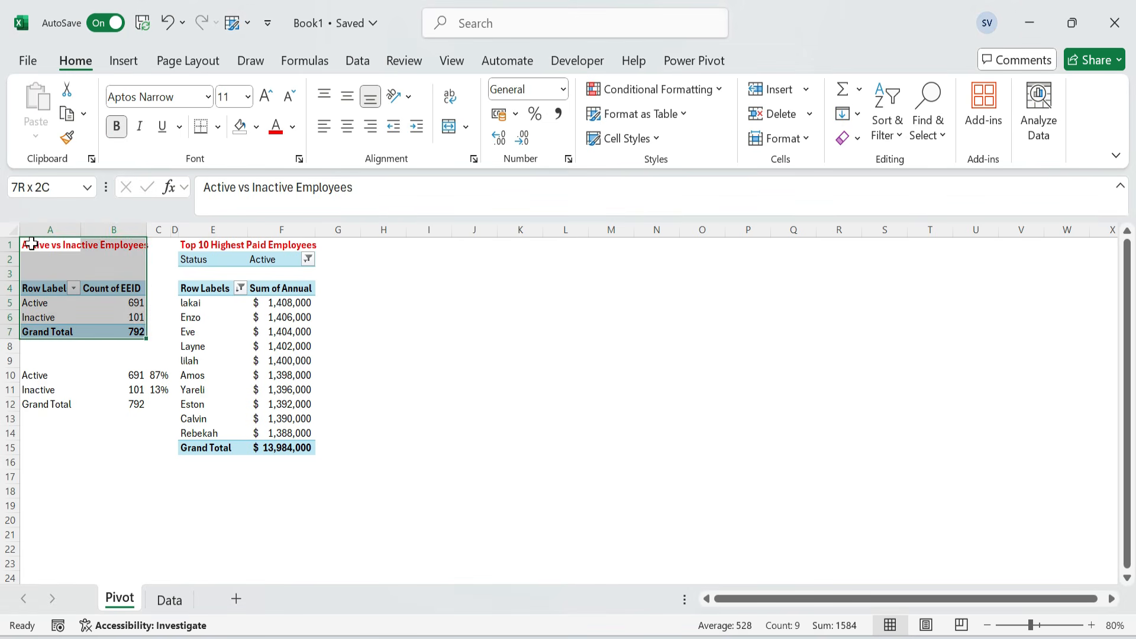
key(ctrl+c)
key(Right)
key(Right)
key(Right)
key(Right)
key(Right)
key(Right)
key(Right)
key(ctrl+v)
- Change the copied title in H1 to "Employees Age Distribution"
key(F2)
key(Delete)
key(Delete)
key(Delete)
key(Delete)
key(Delete)
key(Delete)
key(Delete)
key(Delete)
key(Delete)
key(Delete)
key(Delete)
key(Delete)
key(Delete)
key(Delete)
key(Delete)
key(Delete)
key(Delete)
key(Delete)
key(Delete)
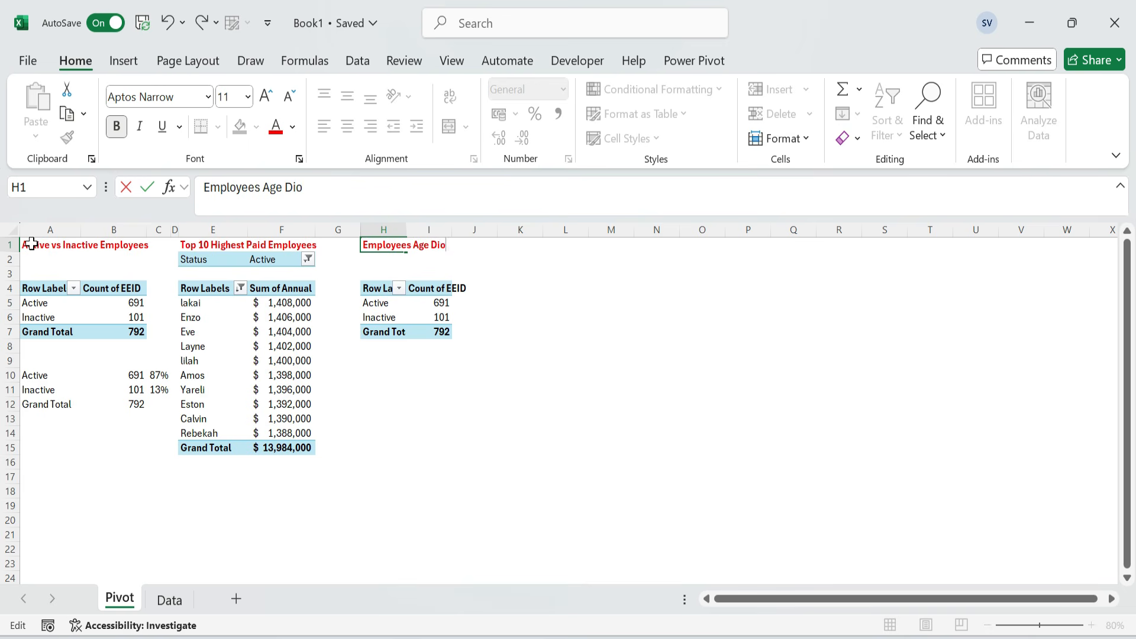
key(Return)
- In the third PivotTable, move Status from the rows to the filters and add Age Group to the rows
key(Down)
key(Down)
key(Down)
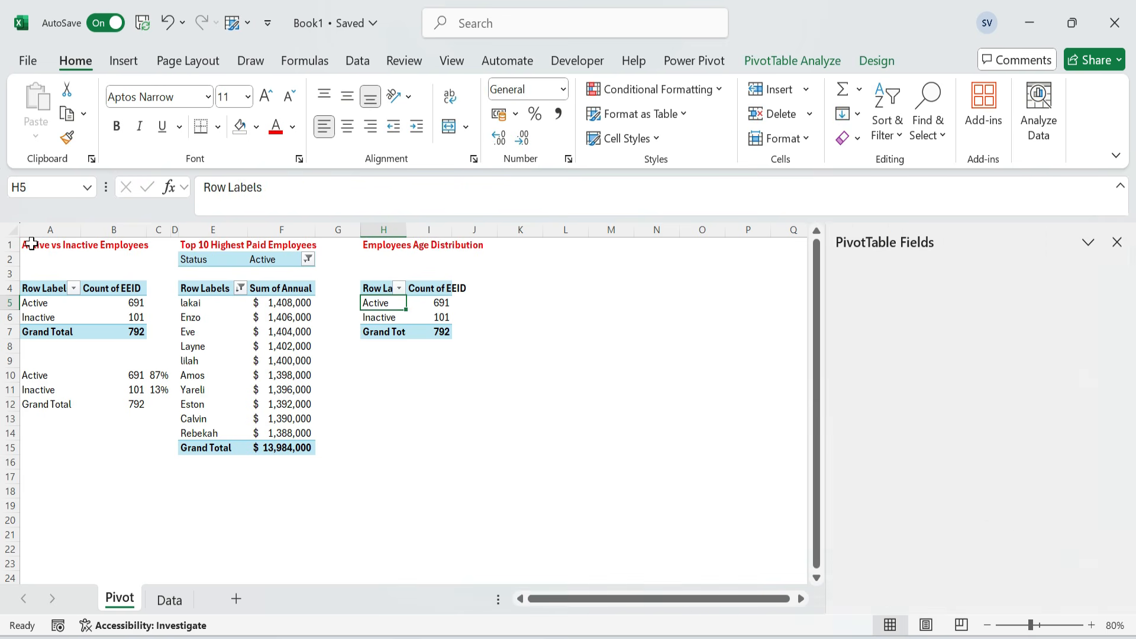
drag(863, 553, 862, 500)
scroll(918, 384, down, 3)
drag(885, 399, 900, 553)
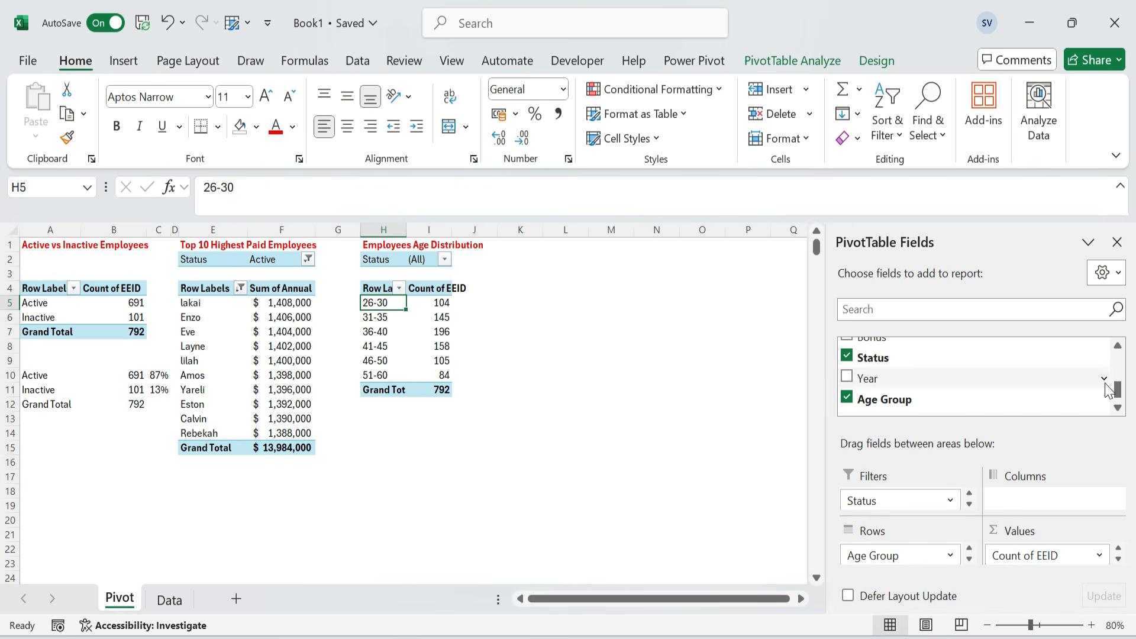
- Add the Gender field to the columns of the age distribution PivotTable
drag(1117, 392, 1118, 362)
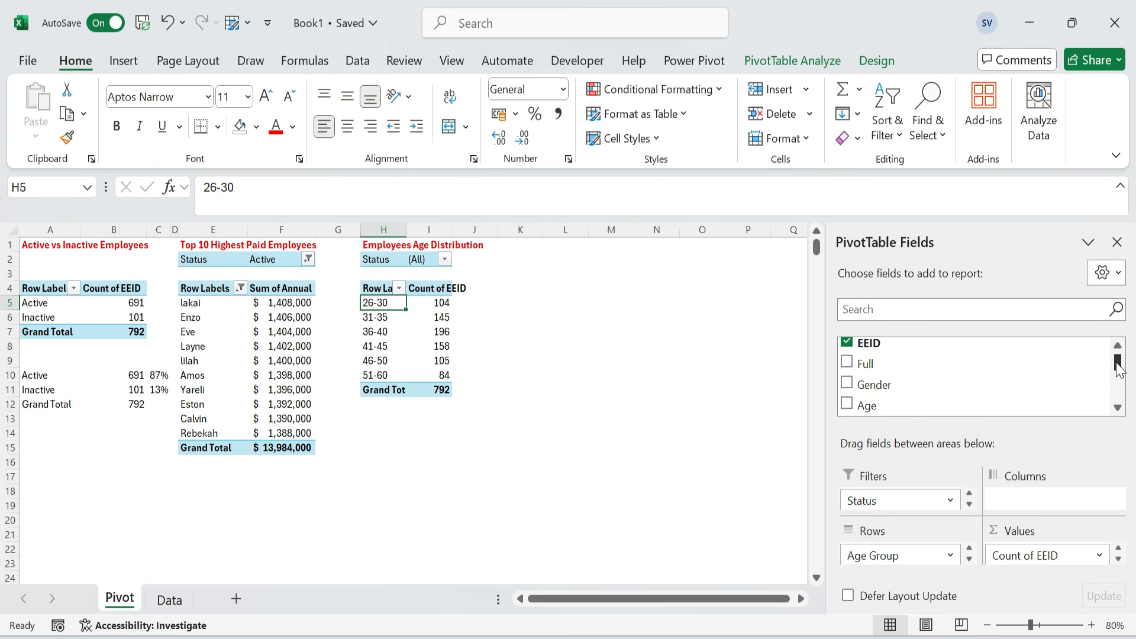
drag(886, 386, 1036, 503)
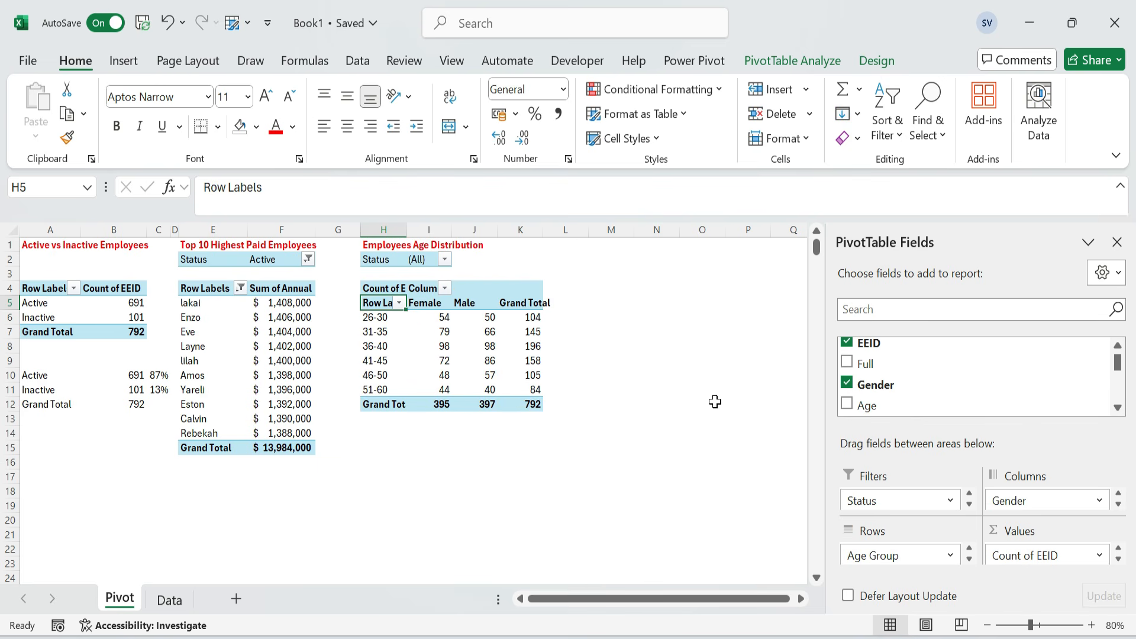
click(642, 358)
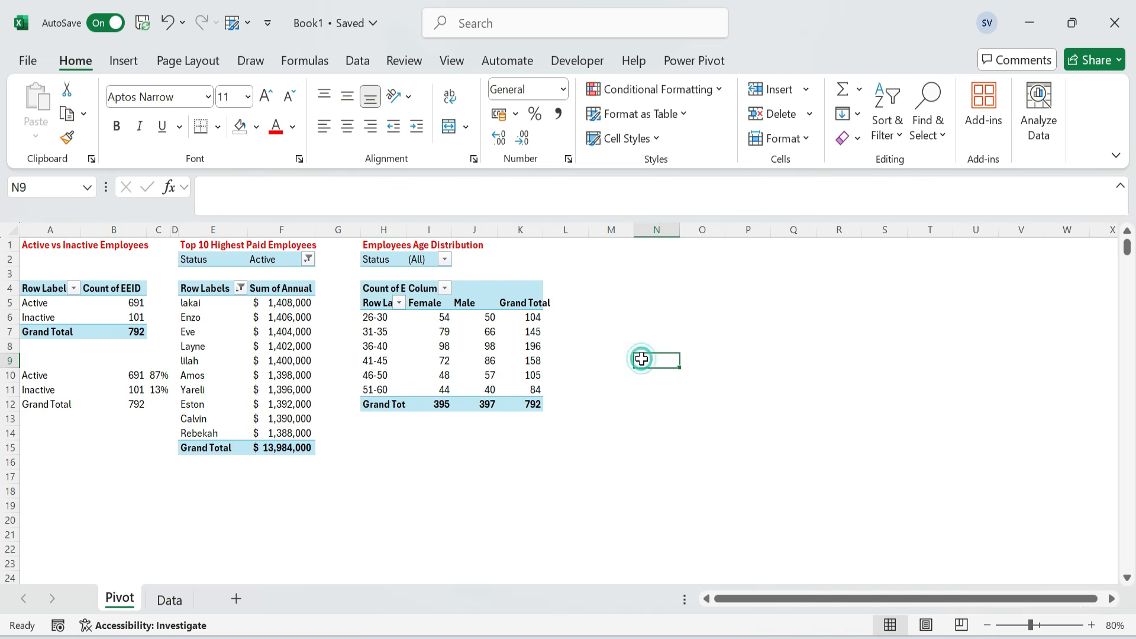
- Filter the age distribution PivotTable to the Active status
click(447, 321)
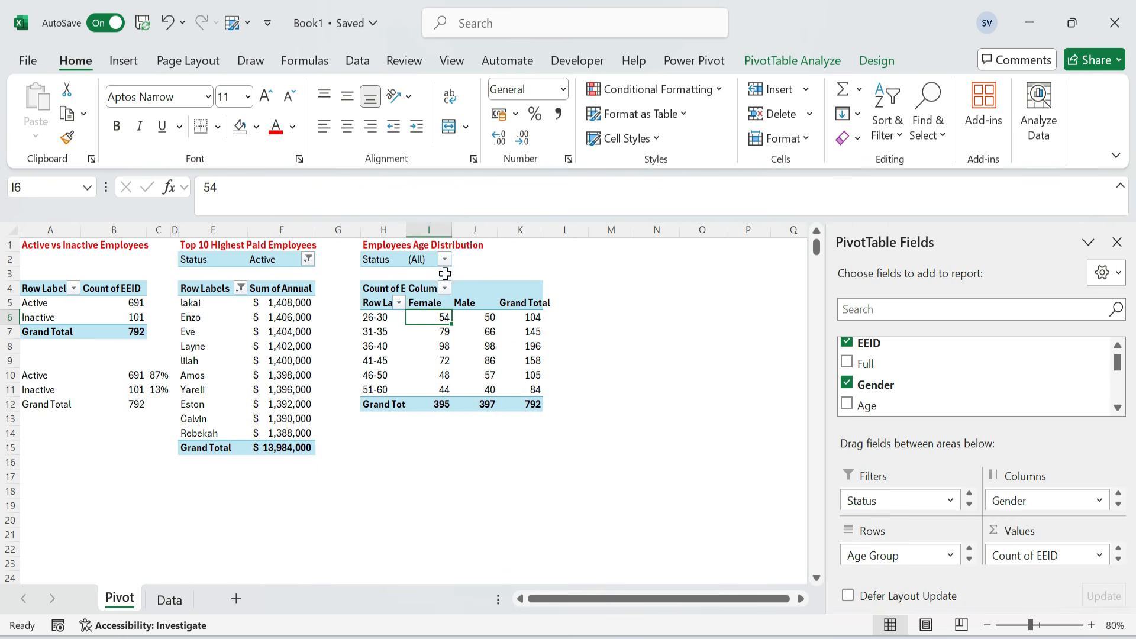
click(444, 259)
click(272, 324)
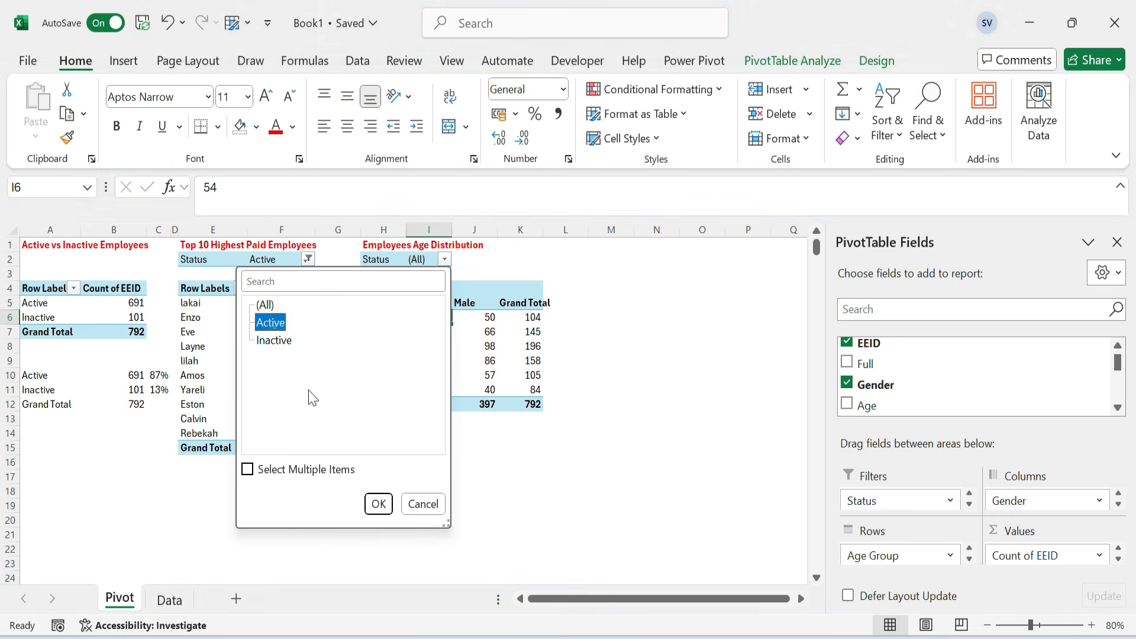
click(379, 505)
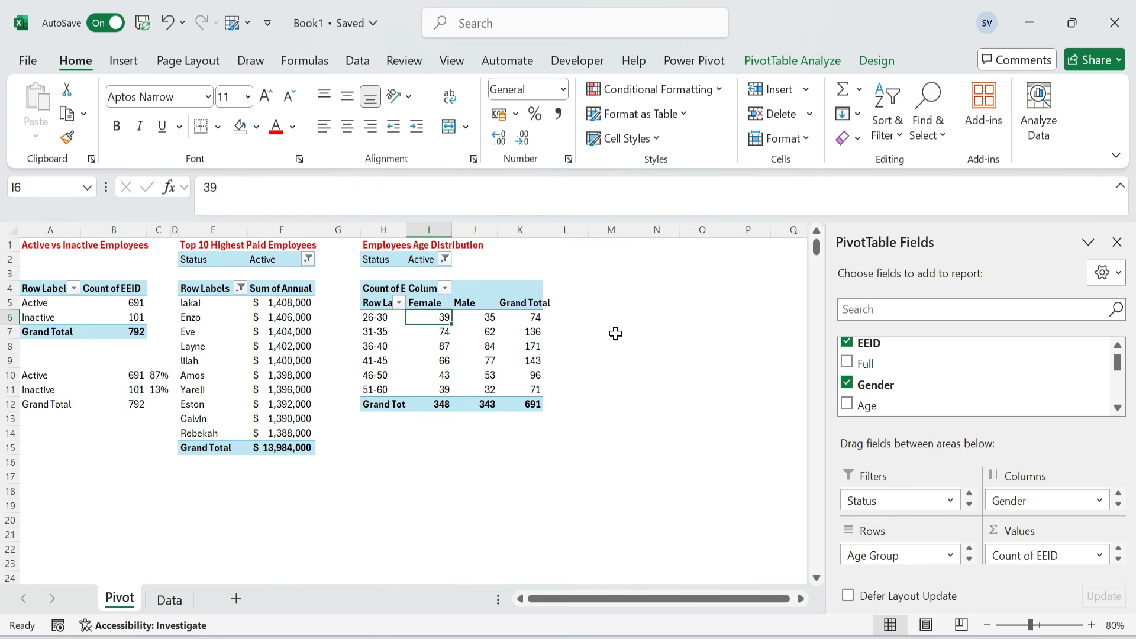
- Remove the Grand Total column and the Grand Total row from the age distribution PivotTable
right_click(496, 304)
click(600, 496)
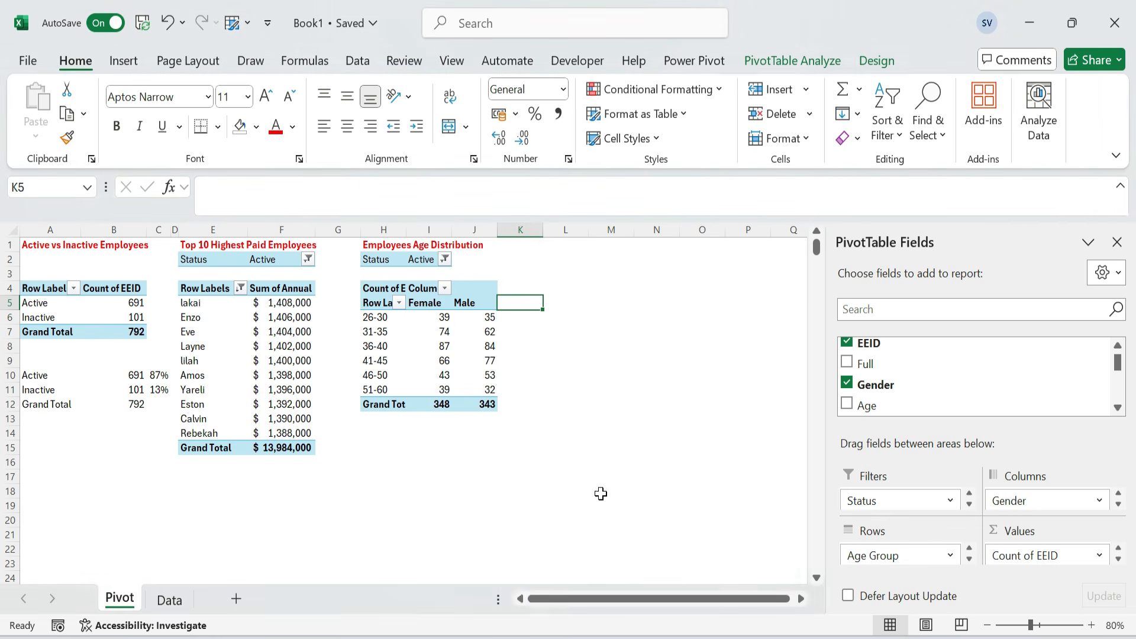
right_click(460, 404)
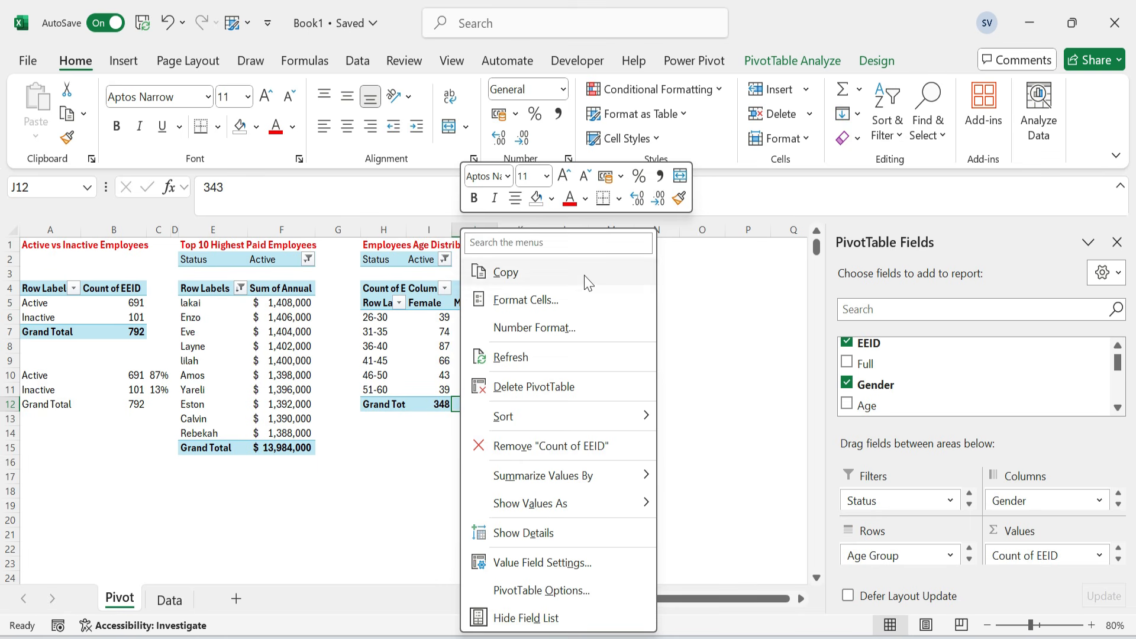
right_click(414, 404)
key(Escape)
click(386, 404)
right_click(391, 404)
click(474, 274)
click(617, 346)
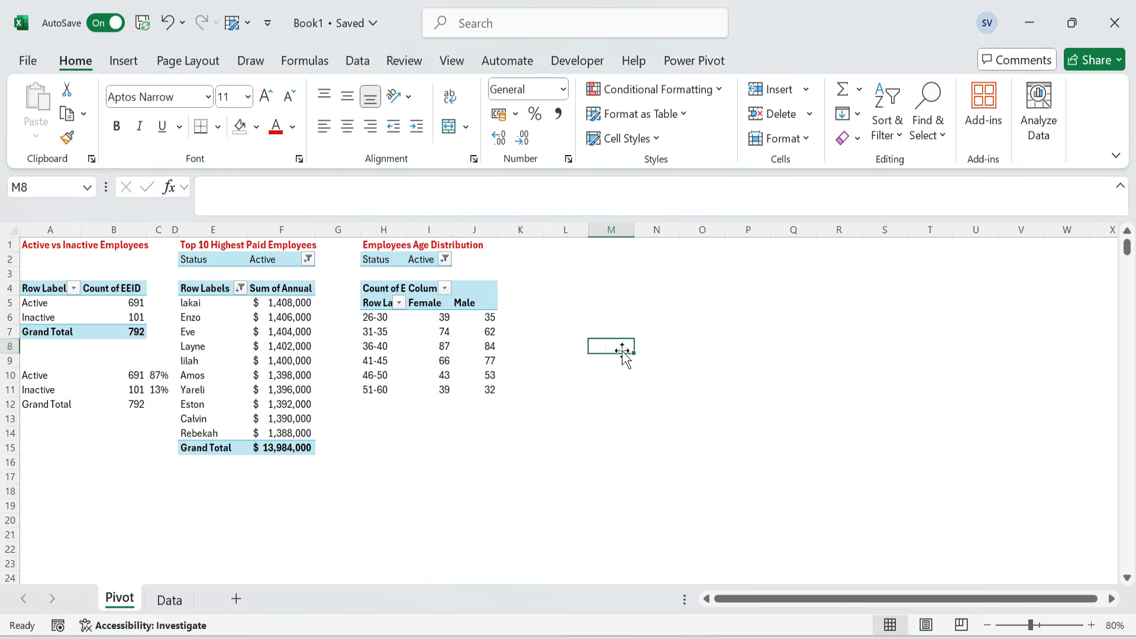
- Enter the headers Age, X, Male, Center, Female and Y across H14:M14 below the age distribution PivotTable
click(380, 434)
key(Down)
key(Down)
key(Down)
key(Up)
key(Up)
key(Up)
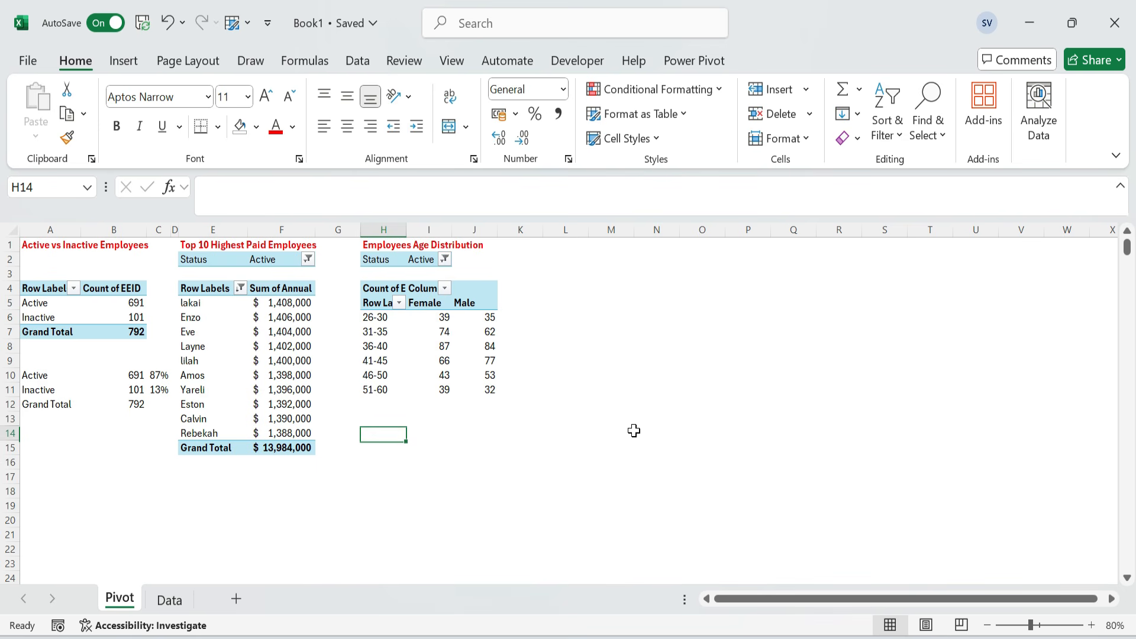
text(Age)
key(Tab)
text(X)
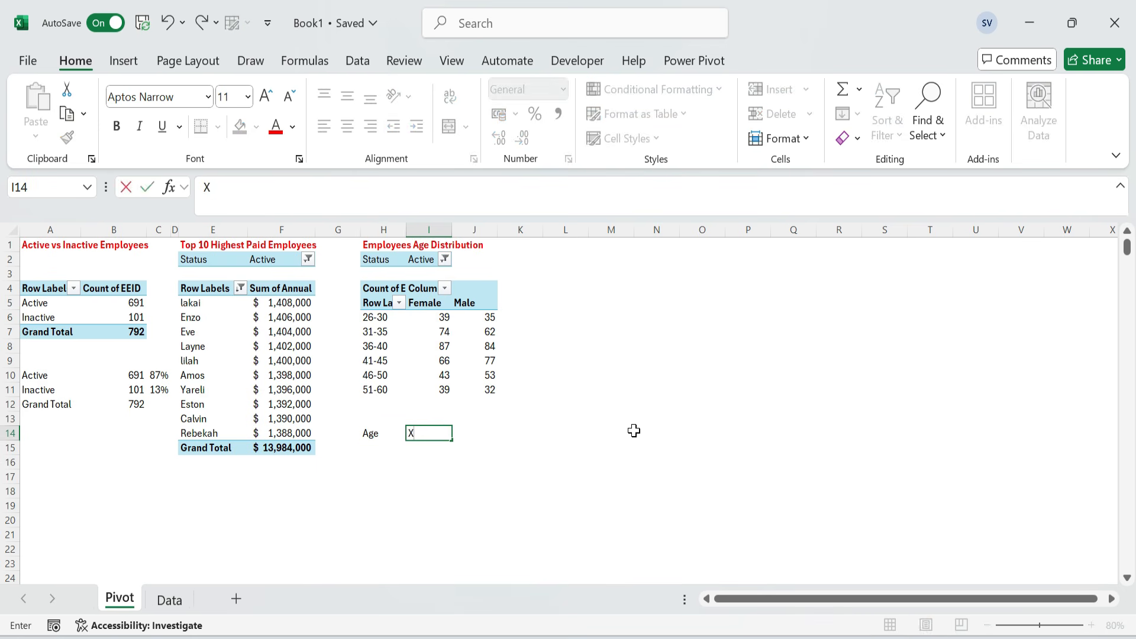
key(Tab)
text(Male)
key(Return)
key(Up)
key(Right)
text(Center)
key(Tab)
text(Female)
key(Tab)
text(Y)
key(Return)
- Link the age groups into H15:H20 by entering =H6 in H15 and filling it down to row 20
key(Up)
key(Left)
key(Left)
key(Left)
key(Down)
text(=)
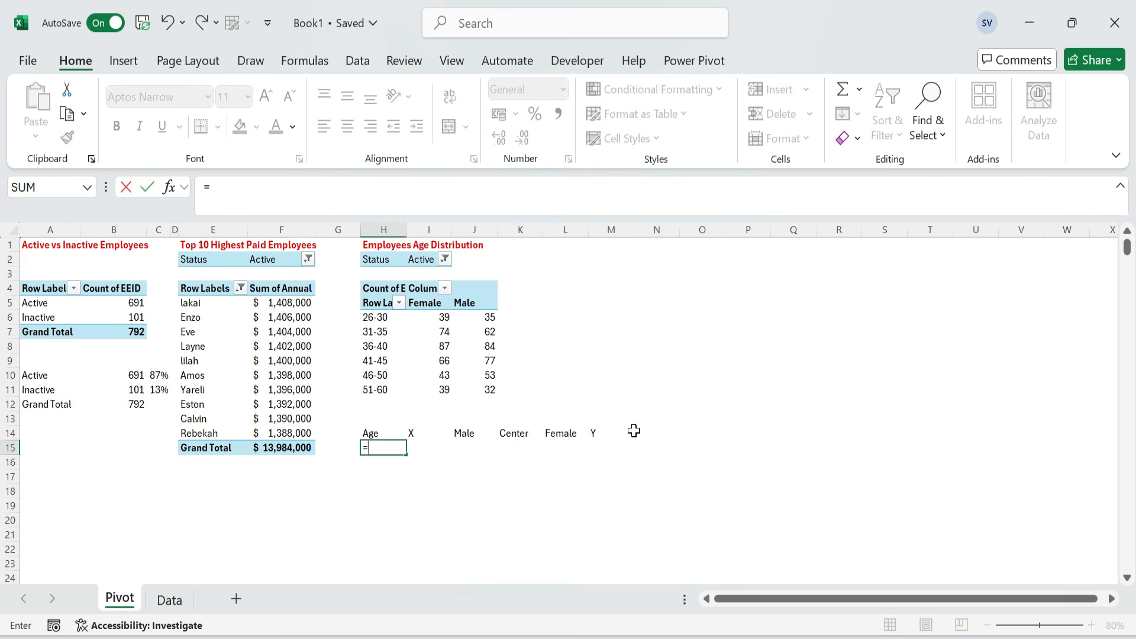
text(H5)
key(BackSpace)
text(6)
key(ctrl+Return)
key(shift+Down)
key(shift+Down)
key(shift+Down)
key(shift+Down)
key(shift+Down)
key(ctrl+d)
key(ctrl+Down)
- Enter a GETPIVOTDATA formula in J15 that returns the Male count for age group 26-30 from the age distribution PivotTable
key(Up)
key(Up)
key(Up)
key(Up)
key(Up)
key(Right)
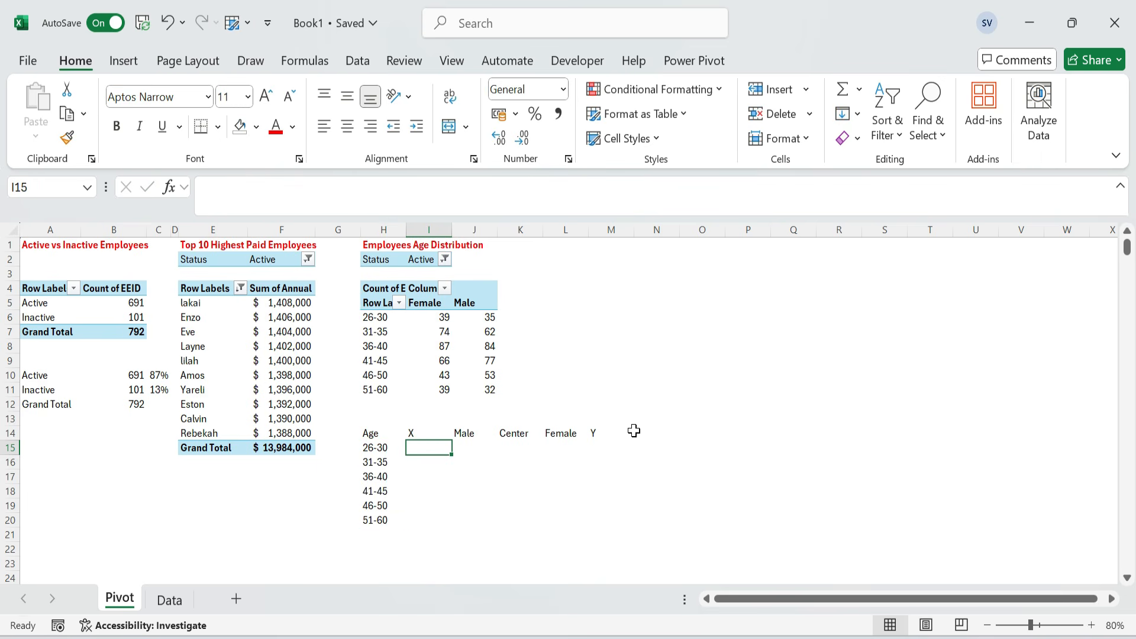
key(Right)
text(=)
key(Up)
key(Up)
key(Up)
key(Up)
key(Up)
key(Up)
key(Up)
key(Up)
key(Up)
key(ctrl+Return)
- Replace the fixed age group "26-30" in the J15 formula with a reference to H15
key(F2)
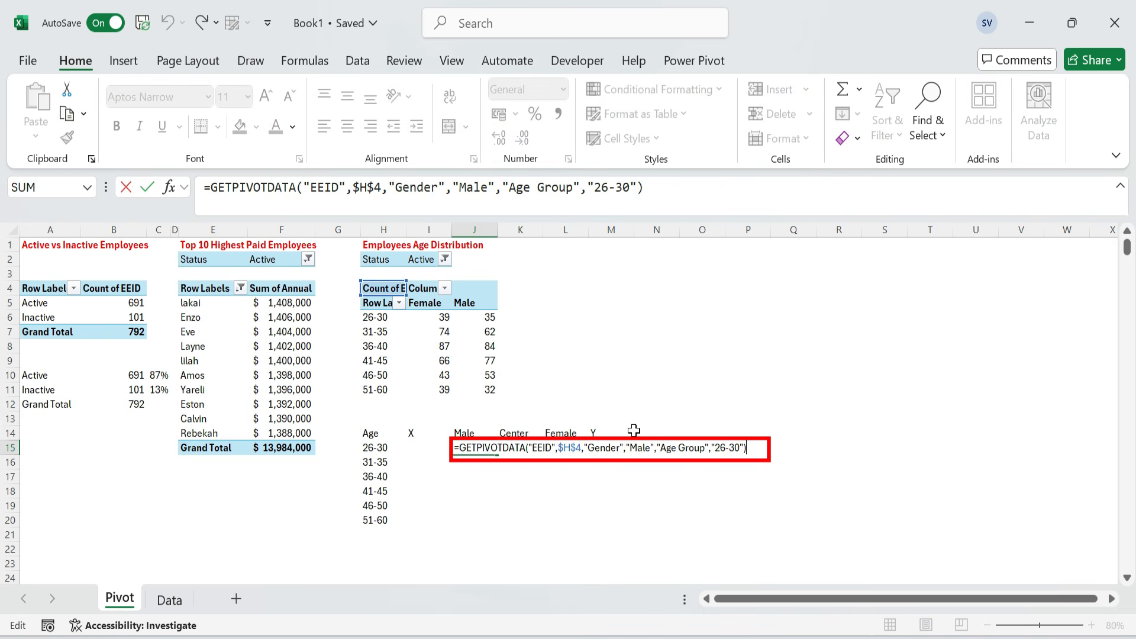
key(BackSpace)
key(BackSpace)
click(378, 448)
key(ctrl+Return)
- Fill the Male formula from J15 down to J20
key(Left)
key(Left)
key(ctrl+Down)
key(Right)
key(ctrl+shift+Up)
key(Down)
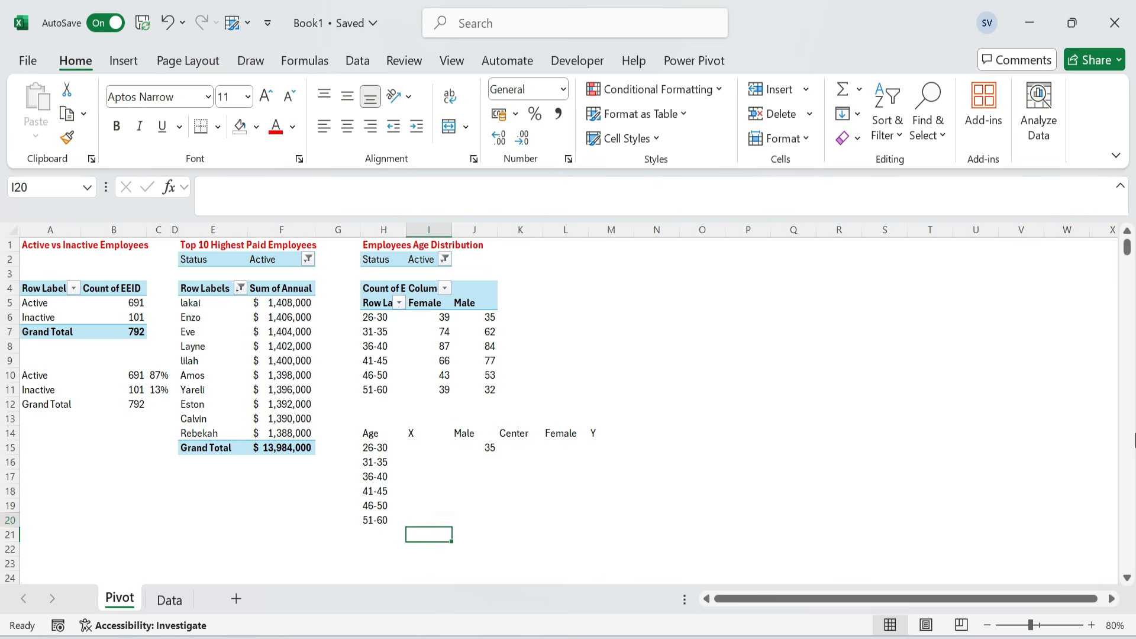
key(Right)
key(ctrl+shift+Up)
key(ctrl+d)
- Copy the full formula text from J15 into L15 under the Female header, keeping its references identical
key(F2)
key(shift+Home)
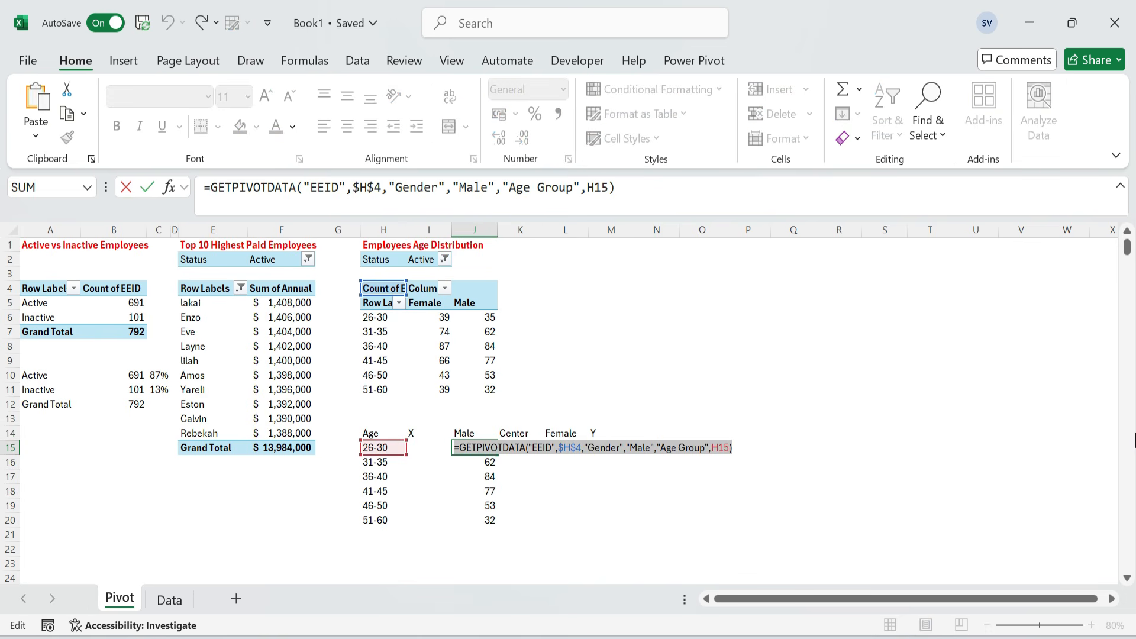
key(ctrl+c)
key(Escape)
key(Right)
key(Right)
key(Right)
key(Left)
key(F2)
key(ctrl+v)
key(ctrl+Return)
- Change the gender item in the L15 formula from "Male" to "Female"
key(F2)
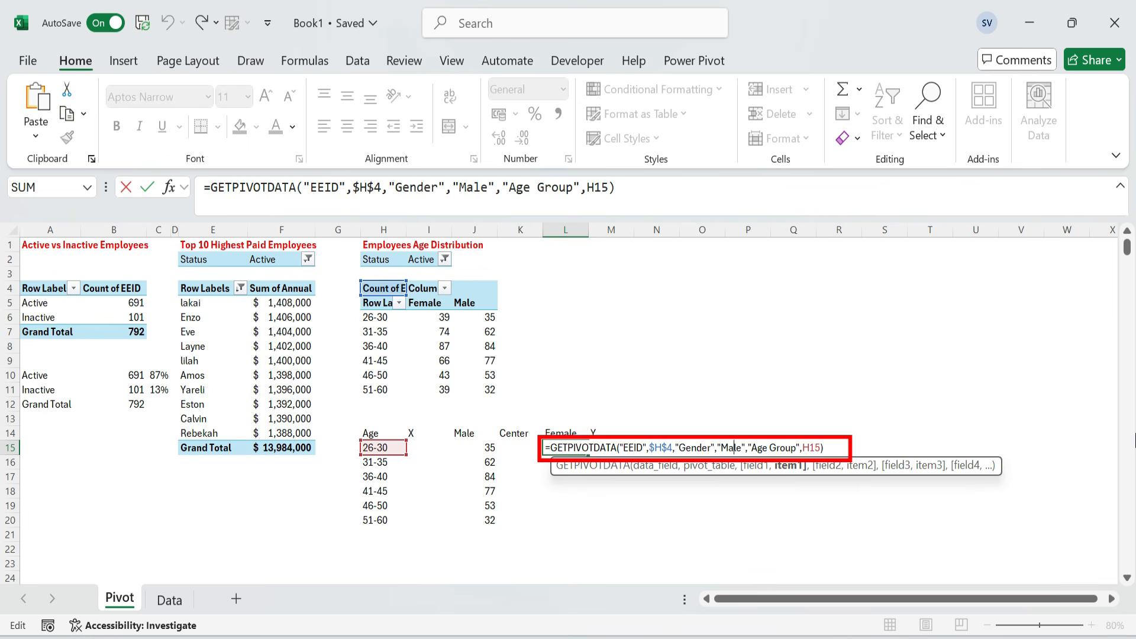
text(Fe)
key(Delete)
text(m)
key(Return)
- Fill the Female formula from L15 down to L20
key(Up)
key(Left)
key(Left)
key(ctrl+Down)
key(Right)
key(Right)
key(ctrl+shift+Up)
key(ctrl+d)
- Enter =MAX(J15:L20) in I15 under the X header to take the maximum across the Male and Female counts
key(ctrl+Up)
key(Left)
key(Left)
key(Left)
text(=max()
key(Right)
key(ctrl+shift+Down)
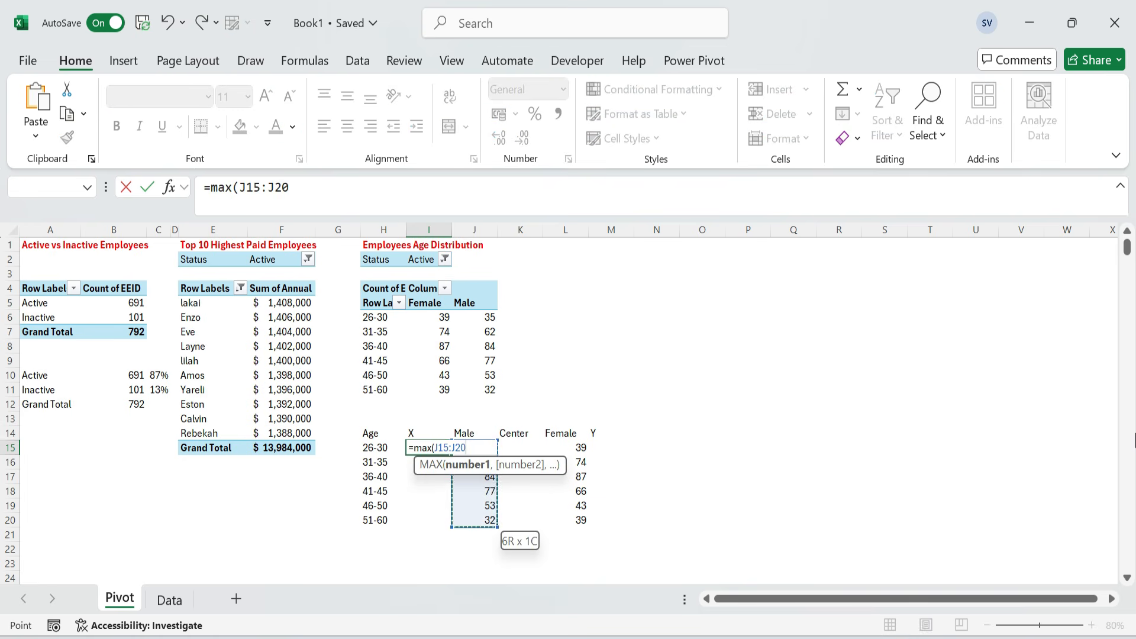
key(ctrl+Return)
key(F2)
drag(499, 521, 588, 525)
key(ctrl+Return)
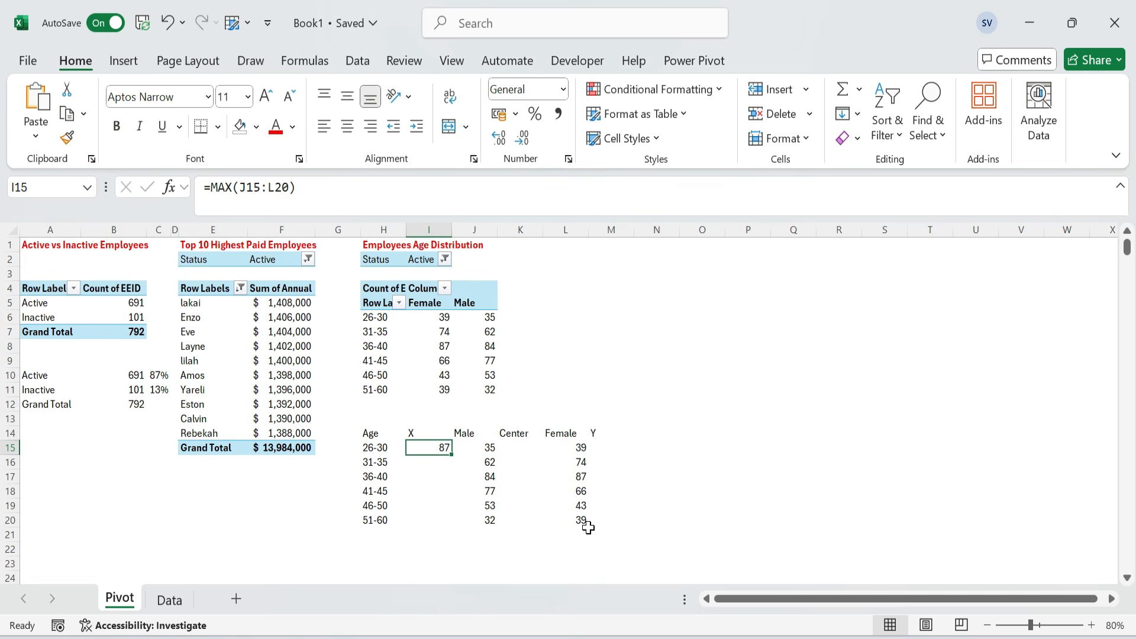
- Make the MAX range in I15 absolute and subtract the Male count, giving =MAX($J$15:$L$20)-J15
key(F2)
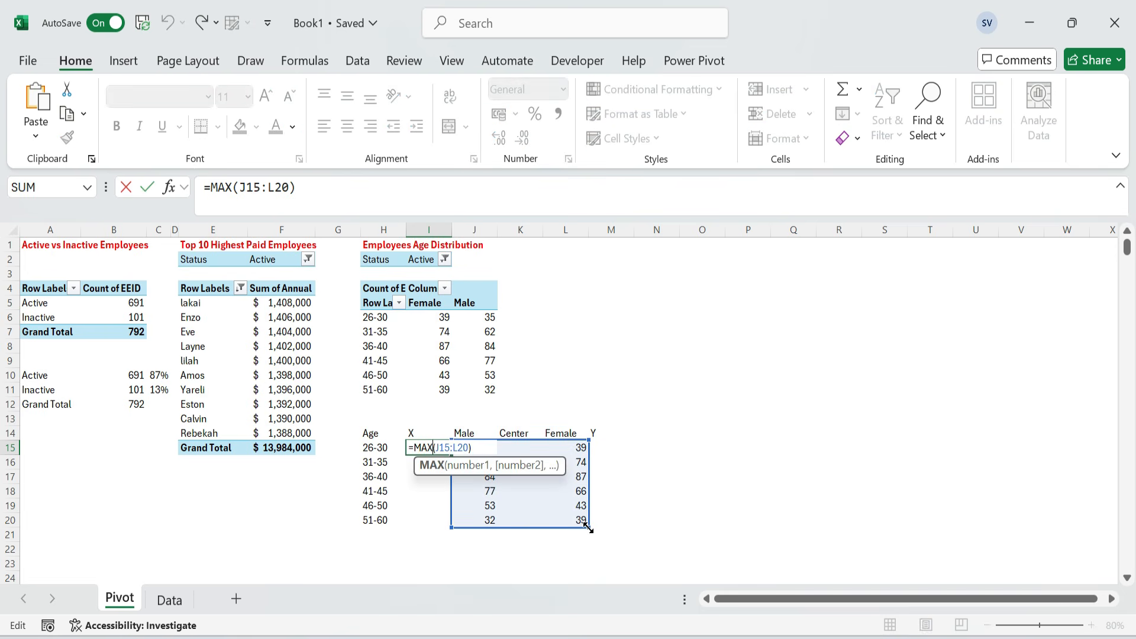
key(F4)
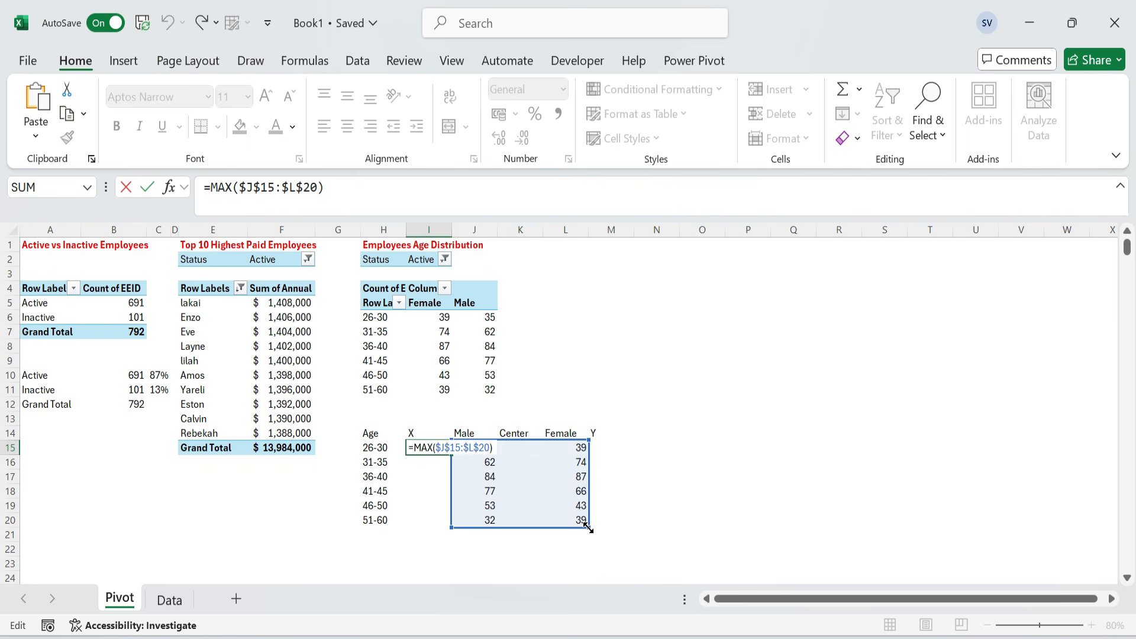
click(688, 444)
key(Left)
key(Left)
key(Left)
key(Left)
key(Left)
key(Return)
- Fill the X formula from I15 down to I20
key(Down)
key(Down)
key(Down)
key(Down)
key(shift+Up)
key(shift+Up)
key(shift+Up)
key(shift+Up)
key(shift+Up)
key(ctrl+d)
- Check the cell references of the filled formulas in the X column, I15:I20
key(ctrl+Up)
key(Down)
key(F2)
key(Escape)
key(Up)
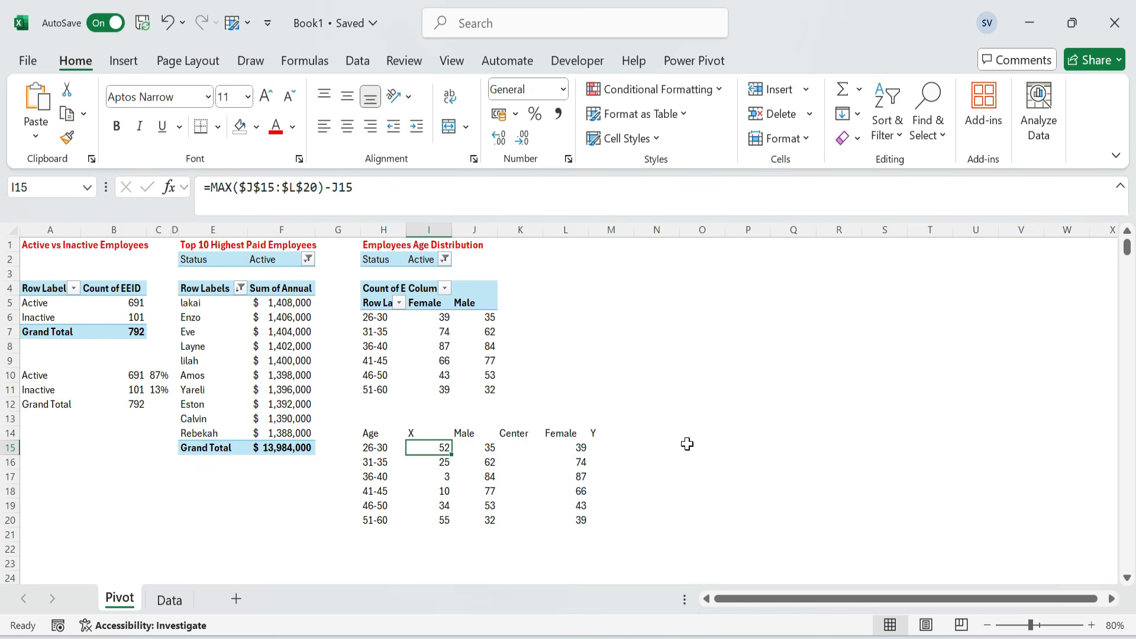
key(Down)
key(F2)
key(Return)
key(F2)
key(Return)
key(F2)
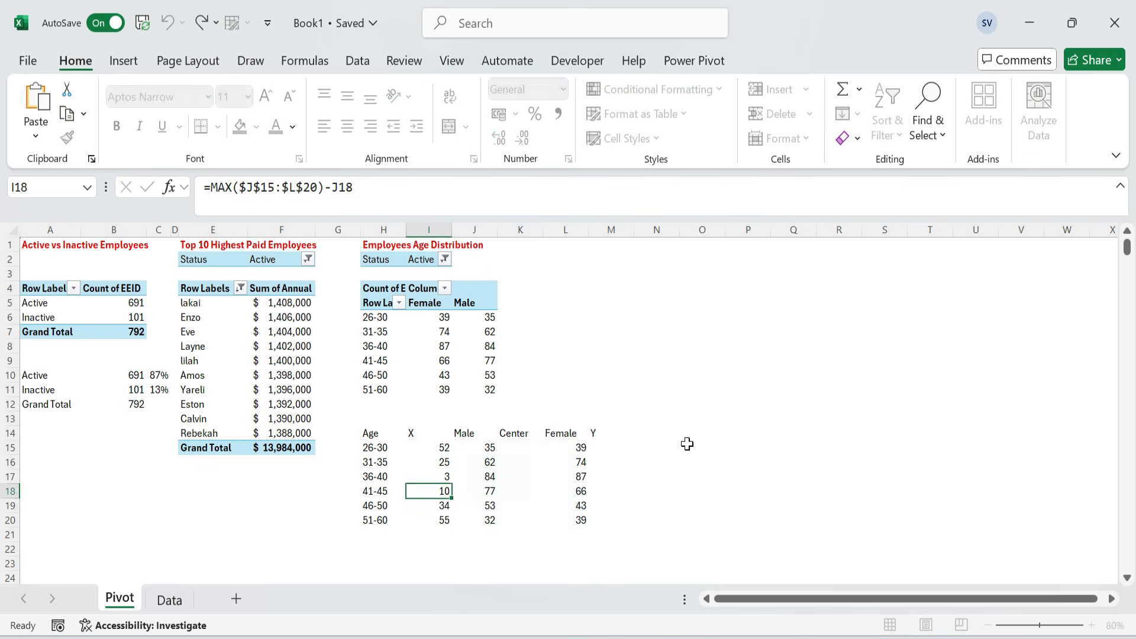
key(Return)
key(Return)
key(ctrl+Up)
key(Down)
key(Down)
key(Up)
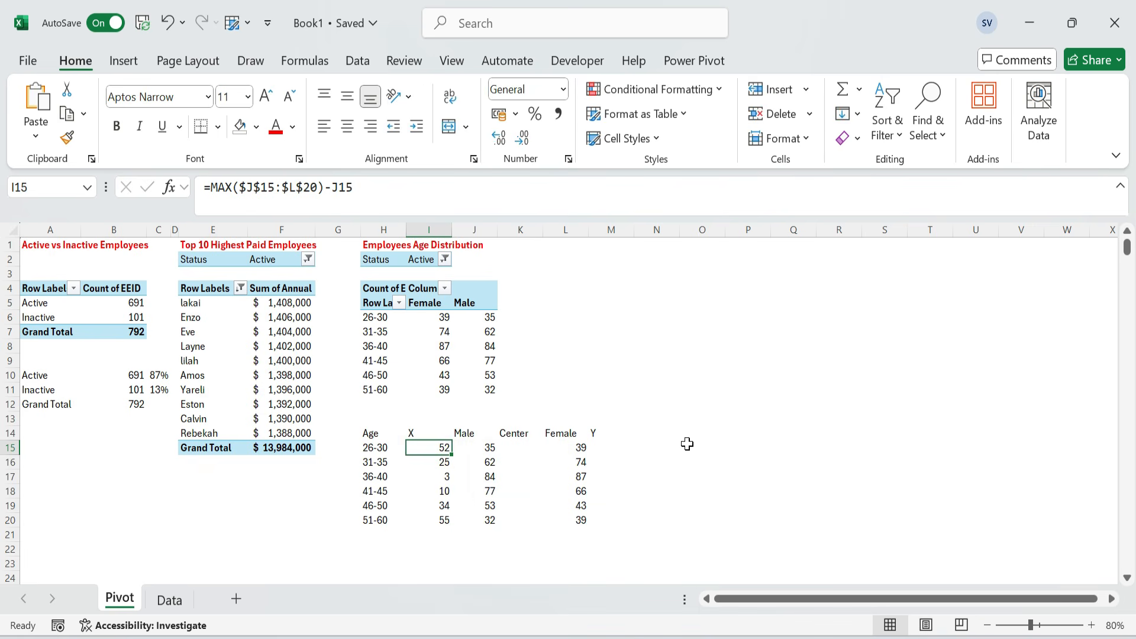
- Reuse the I15 formula in M15 under the Y header, subtracting the Female count instead: =MAX($J$15:$L$20)-L15
key(F2)
key(Tab)
key(Tab)
key(Tab)
key(Tab)
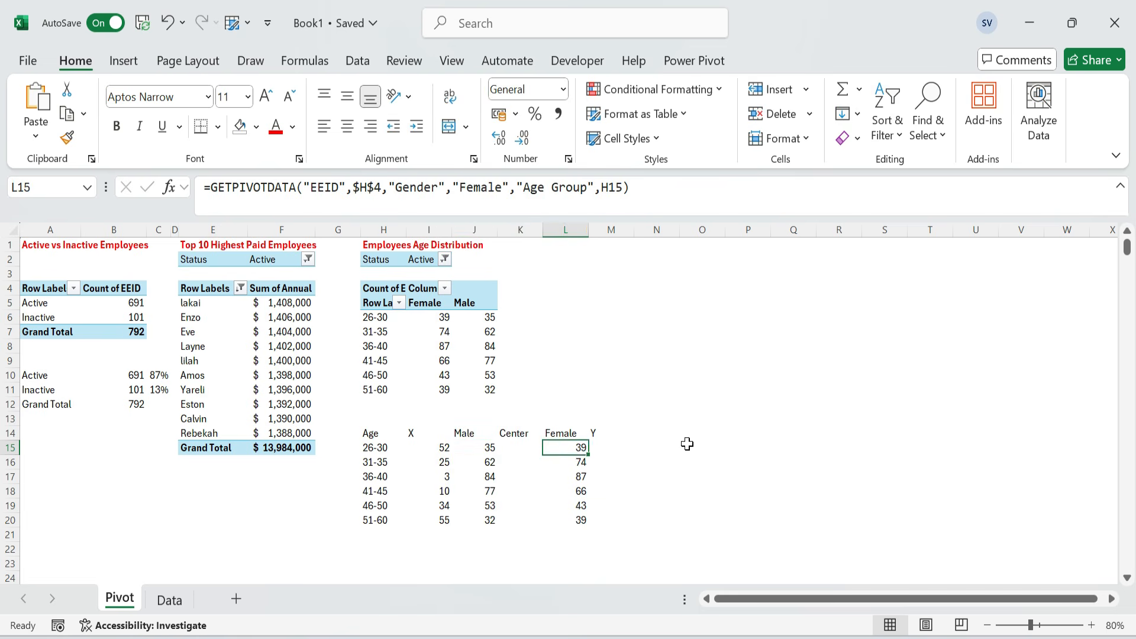
text(=MAX($J$15:$L$20)-J15)
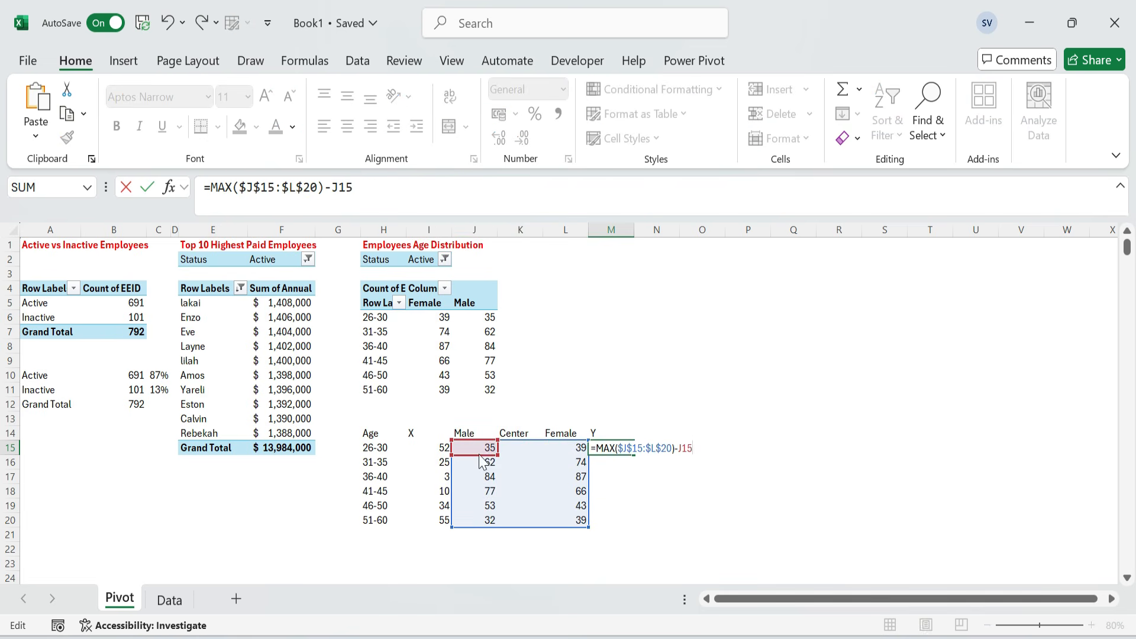
click(560, 454)
key(shift+Tab)
- Fill the Y formula from M15 down to M20
key(Right)
key(shift+Down)
key(shift+Down)
key(shift+Down)
key(shift+Down)
key(shift+Down)
key(ctrl+d)
key(Up)
key(Down)
key(Down)
key(Down)
key(Down)
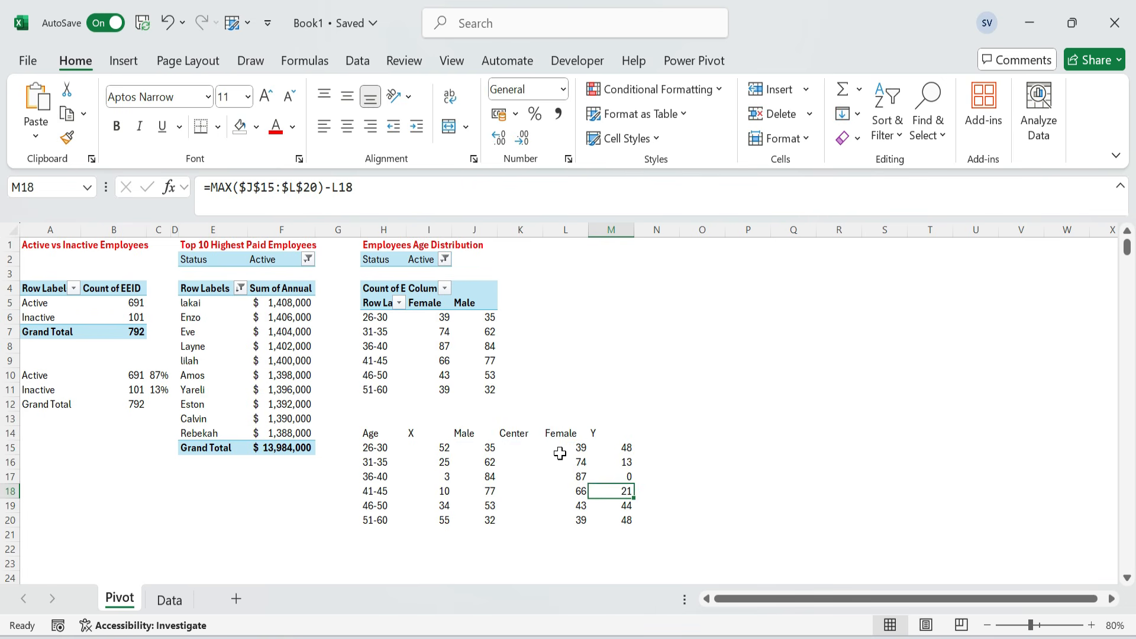
- Enter 30 in K15 under the Center header and fill it down to K20
key(Up)
key(Left)
key(Left)
key(Up)
key(Up)
key(Up)
key(Left)
key(Down)
key(Up)
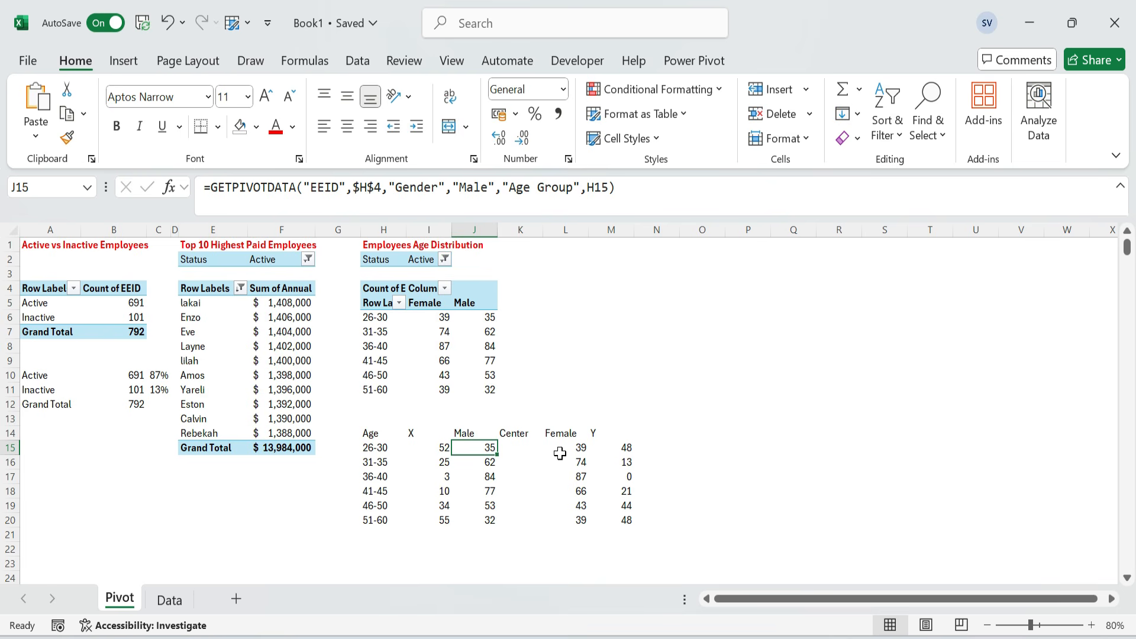
key(Right)
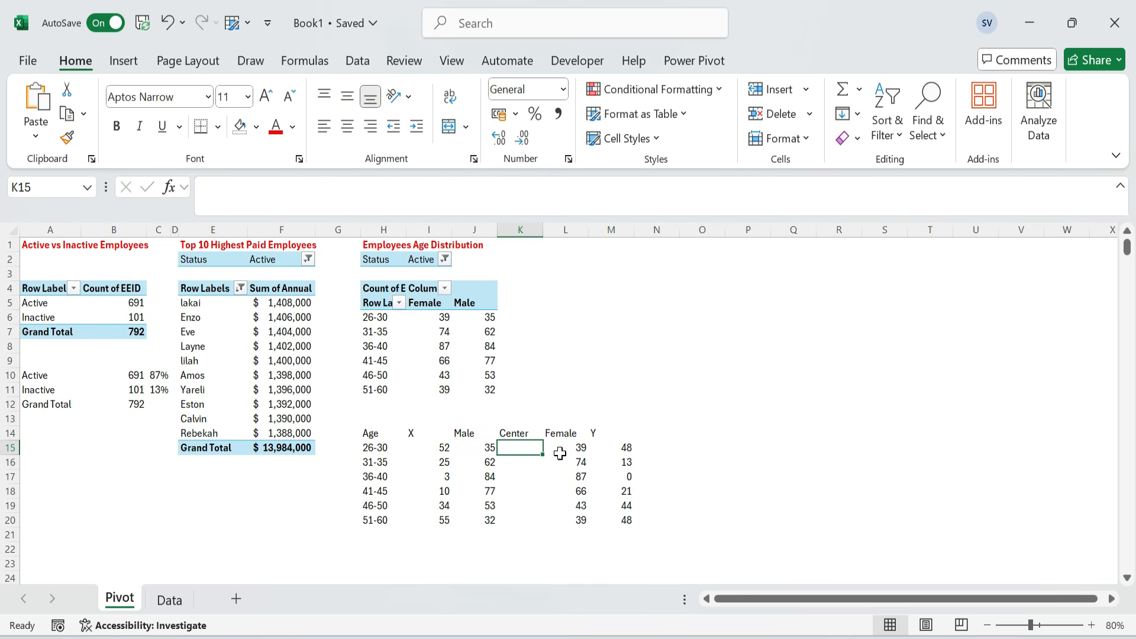
text(30)
key(Left)
key(ctrl+Down)
key(Right)
key(ctrl+shift+Up)
key(ctrl+d)
- Apply outline and inside borders to the helper table H14:M20
key(ctrl+Up)
key(ctrl+Left)
key(ctrl+shift+Right)
key(ctrl+shift+Down)
key(ctrl+1)
click(617, 147)
click(679, 205)
click(731, 205)
click(751, 565)
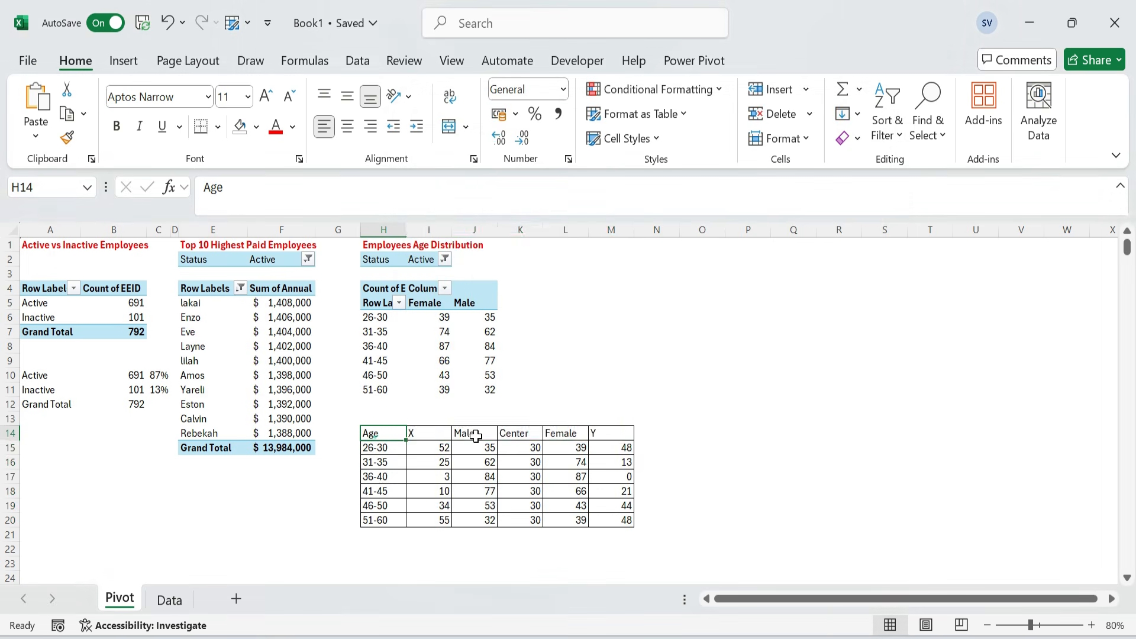
- Fill the helper table's header row H14:M14 with light orange
drag(374, 434, 618, 433)
click(256, 126)
click(309, 246)
drag(390, 434, 626, 521)
click(598, 360)
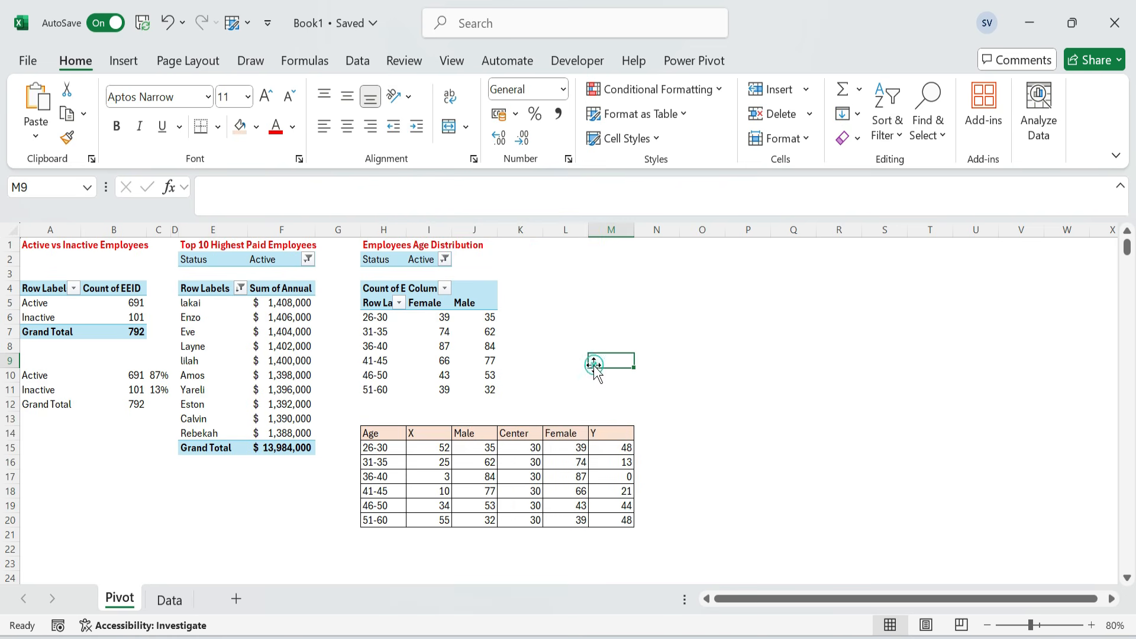
- Autofit the widths of columns K, L and M to the helper table's contents
double_click(543, 230)
double_click(577, 230)
double_click(615, 230)
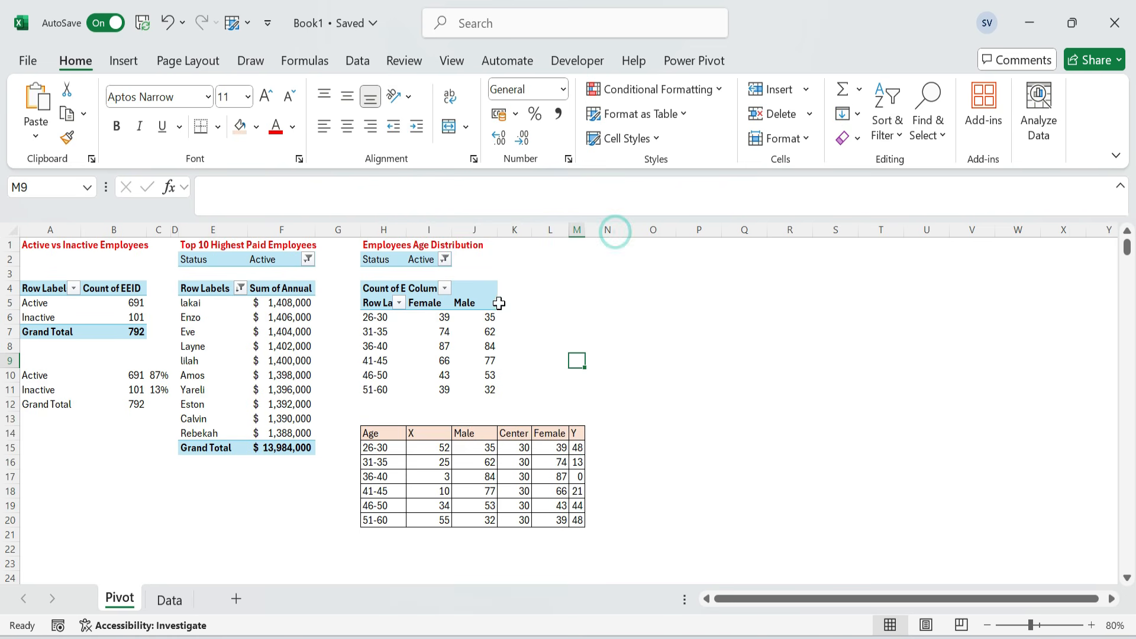
- Copy the Active vs Inactive Employees title and PivotTable in A1:B7 to O1
click(383, 247)
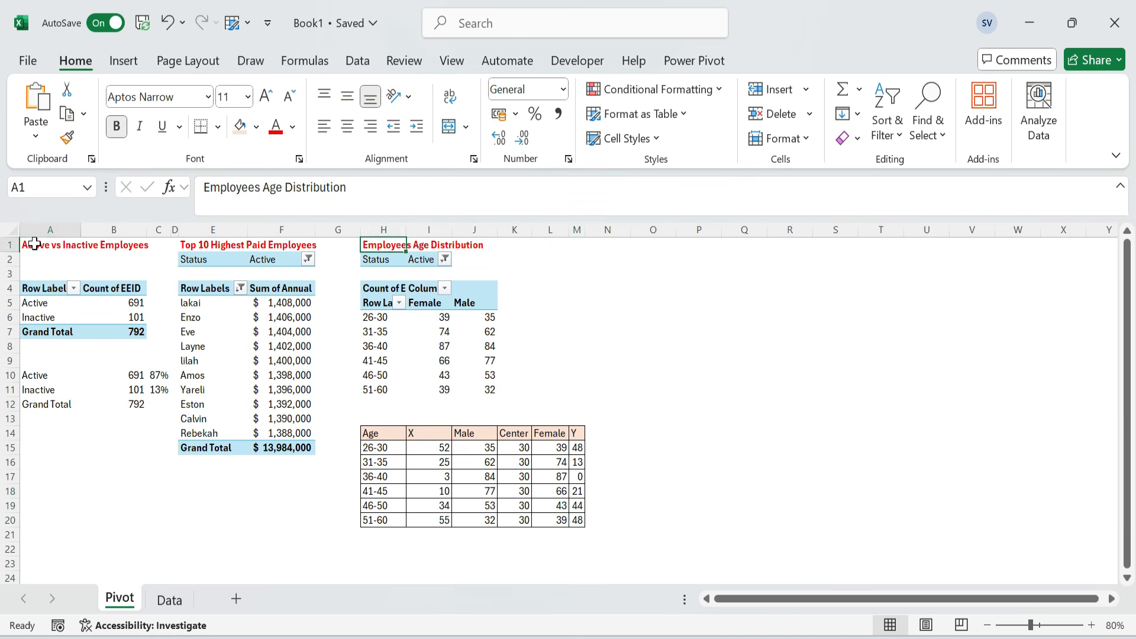
drag(21, 241, 137, 332)
key(ctrl+c)
click(648, 245)
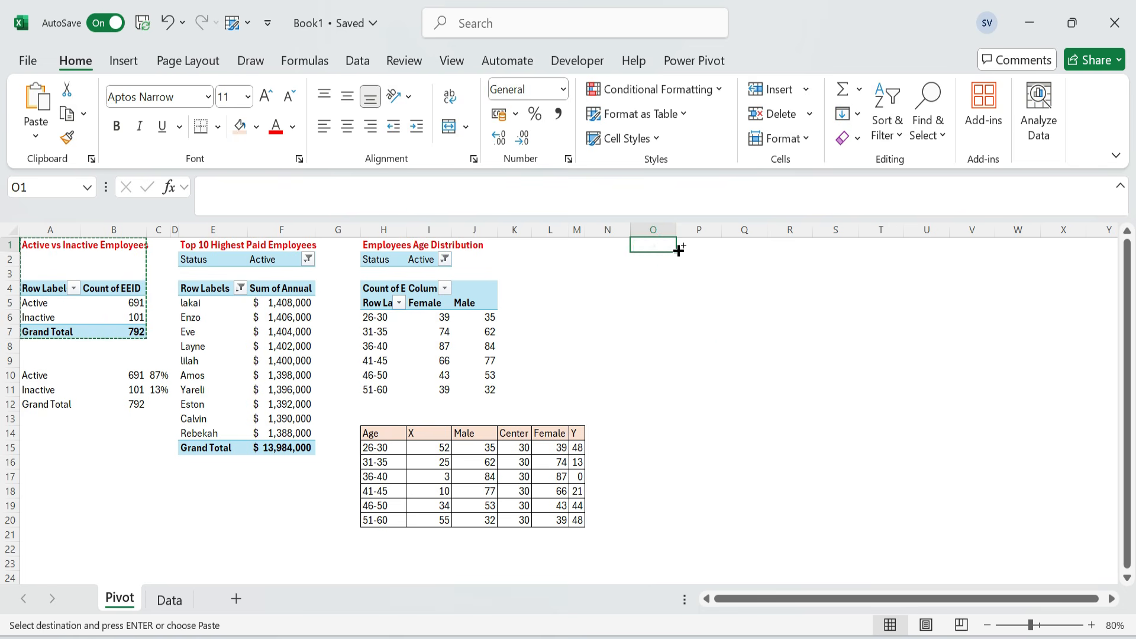
key(ctrl+v)
- Change the copied PivotTable's title in O1 to Employees Count by Department
click(673, 248)
key(F2)
key(Home)
key(Delete)
key(Delete)
key(Delete)
key(Delete)
key(Delete)
key(Delete)
key(Delete)
key(Delete)
key(Delete)
key(Delete)
key(Delete)
key(Delete)
key(Delete)
key(Delete)
key(Delete)
key(Delete)
key(Delete)
key(Delete)
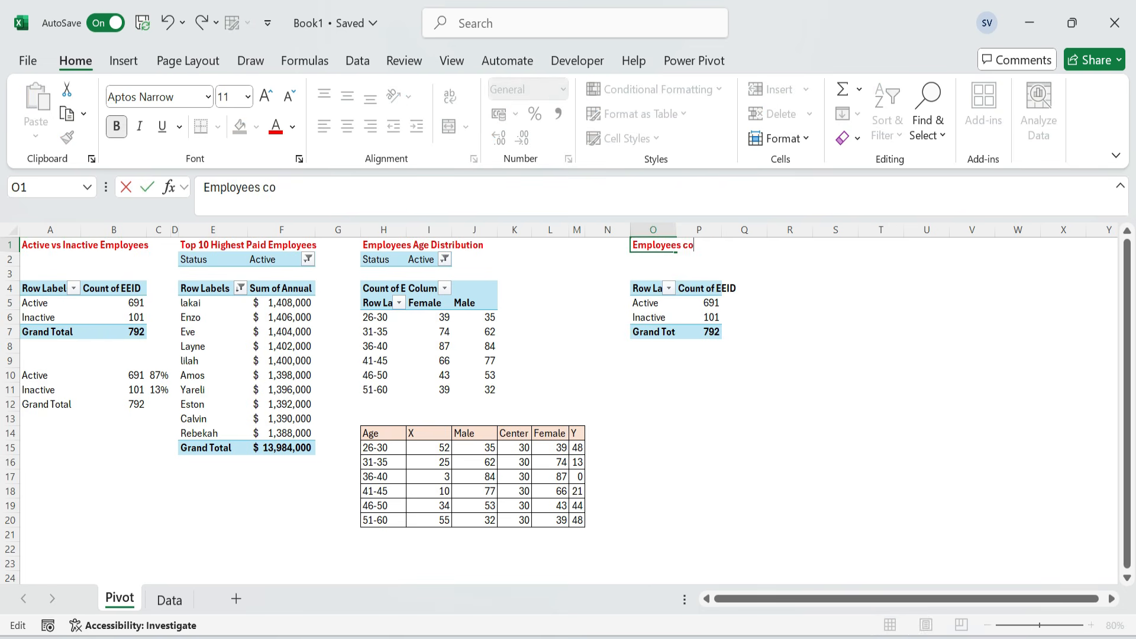
text(Count by Deprartment)
- In the department PivotTable, move Status from rows to filters and put Department in rows
click(651, 303)
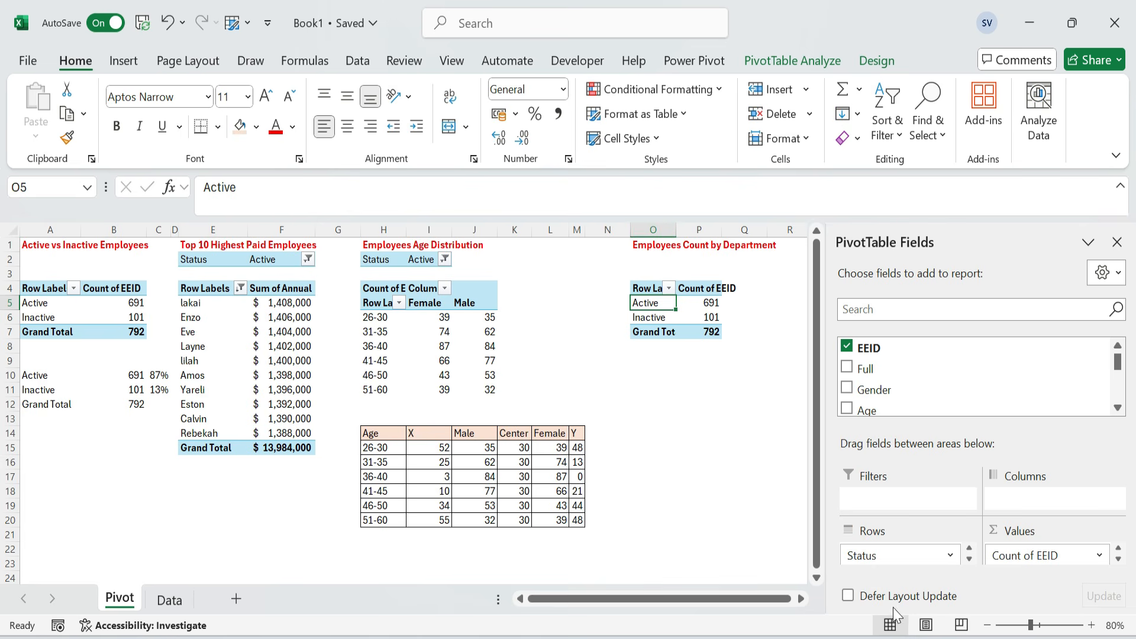
mouse_move(903, 556)
mouse_down()
mouse_move(904, 499)
mouse_move(905, 555)
mouse_up()
text(d)
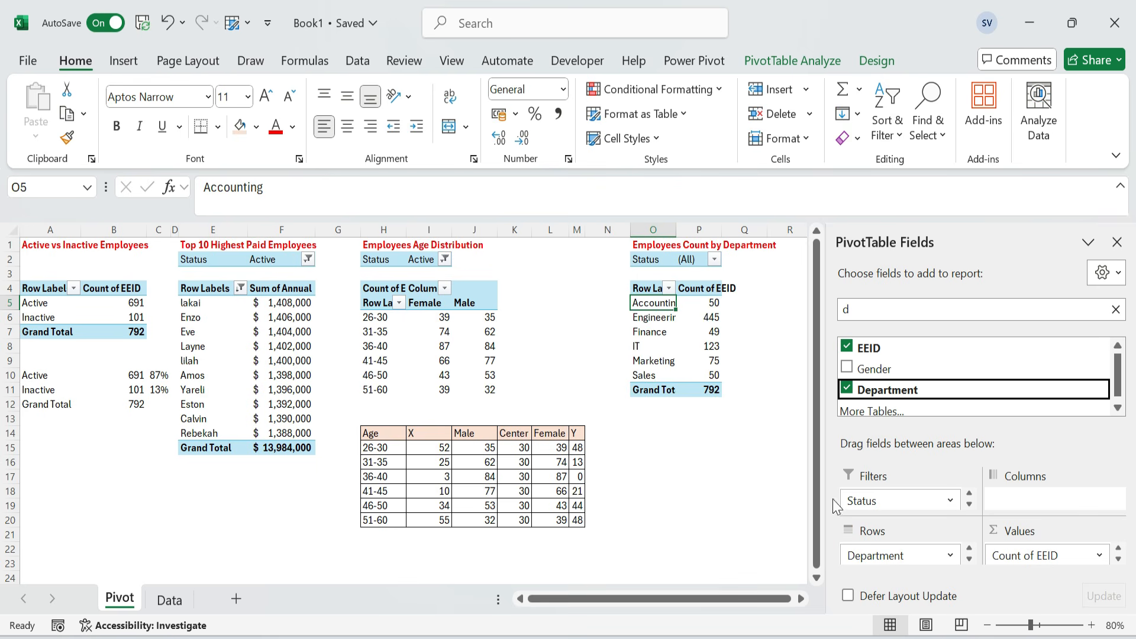
click(756, 468)
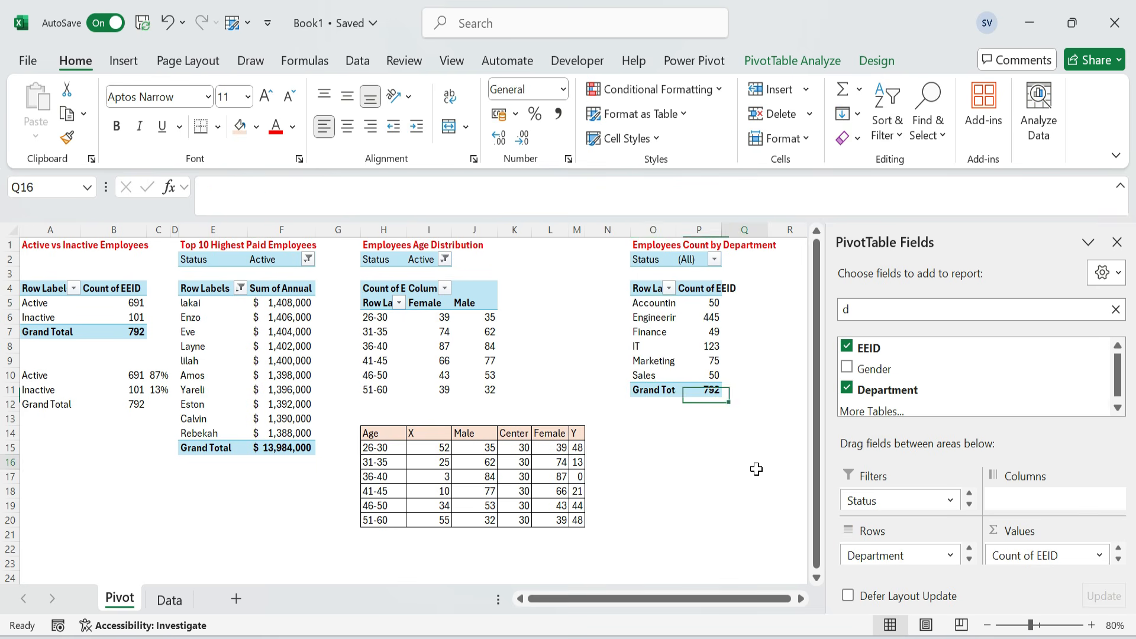
- Filter the department PivotTable's Status to Active and close the field list
right_click(700, 334)
click(690, 259)
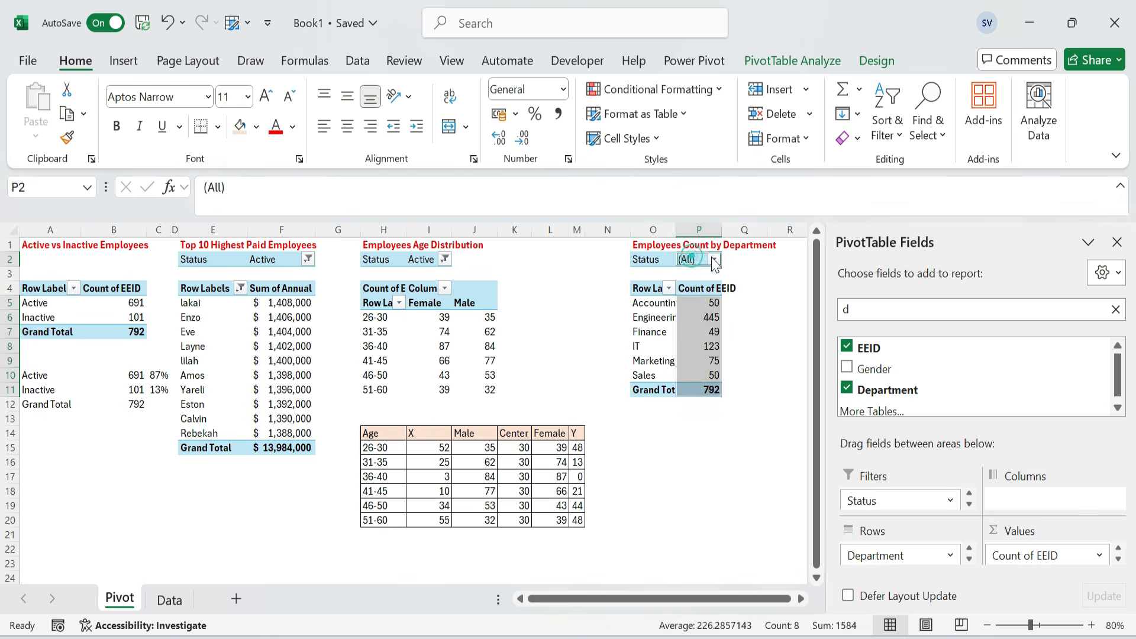
click(714, 259)
click(648, 504)
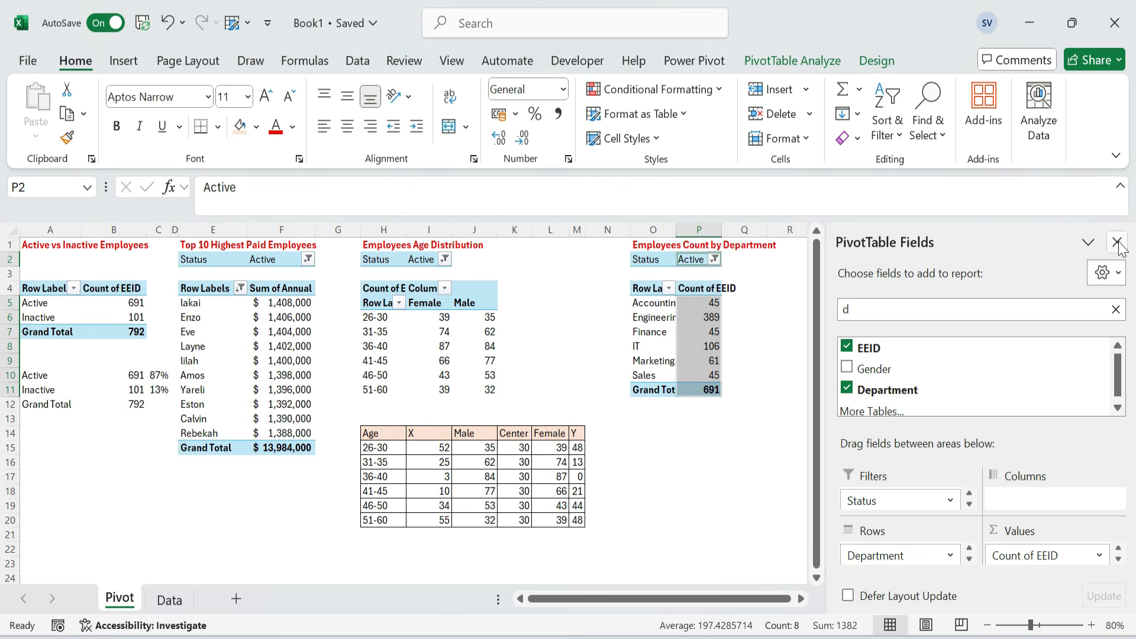
click(1117, 242)
click(835, 332)
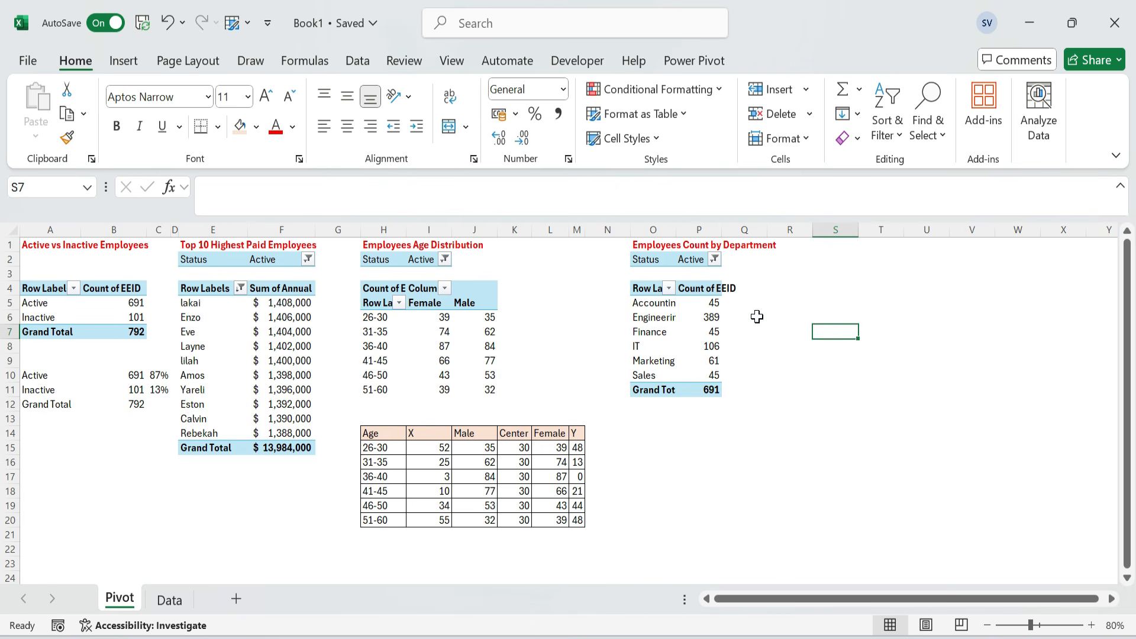
- Narrow spacer column N and resize column O so the department names fit
click(704, 318)
double_click(677, 230)
drag(630, 230, 591, 231)
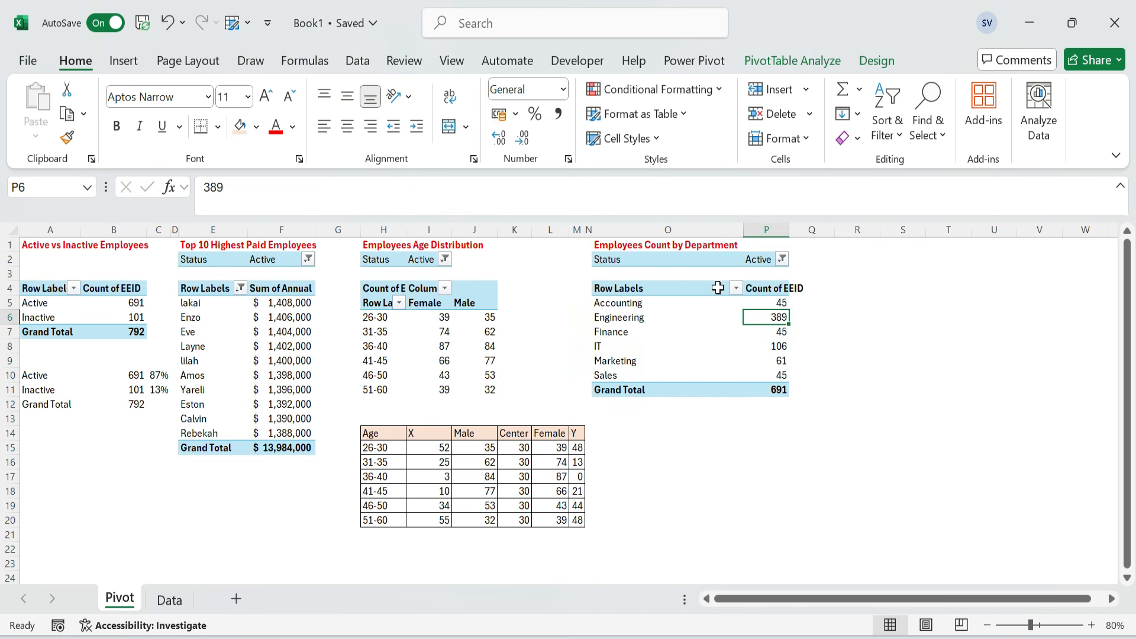
drag(741, 230, 655, 230)
click(766, 289)
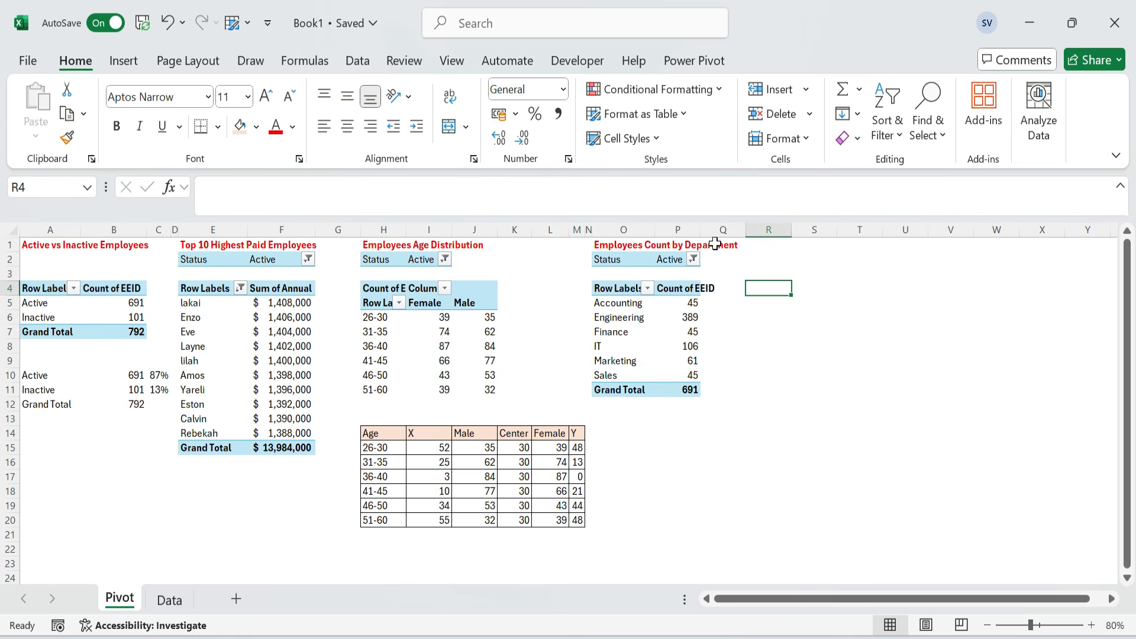
click(647, 288)
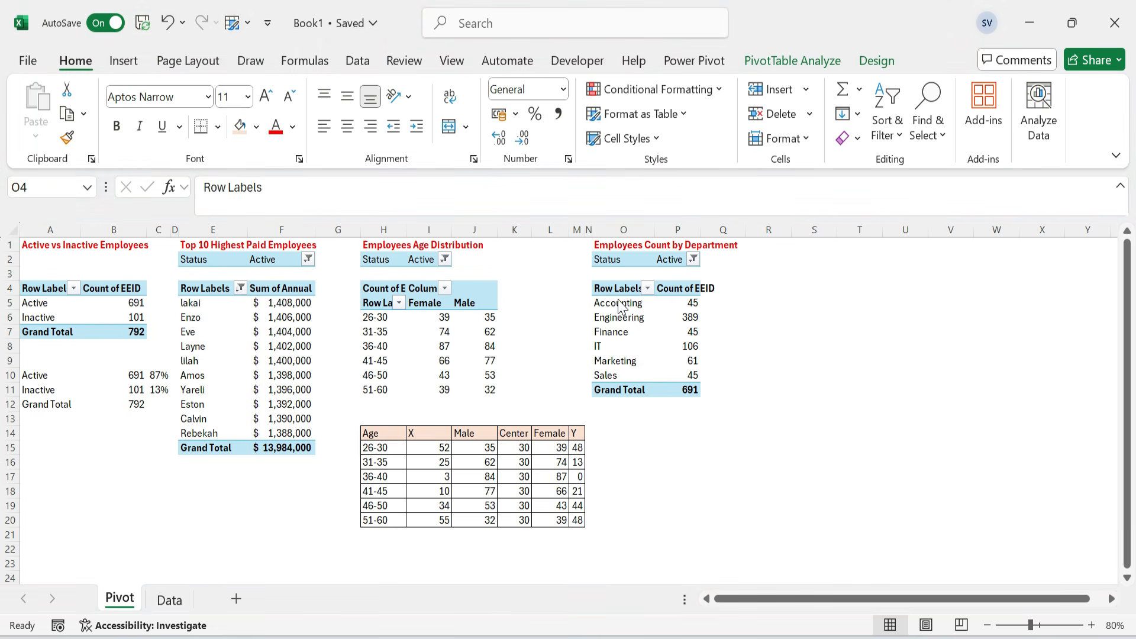
- Copy the Employees Count by Department title and PivotTable to R1
drag(618, 247, 692, 388)
key(ctrl+c)
key(Right)
key(Right)
key(Right)
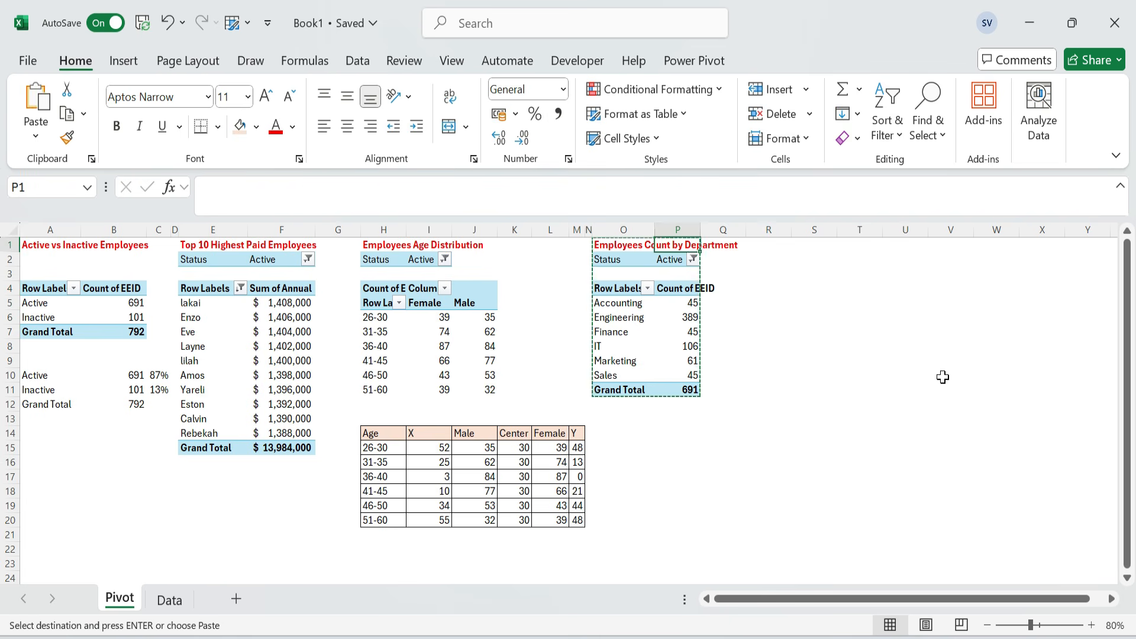
key(ctrl+v)
- Change the title in R1 to No of Years Service analysis
key(BackSpace)
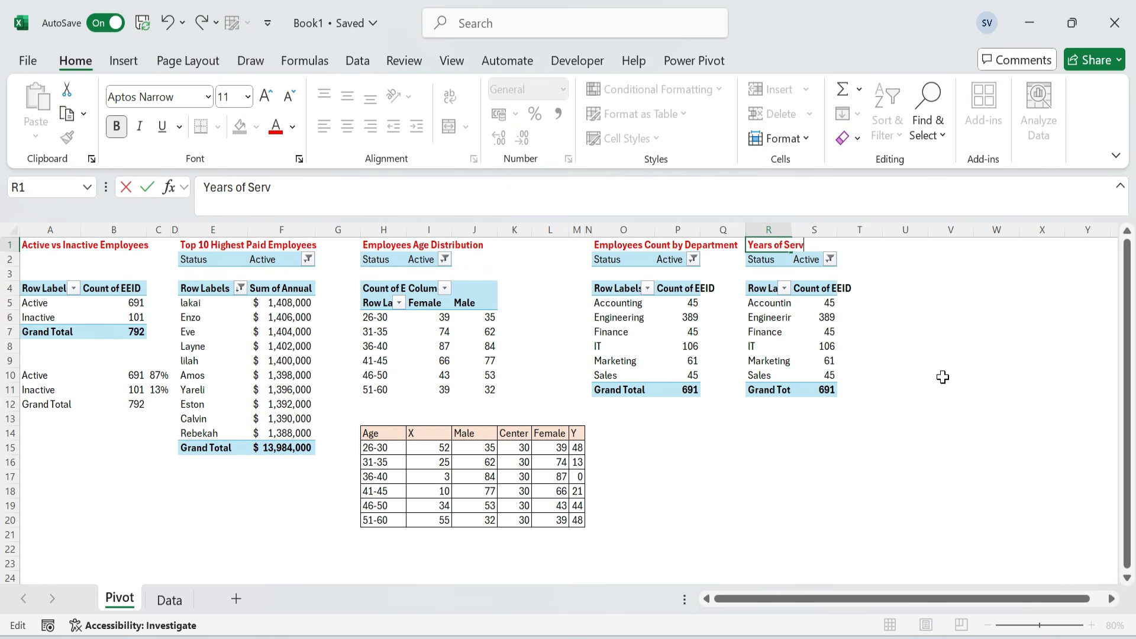
key(Home)
text(No of)
key(Delete)
text(Y)
key(ctrl+Right)
key(Delete)
key(Return)
key(Right)
- Show the field list for the years-of-service PivotTable and narrow spacer columns Q and G
right_click(822, 346)
click(873, 616)
drag(749, 600, 769, 599)
drag(671, 229, 634, 230)
drag(285, 229, 253, 241)
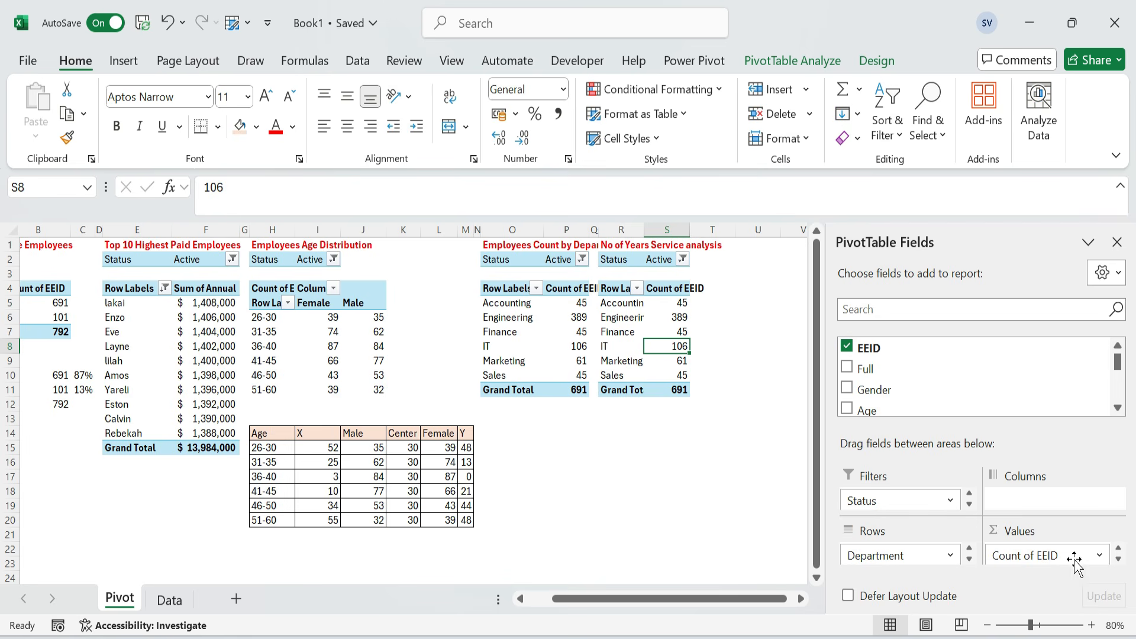
- In the years-of-service PivotTable, replace the EEID values with Year and the Department rows with Job
drag(1073, 557, 1057, 417)
click(970, 309)
text(year)
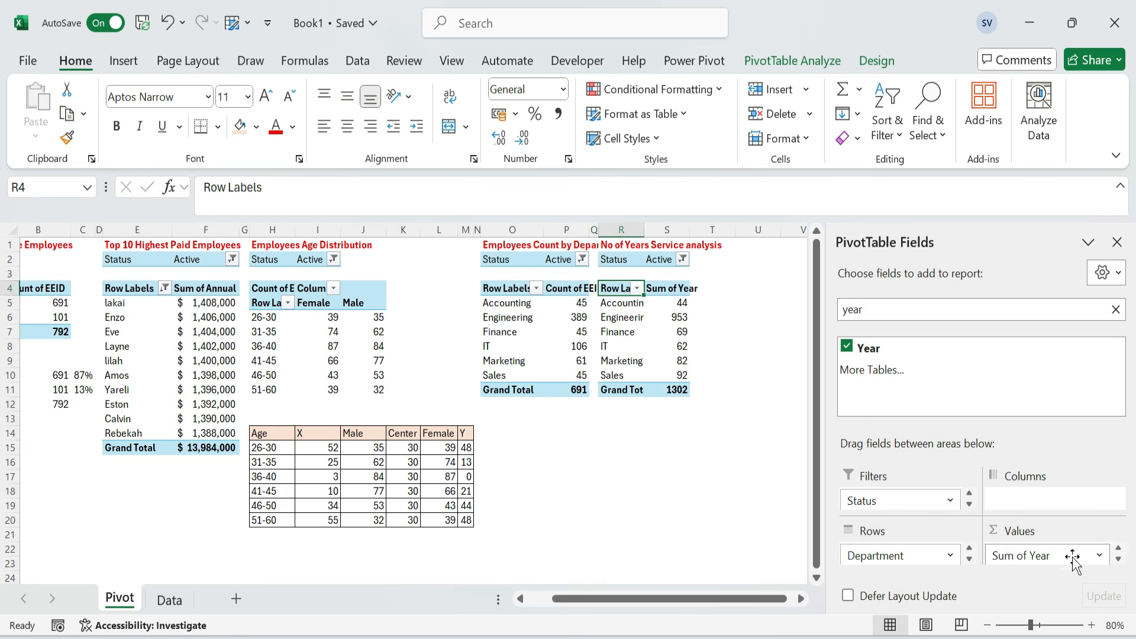
drag(951, 563, 964, 400)
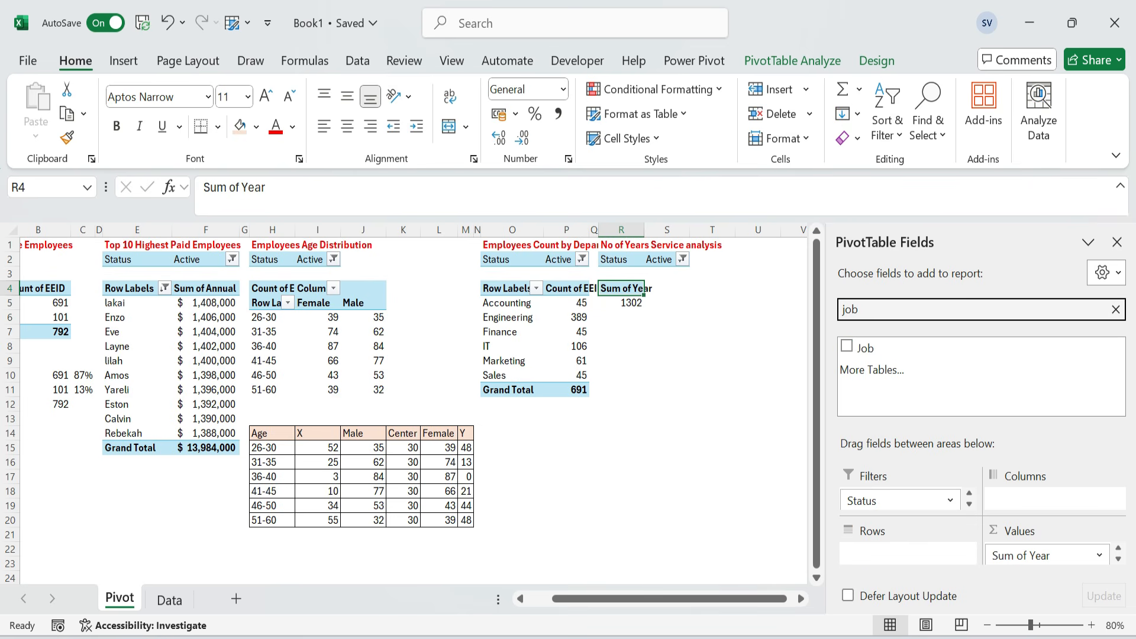
drag(864, 349, 891, 550)
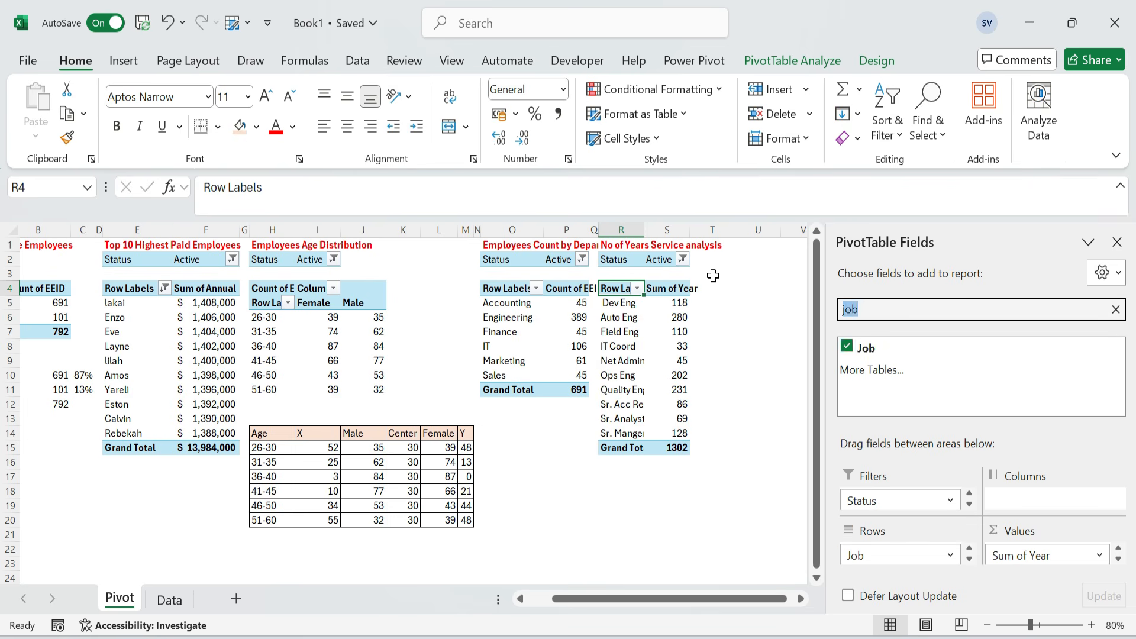
- Add Gender to the years-of-service PivotTable's columns and remove Status from its filters
text(ge)
drag(868, 348, 1029, 500)
drag(902, 388, 898, 364)
- Summarize the Year values by Average instead of Sum and close the field list
click(1100, 555)
click(1053, 532)
click(518, 388)
click(685, 480)
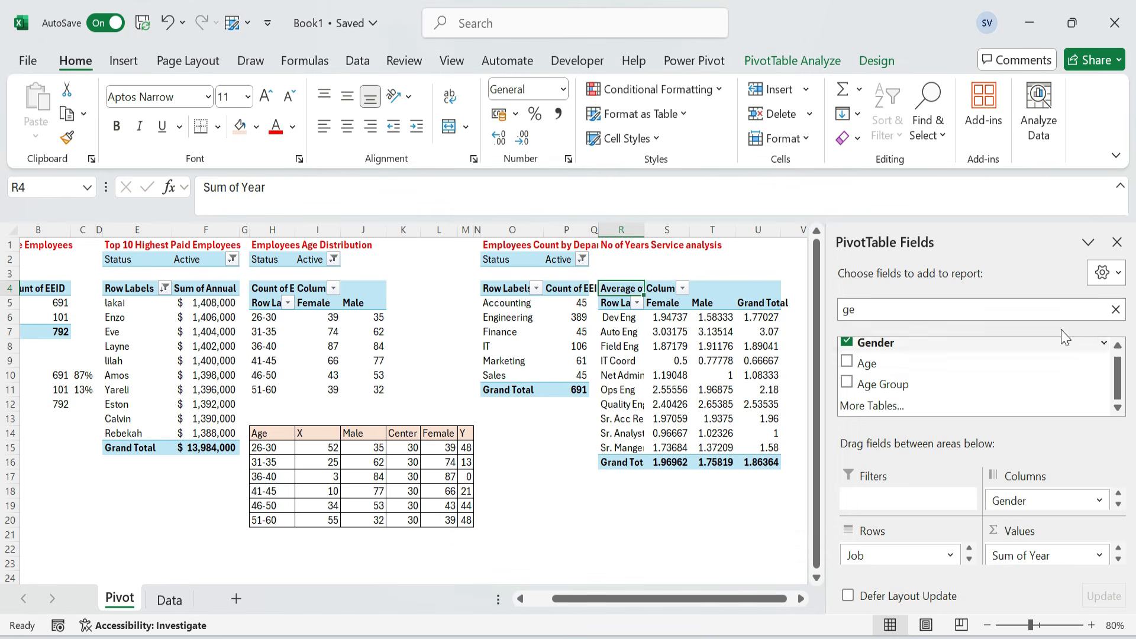
click(1118, 248)
- Remove the grand total column and grand total row from the years-of-service PivotTable
right_click(759, 303)
click(838, 490)
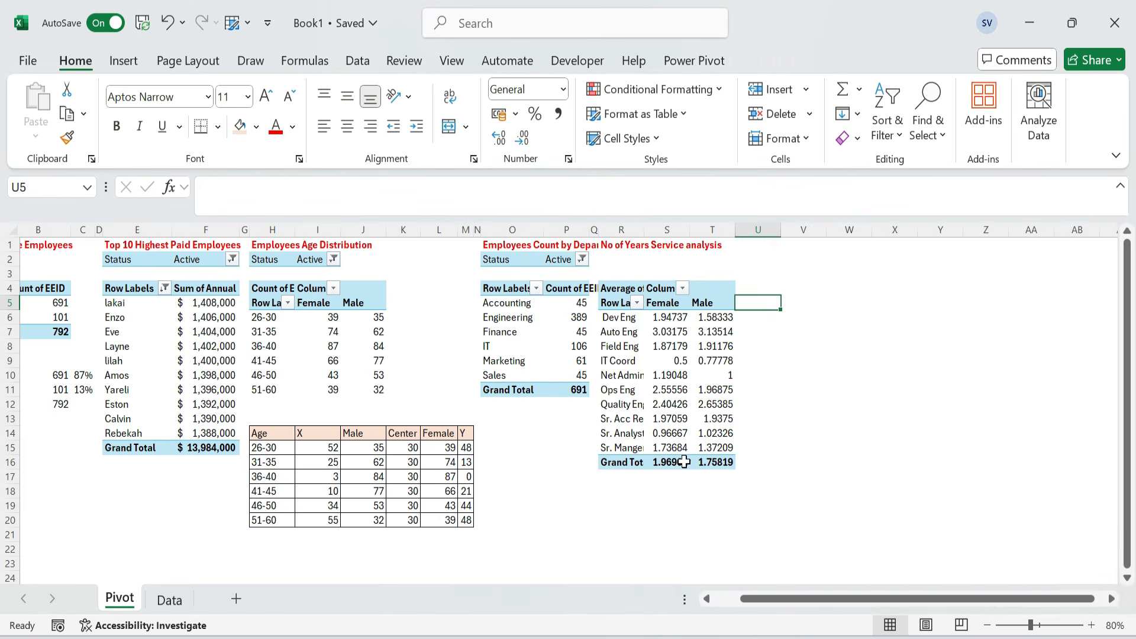
right_click(621, 462)
click(713, 331)
click(667, 318)
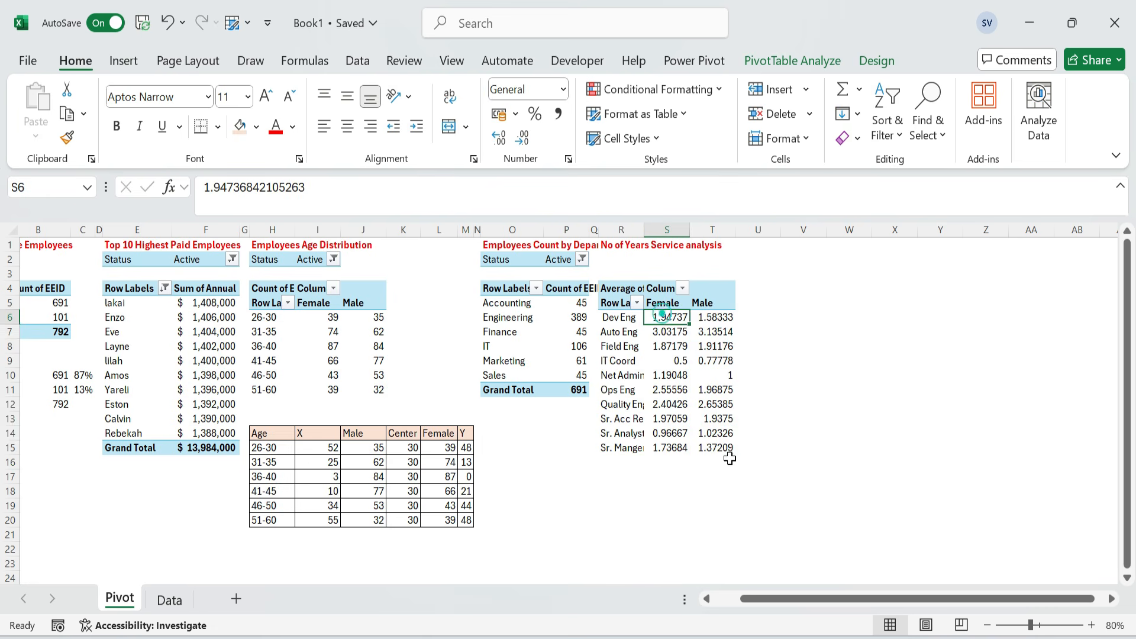
- Format the average values in S6:T15 with one decimal place and widen column R to fit the job names
key(ctrl+shift+Down)
key(ctrl+shift+Right)
click(528, 141)
click(529, 141)
click(528, 141)
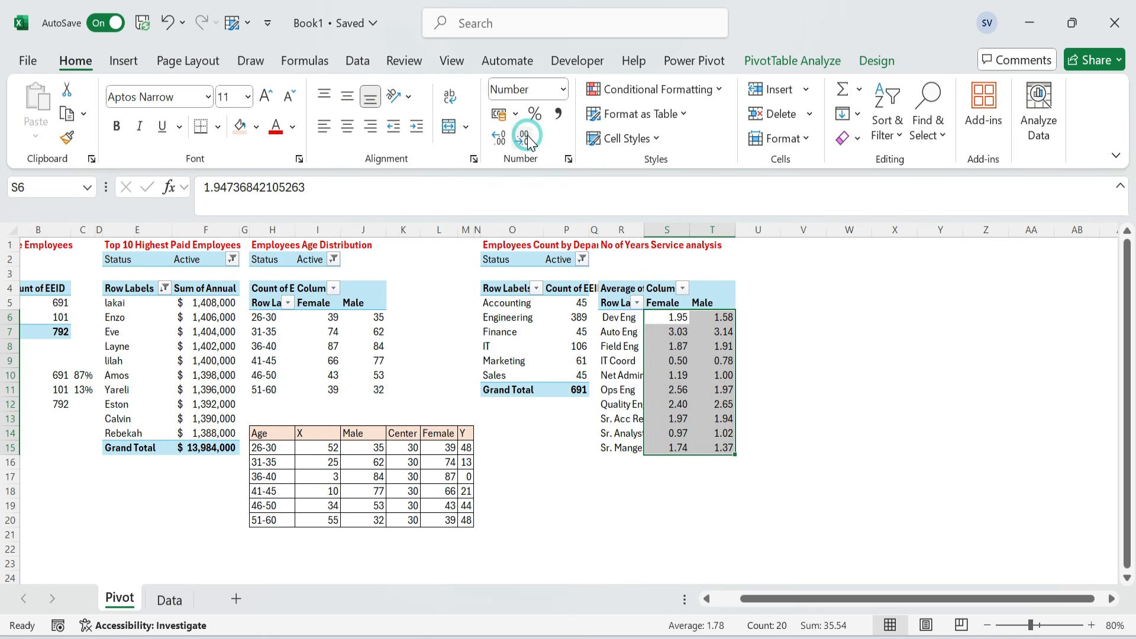
click(529, 141)
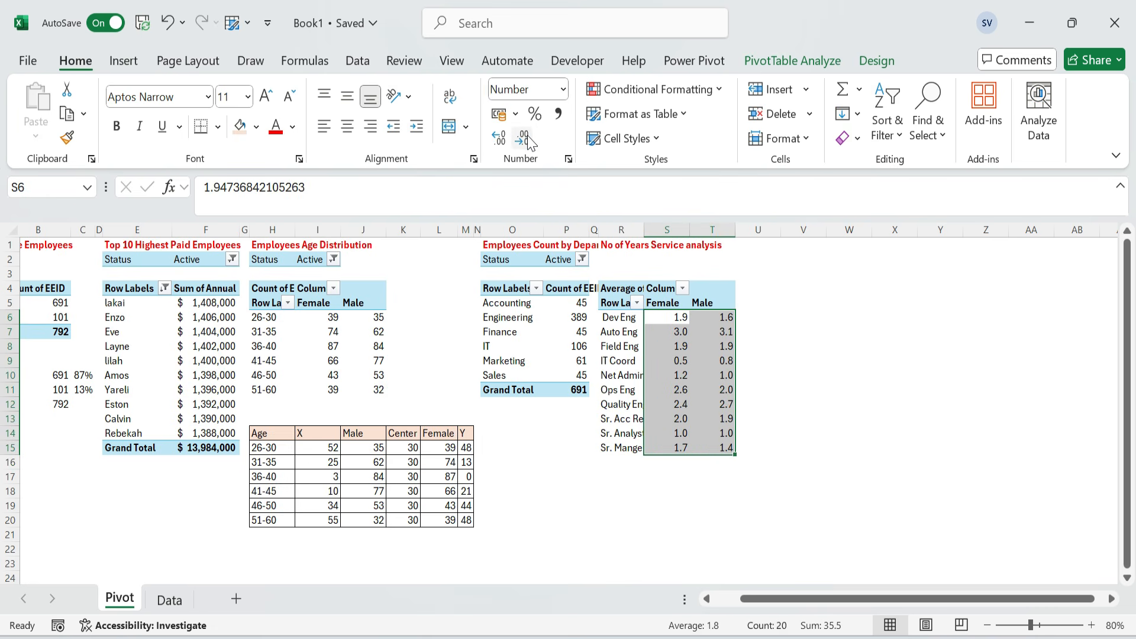
drag(644, 230, 658, 230)
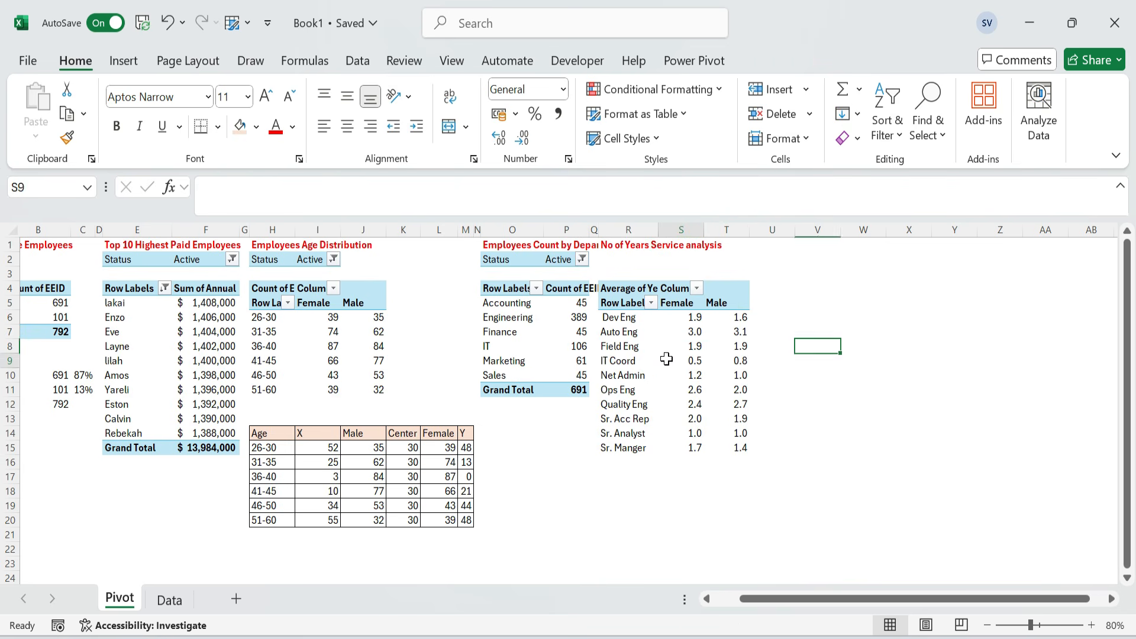
- Copy the Employees Age Distribution title and PivotTable to V1
click(621, 243)
key(Left)
key(Left)
key(Left)
drag(272, 244, 373, 388)
key(ctrl+c)
click(818, 245)
key(ctrl+v)
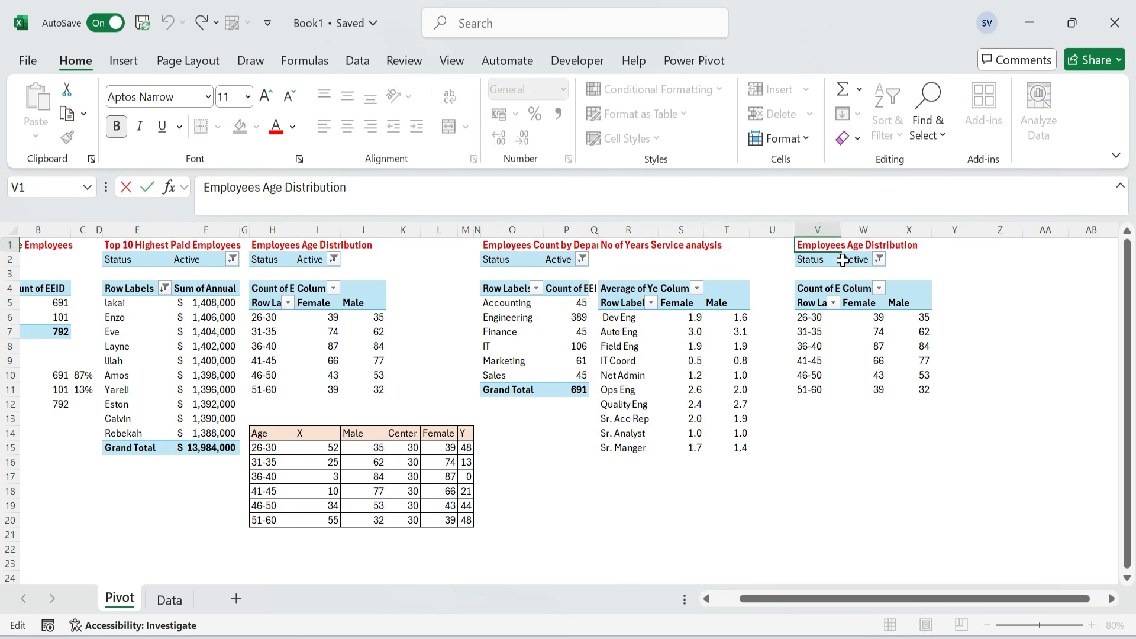
- Change the title in V1 to Exit Count Age Group by Gender
text(Exit Count by Gender)
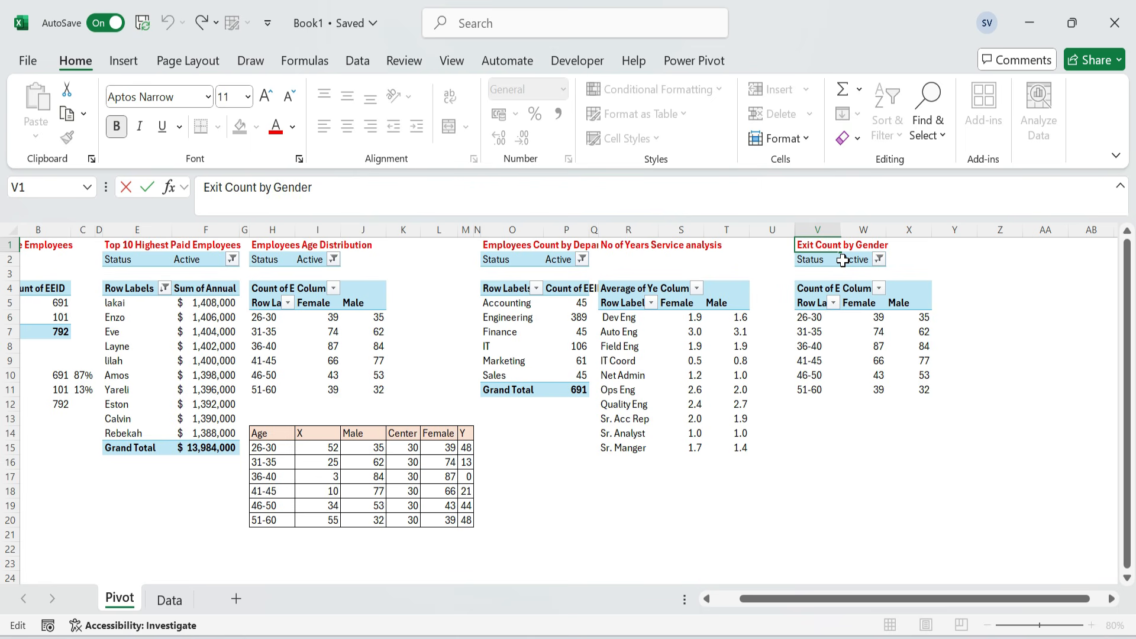
text(up)
key(Return)
- In the exit PivotTable, replace the EEID values with Count of Exit, keeping only Age Group in rows
click(811, 317)
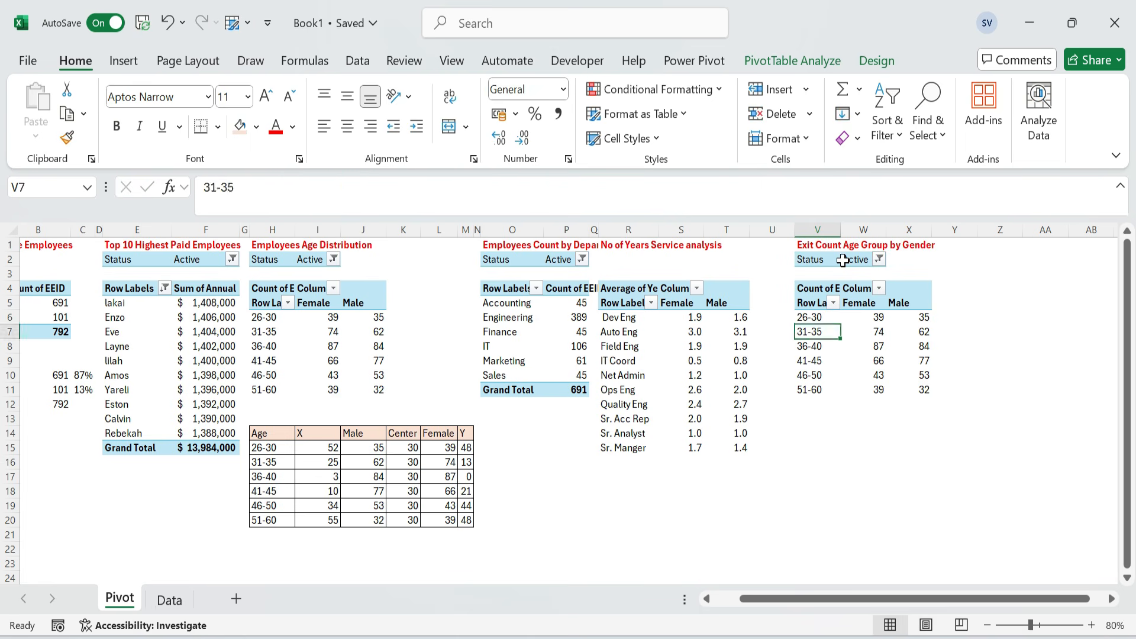
right_click(911, 331)
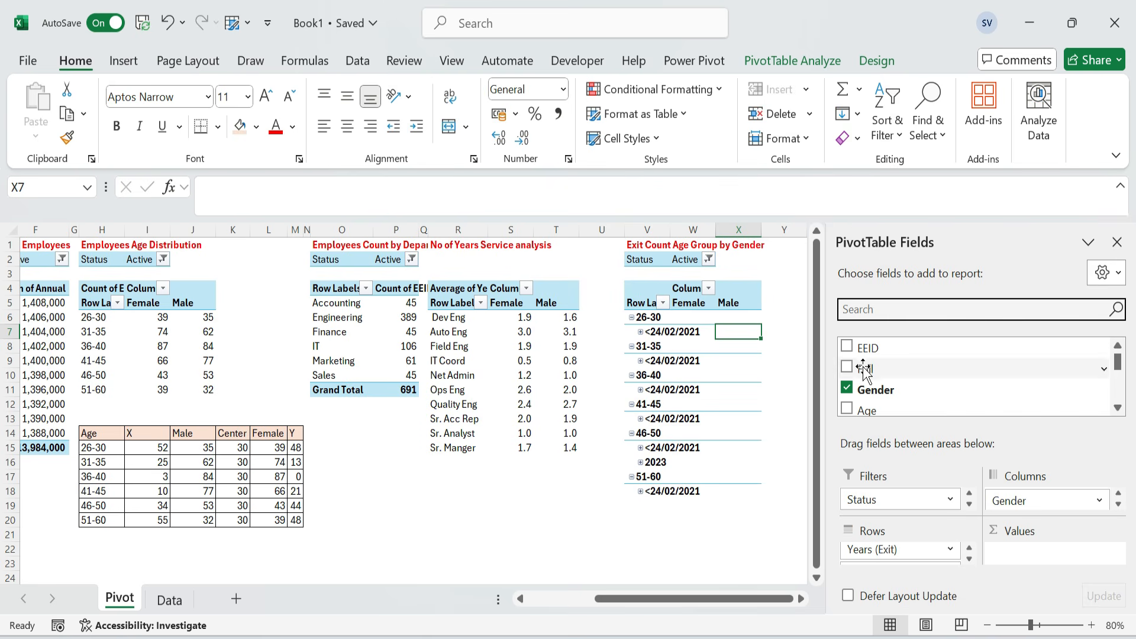
drag(899, 549, 740, 522)
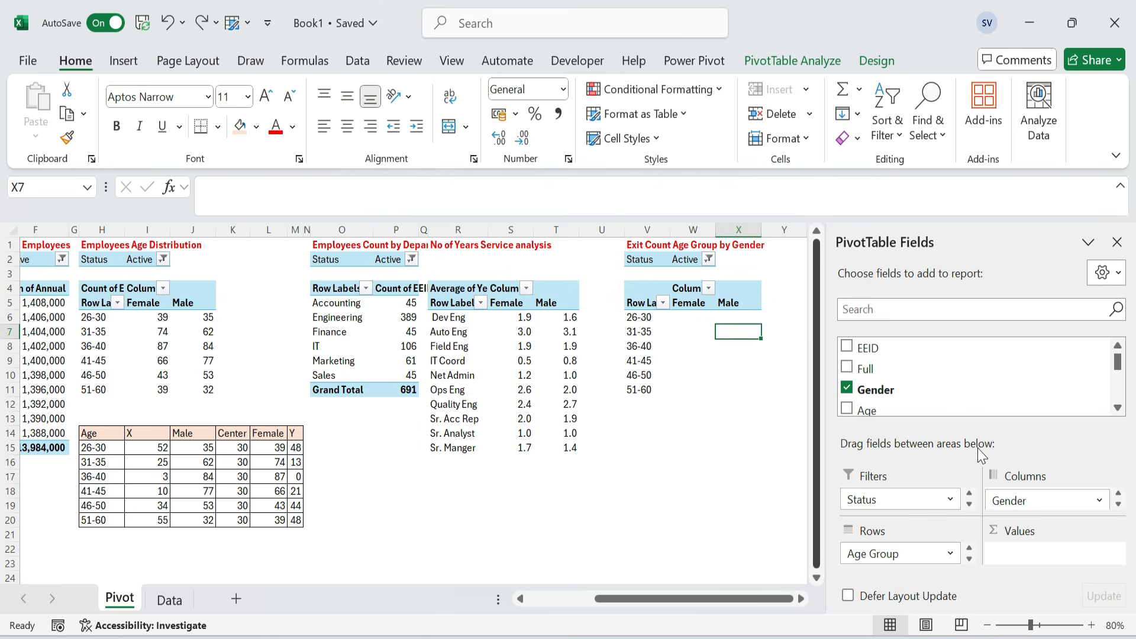
scroll(887, 385, down, 1)
drag(887, 371, 1100, 562)
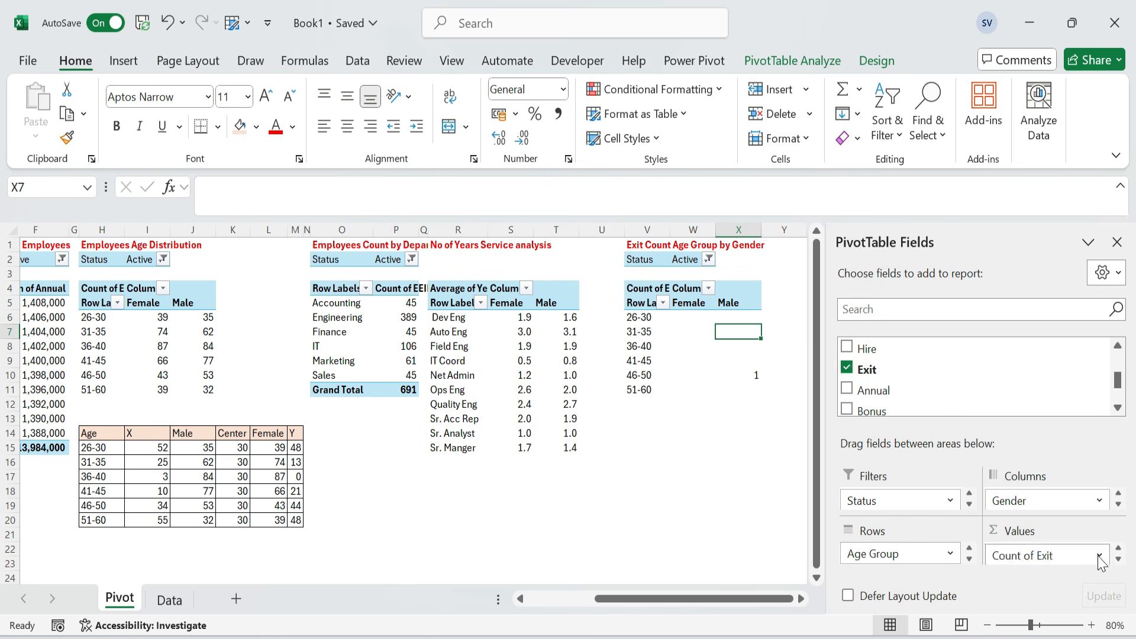
- Set the exit PivotTable's Status filter to (All)
click(747, 442)
click(709, 259)
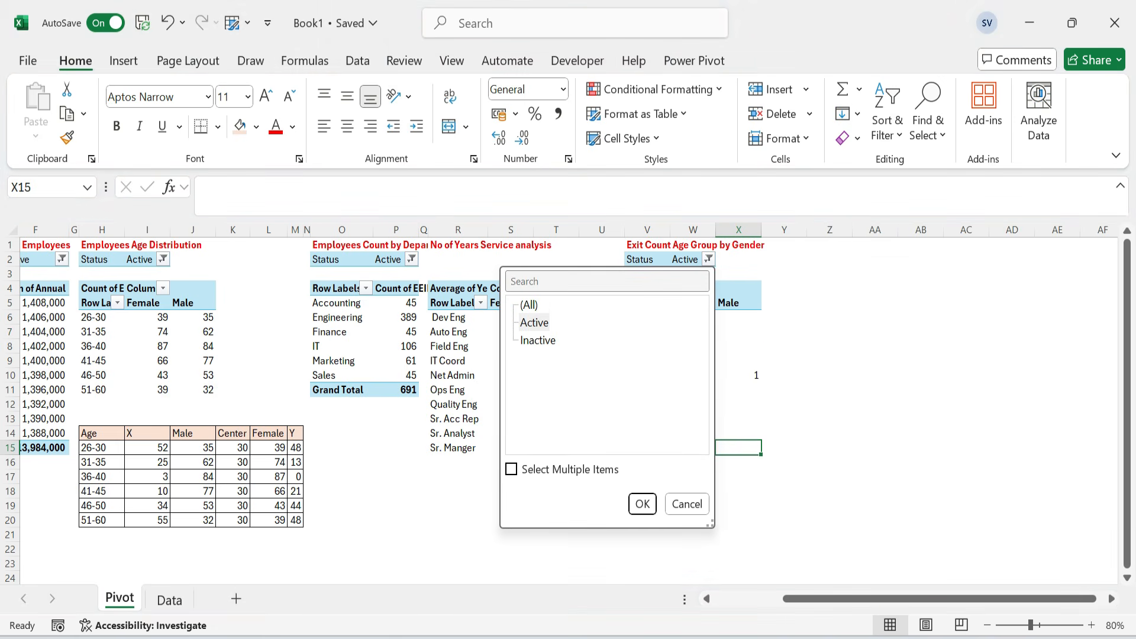
click(524, 306)
key(Return)
- Remove Status from the exit PivotTable's filters
click(887, 337)
click(738, 303)
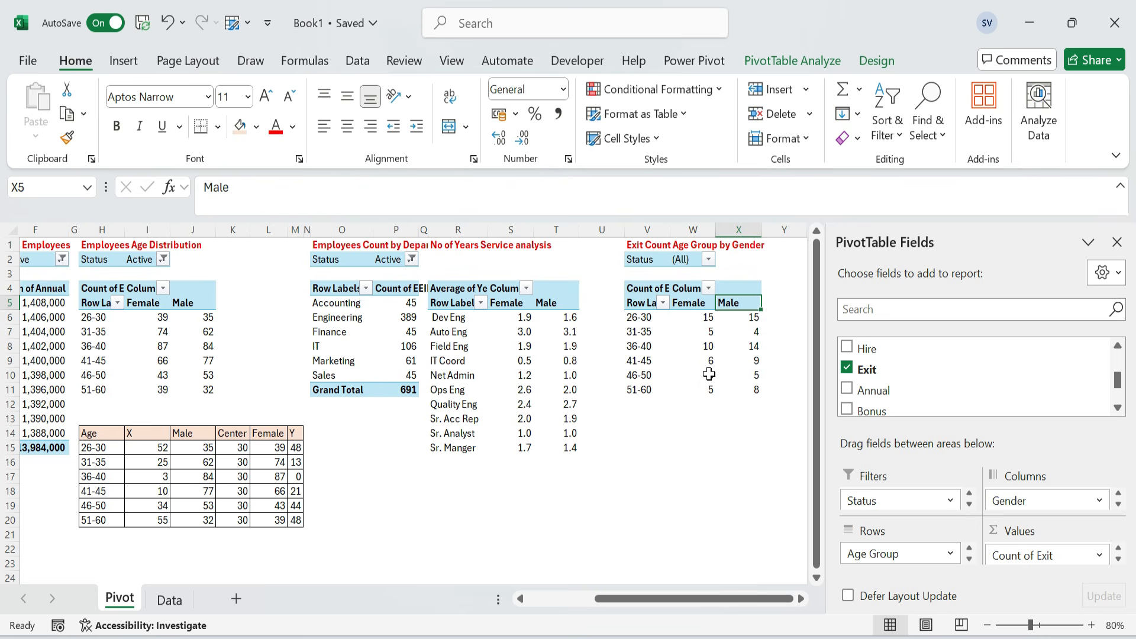
click(686, 294)
drag(916, 501, 902, 391)
click(721, 457)
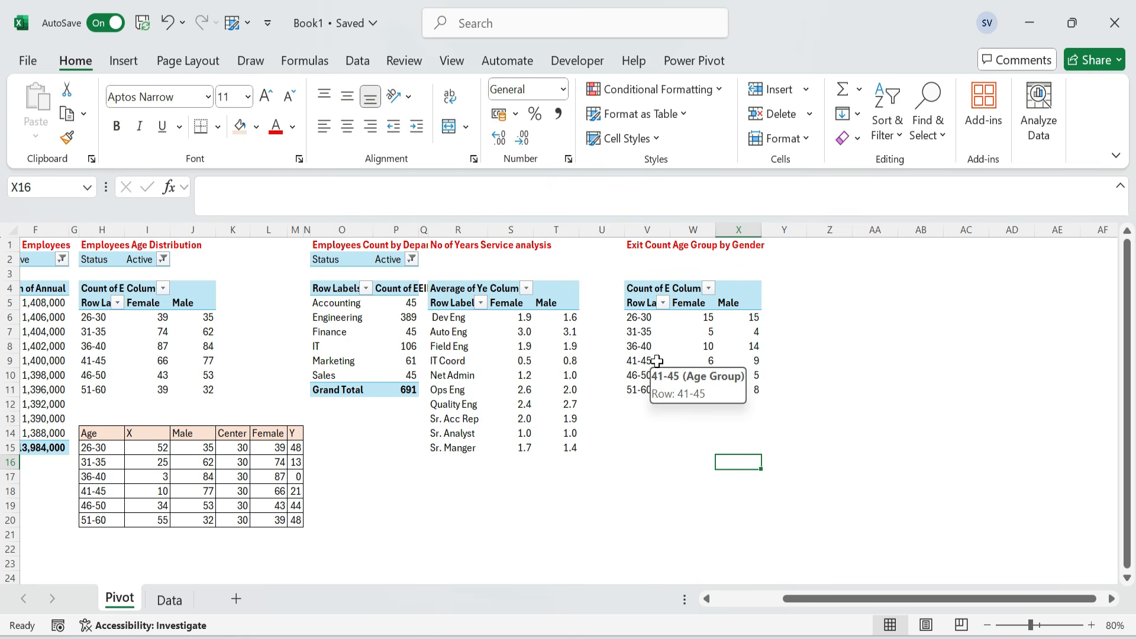
- Copy the Exit Count Age Group by Gender block from V1:X11 and paste it starting at Z1
click(641, 247)
key(shift+Down)
key(shift+Down)
key(shift+Down)
key(shift+Down)
key(shift+Down)
key(shift+Down)
key(shift+Down)
key(shift+Down)
key(shift+Down)
key(shift+Down)
key(shift+Right)
key(shift+Right)
key(ctrl+c)
key(Right)
key(Right)
key(Right)
key(Right)
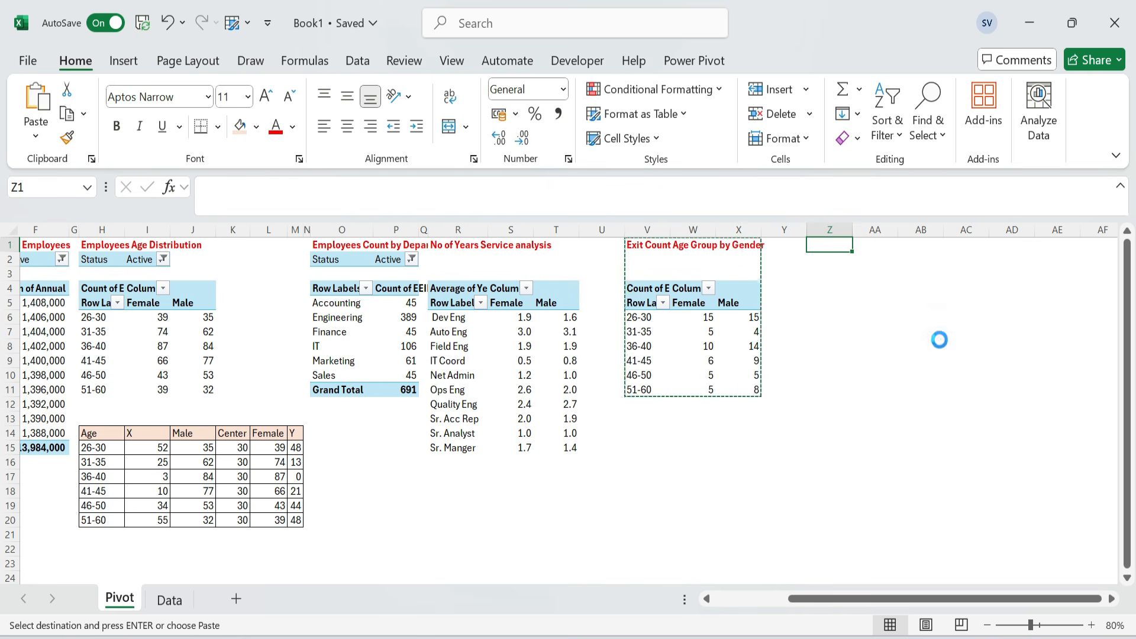
key(ctrl+v)
- Narrow the spacer columns U and Y on either side of the age group exit PivotTable
click(828, 317)
drag(575, 230, 536, 230)
drag(718, 230, 683, 236)
drag(729, 602, 744, 602)
- In the copied exit PivotTable, replace Age Group with Department in the rows
drag(931, 557, 958, 362)
click(971, 309)
text(d)
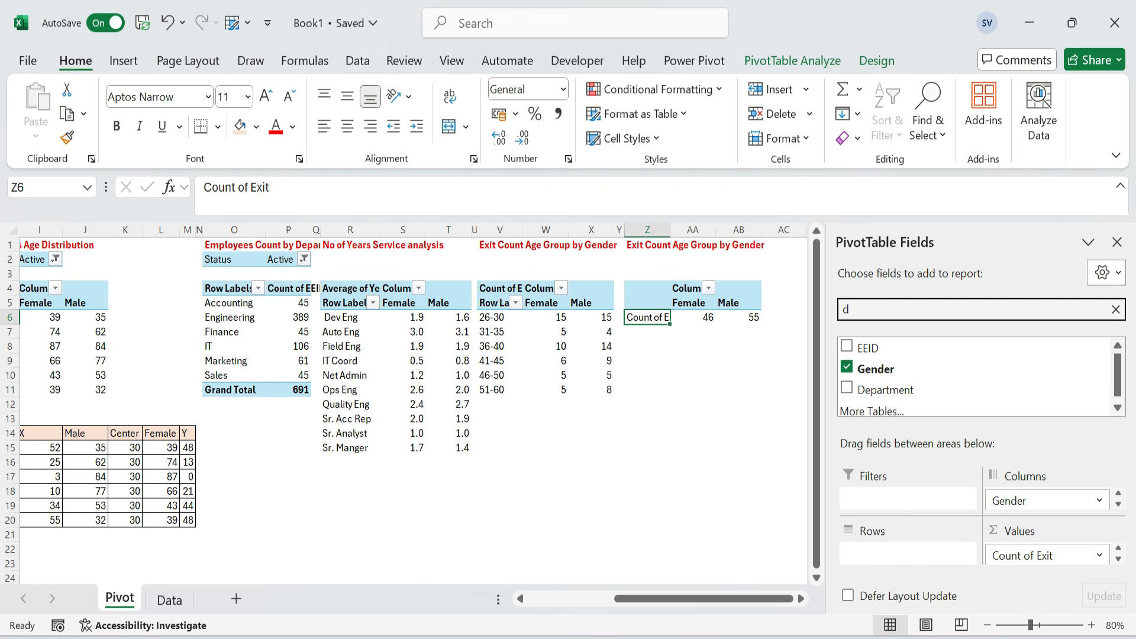
drag(897, 391, 897, 559)
- AutoFit column Z to its contents and close the PivotTable field list
click(664, 418)
double_click(670, 229)
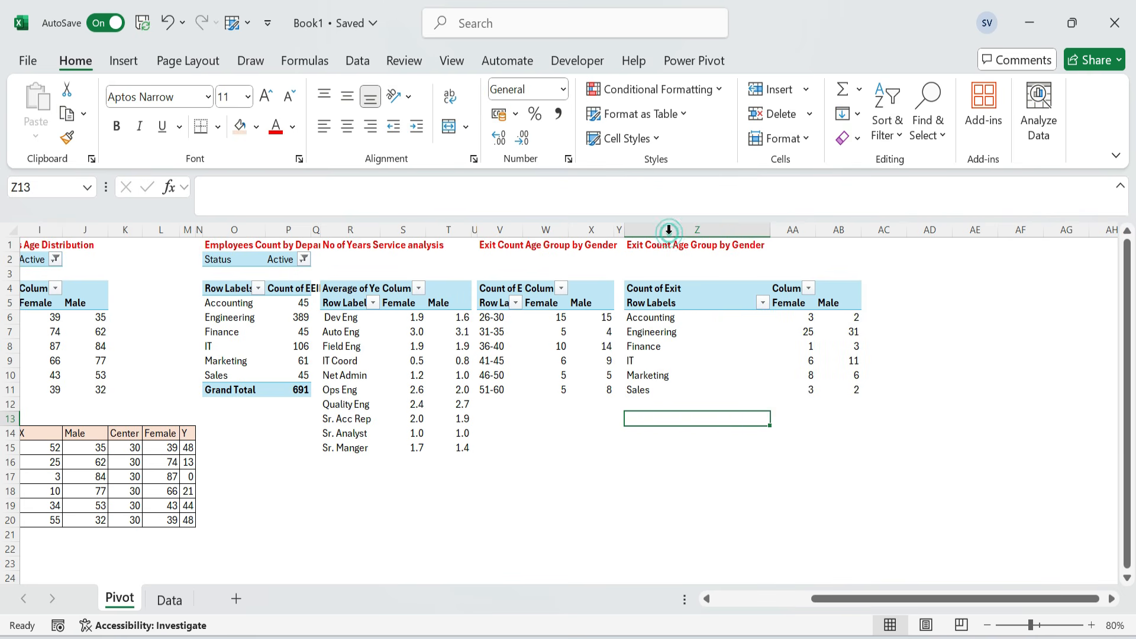
click(792, 374)
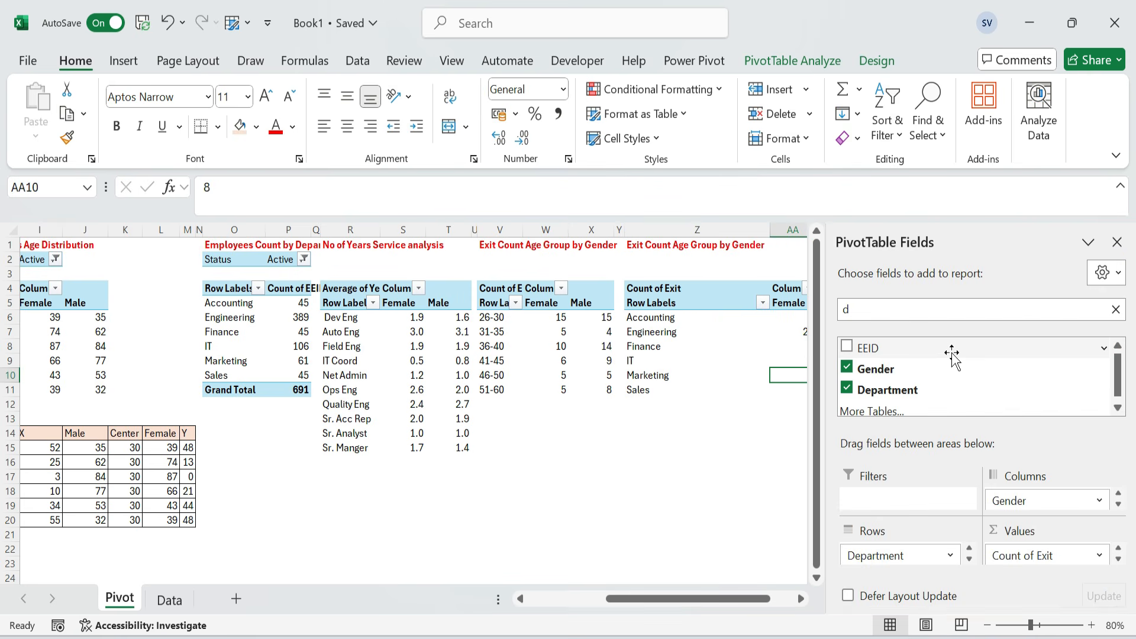
click(1117, 242)
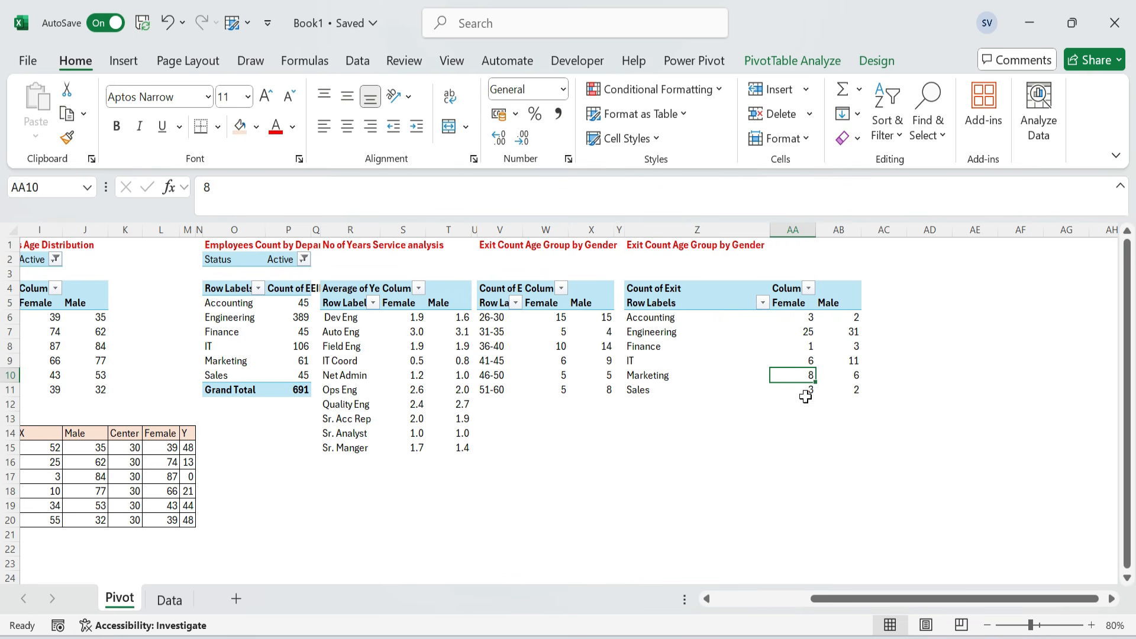
click(670, 363)
click(655, 388)
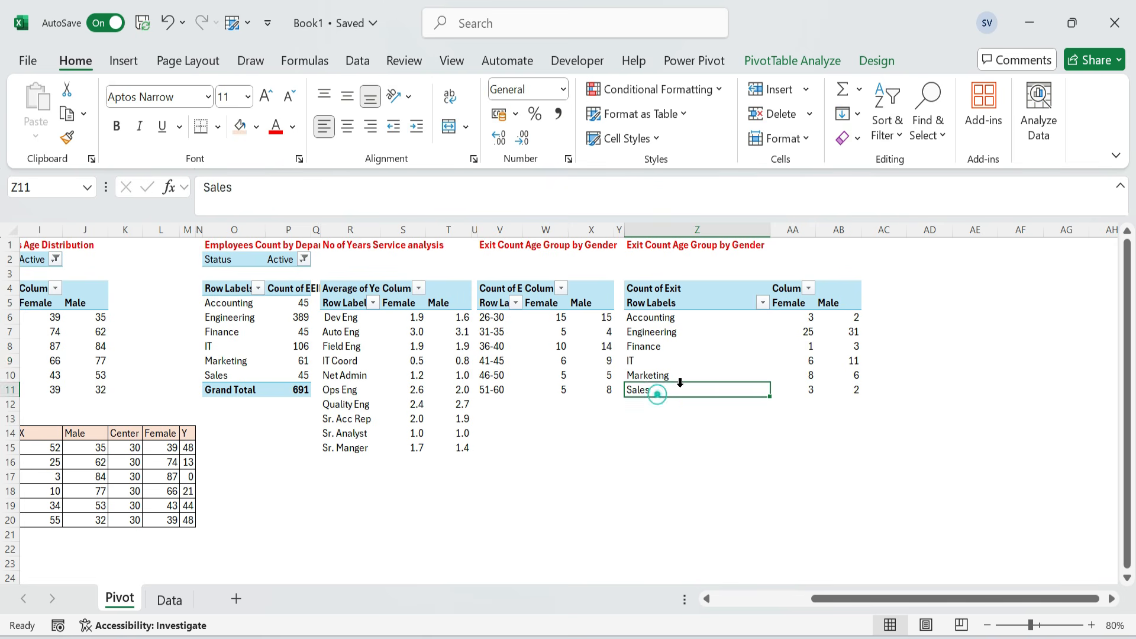
click(791, 361)
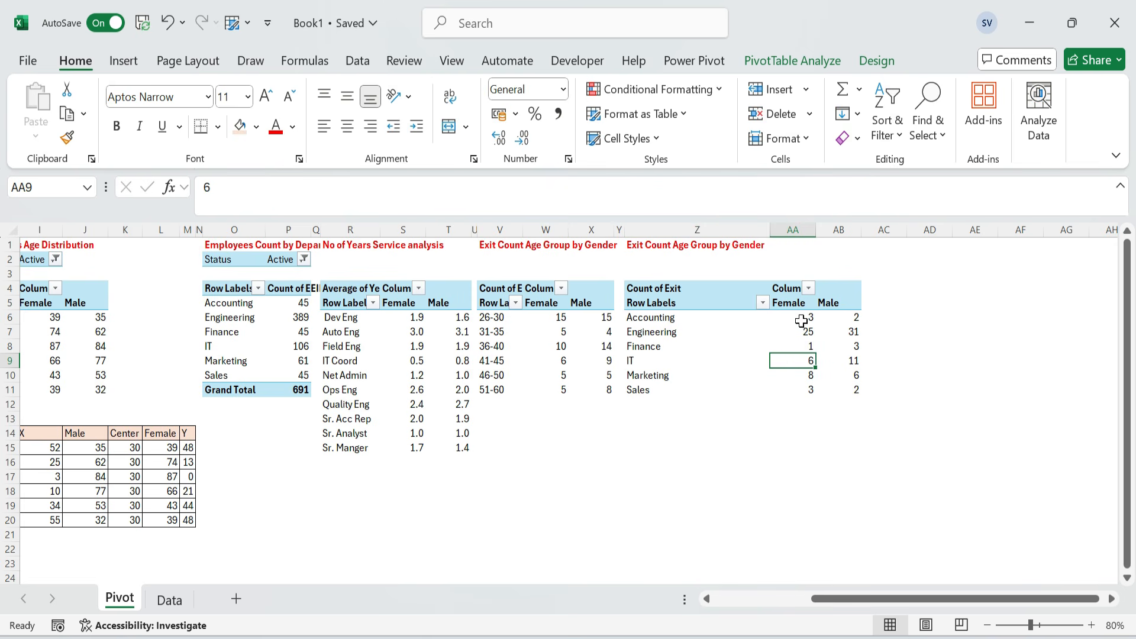
click(713, 322)
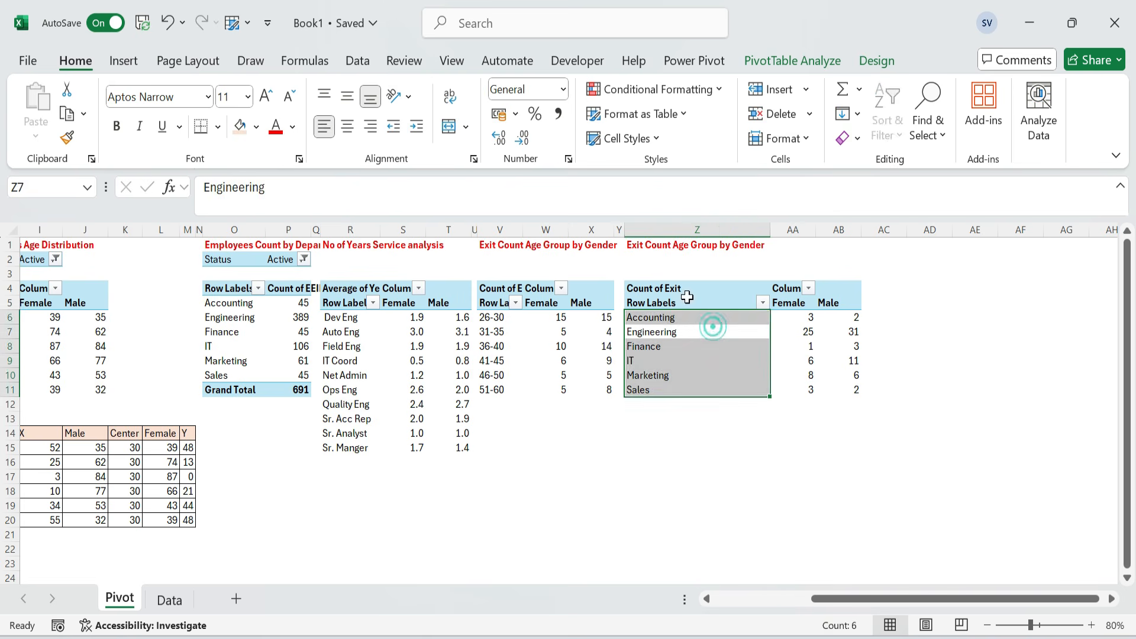
- Change the title in Z1 to Exit Count Dpt by Gender
click(659, 247)
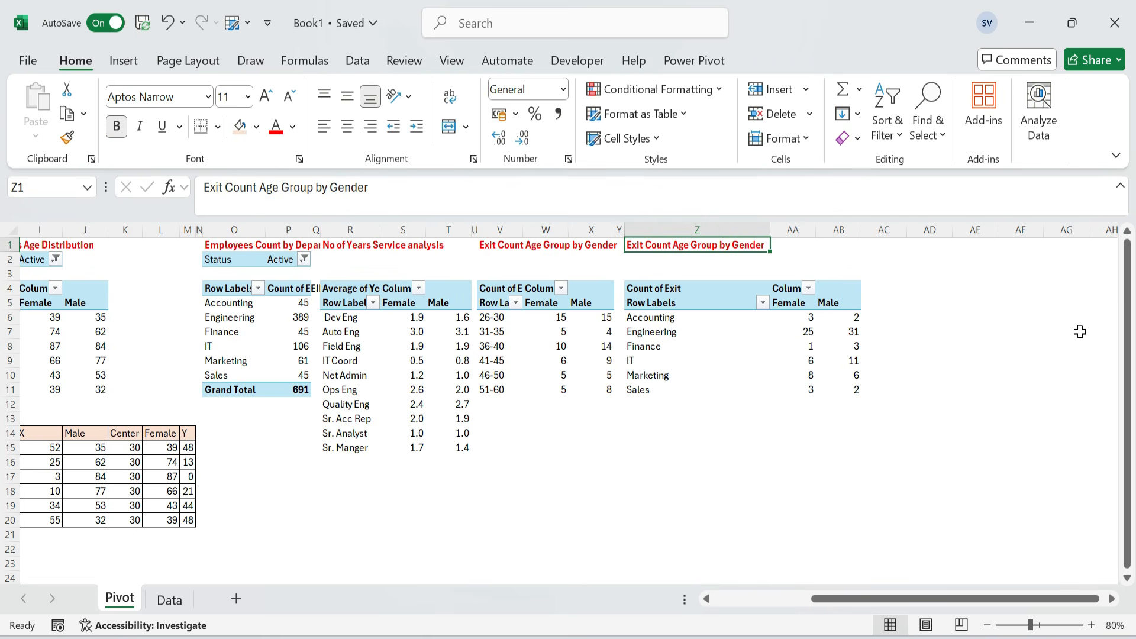
key(F2)
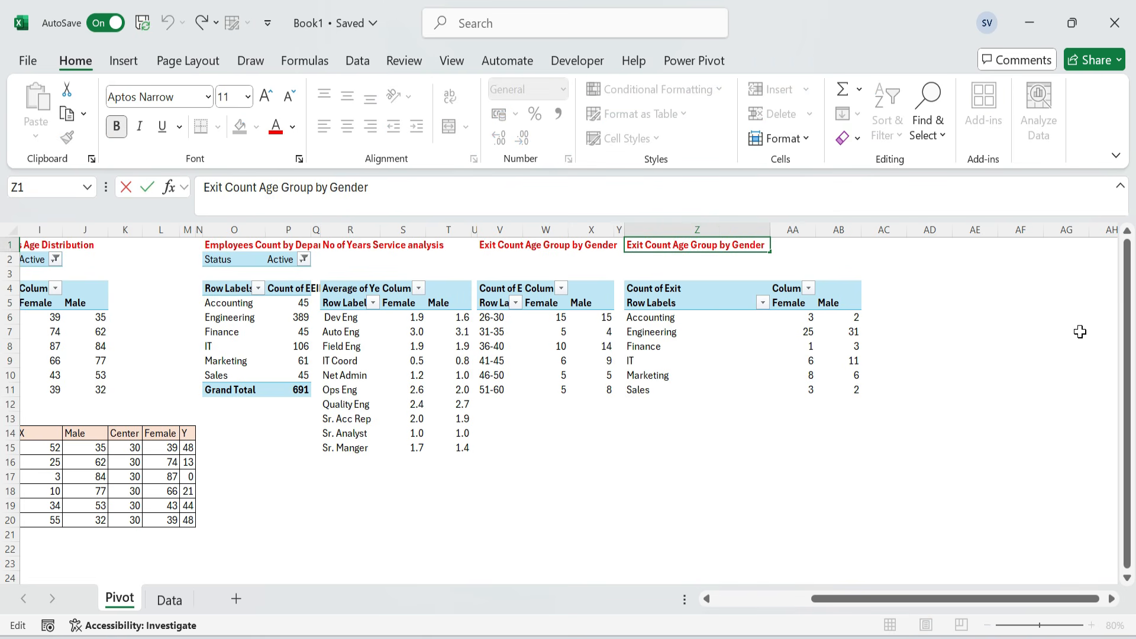
key(Delete)
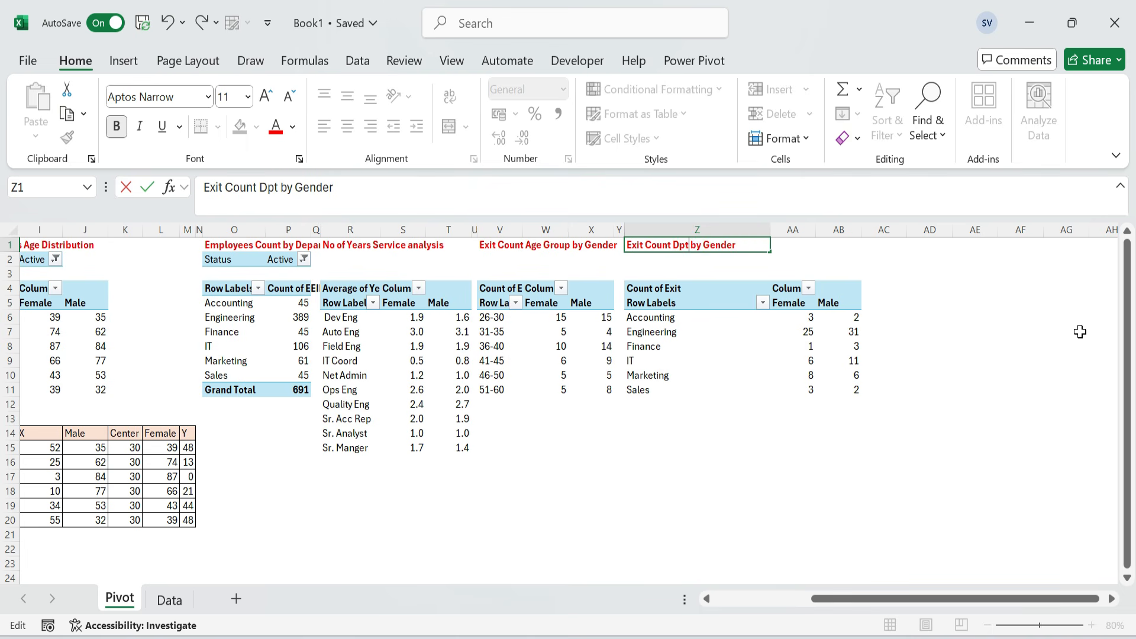
text(t)
key(shift+Tab)
key(ctrl+Left)
key(ctrl+Left)
key(ctrl+Left)
- AutoFit the column widths of the department exit PivotTable to its header cells and return to the start of the sheet
drag(664, 289, 667, 306)
key(shift+Right)
key(shift+Right)
key(alt+o)
key(c)
key(a)
key(Left)
key(Left)
key(Down)
key(ctrl+Left)
key(ctrl+Left)
key(ctrl+Left)
key(ctrl+Left)
key(ctrl+Left)
key(ctrl+Left)
key(ctrl+Left)
key(ctrl+Left)
key(ctrl+Left)
key(ctrl+Left)
key(ctrl+Left)
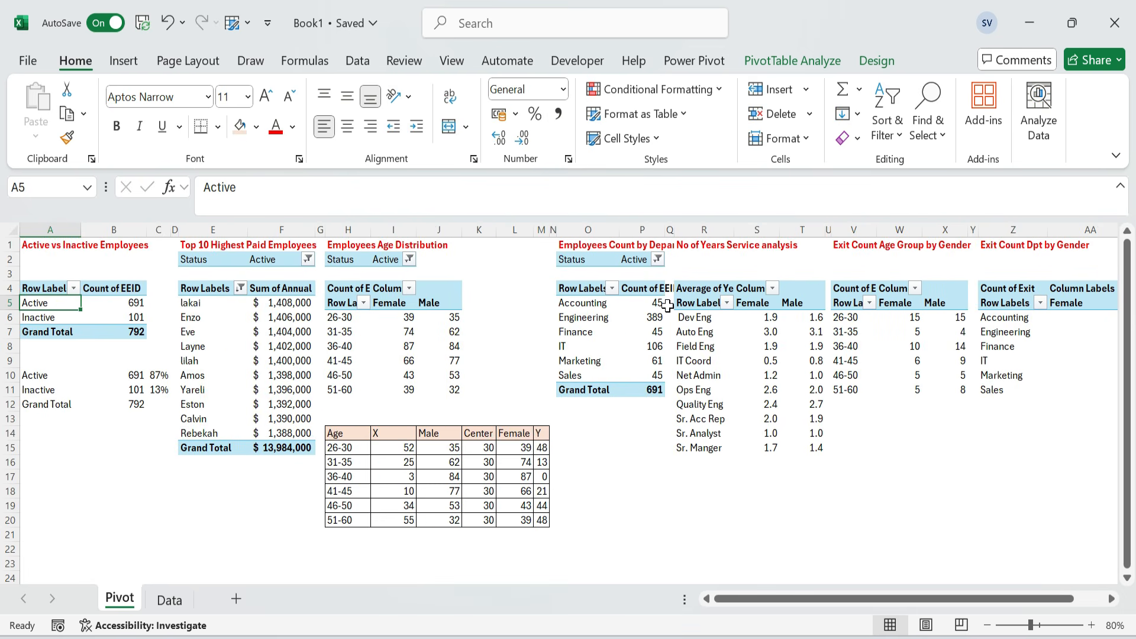
- AutoFit columns H to J to the cells of the Employees Age Distribution PivotTable
click(490, 329)
click(596, 431)
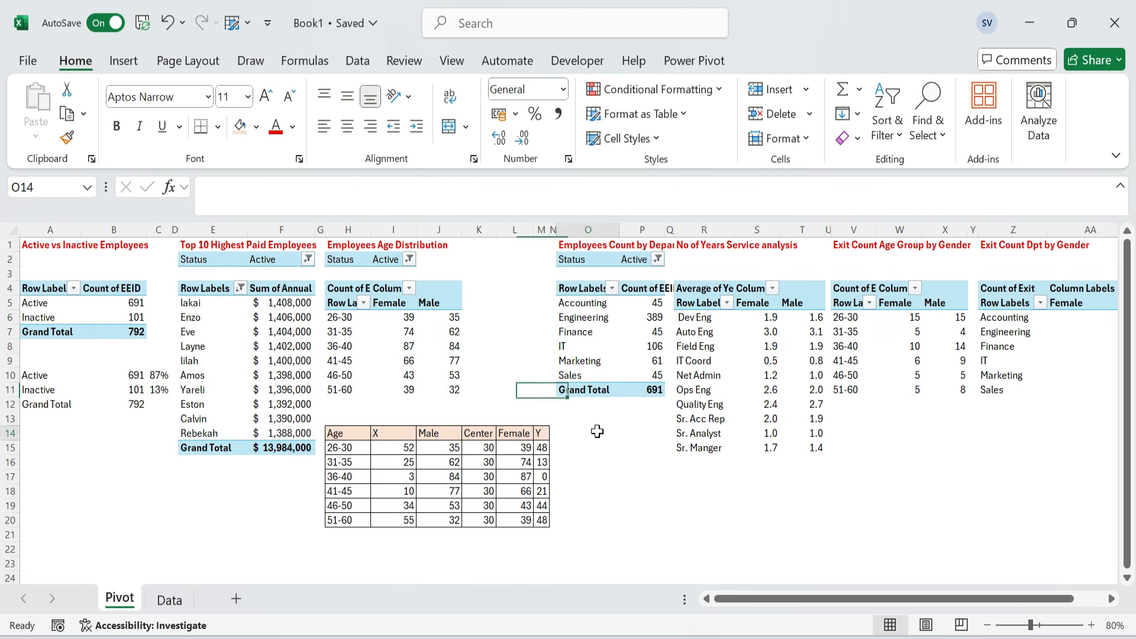
click(346, 304)
key(ctrl+shift+Down)
key(ctrl+shift+Right)
key(alt+o)
key(c)
key(a)
- AutoFit the columns of the department count and years of service PivotTables to their table cells
key(ctrl+Right)
key(ctrl+Right)
key(Right)
key(Right)
key(Right)
key(ctrl+shift+Right)
key(ctrl+shift+Down)
key(alt+o)
key(c)
key(a)
key(ctrl+Right)
key(ctrl+Right)
key(ctrl+shift+Right)
key(ctrl+shift+Down)
key(alt+o)
key(c)
key(a)
- AutoFit the columns of the age group and department exit PivotTables to their table cells
key(Down)
key(shift+Right)
key(shift+Right)
key(ctrl+shift+Down)
key(alt+o)
key(c)
key(a)
key(ctrl+Right)
key(ctrl+Right)
key(ctrl+shift+Right)
key(ctrl+shift+Down)
key(alt+o)
key(c)
key(a)
key(Left)
key(Up)
key(Right)
key(Right)
key(Down)
key(Left)
key(Left)
key(Up)
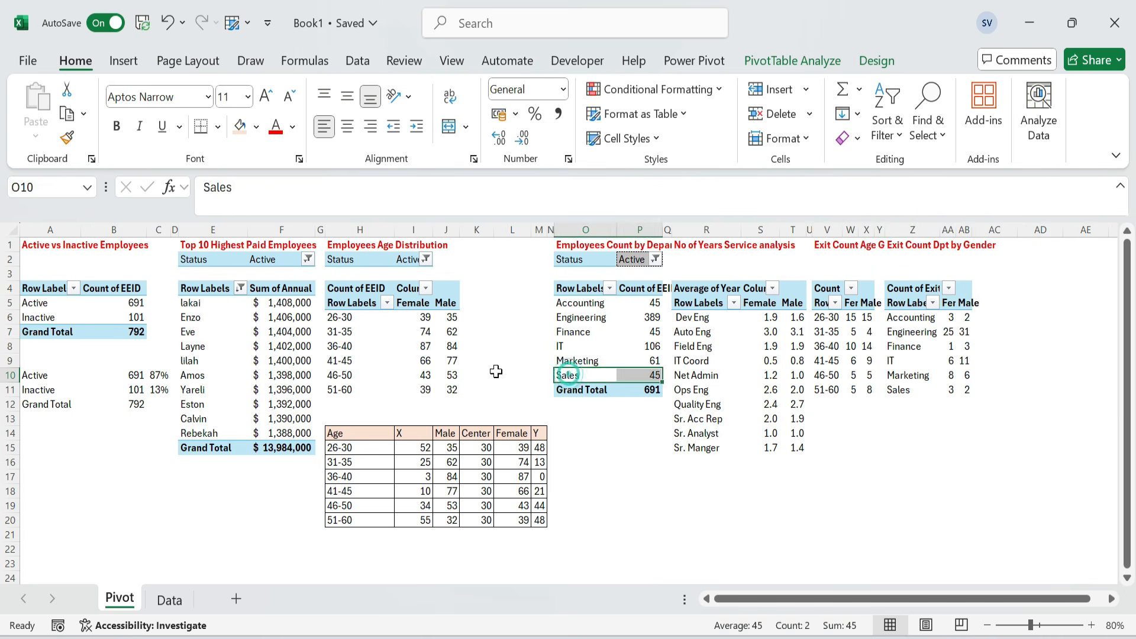
click(498, 373)
key(ctrl+Home)
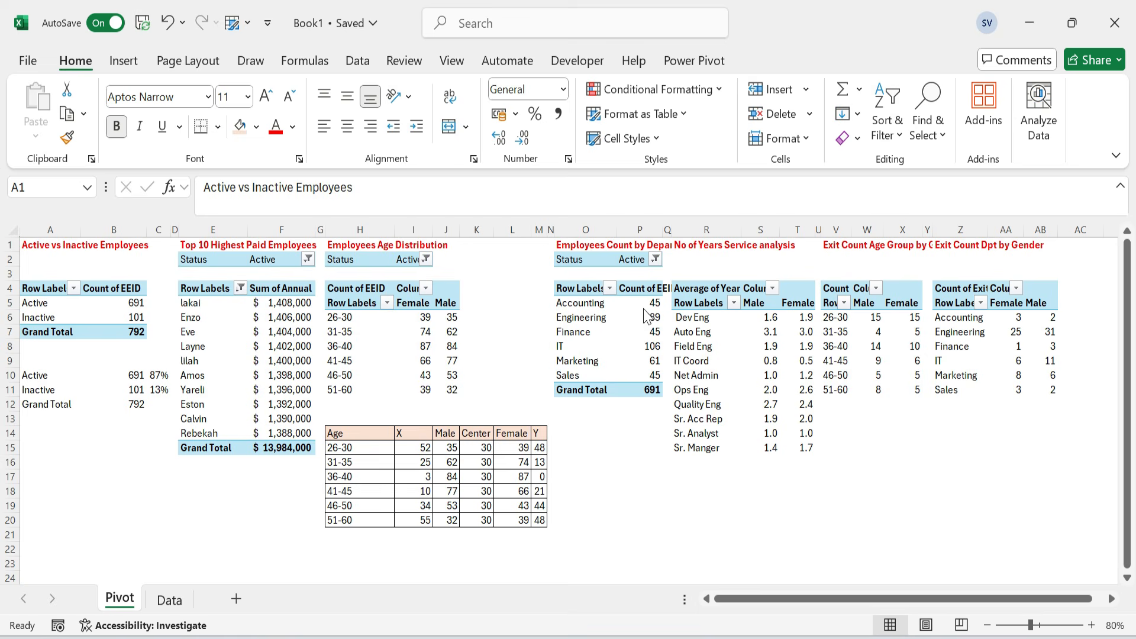
drag(36, 245, 1088, 555)
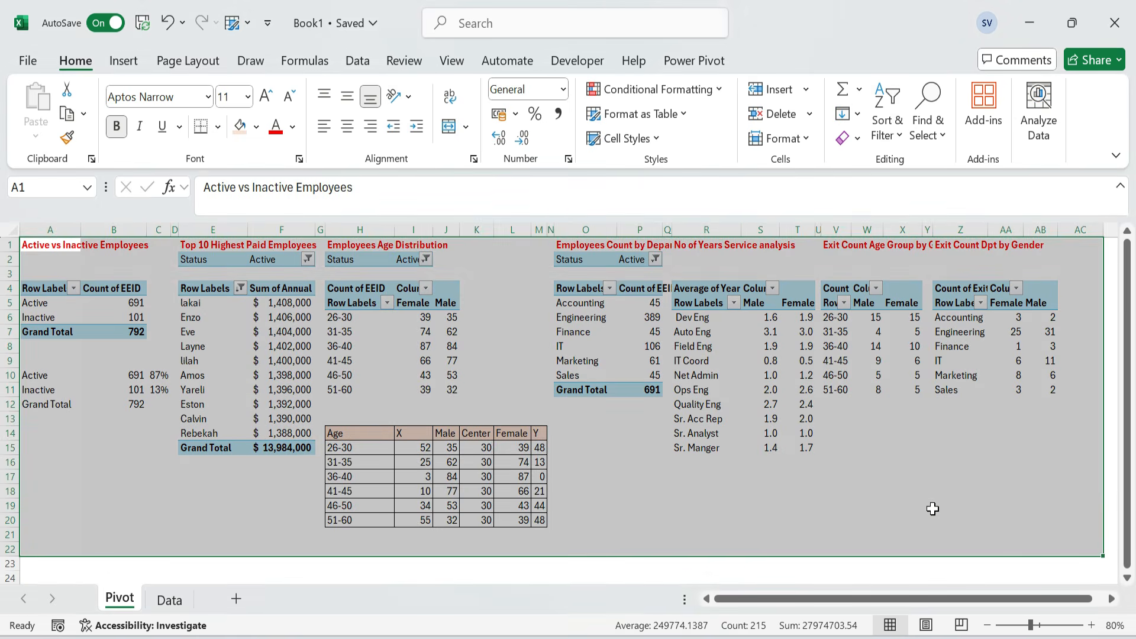
click(449, 332)
click(179, 481)
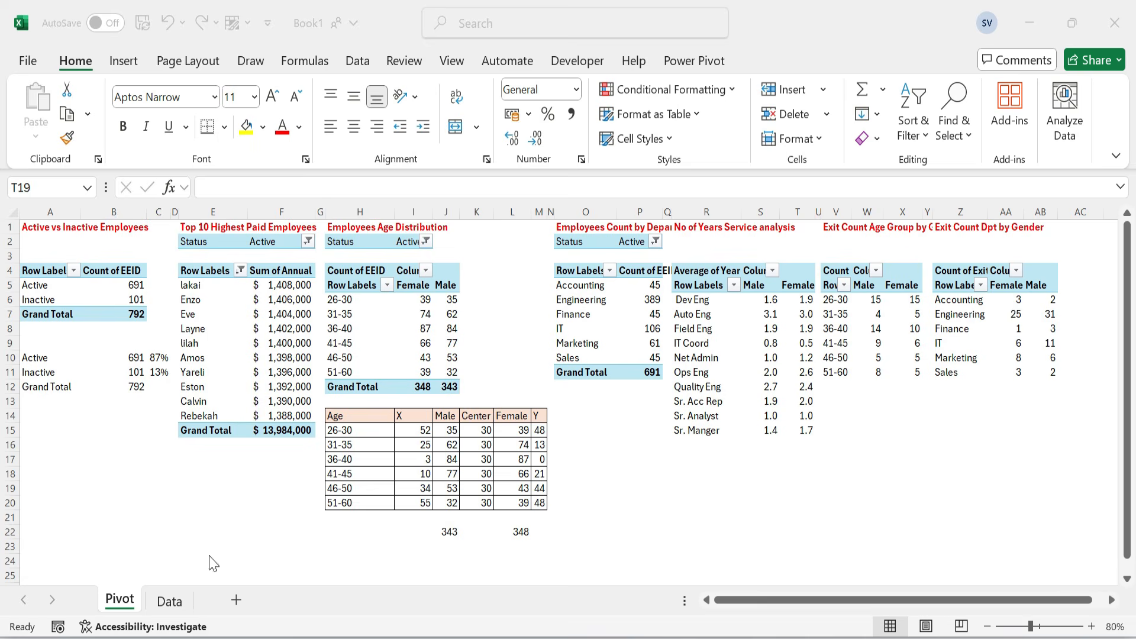
- Add a new worksheet named Dashboard and place it before the Pivot sheet
click(235, 599)
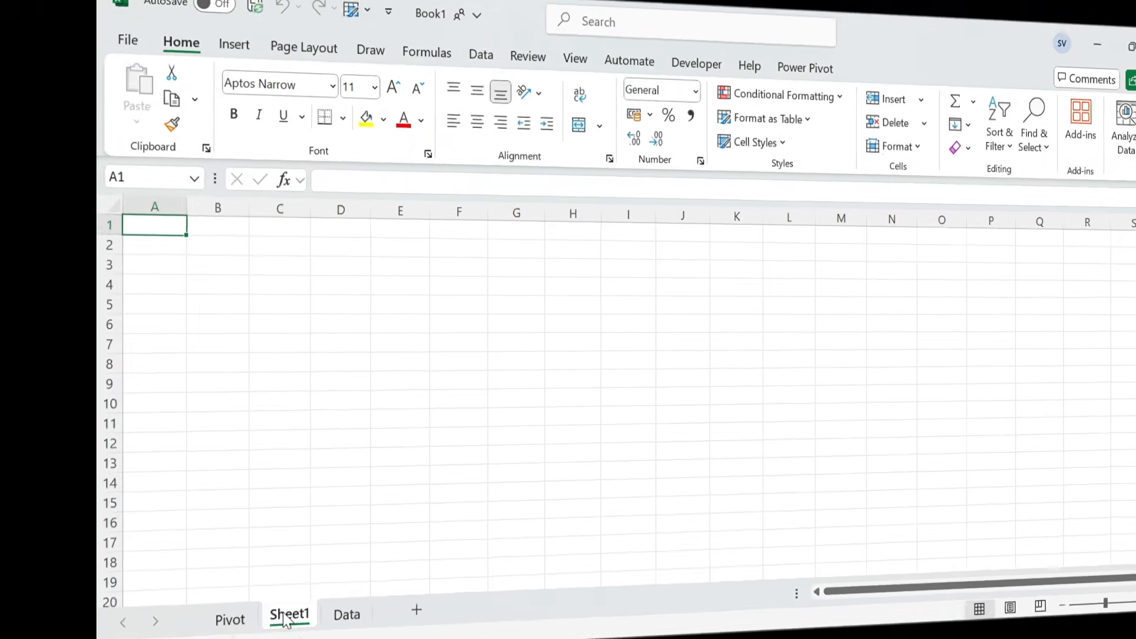
text(Dashboard)
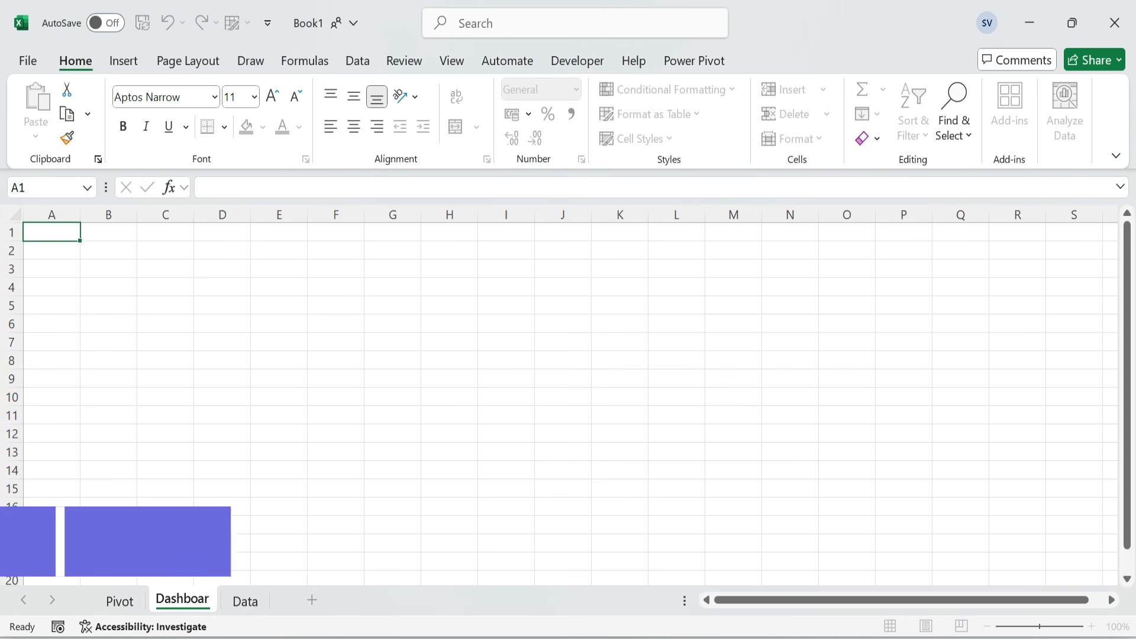
key(Return)
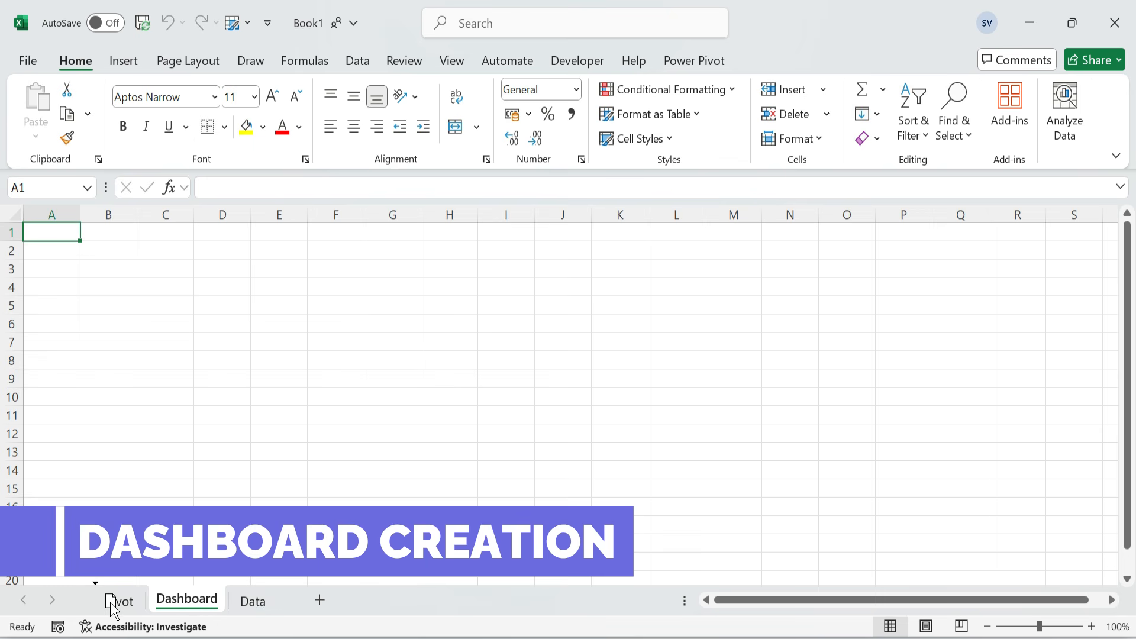
drag(113, 609, 112, 608)
- Set the dashboard sheet's zoom to 80% and hide its gridlines
click(449, 397)
click(987, 626)
click(986, 626)
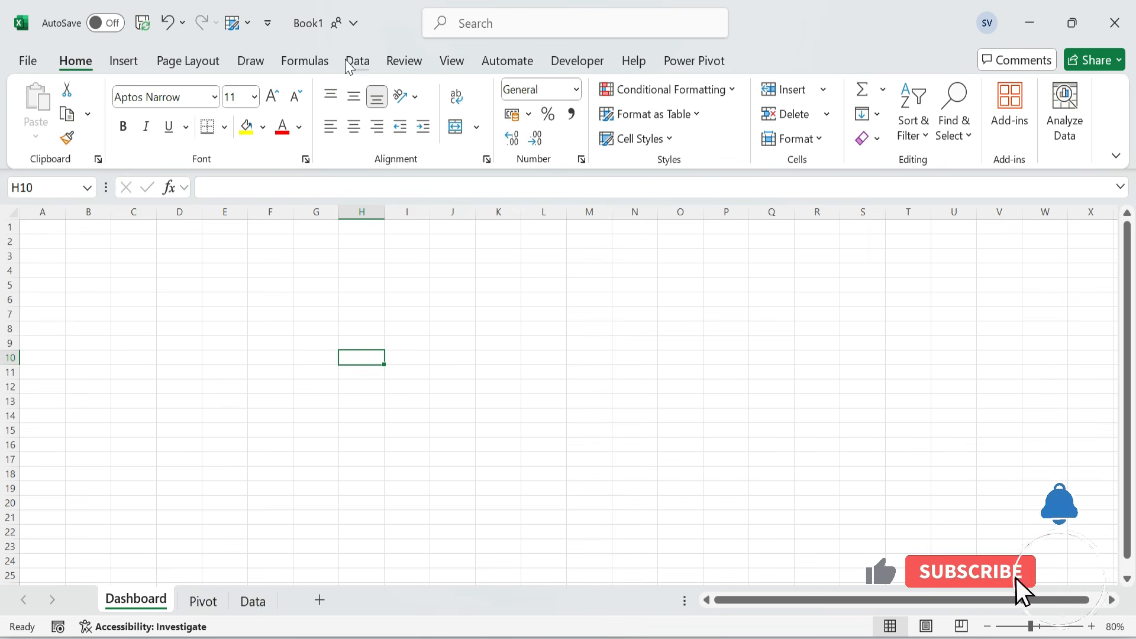
click(451, 62)
click(424, 114)
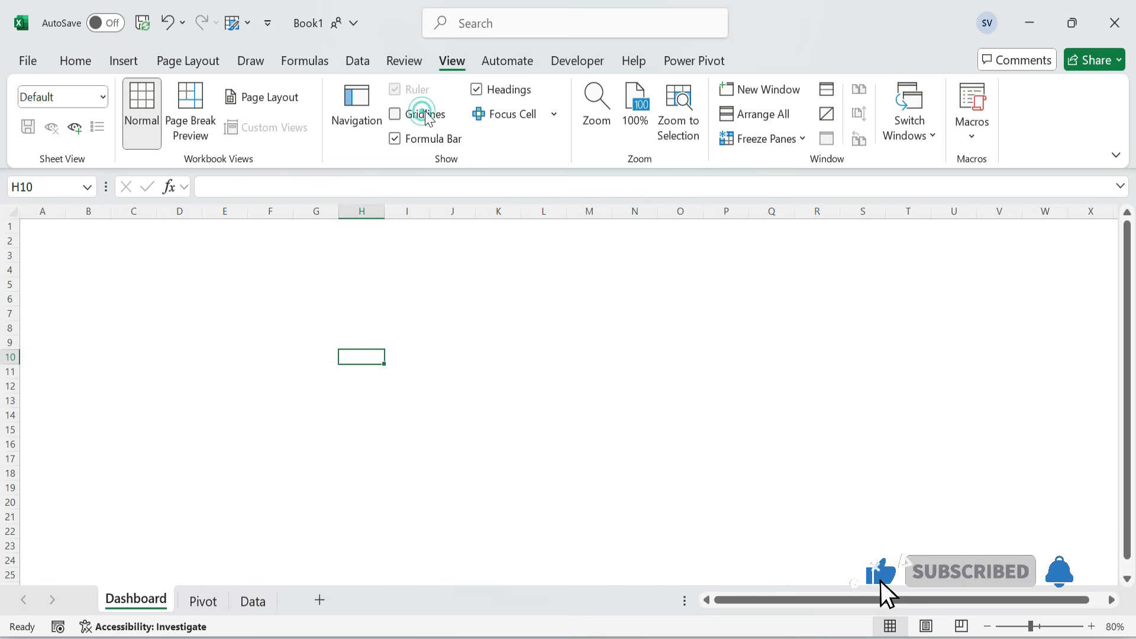
click(199, 286)
key(Return)
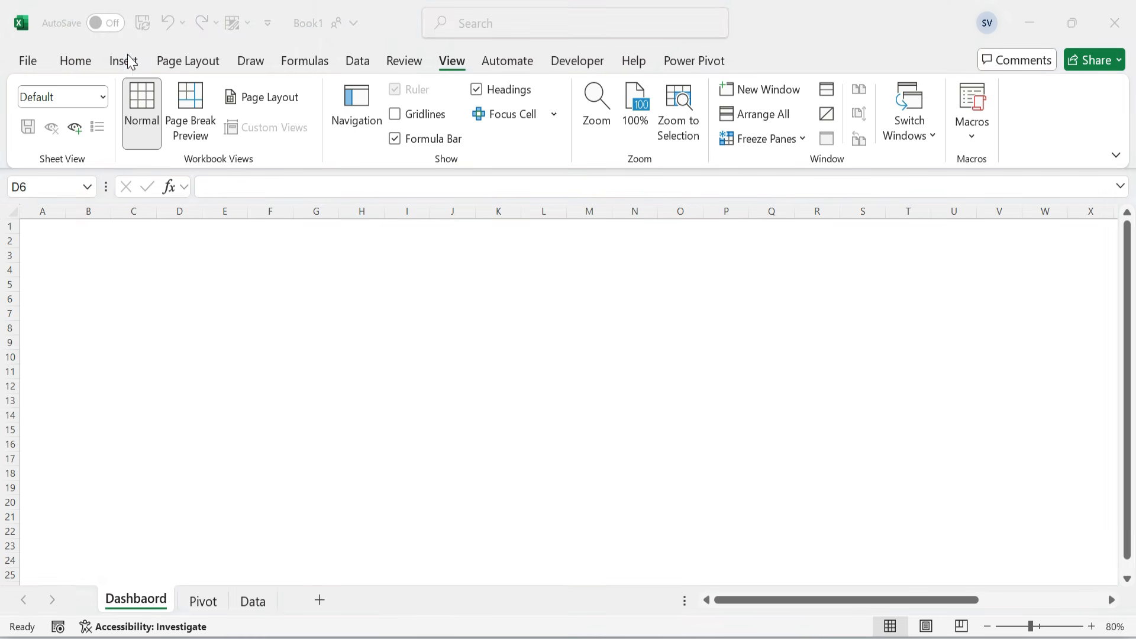
- Draw a rounded rectangle starting in cell A1 and set its size to 17.1 cm high and 33.6 cm wide
click(123, 59)
click(267, 133)
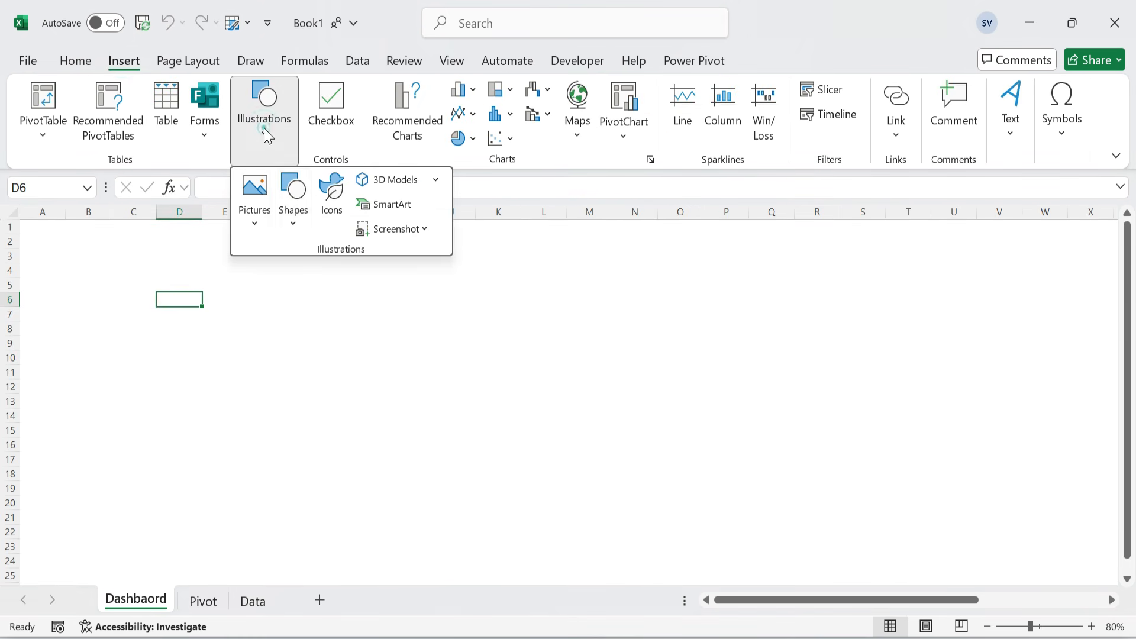
click(294, 225)
click(395, 284)
mouse_move(38, 231)
mouse_down()
mouse_move(664, 442)
mouse_move(876, 570)
mouse_up()
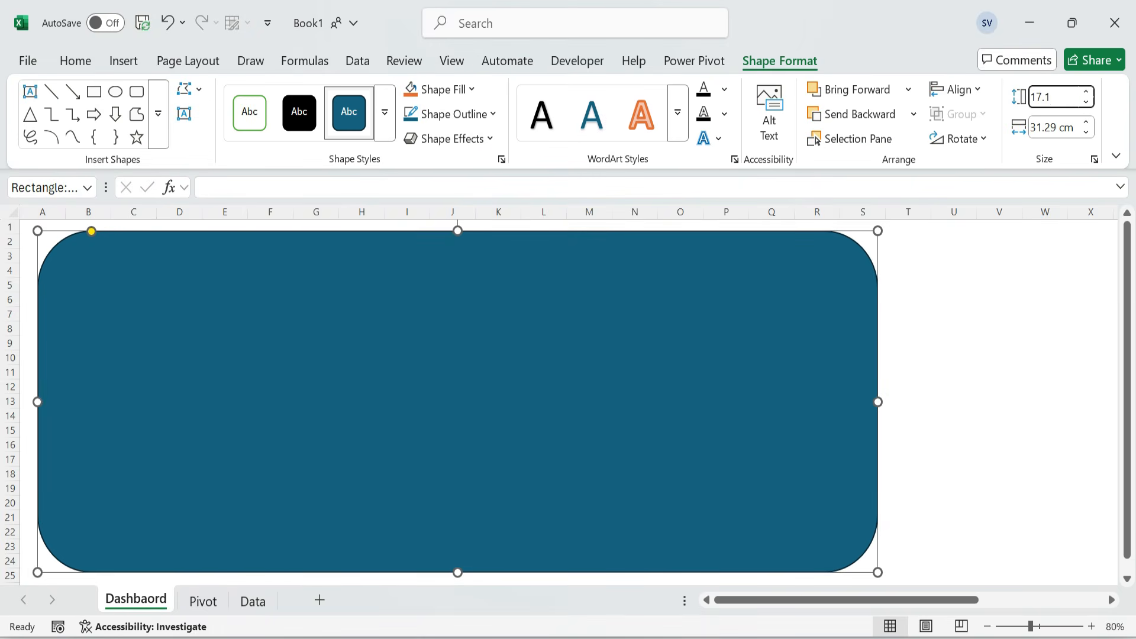
key(Tab)
text(33.60)
key(Return)
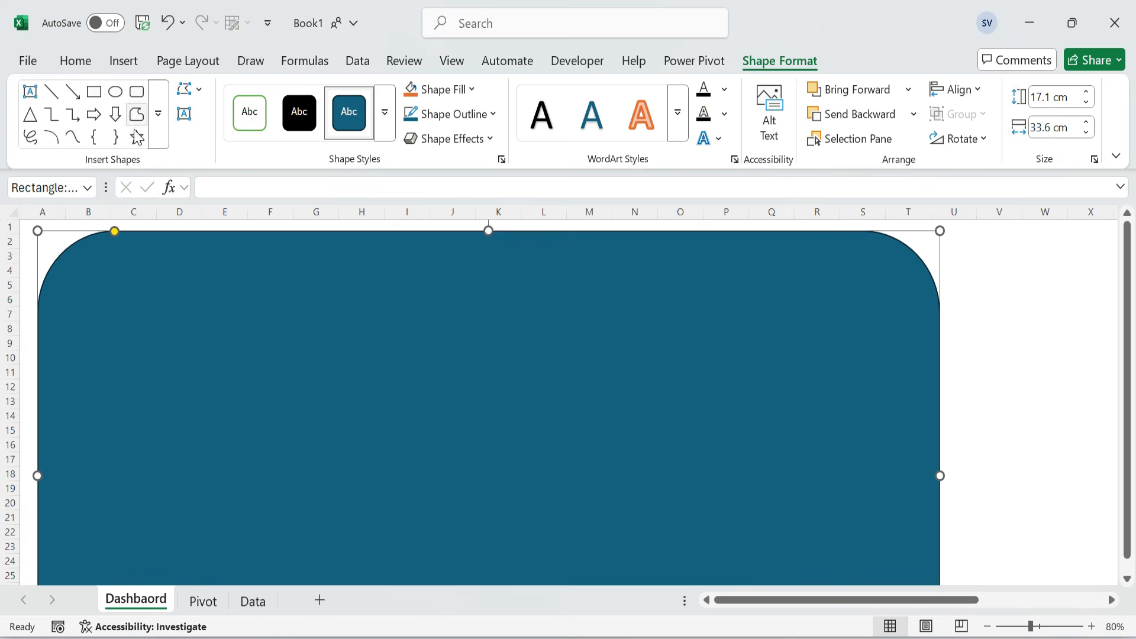
- Reduce the rectangle's corner rounding to a slight curve and align the shape with the sheet's top-left corner
drag(56, 235, 33, 225)
click(132, 281)
key(Up)
key(Up)
key(Up)
key(Left)
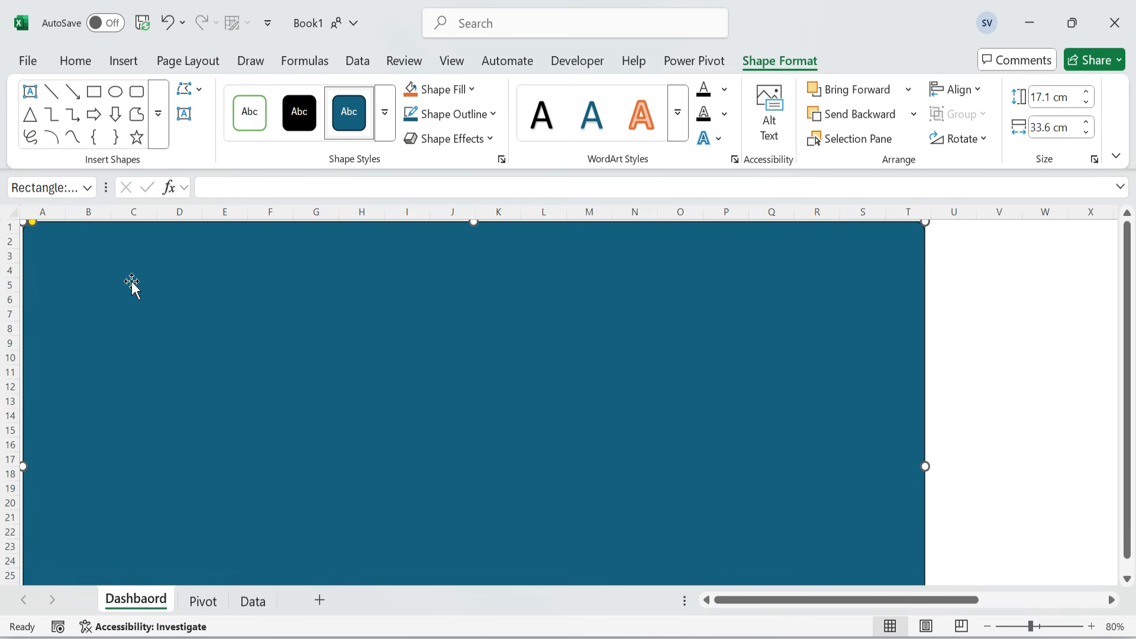
- Fill the large rectangle with the recent light blue color and remove its outline
click(472, 89)
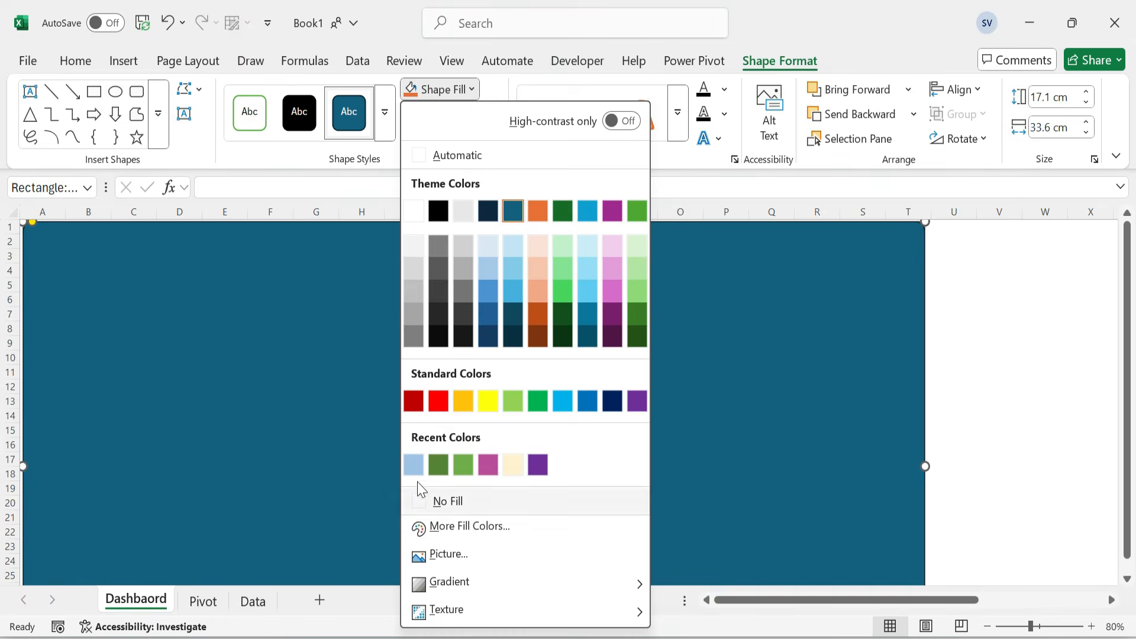
click(413, 464)
click(492, 114)
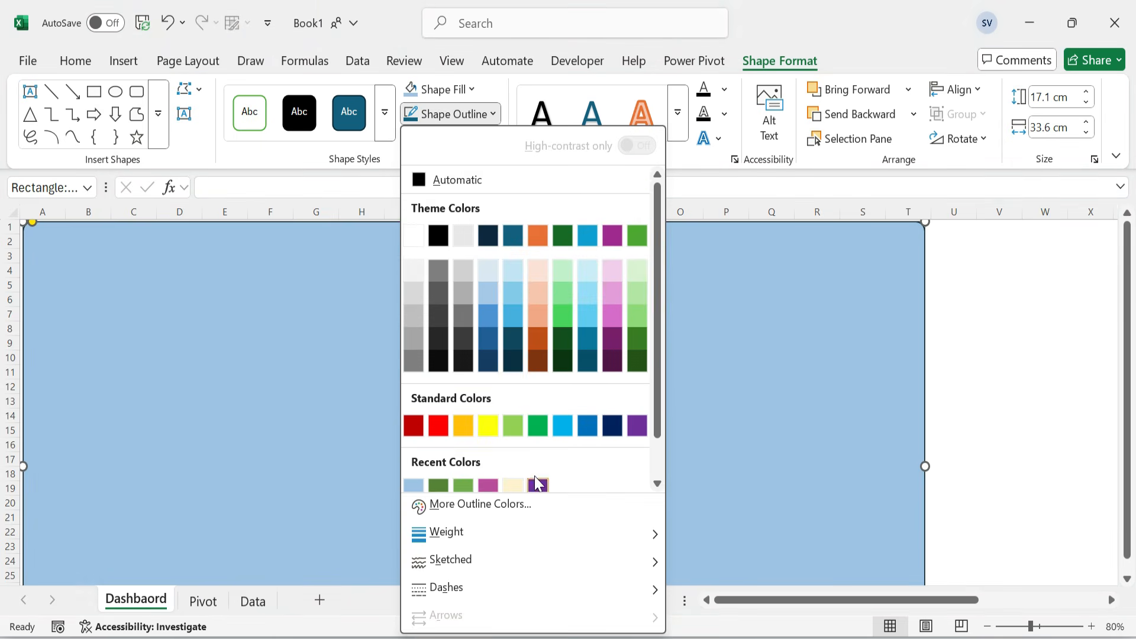
scroll(535, 484, down, 1)
click(450, 480)
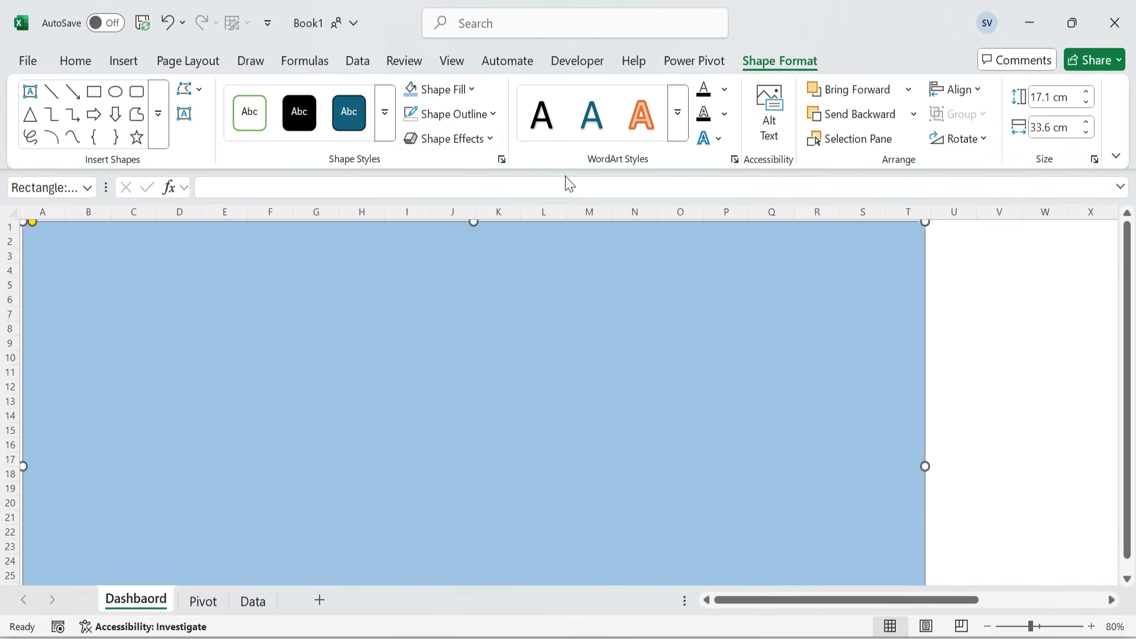
- Apply the outer bottom-right offset shadow to the light blue rectangle and deselect it
click(489, 138)
mouse_move(499, 215)
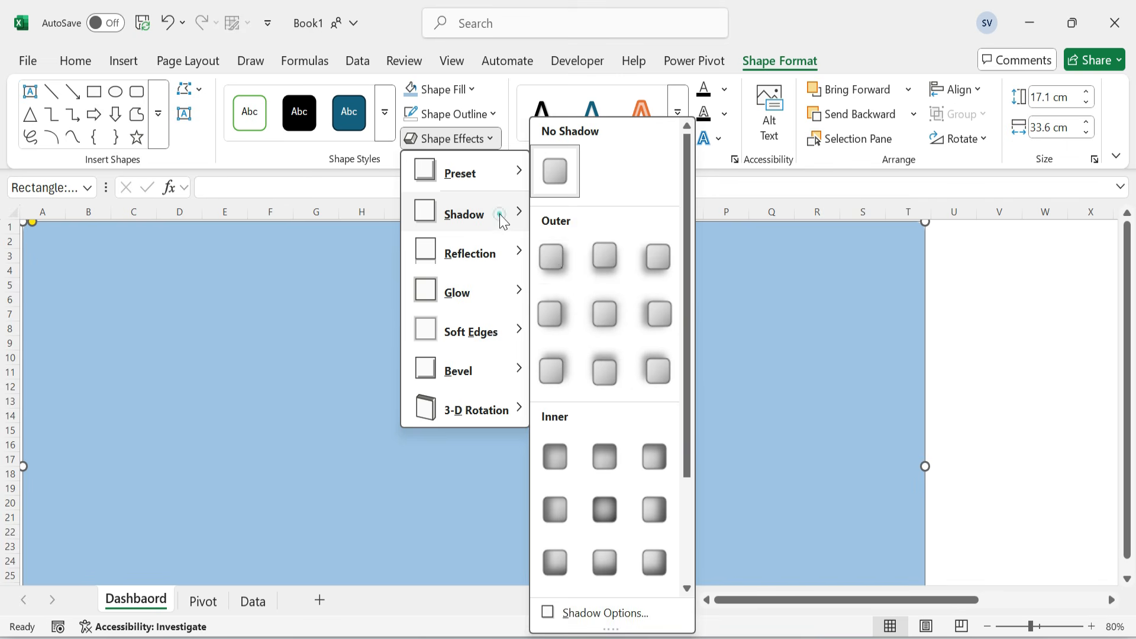
click(551, 256)
click(1034, 358)
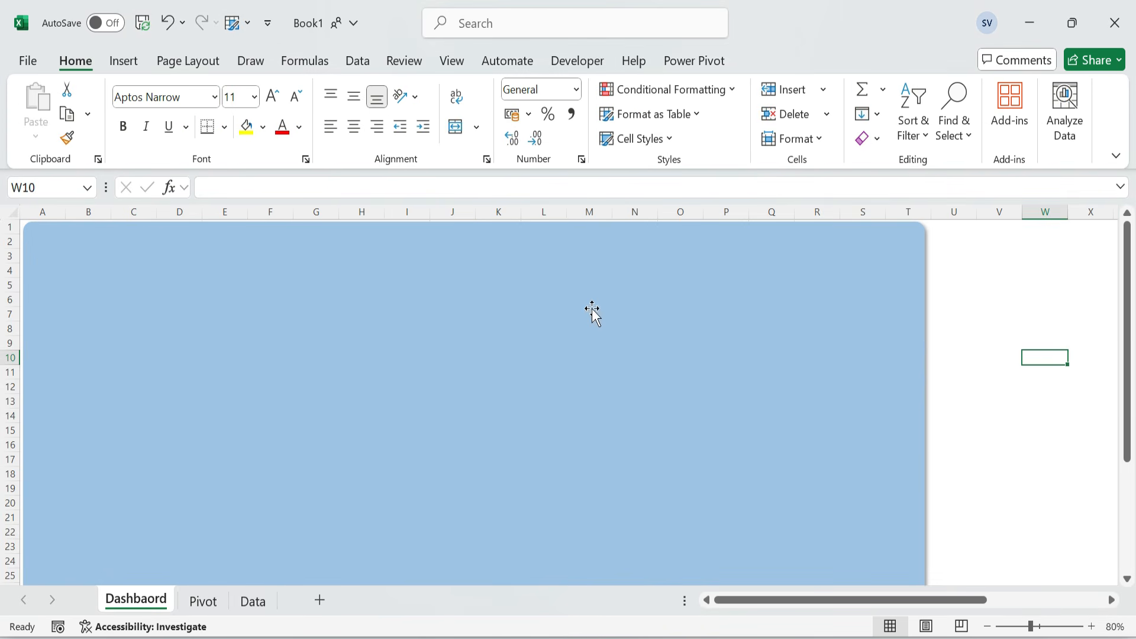
- Draw a second rounded rectangle about 3.7 cm high and 28.8 cm wide across the background's upper area, and fill it purple
click(129, 62)
click(261, 130)
click(292, 222)
click(393, 280)
drag(42, 234, 815, 341)
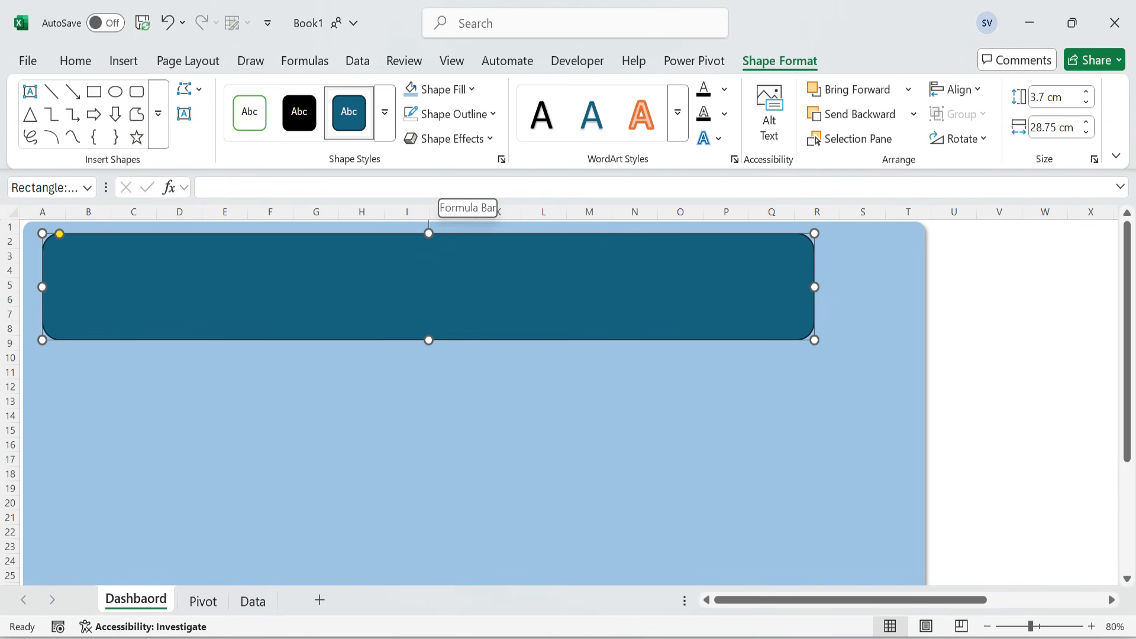
click(467, 90)
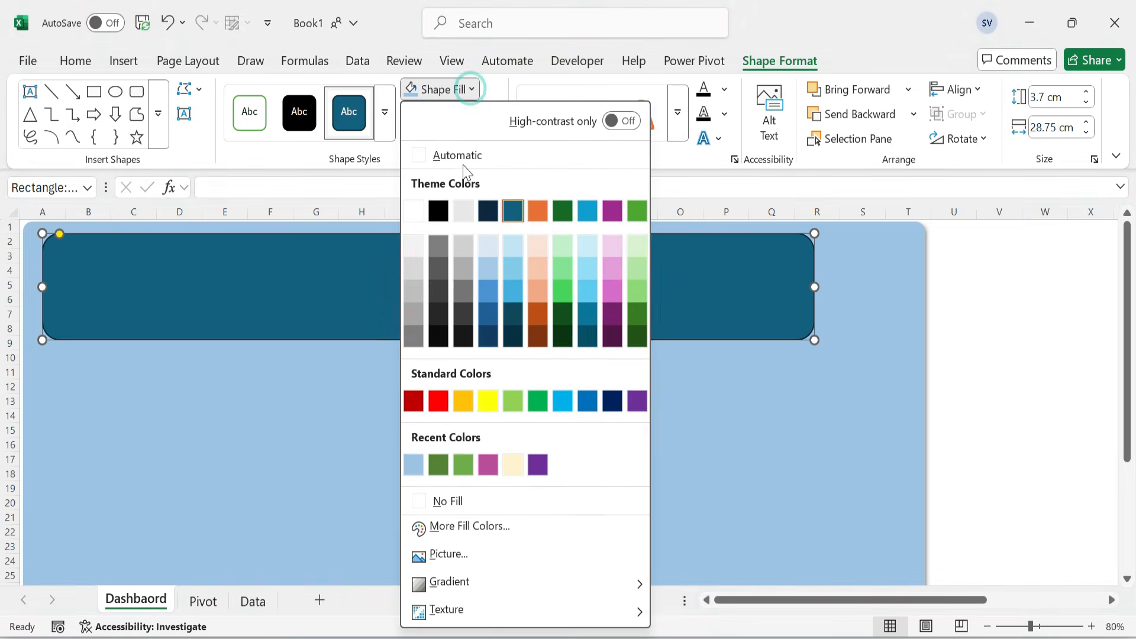
click(538, 465)
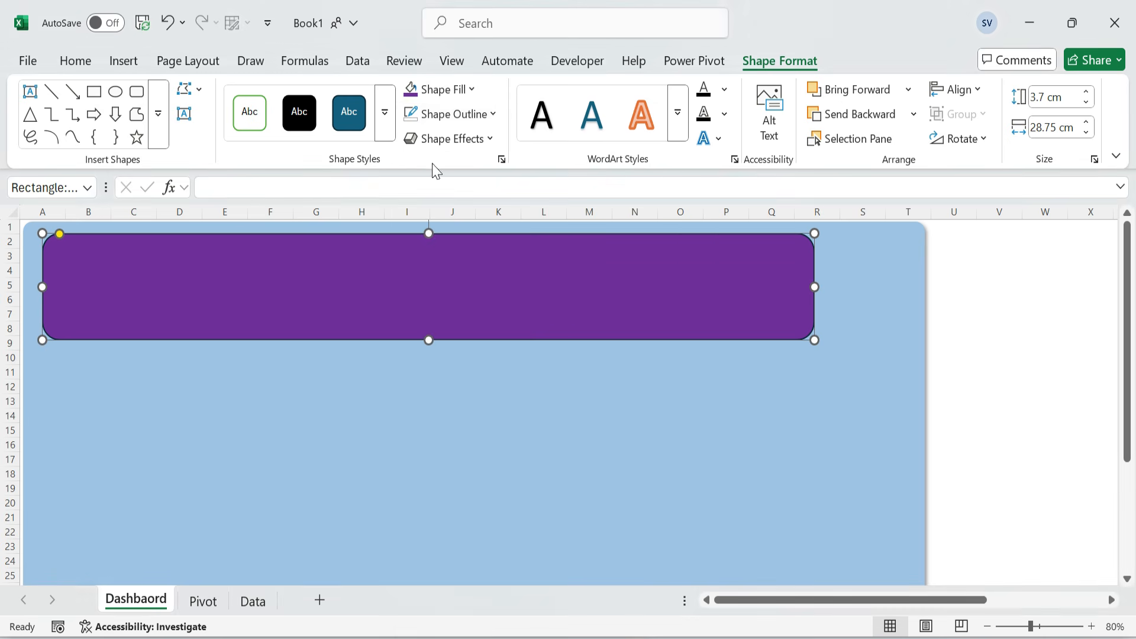
- Give the purple rectangle a white outline and reduce its corner rounding to a slight curve
click(495, 116)
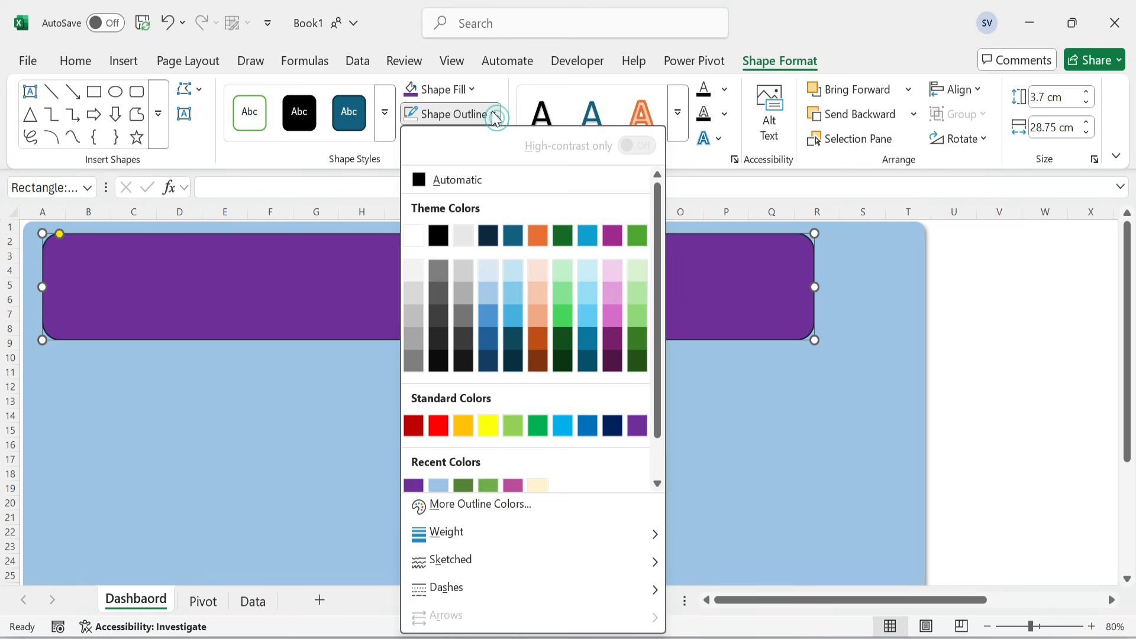
click(414, 236)
click(135, 295)
drag(59, 235, 50, 237)
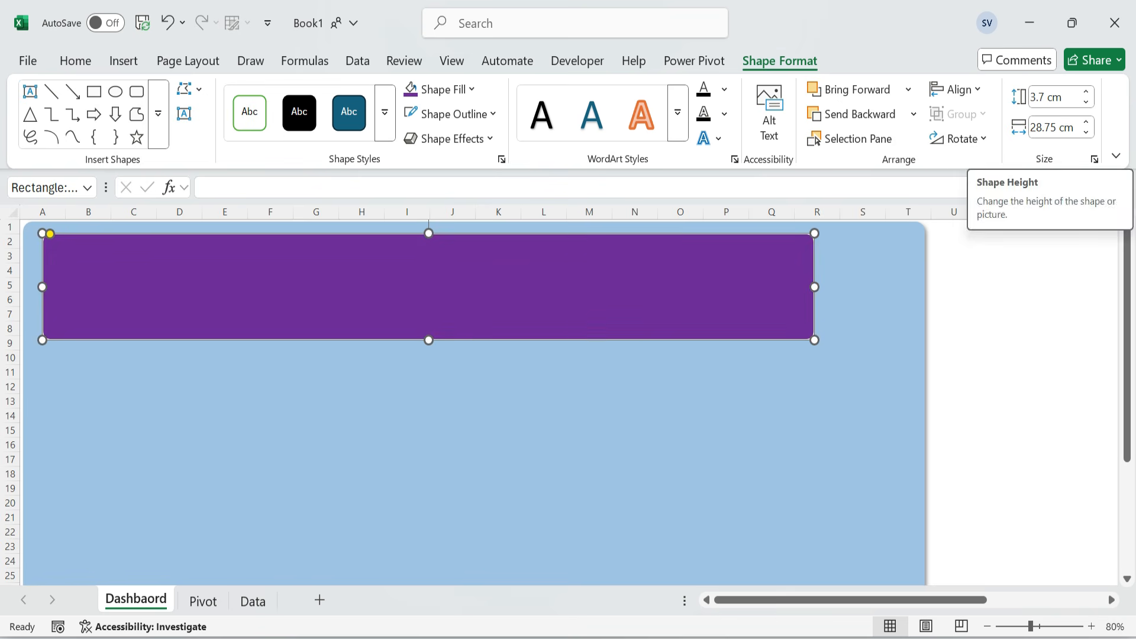
- Set the purple rectangle to 3.46 cm high and 33.25 cm wide and position it across the background's upper edge as a banner
click(1051, 97)
text(3.46)
key(Return)
text(33.25)
key(Return)
drag(435, 286, 420, 278)
click(498, 411)
click(421, 264)
click(1000, 340)
click(460, 267)
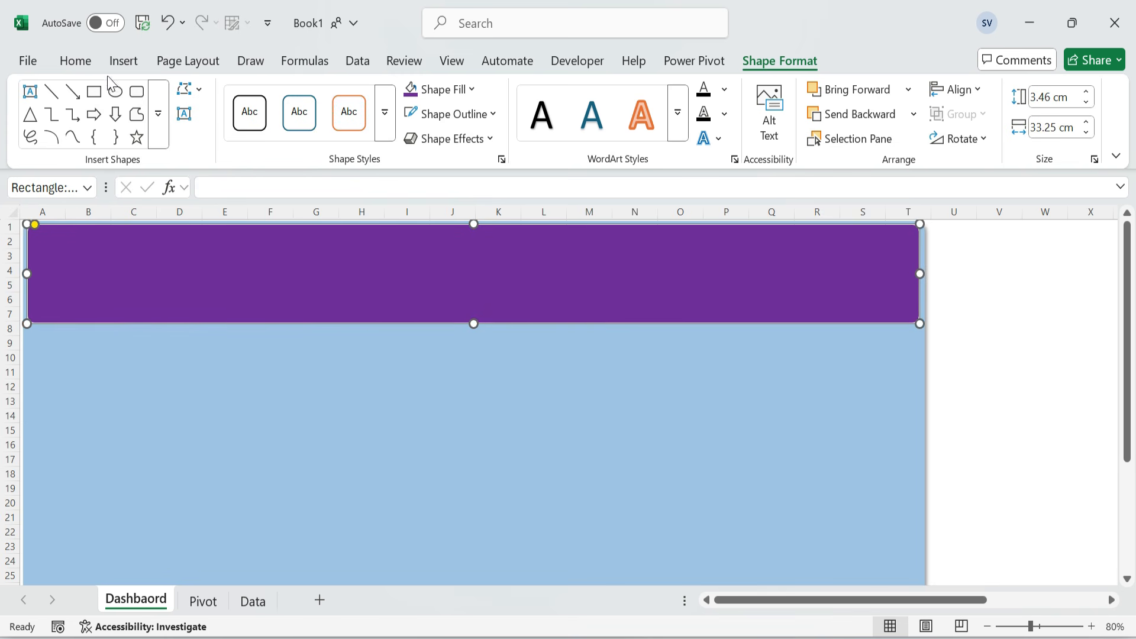
- Draw a rounded rectangle about 3.3 cm high and 8.9 cm wide overlapping the purple banner's lower left part
click(124, 61)
click(264, 132)
click(293, 225)
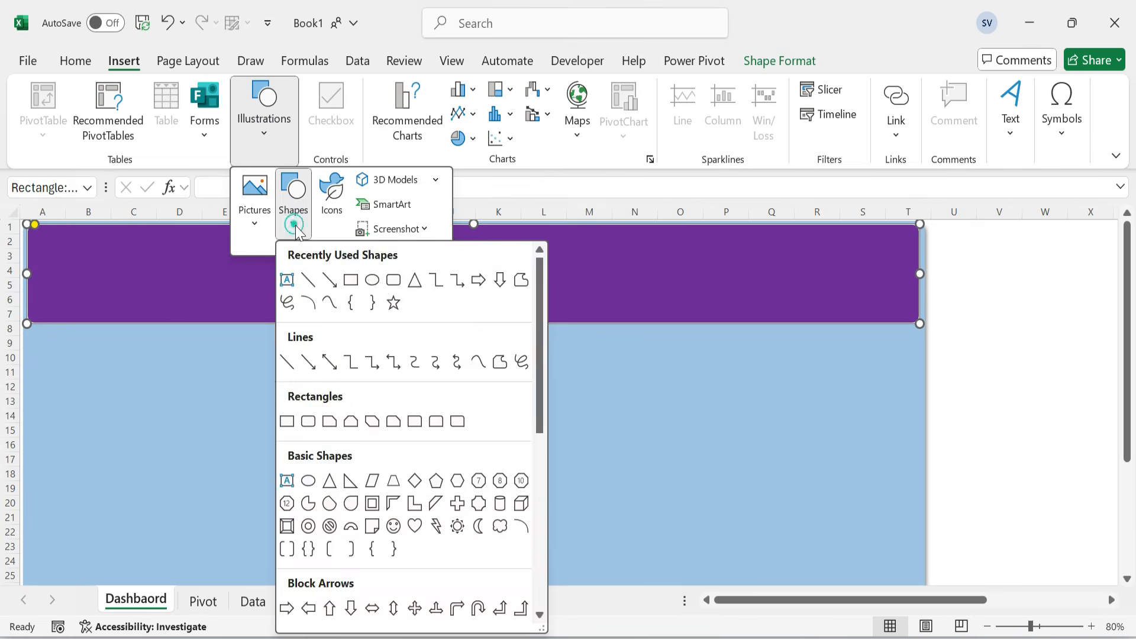
click(373, 280)
drag(109, 352, 302, 390)
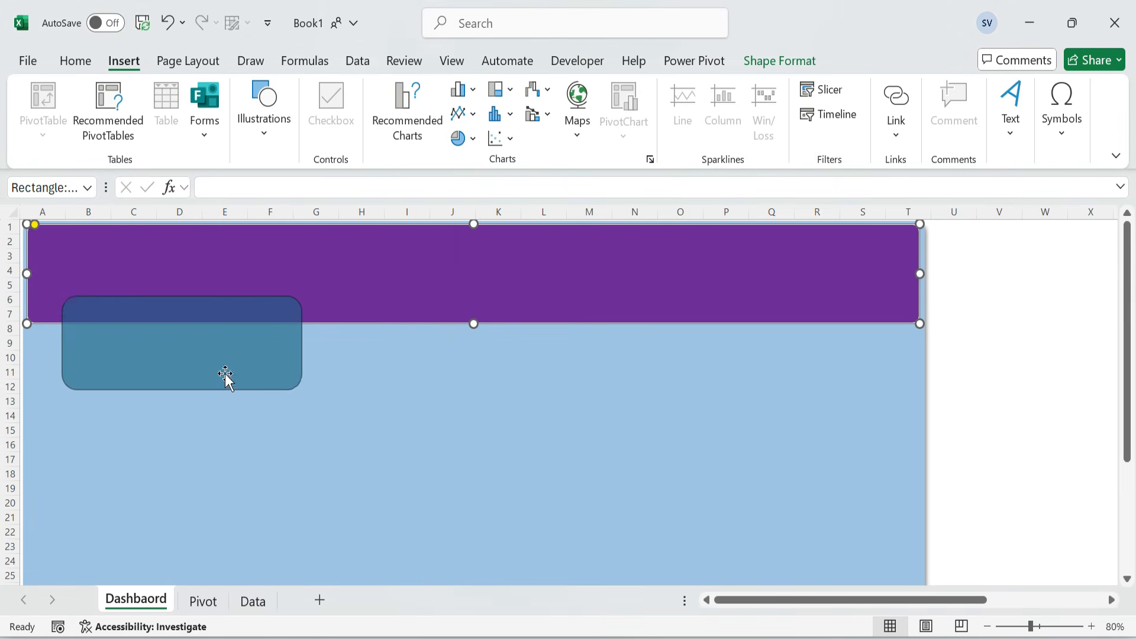
drag(216, 366, 191, 374)
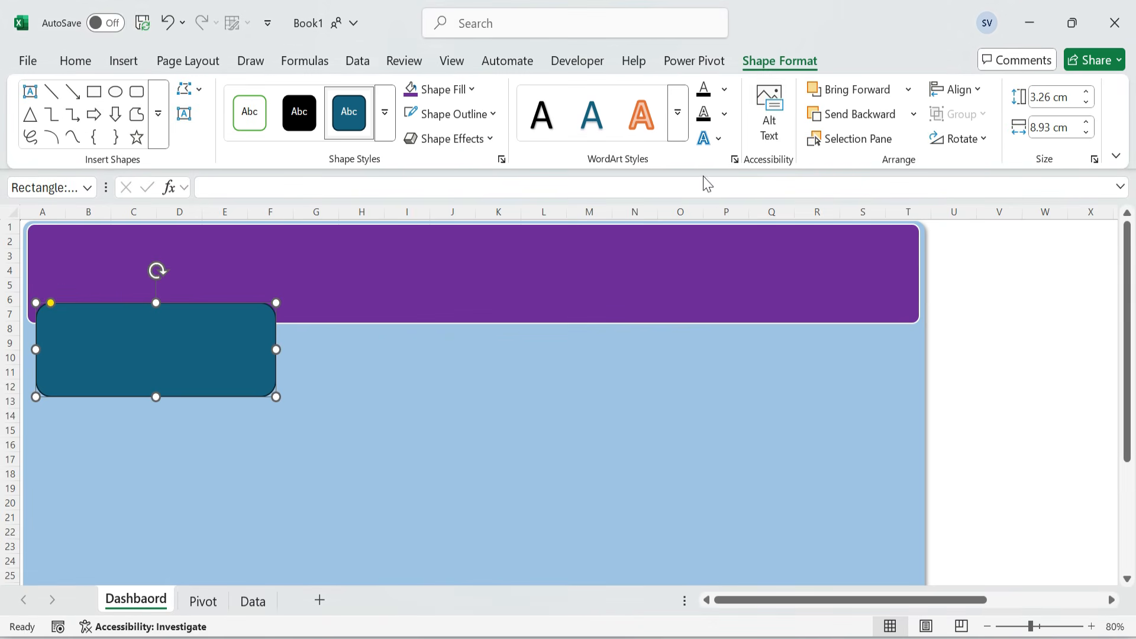
- Fill the new rounded rectangle white and outline it with the recent cream color
click(470, 90)
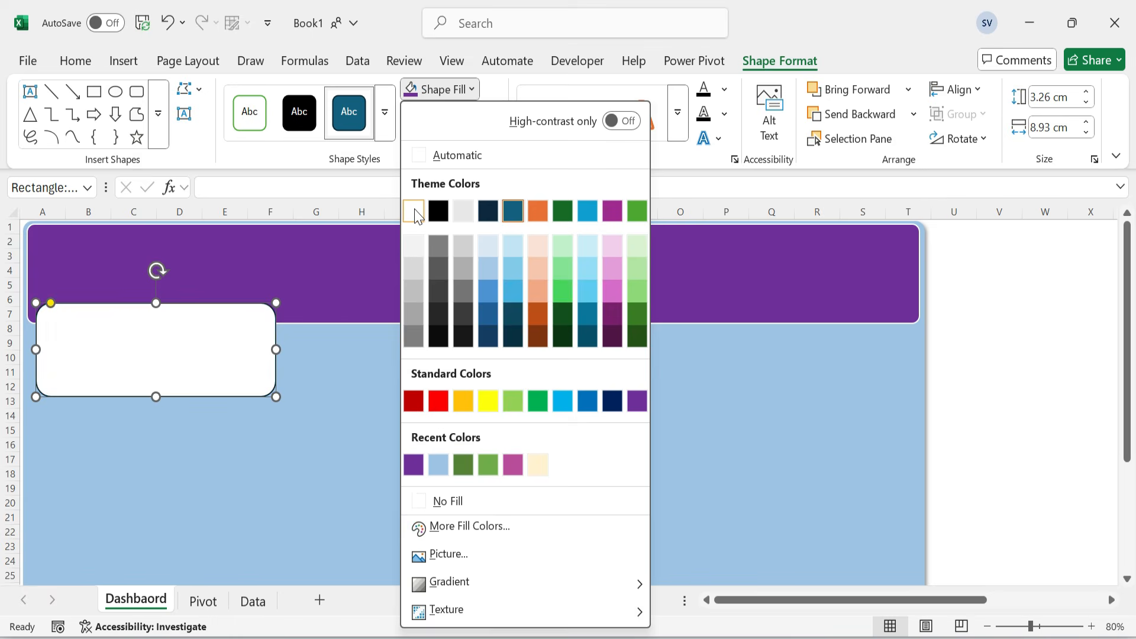
click(413, 211)
click(468, 113)
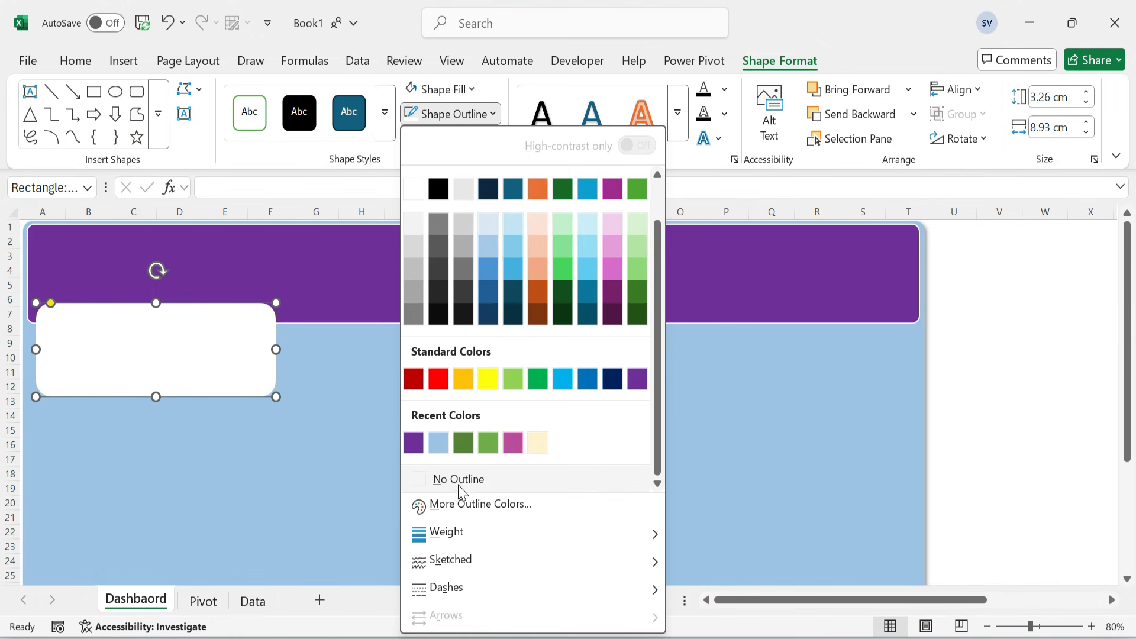
click(538, 444)
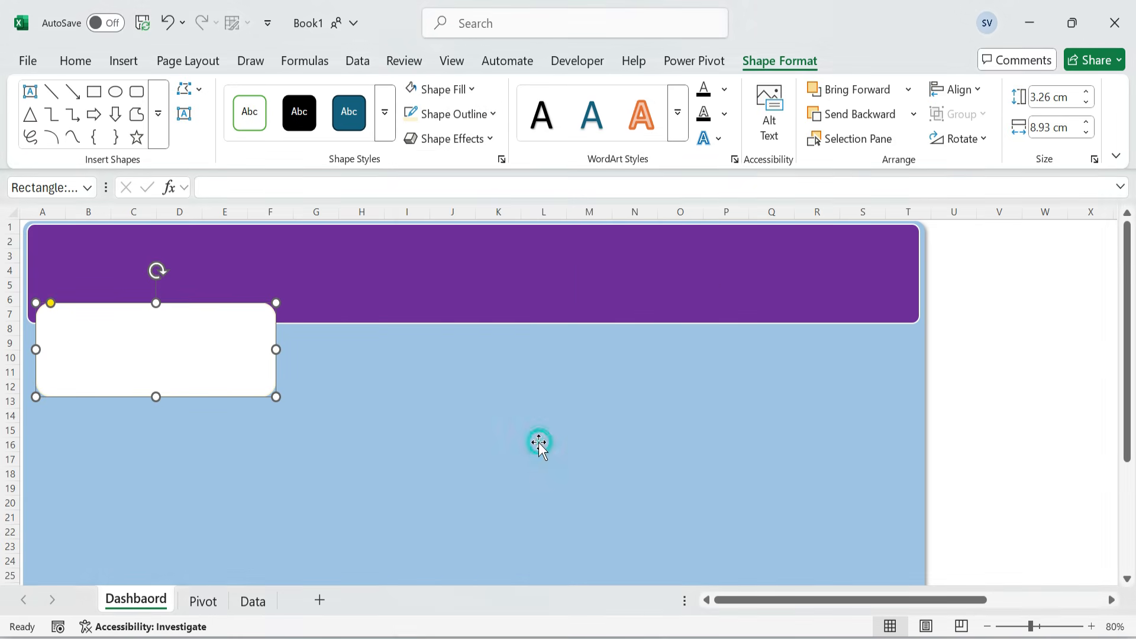
- Set the white card's size to 2.63 cm high and 6.93 cm wide
click(1036, 97)
text(2.63)
key(Tab)
text(6.93)
key(Return)
- Duplicate the white card into a row of four along the banner and widen the fourth to the banner's right end
click(200, 384)
drag(119, 343, 335, 329)
key(ctrl+d)
key(ctrl+d)
drag(328, 349, 715, 335)
key(ctrl+d)
drag(801, 335, 913, 335)
- Select the four white cards together, align them in one row, and deselect them
ctrl+click(124, 334)
ctrl+click(320, 334)
ctrl+click(513, 336)
click(978, 91)
click(985, 201)
click(998, 402)
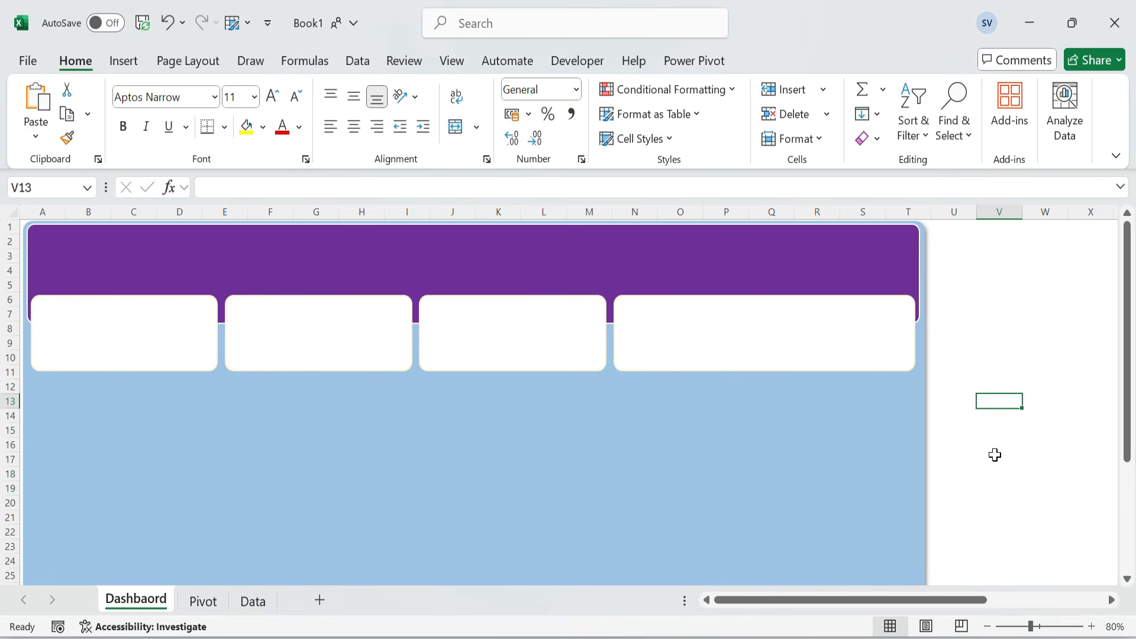
- Place a copy of the first card beneath it, set its height to 11.59 cm, and reduce its corner rounding
click(134, 343)
key(ctrl+d)
drag(132, 343, 115, 412)
click(1056, 97)
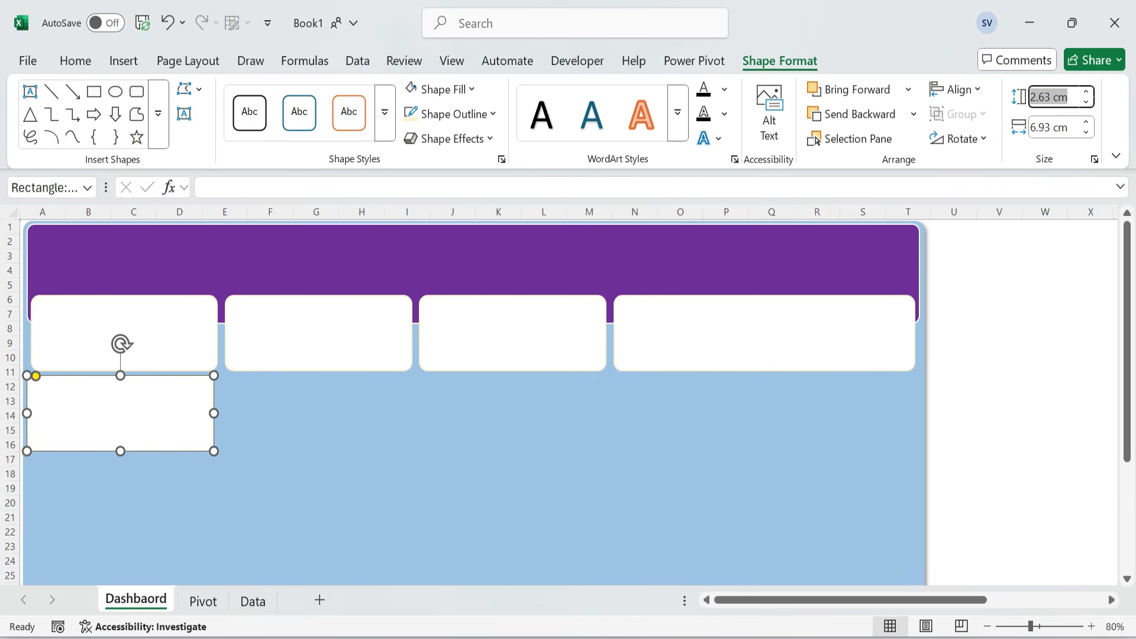
text(11.59)
key(Tab)
click(367, 382)
click(118, 405)
drag(47, 376, 34, 377)
- Paste another card beside the tall one and size it 6 cm high and 9.48 cm wide
scroll(330, 446, up, 4)
key(ctrl+v)
key(alt+j)
text(dh6)
key(Tab)
text(9.48)
key(Return)
- Add two more cards in the middle row, one 7.45 cm wide and the last stretched to the background's right edge
drag(329, 455, 791, 436)
key(alt+j)
key(d)
key(h)
key(Tab)
text(7.45)
key(Return)
drag(885, 461, 921, 459)
- Place a card copy below the 9.48 cm wide card and size it 5.8 cm high and 12.45 cm wide
scroll(355, 388, down, 3)
drag(355, 388, 351, 457)
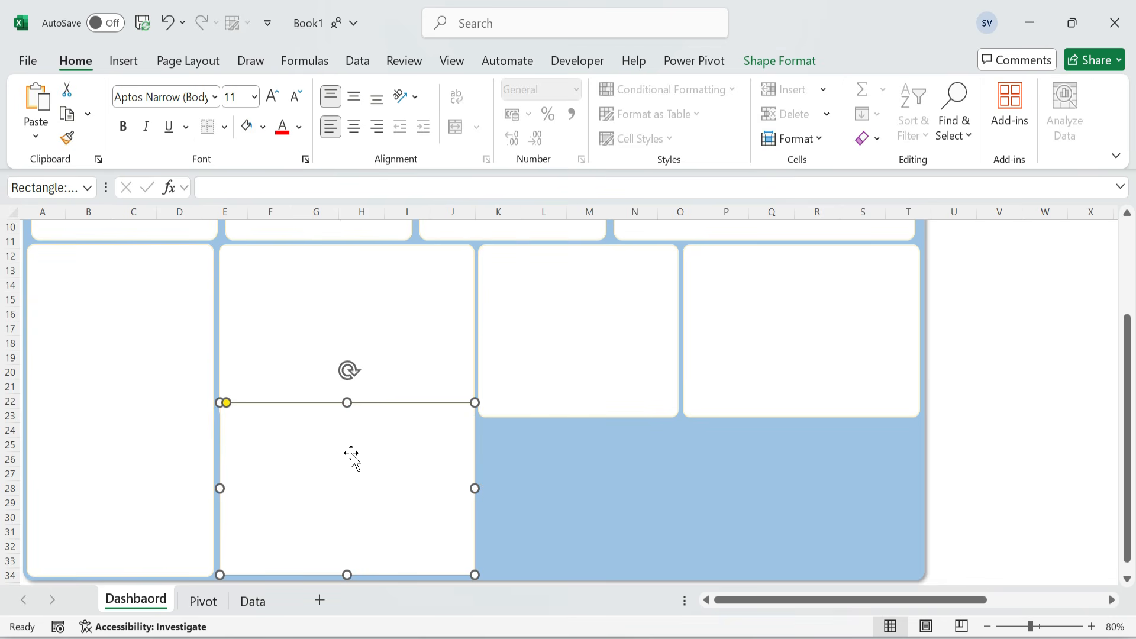
key(alt+j)
text(dh5.8)
key(Tab)
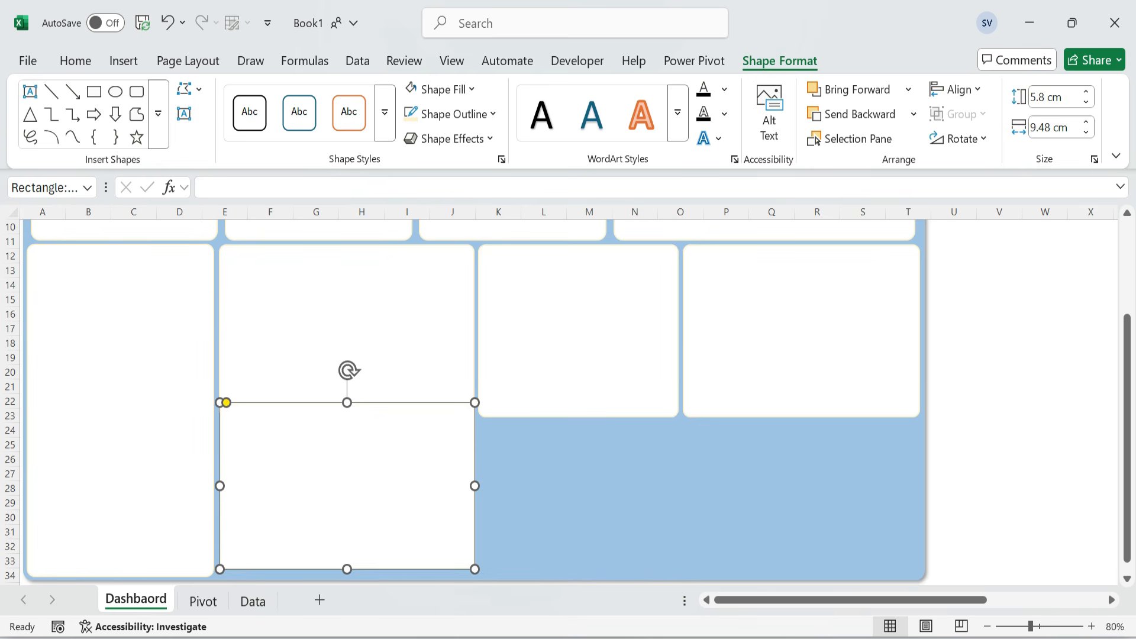
text(12.45)
key(Return)
key(Tab)
- Complete the lowest row with a copy of the 12.45 cm wide card stretched to the background's right edge
key(ctrl+a)
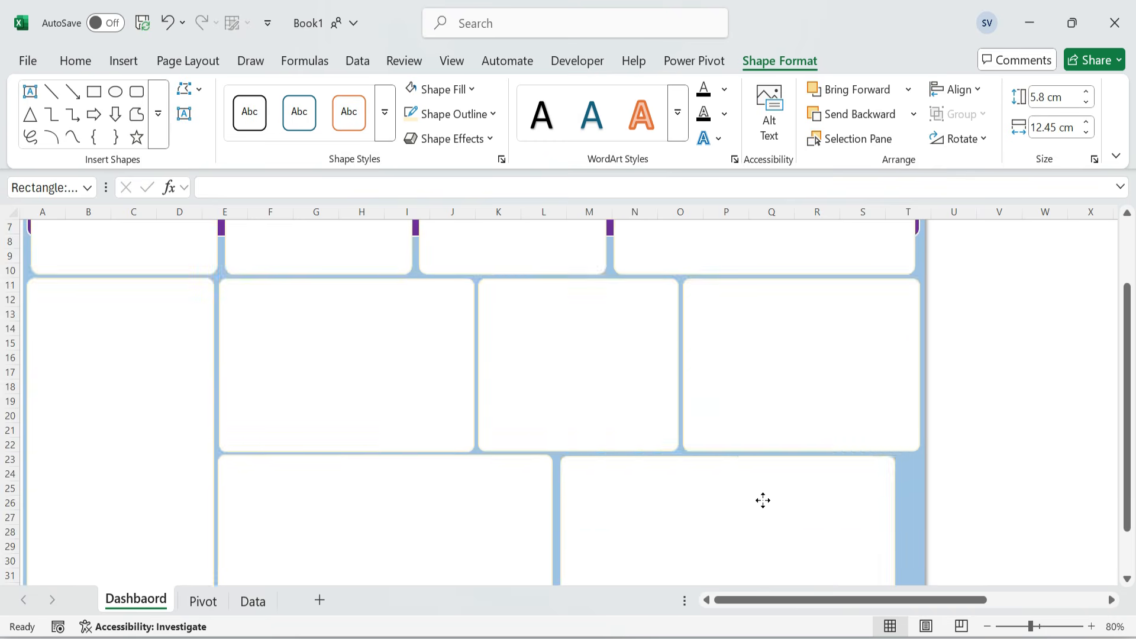
scroll(761, 499, down, 2)
click(476, 473)
click(722, 450)
drag(891, 451, 921, 450)
scroll(558, 432, up, 5)
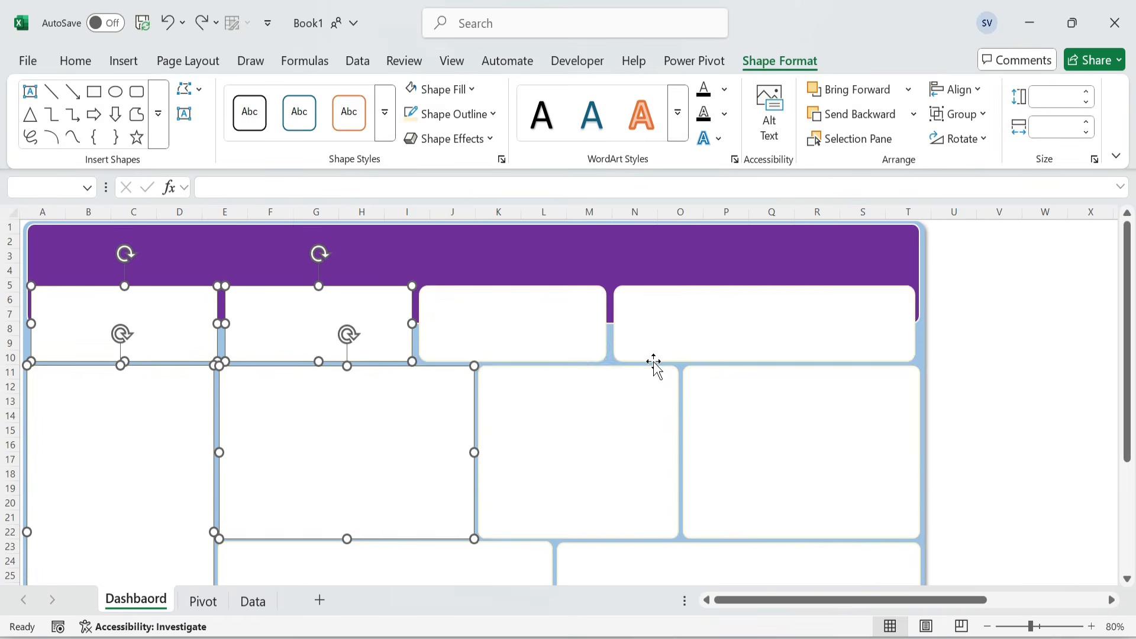
key(Escape)
scroll(401, 448, down, 5)
click(578, 406)
click(414, 518)
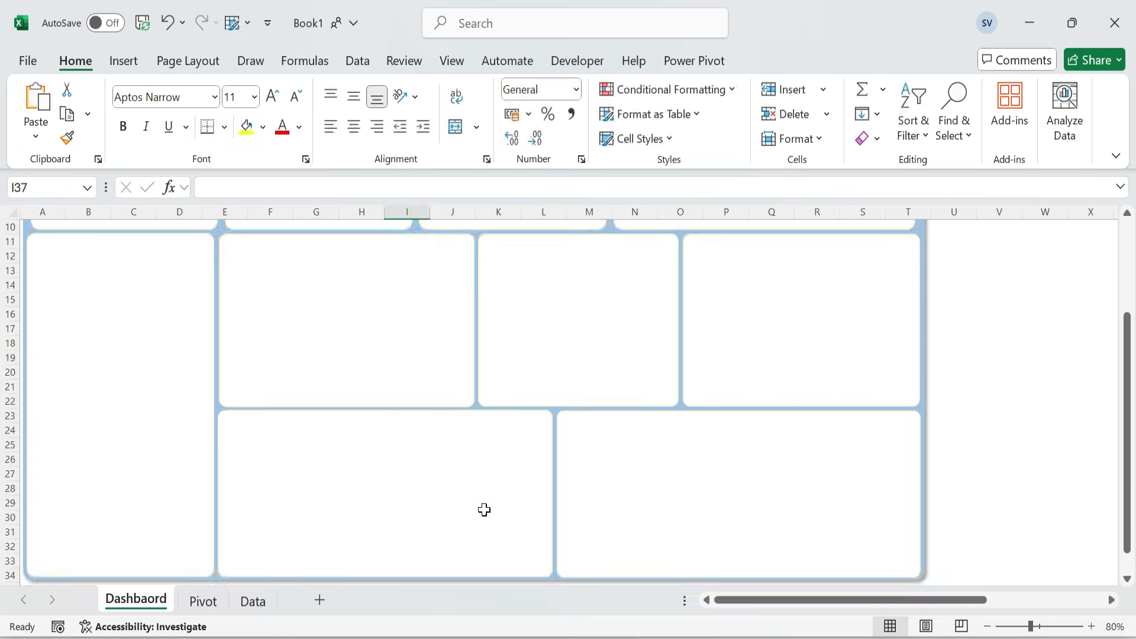
- Examine the prepared icon set in columns Y to AH and the stock icon library
scroll(1070, 365, up, 5)
scroll(882, 402, right, 5)
scroll(931, 452, right, 2)
drag(520, 459, 919, 236)
click(952, 299)
drag(499, 227, 929, 462)
click(124, 60)
click(264, 110)
click(332, 181)
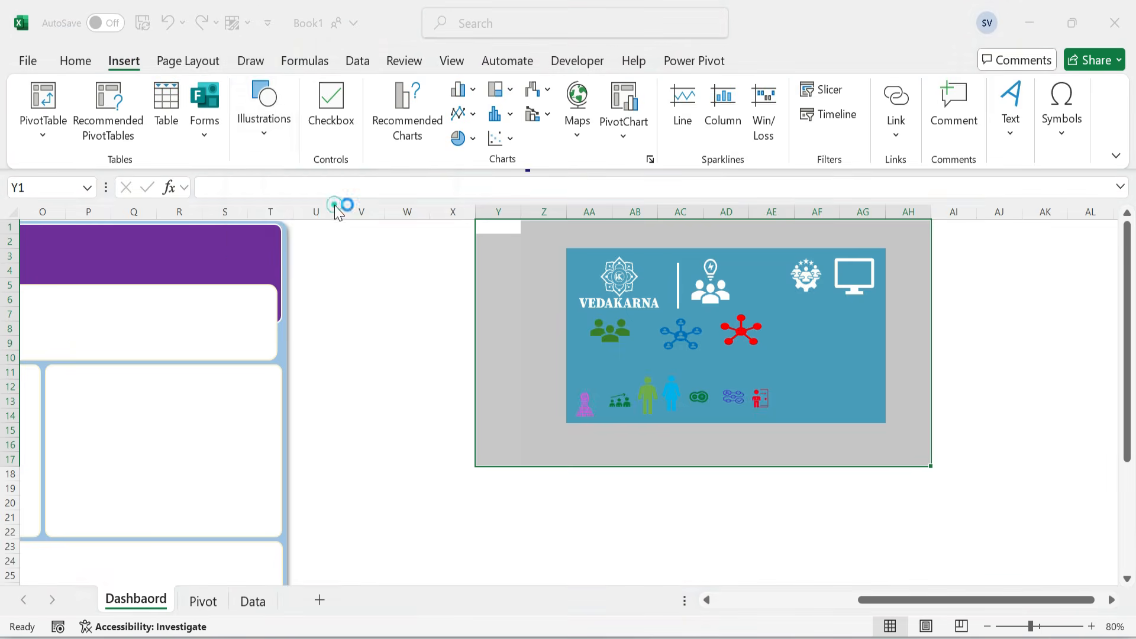
click(932, 540)
- Move the VEDAKARNA logo, divider line, and white people, gear and monitor icons from the icon set onto the dashboard's purple banner
click(619, 284)
ctrl+click(712, 297)
ctrl+click(806, 274)
ctrl+click(854, 275)
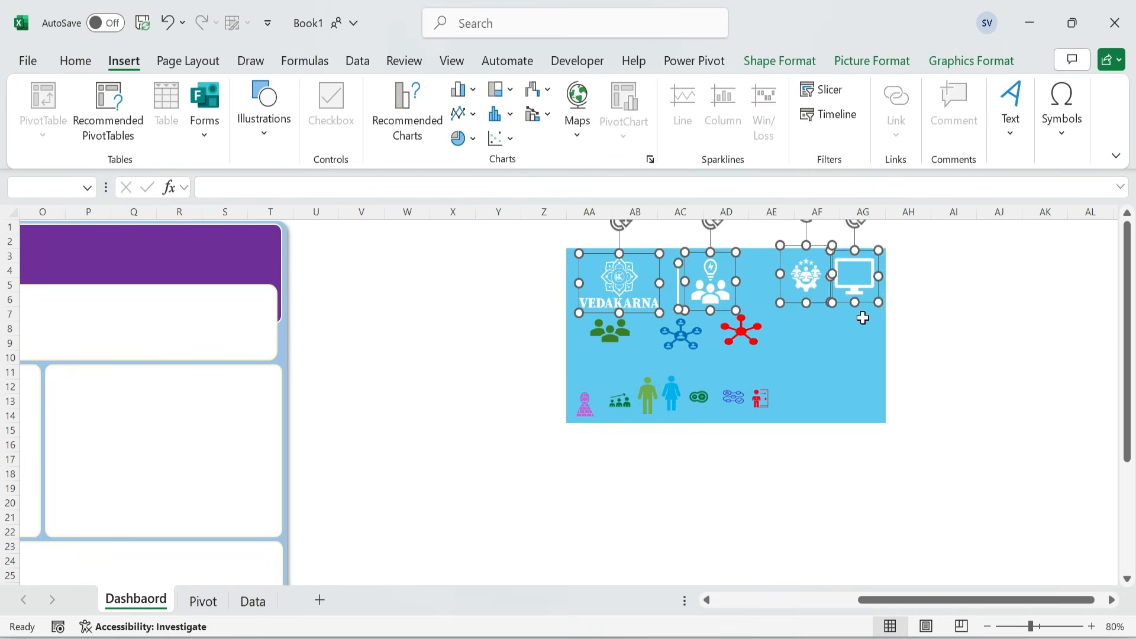
key(ctrl+x)
key(ctrl+Home)
key(ctrl+v)
- Move the monitor and gear icons to the right end of the purple banner
click(346, 255)
click(305, 271)
drag(305, 271, 894, 266)
click(254, 255)
drag(254, 254, 844, 270)
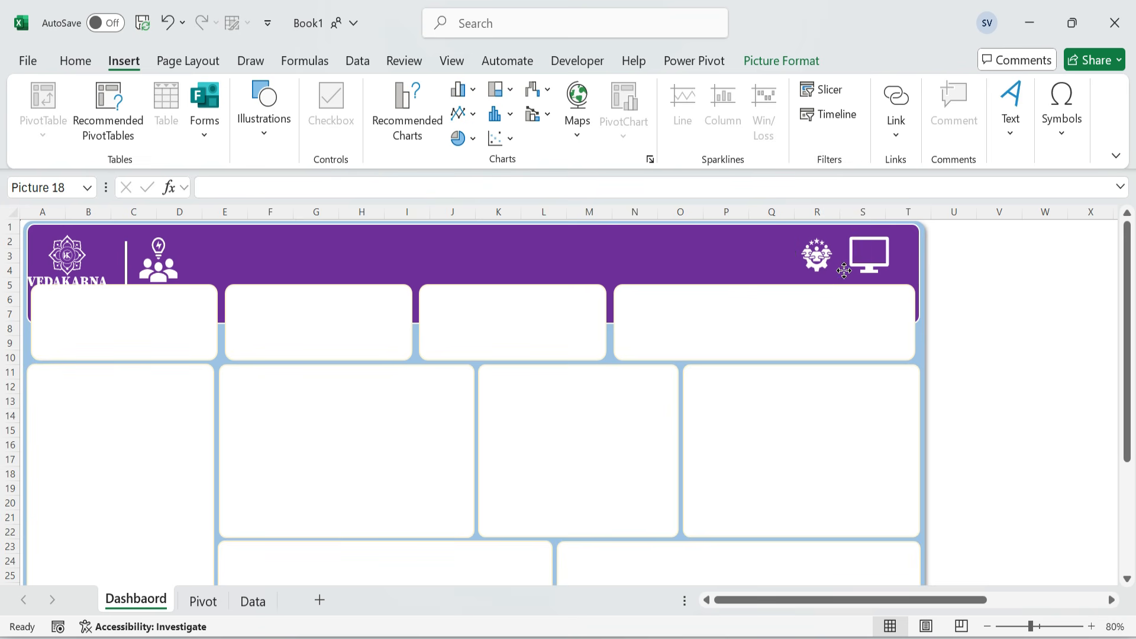
- Arrange the VEDAKARNA logo, divider line and people icon side by side at the banner's left end
click(74, 255)
drag(74, 255, 84, 249)
click(126, 266)
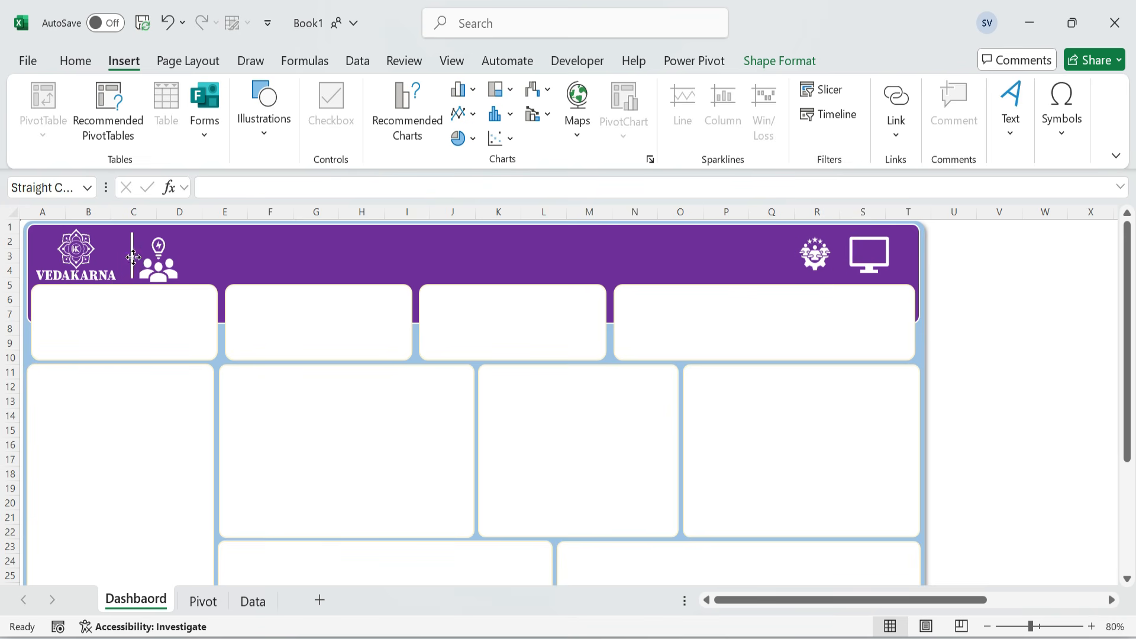
click(147, 266)
drag(158, 267, 167, 270)
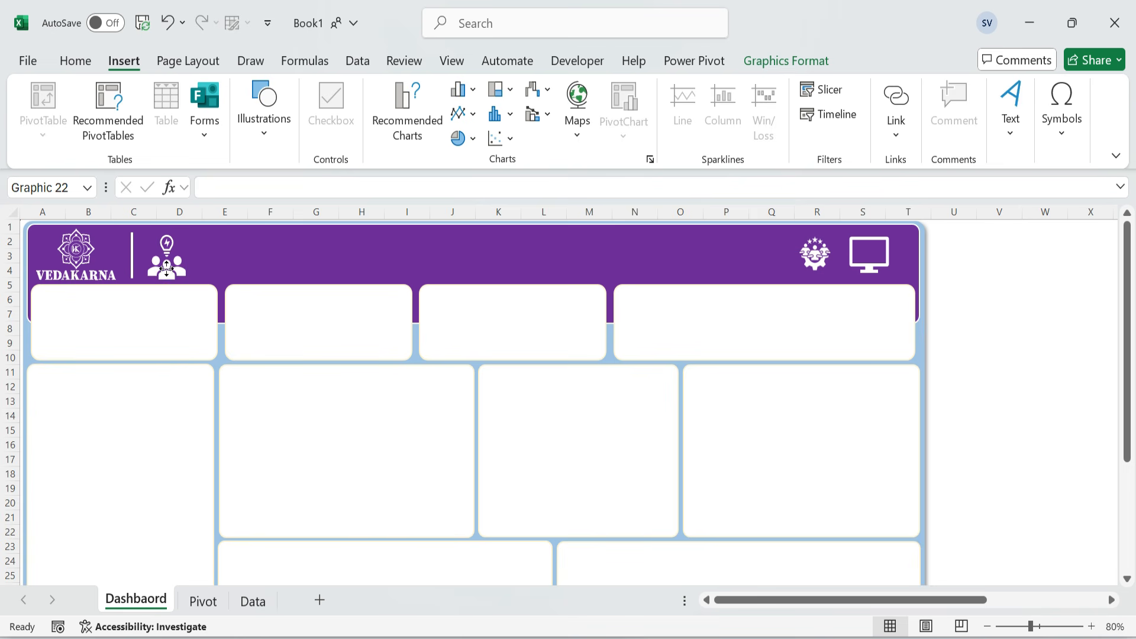
- Add a text box about 1.3 cm high and 18.7 cm wide in the banner reading "EMPLOYEE WORKFORCE DASHBOARD"
click(264, 266)
click(264, 110)
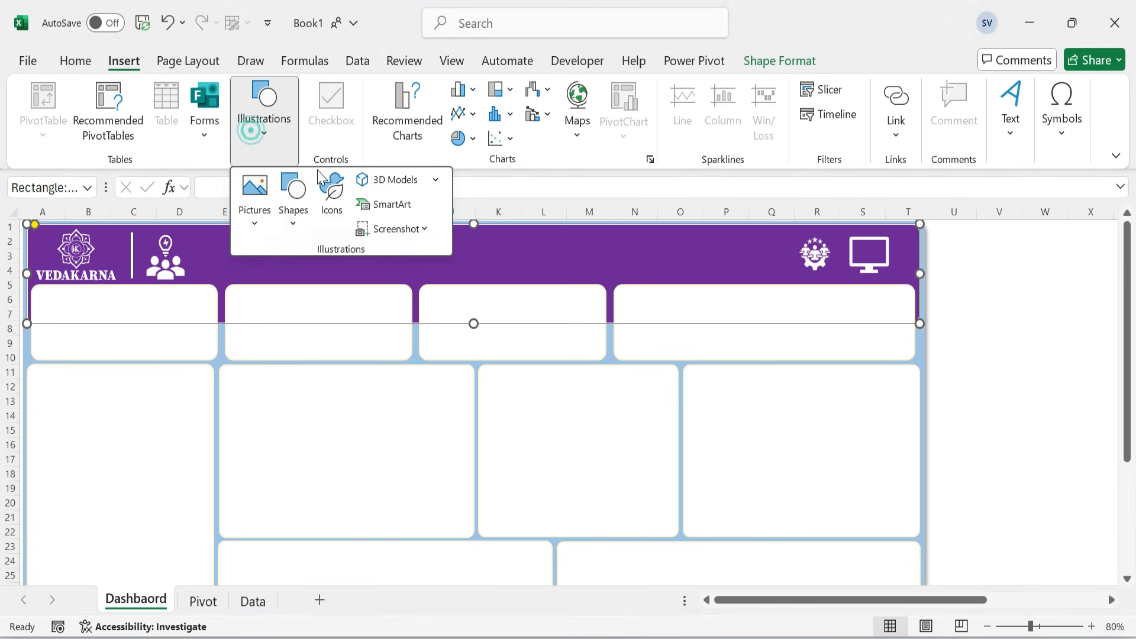
click(295, 198)
click(286, 279)
drag(220, 242, 721, 279)
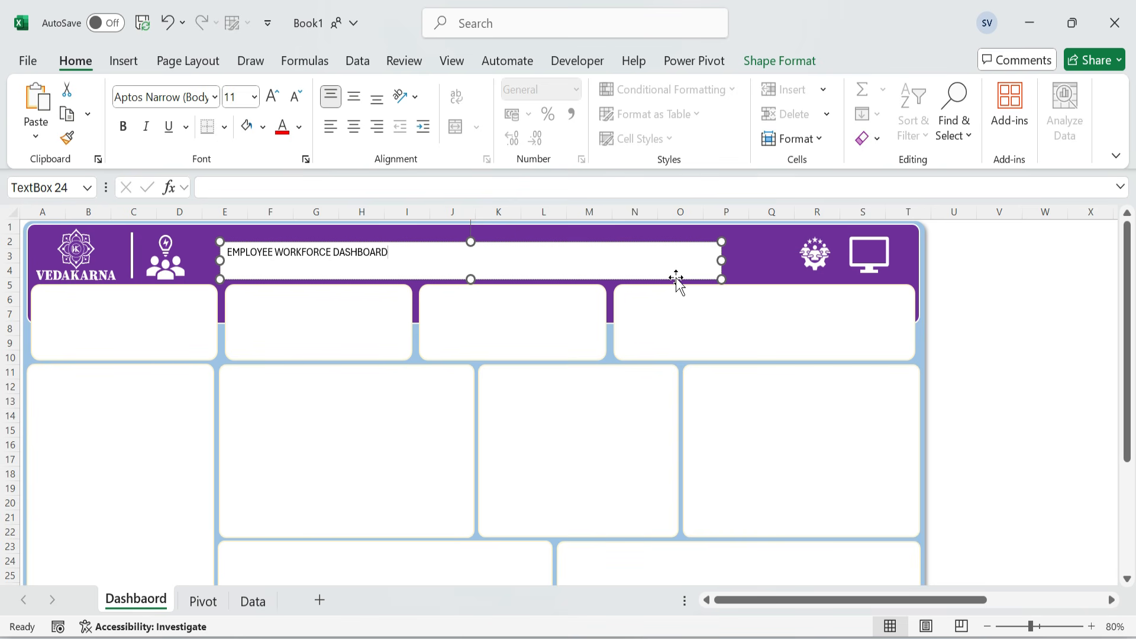
- Format the banner title text as Calibri, white, bold, size 36
key(ctrl+a)
click(214, 97)
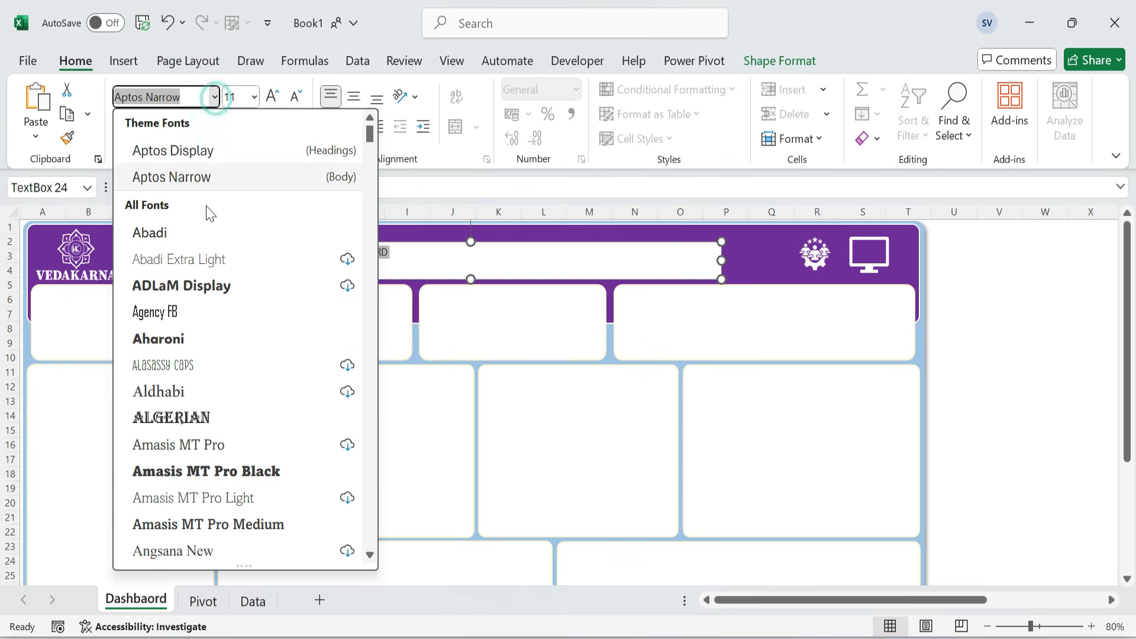
text(Calibri)
key(Return)
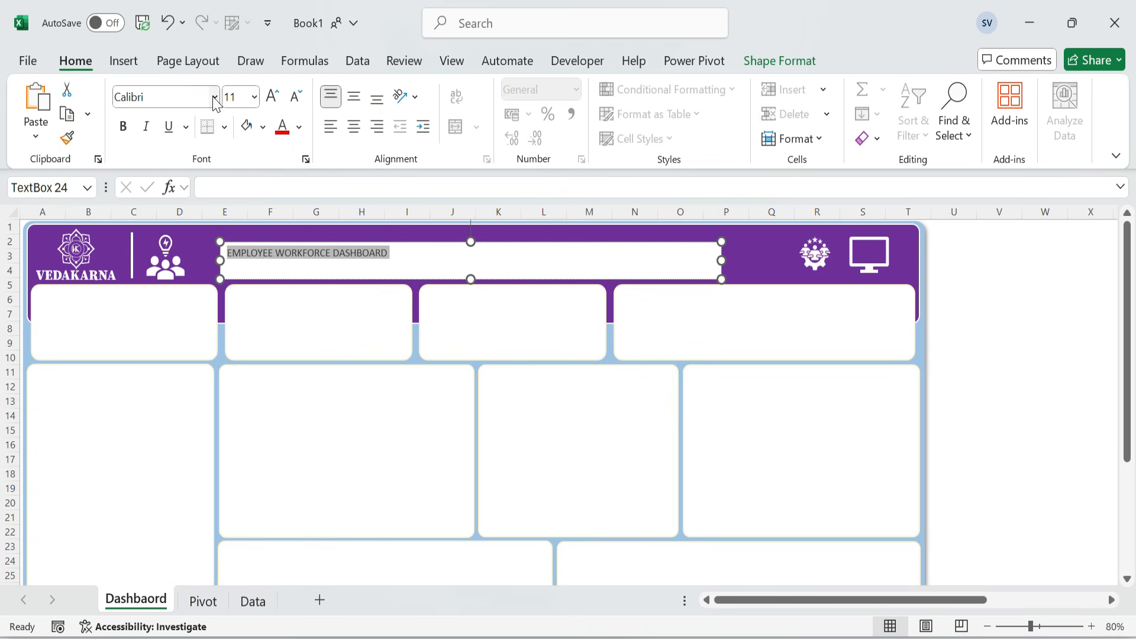
click(300, 127)
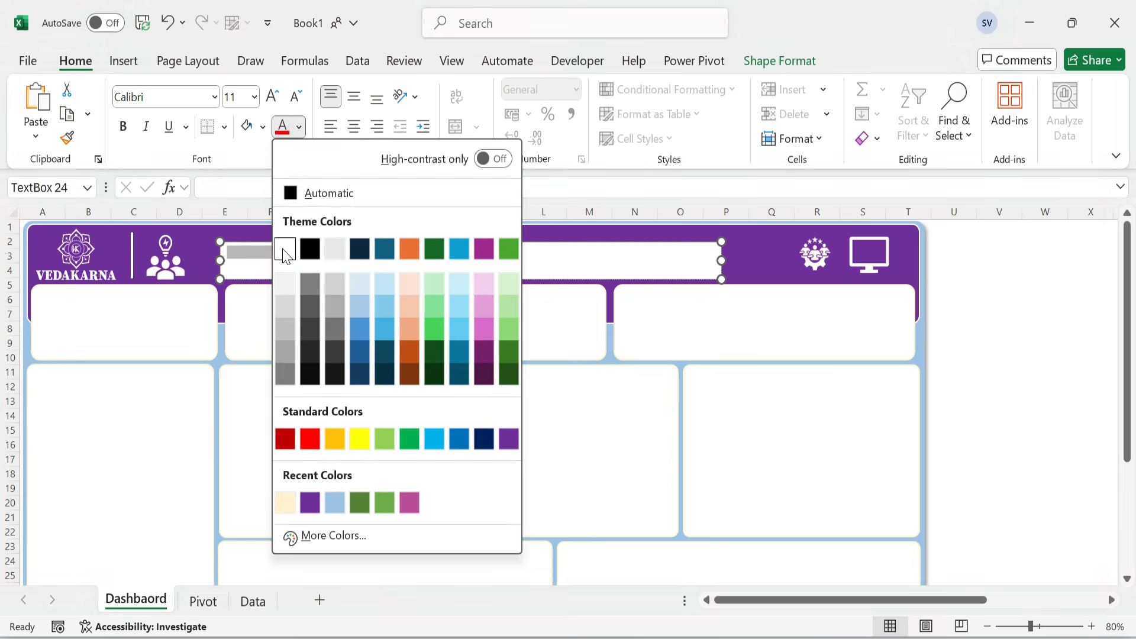
click(285, 251)
click(122, 126)
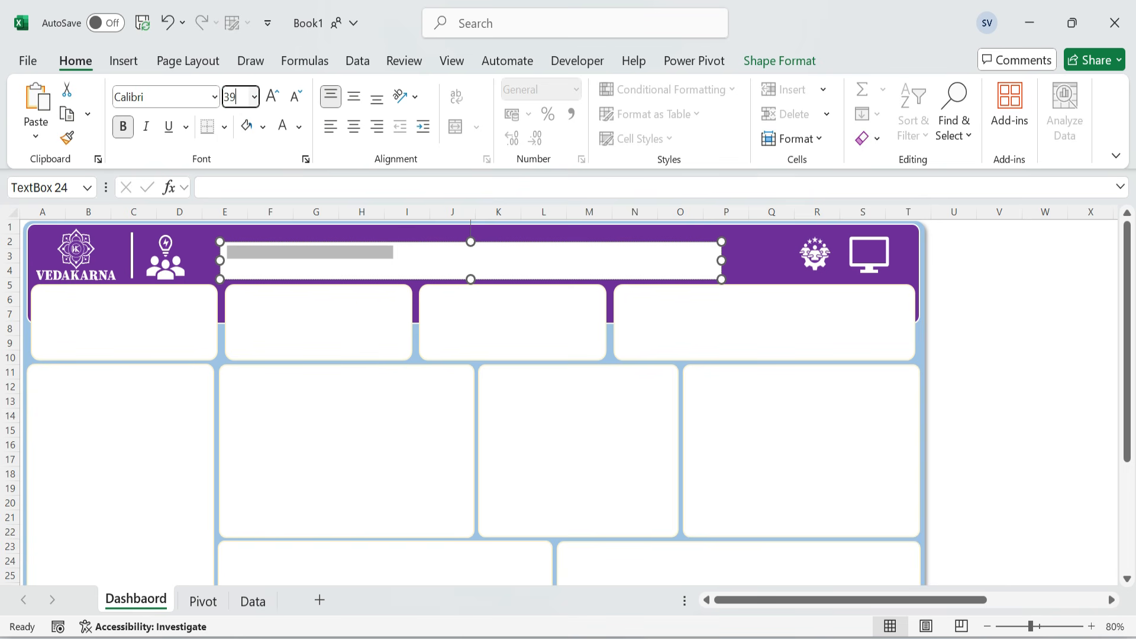
text(36)
key(Return)
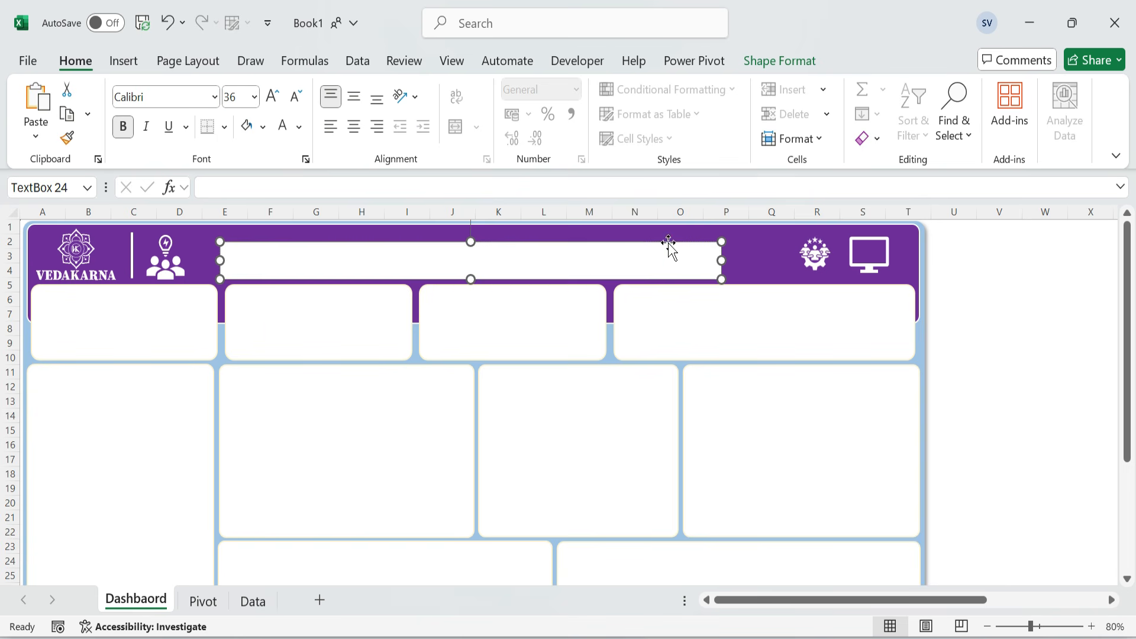
- Remove the title text box's fill and outline
click(769, 61)
click(472, 88)
click(495, 506)
click(495, 114)
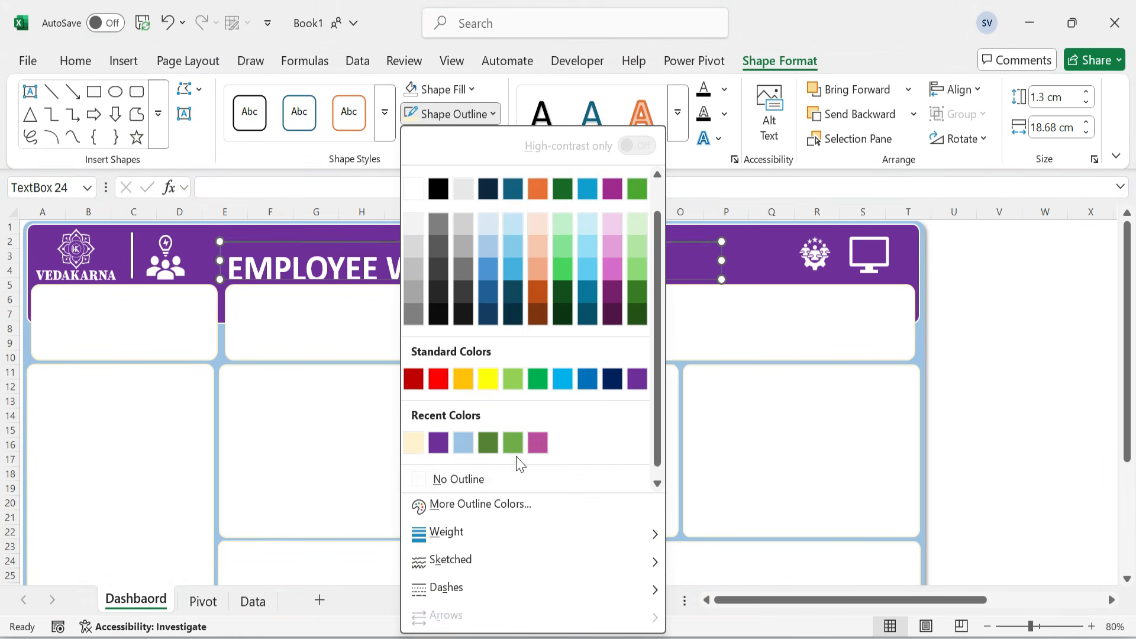
click(441, 477)
- Enlarge the title text box to fit its text, position it beside the people icon, and deselect it
drag(732, 269, 807, 253)
drag(515, 266, 489, 271)
click(76, 61)
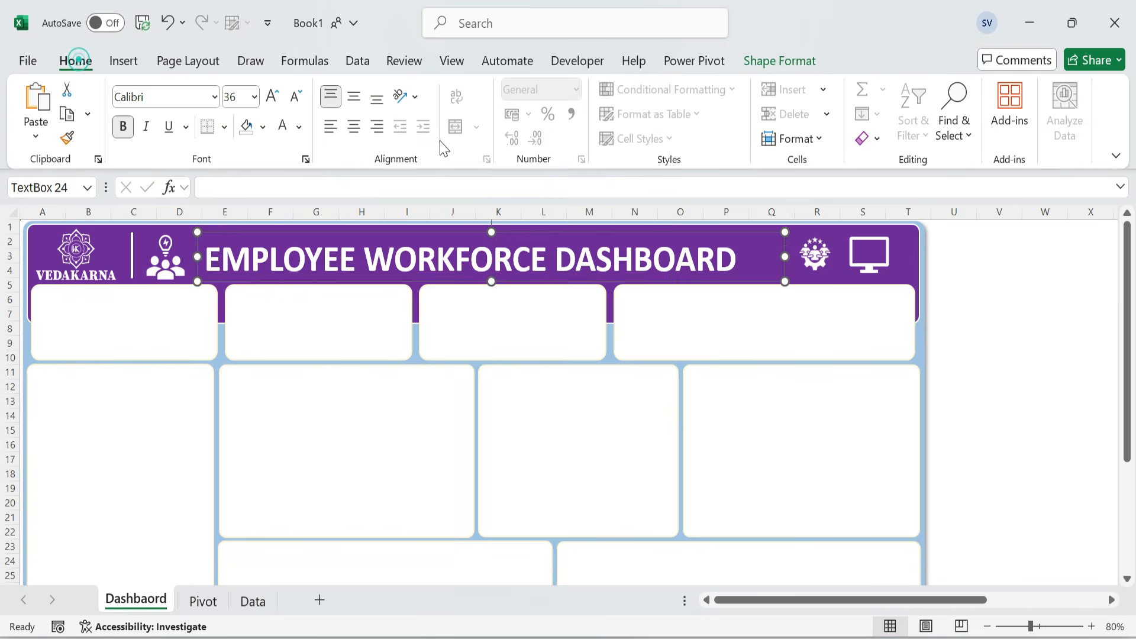
key(Left)
key(Left)
key(Left)
key(Left)
key(Up)
key(Up)
key(Escape)
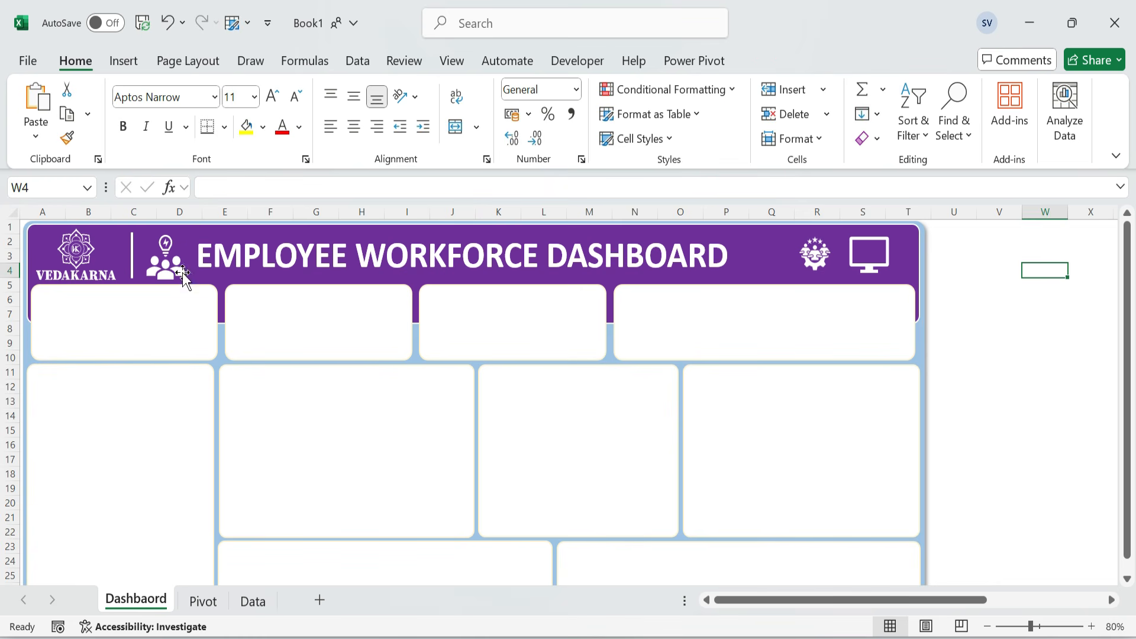
- Shrink the VEDAKARNA logo slightly within the banner and deselect it
click(91, 248)
drag(112, 274, 279, 301)
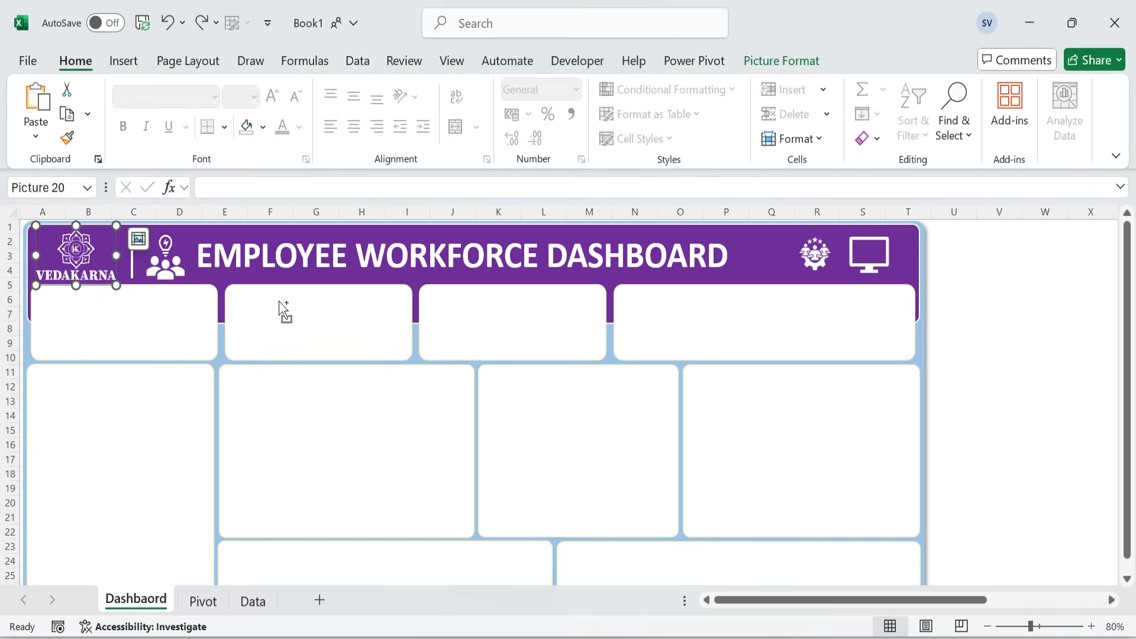
click(1027, 304)
- Draw a text box about 4.9 cm wide and 0.68 cm high in the upper part of the first card
click(217, 320)
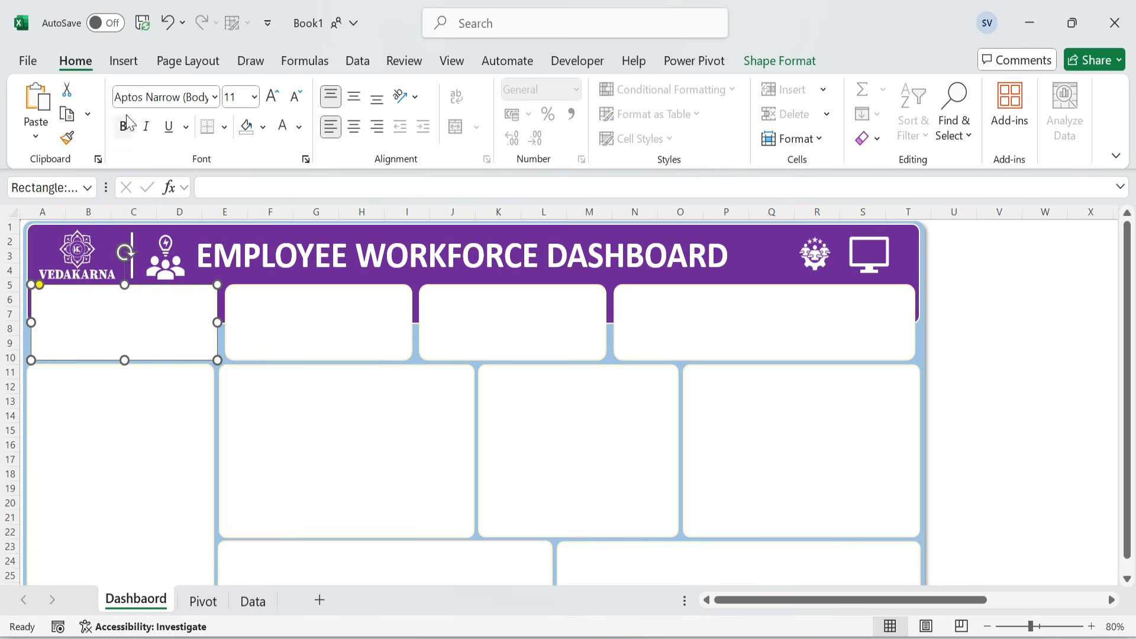
click(124, 61)
click(262, 127)
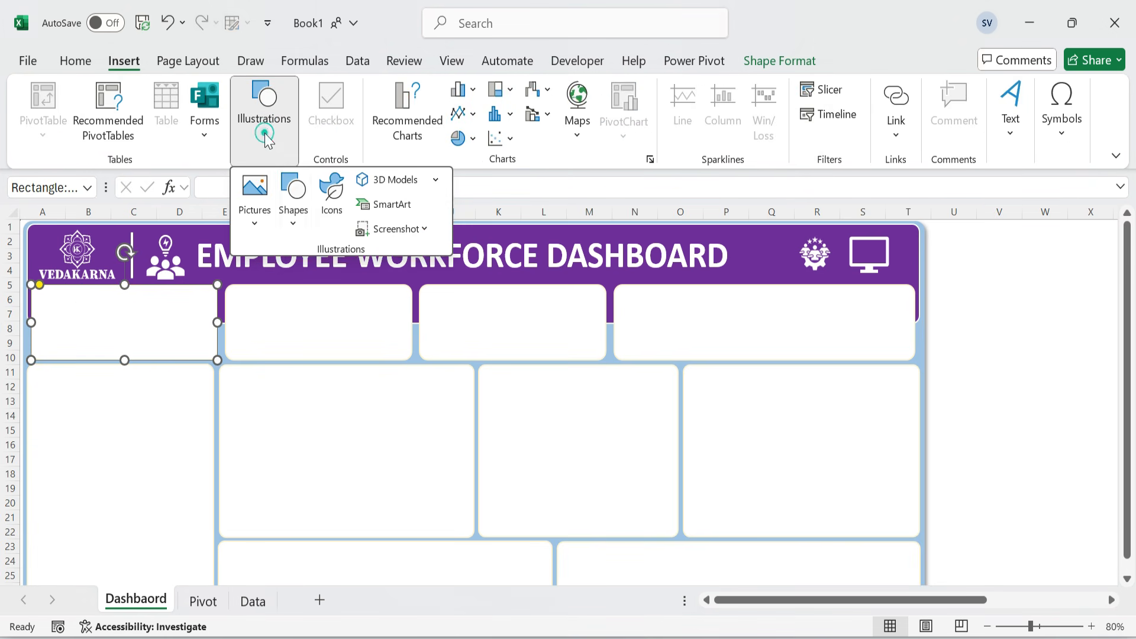
click(294, 225)
click(292, 279)
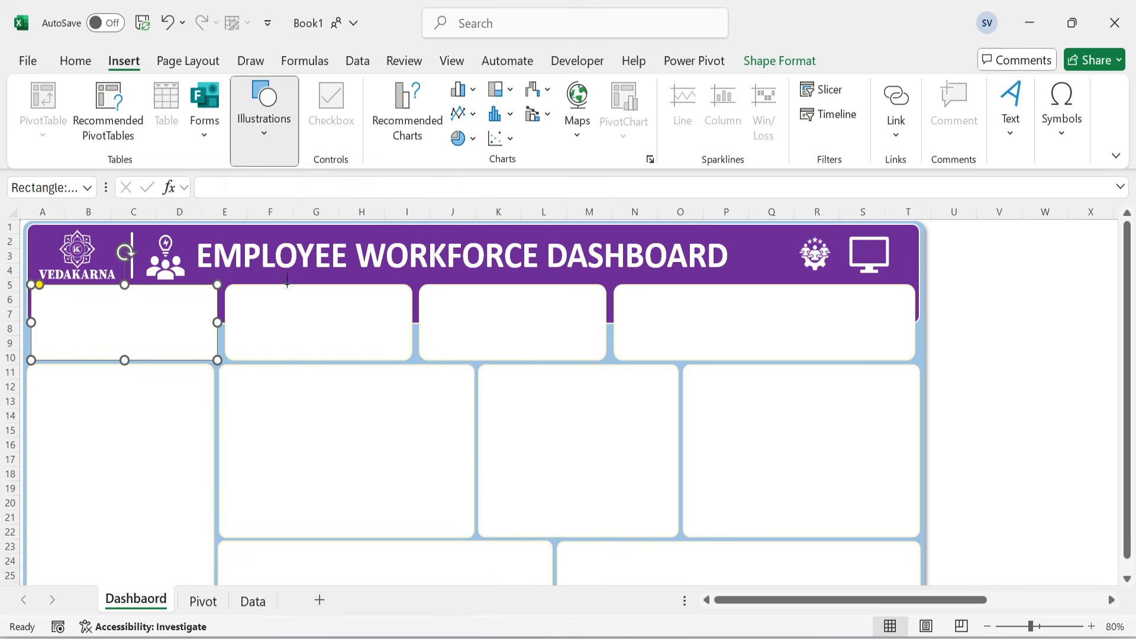
drag(79, 298, 208, 318)
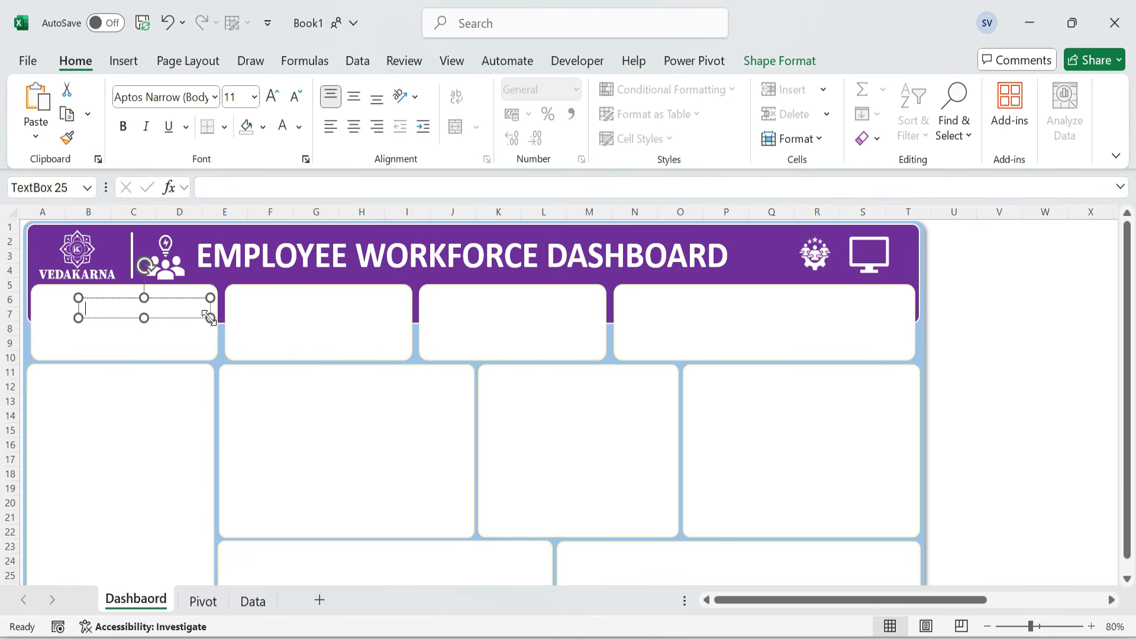
- Remove the fill and outline of the text box in the first card
click(779, 62)
click(471, 89)
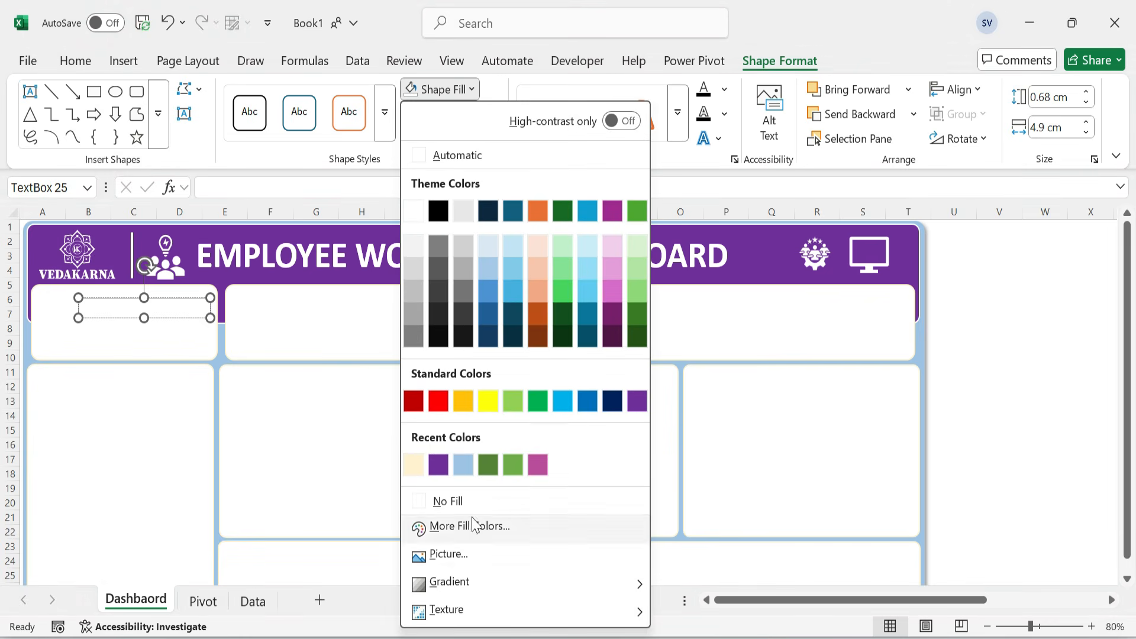
click(448, 501)
click(492, 114)
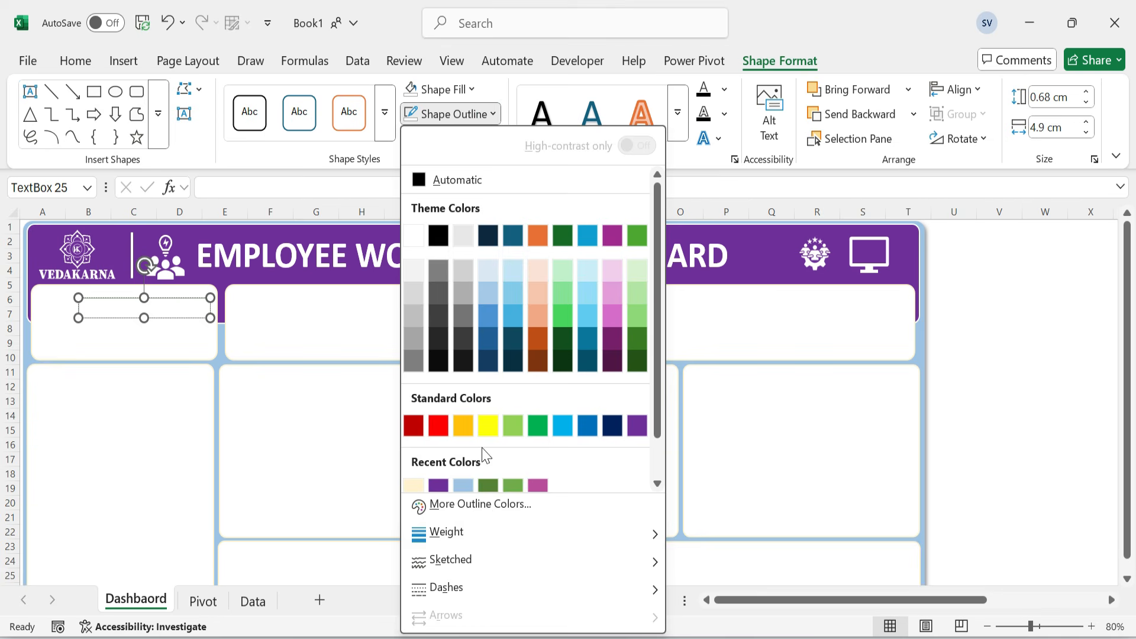
scroll(482, 455, down, 2)
click(447, 479)
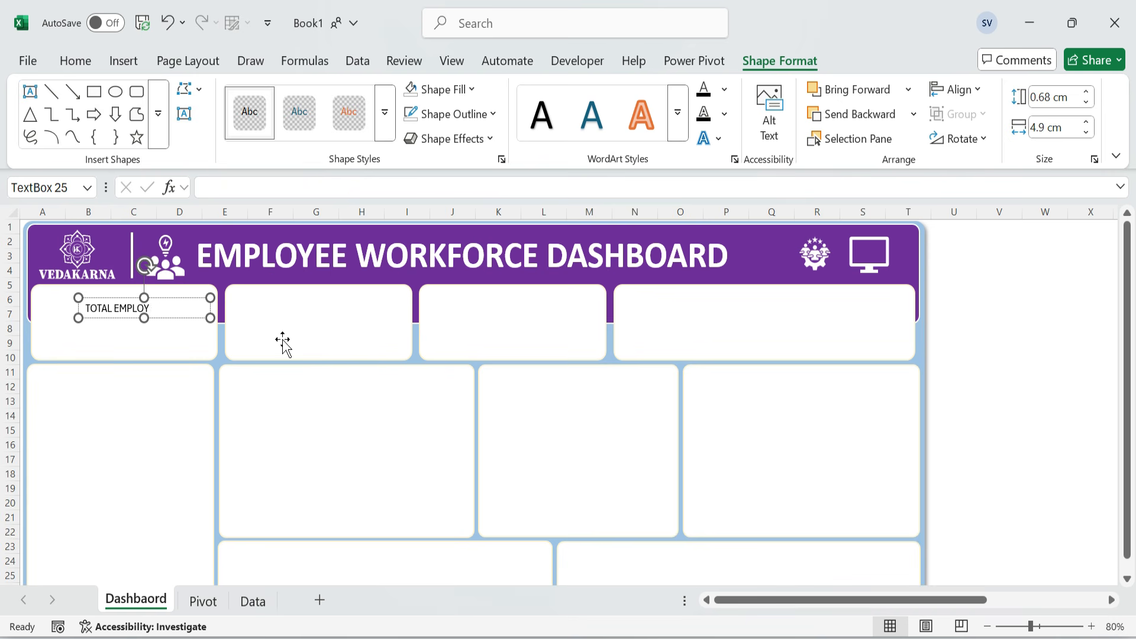
- Label the first card TOTAL EMPLOYEES in Calibri, bold, size 14, middle-aligned, and move the label near the card's upper edge
key(ctrl+a)
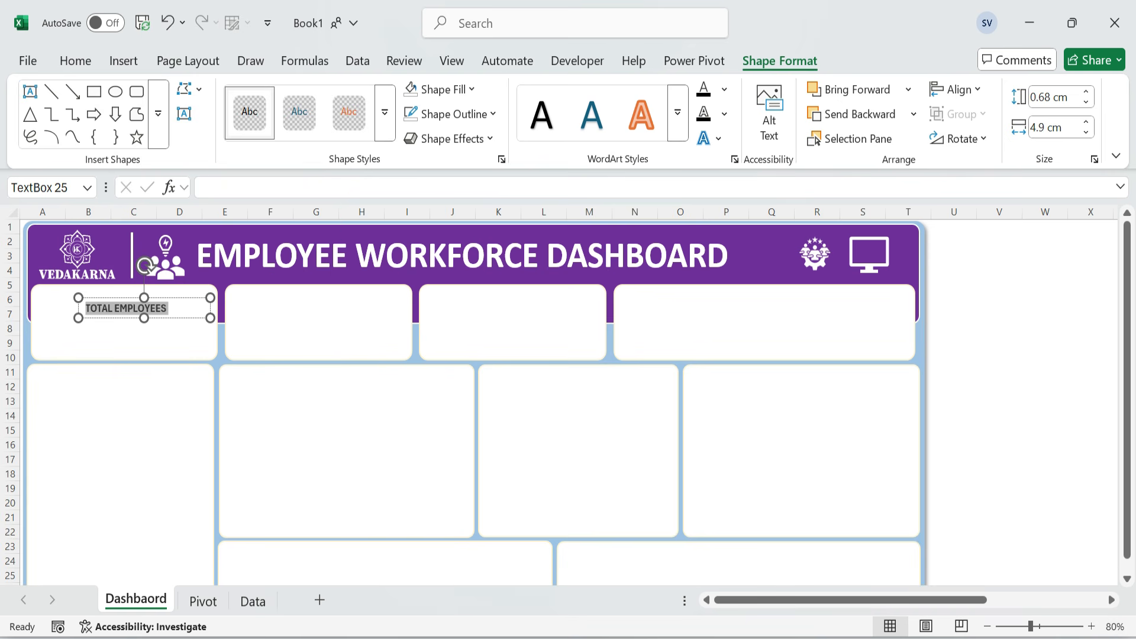
click(76, 62)
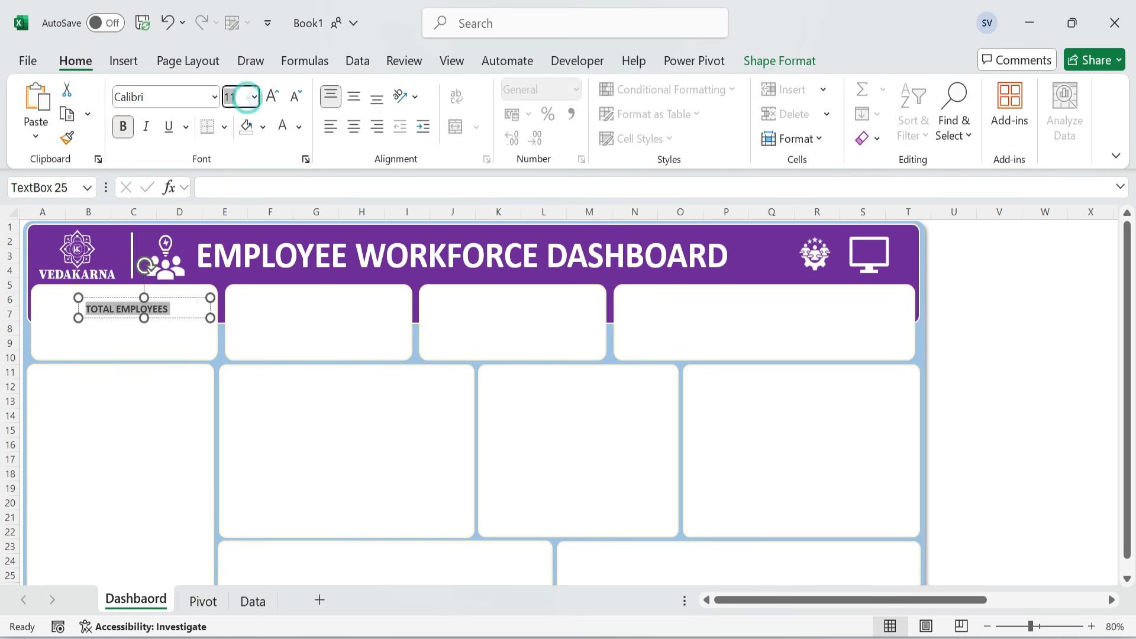
text(14)
key(Return)
mouse_move(165, 317)
mouse_down()
mouse_move(186, 329)
mouse_move(170, 310)
mouse_up()
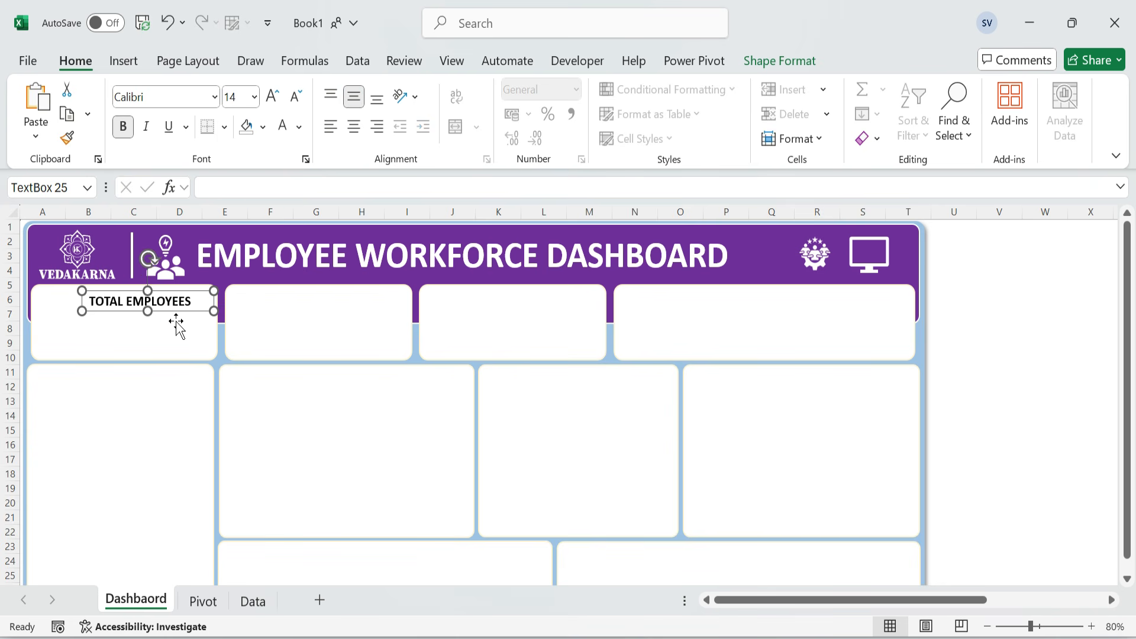
- Copy the TOTAL EMPLOYEES label into the second card and change its text to ACTIVE EMPLOYEES
key(ctrl+c)
click(281, 313)
key(ctrl+v)
drag(328, 303, 383, 306)
double_click(303, 297)
text(a)
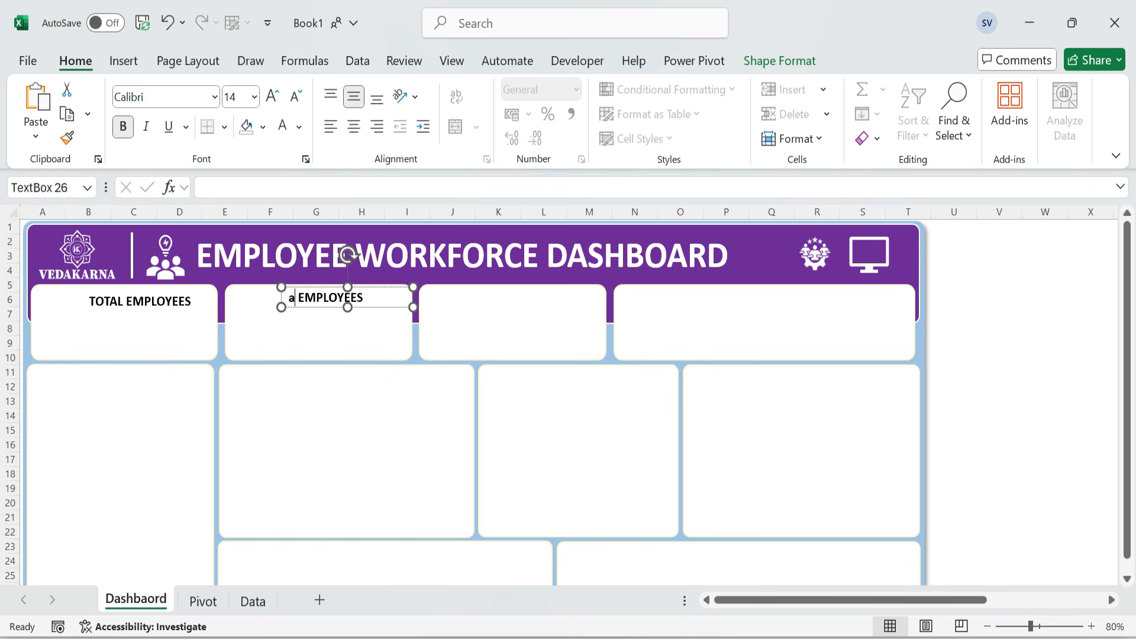
- Place a copy of the label in the third card and change its text to INACTIVE EMPLOYEES
drag(378, 308, 592, 307)
click(510, 299)
text(INACTIVE EMPLOYEES)
click(581, 326)
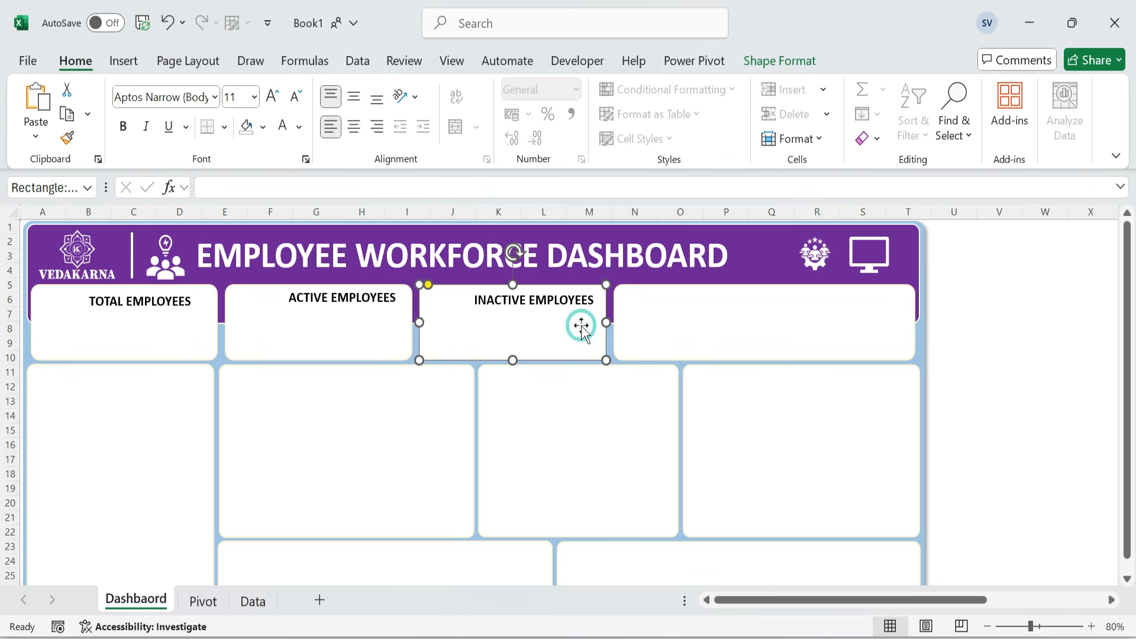
- Nudge the ACTIVE EMPLOYEES label slightly down to line up with the neighbouring card labels
key(Escape)
click(342, 298)
key(Down)
key(Down)
click(132, 323)
- Insert a doughnut chart on the Pivot sheet from the active and inactive summary containing the grand total in B12
click(204, 601)
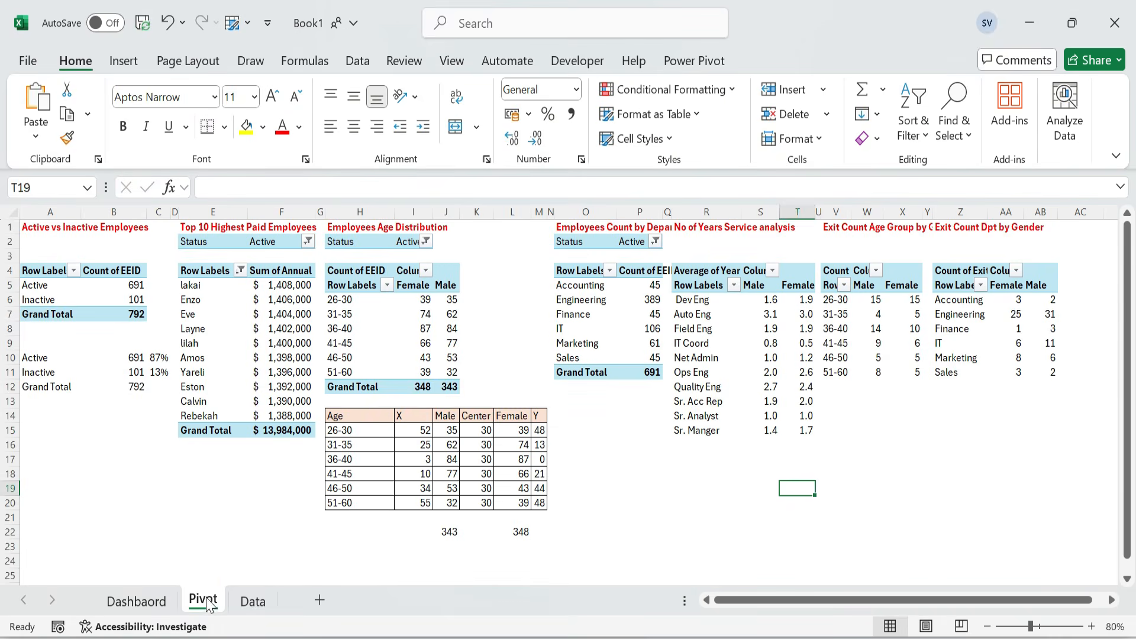
click(126, 476)
click(133, 388)
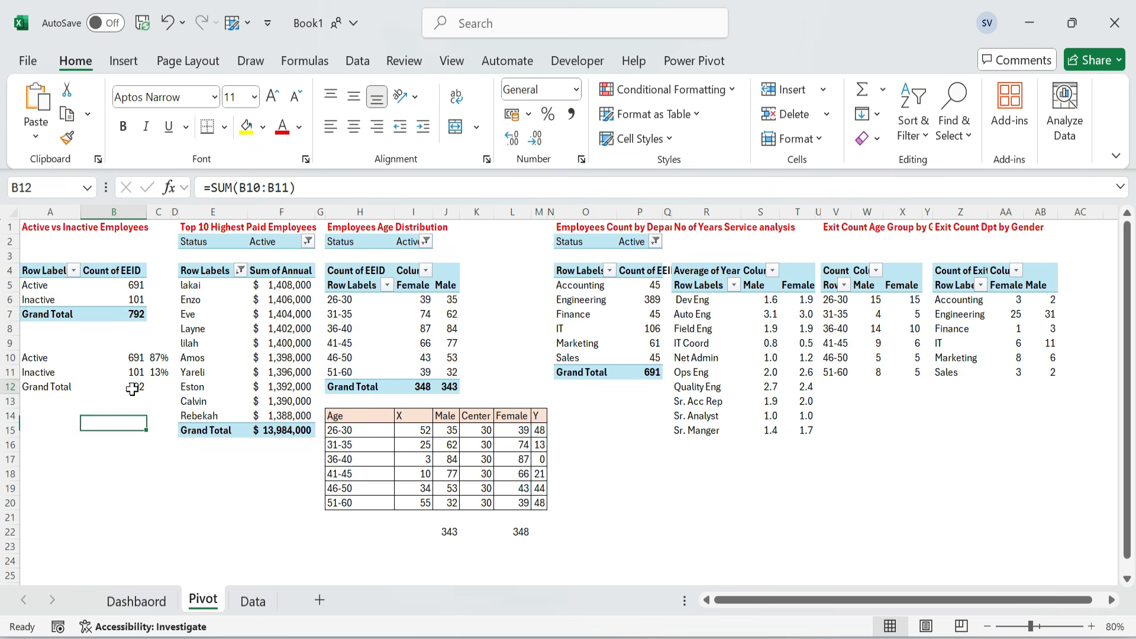
click(123, 61)
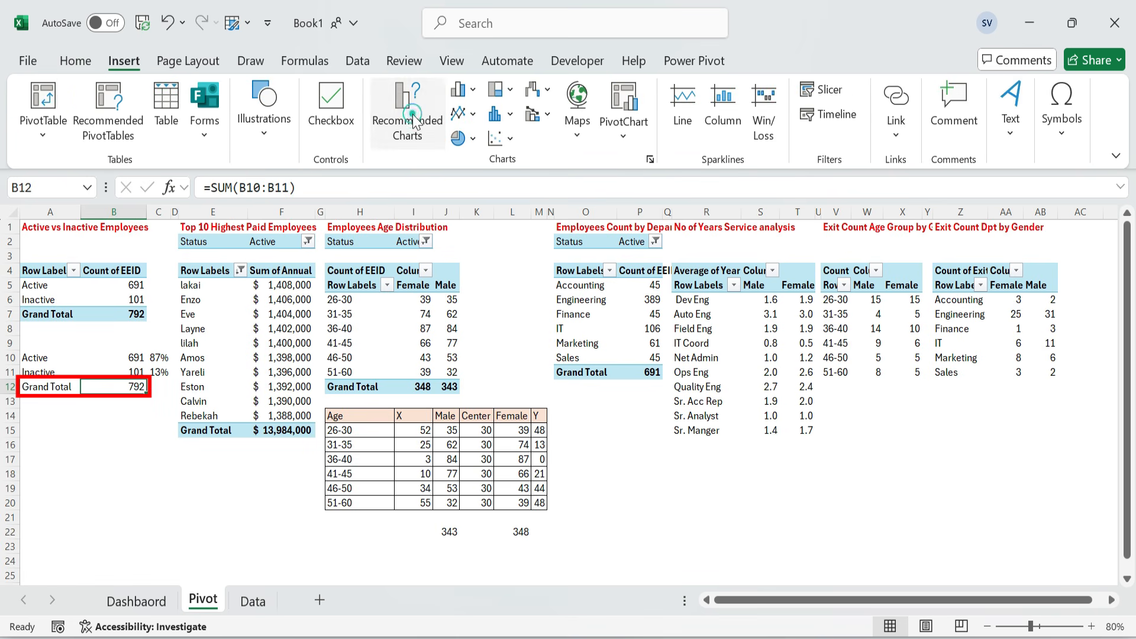
click(408, 118)
click(423, 79)
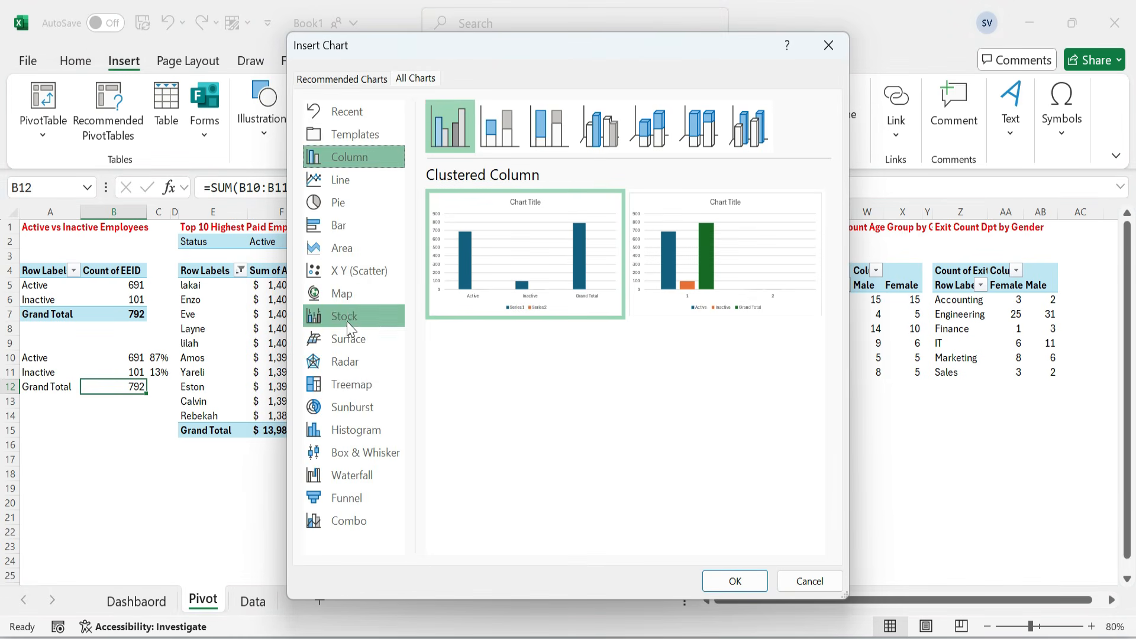
click(341, 203)
click(649, 134)
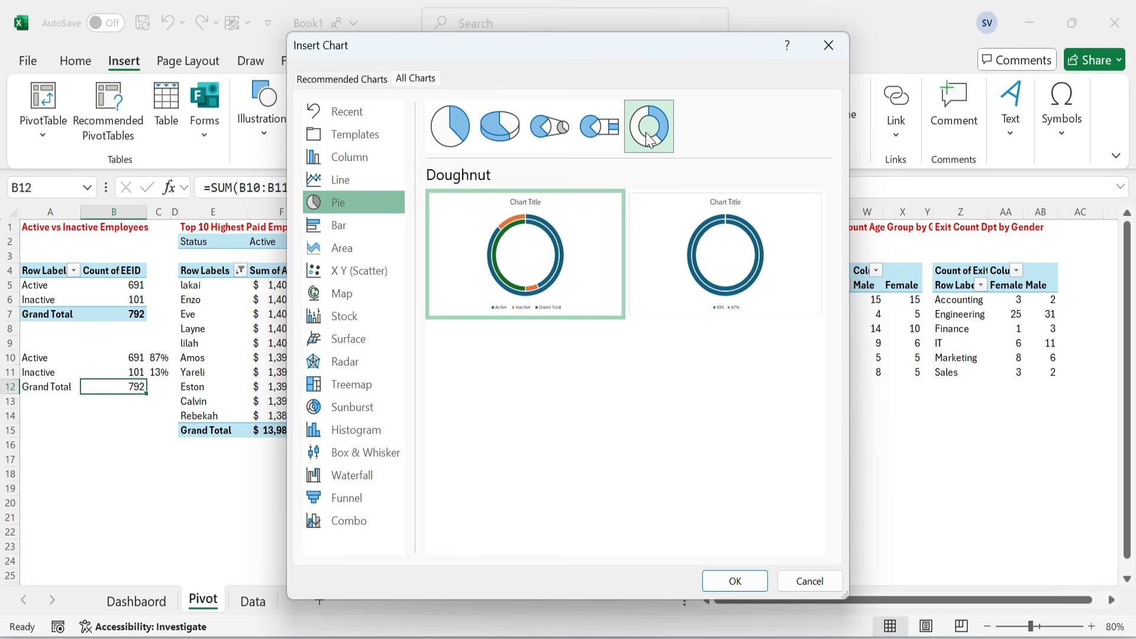
click(734, 581)
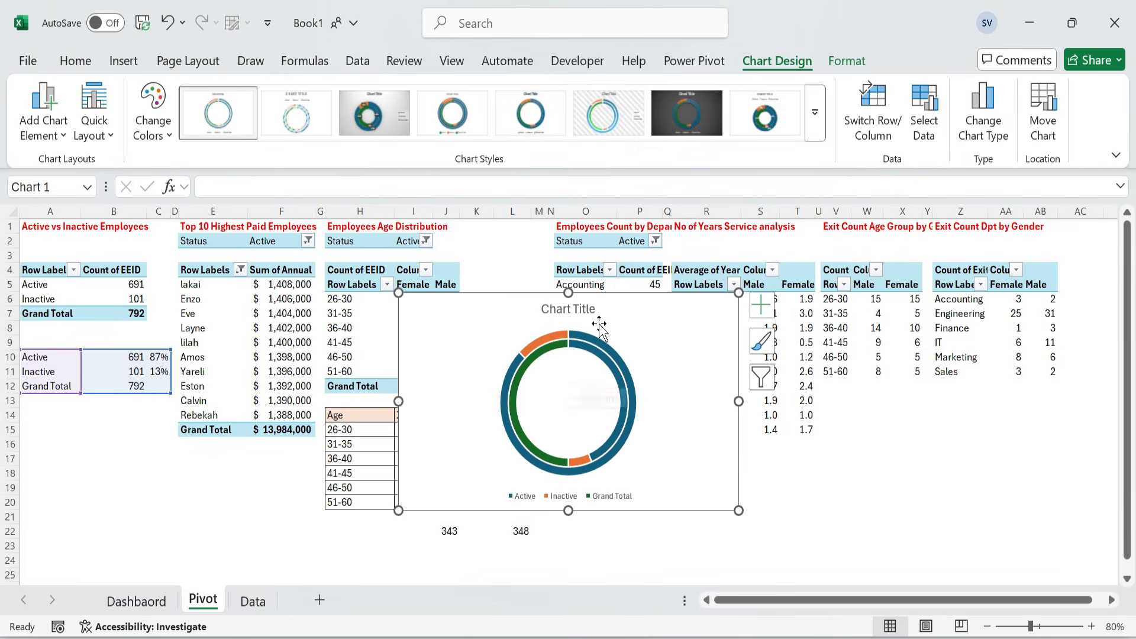
- Change the doughnut chart's data range to only the grand total cell, =Pivot!$B$12
right_click(615, 317)
click(657, 389)
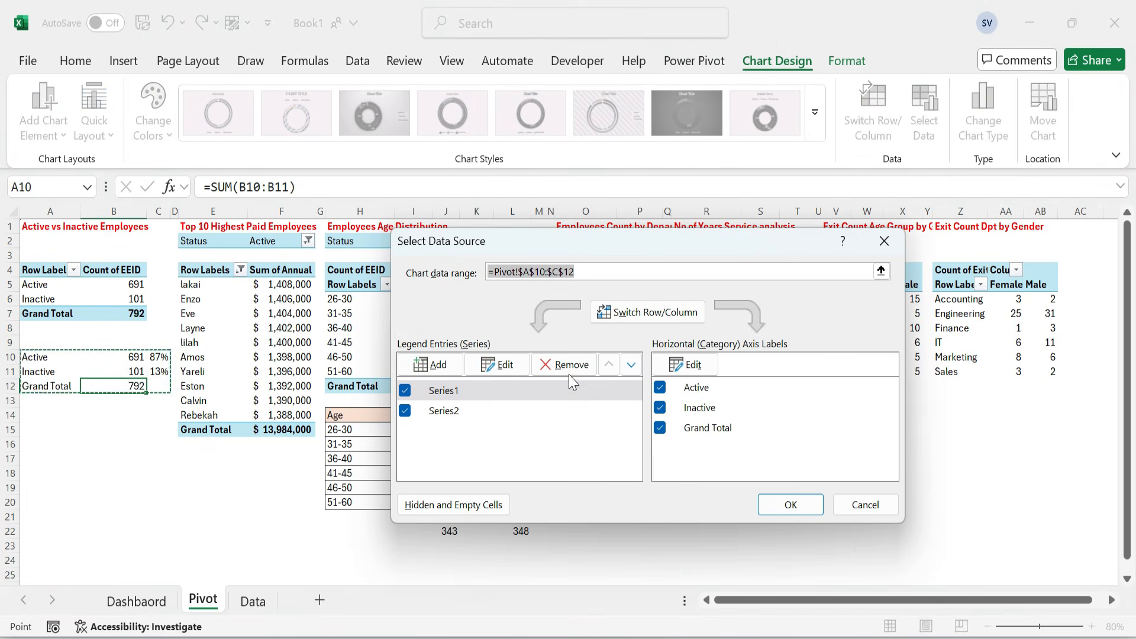
click(881, 270)
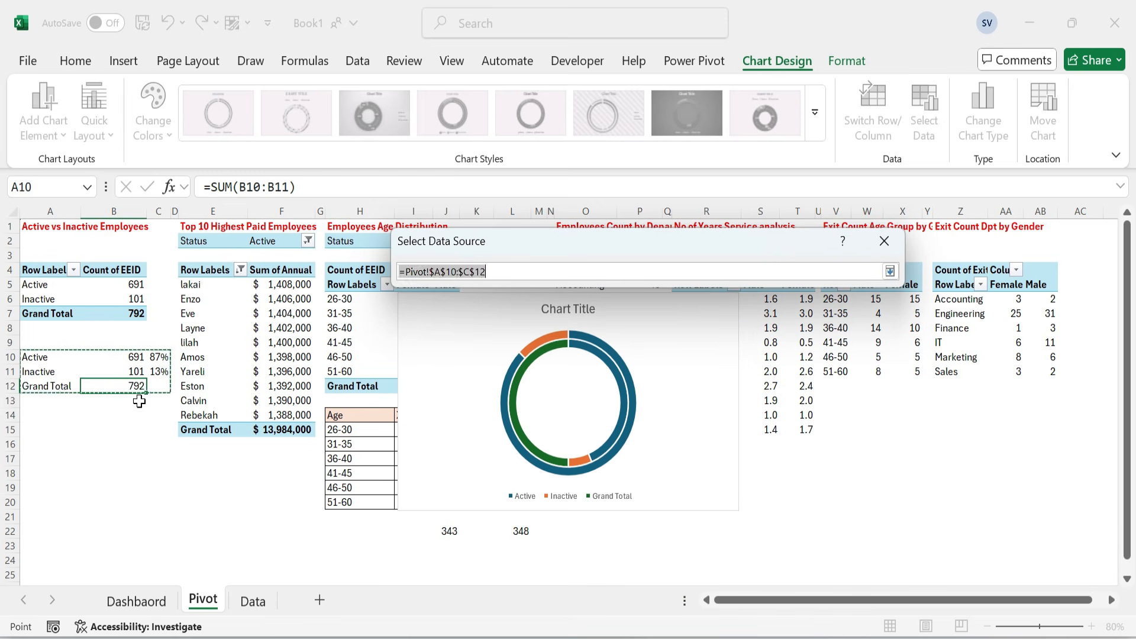
click(112, 429)
click(135, 388)
click(890, 271)
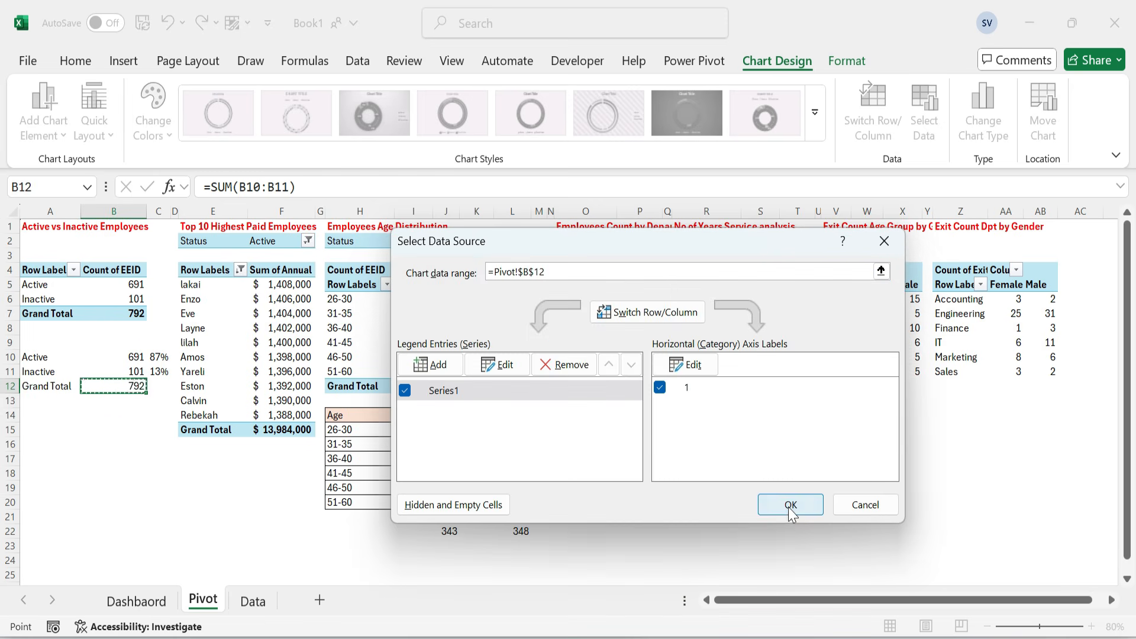
click(788, 504)
- Paste the doughnut chart onto the Dashbaord sheet below the cards
click(136, 601)
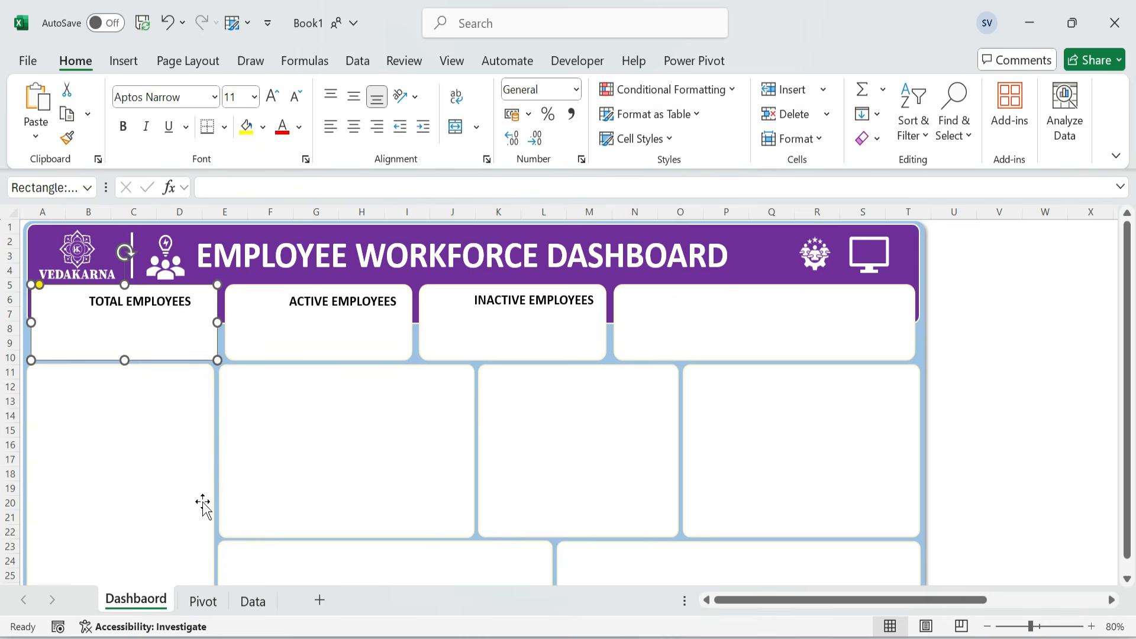
click(278, 403)
key(ctrl+v)
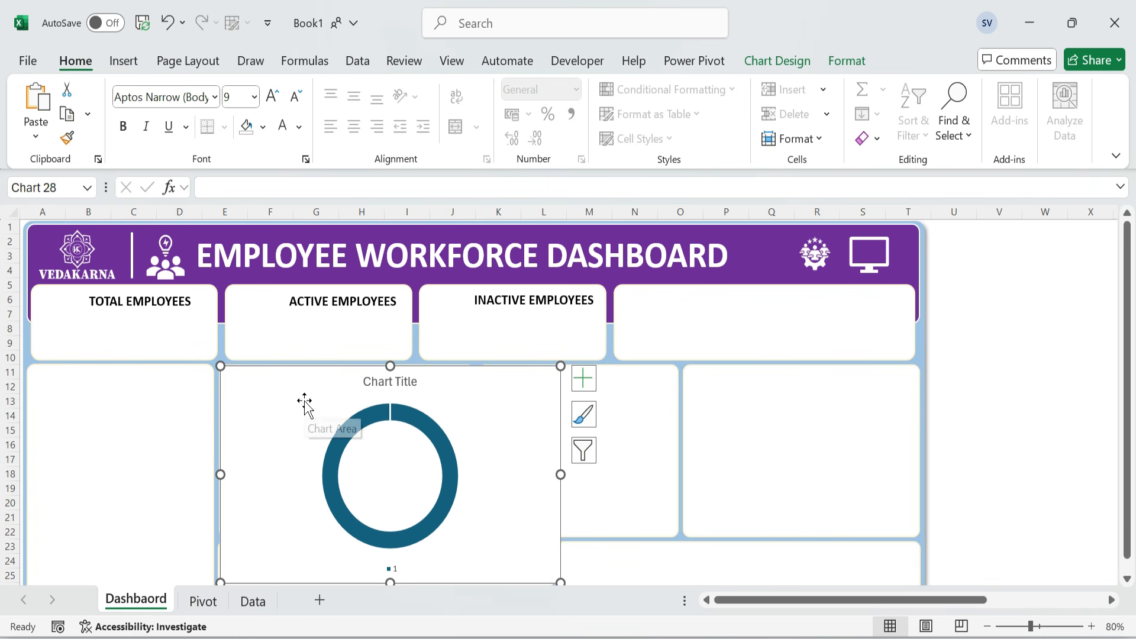
- Delete the doughnut chart's title and legend
click(406, 385)
key(Delete)
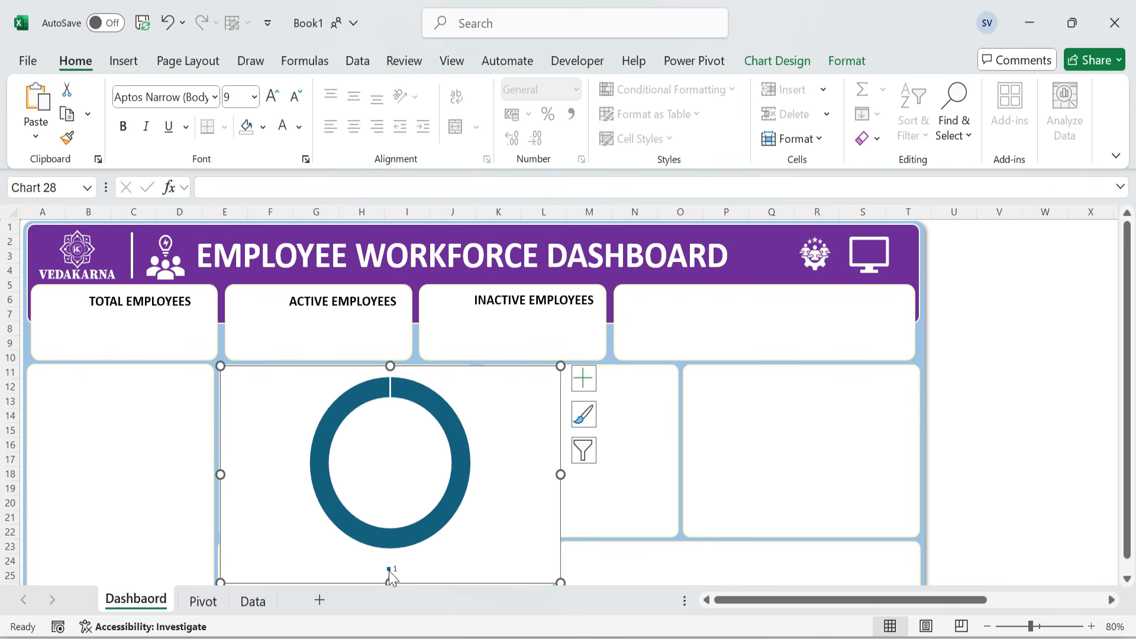
click(389, 568)
key(Delete)
- Fill the doughnut series with the recently used dark green
double_click(437, 409)
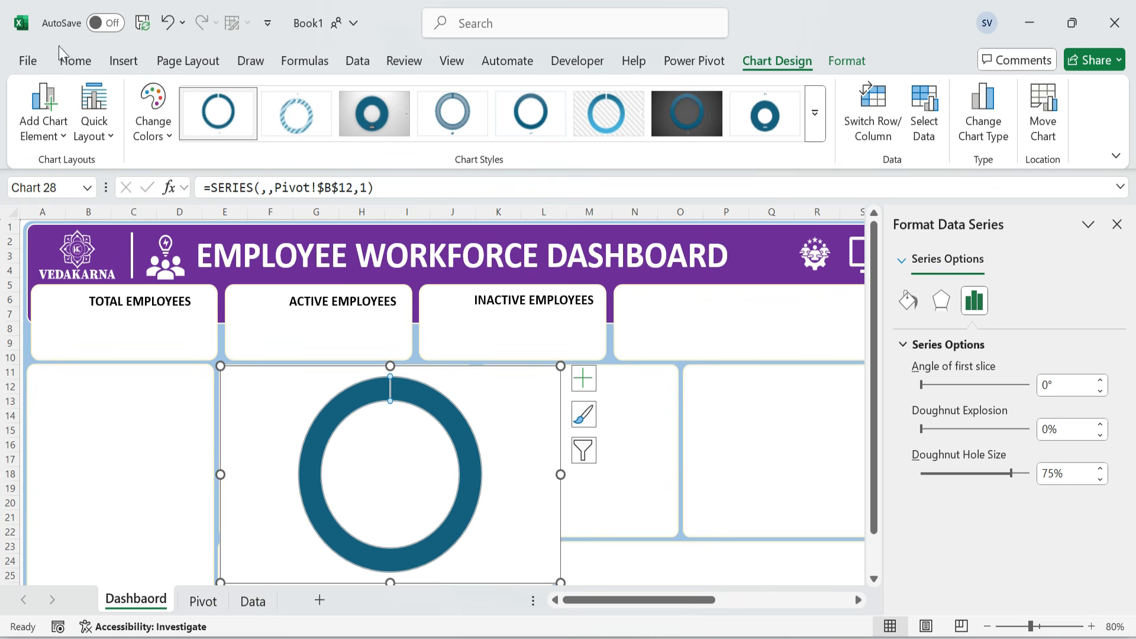
click(69, 58)
click(263, 128)
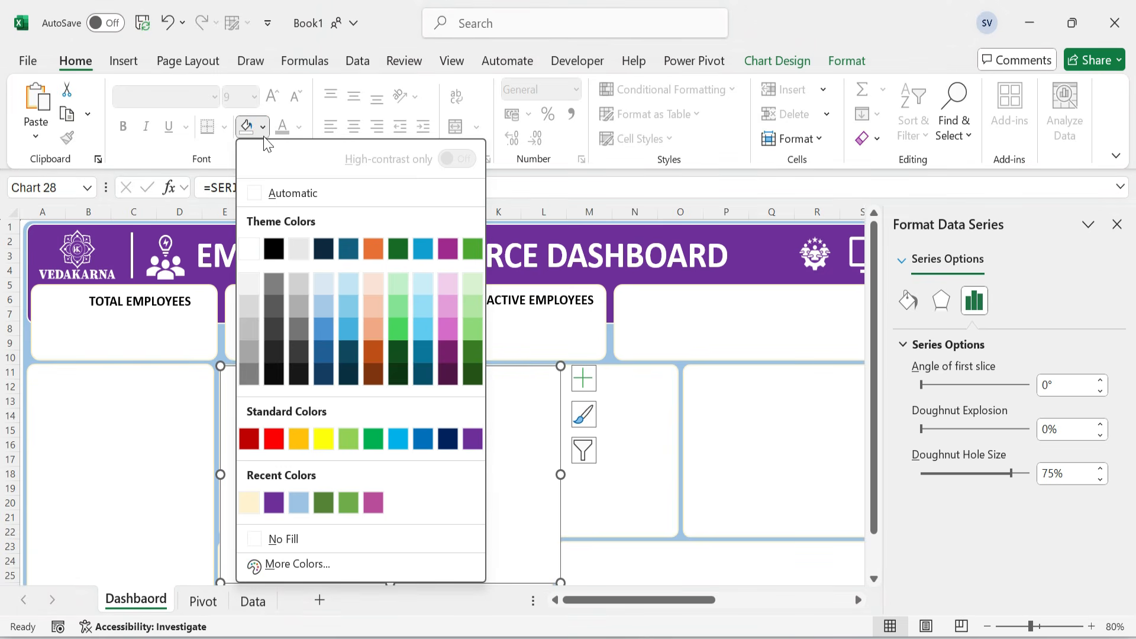
click(329, 507)
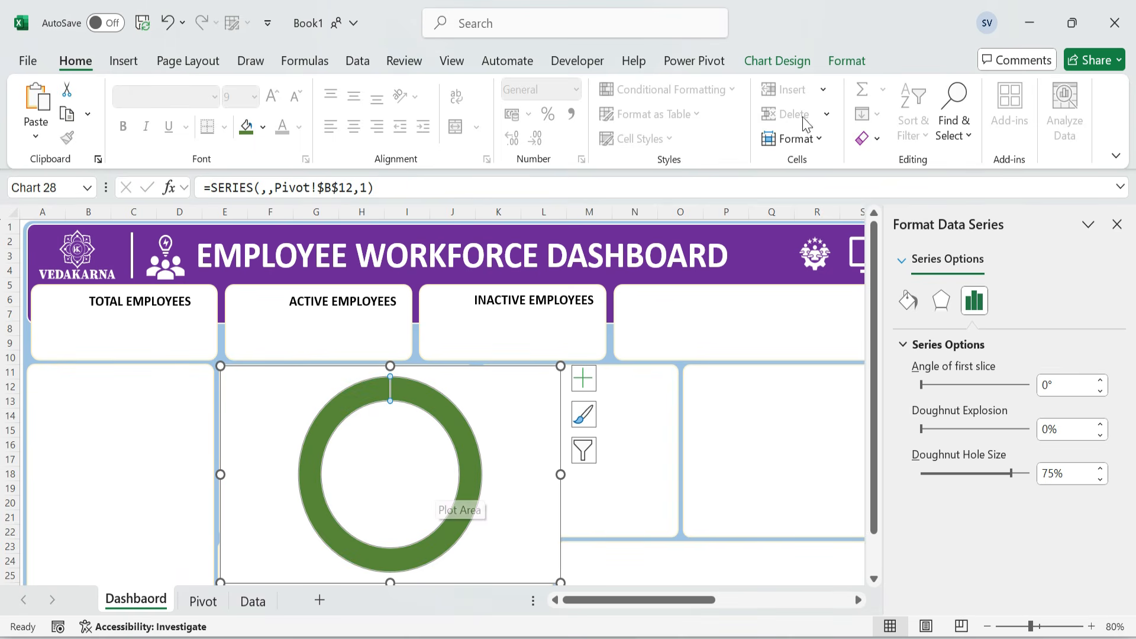
- Remove the fill and outline of the doughnut's chart area
click(861, 59)
click(533, 90)
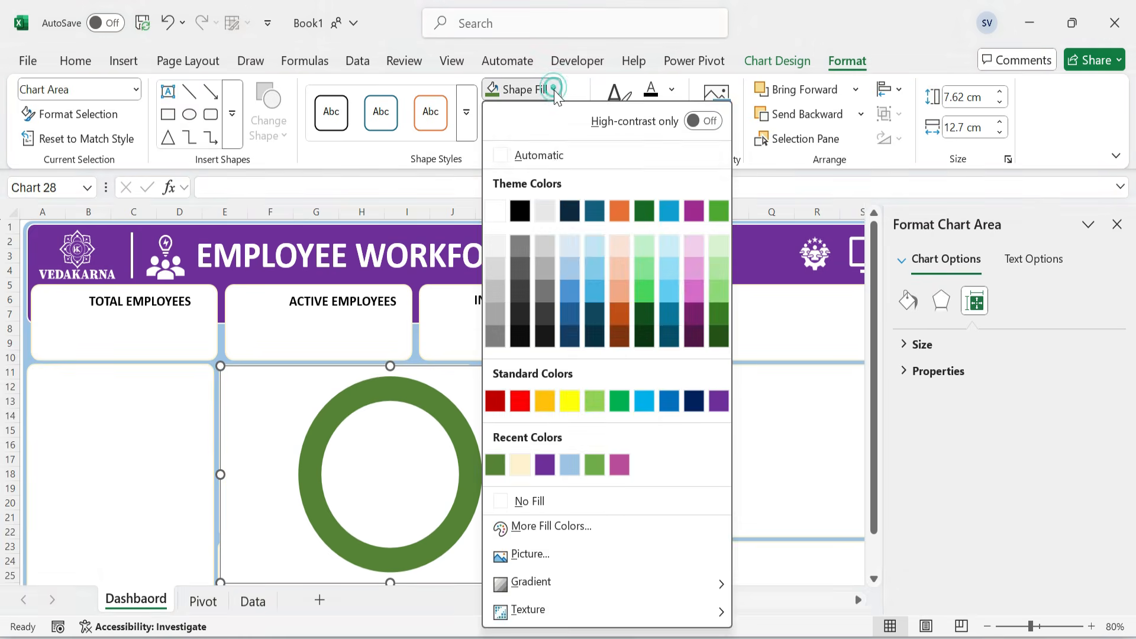
click(626, 508)
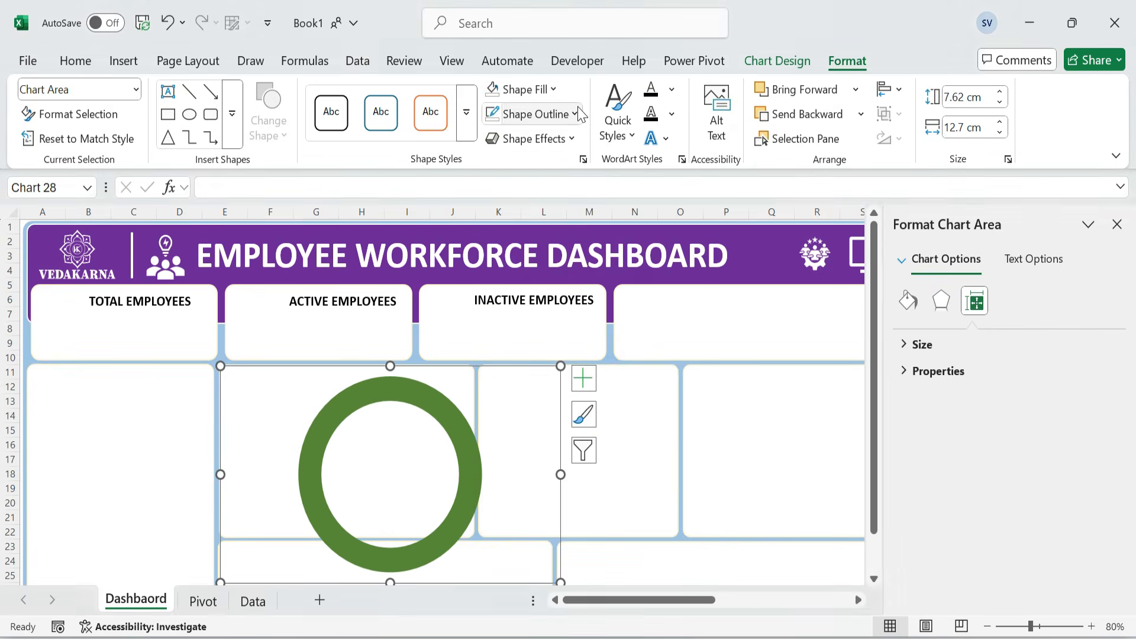
click(575, 114)
scroll(638, 506, down, 1)
click(591, 508)
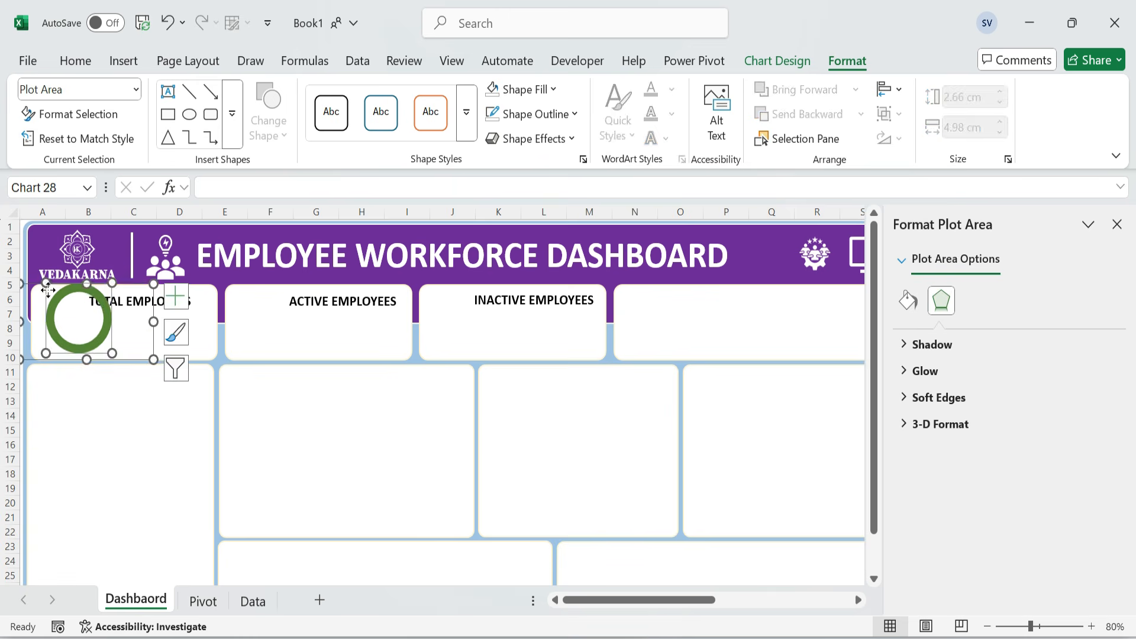
- Shrink the doughnut chart to about 2.57 by 2.89 cm, enlarge its plot area, and fit it at the TOTAL EMPLOYEES card's left side
drag(123, 321, 106, 321)
drag(98, 349, 107, 350)
click(87, 338)
drag(89, 340, 103, 358)
drag(44, 295, 33, 284)
click(94, 349)
mouse_move(116, 322)
mouse_down()
mouse_move(106, 357)
mouse_move(110, 337)
mouse_up()
click(78, 331)
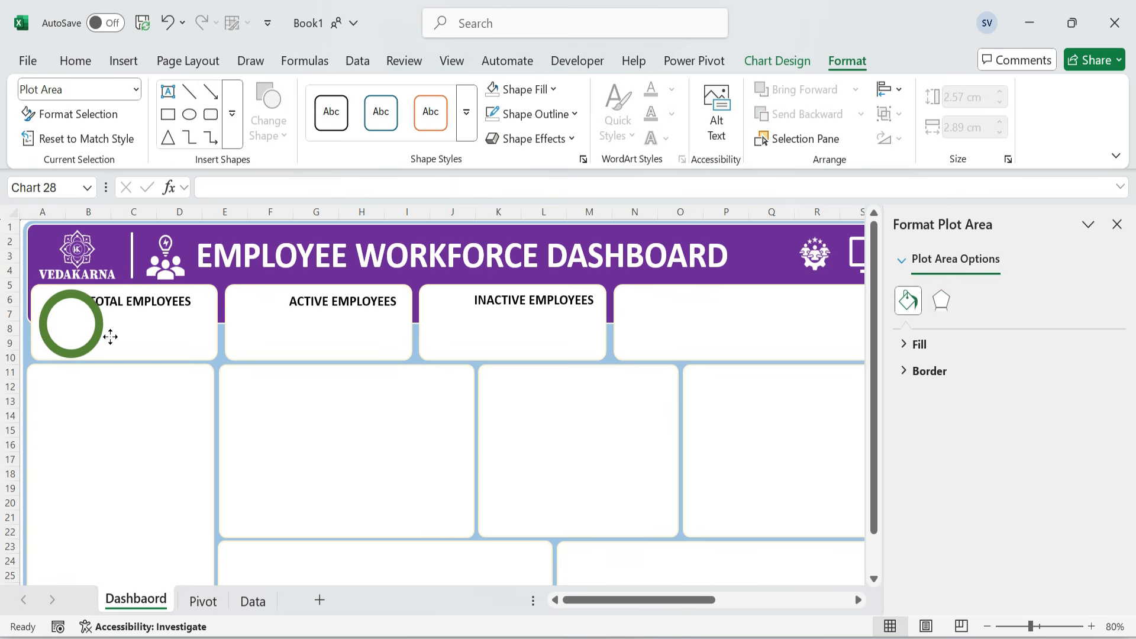
click(111, 337)
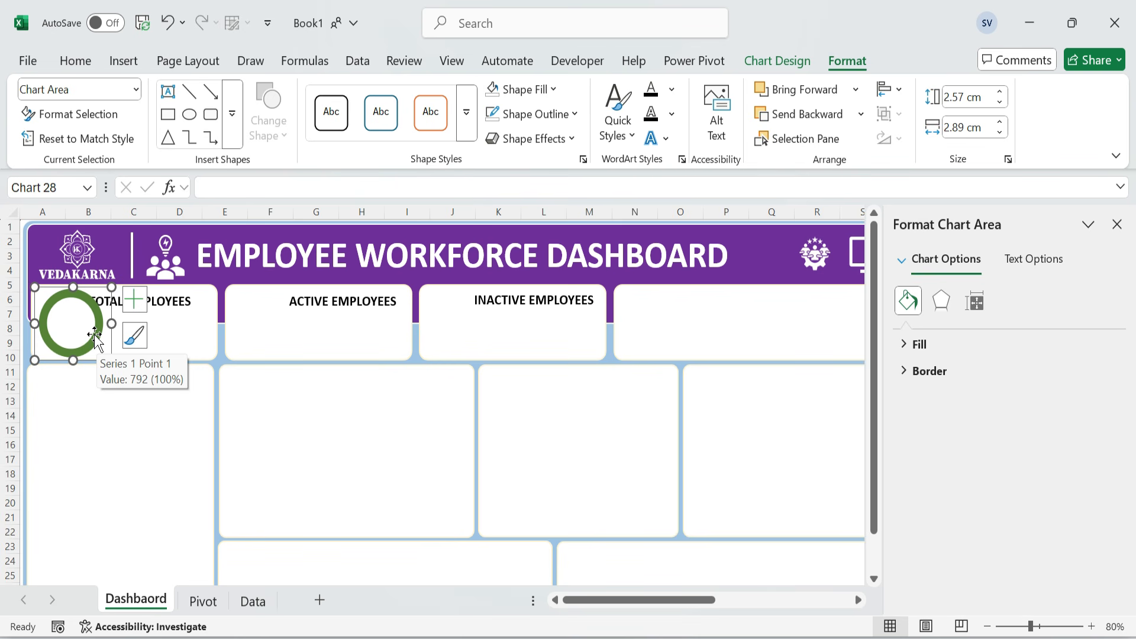
- Set the doughnut hole size to 68% and deselect the chart
click(975, 301)
click(98, 333)
double_click(1052, 473)
text(68)
key(Return)
click(231, 423)
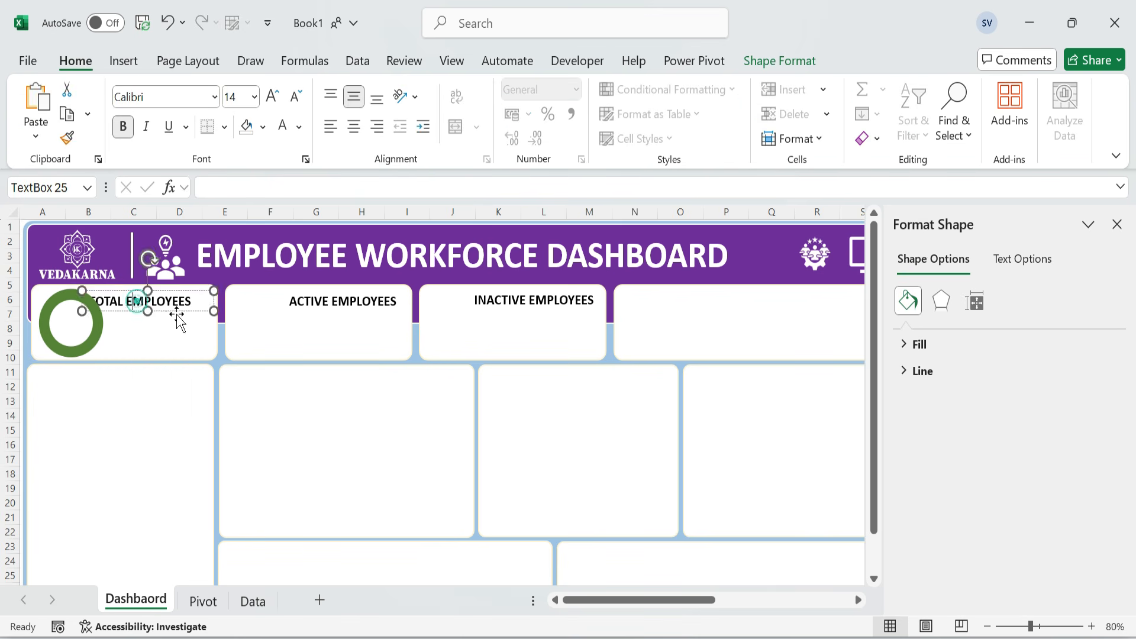
- Shift the TOTAL EMPLOYEES label clear of the doughnut and add a small text box linked to =Pivot!B12 beneath it
click(189, 310)
drag(156, 320, 200, 325)
click(236, 187)
text(=)
click(202, 600)
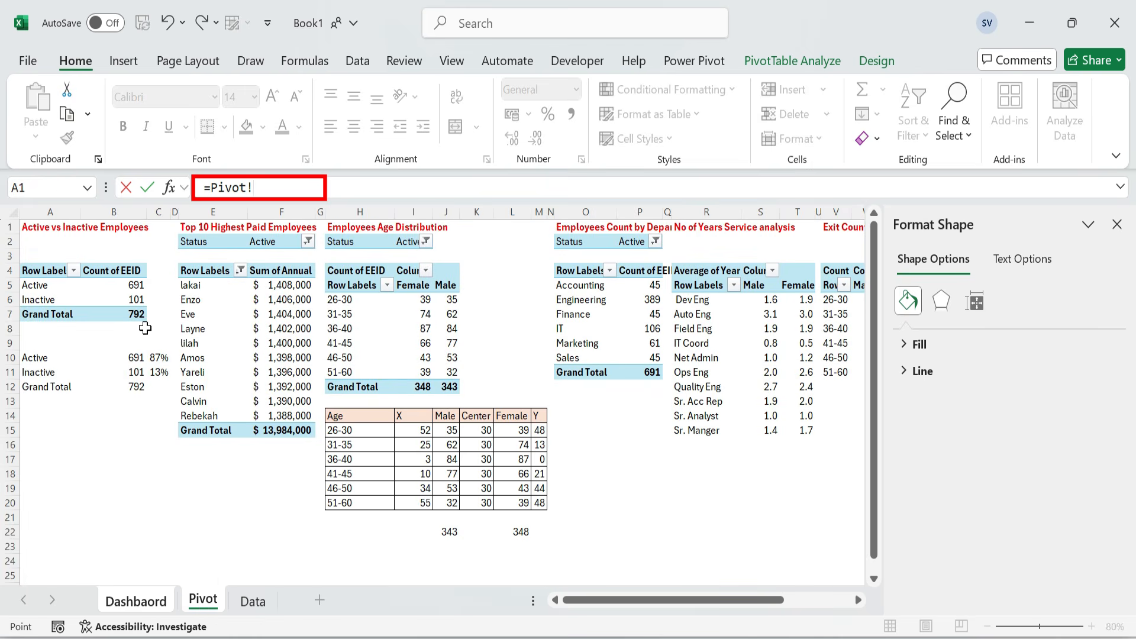
click(135, 386)
key(Return)
drag(239, 337, 146, 338)
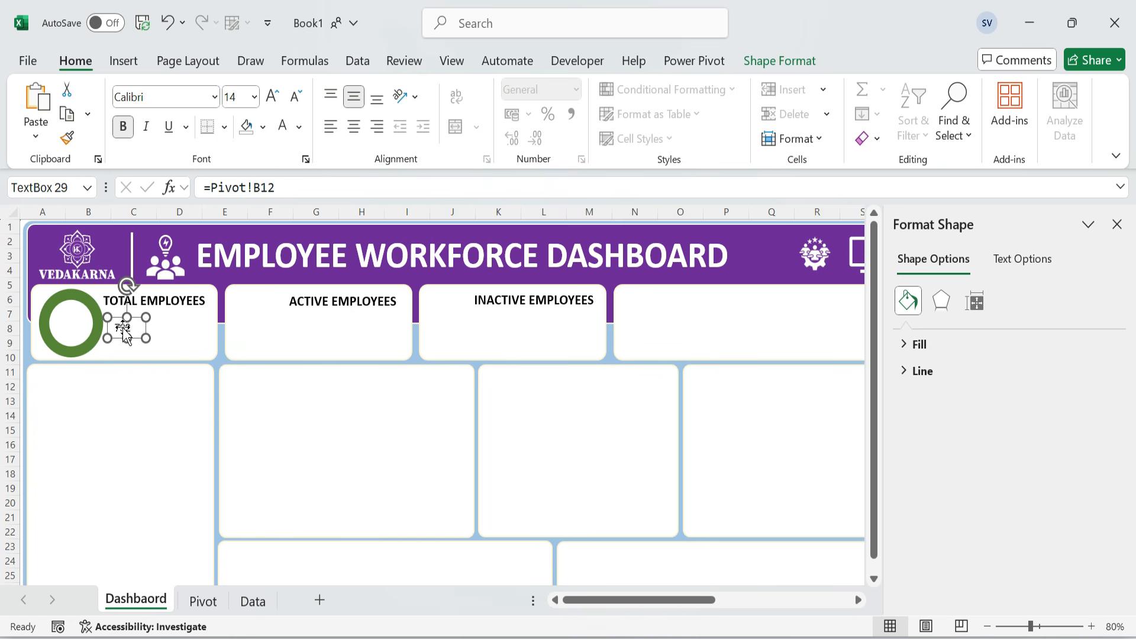
- Format the linked TOTAL EMPLOYEES value as bold 20 pt Calibri, center it, and enlarge and position its text box beneath the label
click(125, 329)
click(214, 96)
scroll(152, 178, up, 1)
click(152, 178)
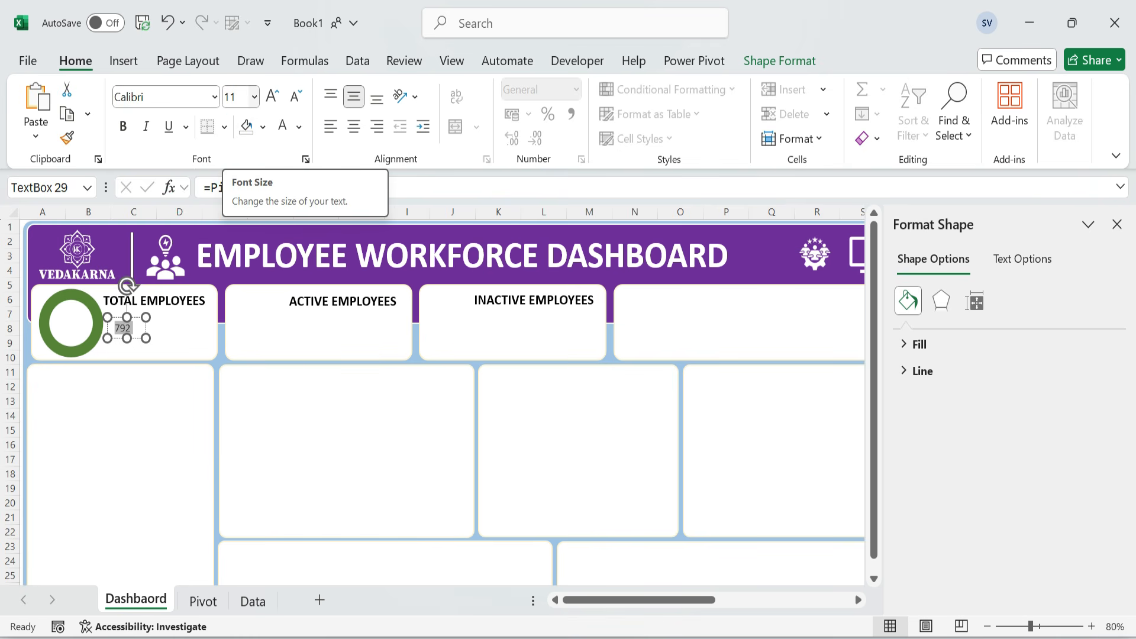
click(236, 100)
key(Return)
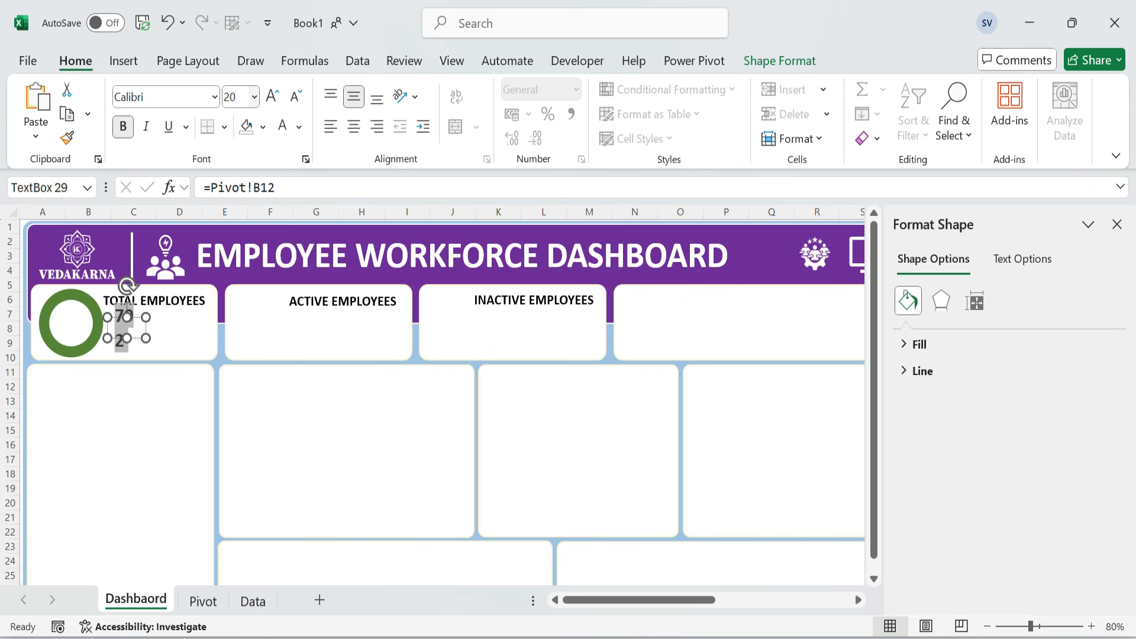
drag(146, 338, 166, 342)
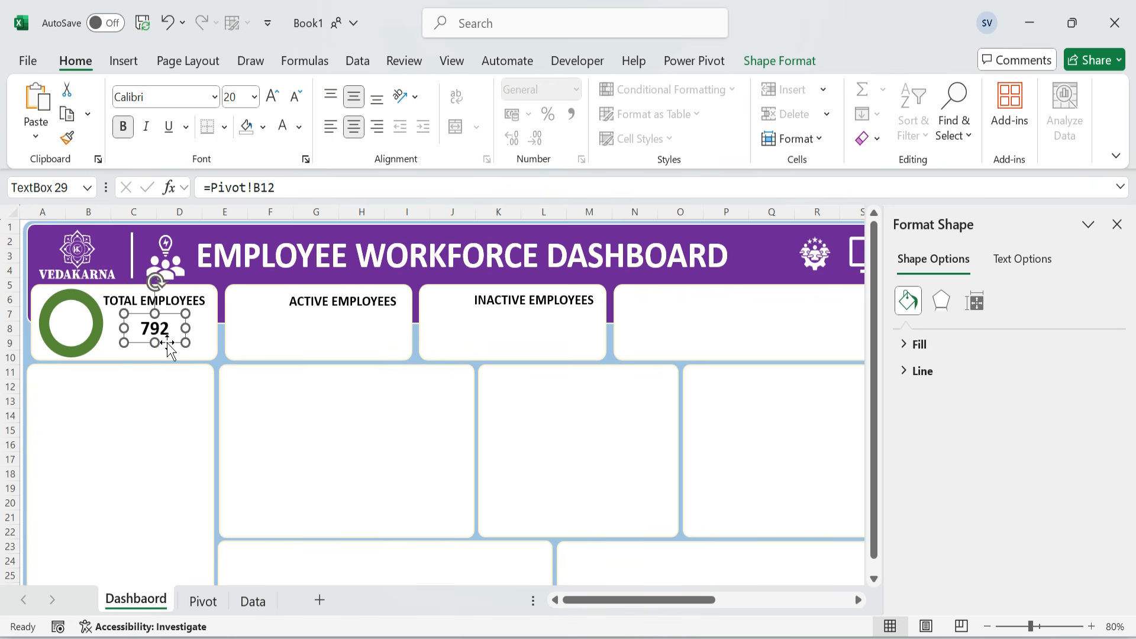
key(Tab)
click(1116, 224)
- Move the green people icon from the icon collection beside the dashboard into the center of the TOTAL EMPLOYEES doughnut
scroll(895, 418, right, 5)
click(796, 329)
key(ctrl+x)
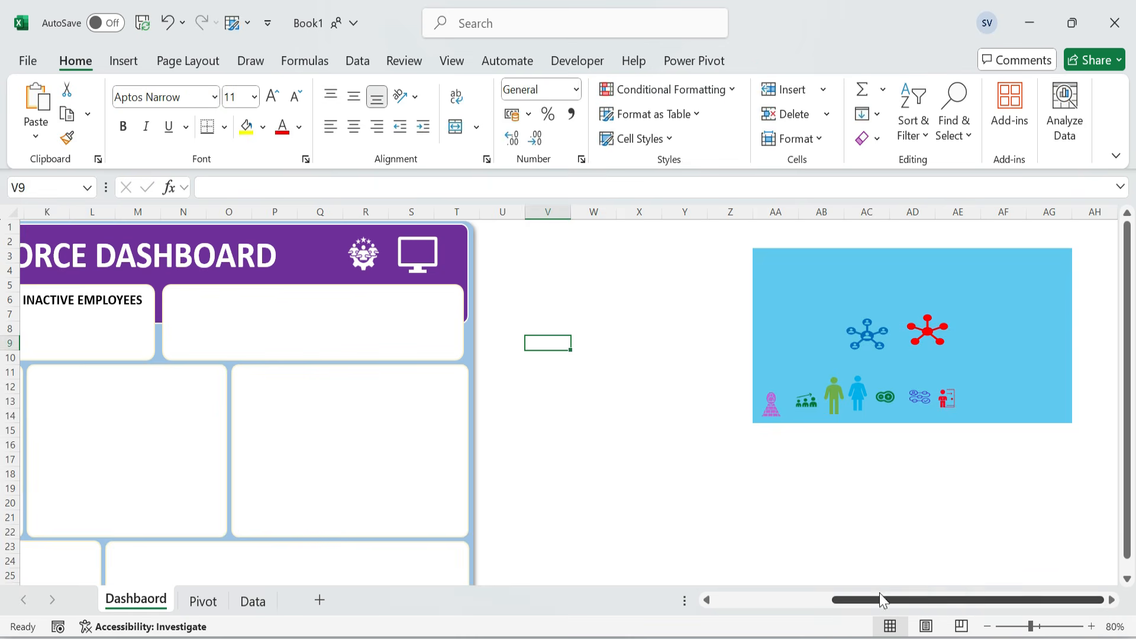
scroll(796, 330, left, 5)
click(69, 320)
key(ctrl+v)
drag(67, 312, 80, 324)
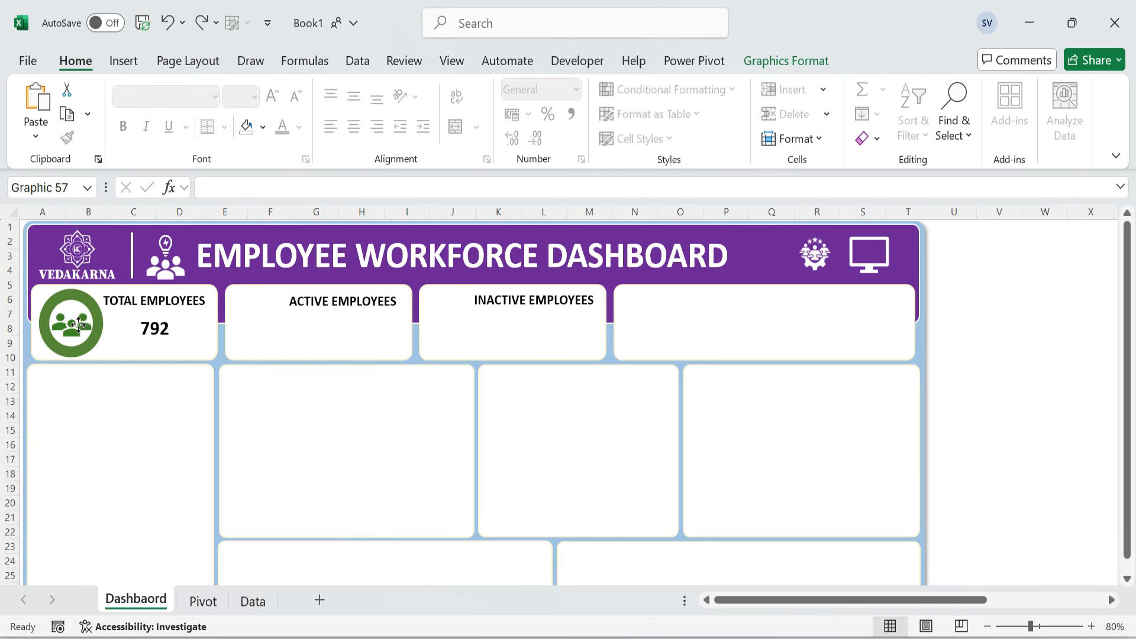
key(Escape)
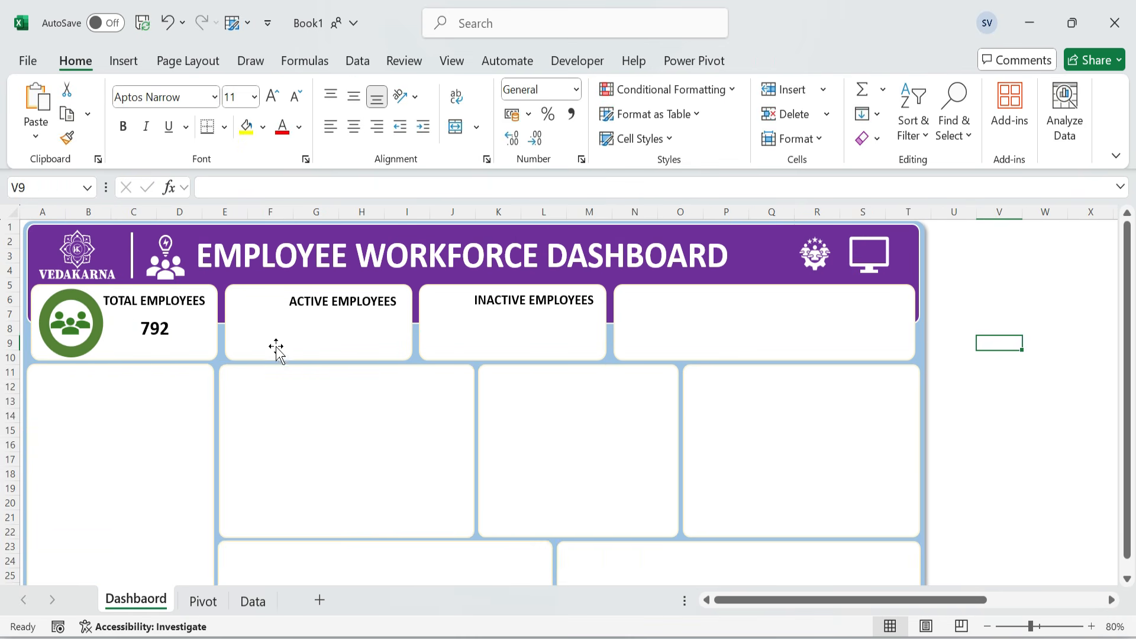
- Insert a doughnut chart from the active and inactive percentages in C10:C11 on the Pivot sheet
click(203, 601)
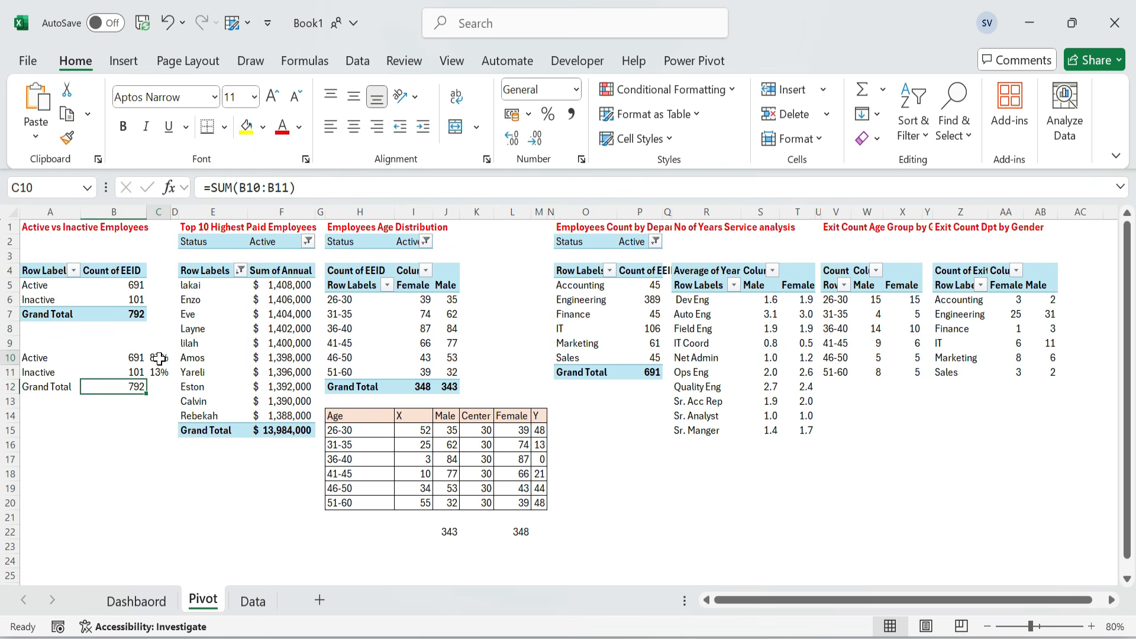
drag(159, 358, 157, 373)
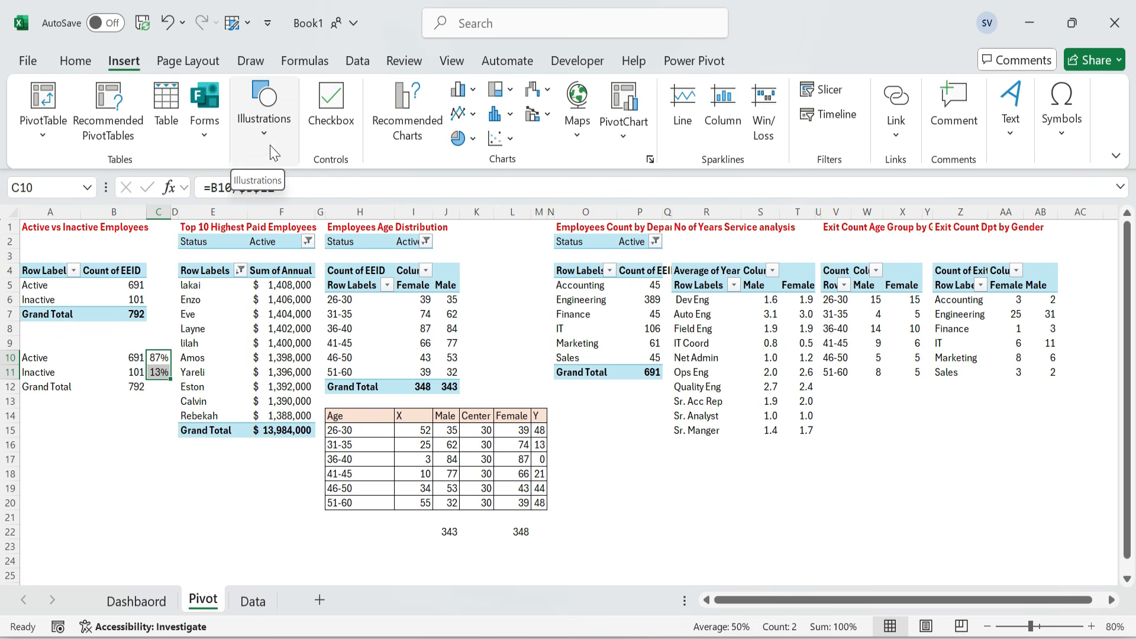
click(406, 130)
click(417, 78)
click(368, 79)
click(413, 80)
click(338, 203)
click(649, 125)
click(734, 580)
- Move the new doughnut chart from the Pivot sheet to the dashboard sheet and place it just below the ACTIVE EMPLOYEES label
key(ctrl+x)
click(136, 601)
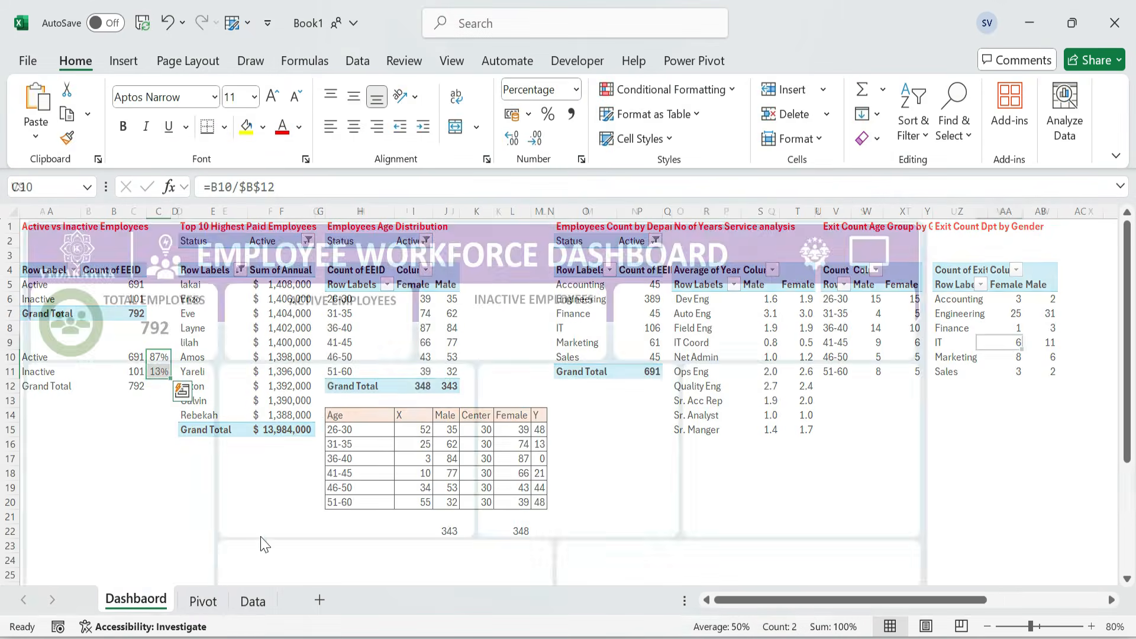
key(ctrl+v)
drag(1048, 360, 373, 329)
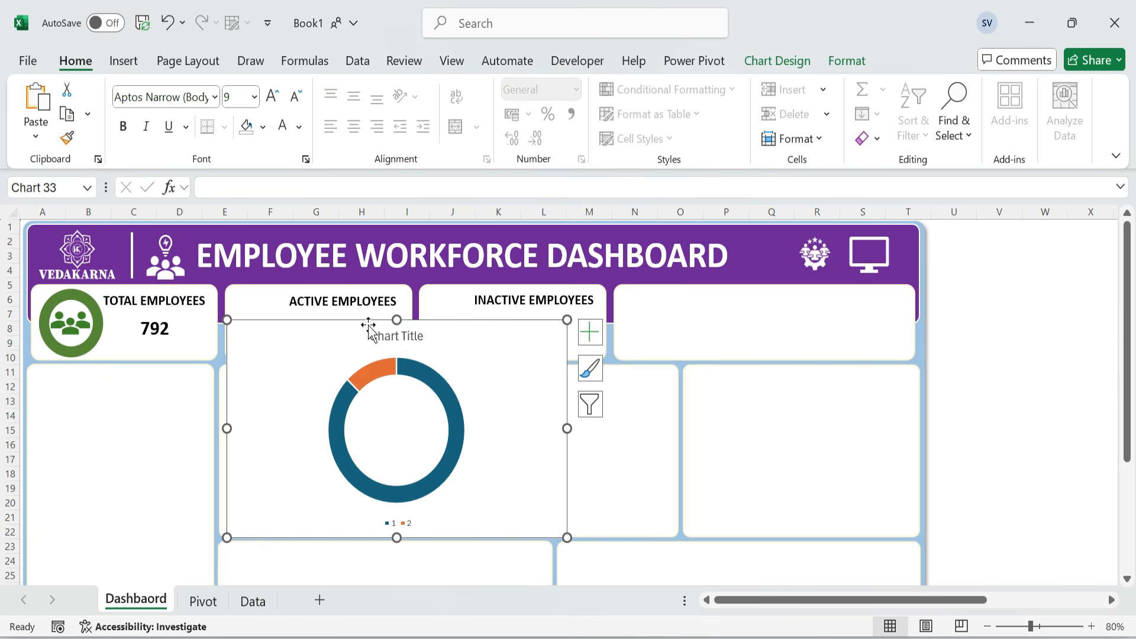
- Delete the doughnut chart's title and legend, and remove the outline from its data series
click(373, 330)
key(Delete)
double_click(461, 370)
click(852, 64)
click(535, 113)
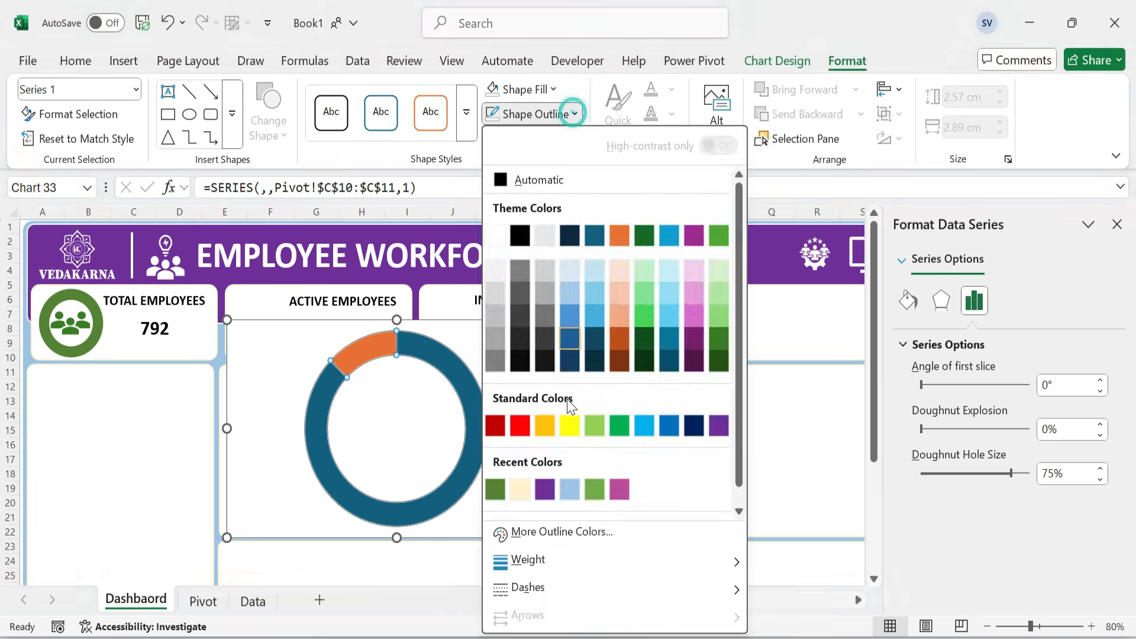
click(520, 363)
click(520, 362)
- Fill the doughnut chart's larger slice with blue and its smaller slice with light gray
double_click(364, 349)
click(75, 61)
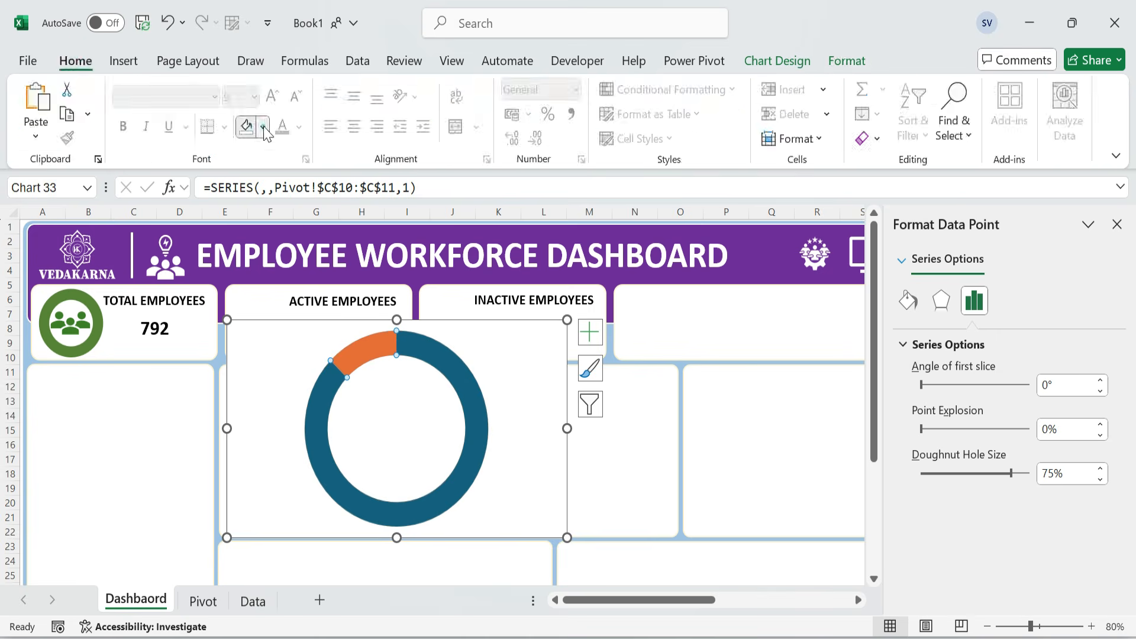
click(262, 126)
click(422, 438)
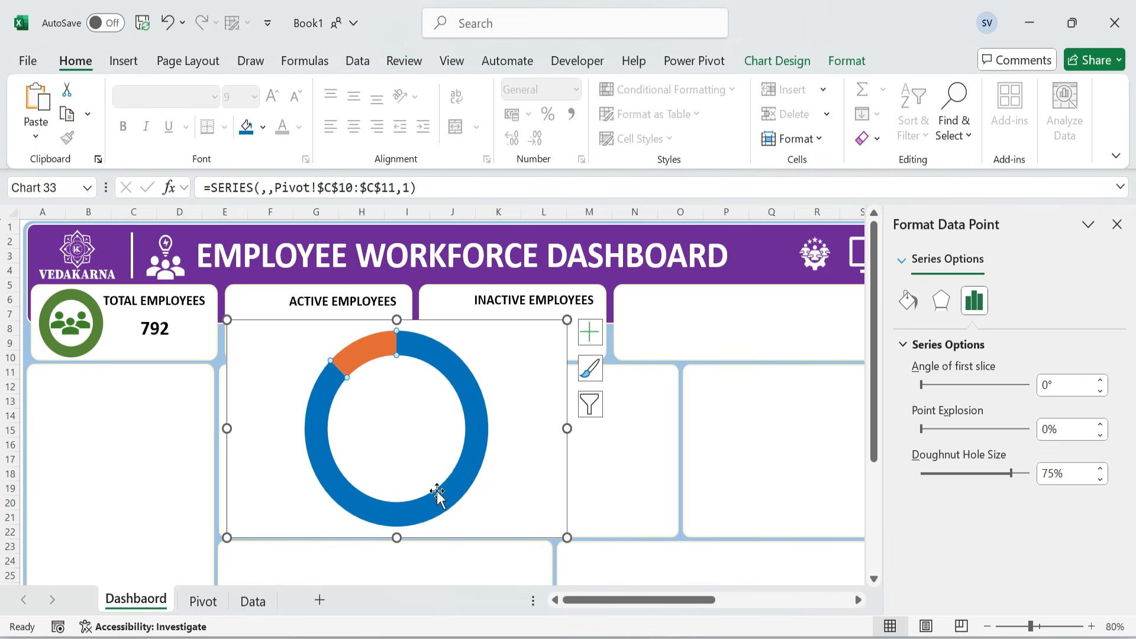
click(262, 127)
click(248, 296)
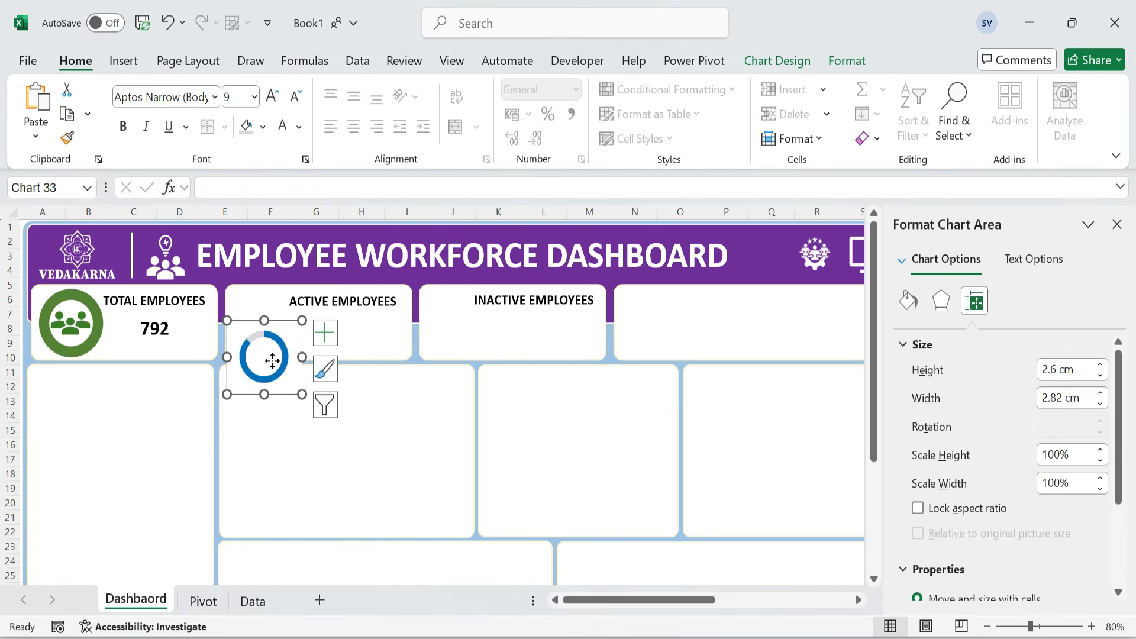
- Set the doughnut hole size to 68% and move the chart onto the Active Employees card
click(235, 325)
click(286, 374)
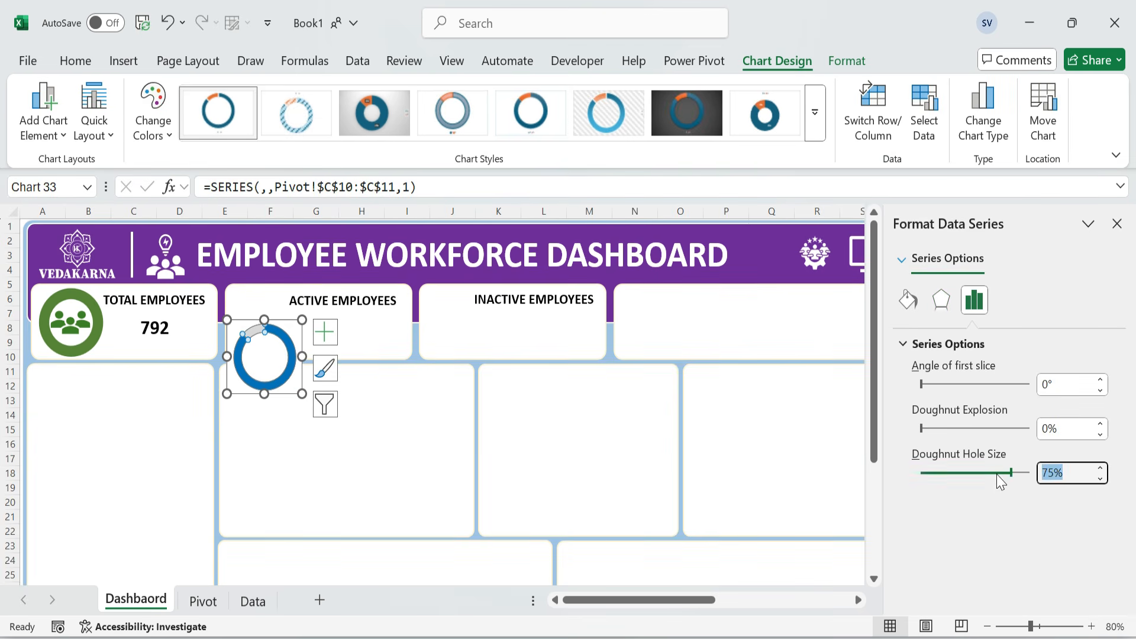
drag(999, 481, 1009, 481)
drag(281, 398, 278, 355)
- Remove the doughnut chart's background fill and shift the Active Employees label clear of the ring
click(847, 61)
click(521, 90)
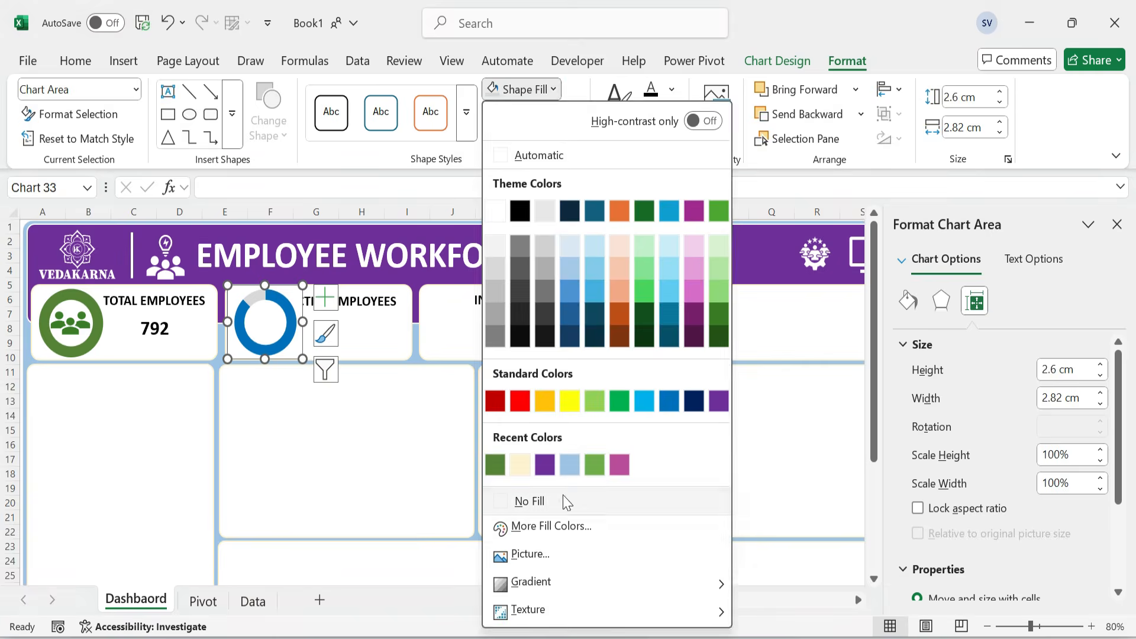
click(357, 338)
click(375, 316)
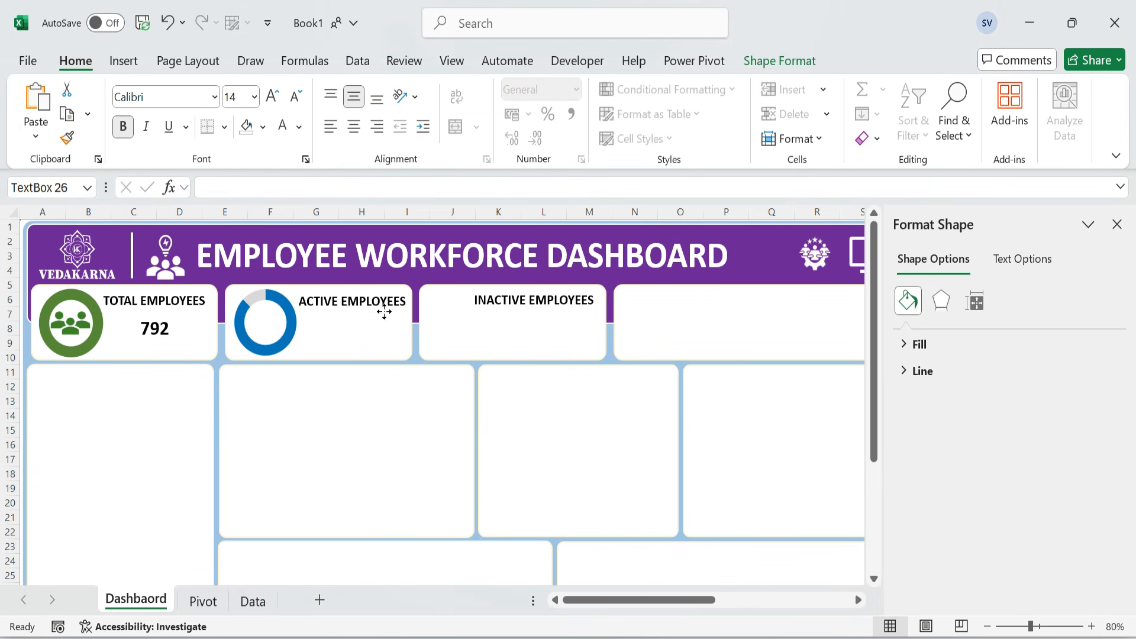
- Paste a text box beneath the Active Employees label and link it to =Pivot!B10
click(355, 324)
key(ctrl+v)
drag(261, 305, 378, 340)
click(312, 187)
key(shift+Home)
text(=)
click(203, 601)
click(128, 296)
key(Return)
- Copy the formatting of the Total Employees value onto the Active Employees value
click(155, 328)
click(66, 137)
click(372, 336)
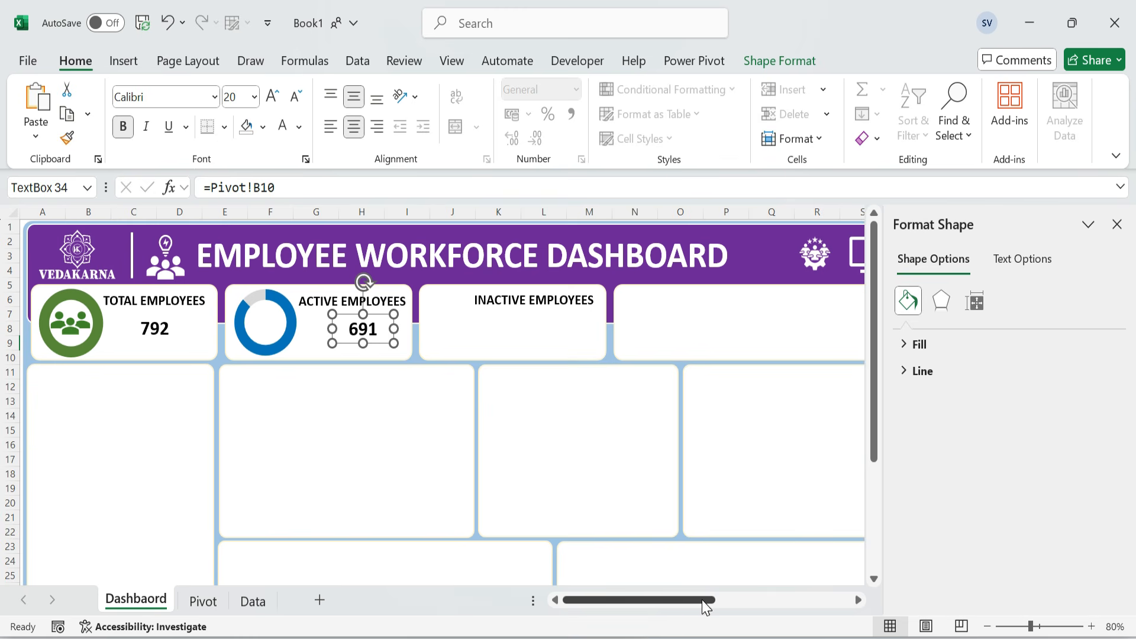
- Try a lighter blue fill on a slice of the Active Employees doughnut
click(291, 324)
click(291, 324)
click(263, 126)
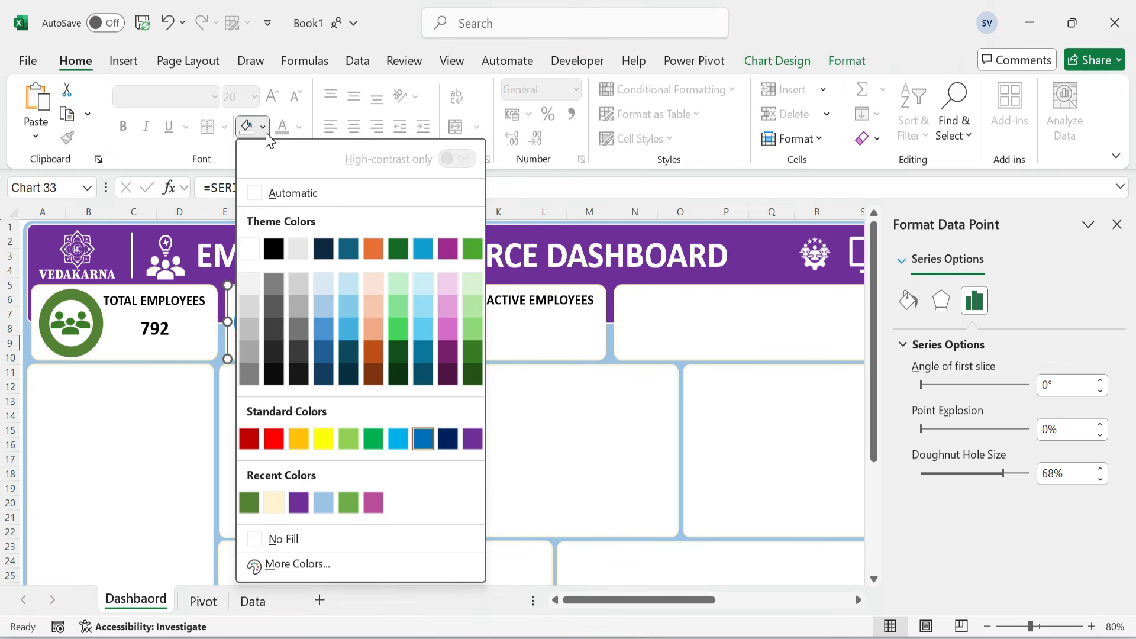
click(324, 328)
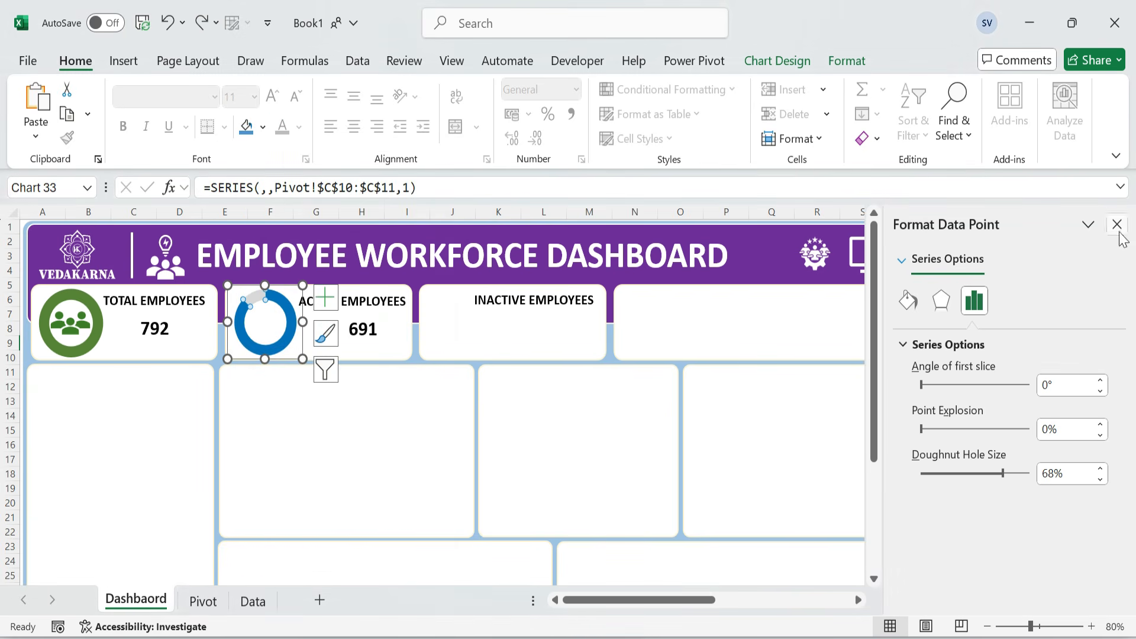
key(Escape)
key(Escape)
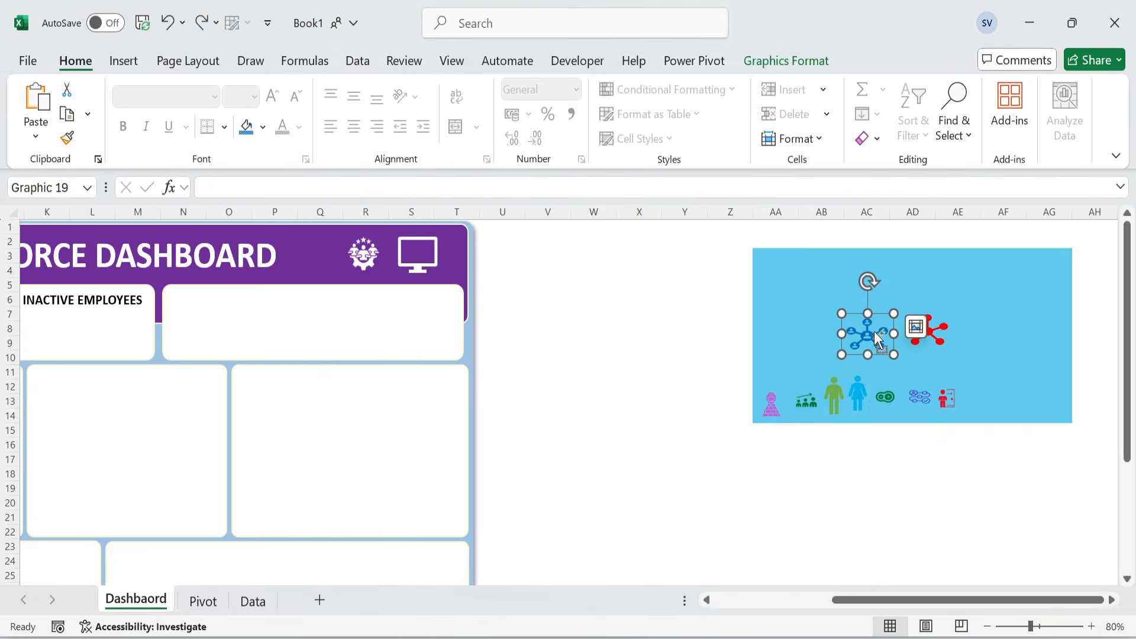
- Move the blue network icon into the Active Employees doughnut, and copy the doughnut with its icon to the Inactive Employees card
key(ctrl+x)
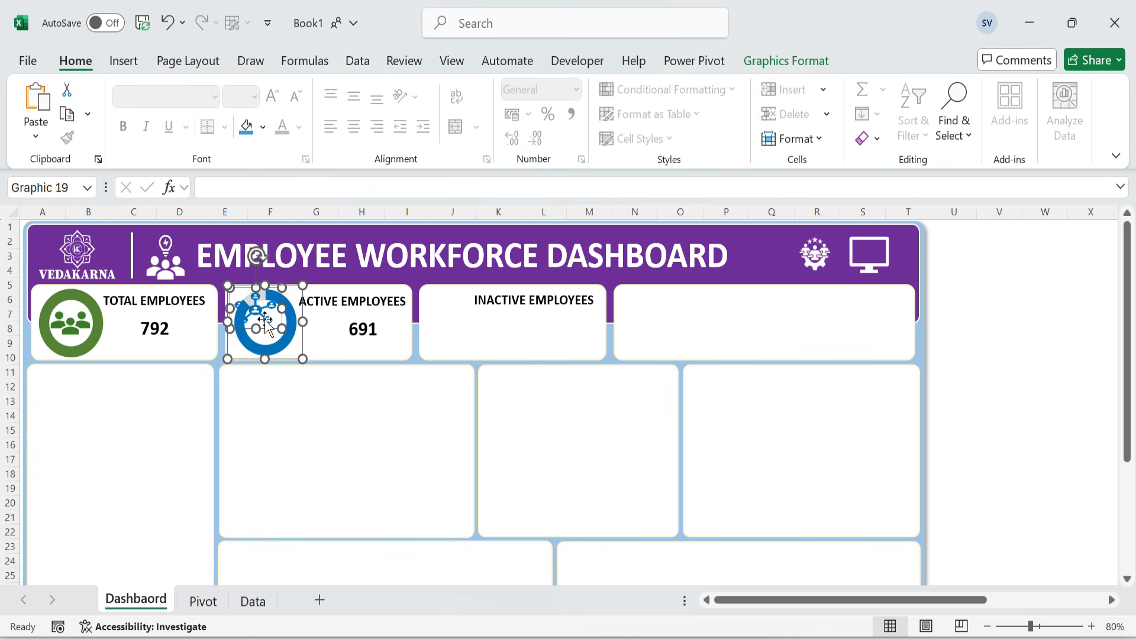
click(296, 354)
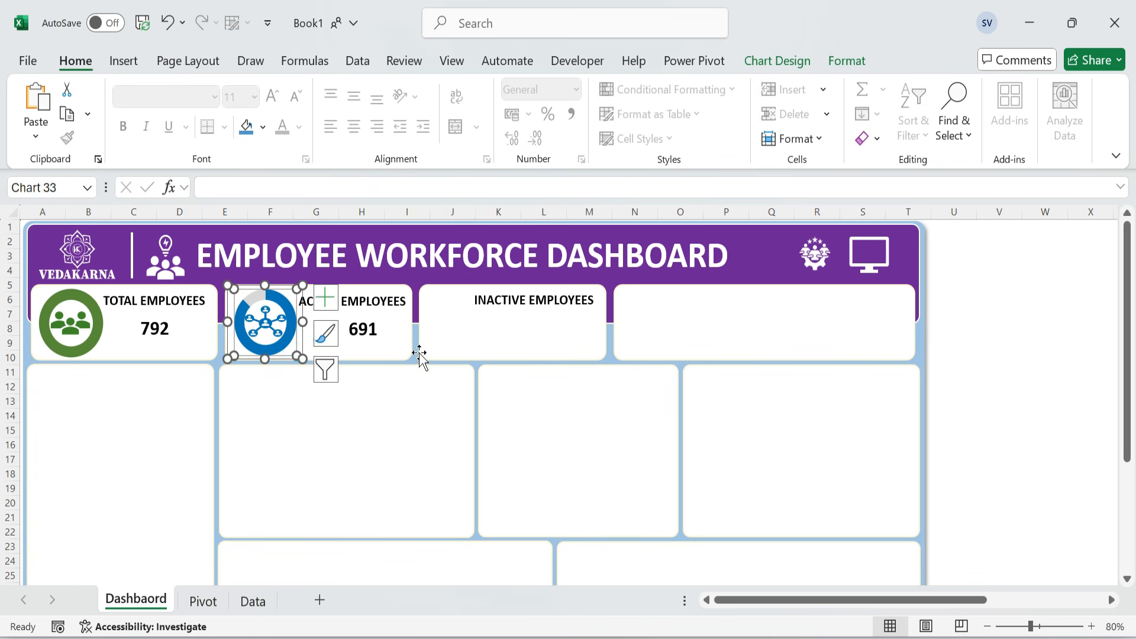
key(ctrl+c)
click(453, 318)
key(ctrl+v)
- Shift the Inactive Employees label clear of the copied doughnut and remove the blue icon from that card
click(548, 303)
drag(550, 314, 570, 308)
click(461, 323)
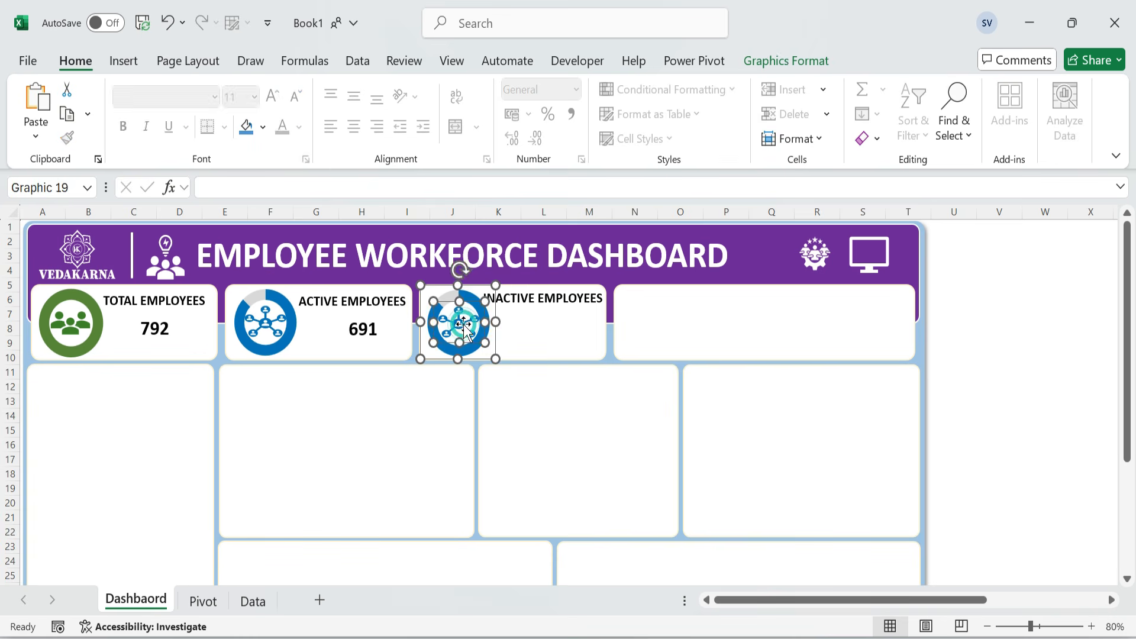
key(ctrl+x)
click(493, 337)
double_click(501, 338)
click(514, 335)
click(446, 347)
key(Escape)
key(Escape)
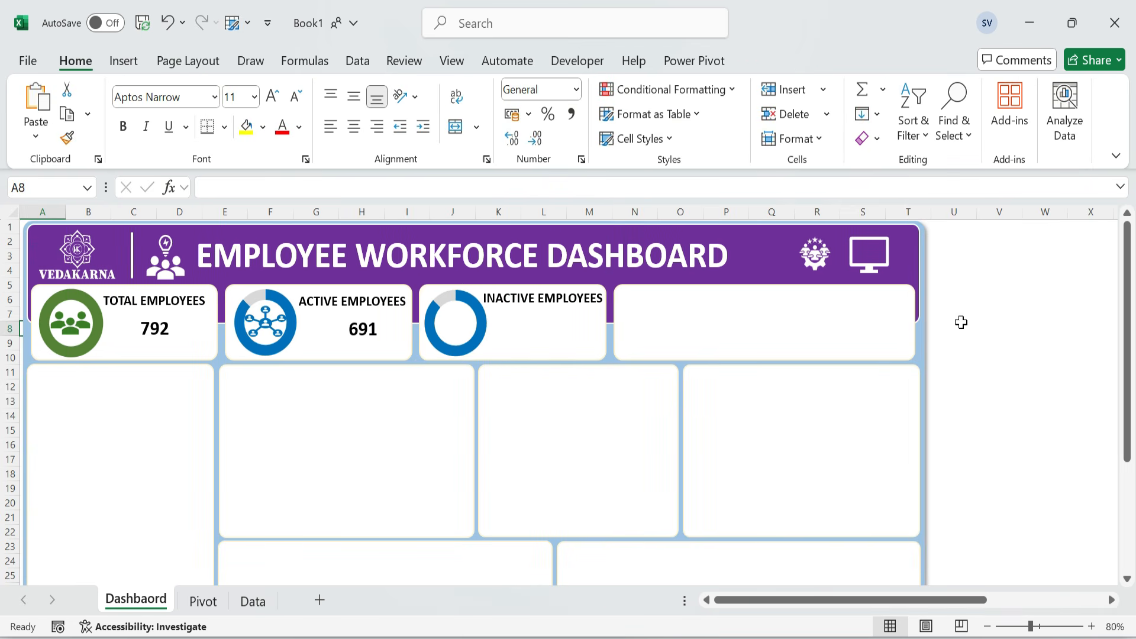
- Fill the Inactive Employees doughnut's larger slice with light gray and its smaller slice with red
click(482, 335)
click(263, 126)
click(407, 325)
click(262, 126)
click(266, 436)
- Move the red network icon from beside the dashboard into the center of the Inactive Employees doughnut
mouse_move(850, 599)
mouse_down()
mouse_move(964, 600)
mouse_move(850, 599)
mouse_up()
click(927, 330)
key(ctrl+x)
click(455, 323)
key(ctrl+v)
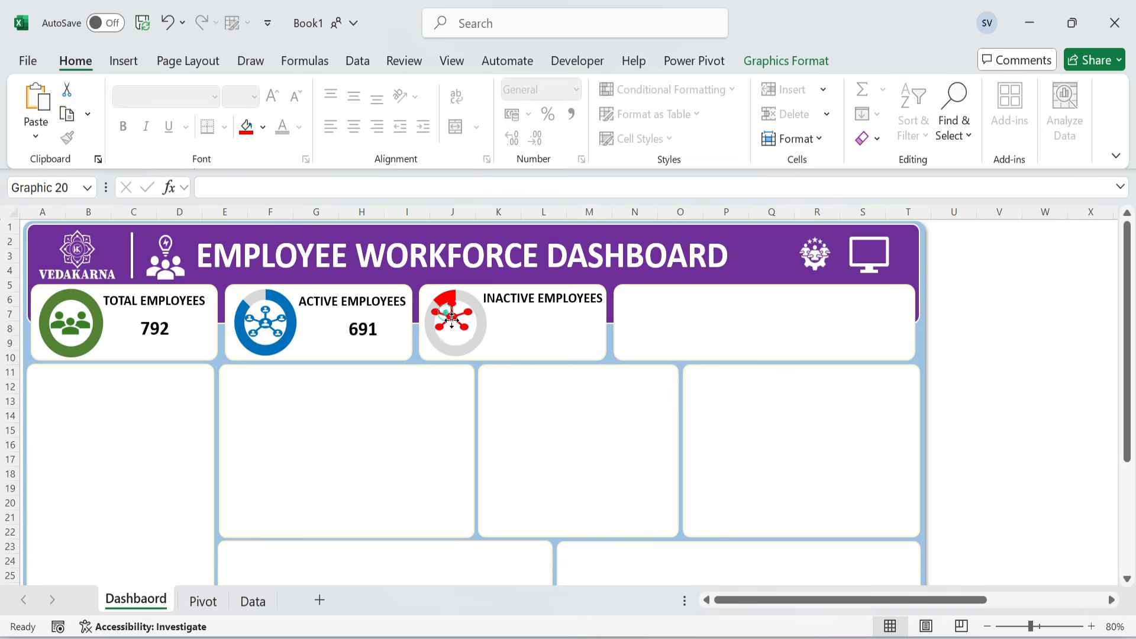
- Copy the Active Employees value box beneath the Inactive Employees label and link the copy to =Pivot!B11
click(363, 329)
key(ctrl+c)
key(ctrl+v)
drag(451, 329, 550, 329)
click(332, 188)
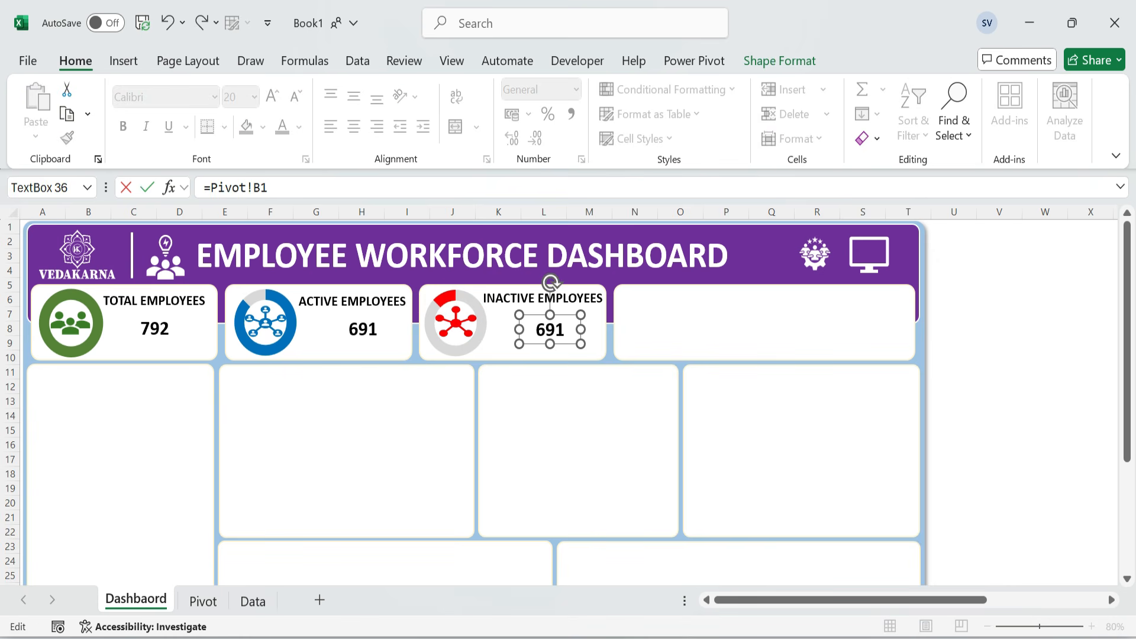
text(1)
key(Return)
- Copy the formatting of the Active Employees value onto the Inactive Employees value
click(363, 329)
click(67, 137)
click(550, 330)
click(1031, 308)
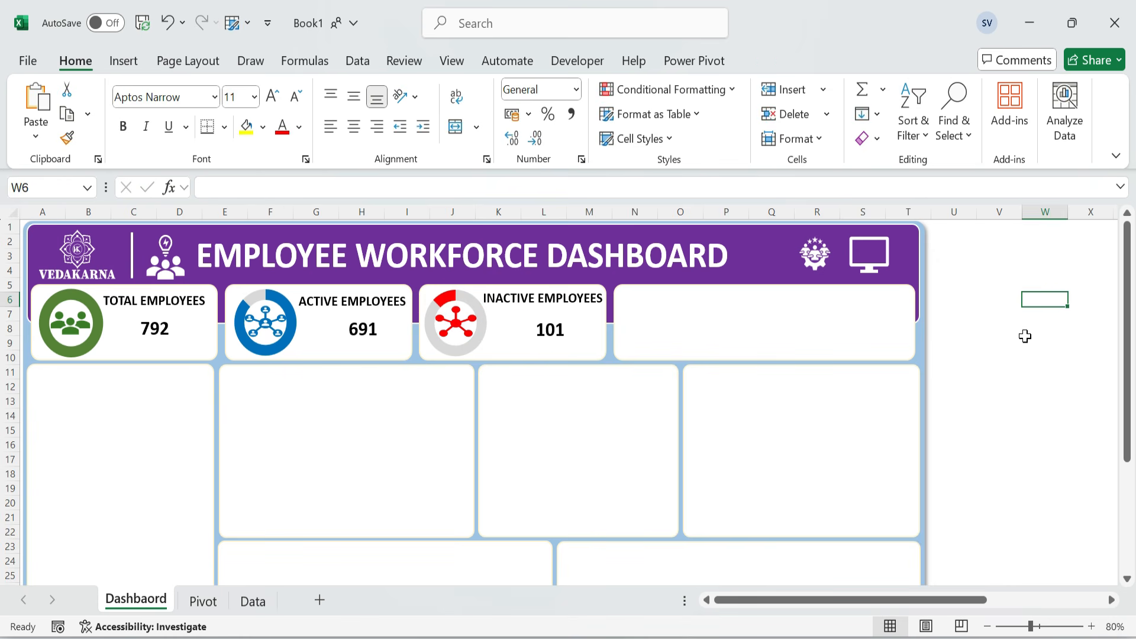
- Move the active, inactive and total employee values slightly upward within their cards
click(364, 346)
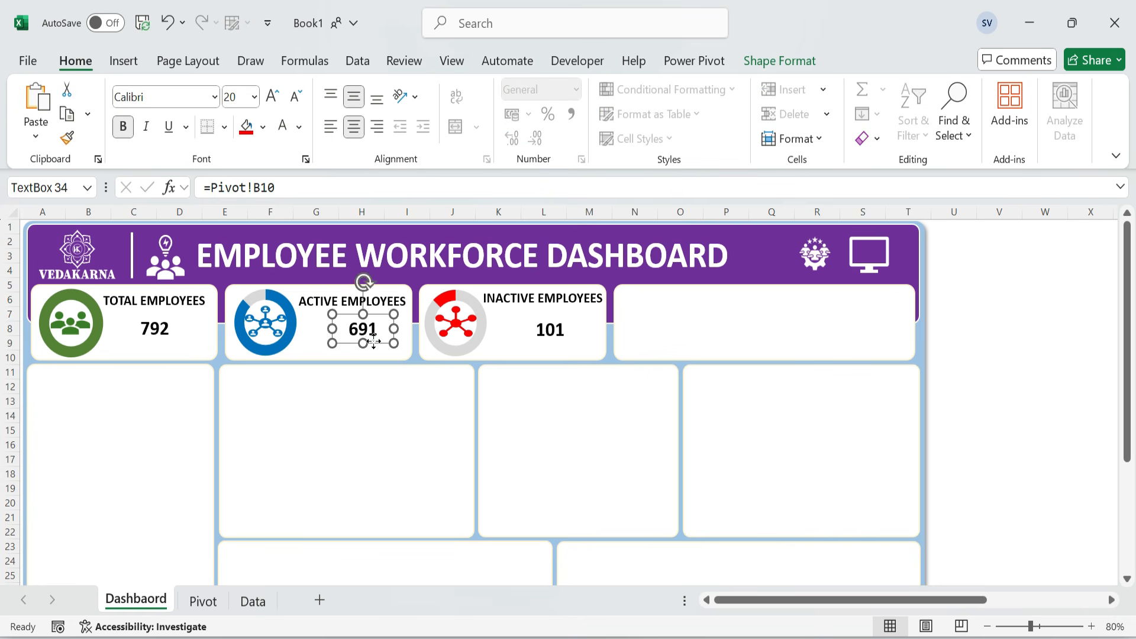
click(559, 340)
click(158, 329)
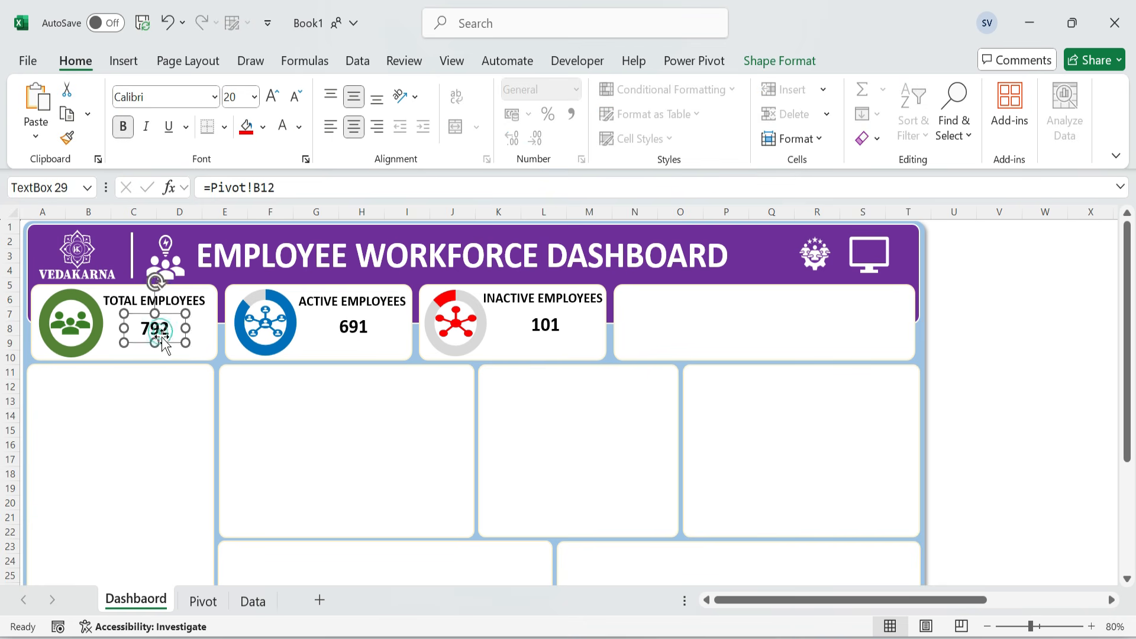
- Duplicate the Active Employees value box just below the original and link the copy to =Pivot!C10
click(359, 329)
key(ctrl+d)
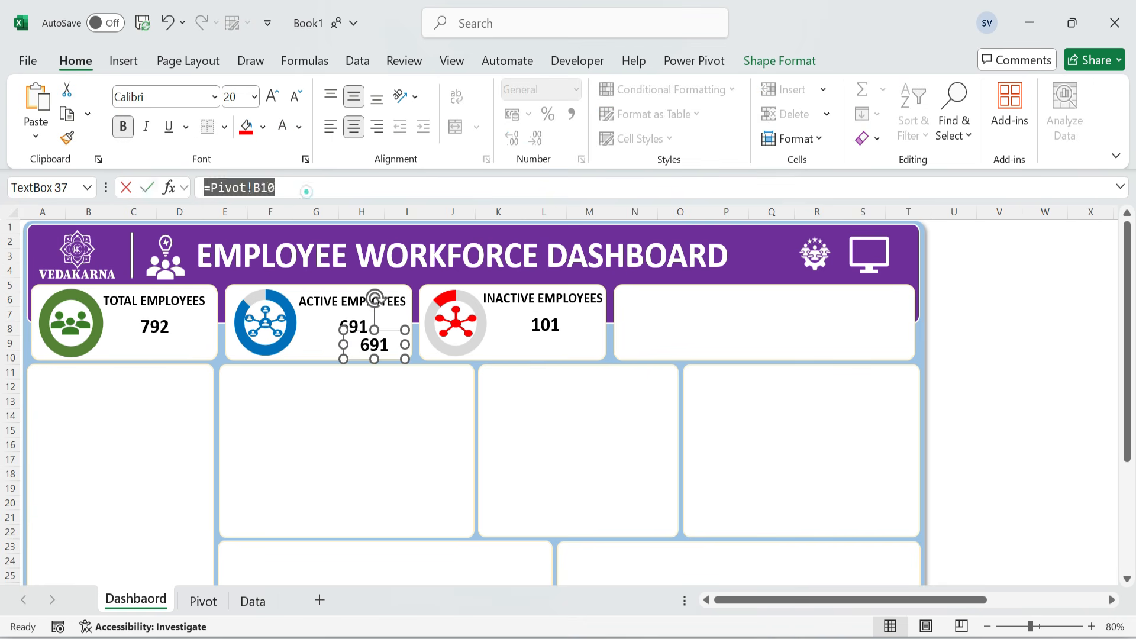
text(=)
click(203, 602)
click(158, 359)
key(Return)
- Duplicate the percentage box onto the Inactive Employees card, below its value, and link the copy to =Pivot!C11
key(ctrl+d)
drag(385, 379, 588, 357)
drag(320, 187, 204, 187)
text(=)
click(203, 602)
click(159, 373)
key(Return)
- Format the Active Employees percentage as bold, size 14, with blue text
click(371, 346)
click(239, 97)
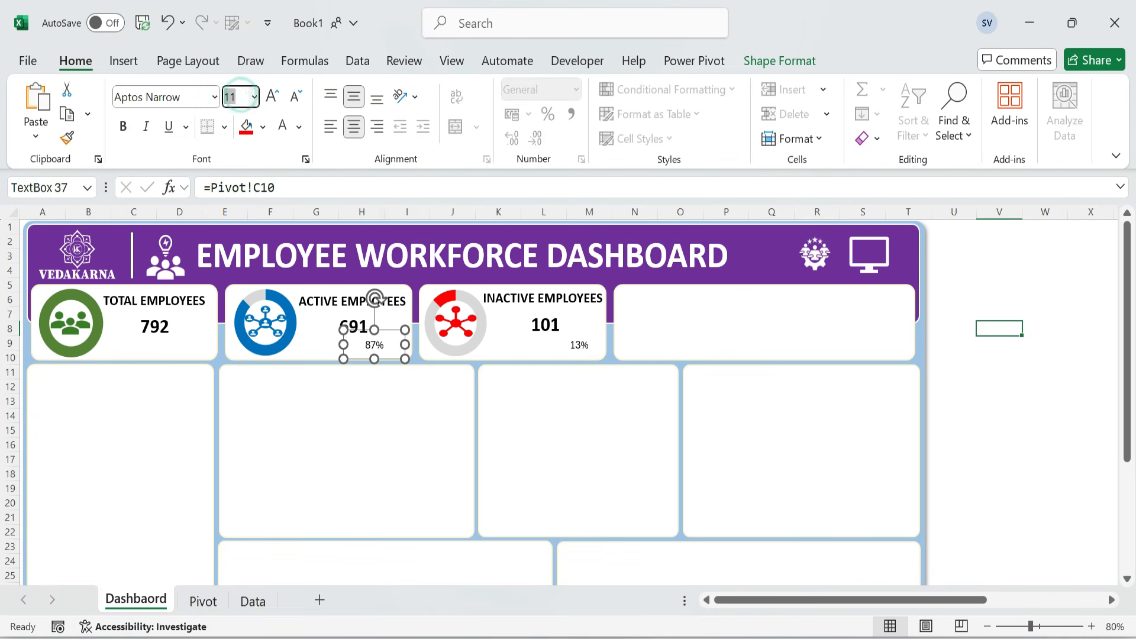
click(299, 128)
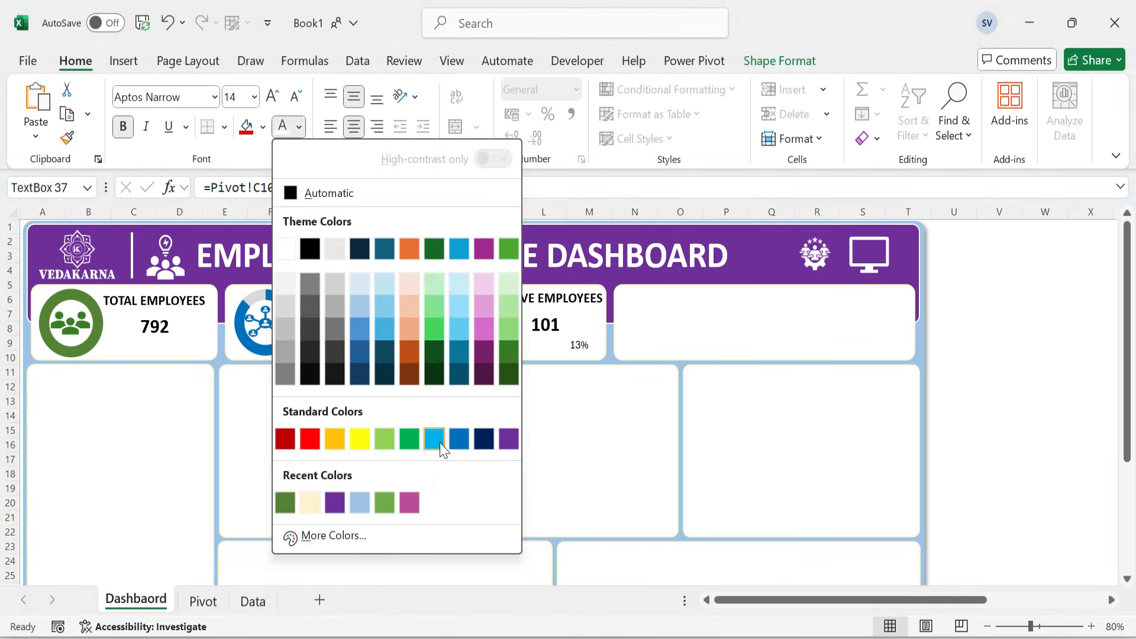
click(433, 439)
- Format the Inactive Employees percentage as bold, size 14, with red text
click(579, 345)
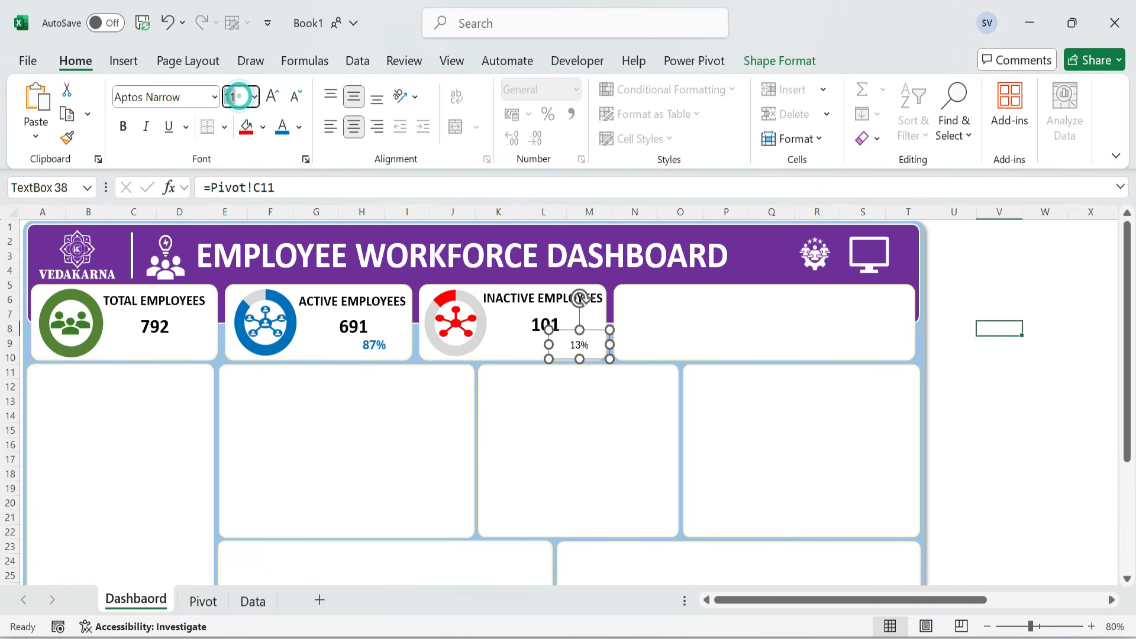
click(300, 128)
click(309, 436)
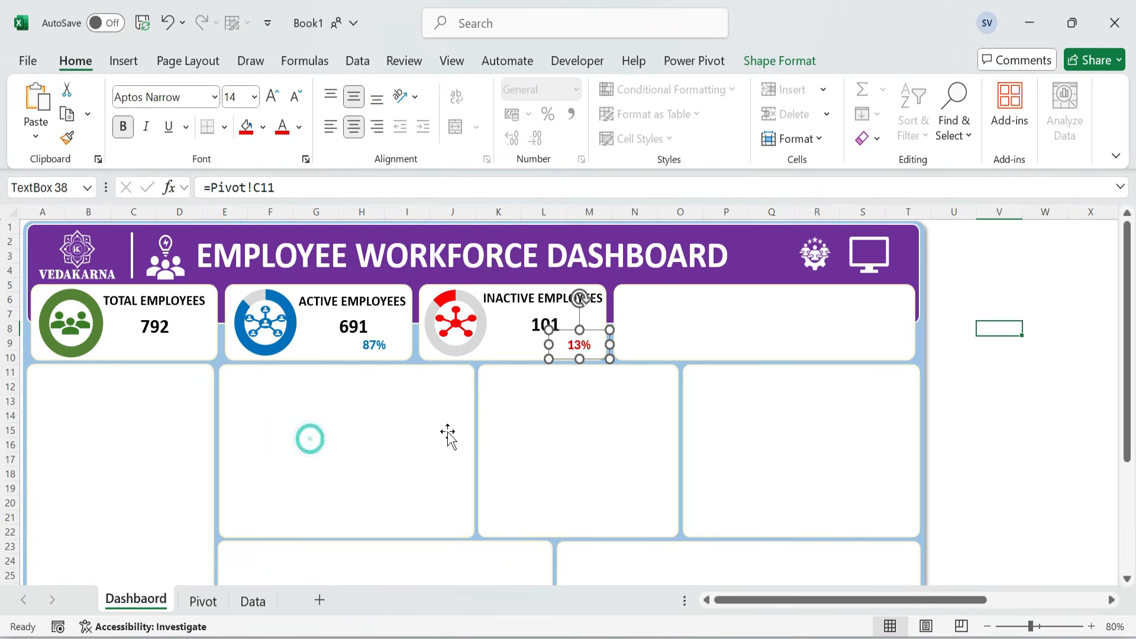
click(994, 413)
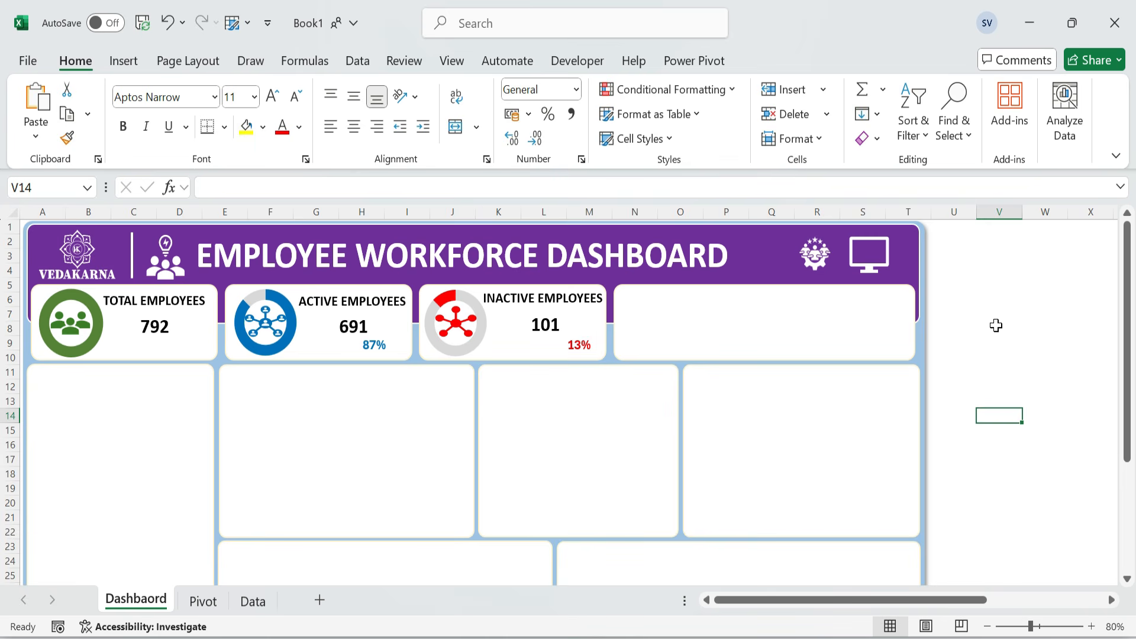
- Apply a shadow effect to the rings on the Total, Active and Inactive Employees cards
click(71, 324)
click(847, 61)
click(532, 139)
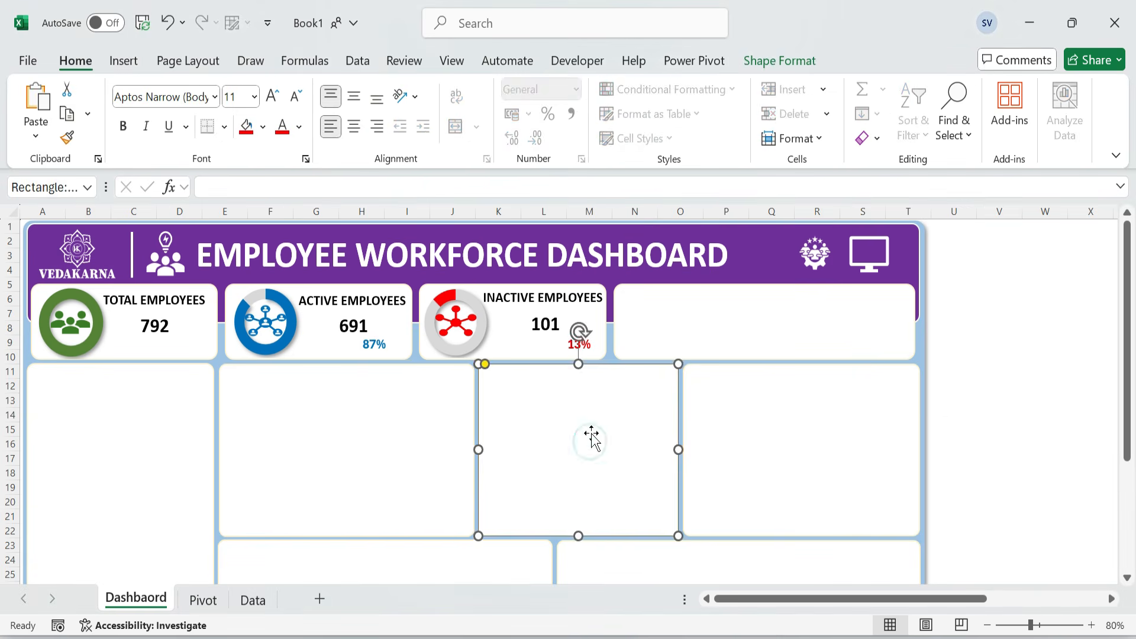
click(999, 429)
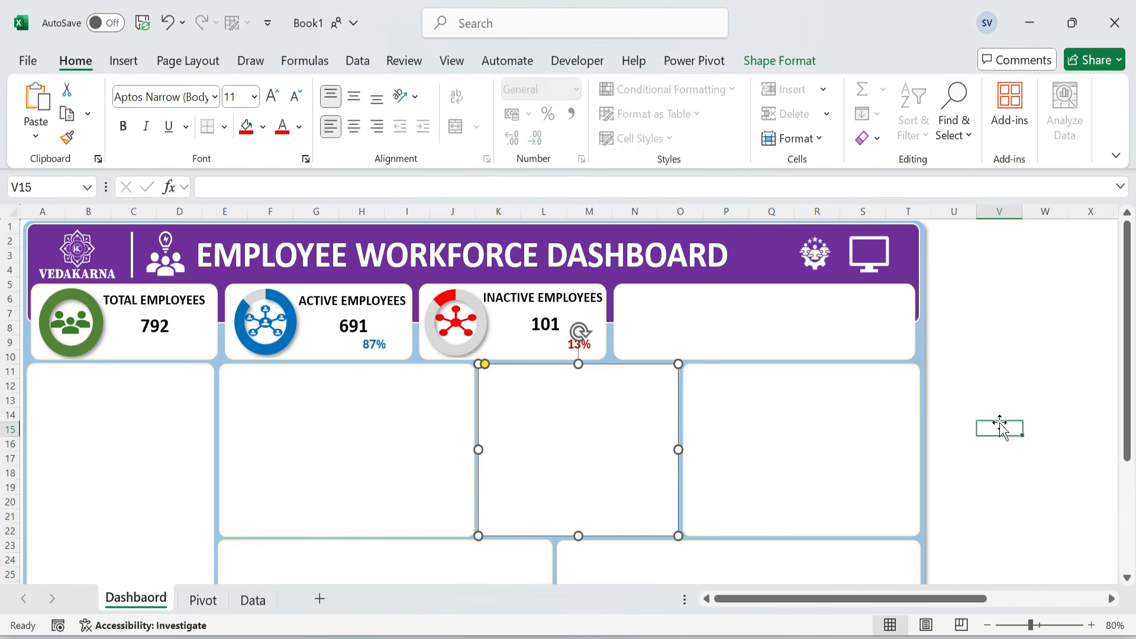
- Insert a clustered bar PivotChart from the Top 10 Highest Paid Employees pivot table on the Pivot sheet
click(100, 439)
click(203, 601)
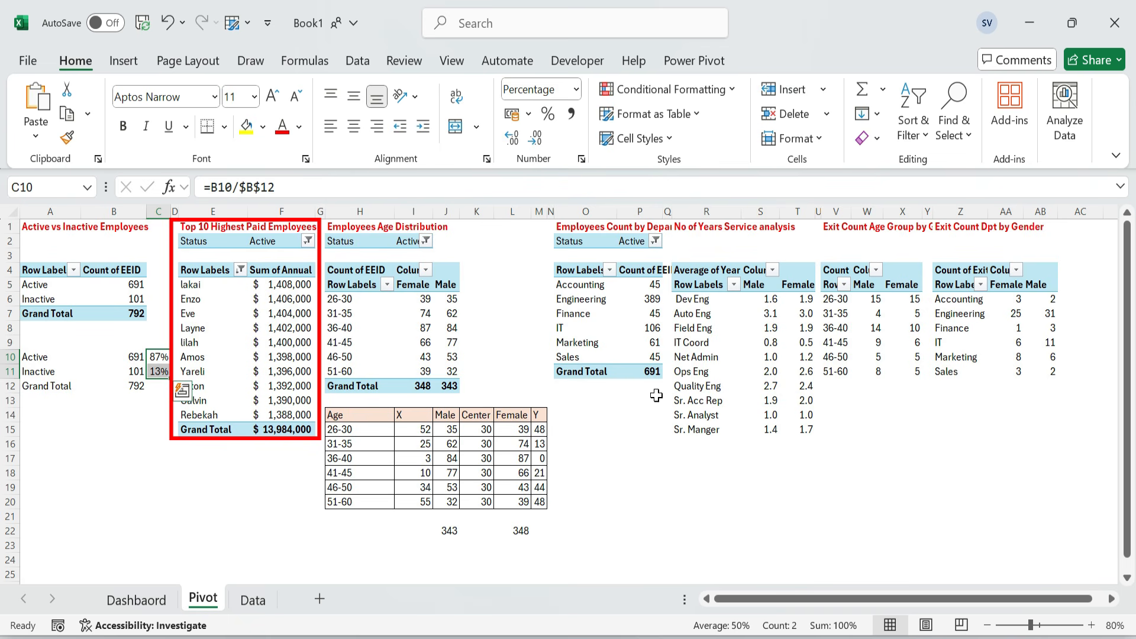
click(209, 274)
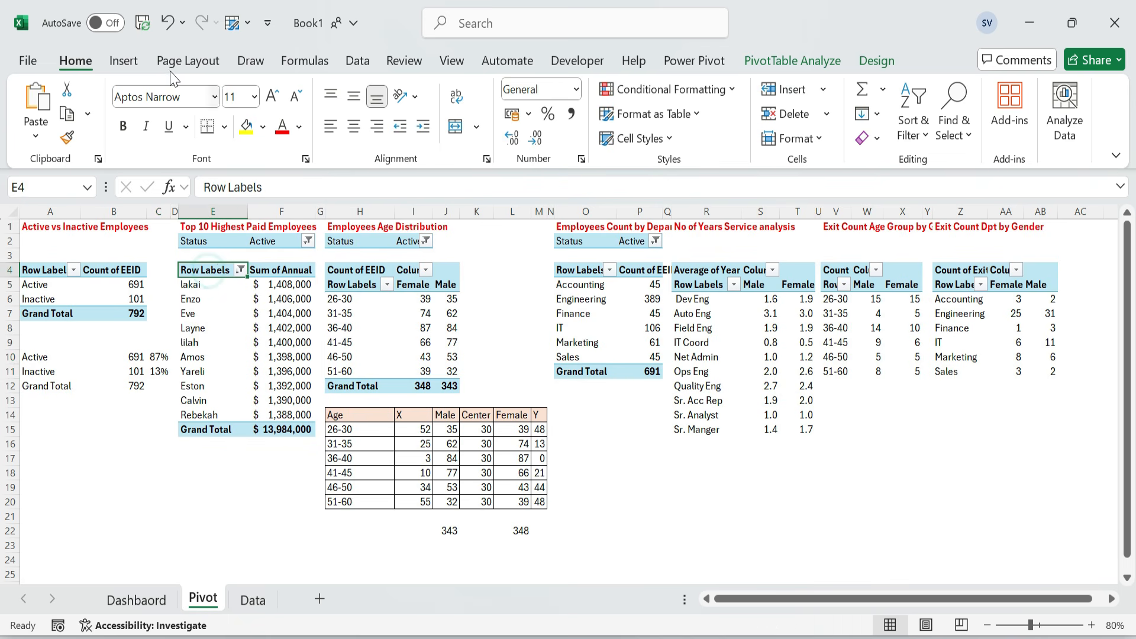
click(123, 61)
click(408, 128)
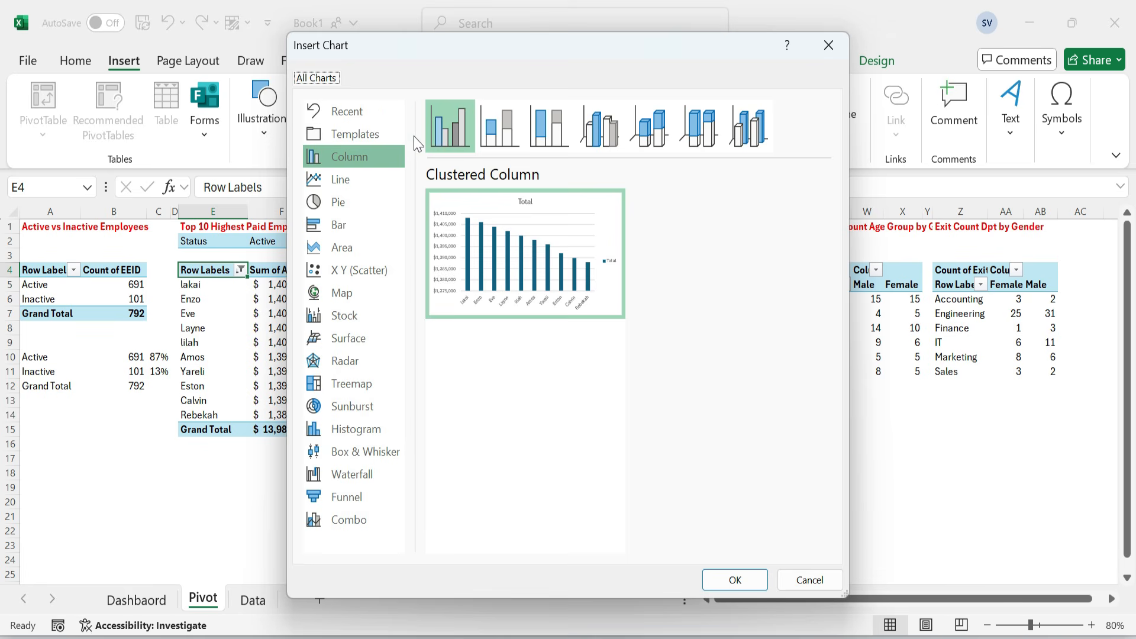
click(346, 224)
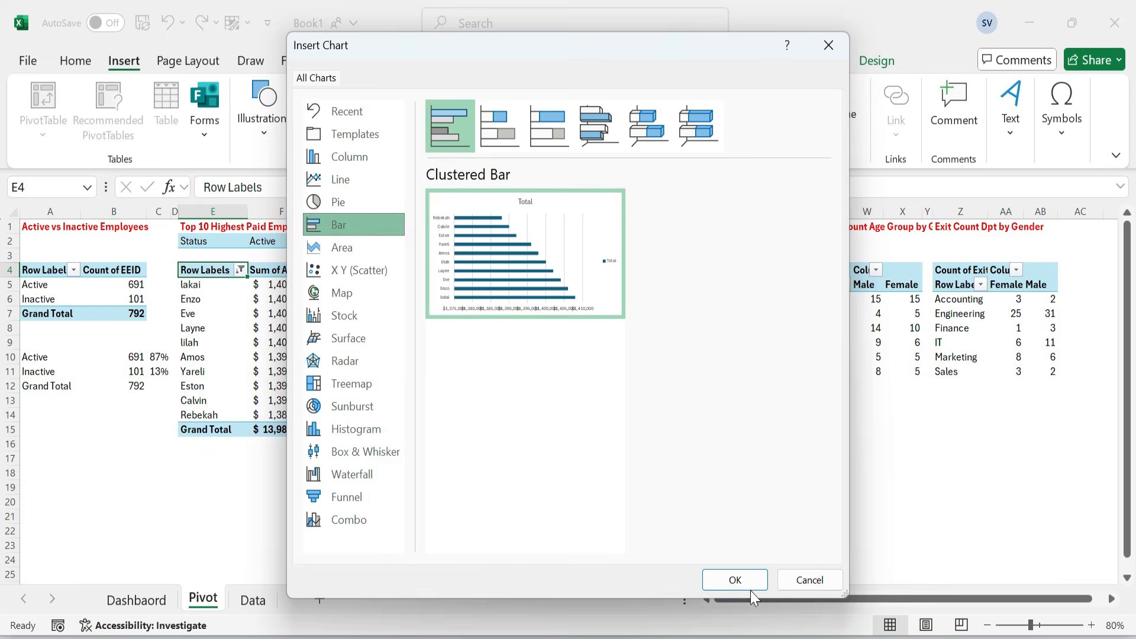
click(735, 580)
- Move the new bar chart from the Pivot sheet to the Dashbaord sheet, below the employee cards
key(ctrl+x)
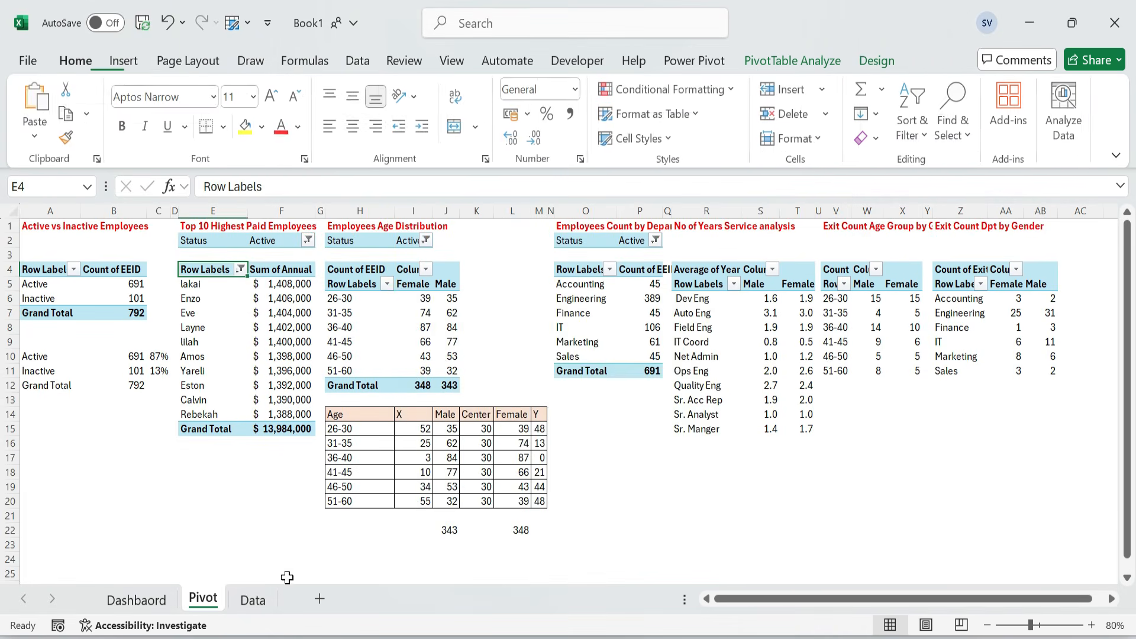
click(157, 596)
key(ctrl+v)
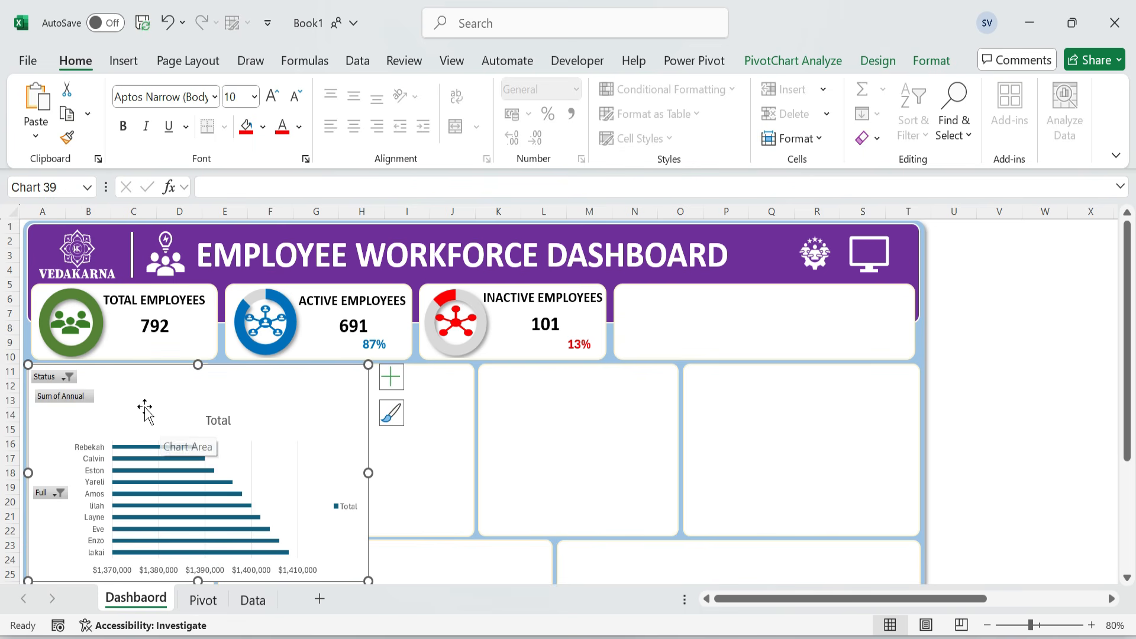
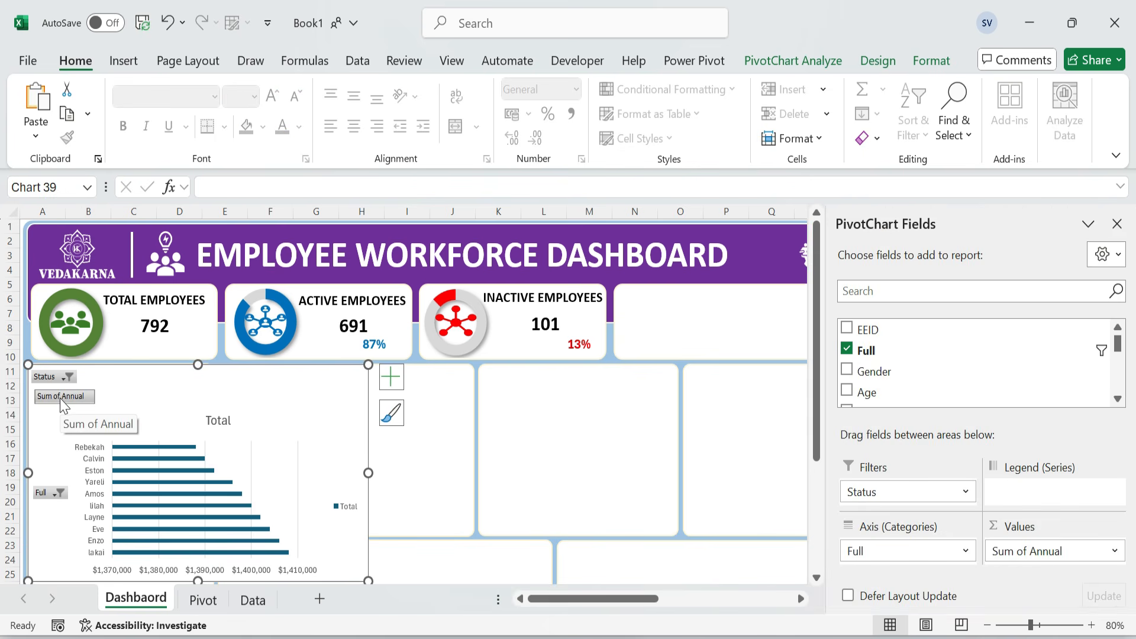
- Hide all field buttons on the new bar chart and delete its title, legend, gridlines and value axis
right_click(60, 398)
click(153, 338)
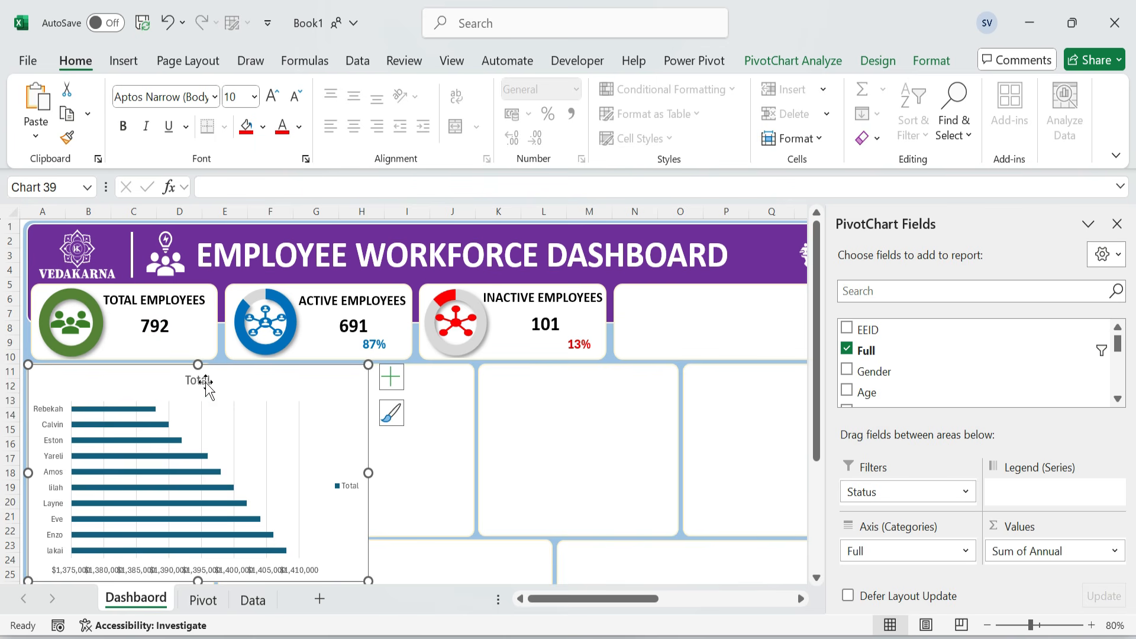
key(Delete)
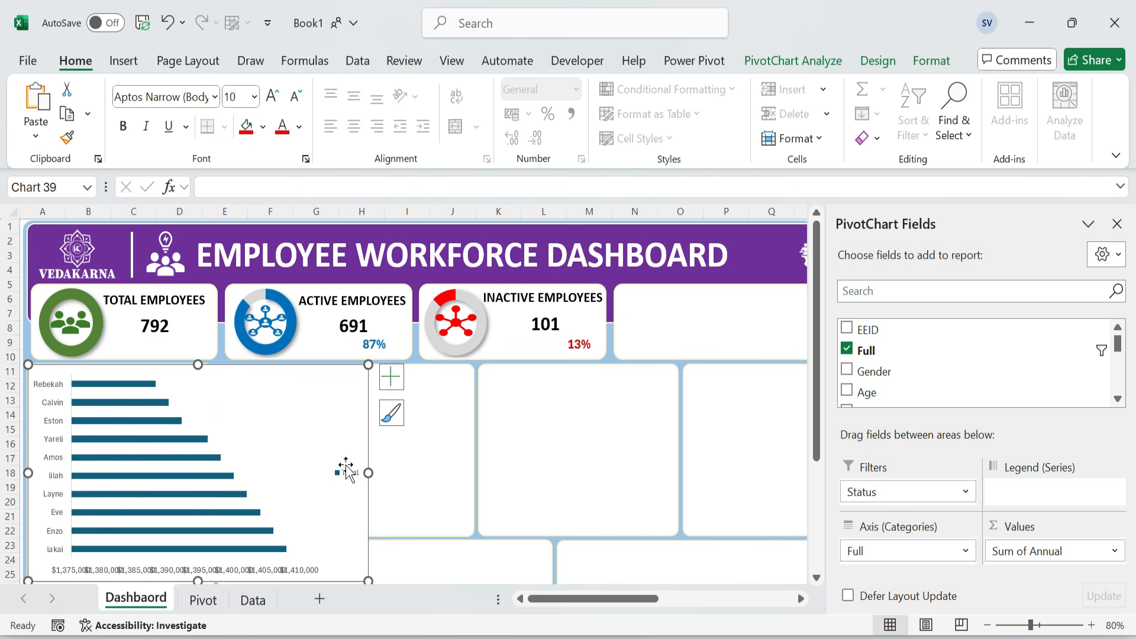
key(Delete)
click(178, 570)
key(Delete)
- Show the categories of the bar chart's employee-name axis in reverse order
click(52, 450)
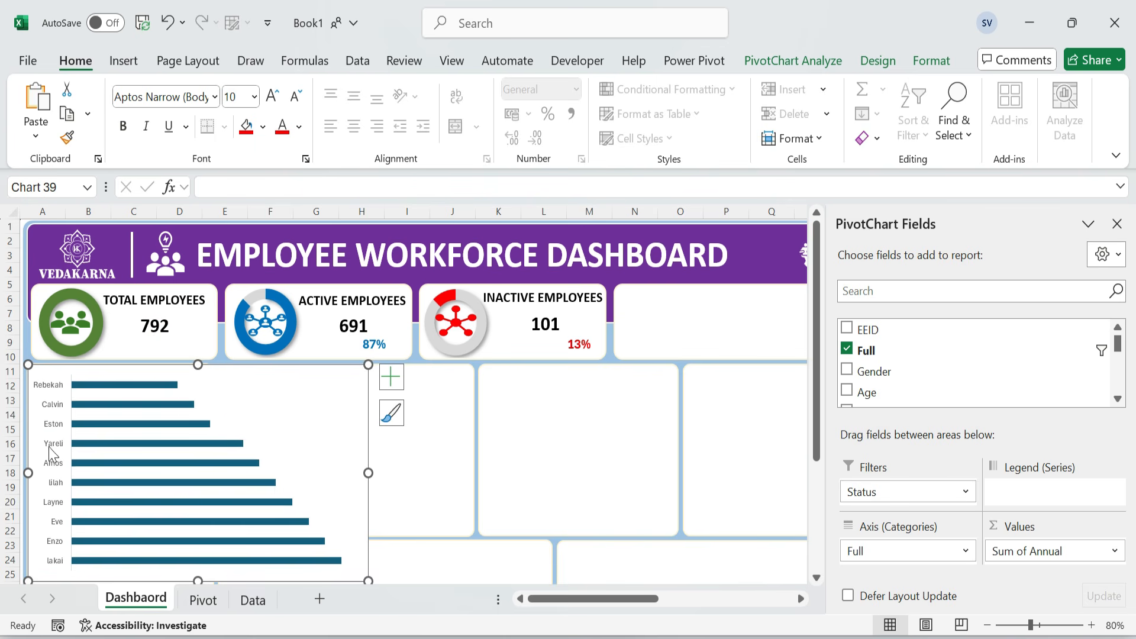
click(743, 426)
right_click(55, 413)
click(138, 395)
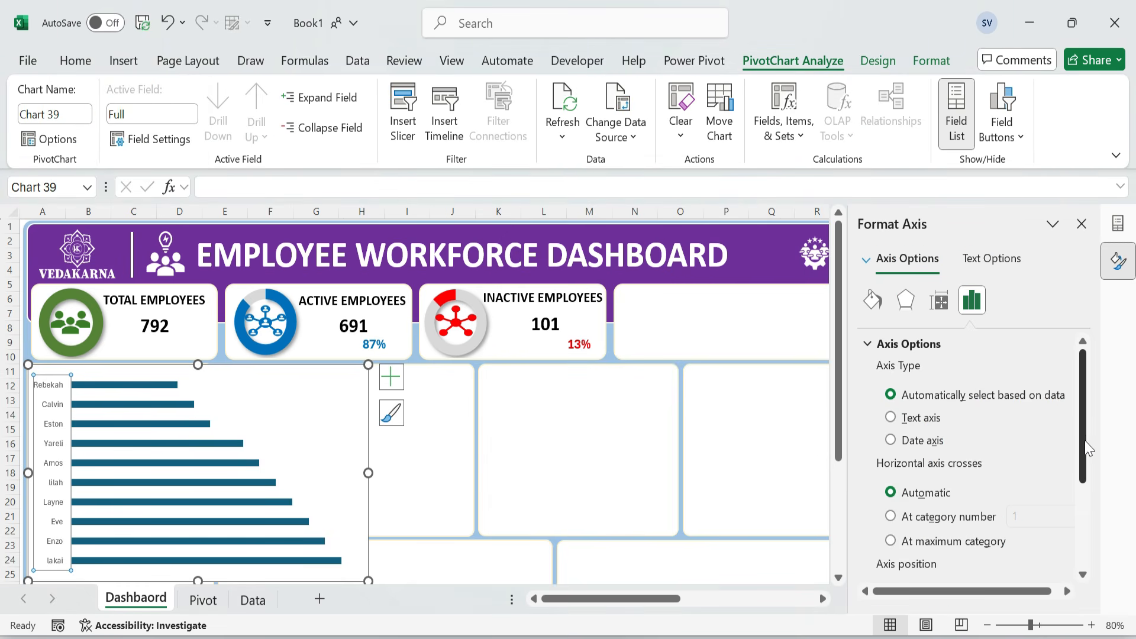
scroll(1088, 442, down, 5)
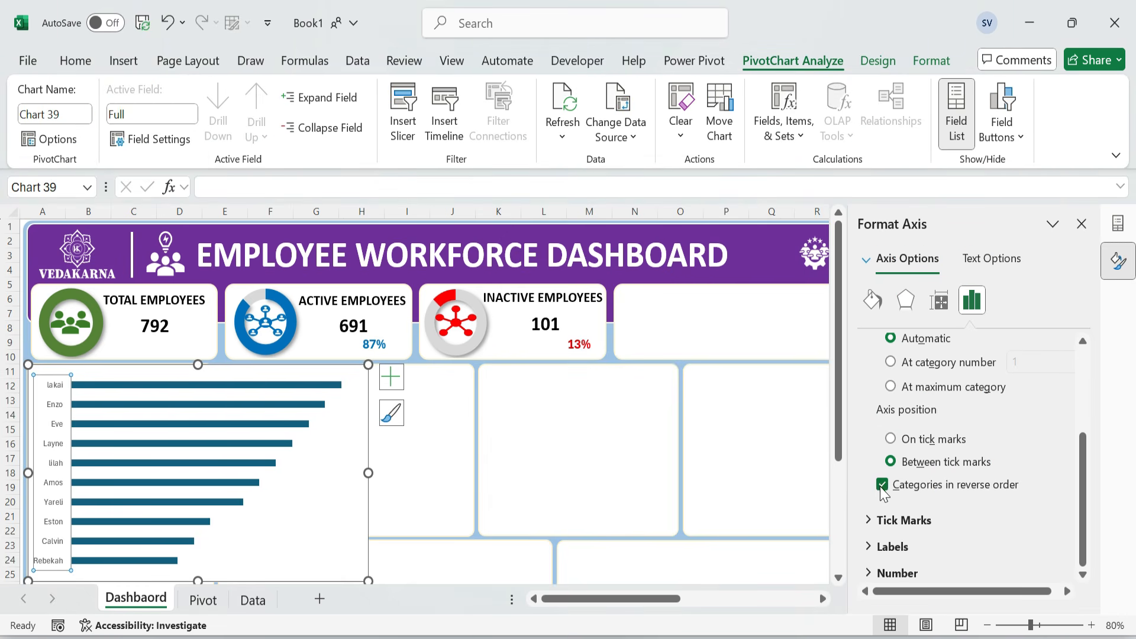
- Resize the bar chart to fit the tall card in columns A to D, leaving space for a heading above it
scroll(438, 477, down, 5)
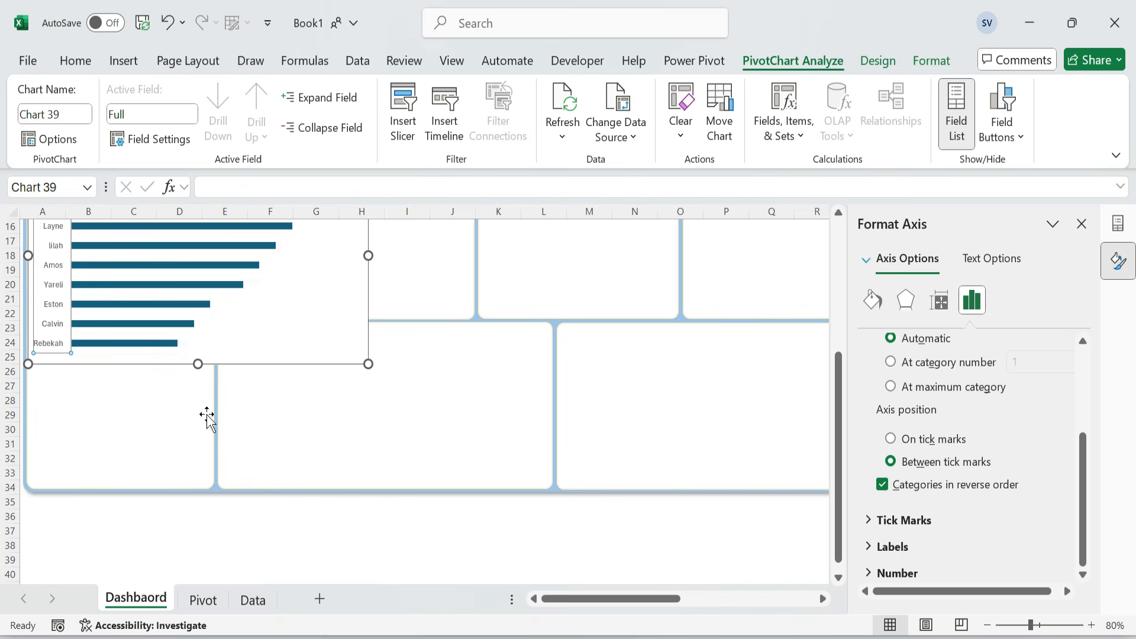
drag(198, 363, 198, 485)
click(362, 331)
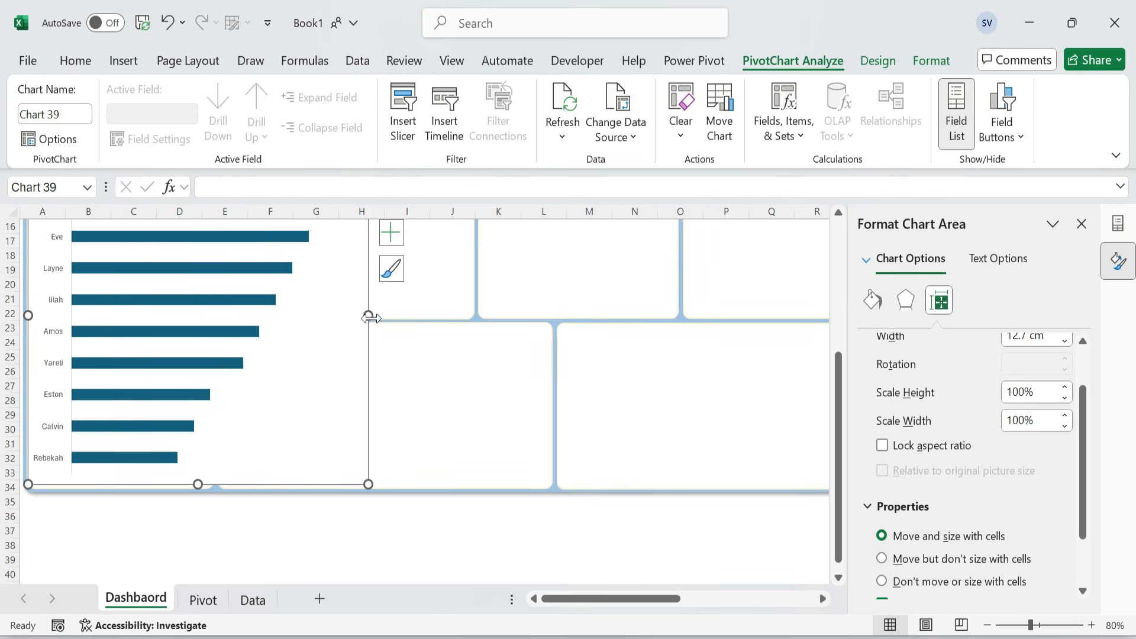
scroll(371, 358, up, 2)
drag(368, 403, 208, 408)
scroll(259, 355, up, 1)
drag(119, 279, 118, 299)
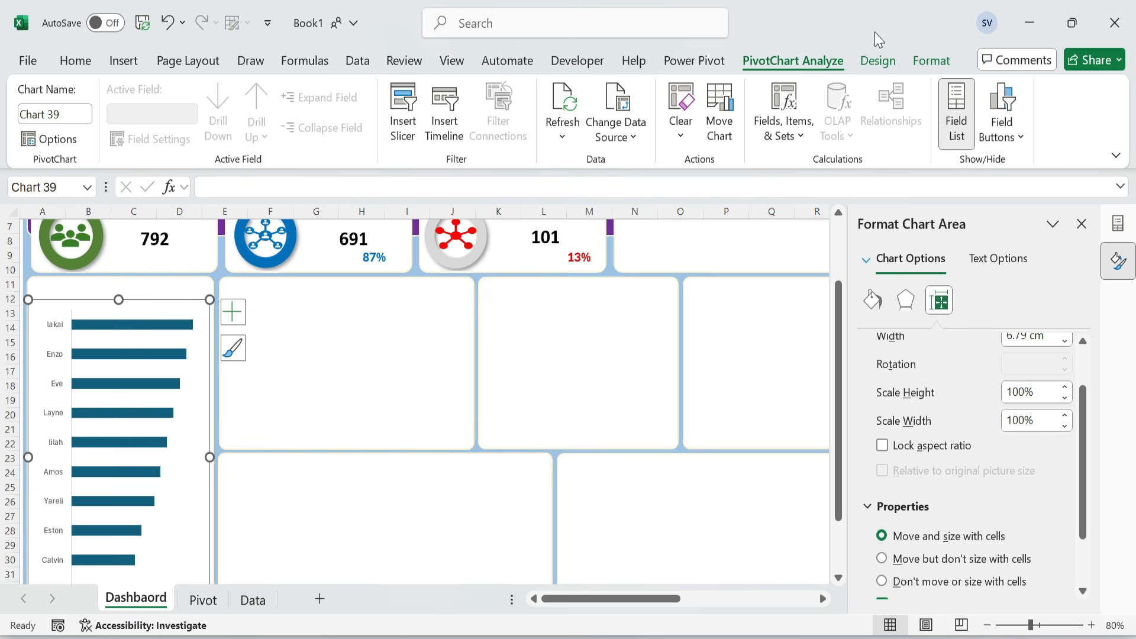
- Remove the fill and outline from the bar chart, and close the formatting and field panes
click(931, 60)
click(553, 92)
click(522, 499)
click(573, 114)
click(556, 478)
click(1082, 224)
click(1117, 223)
drag(962, 357, 991, 357)
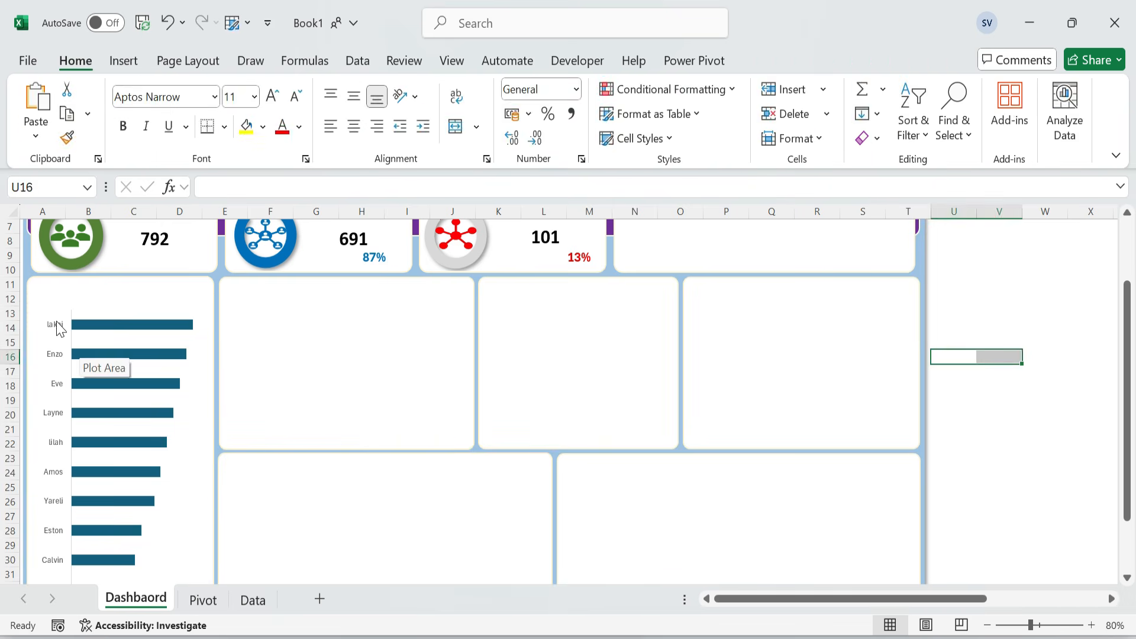
- Enlarge the plot area so the bars use the full width of the chart
click(130, 398)
drag(199, 457, 211, 457)
scroll(139, 462, down, 3)
scroll(139, 464, up, 4)
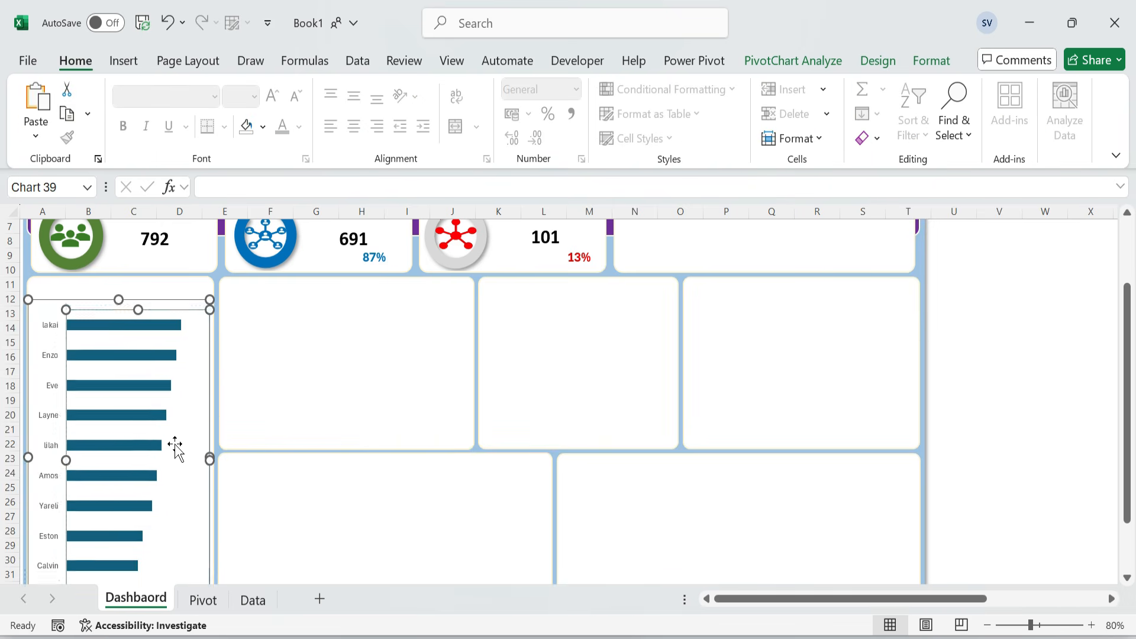
click(140, 349)
click(188, 476)
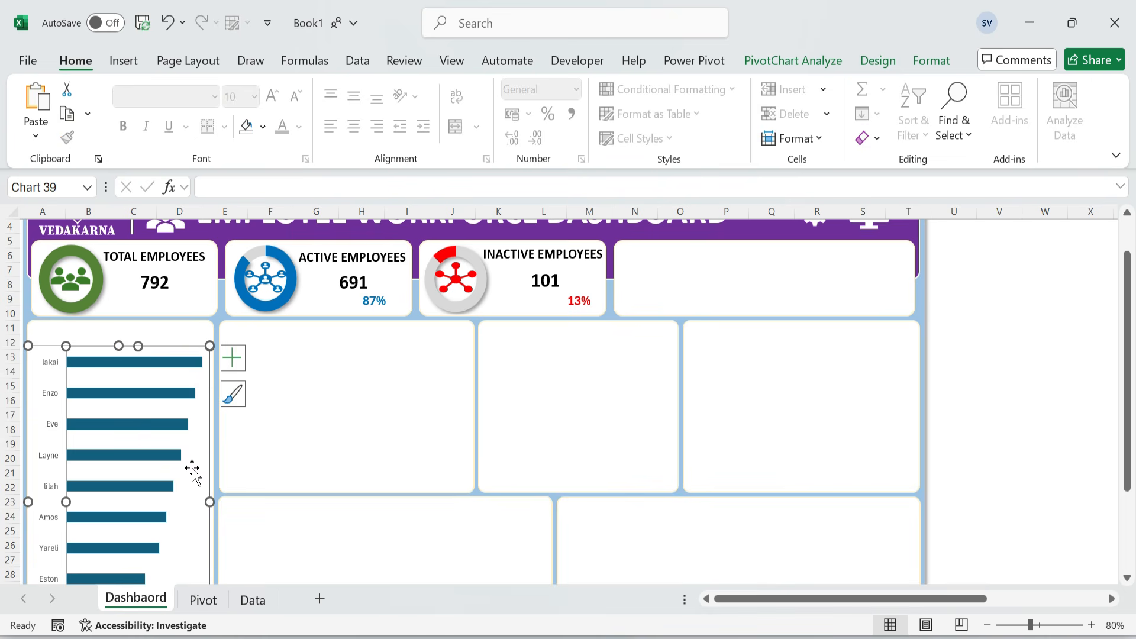
- Add Inside End data labels to the bars and set the series gap width to 32%
click(233, 357)
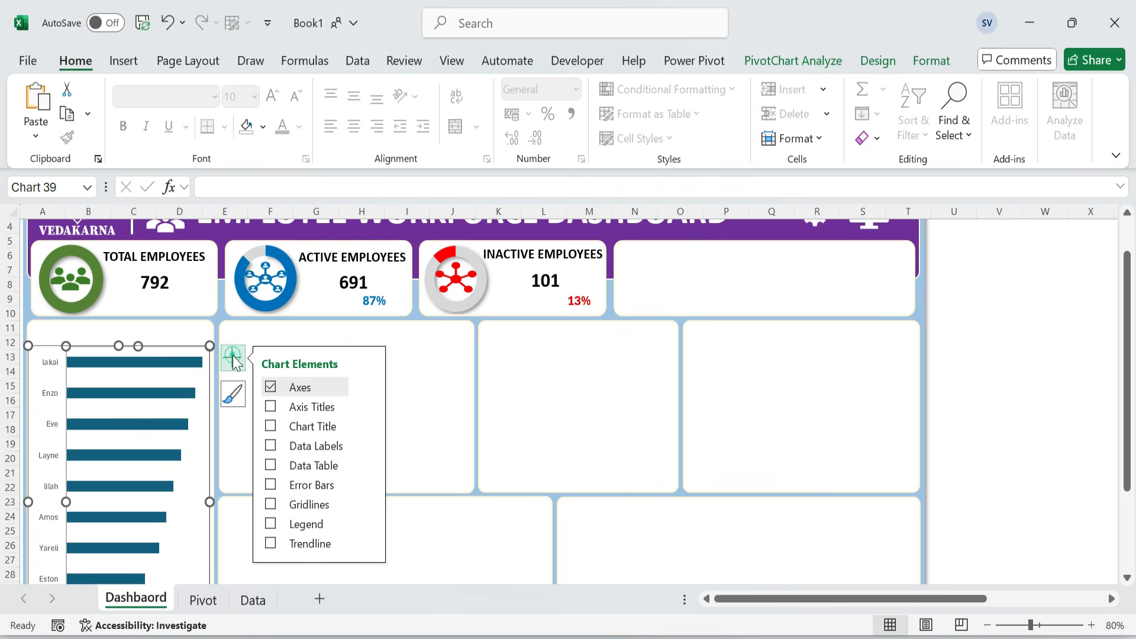
click(271, 446)
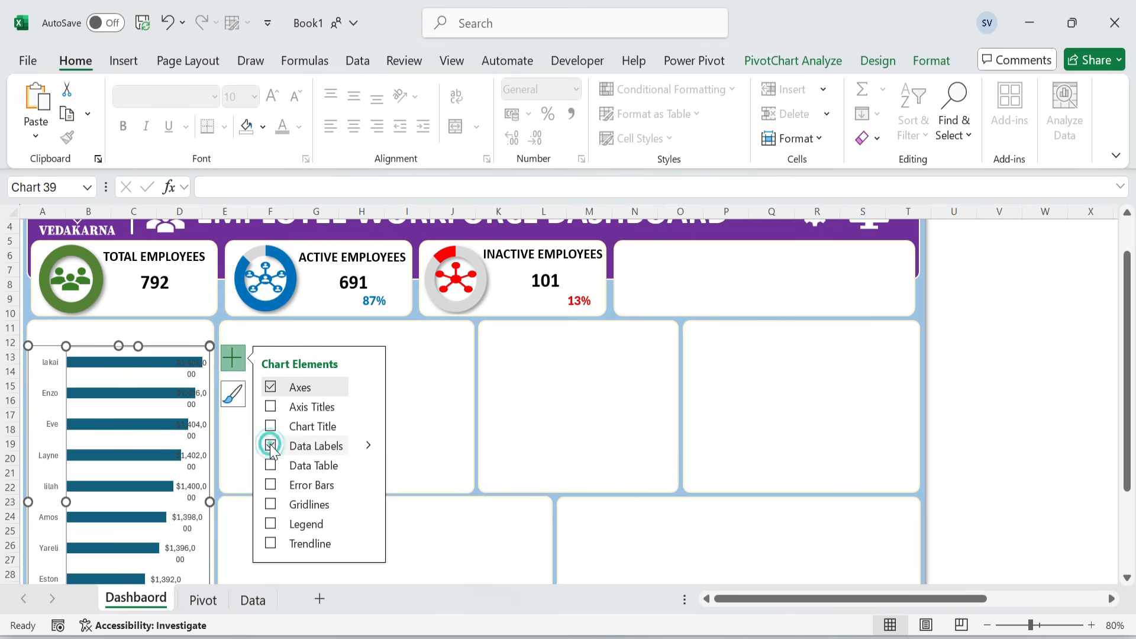
click(368, 445)
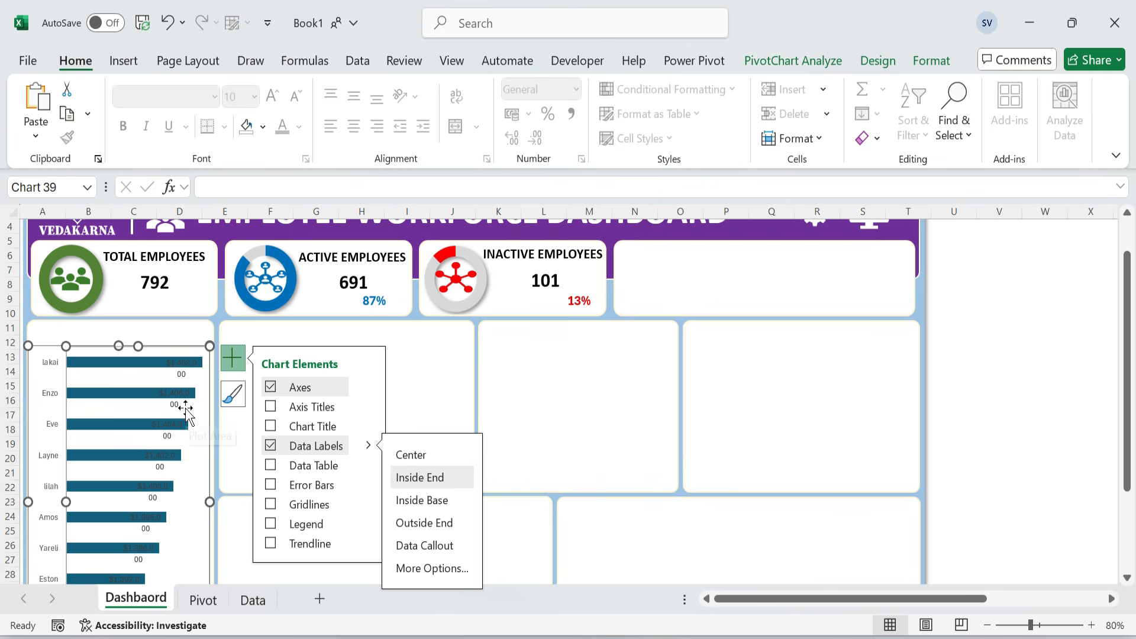
double_click(108, 364)
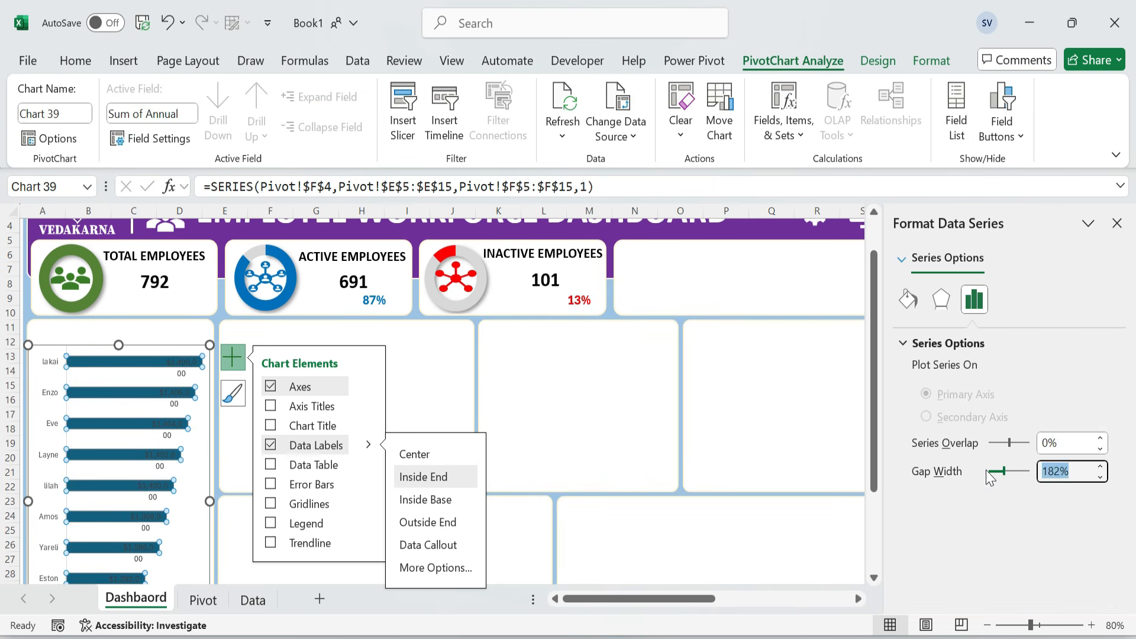
key(Return)
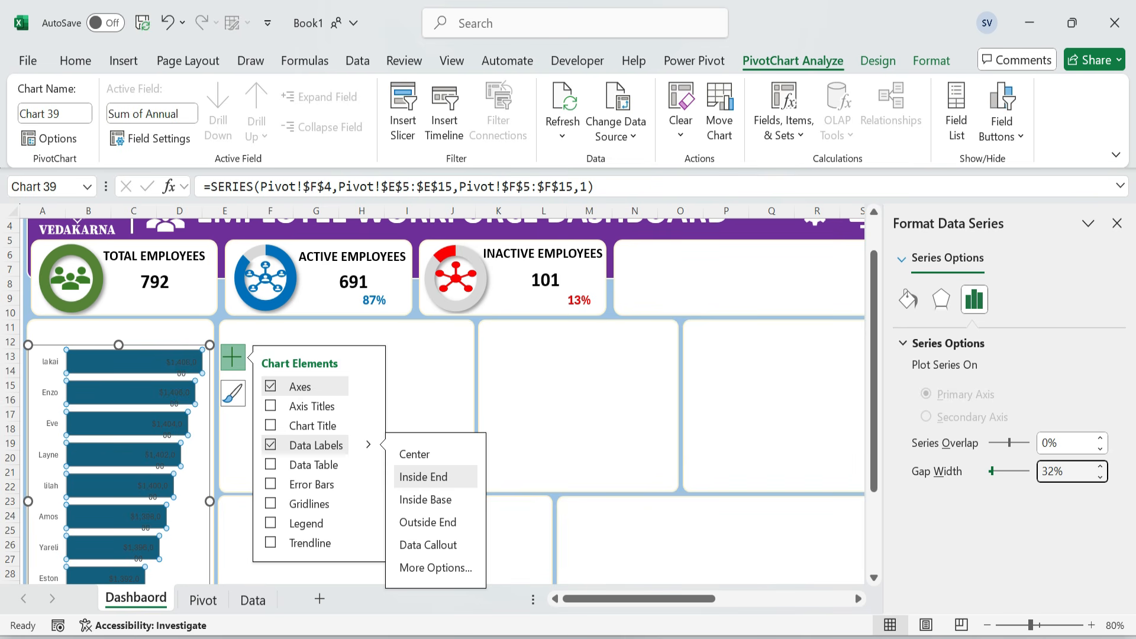
- Fill the bar series with the magenta shade from the recent colors
click(927, 63)
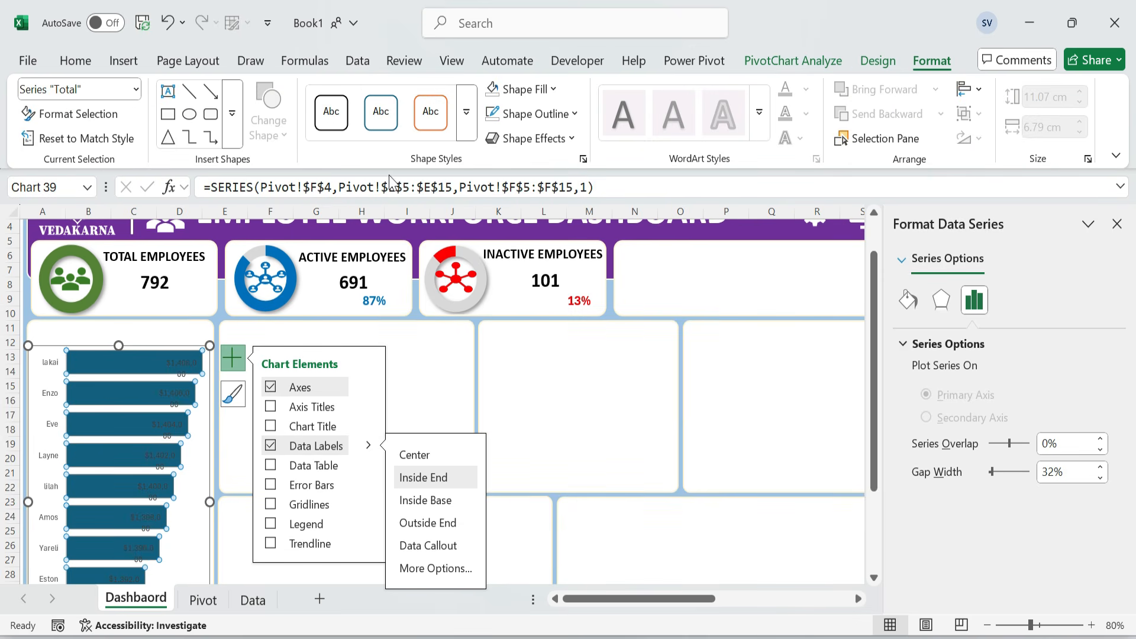
click(75, 61)
click(262, 126)
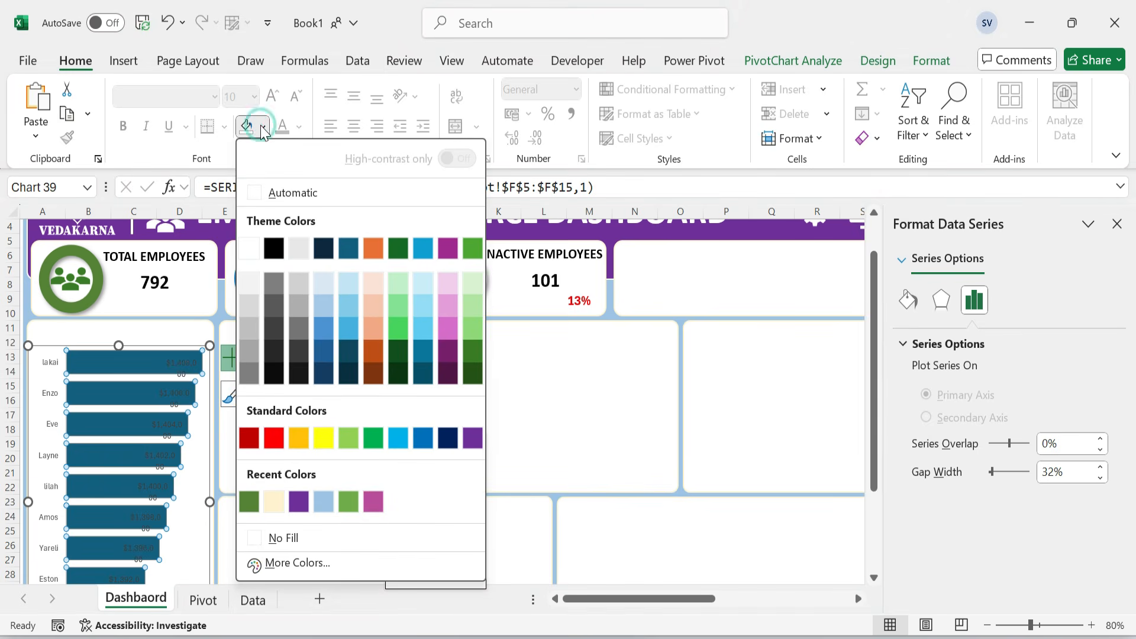
click(374, 502)
click(233, 358)
click(368, 445)
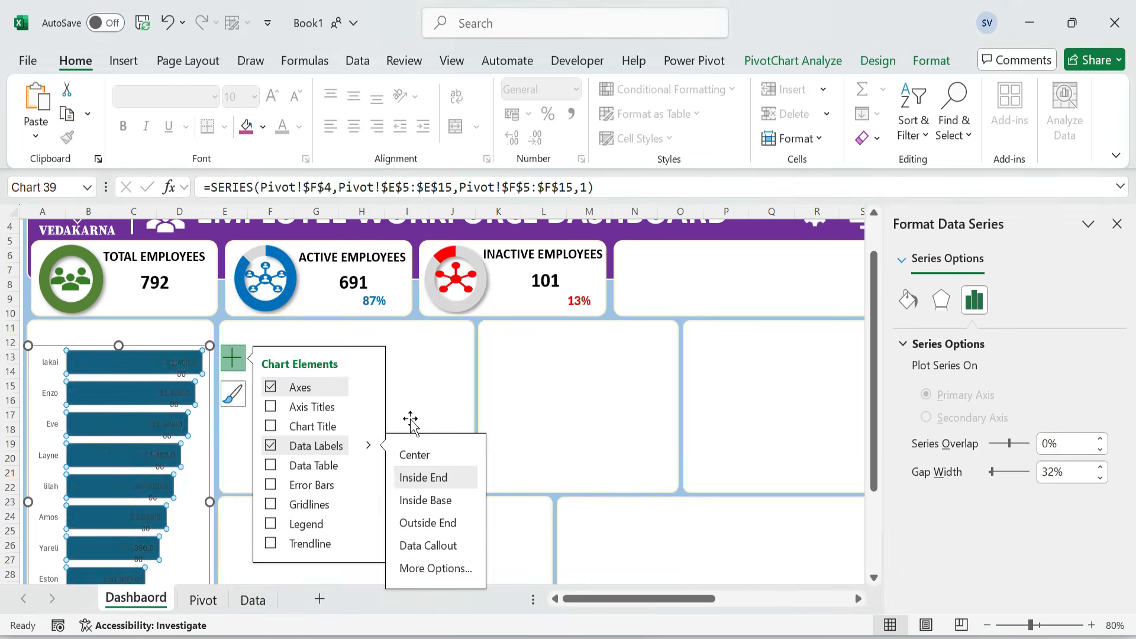
- Apply a shadow effect to the bar series
click(931, 61)
click(532, 137)
mouse_move(600, 222)
click(634, 258)
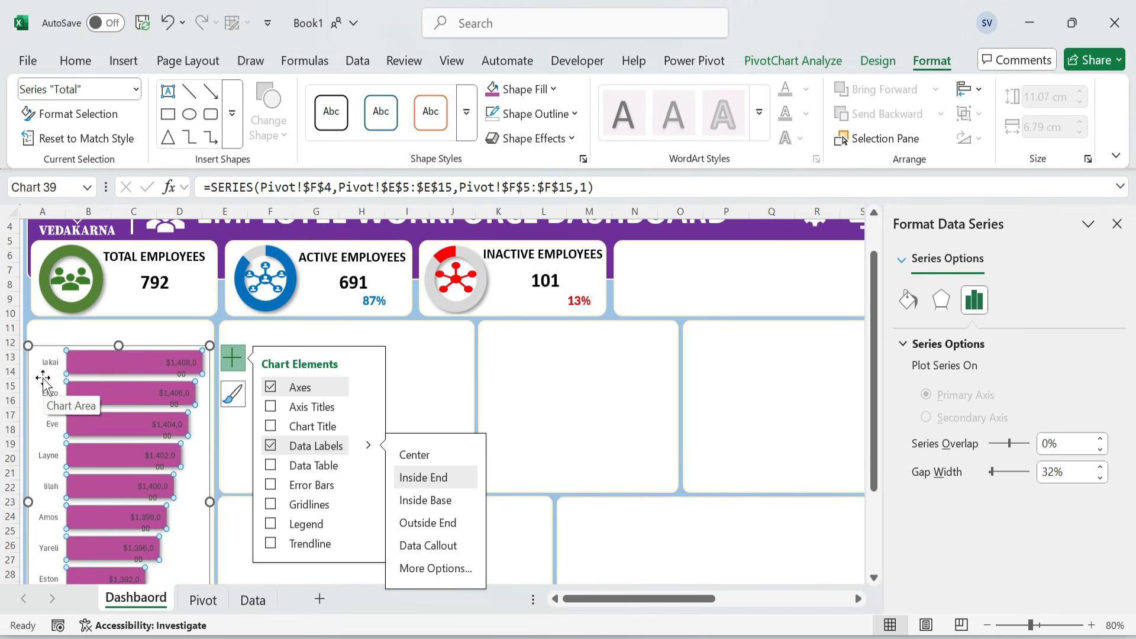
- Widen and reposition the individual data labels along the bars so the salary values fit on one line
click(186, 371)
click(186, 368)
drag(163, 363, 122, 457)
click(161, 394)
click(161, 424)
click(157, 455)
click(152, 487)
drag(134, 487, 112, 519)
click(160, 512)
scroll(119, 516, down, 2)
click(140, 462)
click(127, 492)
drag(120, 462, 81, 554)
click(118, 523)
- Format all the bar chart's data labels as bold Calibri with white text
click(173, 305)
click(172, 306)
click(86, 60)
click(214, 96)
click(199, 235)
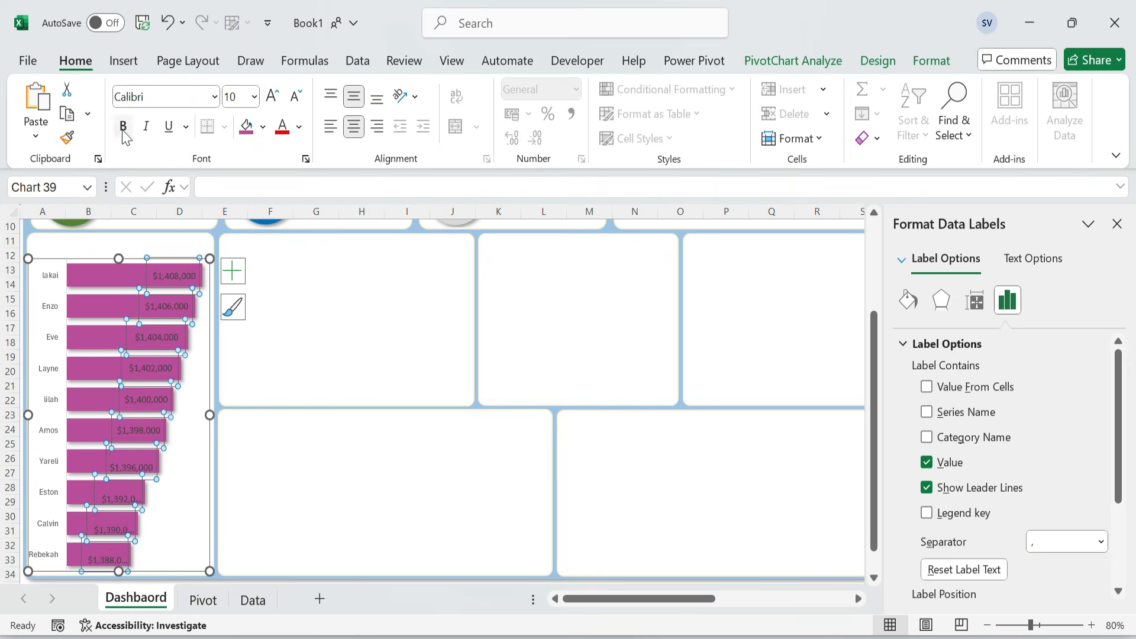
click(123, 126)
click(299, 126)
click(286, 247)
click(358, 303)
- Widen the data labels on the $1,396,000 and $1,392,000 bars to show the full values on one line
click(112, 462)
click(112, 461)
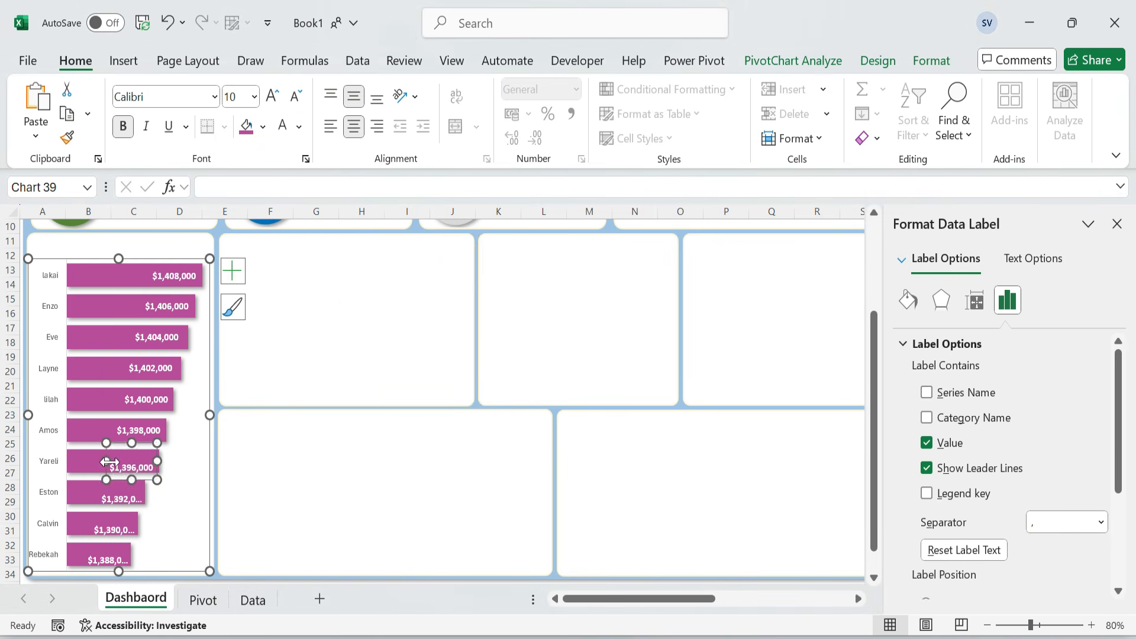
click(128, 475)
- Set the bar chart's data labels to font size 9 in bold
click(124, 129)
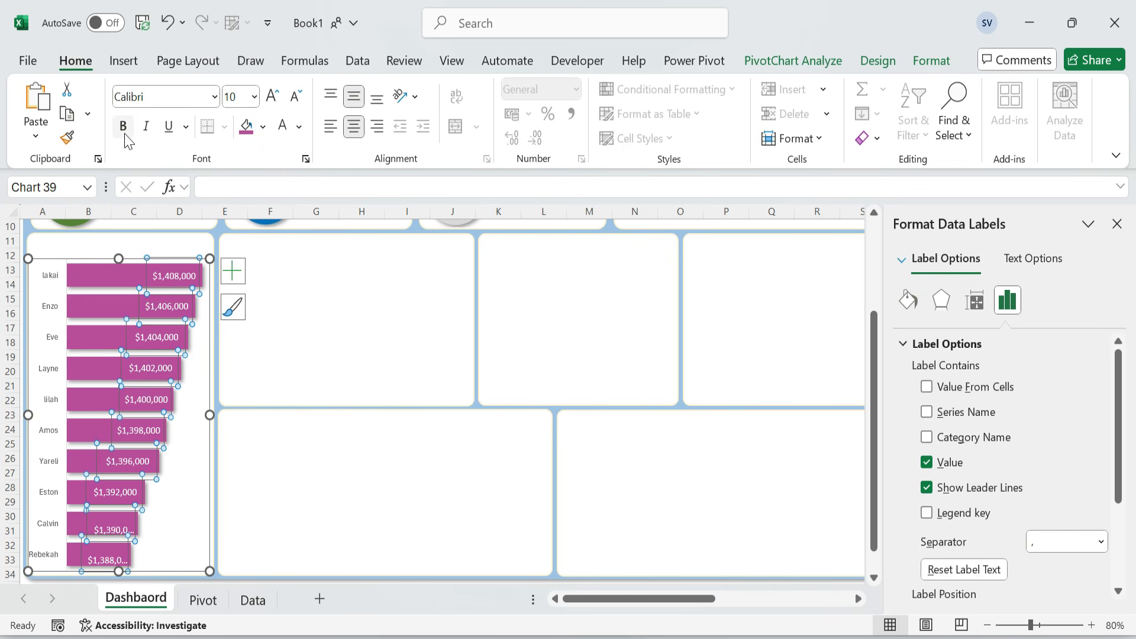
click(296, 101)
click(123, 126)
click(123, 126)
click(123, 126)
click(451, 440)
- Adjust the data label of the lowest bar, $1,388,000, so it sits centered vertically on the bar
scroll(111, 477, down, 2)
click(112, 476)
click(111, 477)
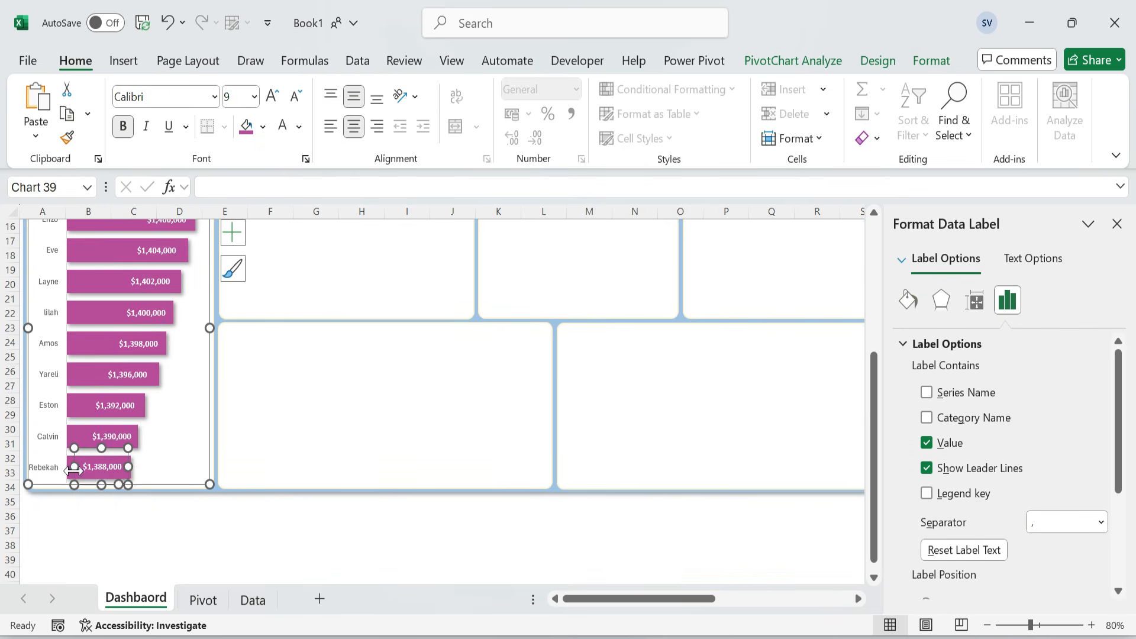
drag(112, 478, 111, 473)
click(249, 403)
- Duplicate a card heading text box, place it above the bar chart and change its text to "Top 10 Highest paid Employees"
scroll(203, 406, up, 5)
click(189, 301)
click(207, 310)
key(ctrl+d)
drag(207, 321, 161, 389)
key(ctrl+a)
key(BackSpace)
text(Top 10 Highest paid Em)
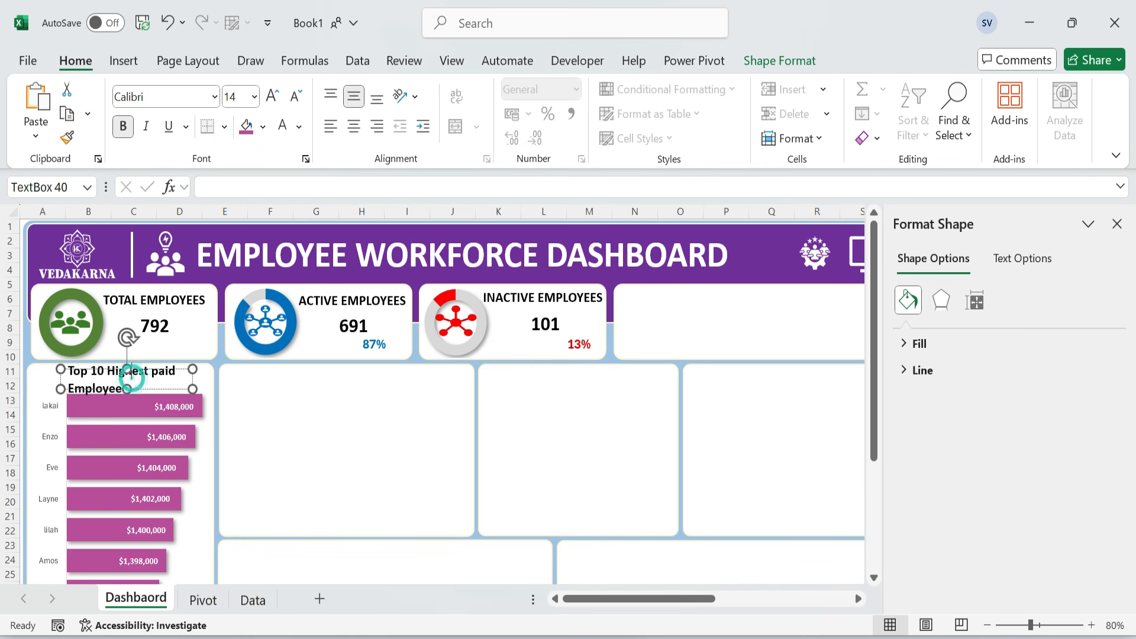
- Reduce the heading's font size and widen its text box so "Top 10 Highest Paid Employees" fits on one line
key(ctrl+a)
click(294, 95)
drag(61, 390, 33, 392)
mouse_move(192, 390)
mouse_down()
mouse_move(209, 393)
mouse_move(193, 370)
mouse_move(204, 366)
mouse_move(215, 389)
mouse_up()
click(421, 405)
click(173, 376)
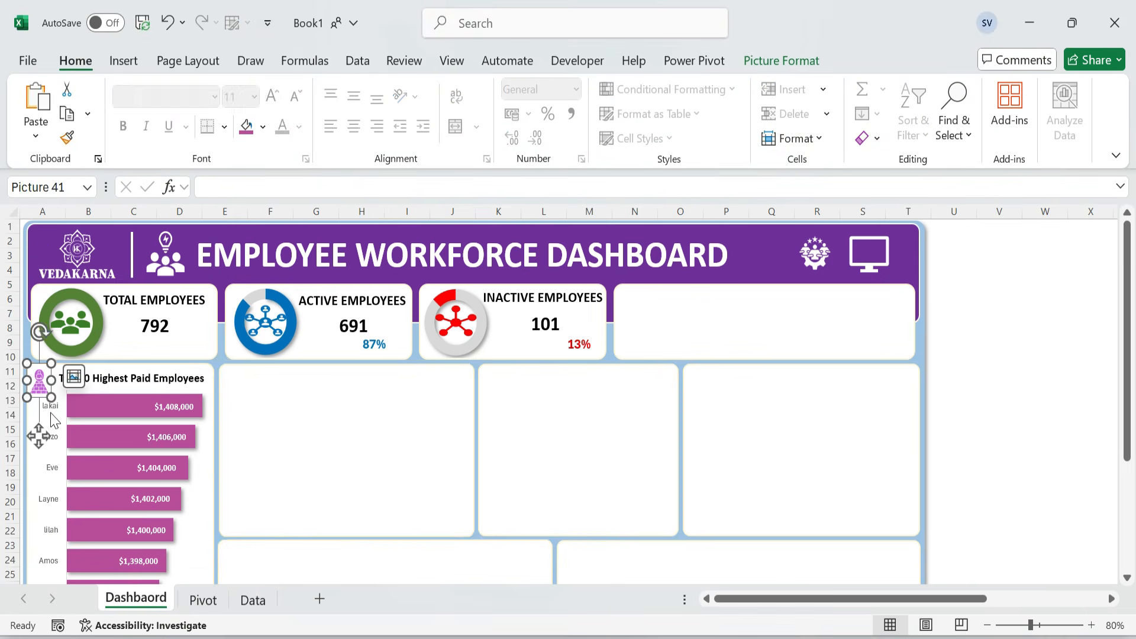
click(361, 423)
scroll(59, 435, down, 3)
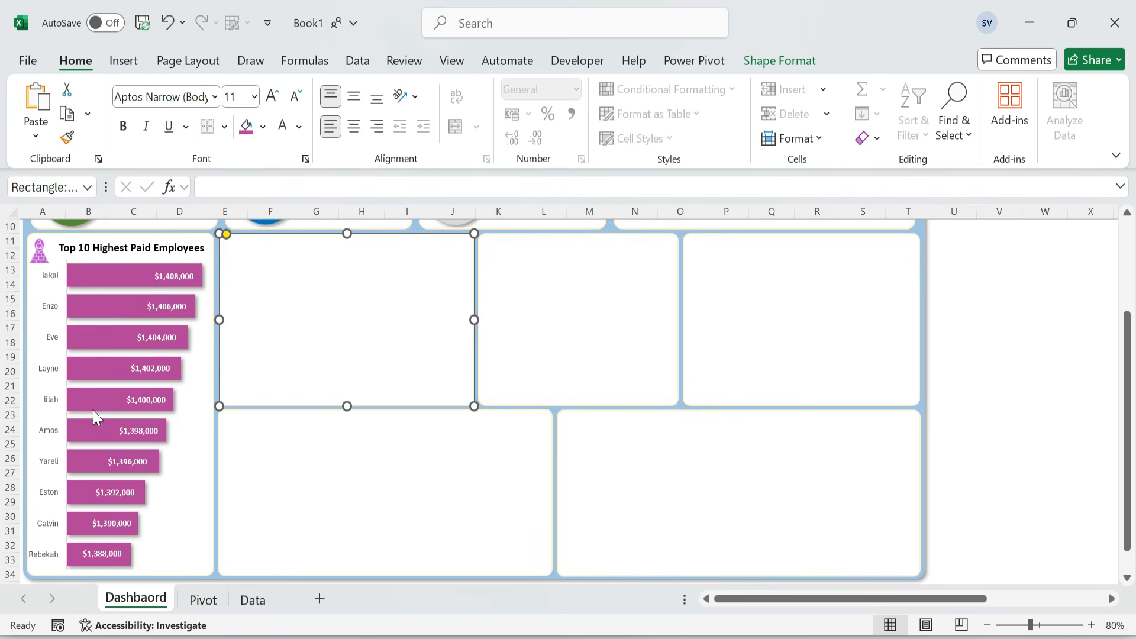
click(192, 474)
scroll(192, 450, up, 3)
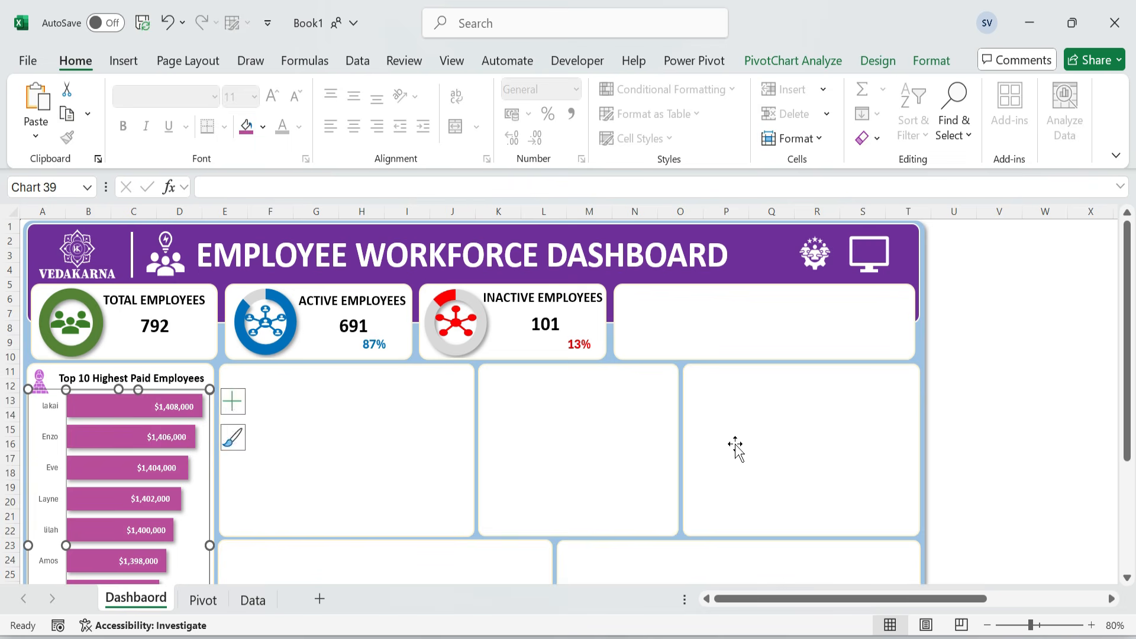
click(1022, 387)
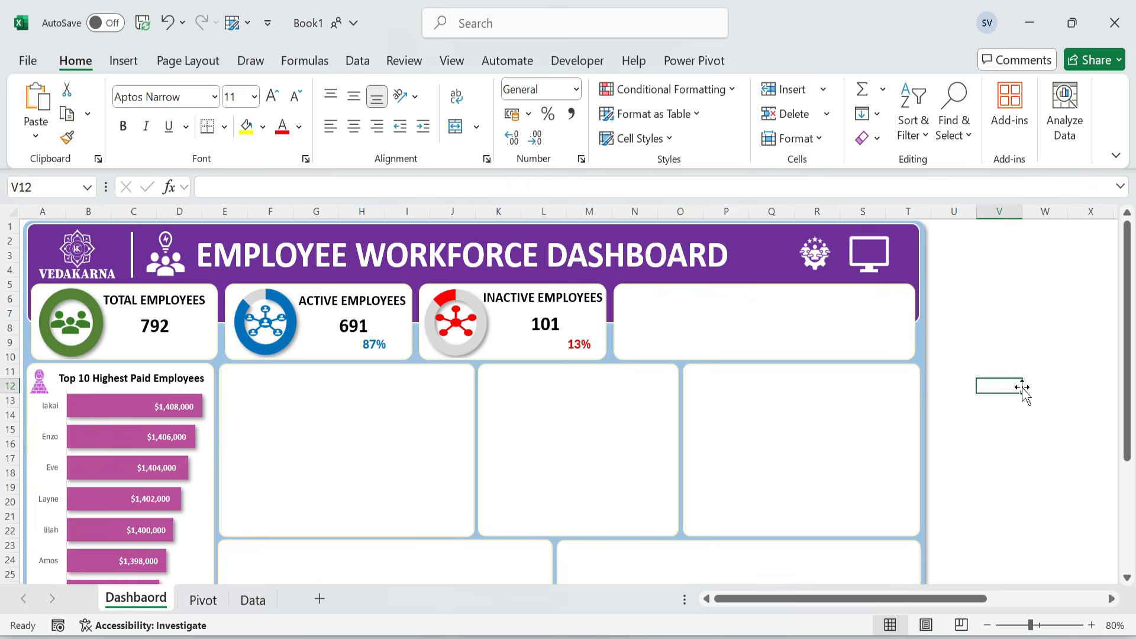
- Insert a Stacked Bar chart from the age, X, Male, Center, Female and Y table in H14:M20 on the Pivot sheet
click(327, 418)
key(ctrl+Page_Down)
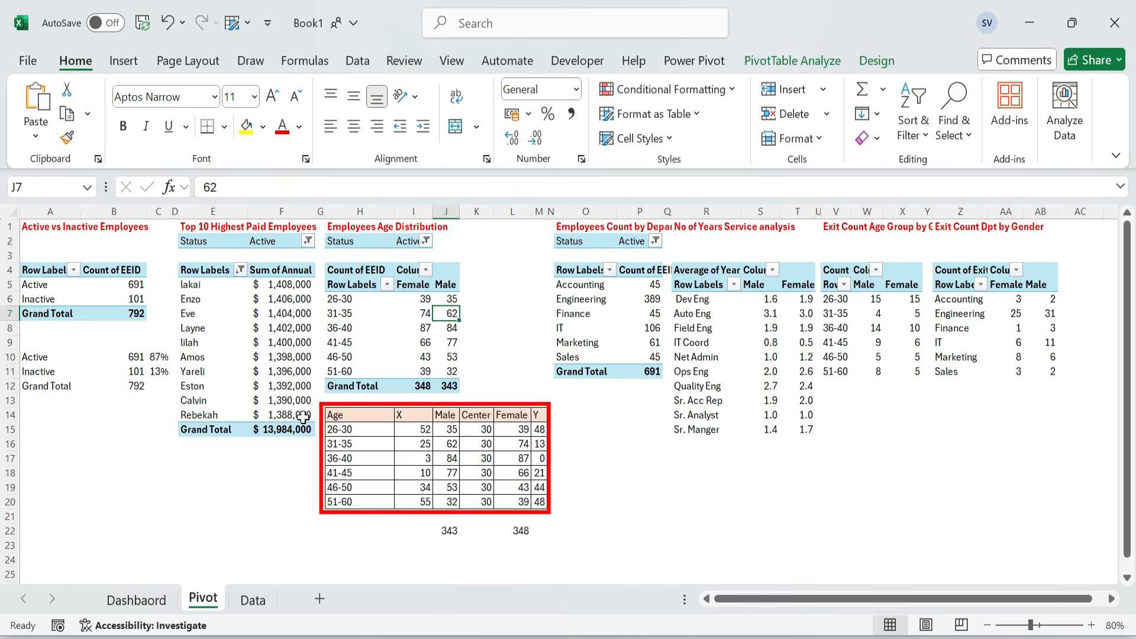
drag(337, 416, 545, 500)
click(123, 61)
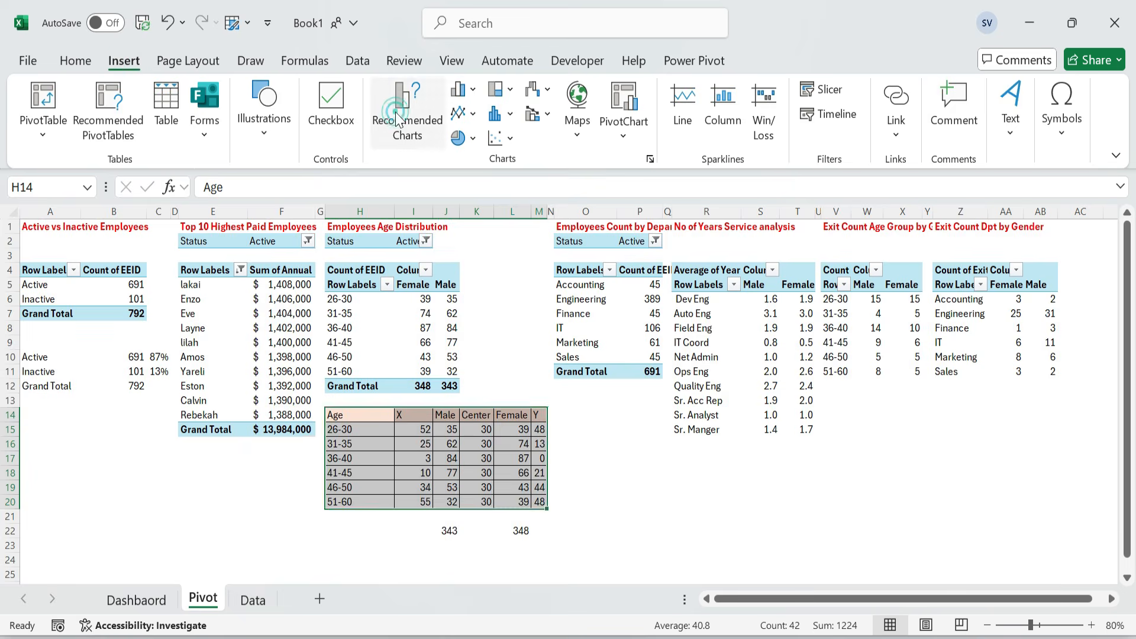
click(419, 115)
click(415, 80)
click(351, 223)
click(506, 125)
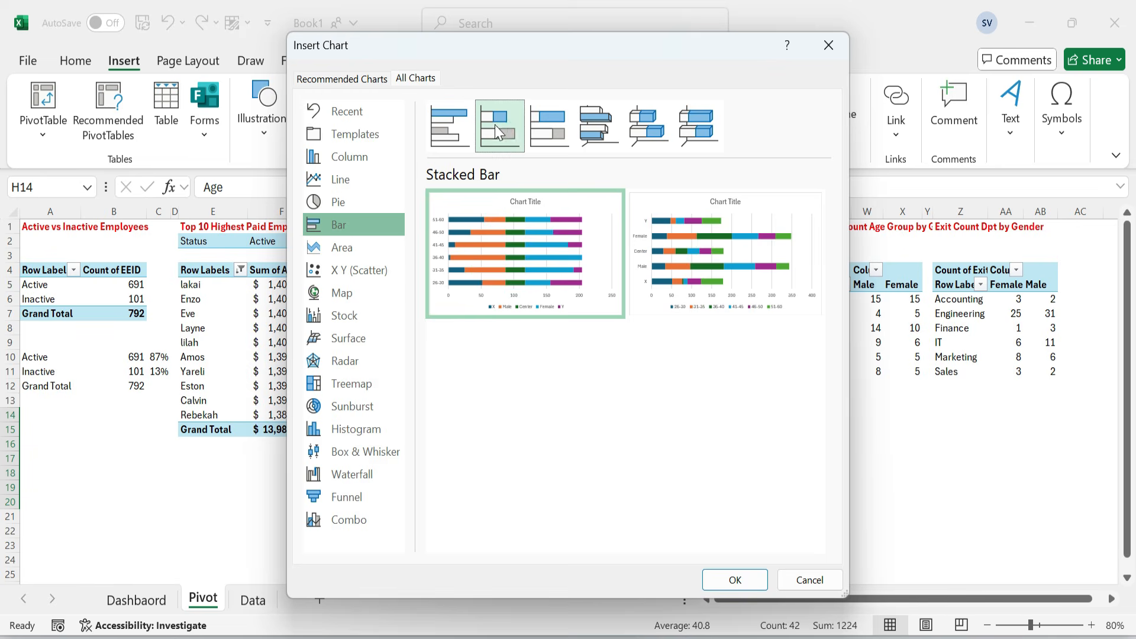
click(734, 579)
- Move the stacked bar chart to the Dashbaord sheet beside the top 10 chart and delete its title, legend and value axis
key(Delete)
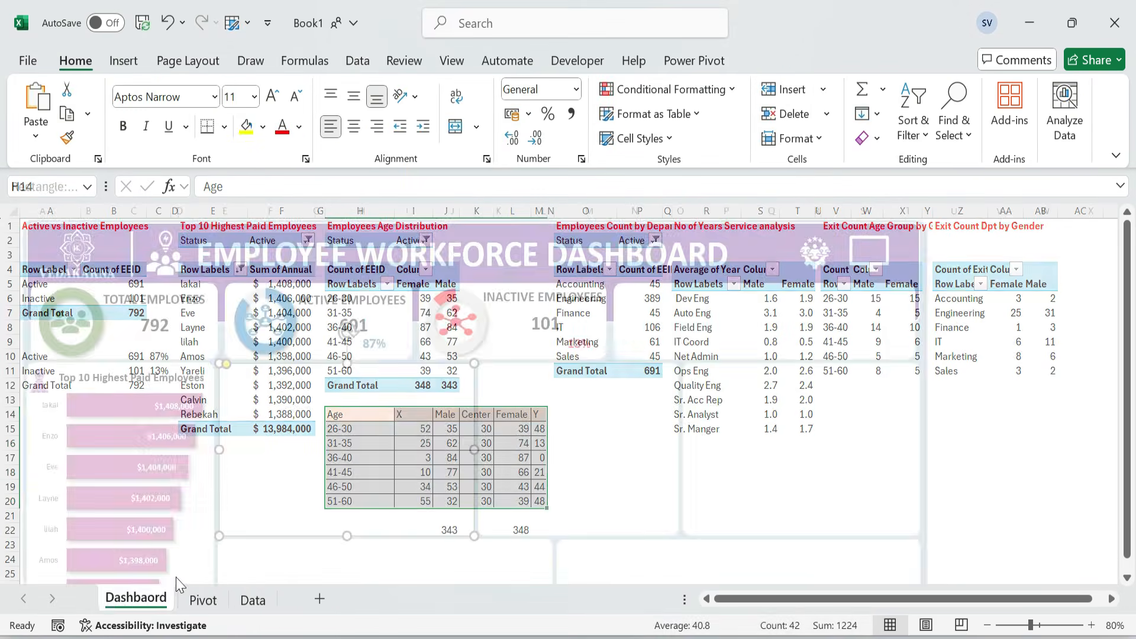
click(341, 439)
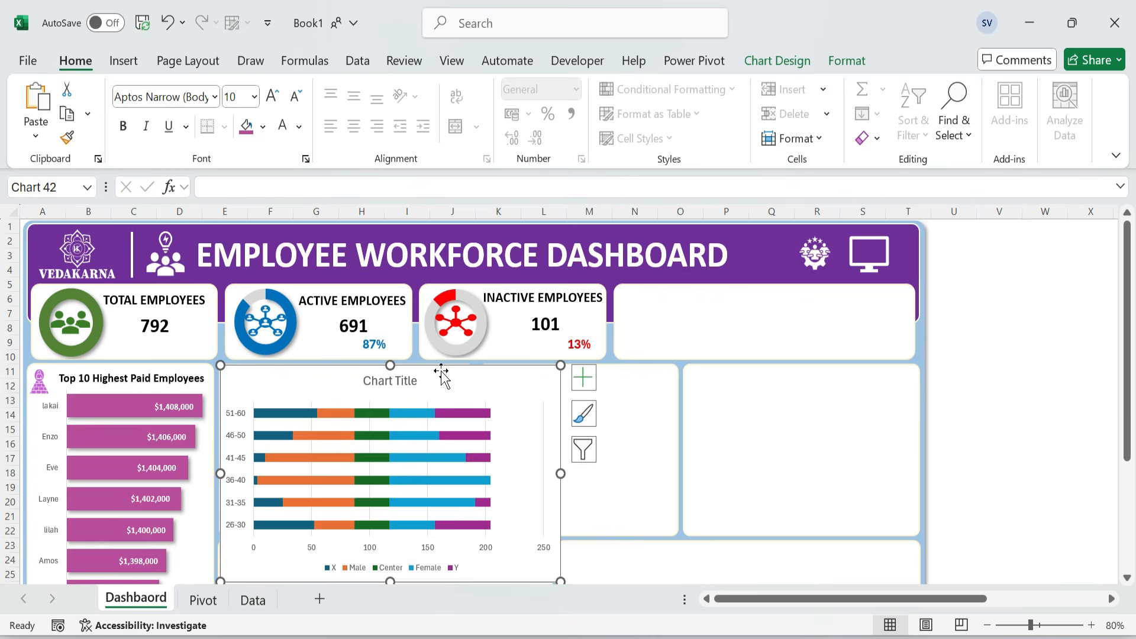
scroll(414, 379, down, 1)
click(408, 343)
key(Delete)
click(414, 525)
key(Delete)
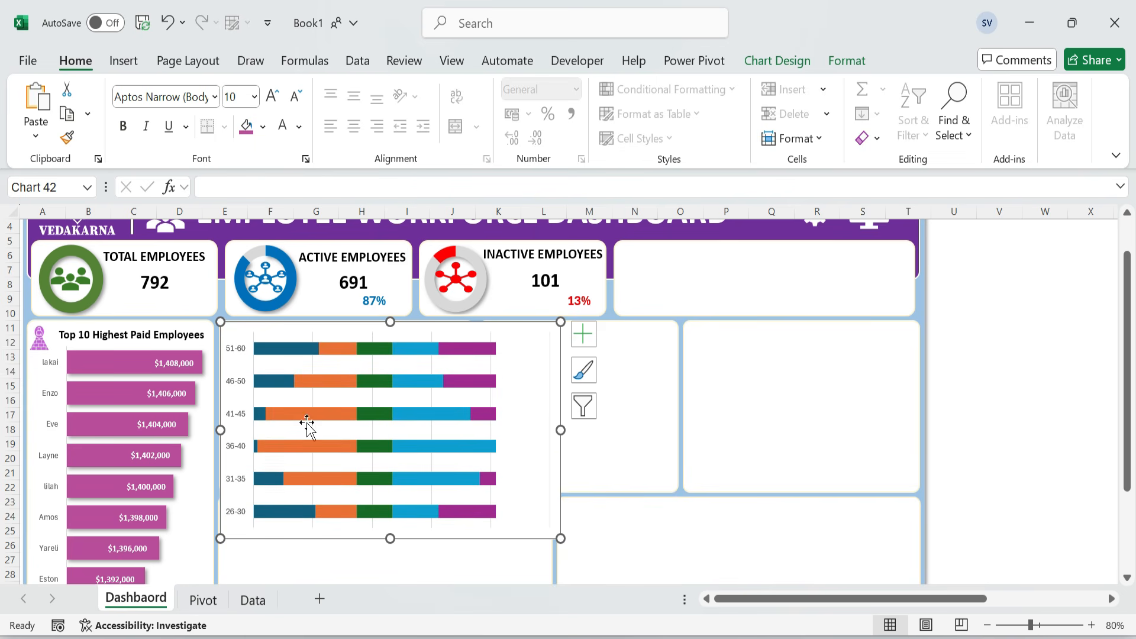
- Delete the age category axis and the gridlines from the stacked bar chart
click(236, 419)
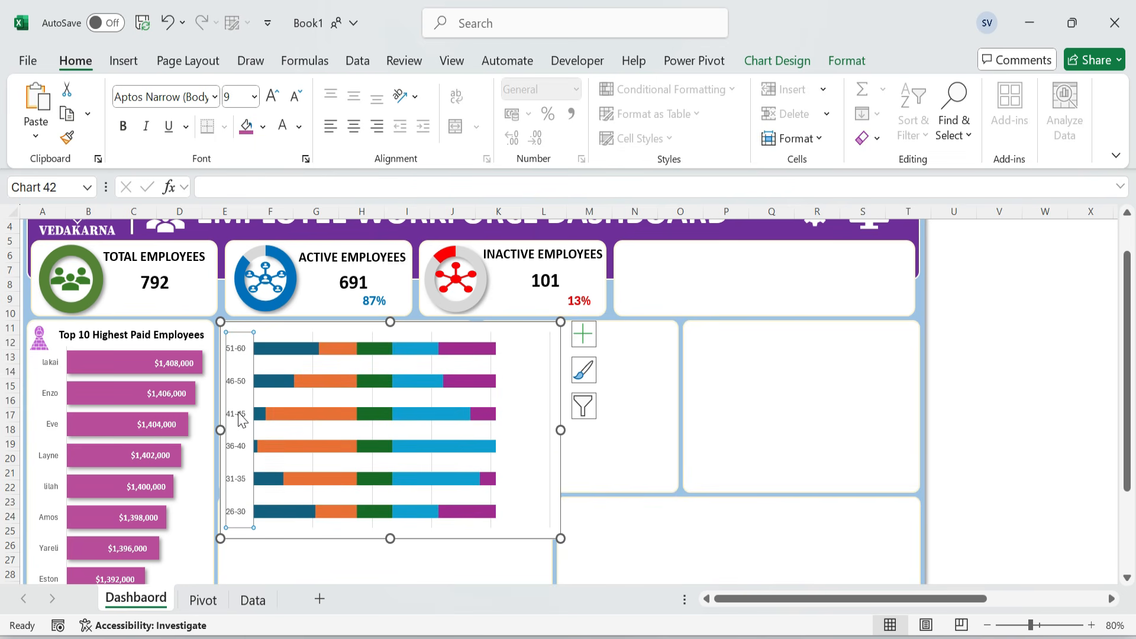
key(Delete)
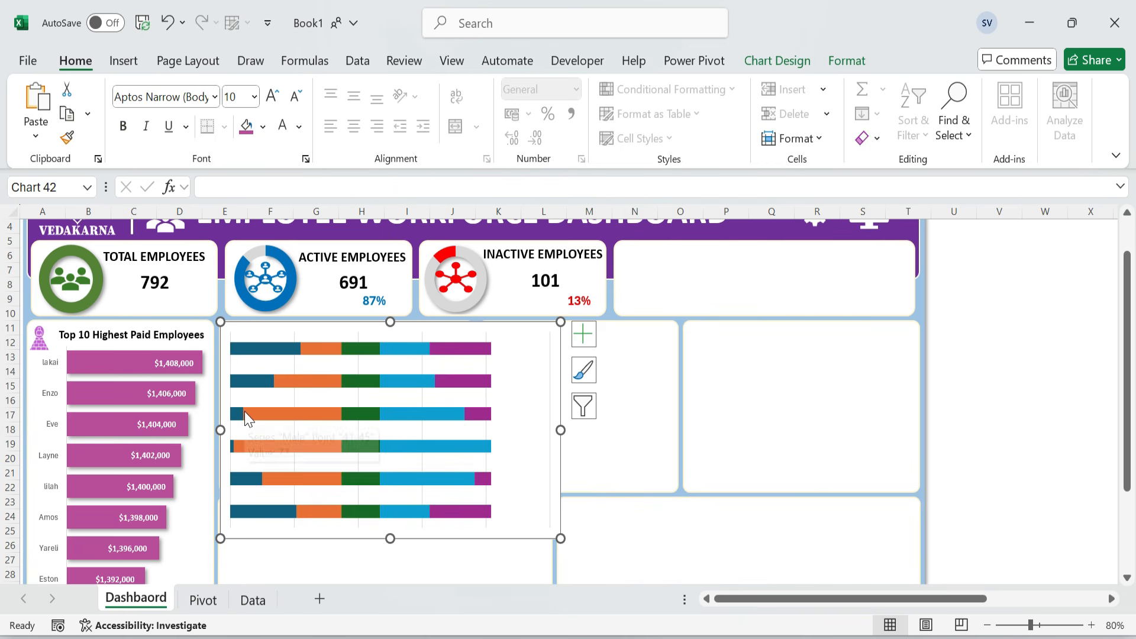
click(357, 392)
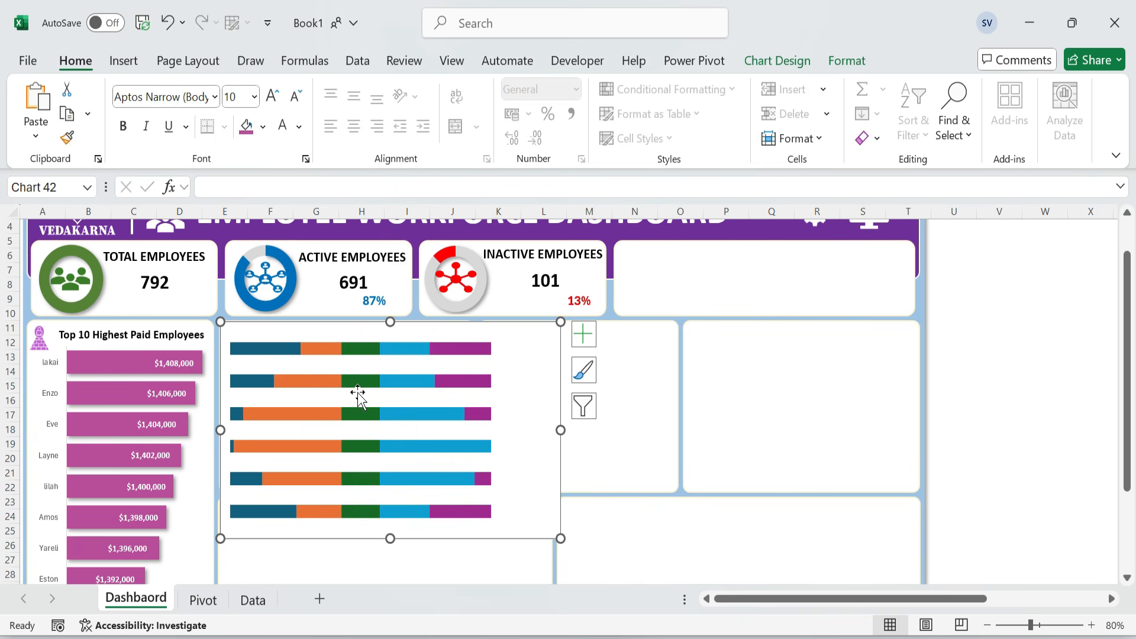
- Set the X series at the start of the stacked bars to No Fill and No Outline
click(269, 349)
click(857, 63)
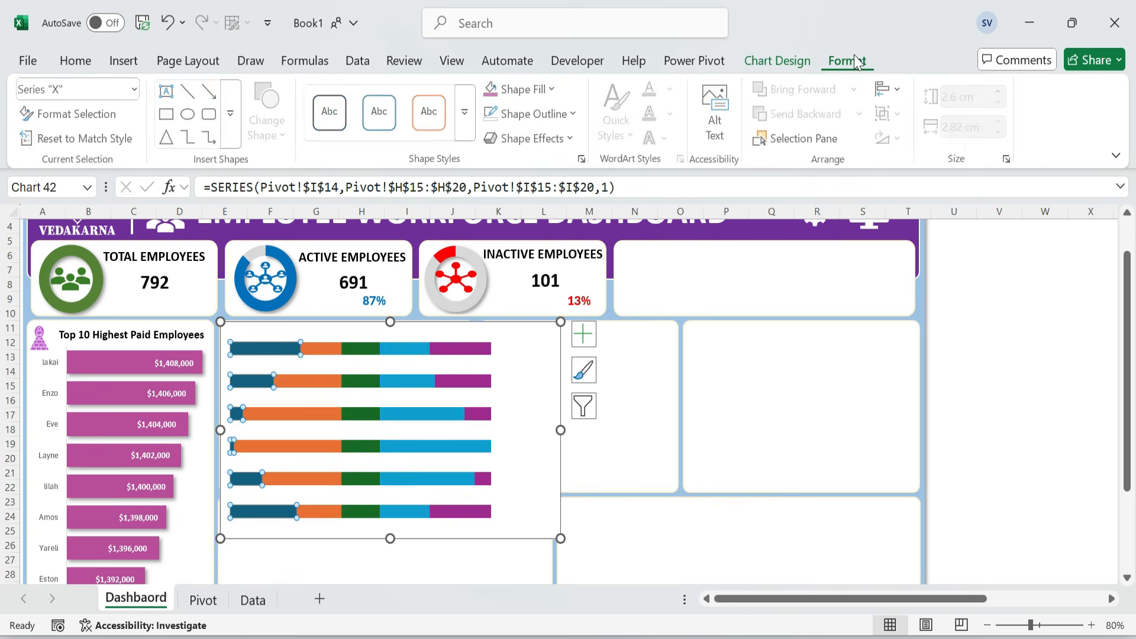
click(553, 89)
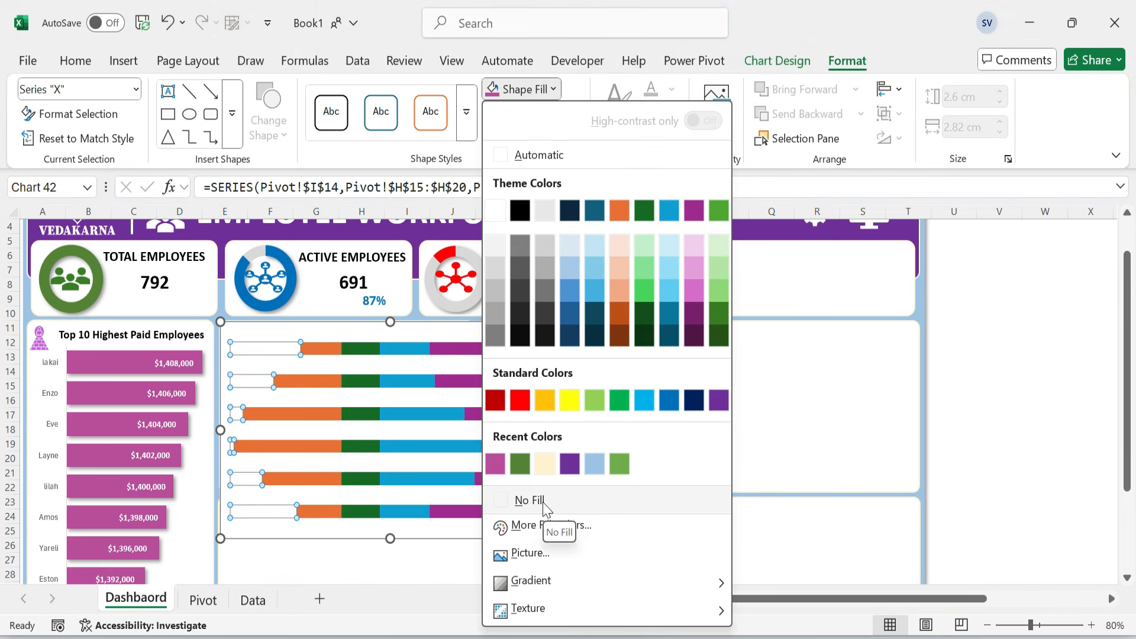
click(528, 501)
click(574, 114)
click(563, 504)
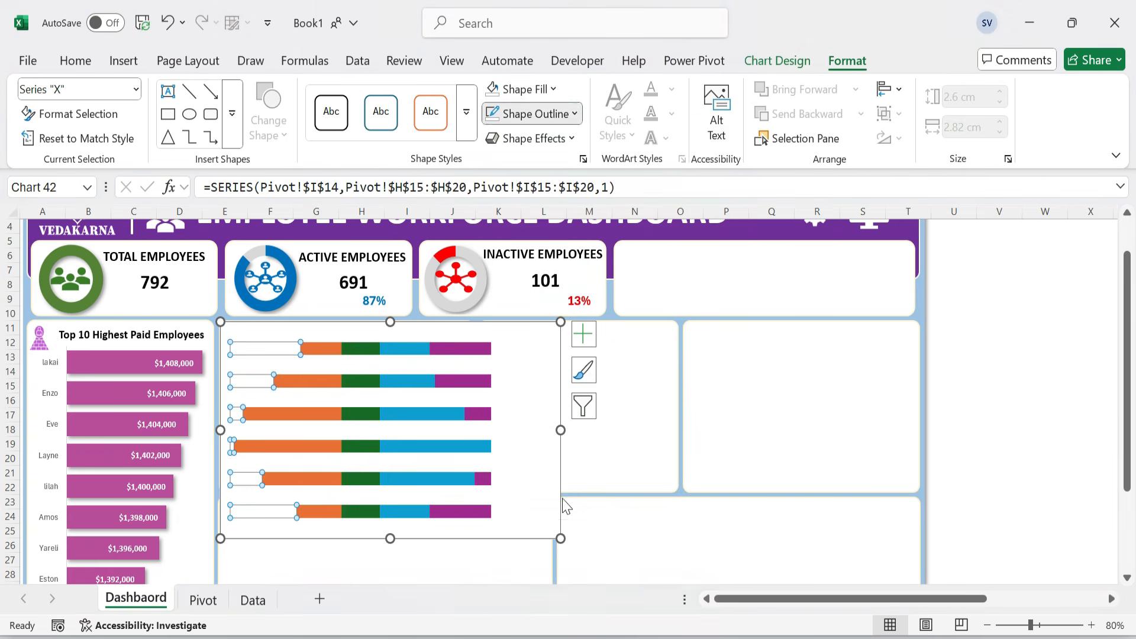
- Set the Y series at the end of the stacked bars to No Fill and No Outline
click(474, 350)
click(492, 89)
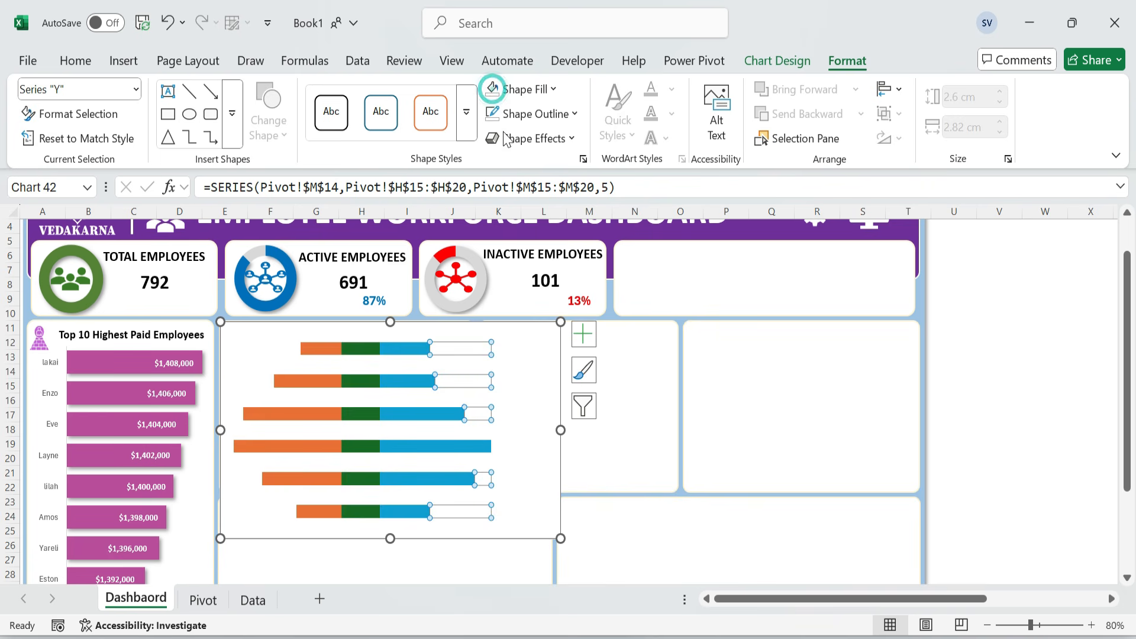
click(493, 114)
click(627, 463)
click(524, 512)
- Enlarge the plot area and resize the chart to about 5.33 cm by 9.52 cm to fit the card beside the top 10 chart
drag(390, 527, 390, 537)
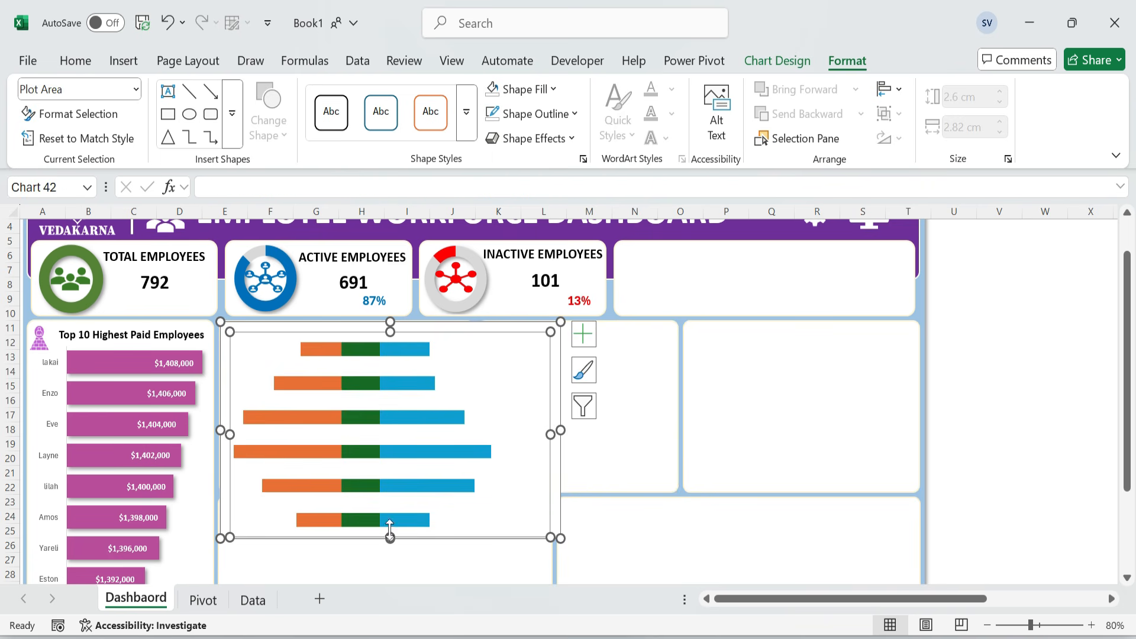
drag(231, 433, 227, 434)
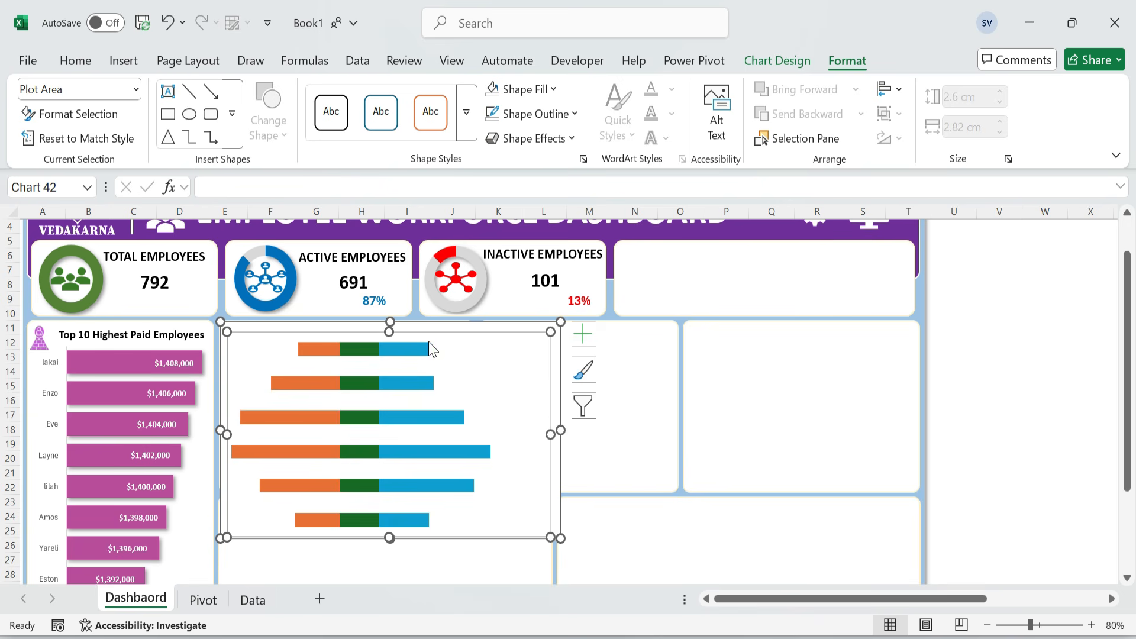
click(560, 538)
drag(560, 538, 371, 460)
drag(421, 398, 475, 398)
drag(353, 455, 350, 491)
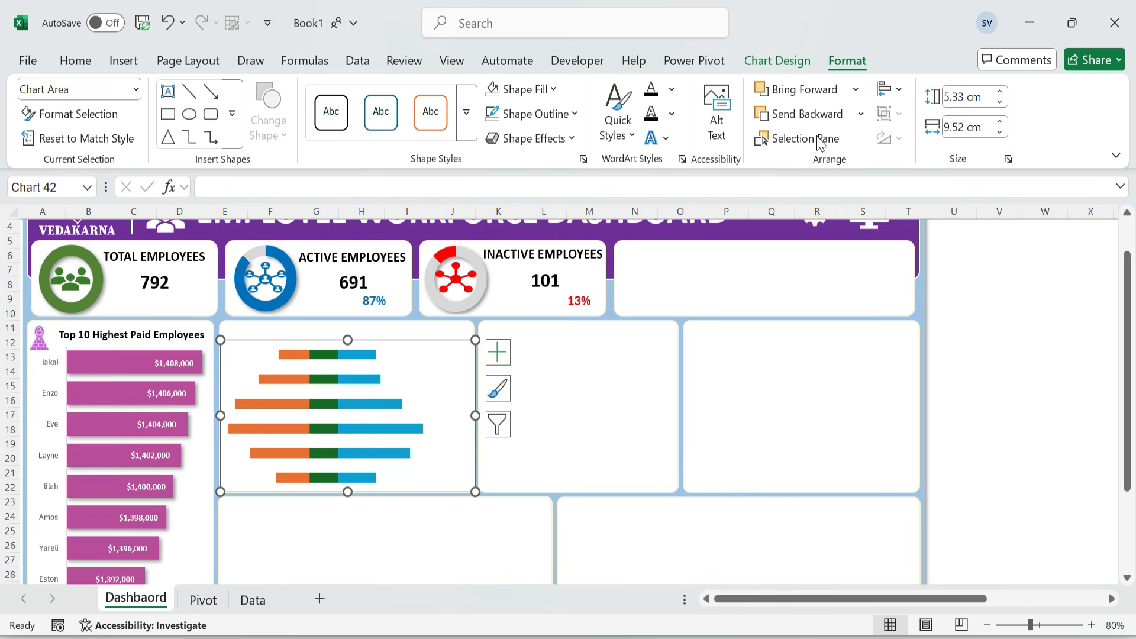
- Remove the fill and outline from the stacked bar chart's area
click(521, 89)
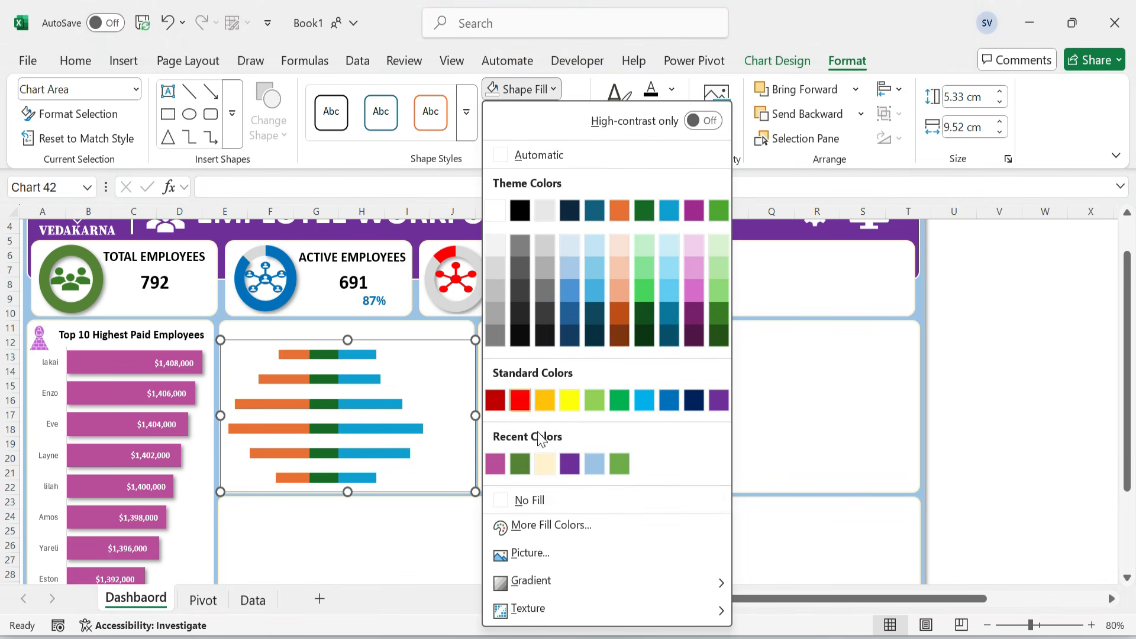
click(585, 501)
click(578, 114)
scroll(615, 491, down, 1)
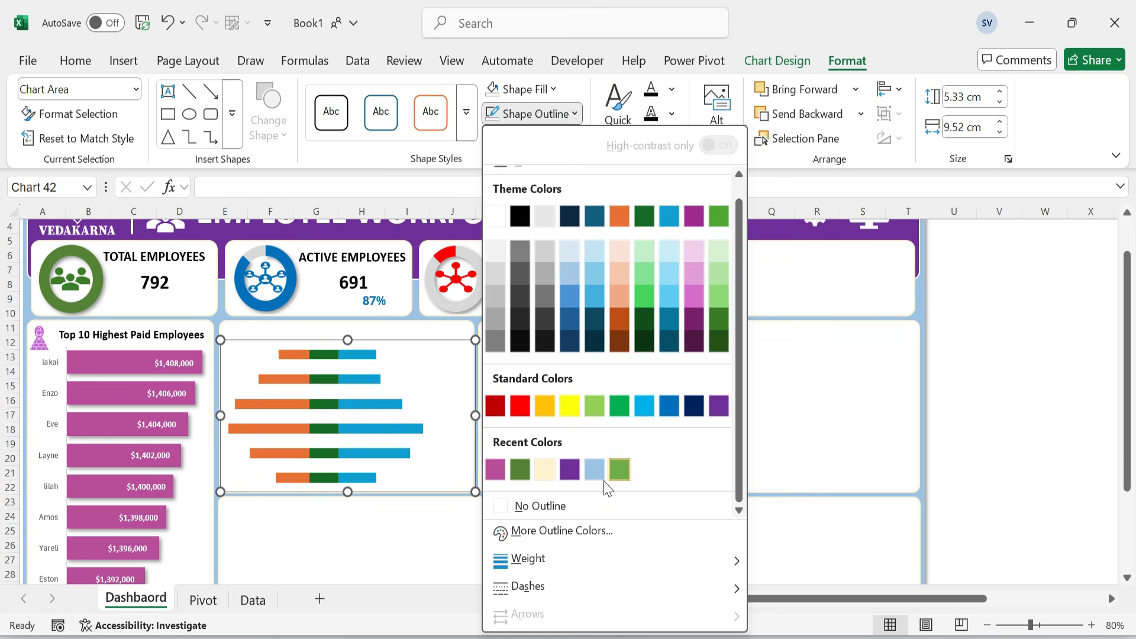
click(609, 476)
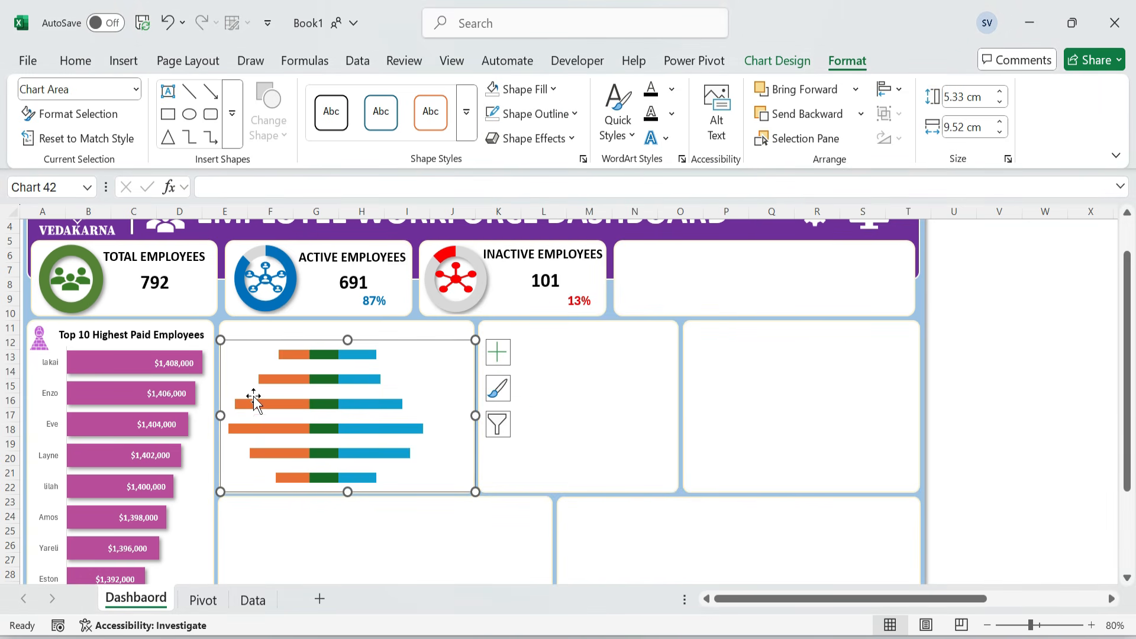
- Adjust the plot area's side edges so the stacked bars sit more centrally within the chart
click(396, 404)
click(464, 418)
drag(471, 416, 456, 416)
drag(225, 416, 240, 419)
drag(457, 418, 471, 418)
click(571, 426)
- Set the gap width of the Female series to 10% to thicken the stacked bars
click(374, 358)
double_click(375, 358)
click(527, 373)
click(380, 385)
click(381, 385)
click(1068, 472)
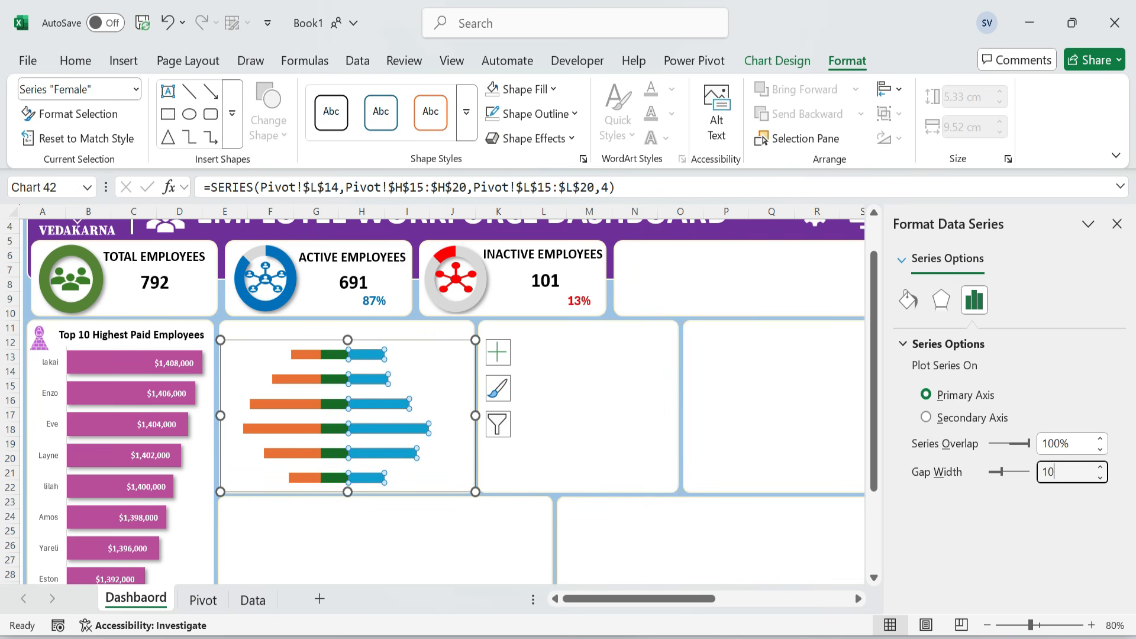
key(Return)
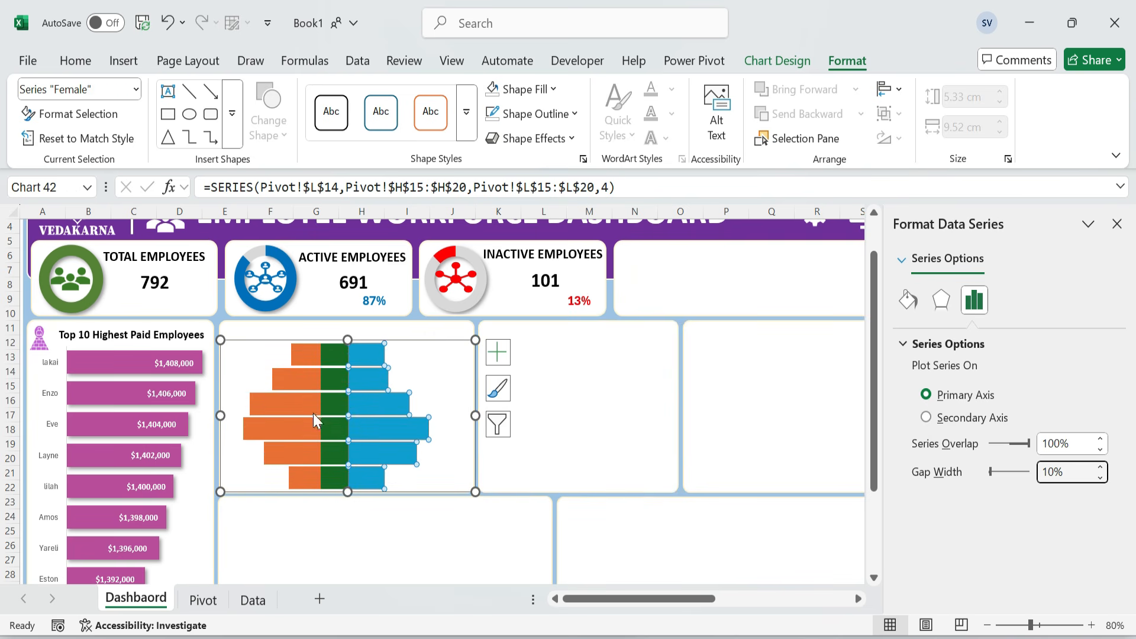
- Set the Center series between the Male and Female bars to No Fill and No Outline
click(335, 353)
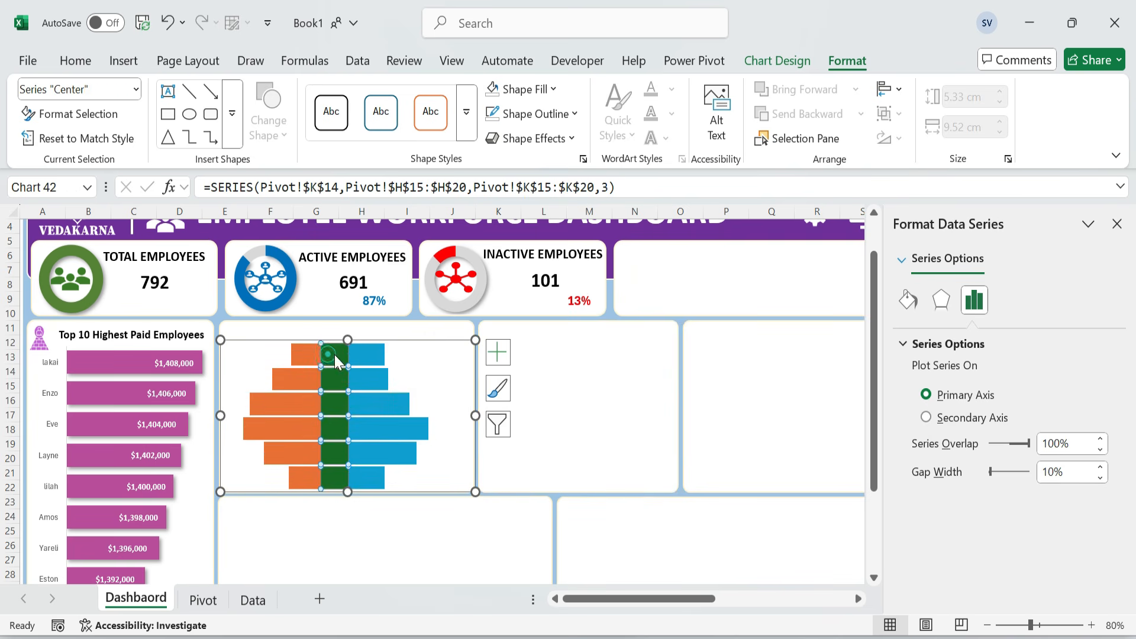
click(554, 89)
click(515, 499)
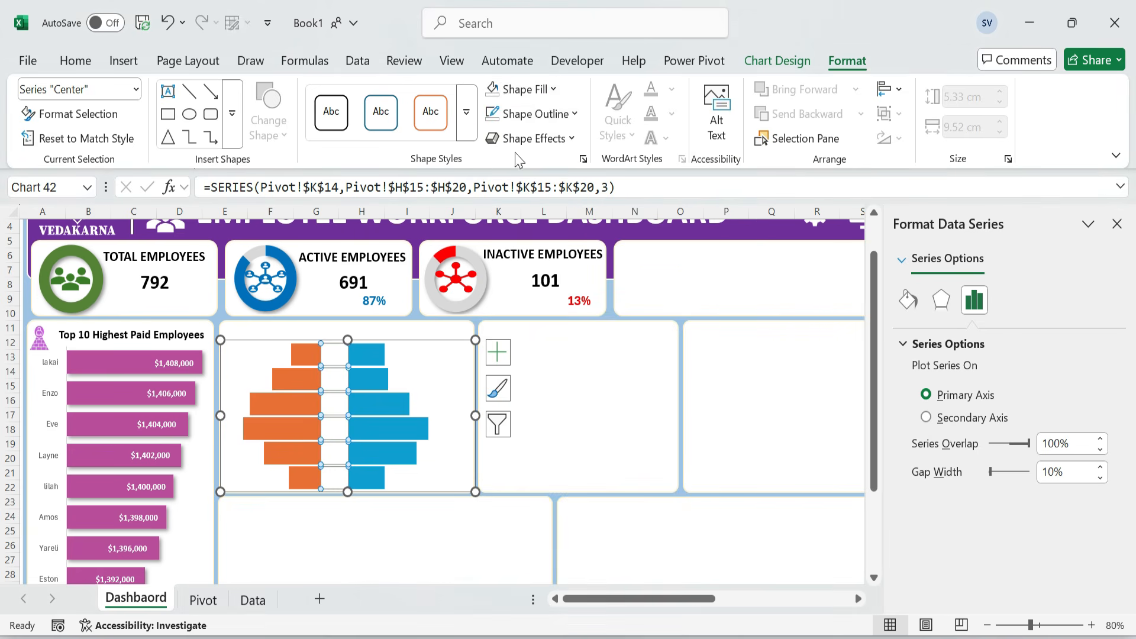
click(574, 113)
scroll(545, 473, down, 1)
click(542, 505)
click(591, 395)
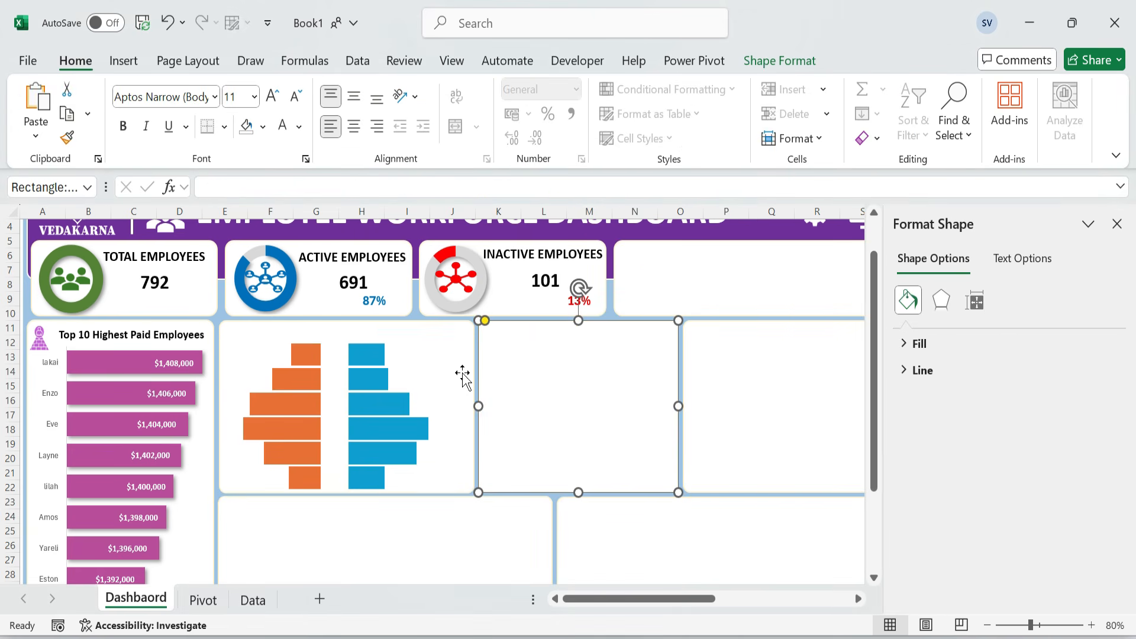
- Add data labels to the Female and Male series and make them bold
click(371, 361)
click(497, 351)
click(536, 440)
click(456, 375)
key(ctrl+z)
click(374, 364)
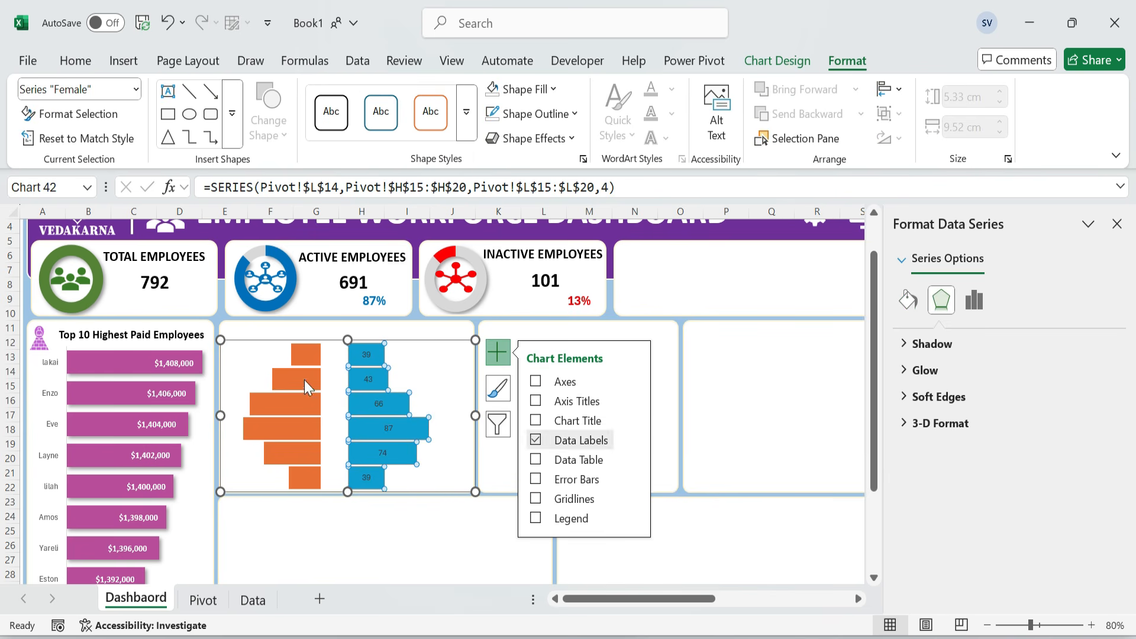
click(304, 380)
click(535, 440)
click(371, 354)
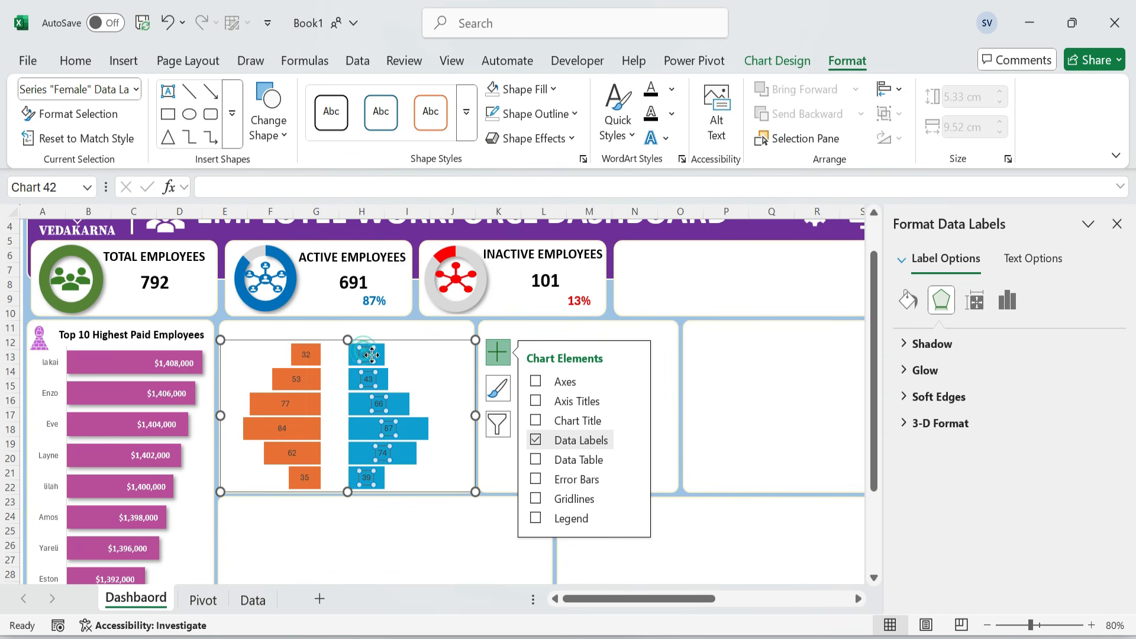
click(308, 354)
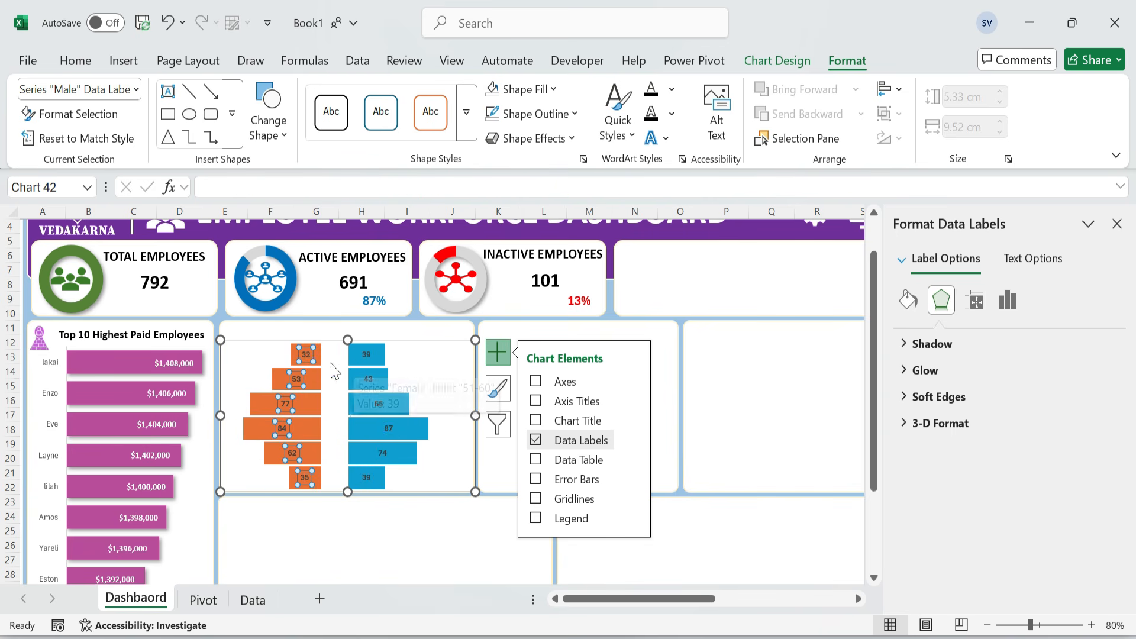
- Add data labels to the Center series, showing the category name instead of the value and turning leader lines off
click(335, 379)
click(535, 440)
click(535, 441)
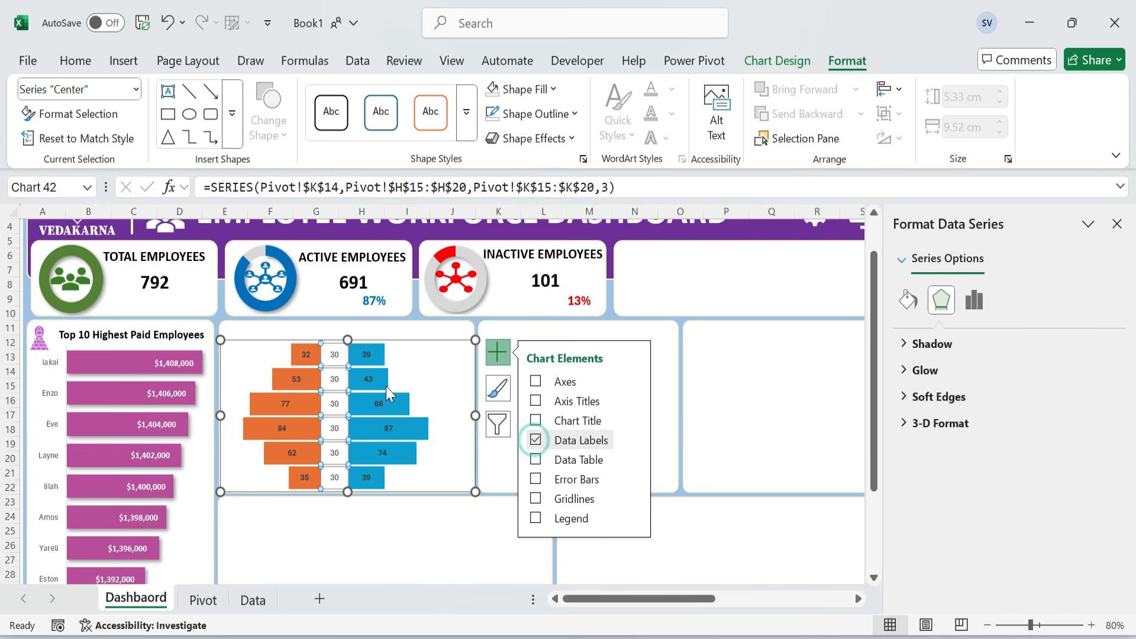
click(632, 440)
click(700, 539)
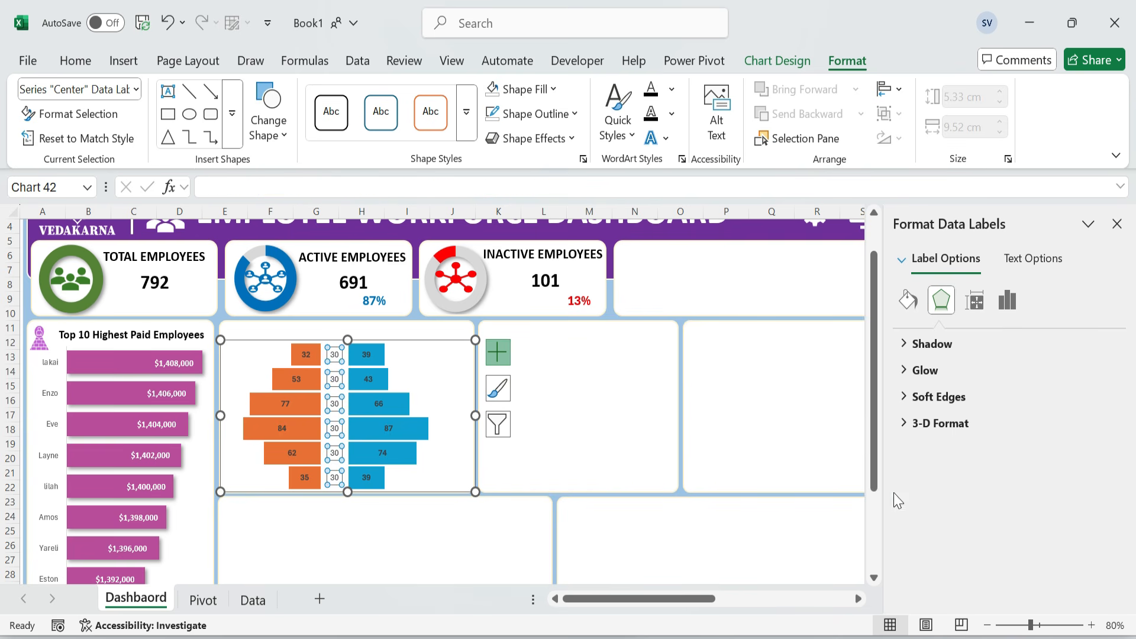
click(1011, 301)
click(911, 345)
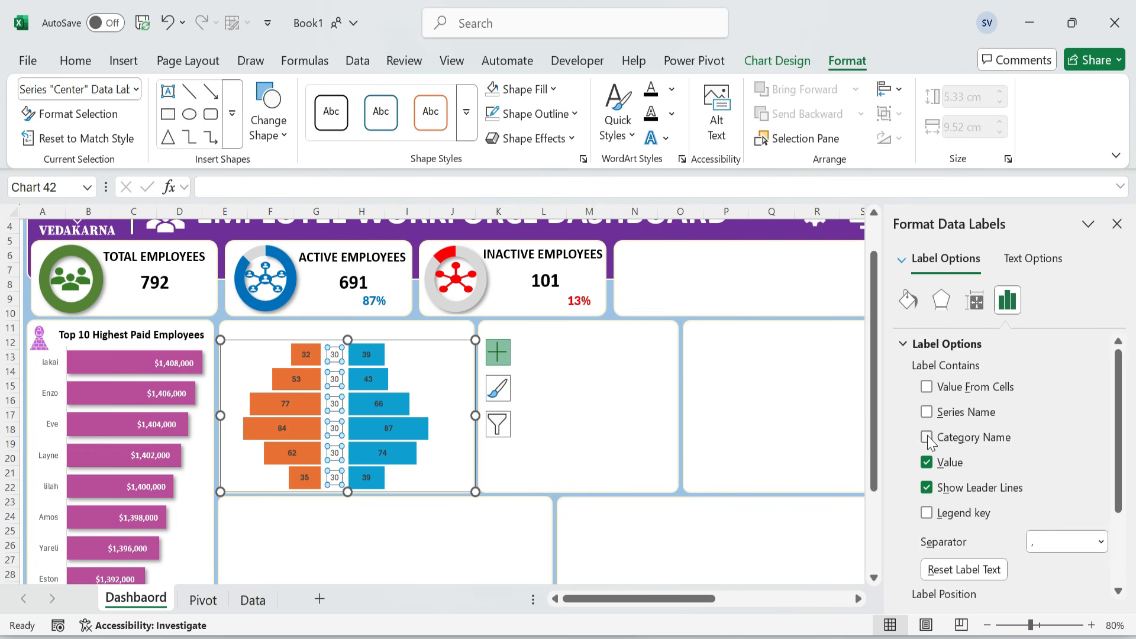
click(928, 463)
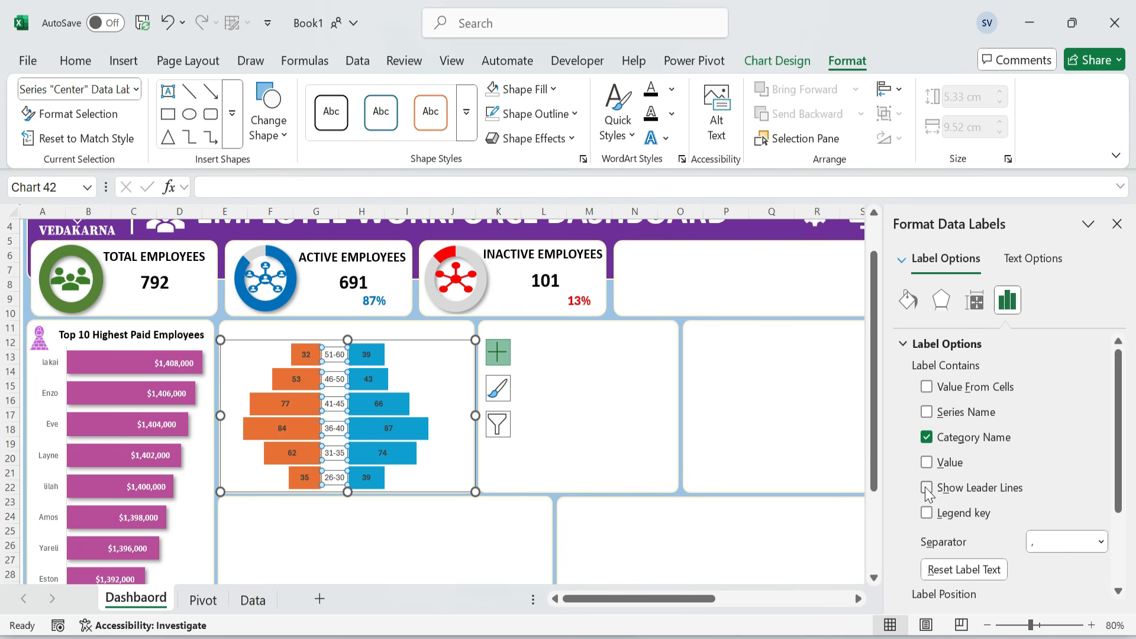
click(633, 373)
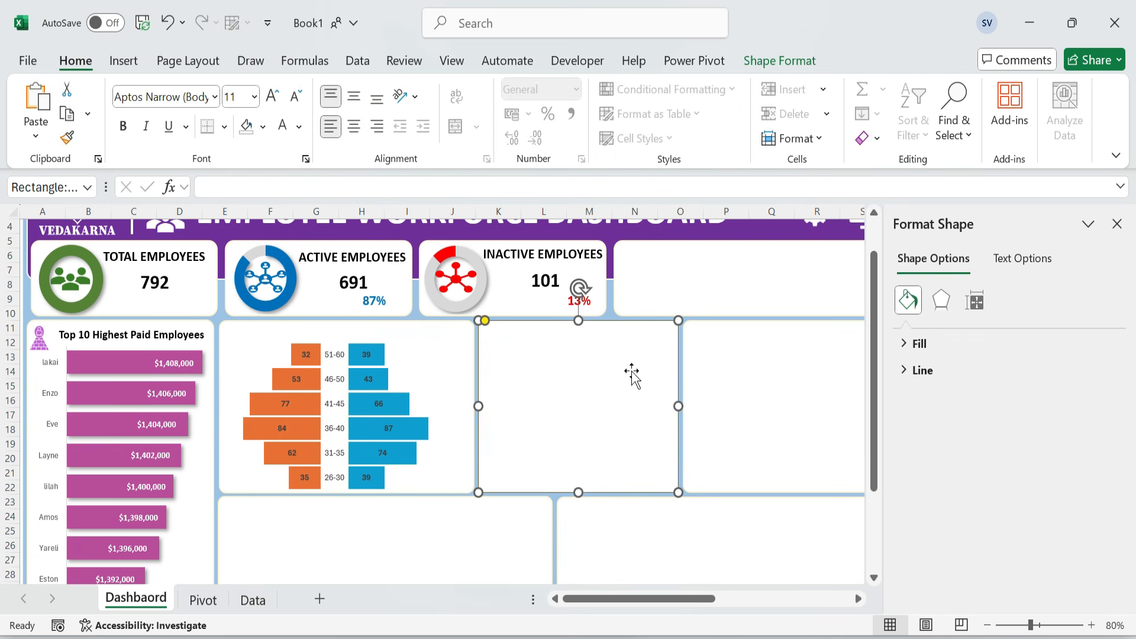
- Apply a shadow effect to the Female and Male bars
click(378, 359)
double_click(379, 358)
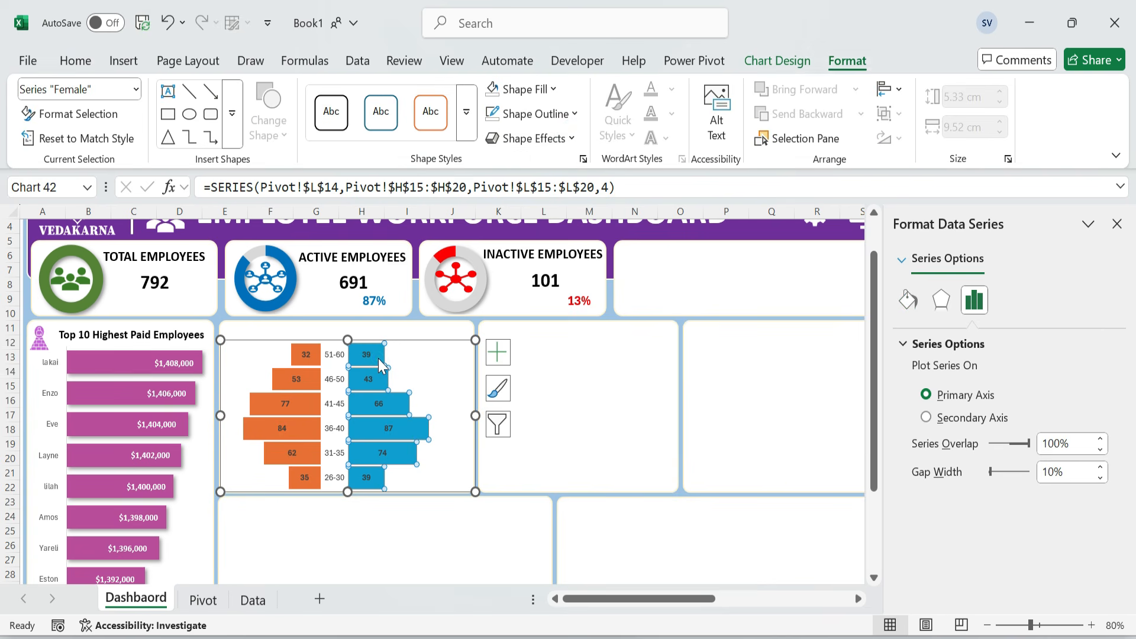
click(530, 138)
mouse_move(584, 338)
click(406, 393)
click(298, 379)
click(299, 379)
click(313, 378)
click(571, 139)
click(599, 396)
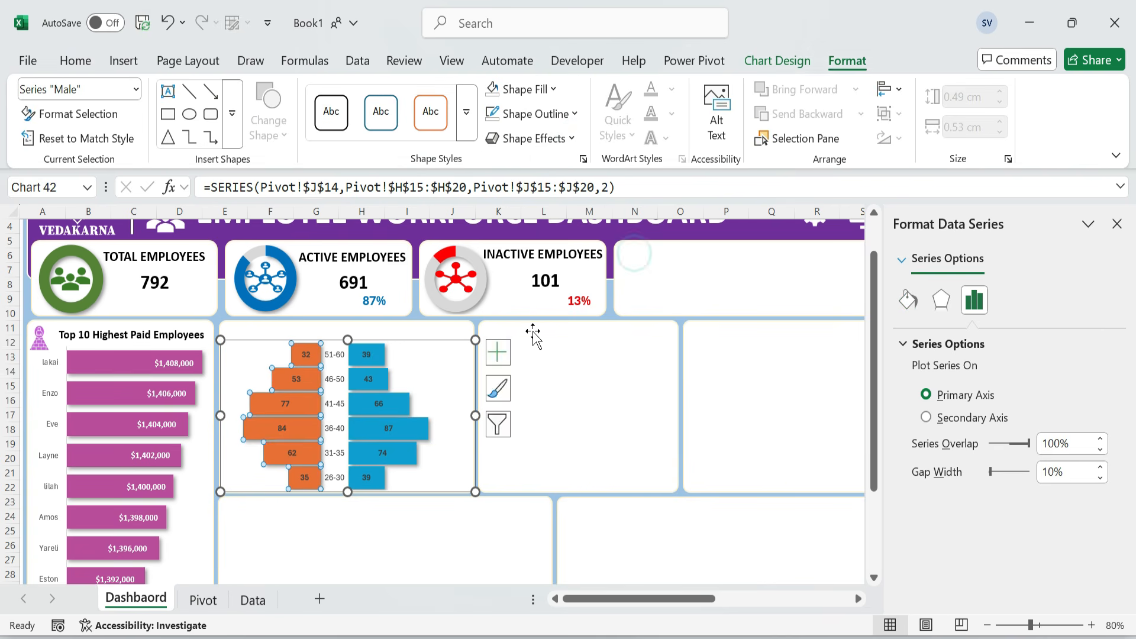
click(599, 396)
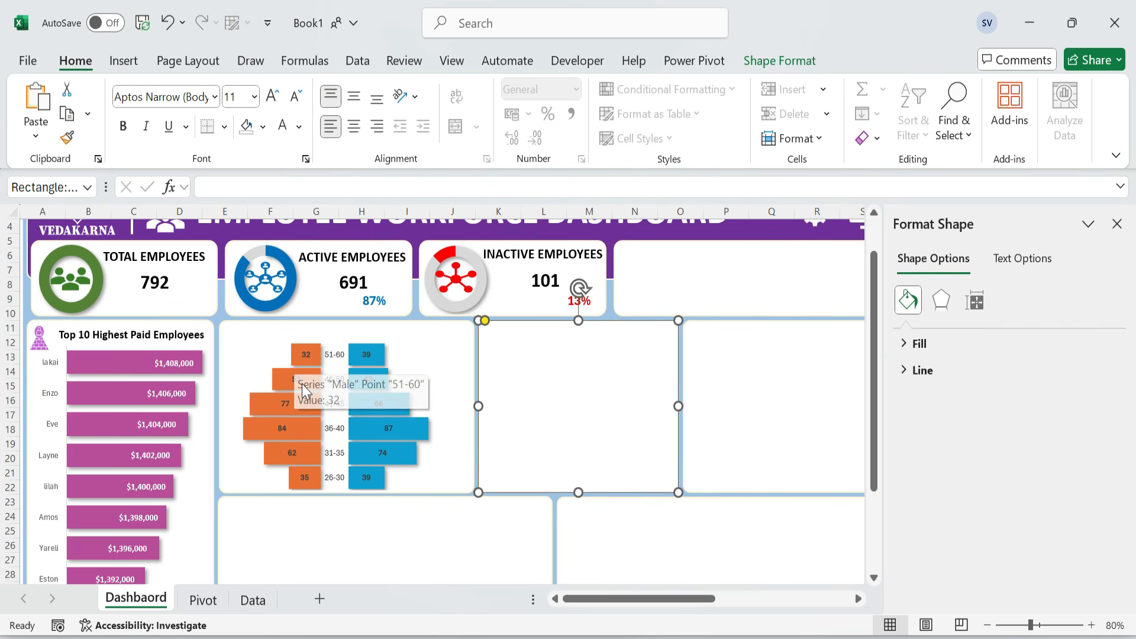
- Fill the Female bars with light blue and the Male bars with green
click(382, 378)
click(92, 60)
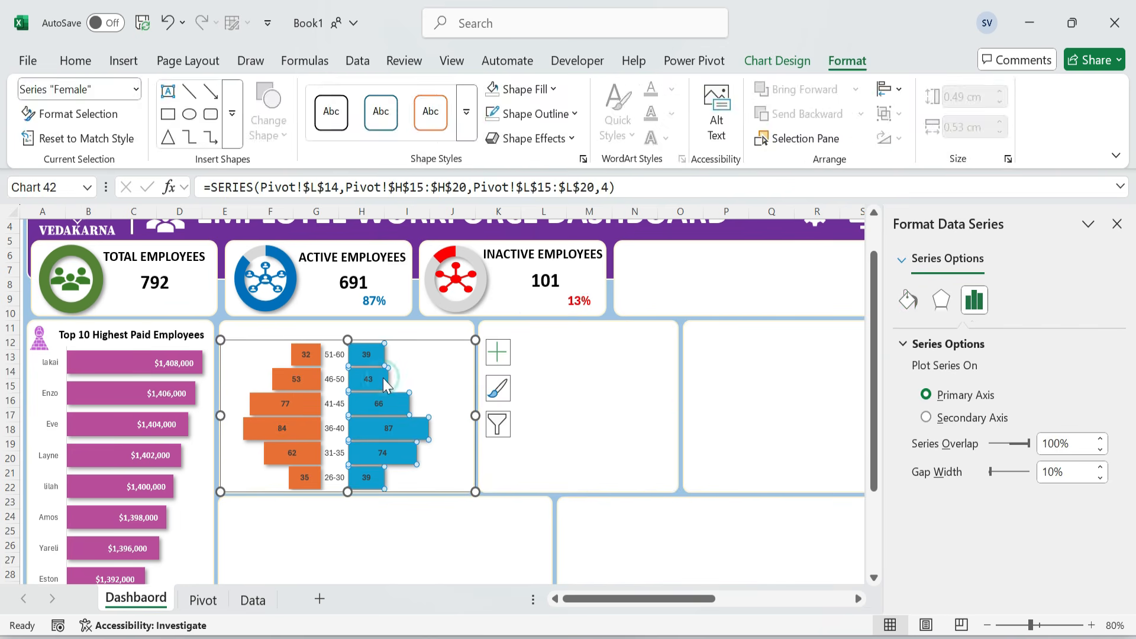
click(263, 126)
click(388, 439)
click(261, 427)
click(262, 126)
click(351, 500)
click(633, 402)
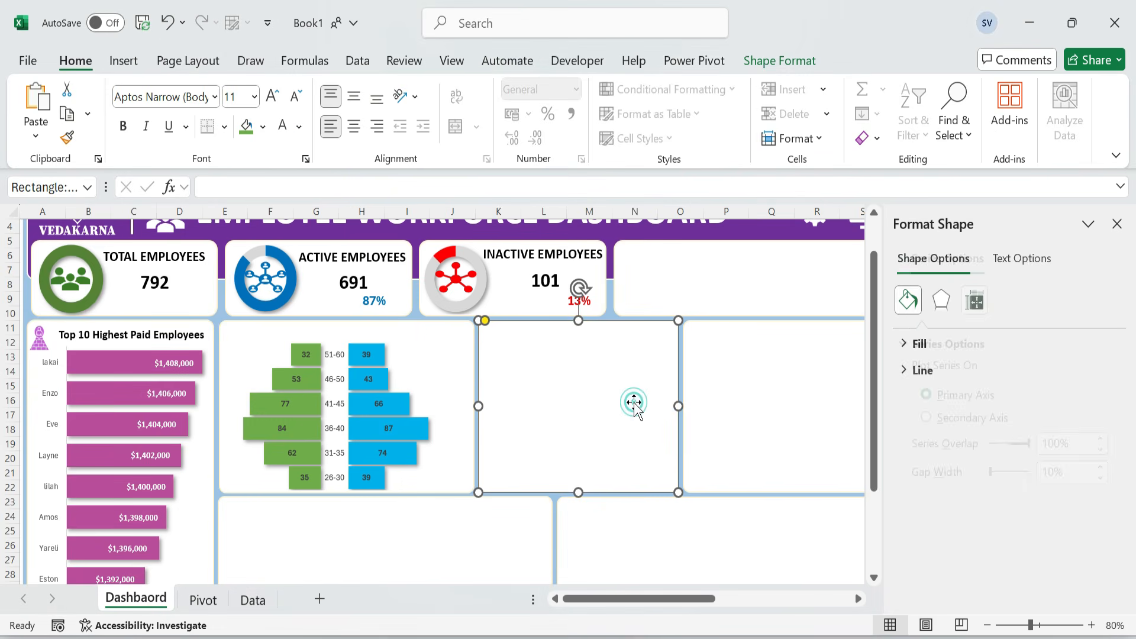
- Copy the man and woman icons from the icon collection and place them beside the Male and Female bars
click(195, 347)
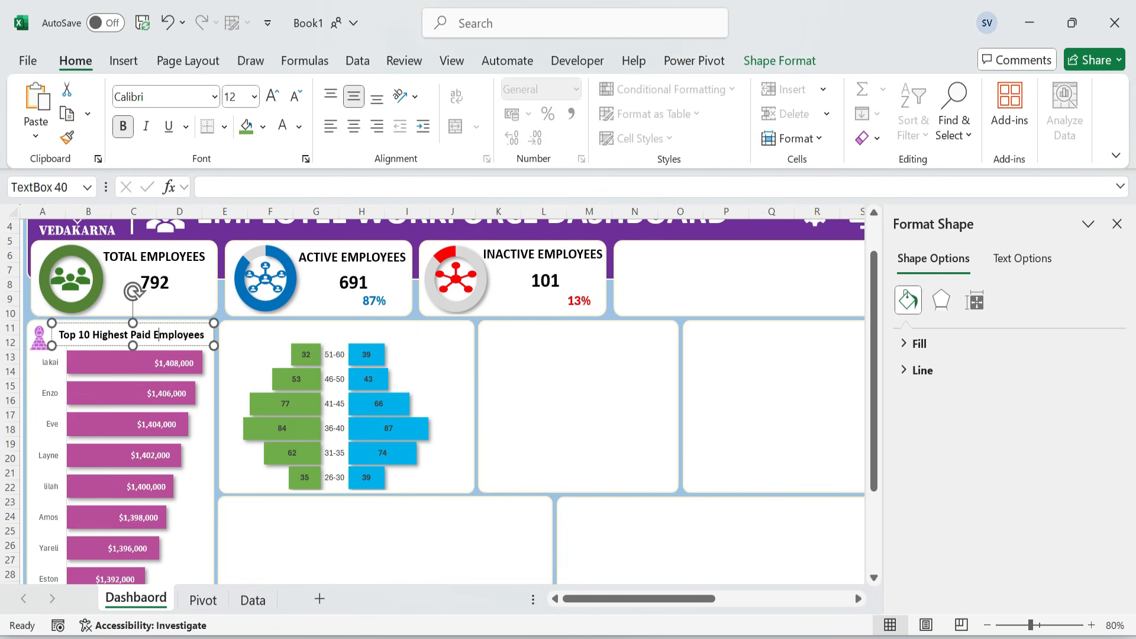
scroll(754, 477, right, 5)
click(598, 353)
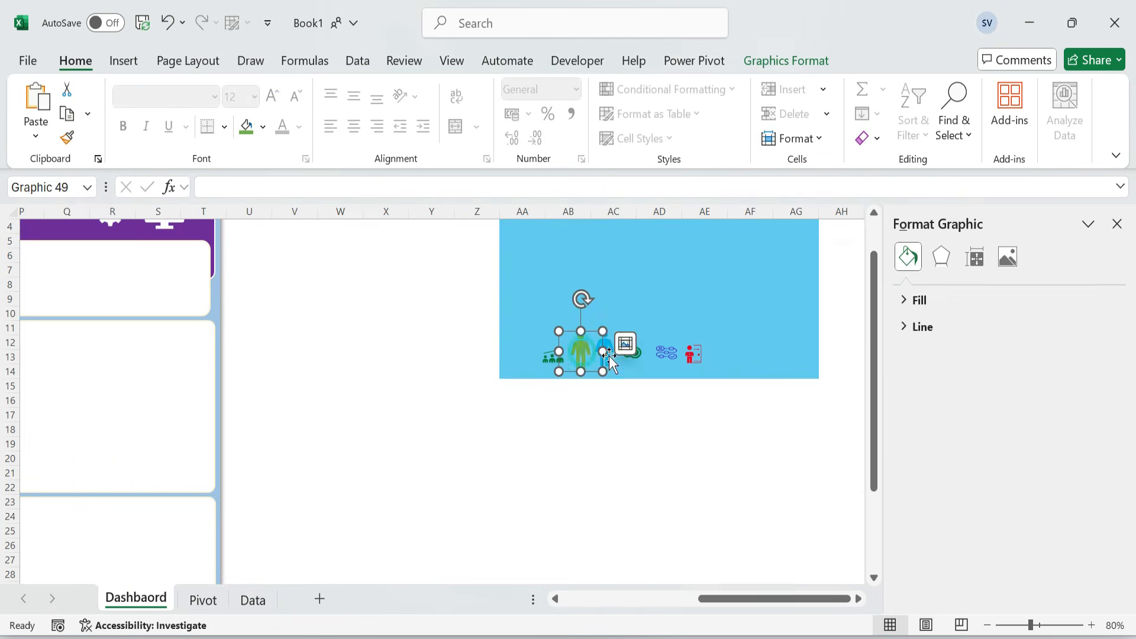
key(Escape)
drag(737, 599, 599, 599)
click(424, 340)
click(424, 330)
click(423, 329)
drag(260, 346, 450, 346)
click(241, 342)
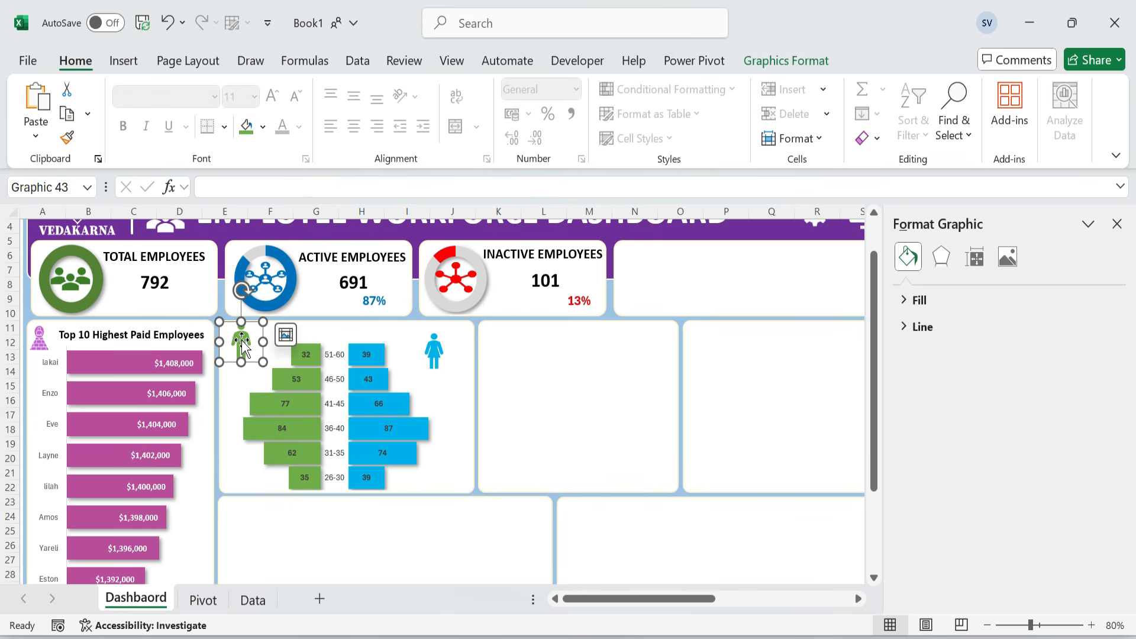
drag(241, 342, 235, 362)
- Duplicate a card heading text box in the age chart card and change its text to "Male"
click(386, 268)
key(ctrl+c)
key(ctrl+v)
text(M)
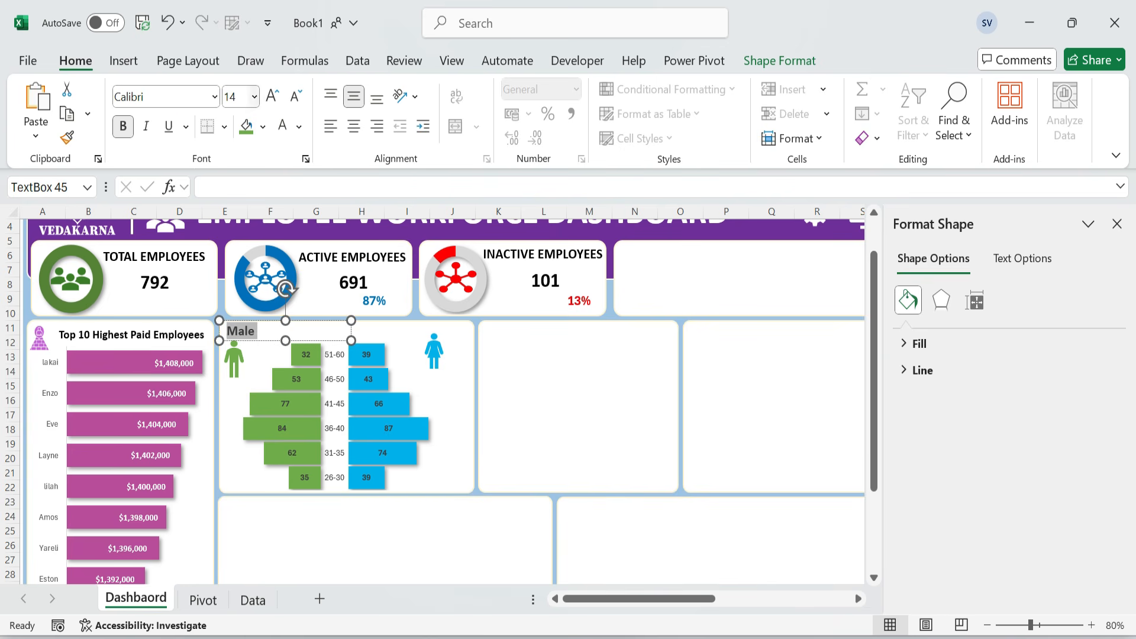
- Color the "Male" label green and fit its text box beside the man icon
click(299, 126)
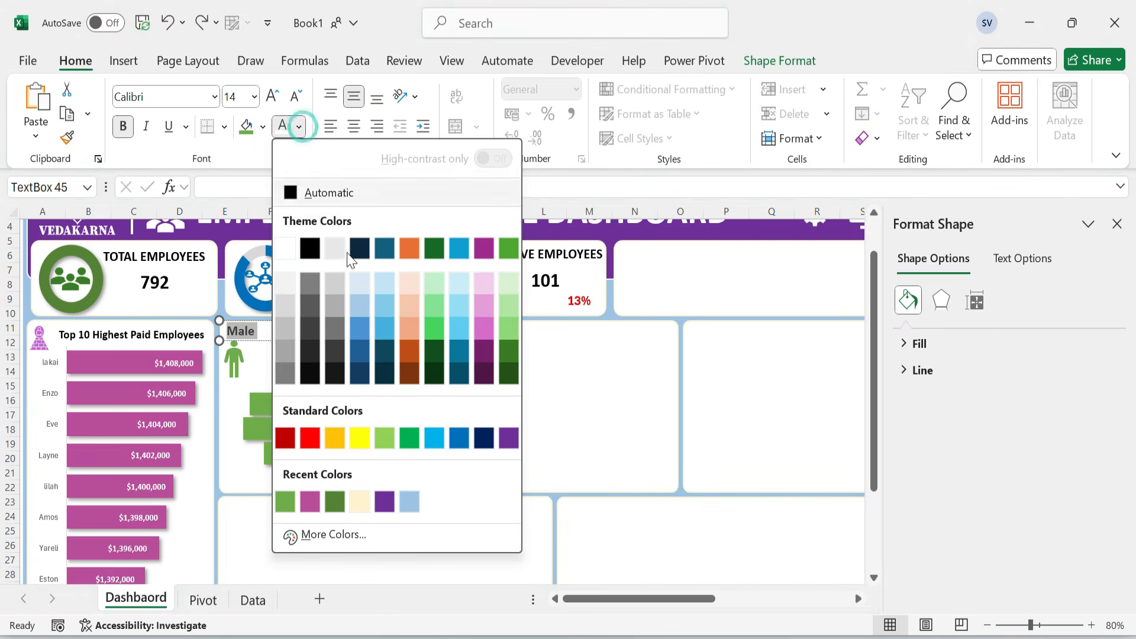
click(286, 501)
drag(351, 341, 275, 359)
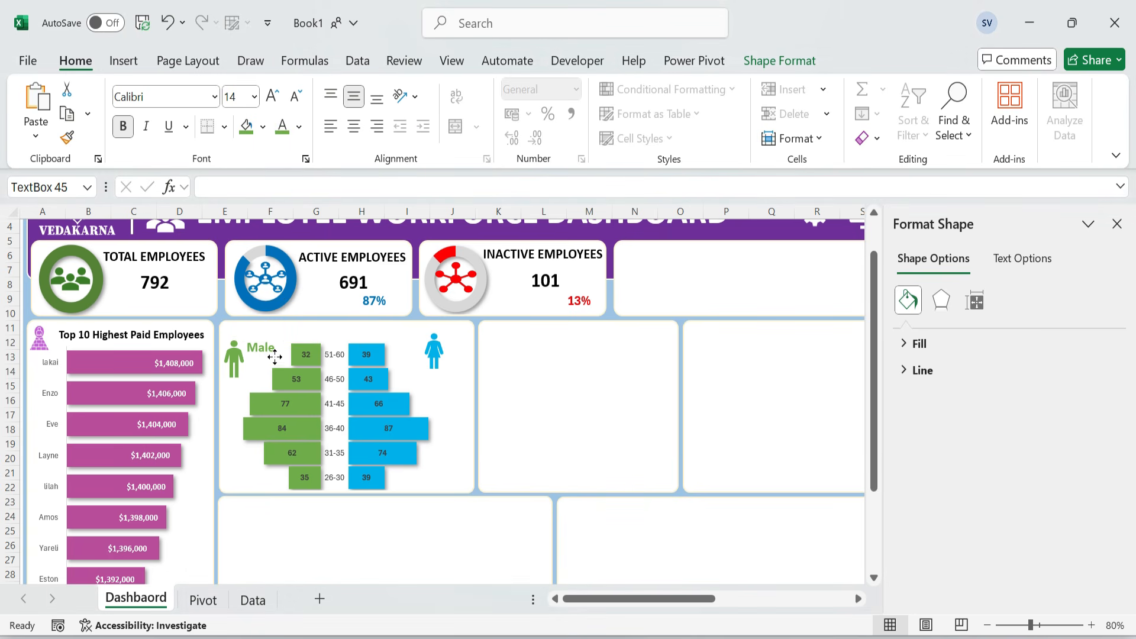
- Duplicate the "Male" text box and link the copy to Pivot!J22
key(ctrl+d)
text(=)
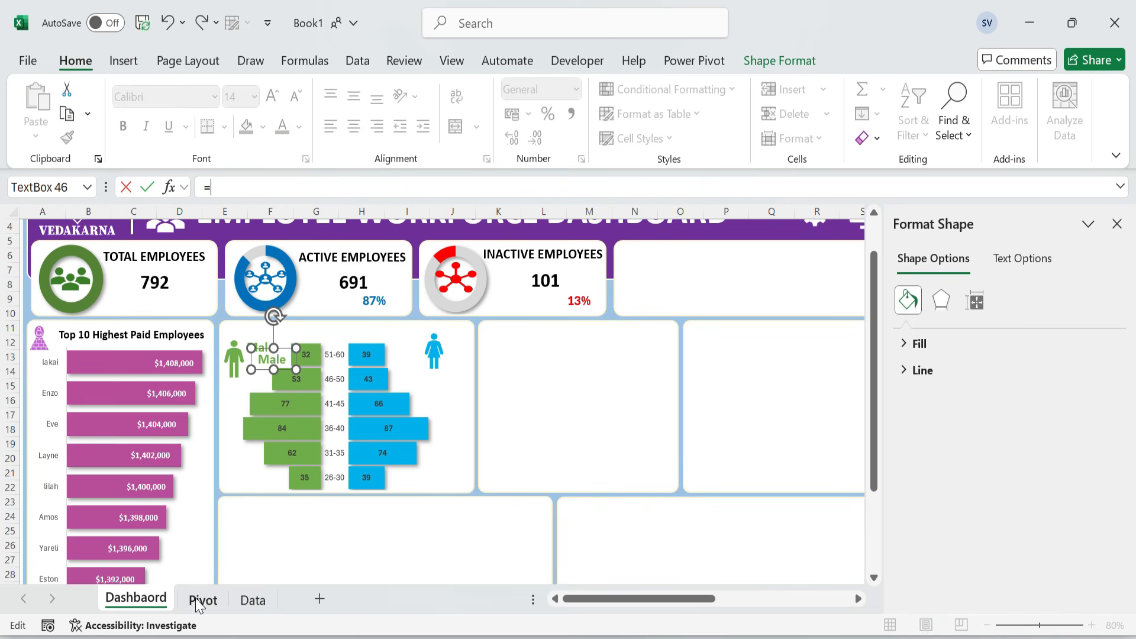
click(201, 601)
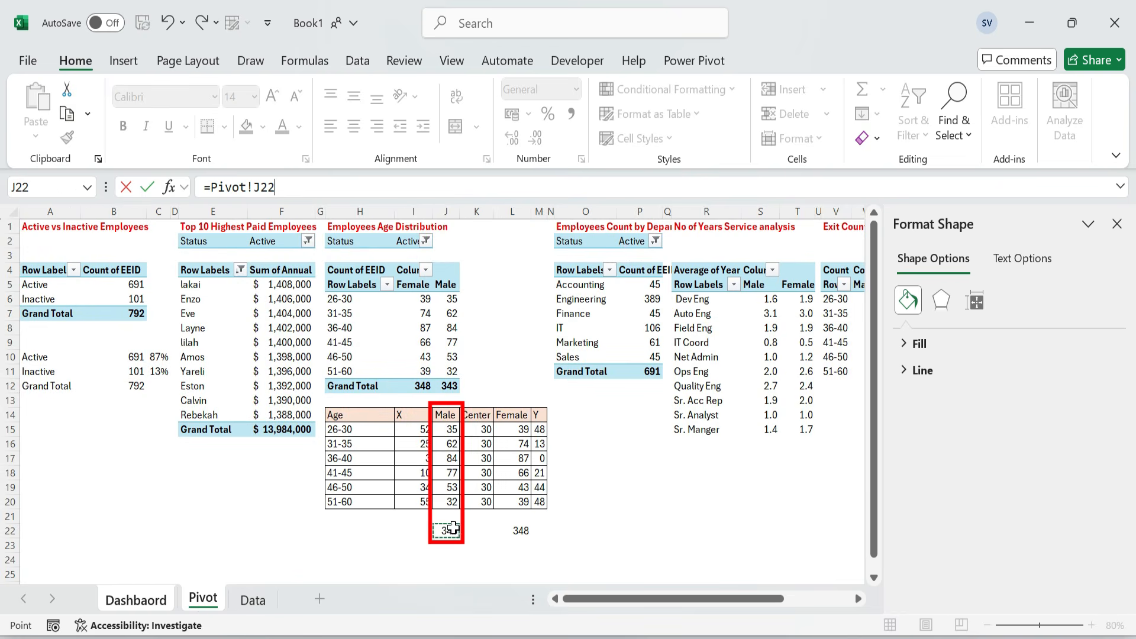
key(Return)
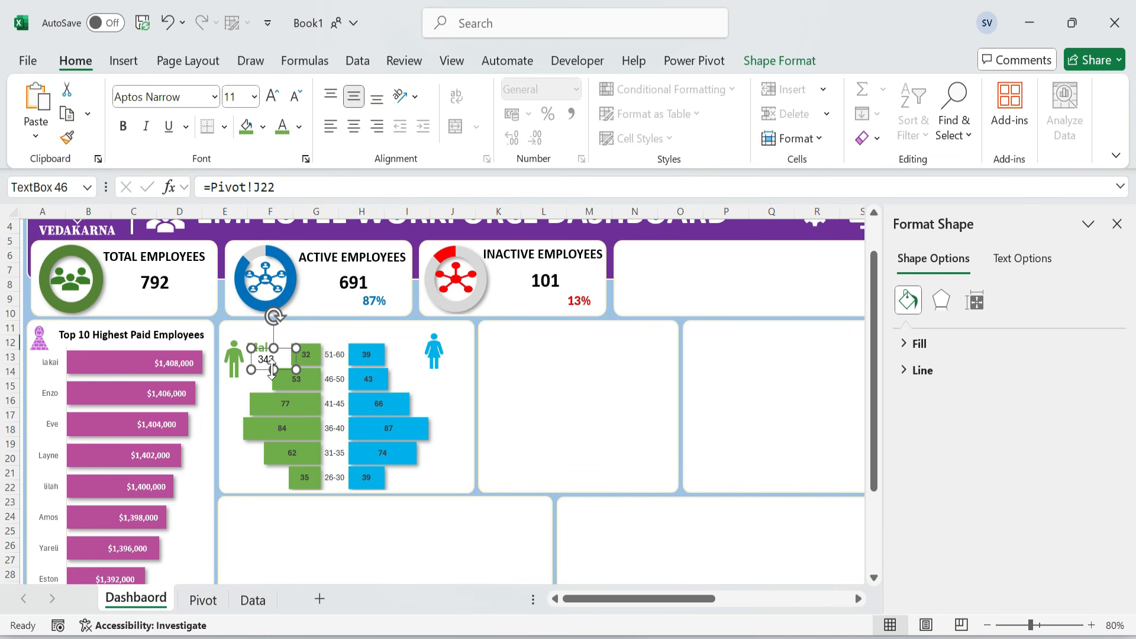
- Format the male count as 14 pt bold green Calibri and place it below the "Male" label
click(284, 134)
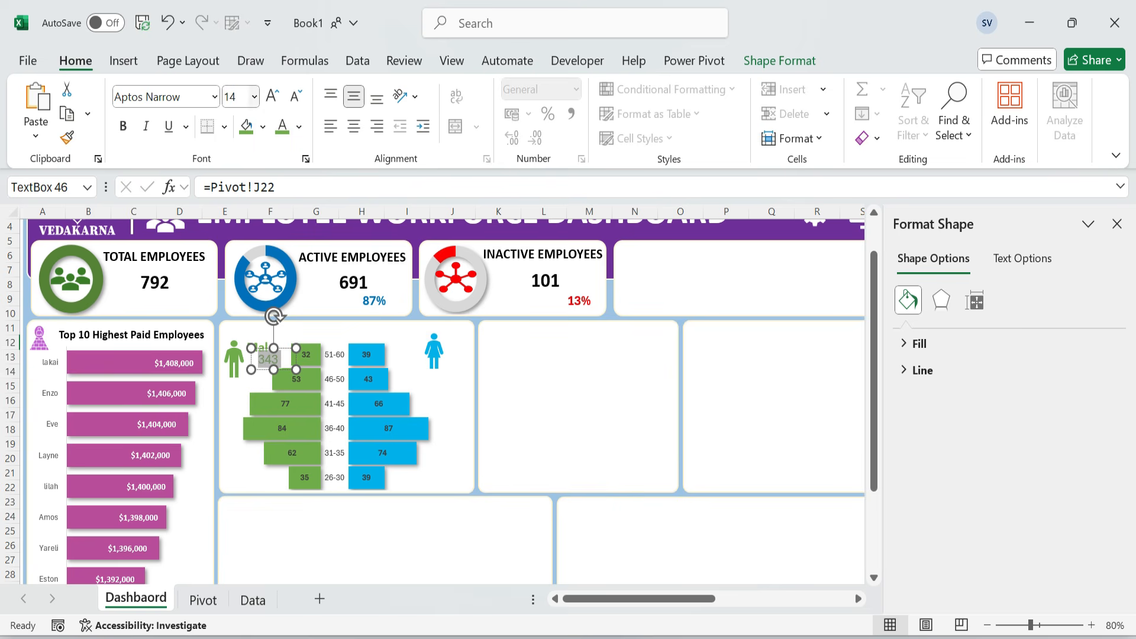
click(190, 88)
click(171, 206)
key(ctrl+b)
click(581, 374)
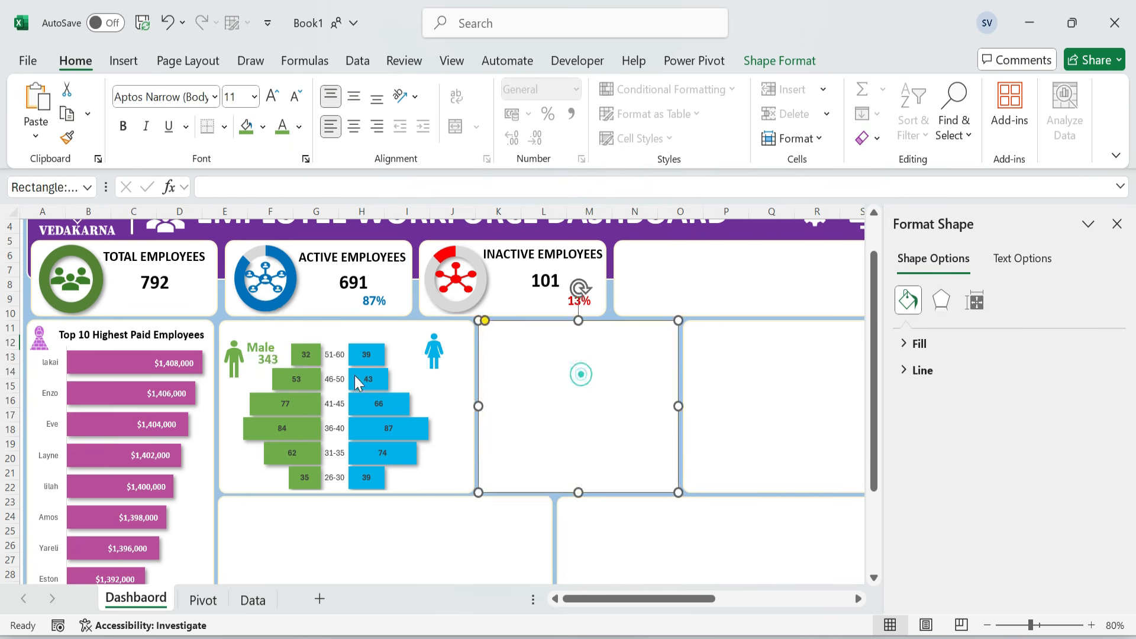
click(275, 374)
drag(276, 374, 276, 372)
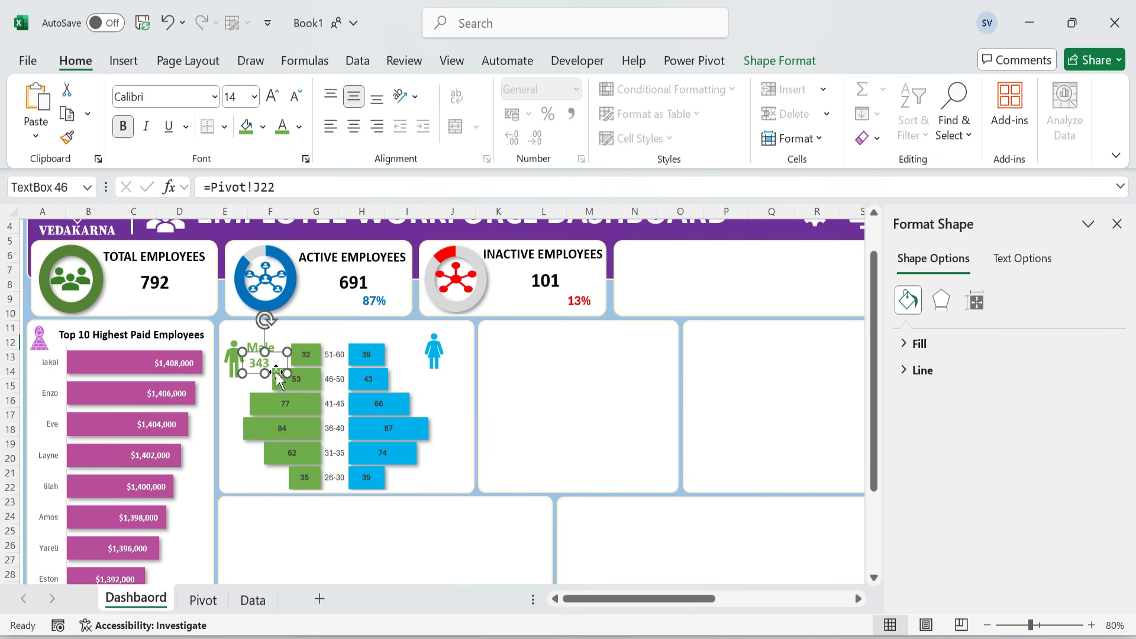
- Copy the "Male" label and count beside the woman icon and shift the icon to make room
click(556, 377)
click(268, 347)
click(274, 336)
ctrl+click(261, 367)
click(452, 349)
click(436, 346)
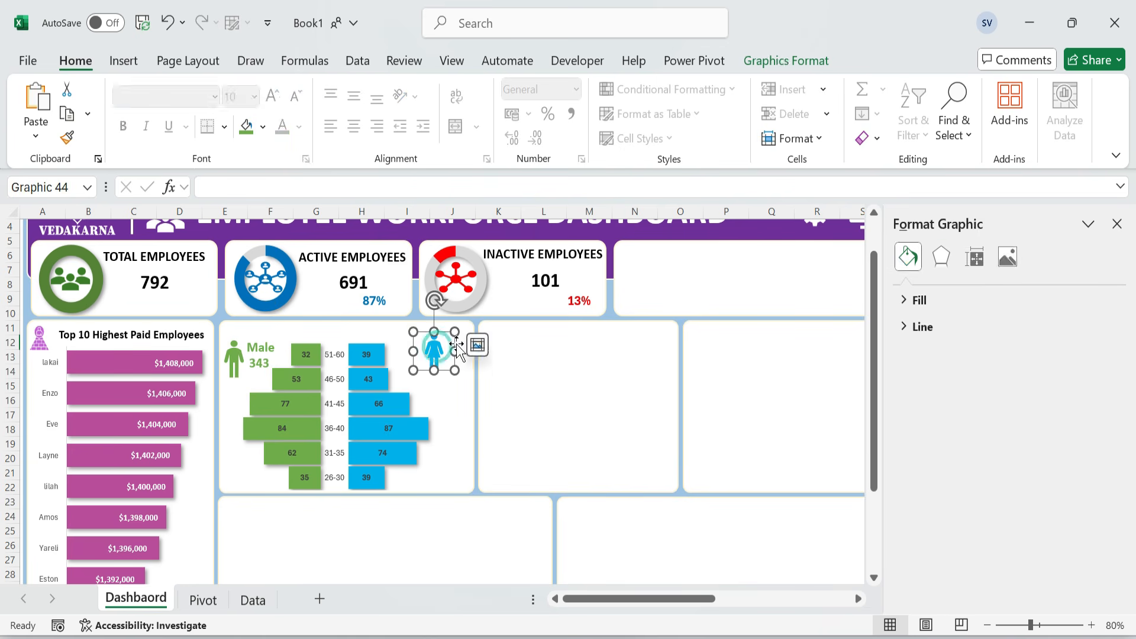
key(ctrl+v)
click(441, 369)
drag(442, 370, 433, 371)
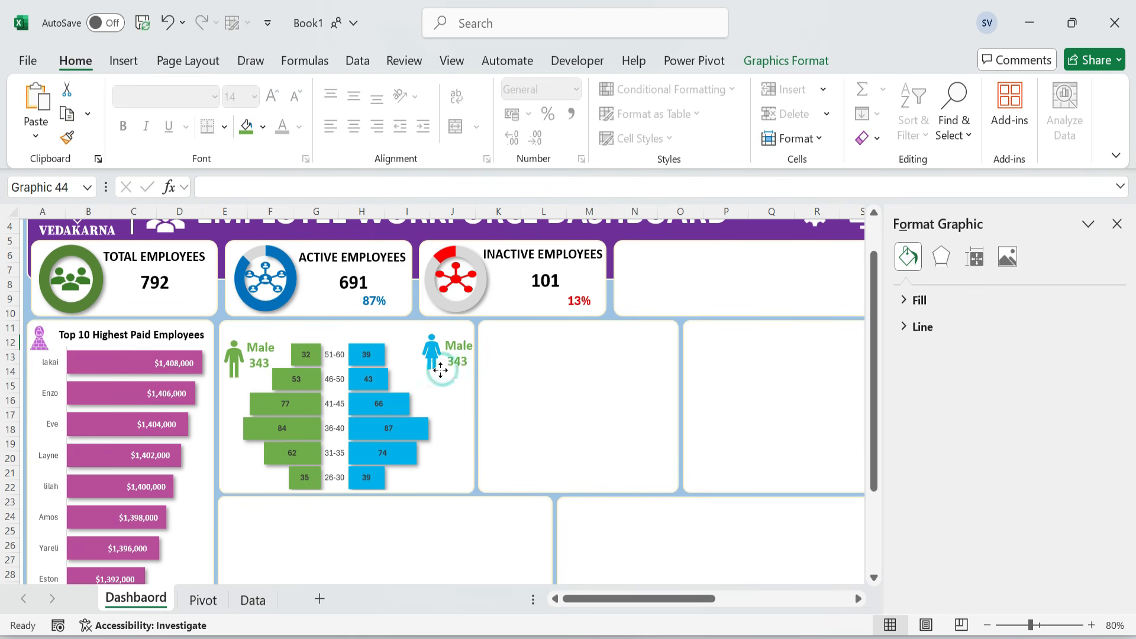
- Change the copied label to "Female" in light blue and move the woman icon next to it
click(450, 345)
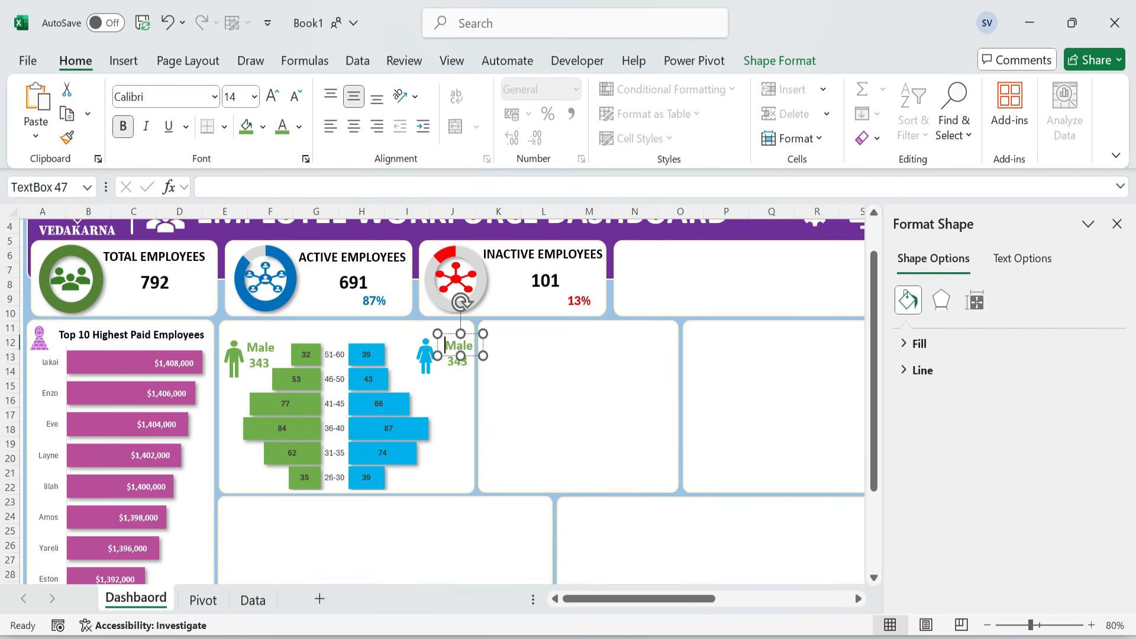
mouse_move(484, 356)
mouse_down()
mouse_move(494, 356)
mouse_move(468, 357)
mouse_up()
click(432, 378)
click(431, 374)
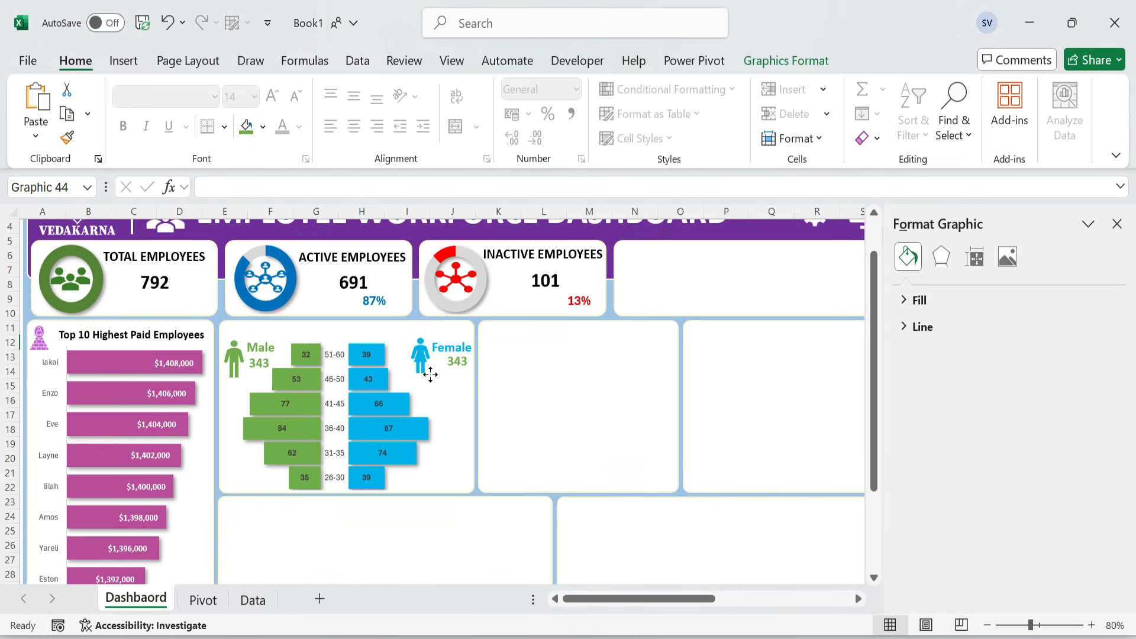
- Align the copied count under "Female" and link it to Pivot!L22
click(474, 372)
drag(474, 371, 469, 372)
double_click(311, 188)
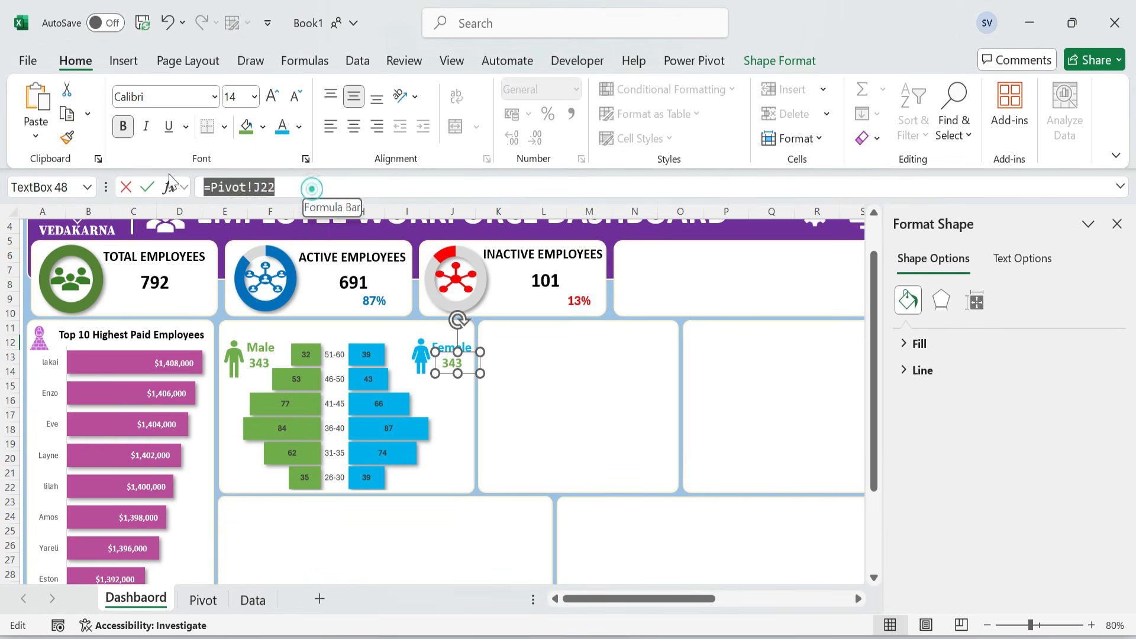
text(=)
click(201, 601)
click(513, 533)
key(Return)
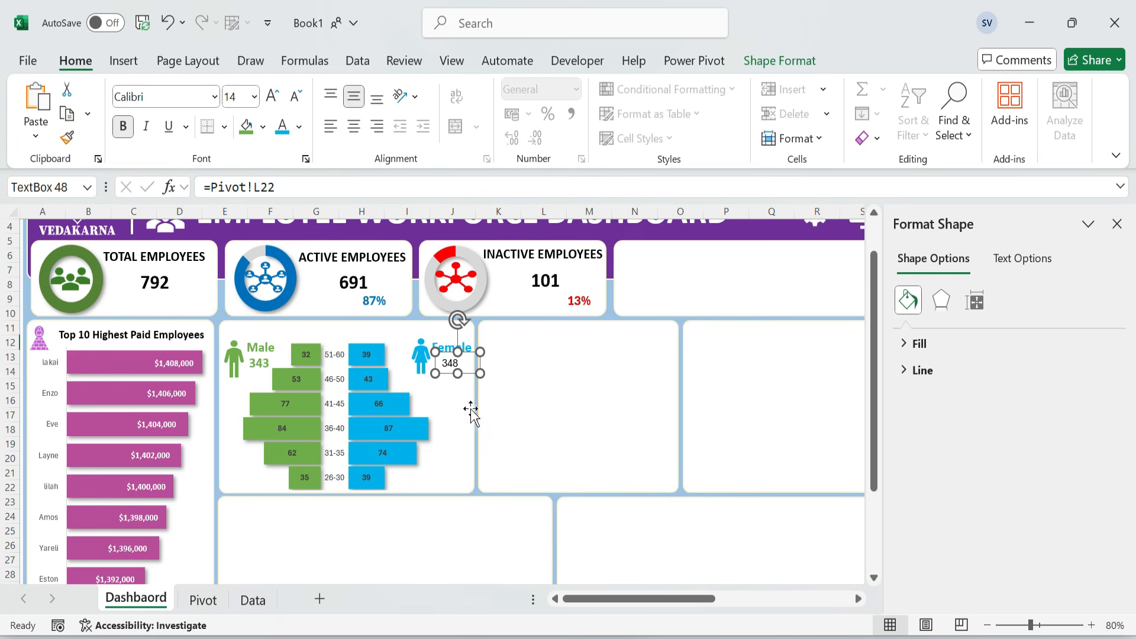
- Format the female count in bold light blue Calibri
click(450, 365)
click(447, 362)
click(214, 96)
click(178, 203)
click(534, 360)
- Copy the "Top 10 Highest Paid Employees" heading and place it above the age chart
click(124, 324)
key(ctrl+v)
key(ctrl+z)
key(ctrl+v)
drag(143, 335, 354, 331)
- Change the copied heading to "Employees Age Group Distribution" and widen its text box
key(ctrl+a)
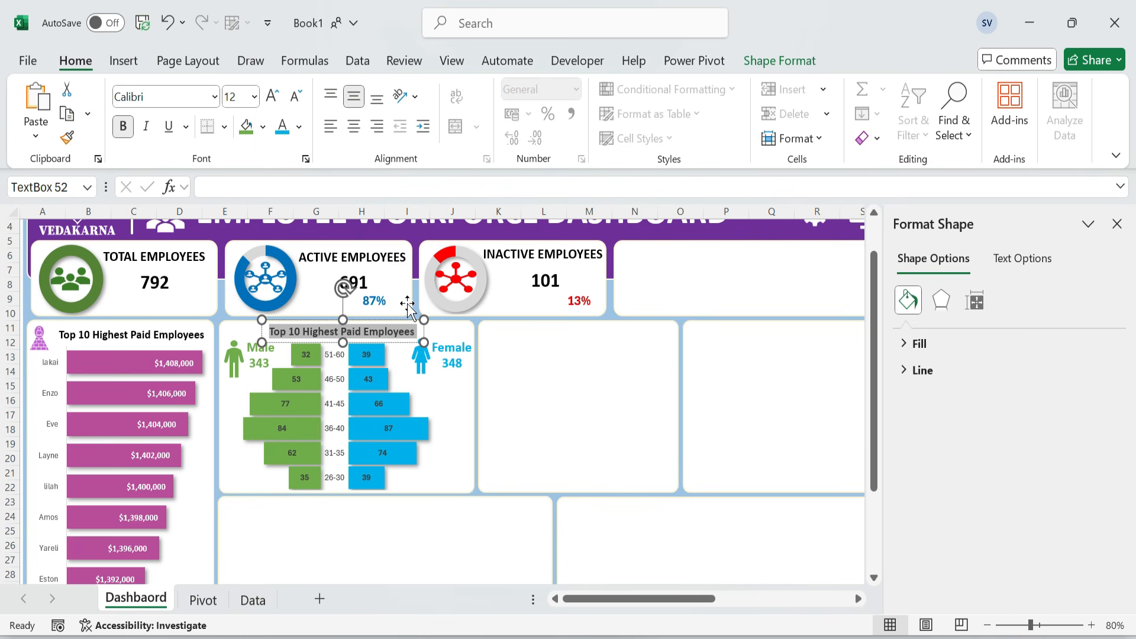
key(Left)
key(Delete)
key(Delete)
key(Delete)
key(Delete)
key(Delete)
key(Delete)
key(Delete)
key(Delete)
key(Delete)
key(Delete)
key(Delete)
key(Delete)
key(Delete)
key(Delete)
key(Delete)
key(Delete)
key(Delete)
key(Delete)
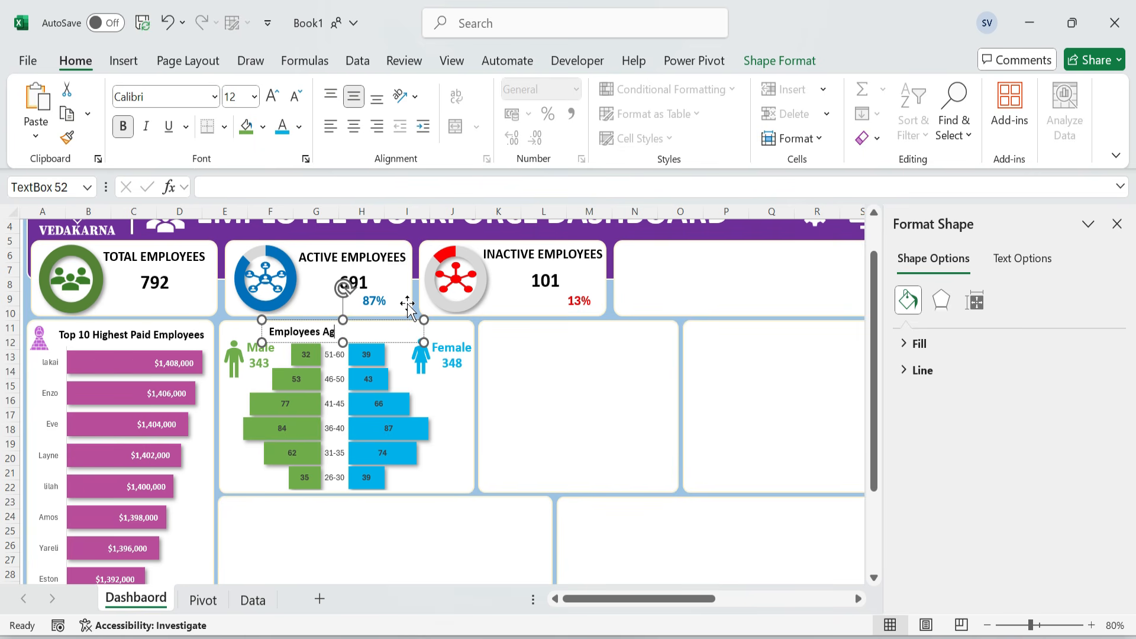
text(bution)
drag(424, 343, 453, 341)
click(596, 381)
- Move the green age group icon from the icon collection to the age card, beside its heading
click(1117, 224)
scroll(1013, 530, right, 5)
click(806, 357)
key(ctrl+x)
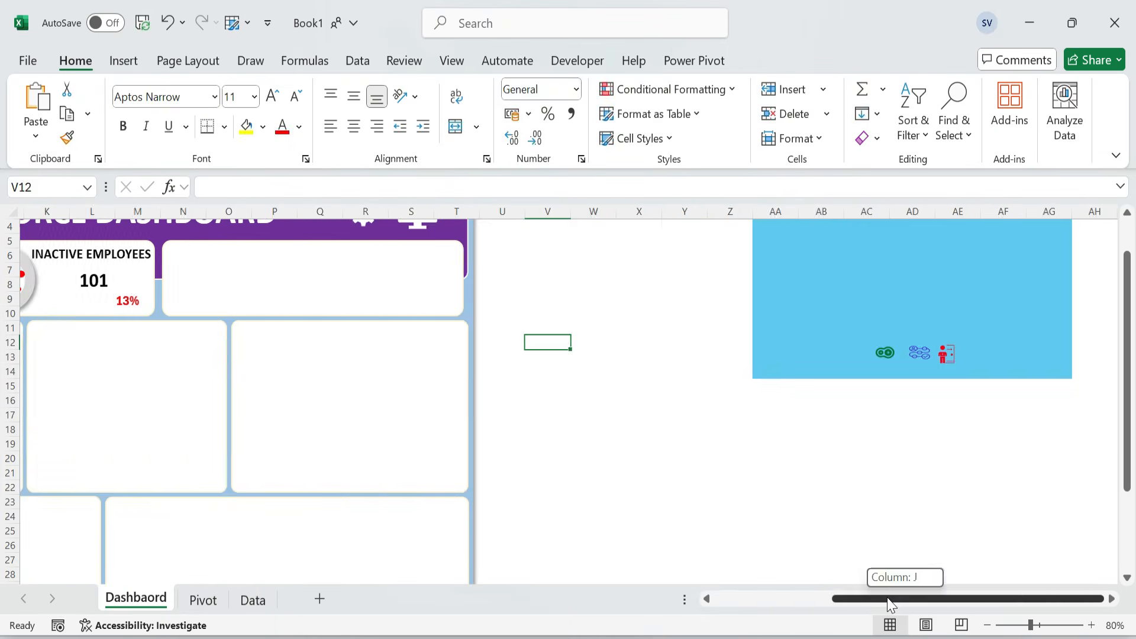
drag(908, 601, 790, 600)
click(259, 346)
click(242, 330)
key(ctrl+v)
click(579, 390)
click(817, 387)
click(988, 381)
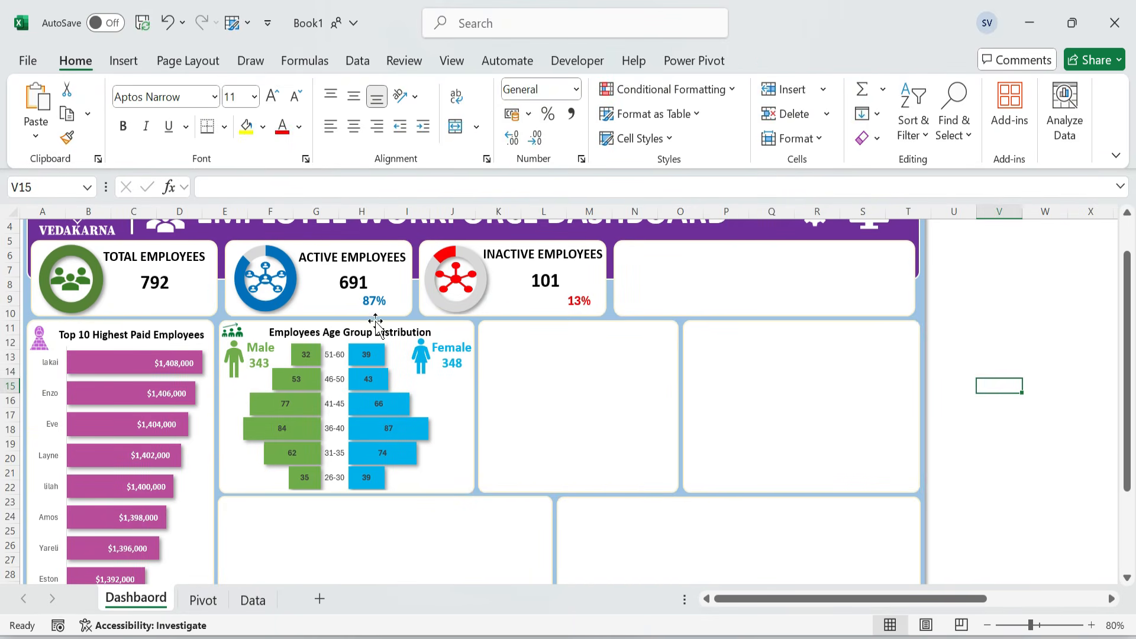
- Shorten the age distribution chart slightly so that it sits clear of its heading
click(388, 367)
click(580, 408)
key(Escape)
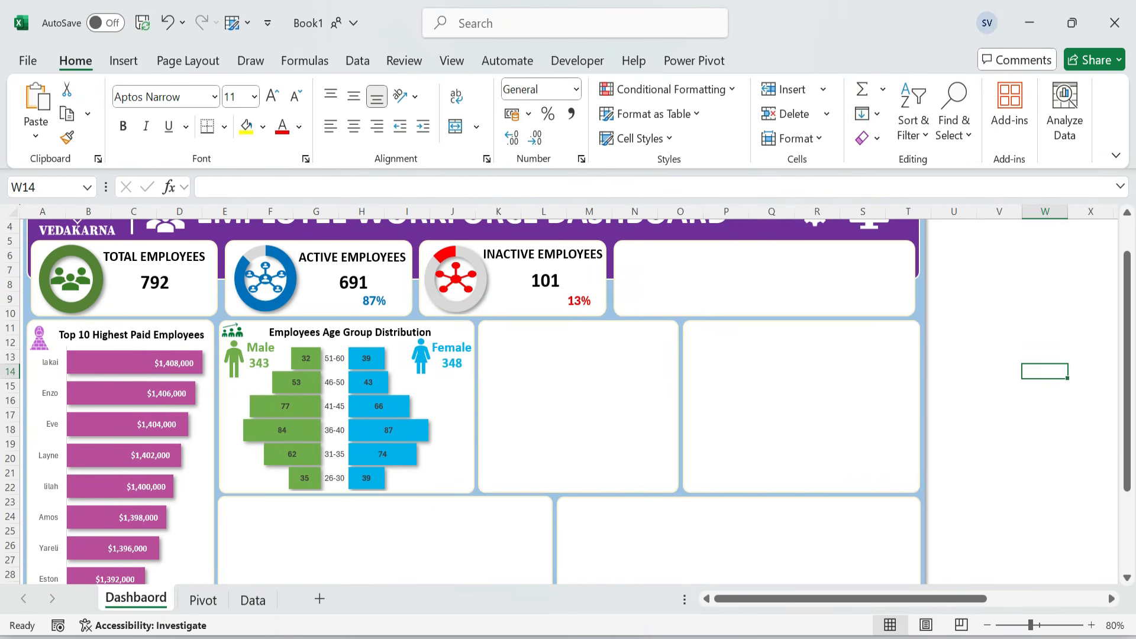
click(1020, 300)
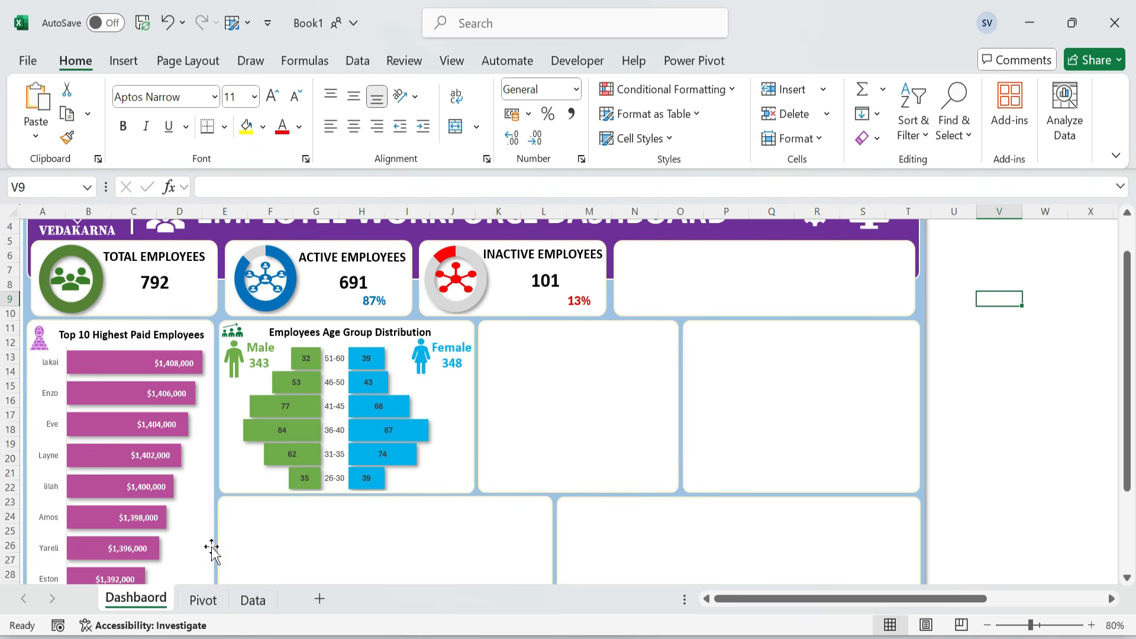
- Insert a pie chart from the Employees Count by Department pivot table
click(201, 600)
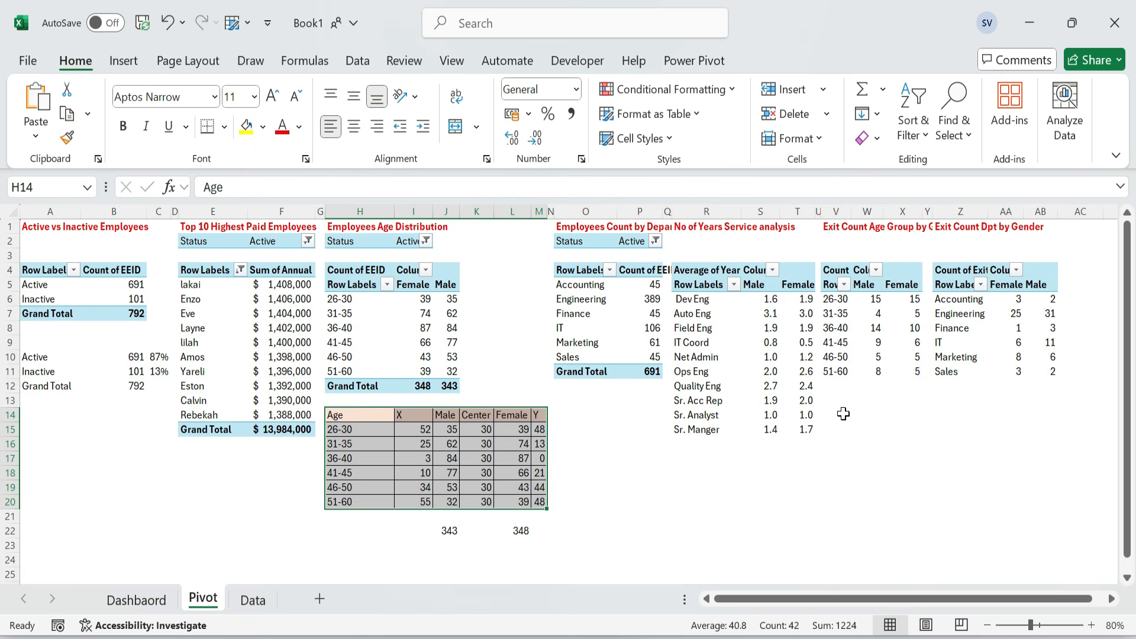
click(591, 287)
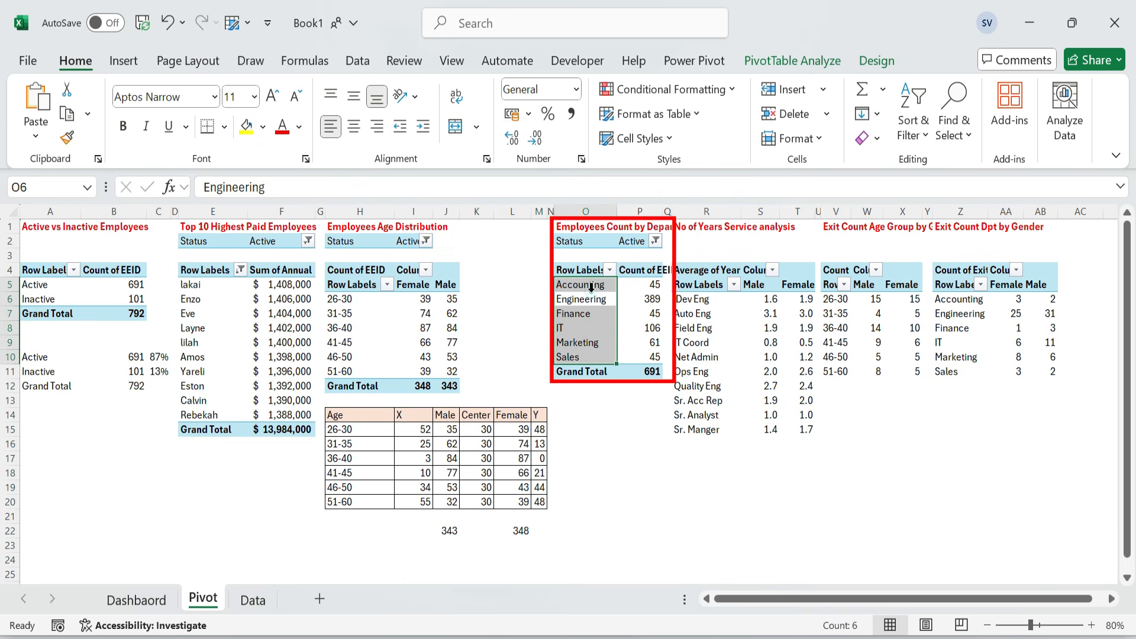
click(597, 286)
click(124, 61)
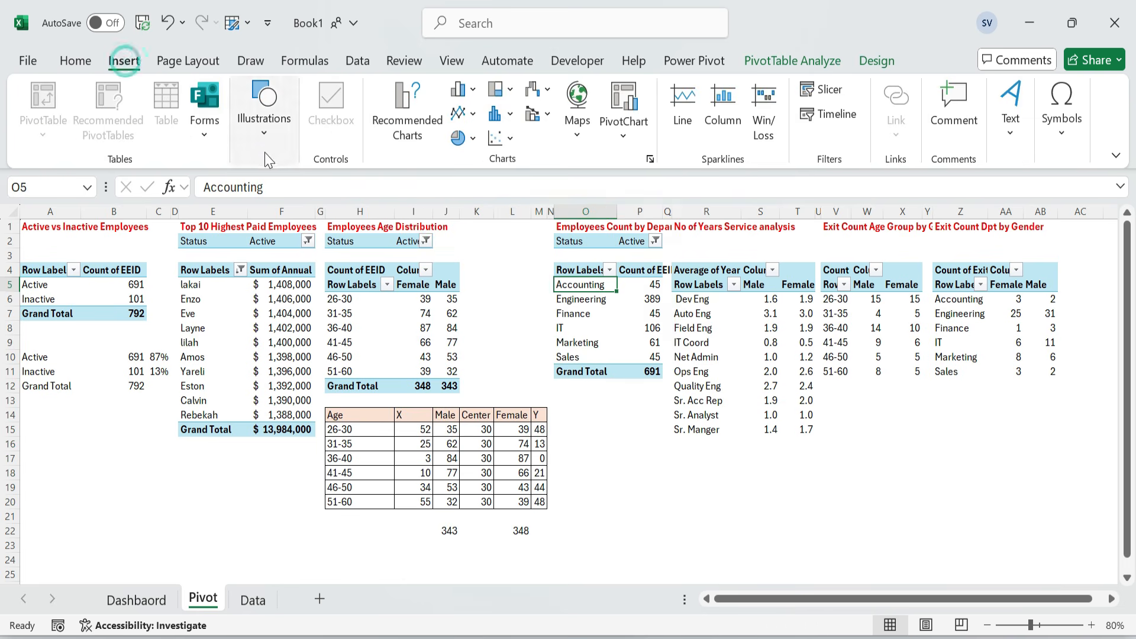
click(392, 130)
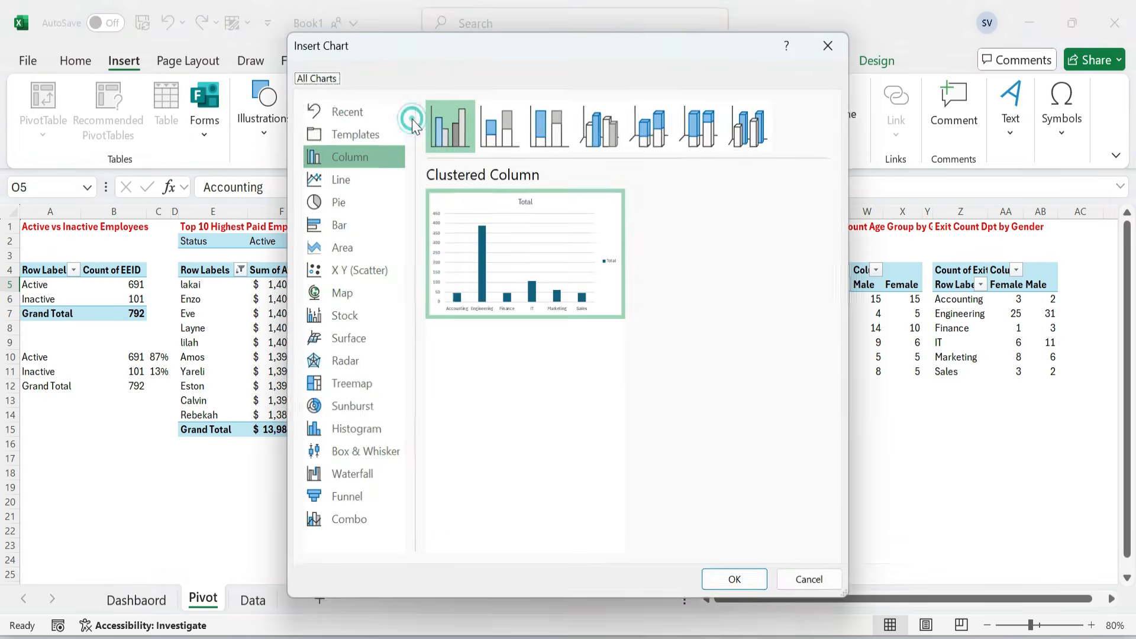
click(345, 202)
click(734, 579)
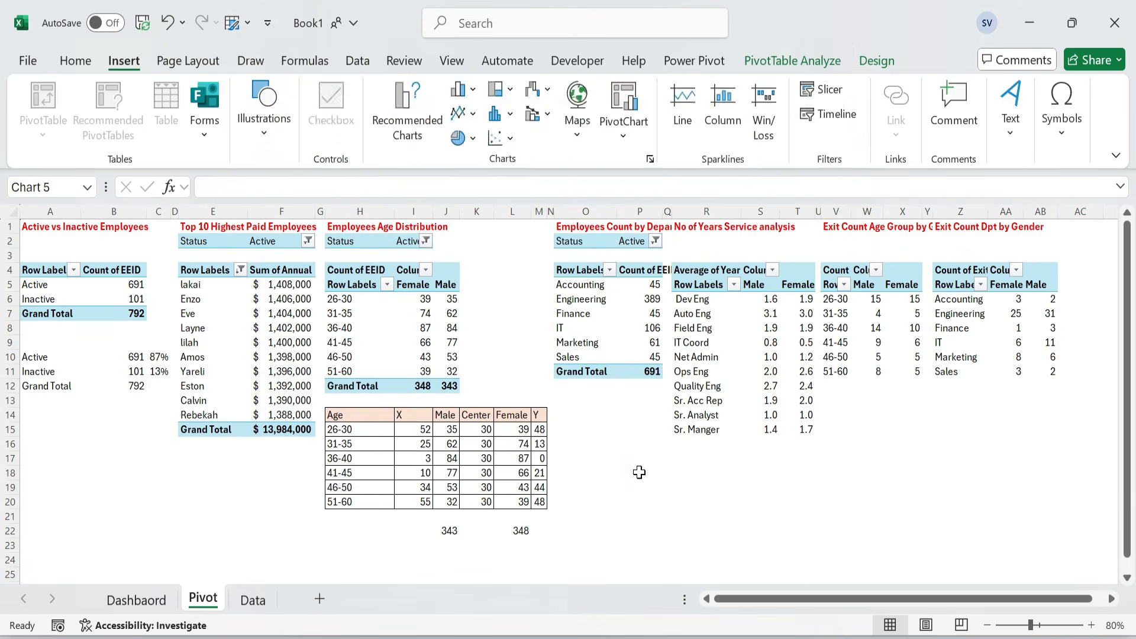
- Move the pie chart to the dashboard sheet, onto the empty card beside the age chart
key(ctrl+x)
key(ctrl+Page_Up)
key(ctrl+v)
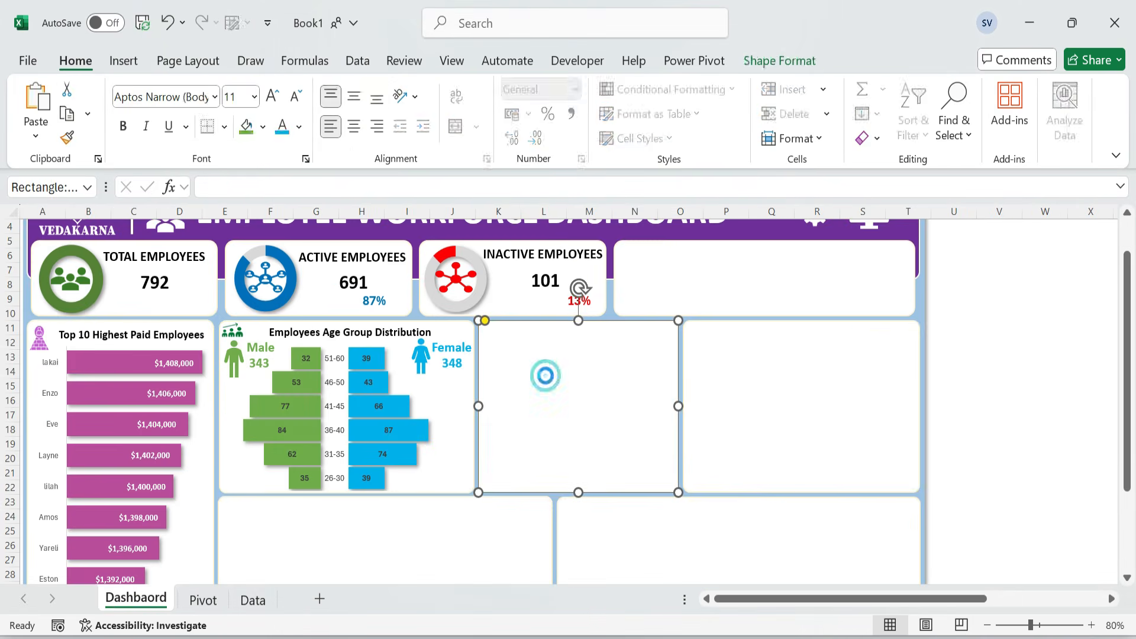
drag(563, 349, 565, 356)
- Hide all field buttons on the pie chart and resize it to fit its card
right_click(504, 340)
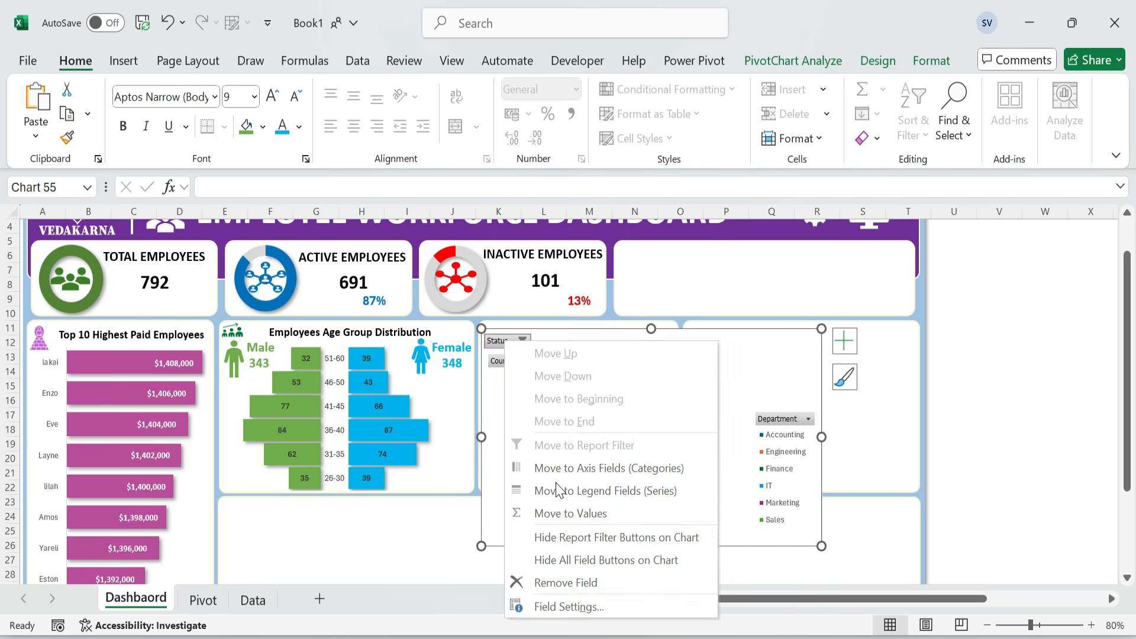
click(592, 561)
drag(652, 546, 649, 489)
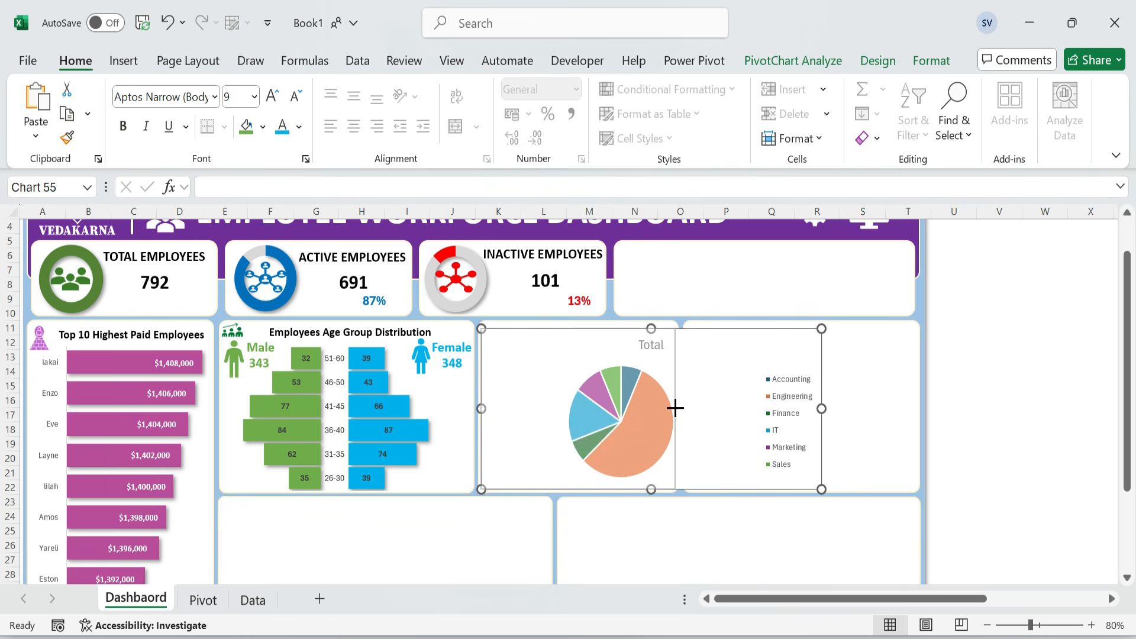
drag(679, 408, 678, 408)
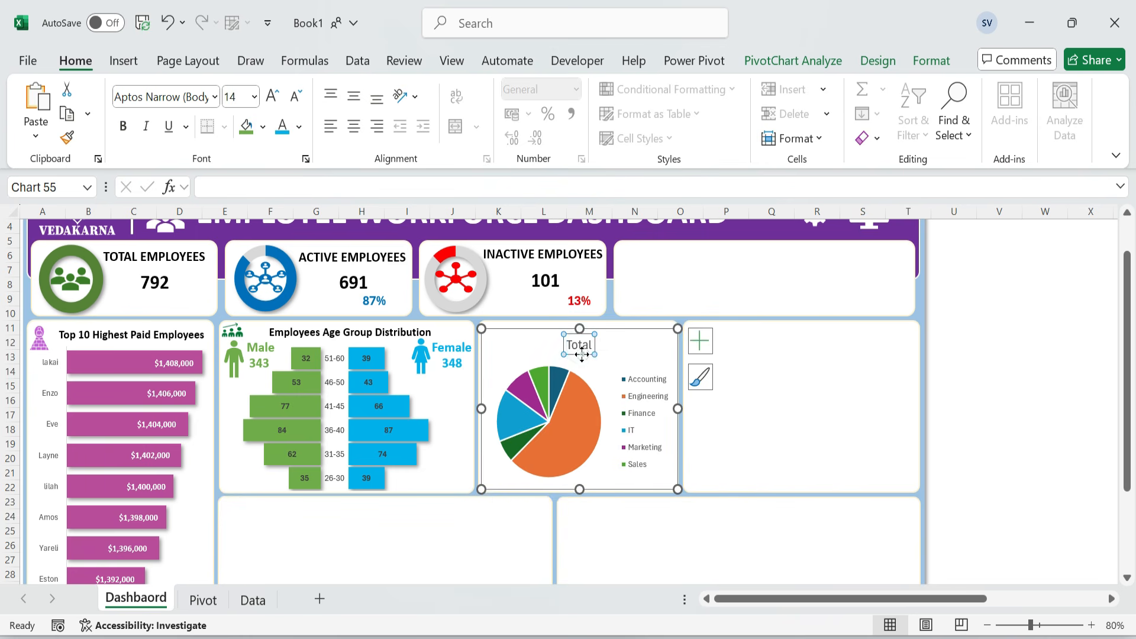
- Remove the pie chart's title, add data labels, and lower its top edge to leave heading space
key(Delete)
click(702, 343)
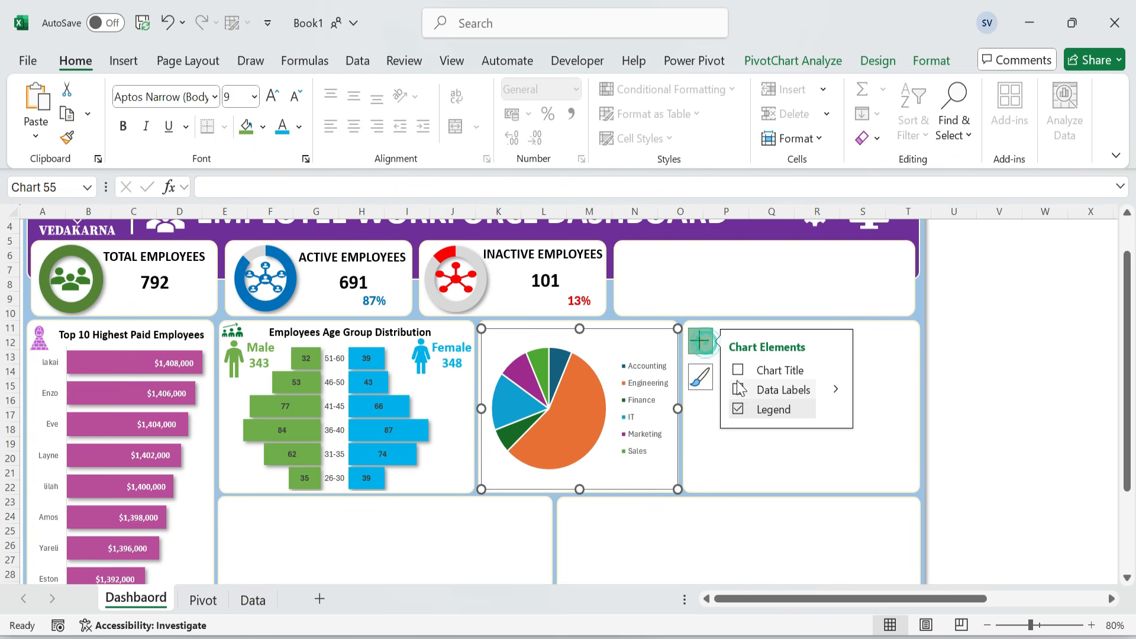
click(738, 390)
click(594, 361)
drag(579, 329, 579, 343)
- Remove the outline from the pie slices and apply a shadow effect to them
click(583, 426)
click(932, 61)
click(531, 114)
click(540, 474)
click(530, 138)
click(657, 266)
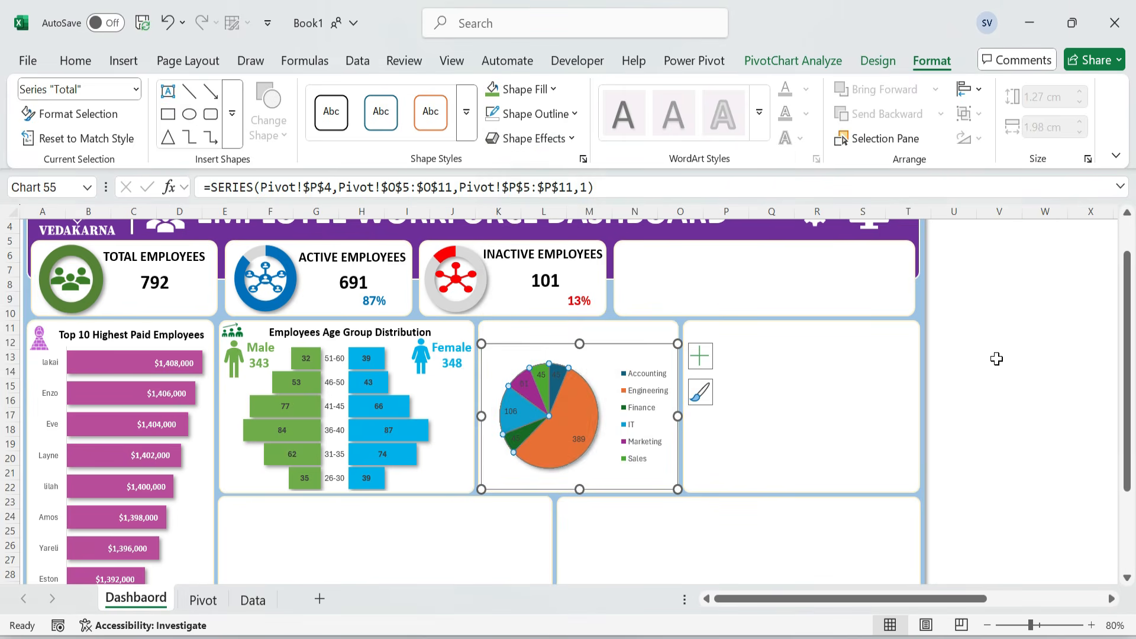
click(993, 360)
- Set the pie chart area to no fill and no outline
click(645, 478)
click(932, 60)
click(528, 89)
click(527, 498)
click(530, 114)
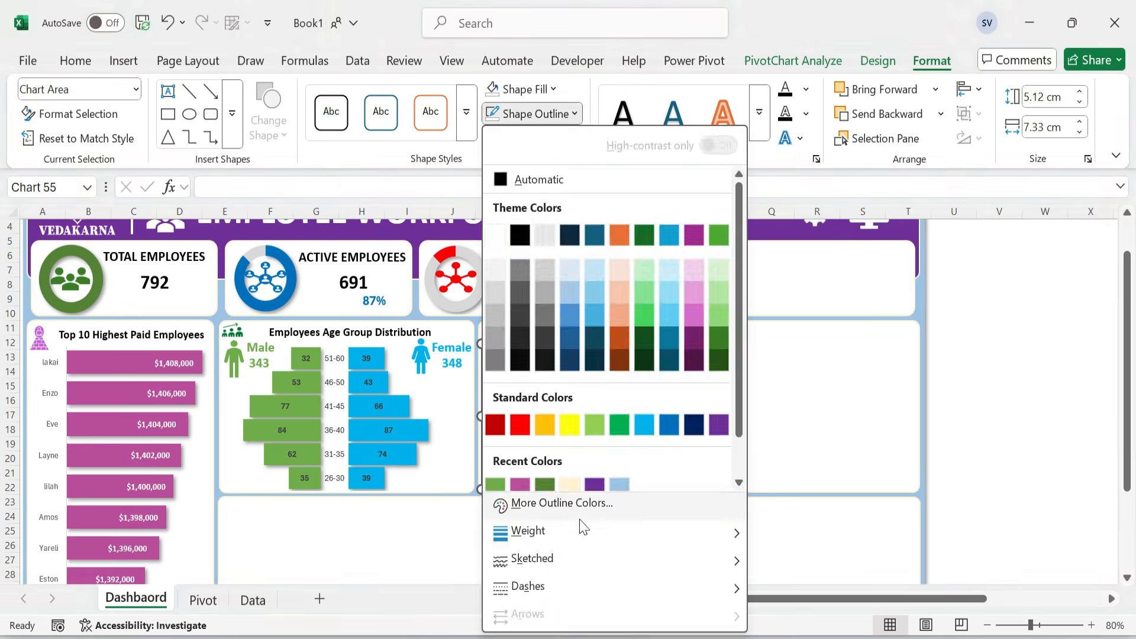
click(540, 473)
click(1044, 357)
- Enlarge the pie's plot area and position it beside the legend
click(503, 366)
drag(500, 363, 484, 347)
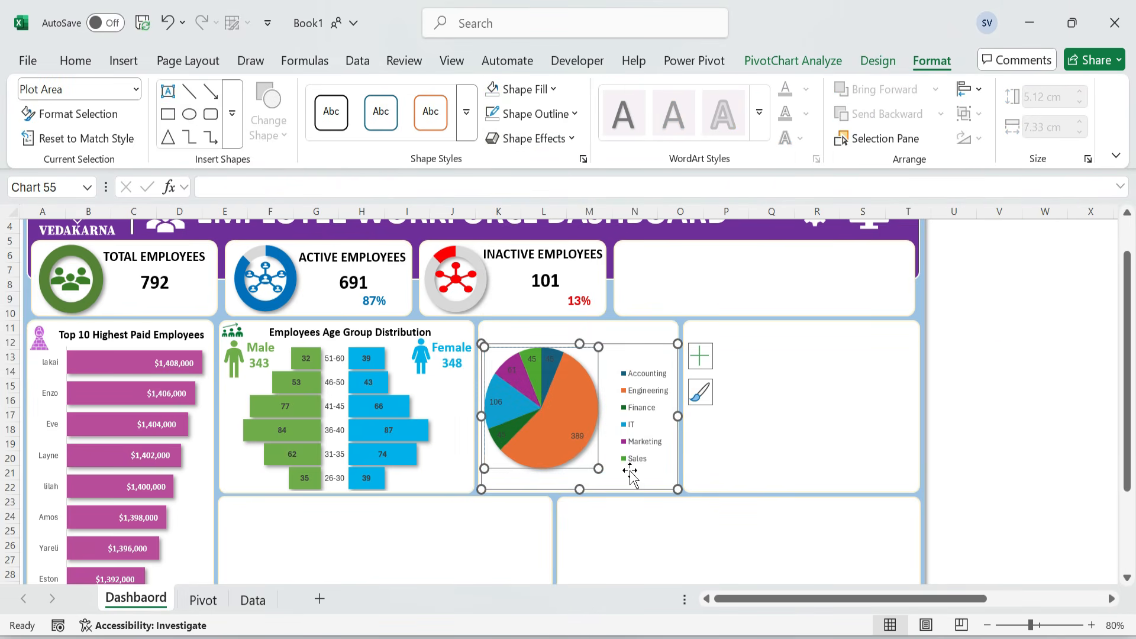
mouse_move(614, 484)
mouse_down()
mouse_move(605, 476)
mouse_move(617, 472)
mouse_up()
click(999, 372)
click(642, 410)
click(610, 469)
click(1040, 372)
- Copy the age chart heading to the pie chart card and change it to "Employees Count by Department"
click(367, 332)
click(578, 343)
click(395, 333)
drag(535, 328, 658, 333)
text(Count by Department)
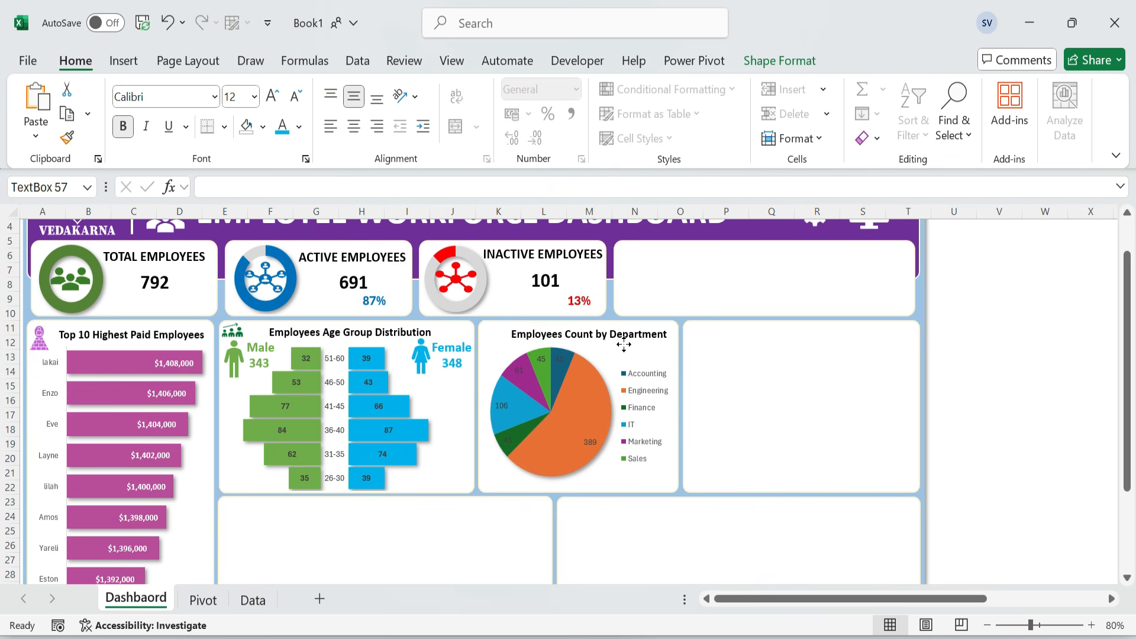
click(1045, 458)
- Move the parked green icon onto the department pie card, beside the "Employees Count by Department" heading
scroll(957, 413, right, 5)
click(885, 352)
key(Delete)
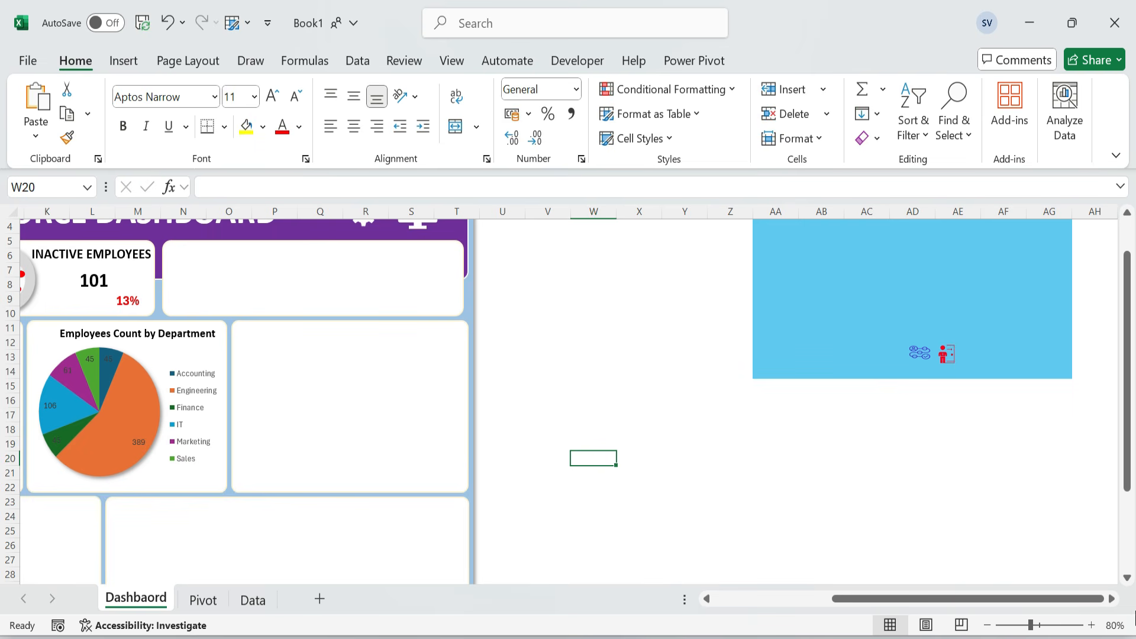
drag(1006, 598, 889, 598)
click(786, 400)
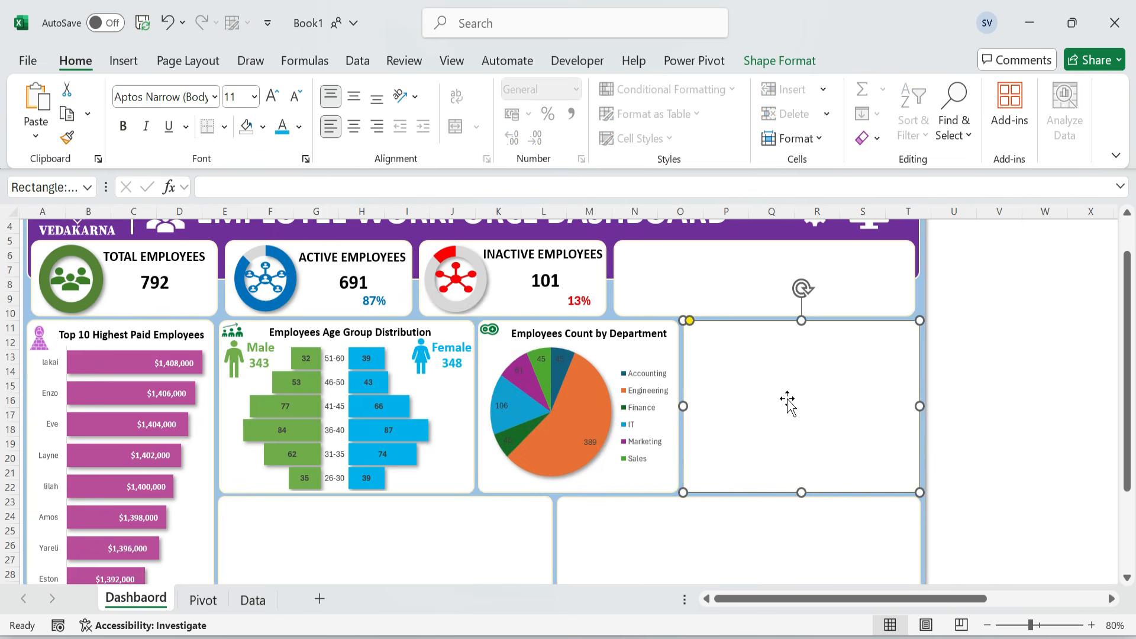
click(491, 342)
click(591, 333)
click(999, 357)
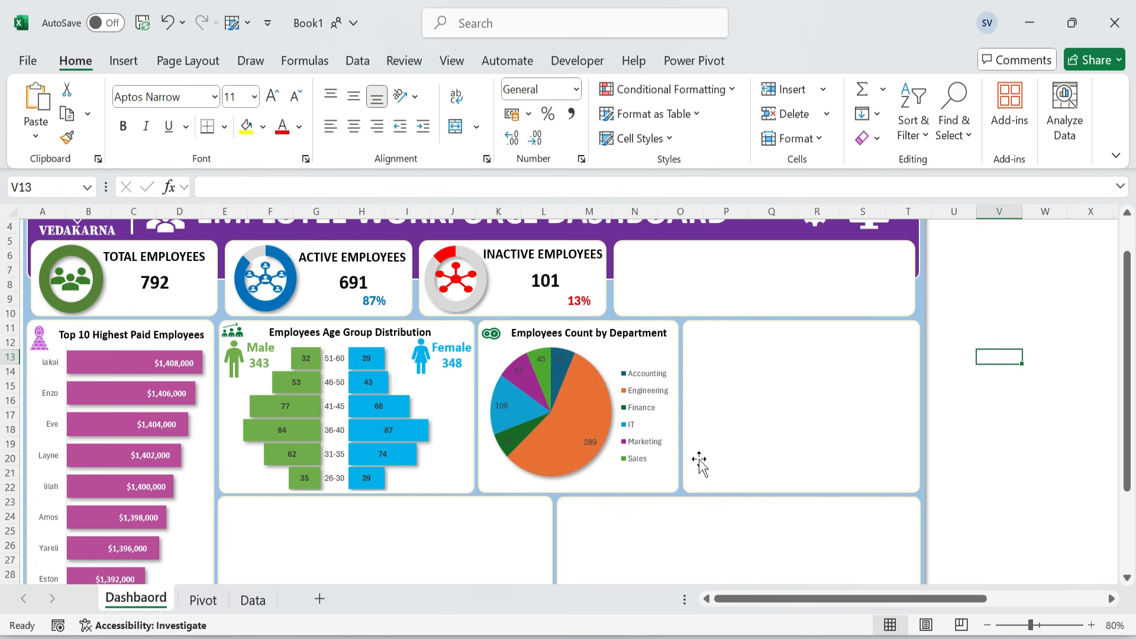
- Insert a Stacked Bar chart from the "No of Years Service analysis" pivot table on the Pivot sheet
click(203, 600)
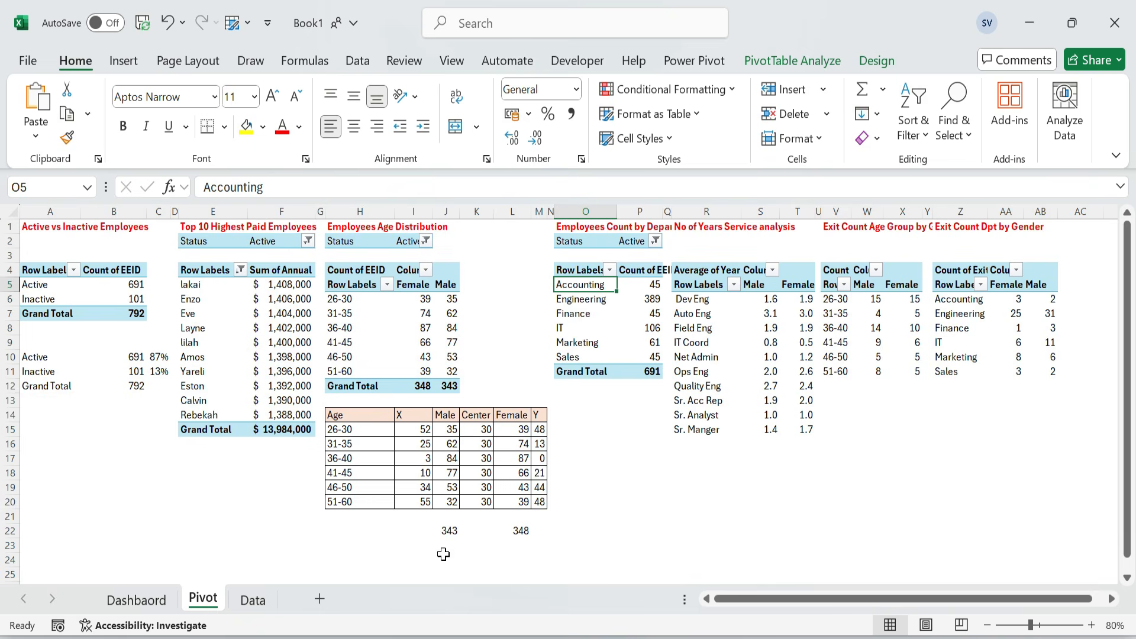
click(900, 473)
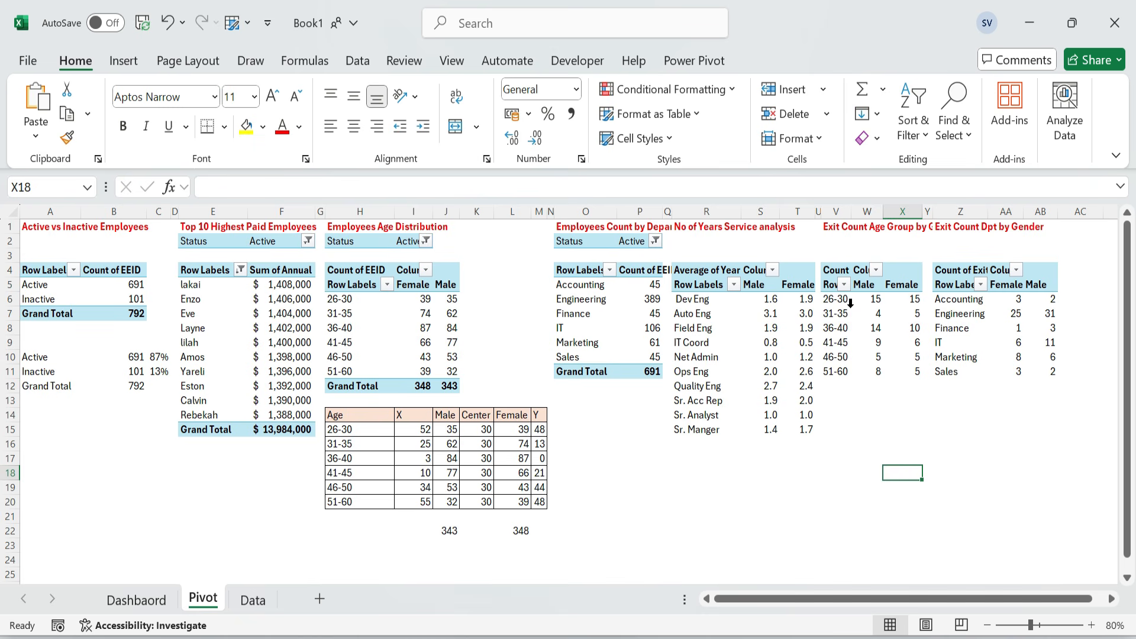
click(699, 285)
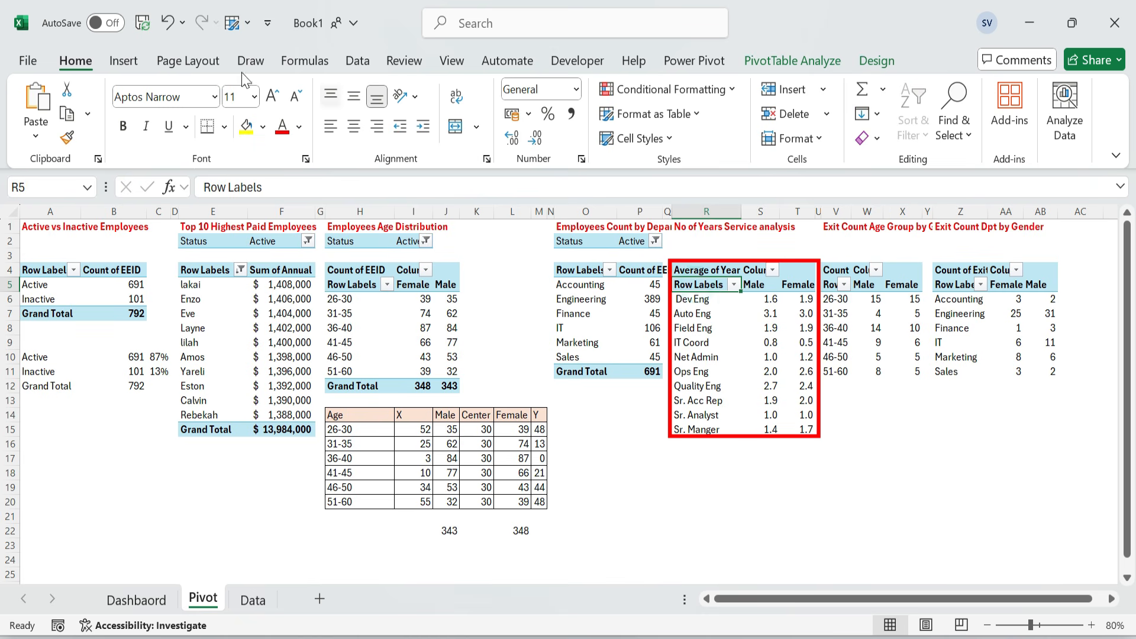
click(124, 61)
click(406, 124)
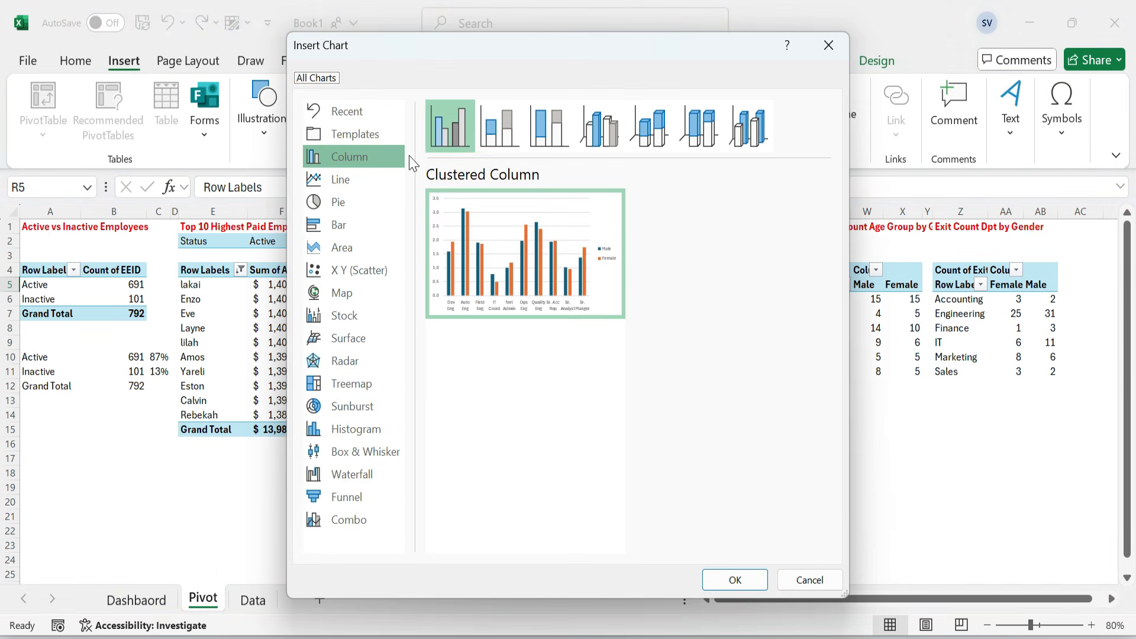
click(348, 223)
click(506, 135)
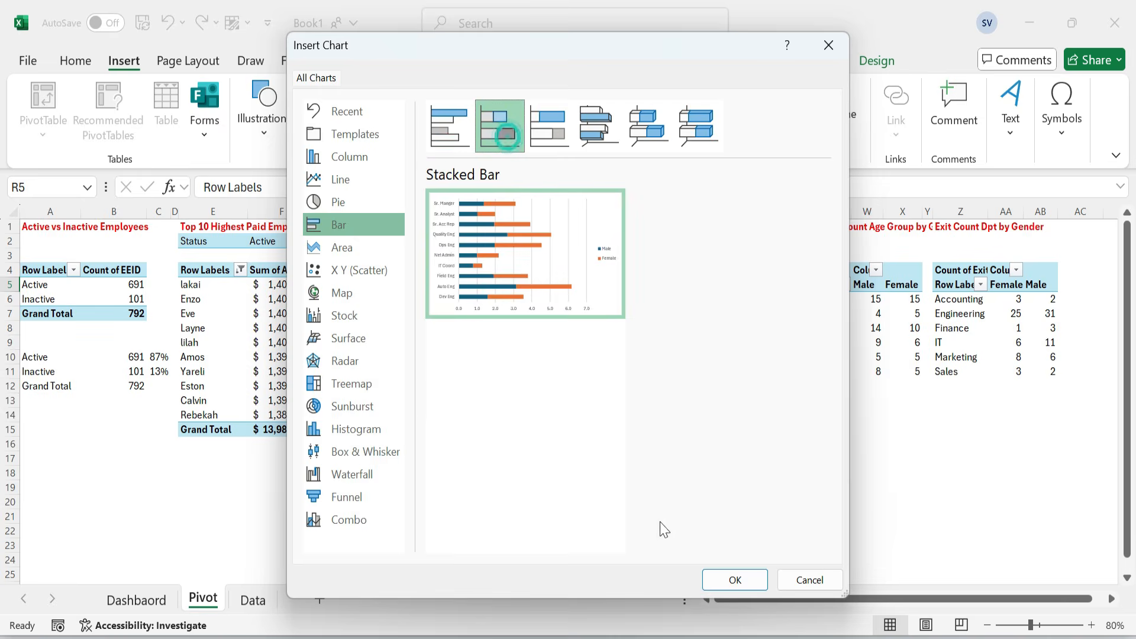
click(735, 579)
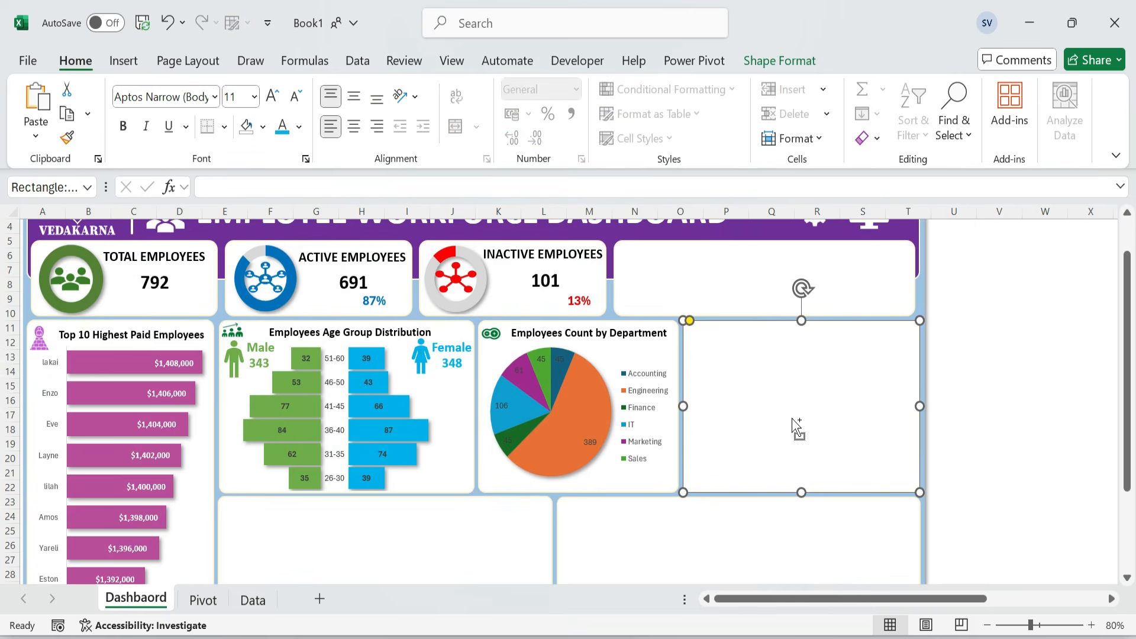
- Place the stacked bar chart on the dashboard's card beside the pie and remove its field buttons, gridlines and value axis
key(ctrl+v)
right_click(738, 343)
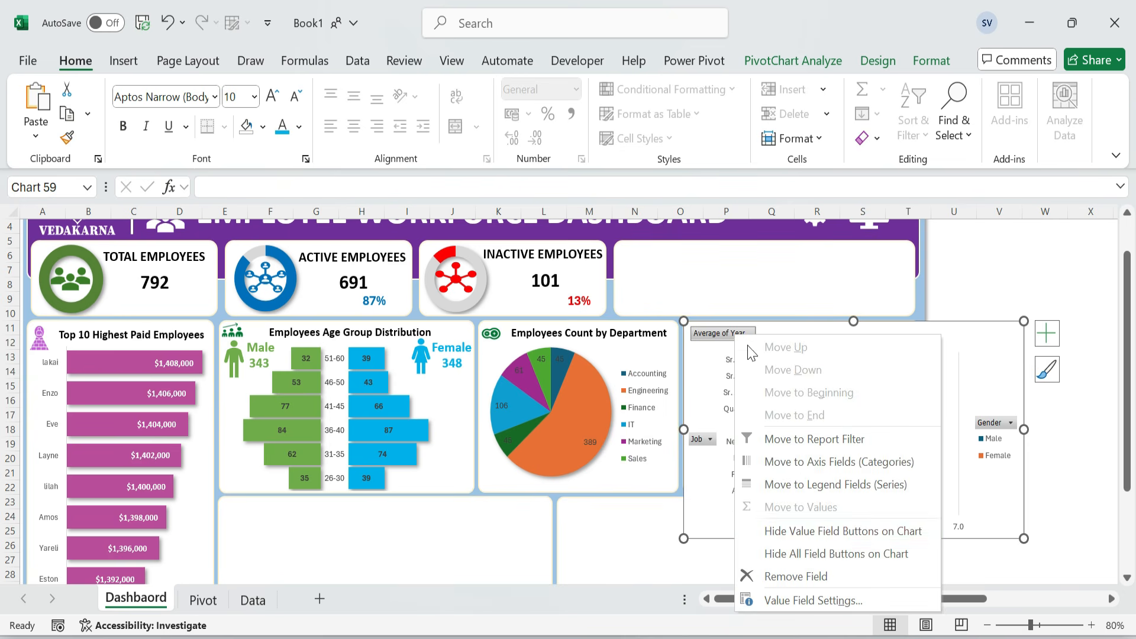
click(825, 556)
key(Delete)
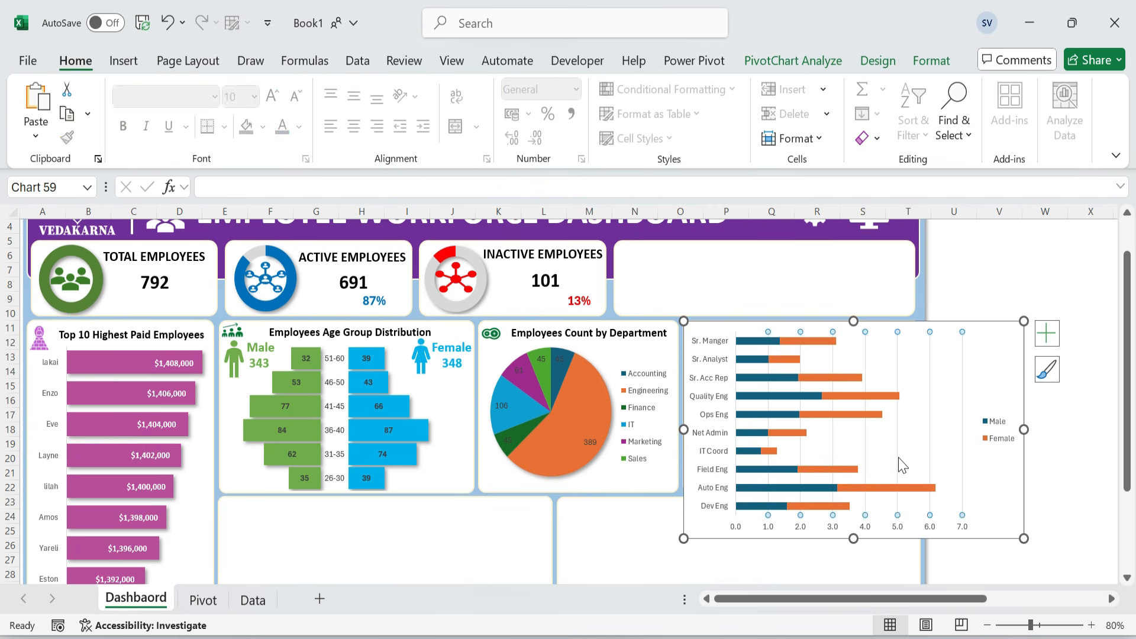
click(871, 536)
key(Delete)
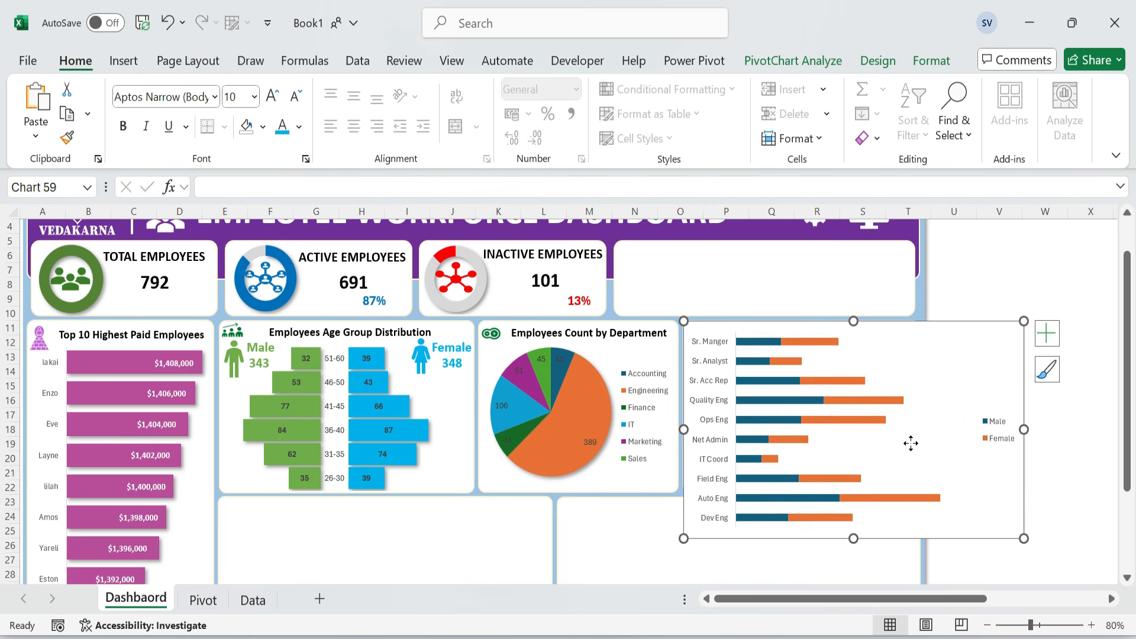
- Resize the stacked bar chart to fit inside its card, leaving room above for a heading
click(883, 447)
drag(1023, 538, 904, 473)
drag(824, 472, 825, 490)
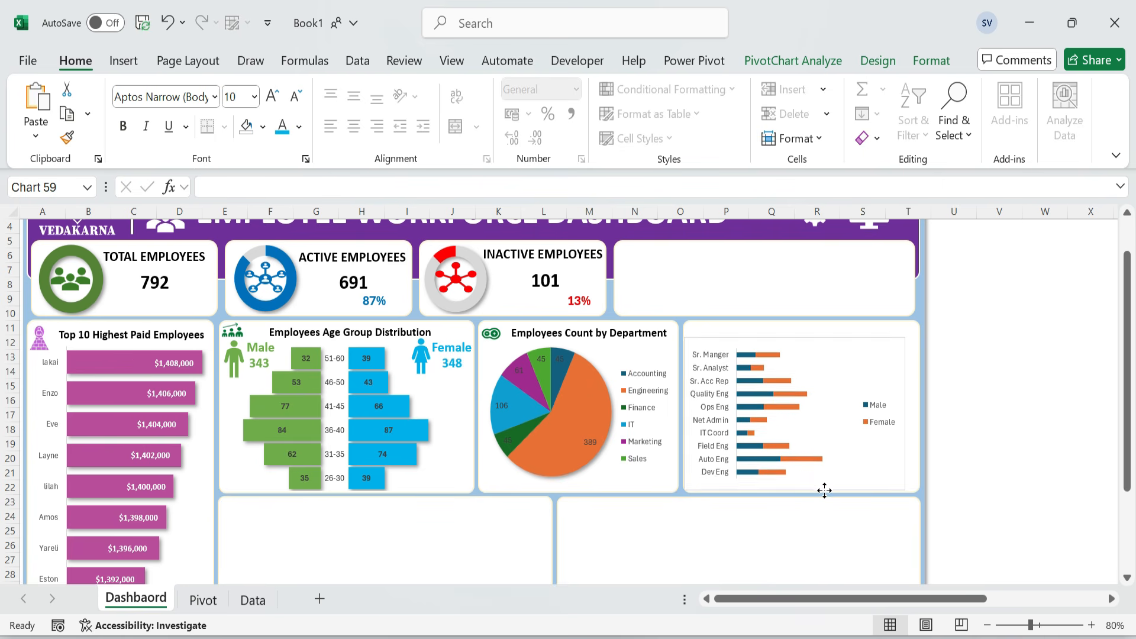
drag(905, 415, 918, 417)
- Move the legend to the chart's upper-right corner in one row and widen the plot area to the full chart width
click(802, 345)
drag(800, 480, 800, 484)
click(876, 417)
drag(876, 418, 840, 366)
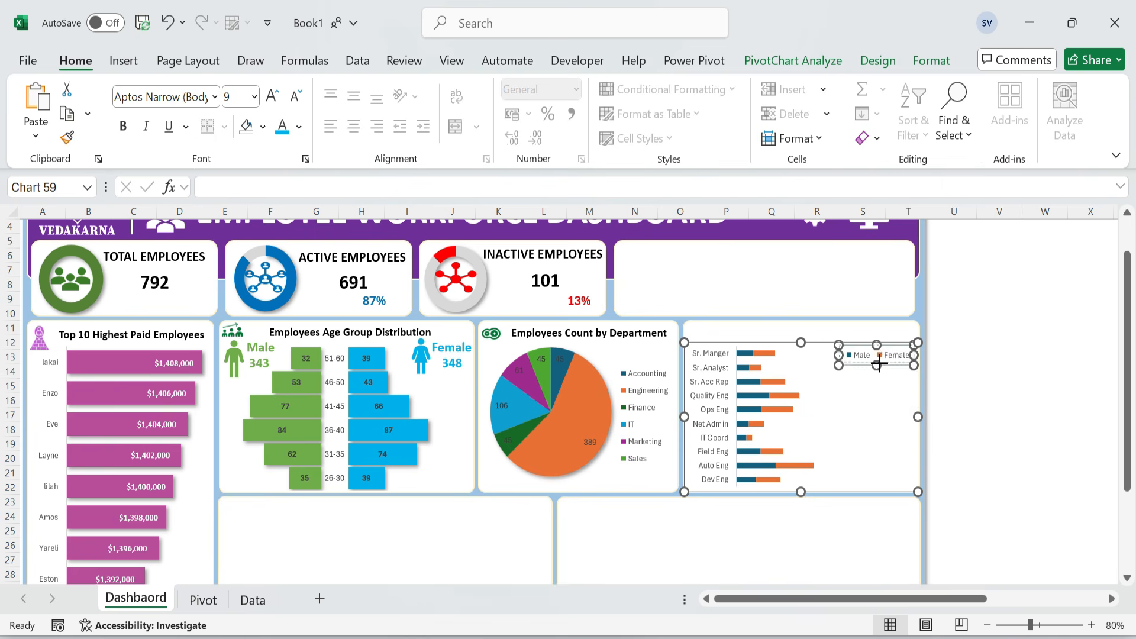
click(884, 416)
drag(914, 416, 916, 415)
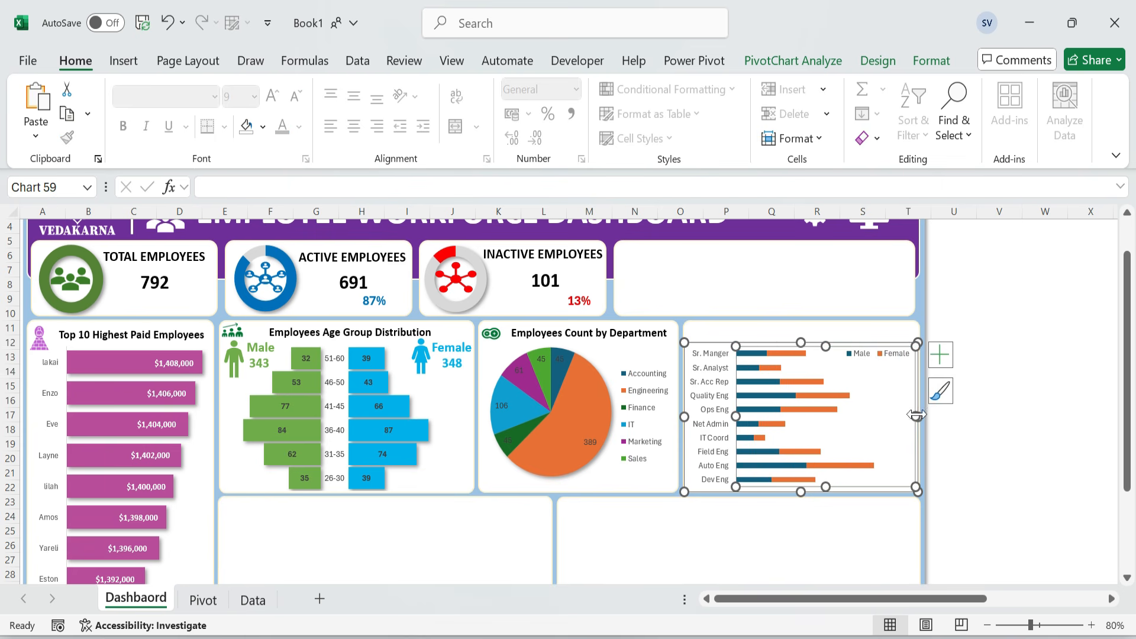
- Set the gap width of the stacked bars to 40%
double_click(838, 390)
double_click(841, 396)
key(Escape)
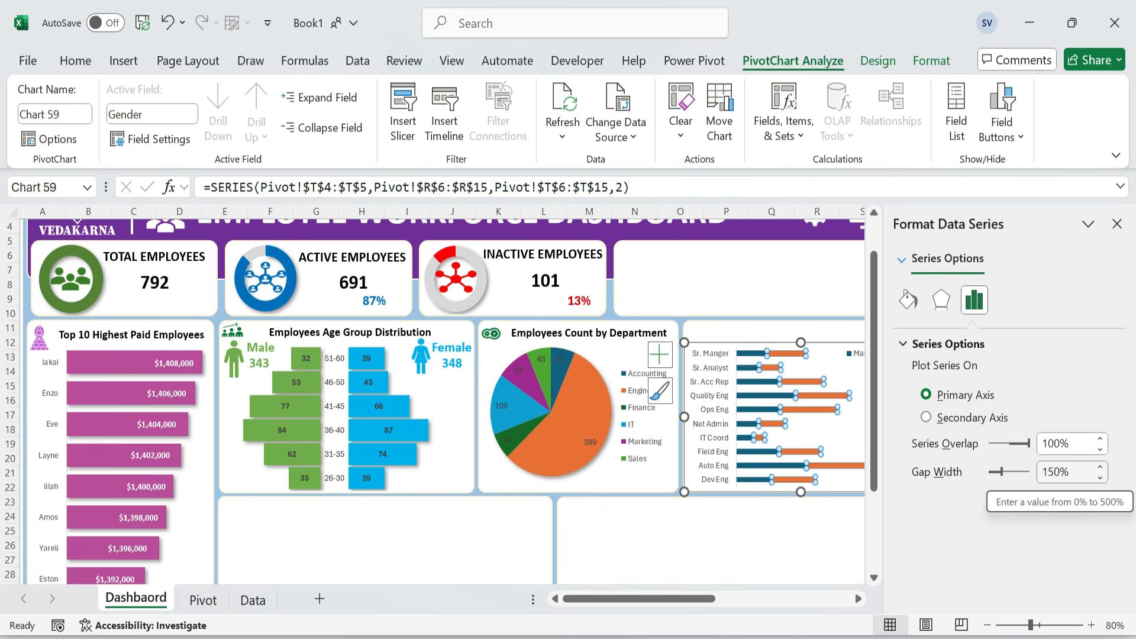
click(1080, 474)
key(Return)
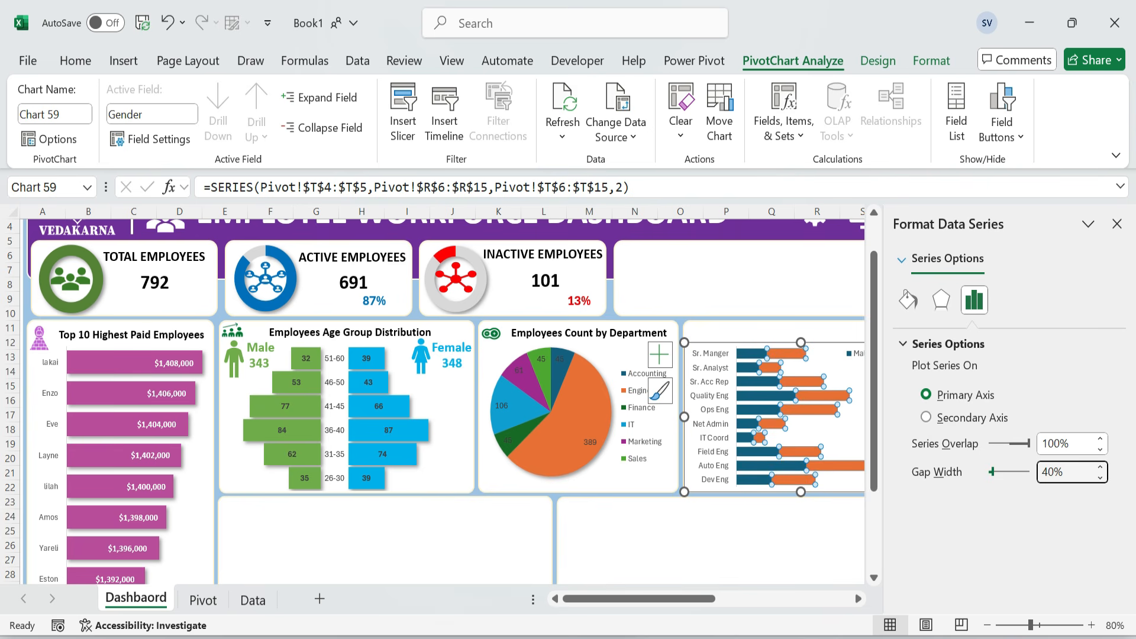
click(1116, 224)
click(1027, 382)
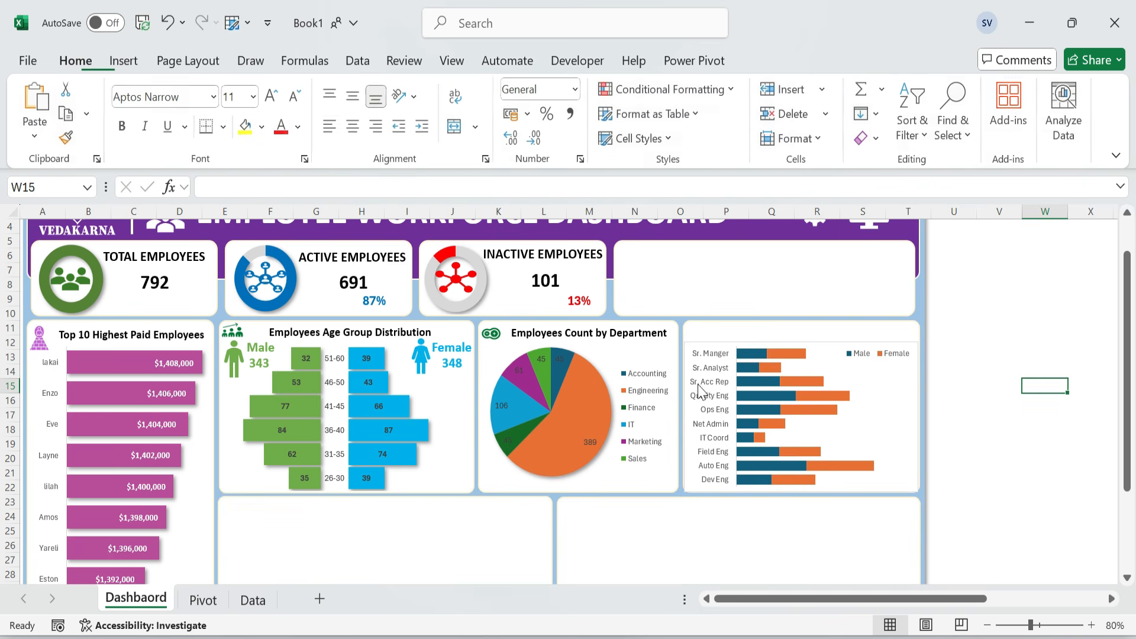
- Try a light blue fill on the Male bars, and undo it
click(761, 385)
click(76, 61)
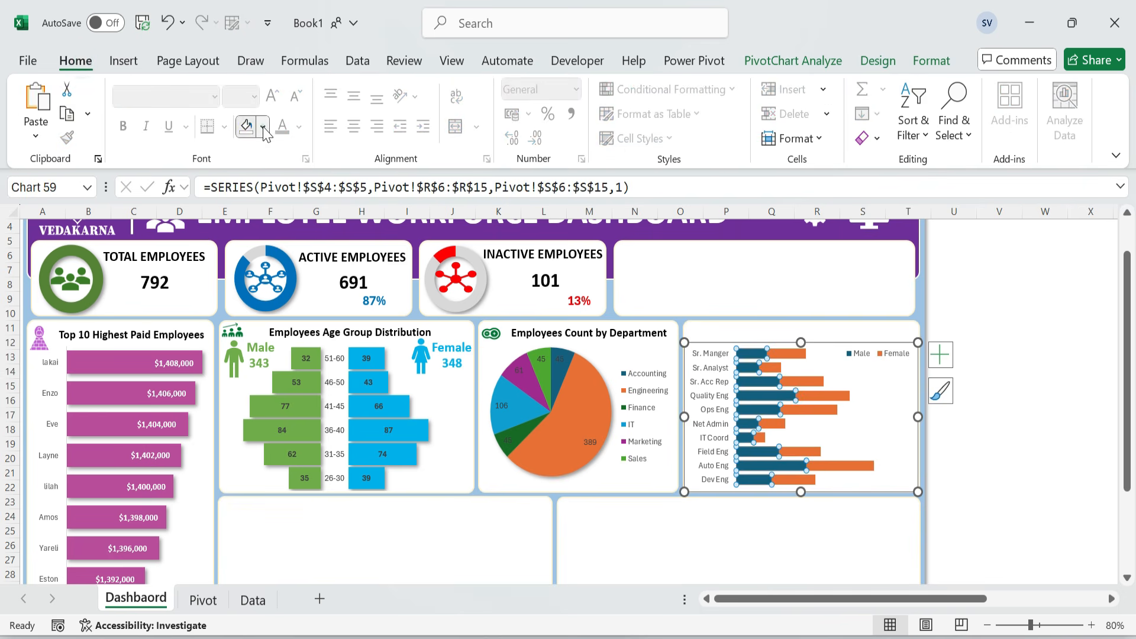
click(262, 126)
click(399, 437)
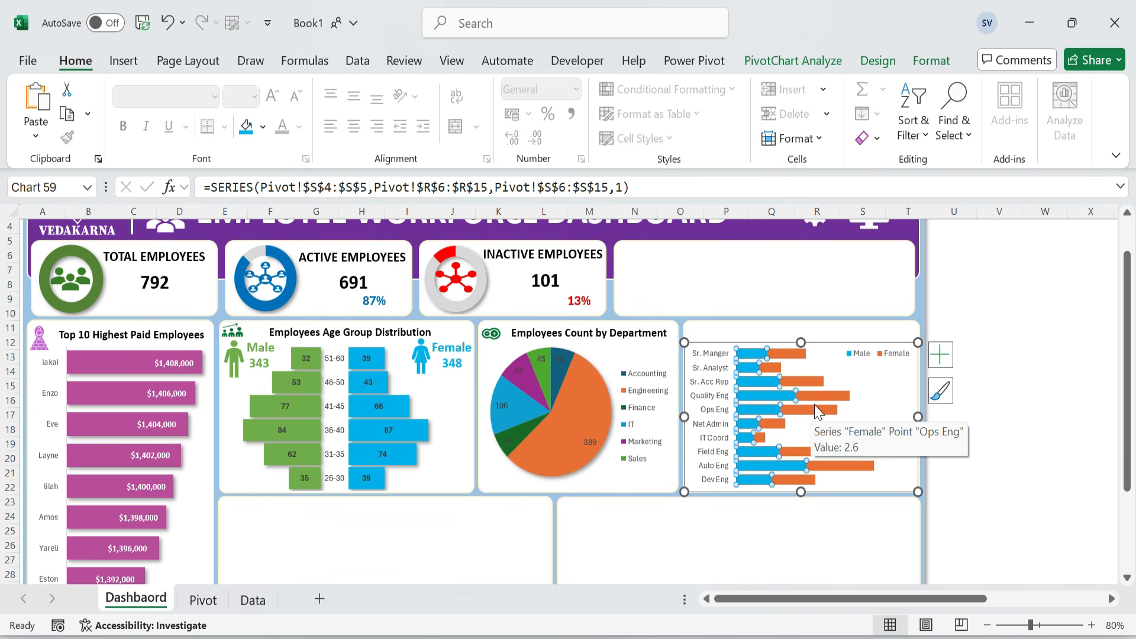
key(ctrl+z)
- Fill the Female bars with light blue and the Male bars with orange
click(836, 392)
click(246, 126)
click(751, 357)
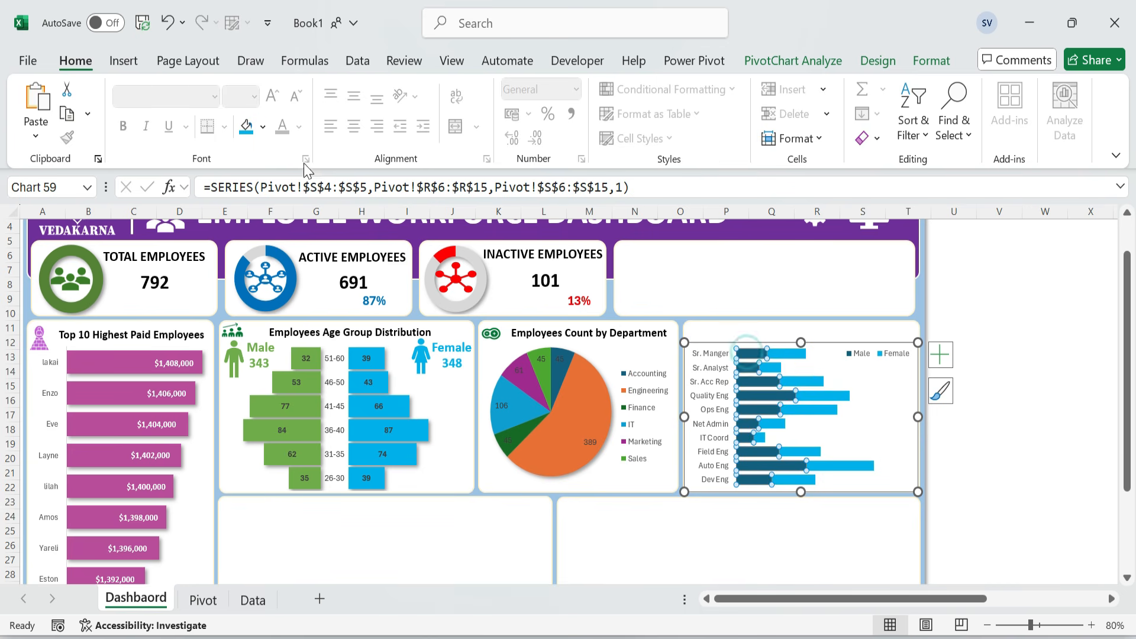
click(263, 126)
click(373, 248)
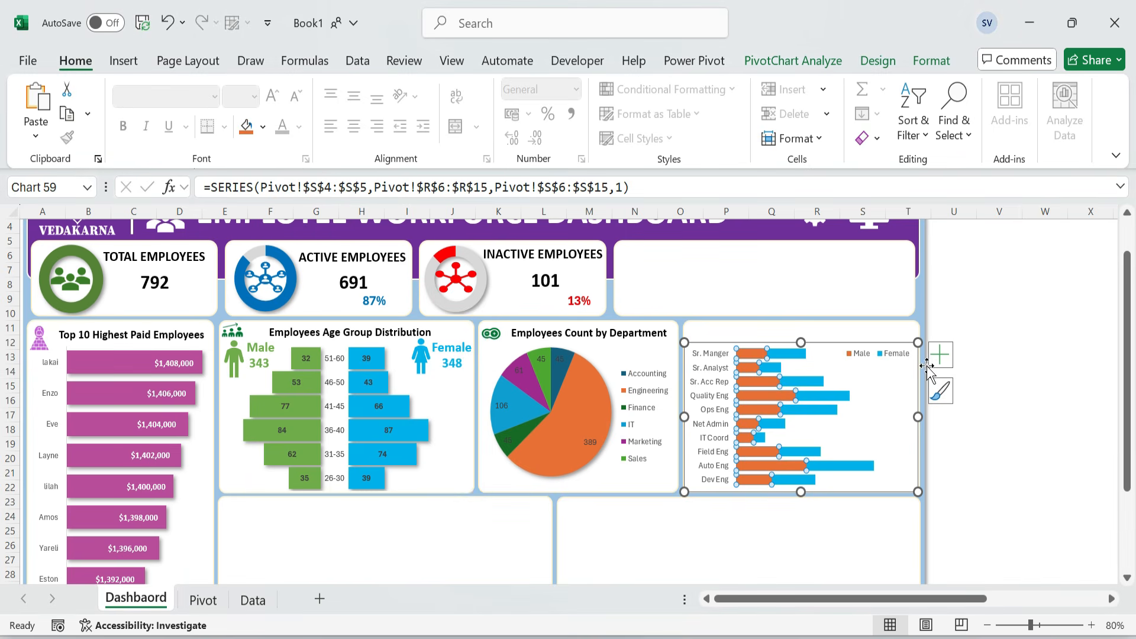
- Add data labels and a shadow effect to both the Male and Female bars
click(941, 355)
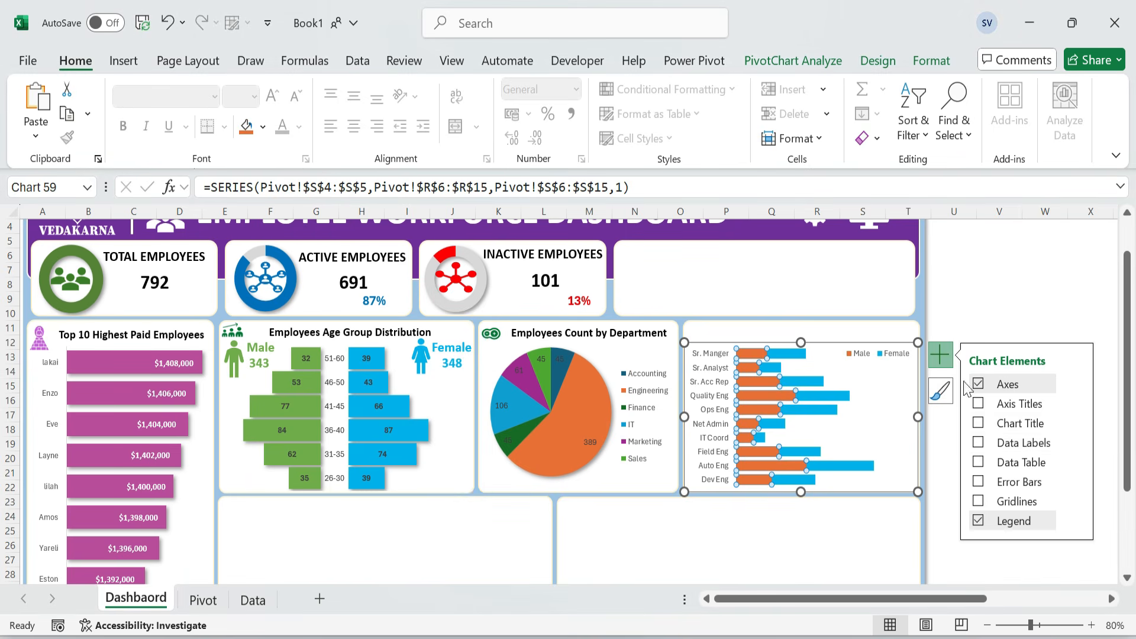
click(978, 444)
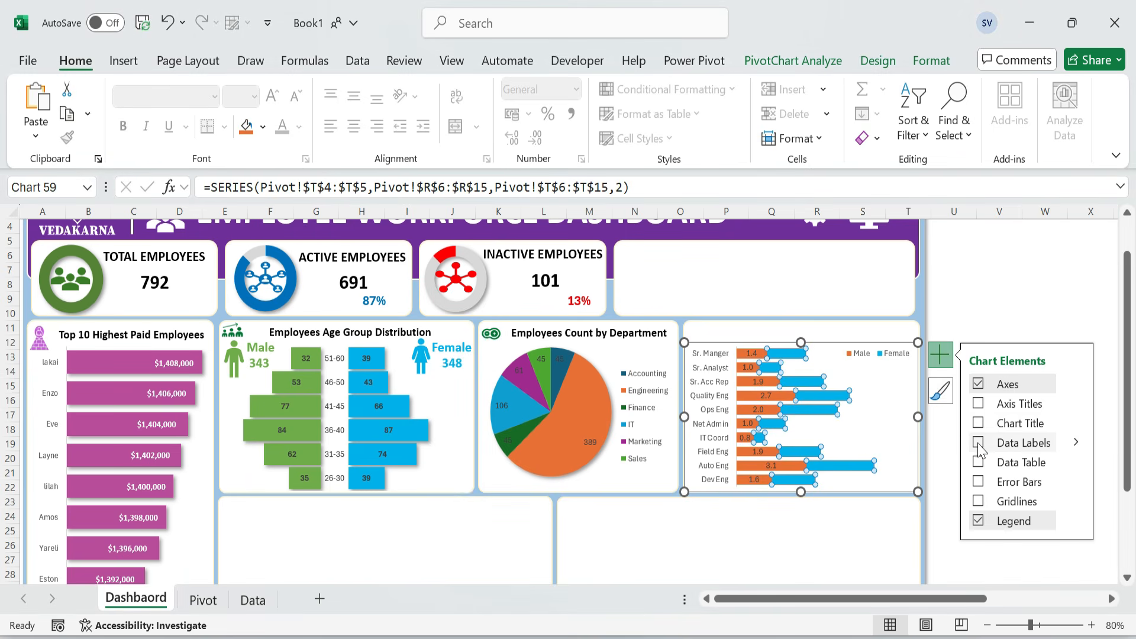
click(932, 61)
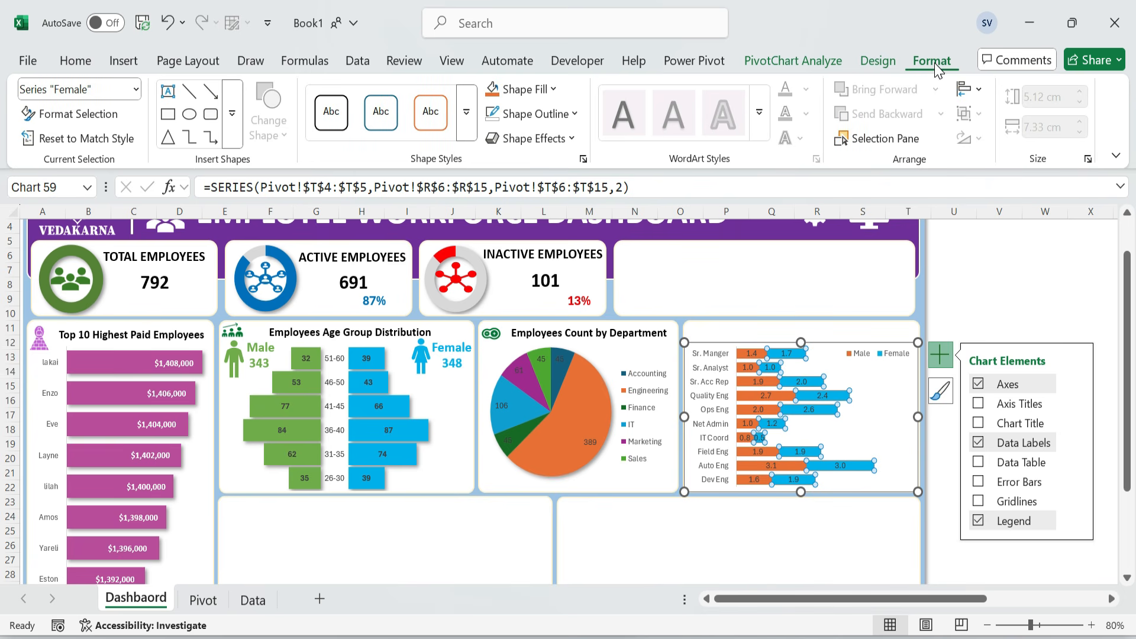
click(533, 139)
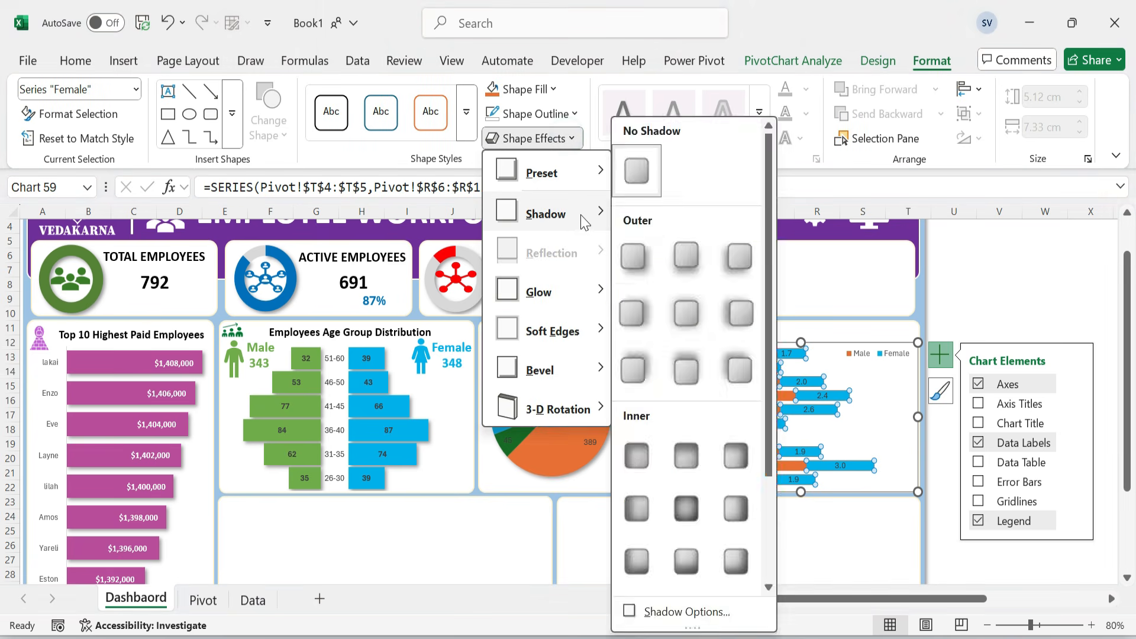
key(Escape)
key(Escape)
key(Escape)
click(800, 370)
click(534, 139)
key(Escape)
click(985, 413)
- Set the stacked bar chart's area to no fill and no outline
click(878, 344)
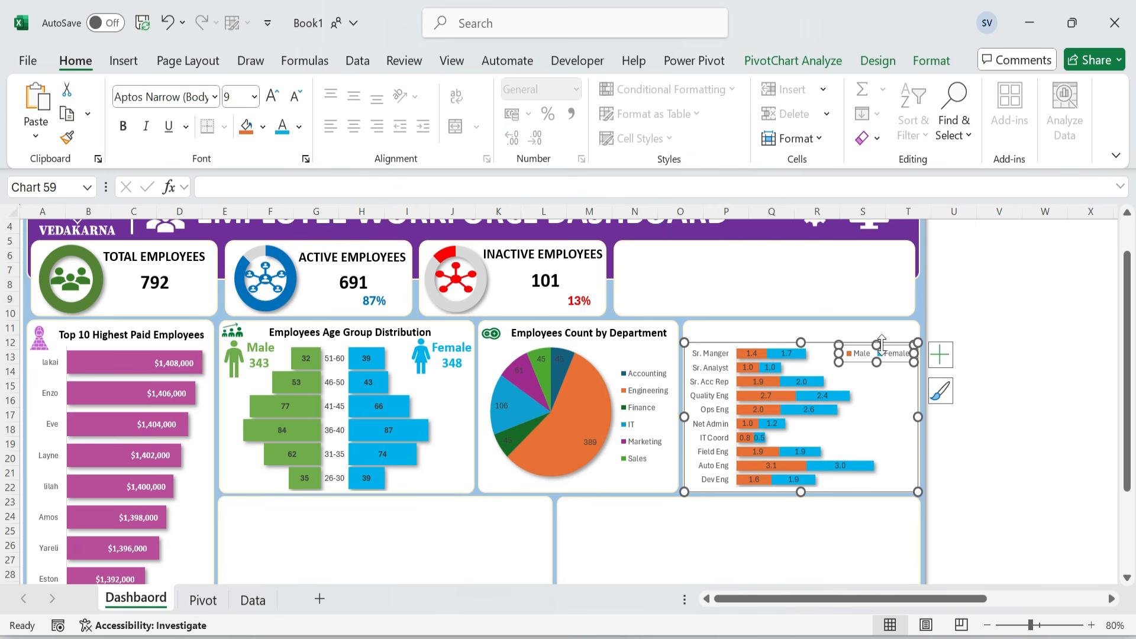
click(919, 435)
click(931, 60)
click(529, 89)
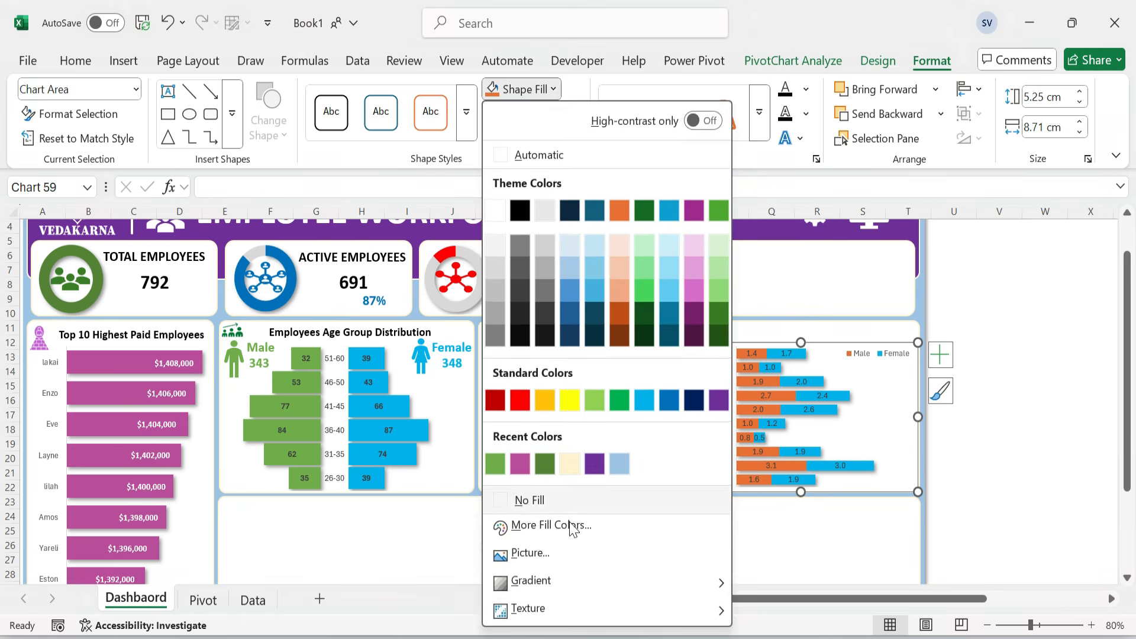
key(Escape)
click(577, 114)
click(609, 477)
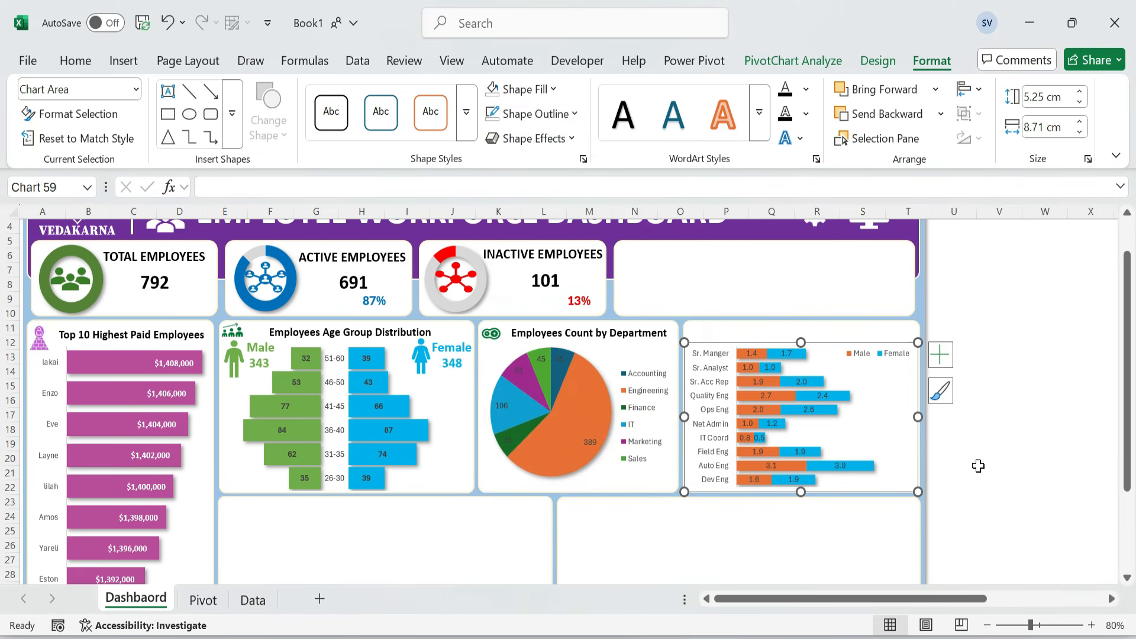
click(1000, 444)
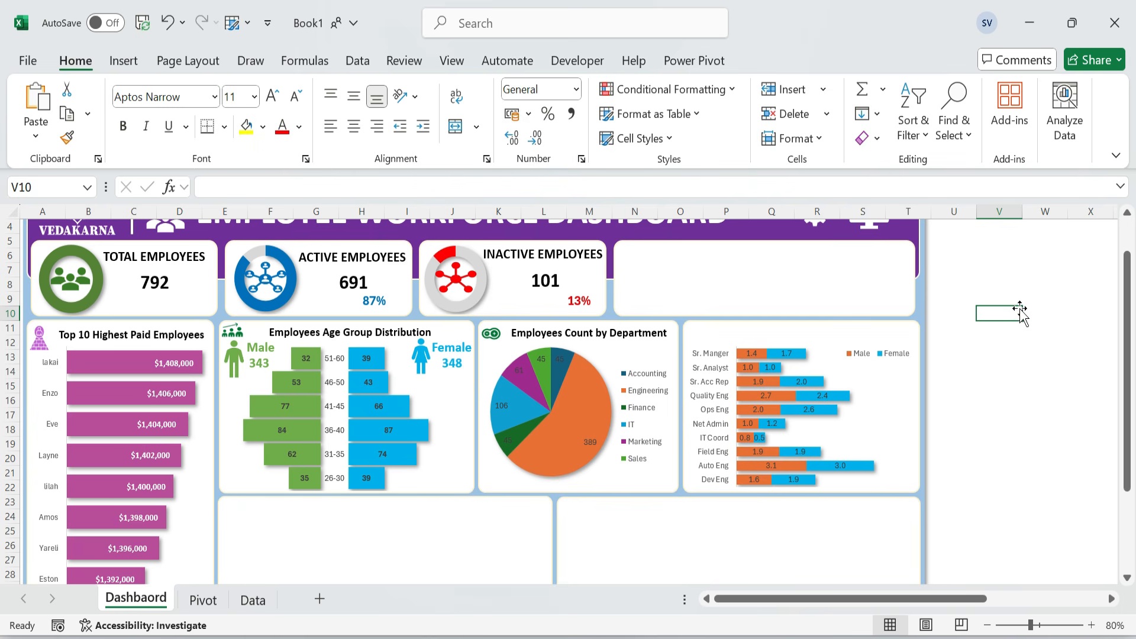
- Duplicate the department heading onto the stacked bar card and change its text to "Avg Years of Service by Gender"
click(606, 342)
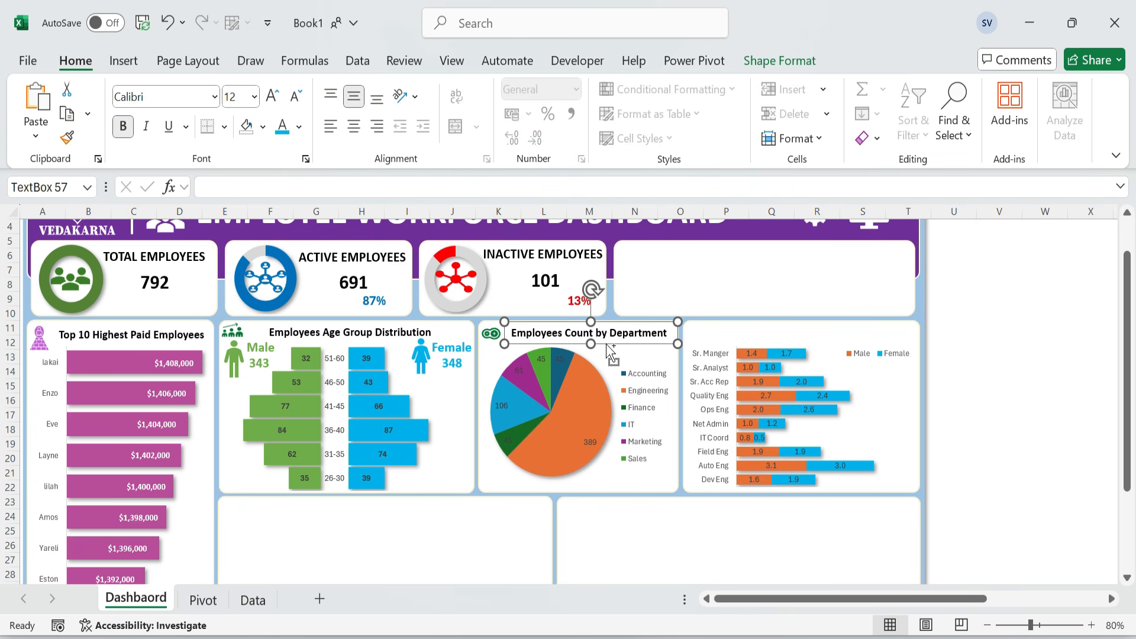
key(ctrl+d)
drag(640, 357, 845, 346)
key(ctrl+a)
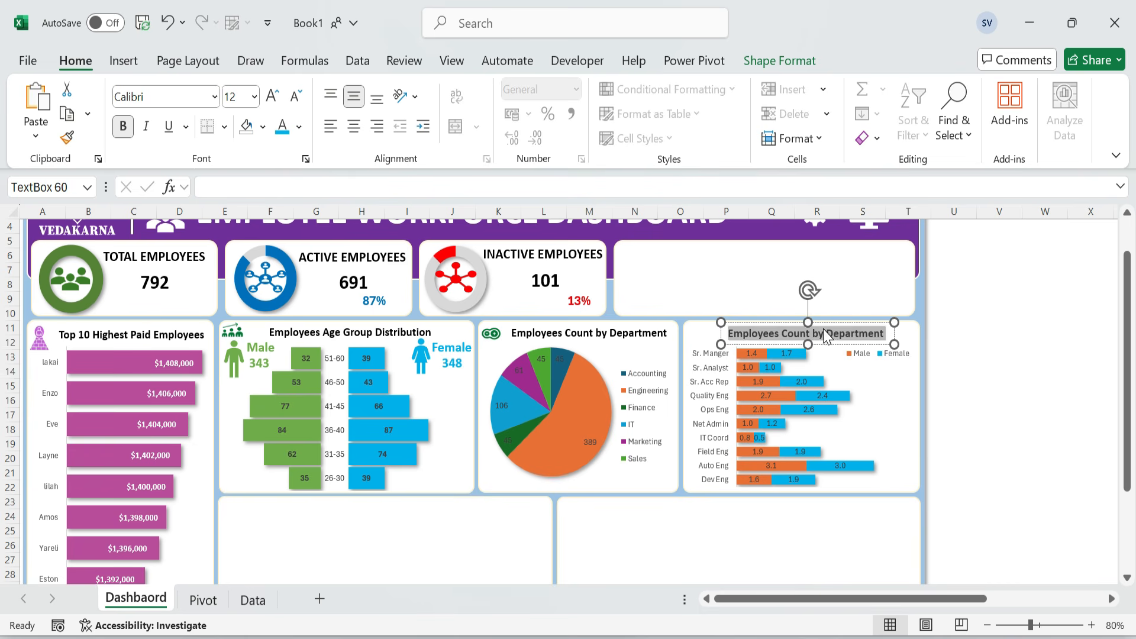
text(Avg Years of Service)
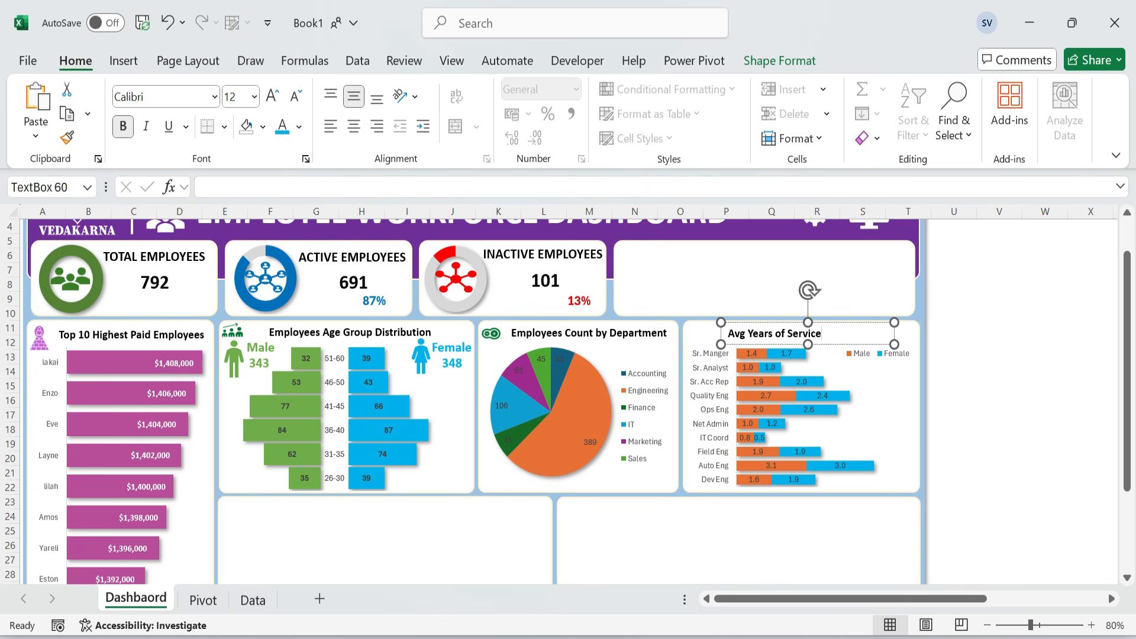
- Move the parked blue people icon onto the stacked bar card, beside the "Avg Years of Service by Gender" heading
click(984, 327)
drag(857, 600, 975, 600)
click(916, 356)
key(ctrl+x)
drag(907, 603, 790, 602)
click(706, 330)
key(ctrl+v)
click(1027, 297)
click(701, 336)
click(1002, 311)
click(1000, 430)
click(1042, 299)
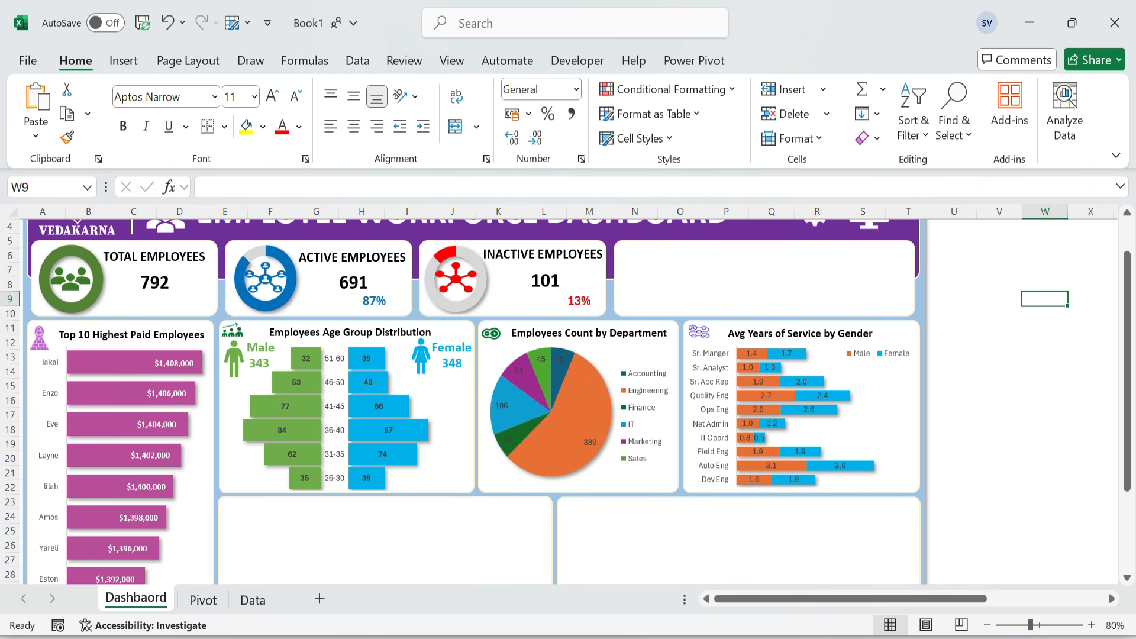
scroll(963, 466, down, 2)
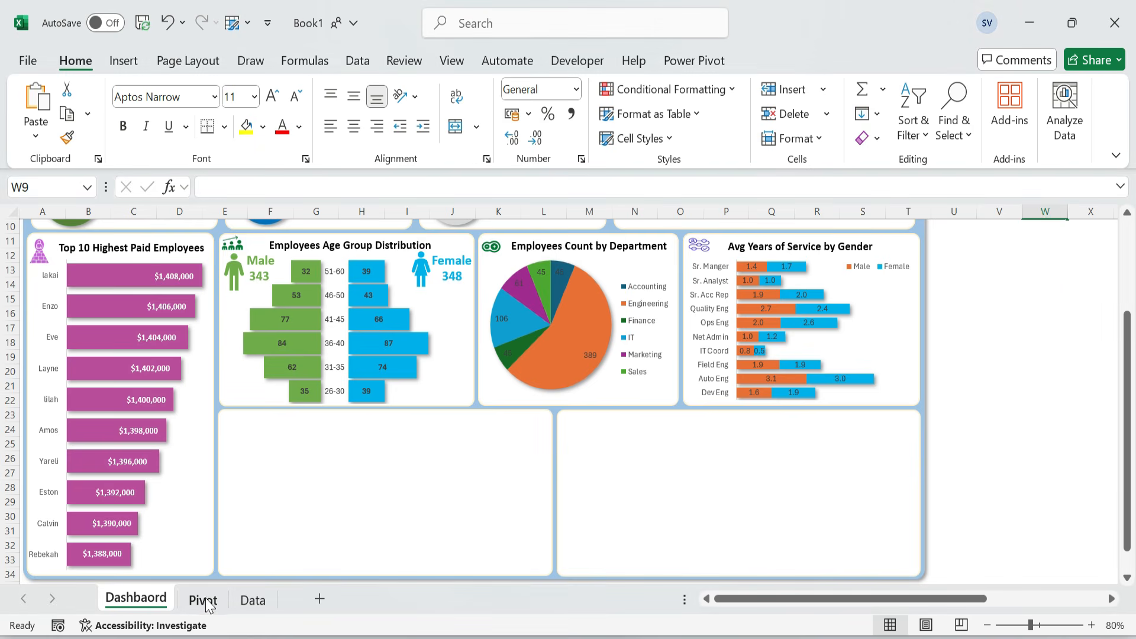
- Insert a clustered column pivot chart from the exit count by age group pivot table
click(203, 600)
click(845, 315)
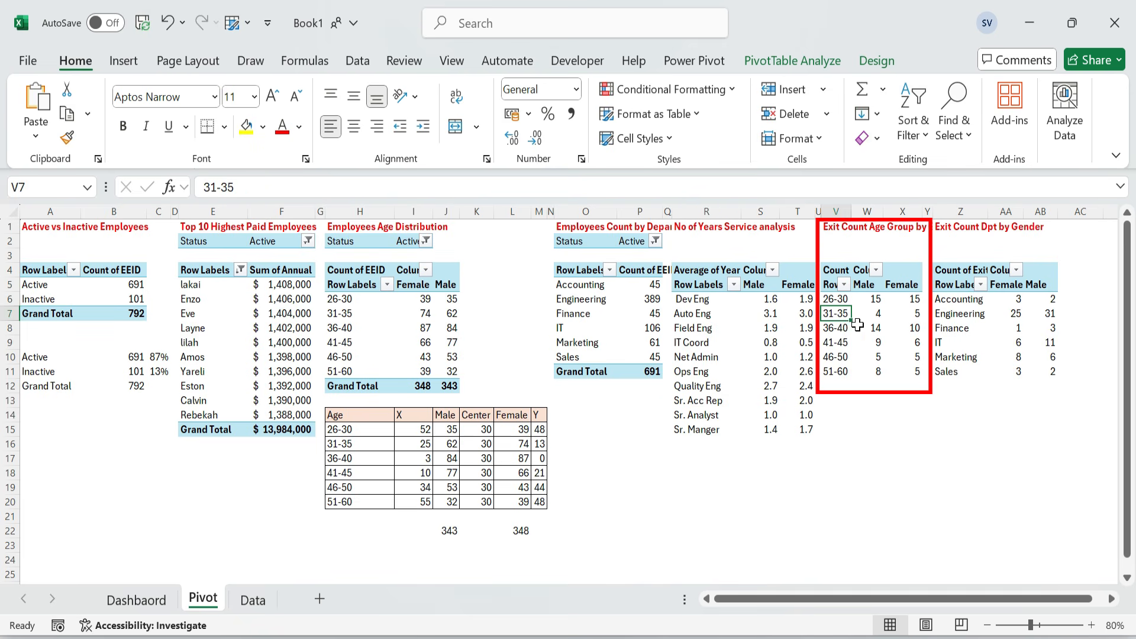
click(123, 60)
click(408, 115)
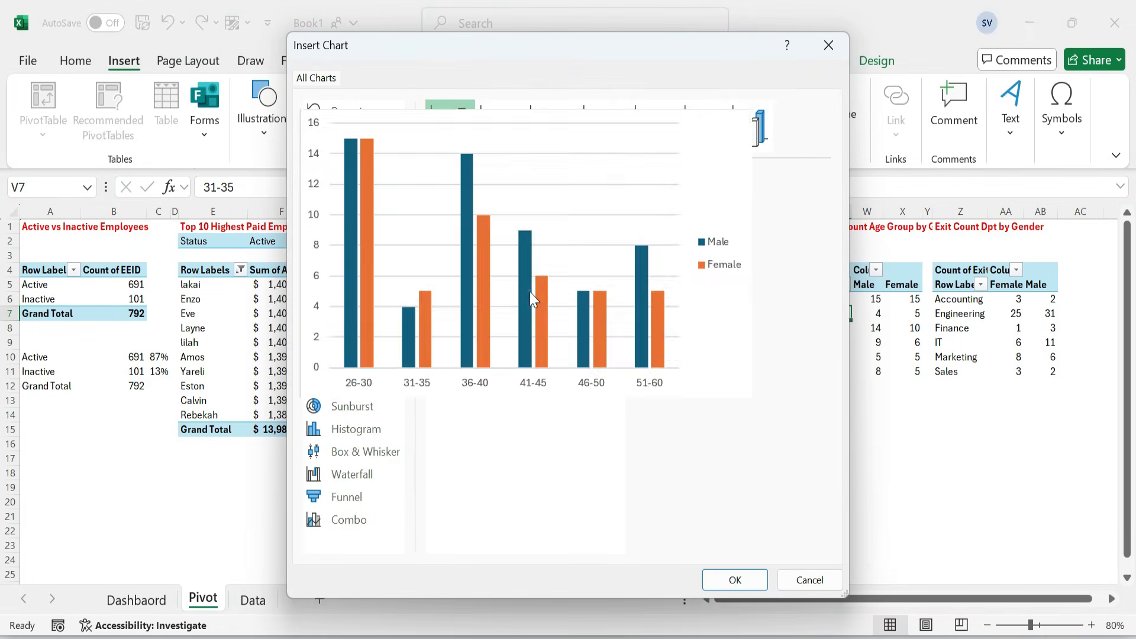
click(735, 579)
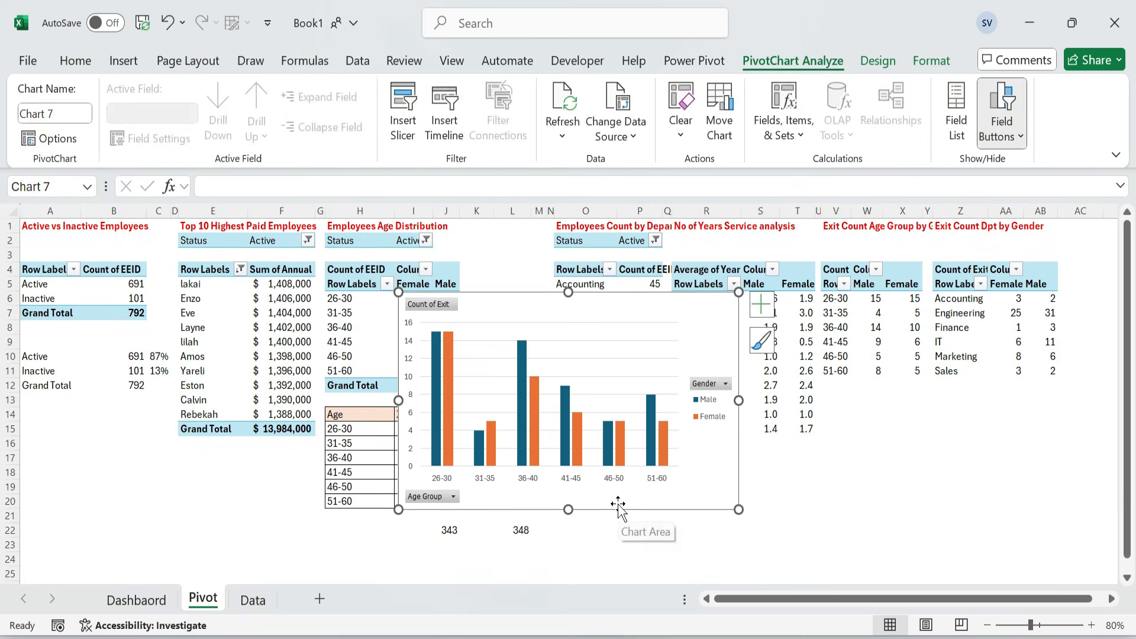
- Move the column chart to the dashboard's empty card below the age group card, without gridlines or field buttons
key(ctrl+x)
key(ctrl+Page_Up)
key(ctrl+v)
scroll(432, 373, down, 6)
click(432, 372)
right_click(265, 301)
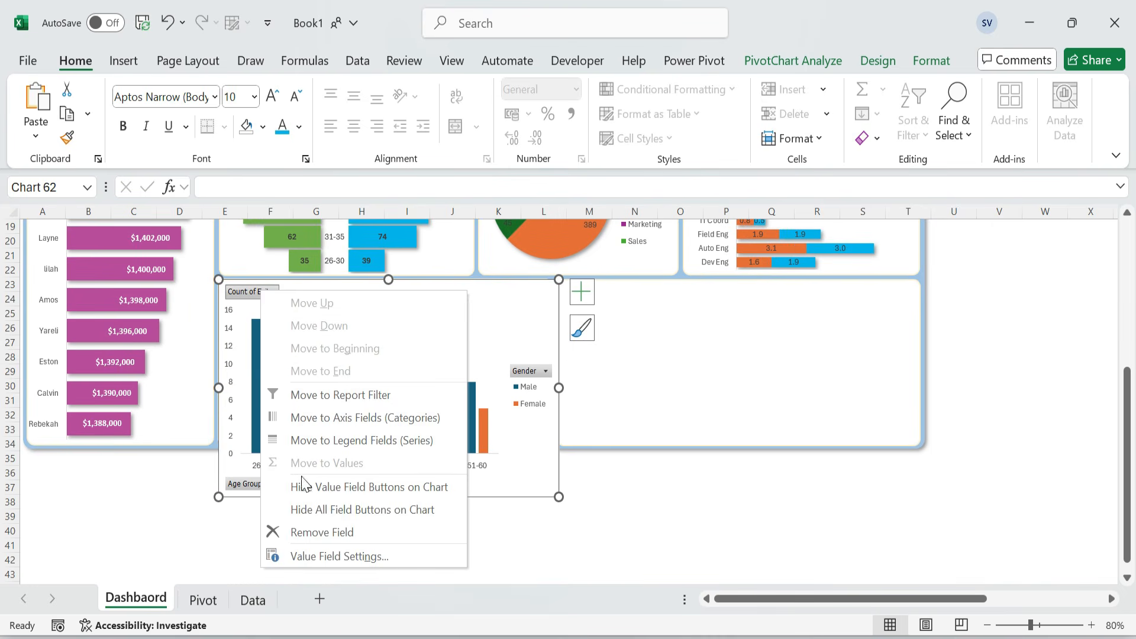
click(341, 510)
- Resize the column chart to fit inside its card, leaving room for a heading above it
drag(381, 496, 406, 438)
drag(561, 365, 549, 365)
click(519, 373)
drag(385, 285, 382, 302)
- Move the column chart's legend to the chart's upper right corner and enlarge the plot area to fill the chart
click(523, 380)
mouse_move(501, 373)
mouse_down()
mouse_move(451, 373)
mouse_move(500, 377)
mouse_up()
drag(451, 367, 465, 367)
drag(517, 377, 546, 371)
click(434, 355)
drag(393, 421, 391, 425)
drag(396, 314, 395, 304)
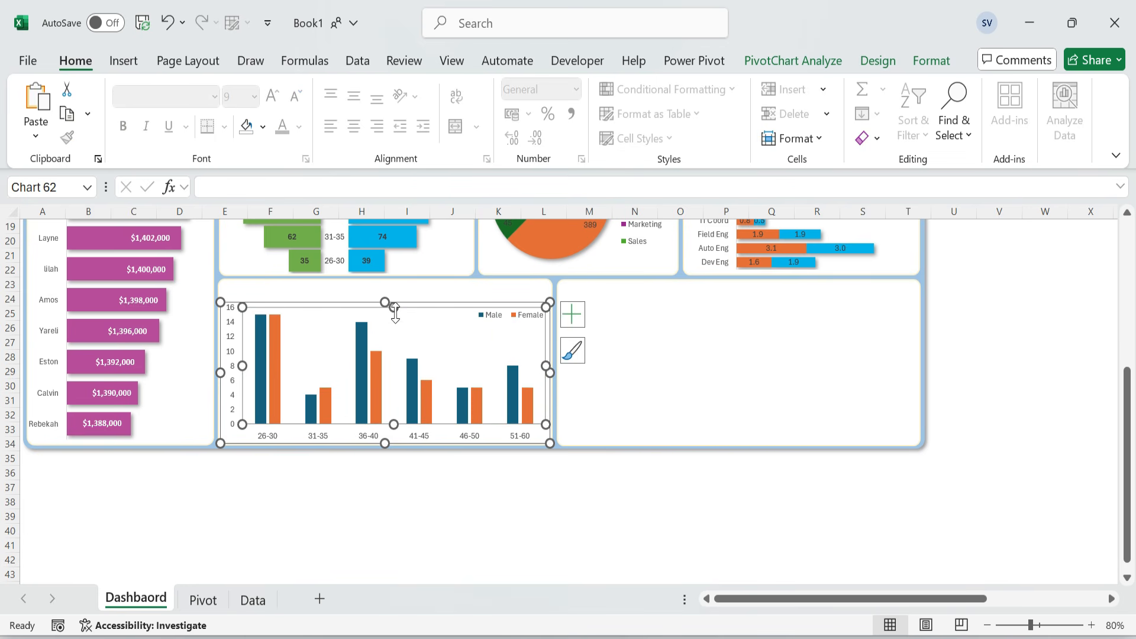
- Add data labels to the column chart, delete its vertical axis and widen the plot area into the freed space
click(572, 314)
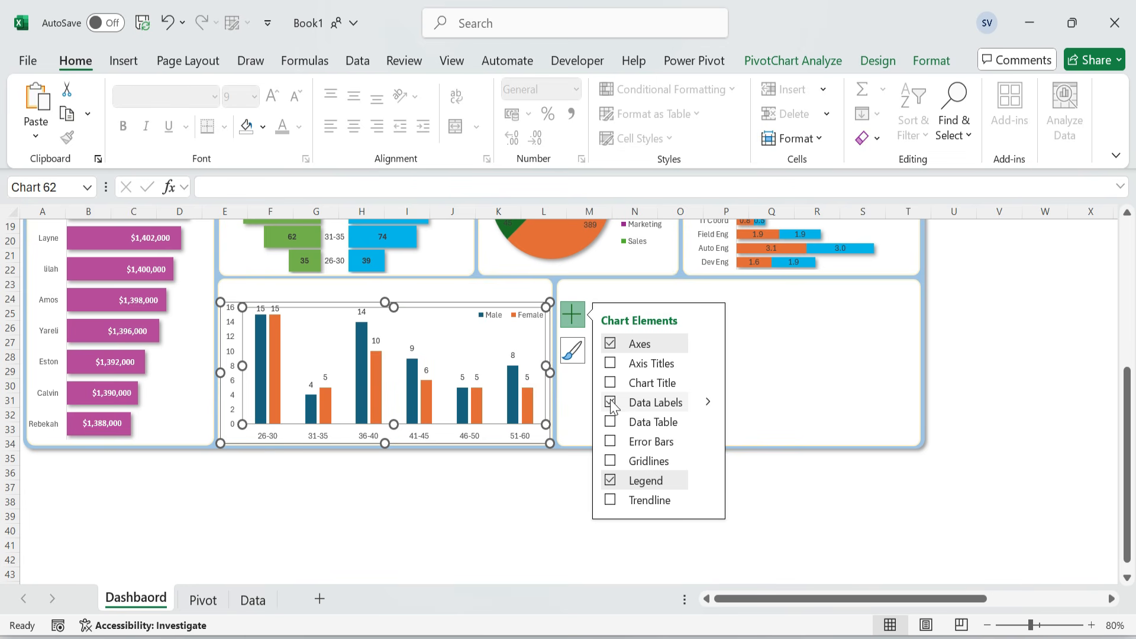
click(235, 358)
key(Delete)
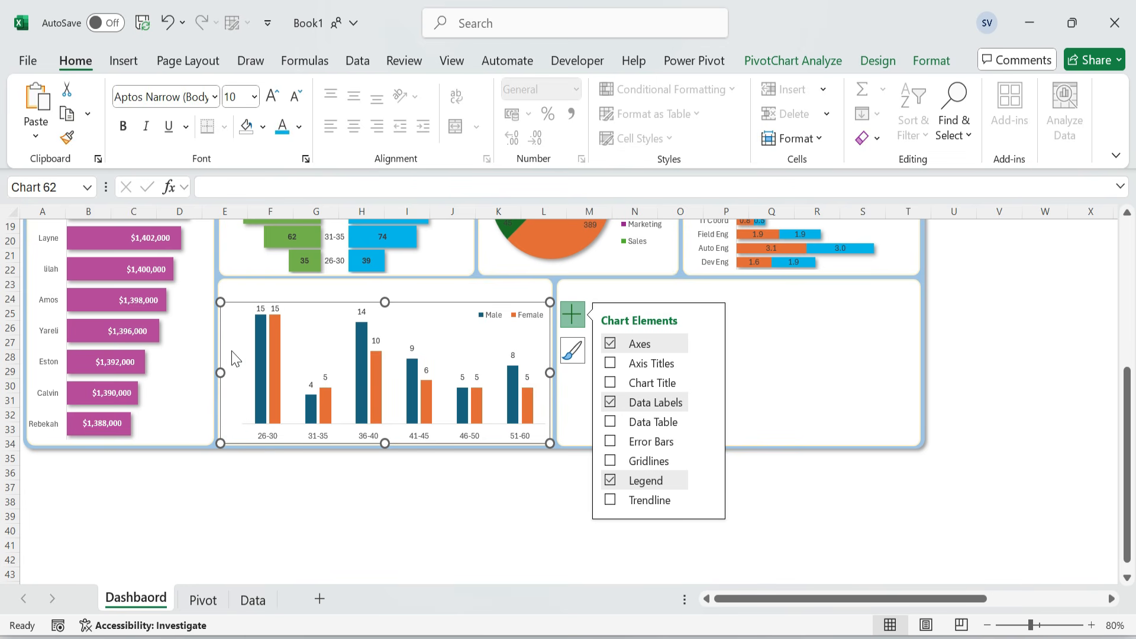
click(324, 350)
drag(228, 365, 219, 365)
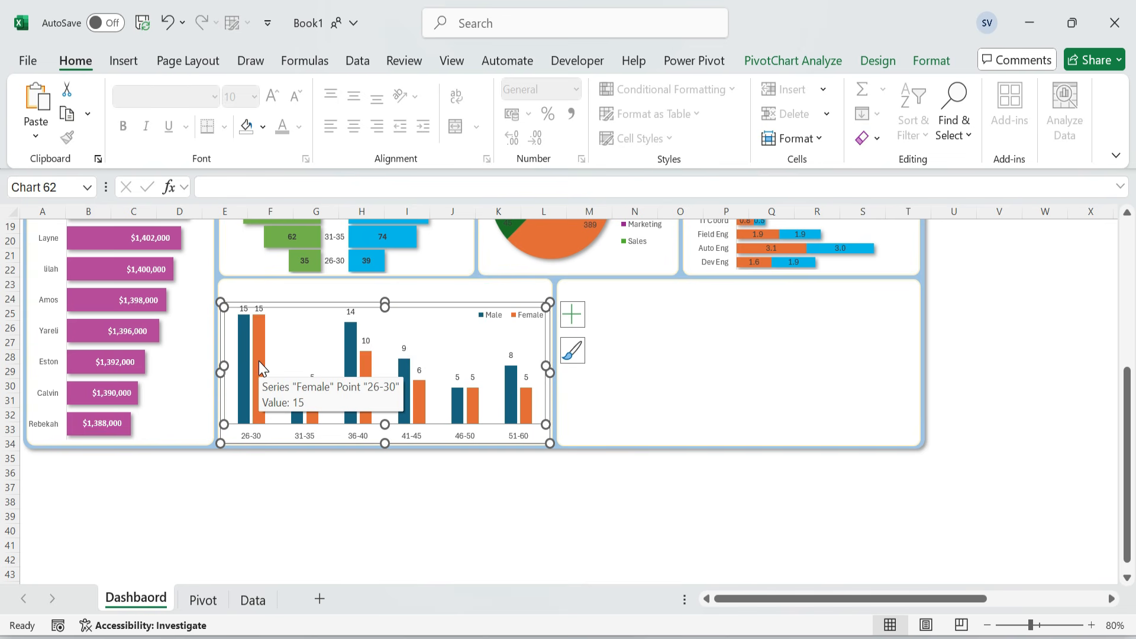
- Set the gap width of the column chart's series to 80%
double_click(261, 362)
click(740, 422)
right_click(403, 401)
click(484, 386)
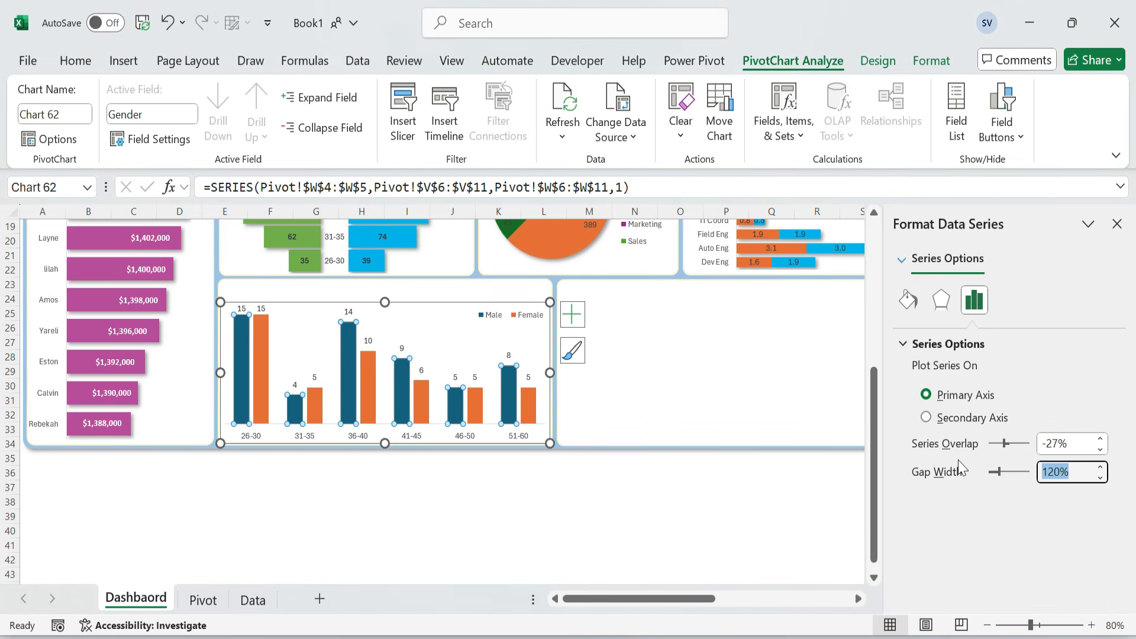
key(Return)
click(518, 521)
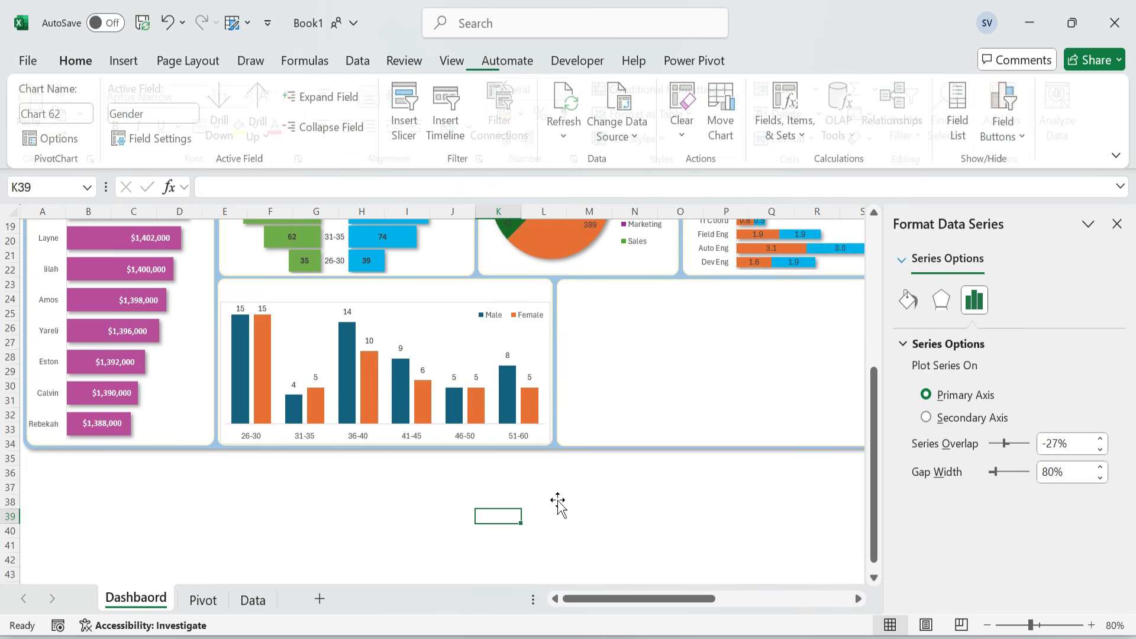
- Add a shadow effect to both the Male and Female columns of the exit count chart
click(453, 408)
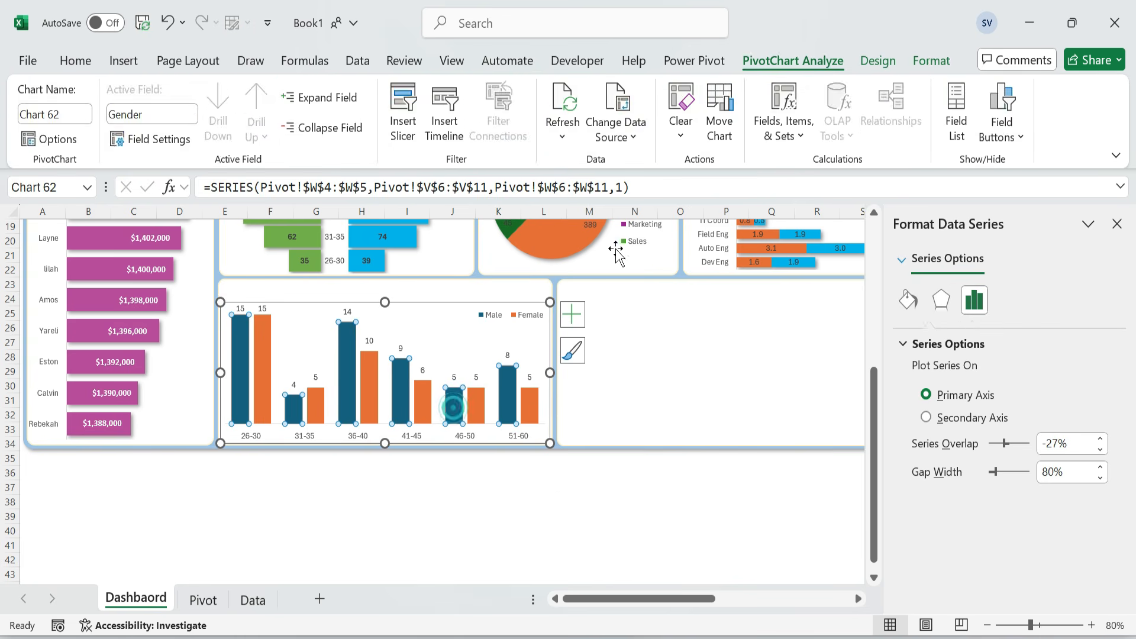
click(932, 61)
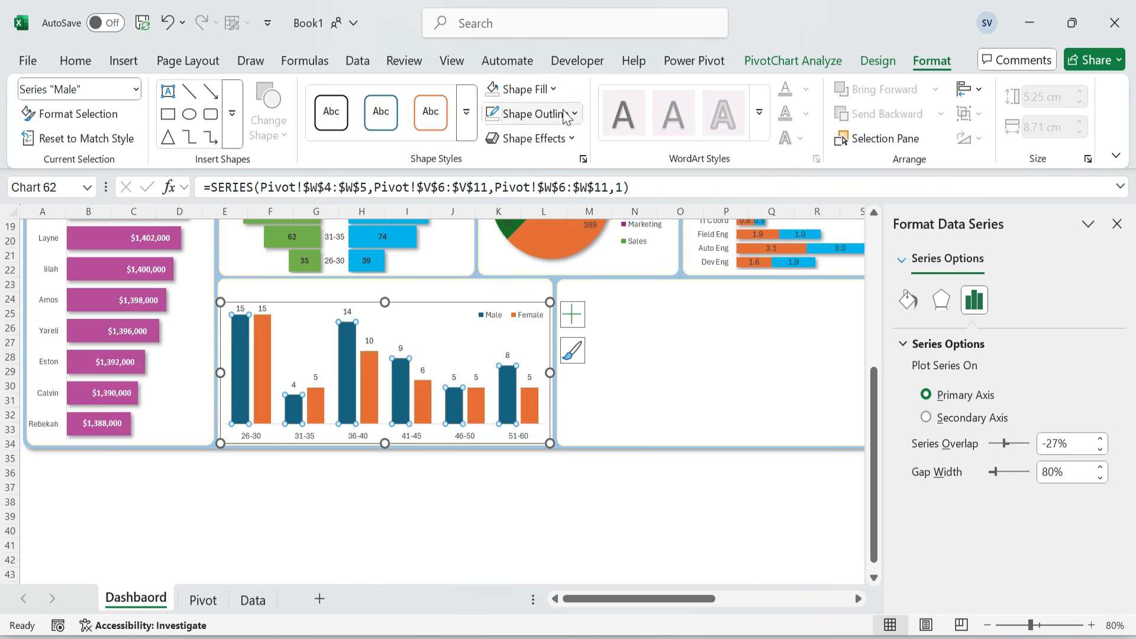
click(536, 138)
mouse_move(563, 214)
click(646, 260)
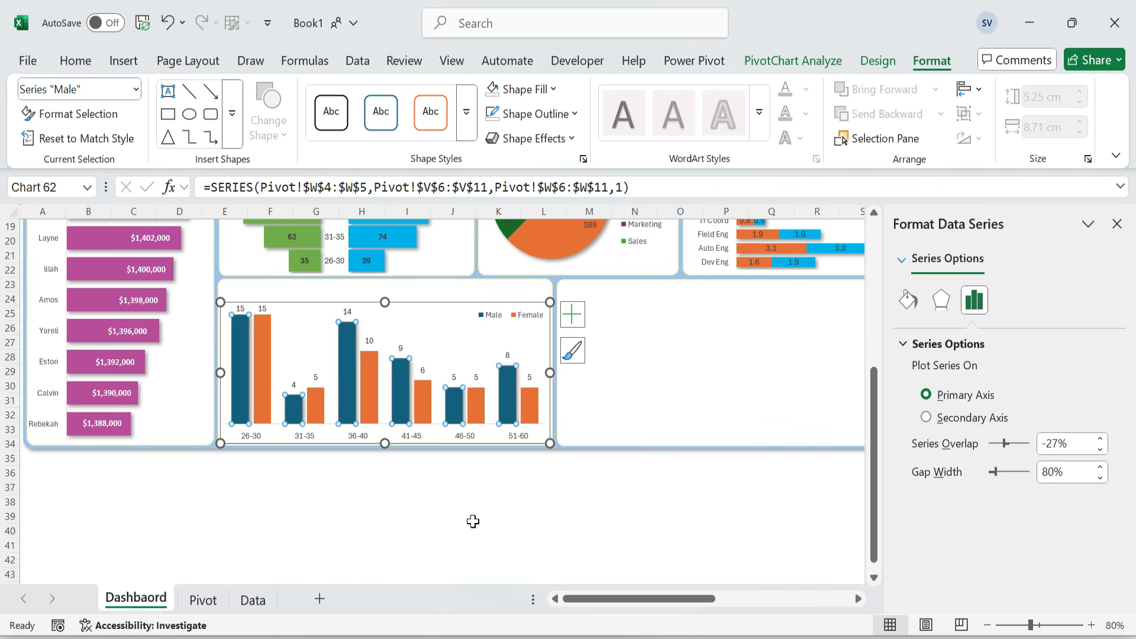
click(473, 522)
click(423, 406)
click(535, 138)
mouse_move(594, 220)
click(633, 256)
click(626, 525)
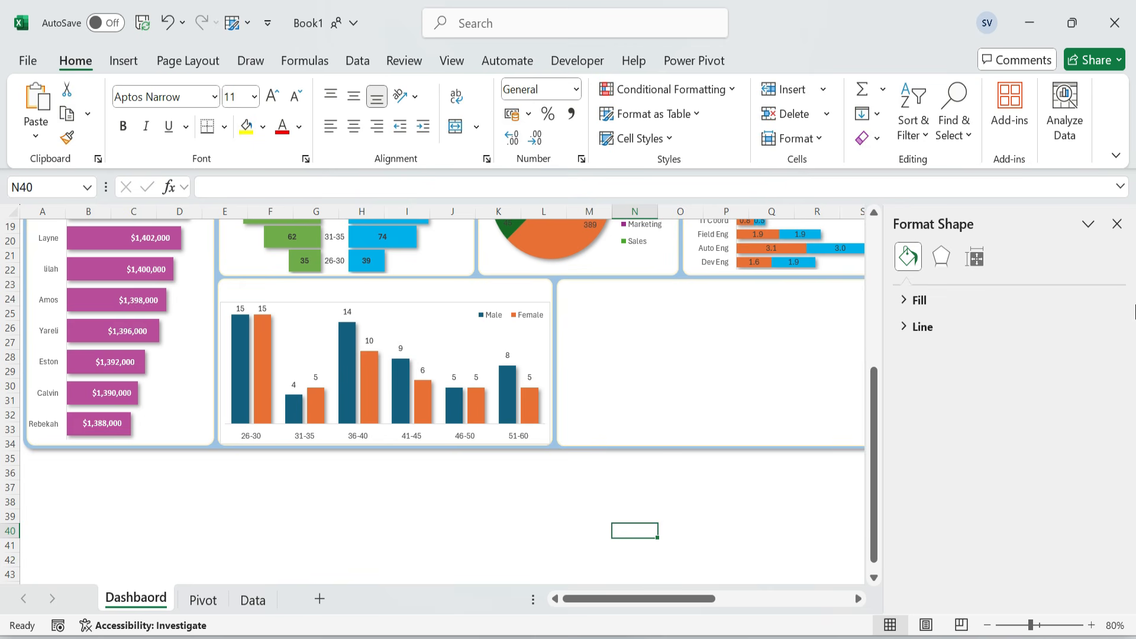
- Set the column chart's plot area to no fill and no outline
click(535, 324)
click(554, 90)
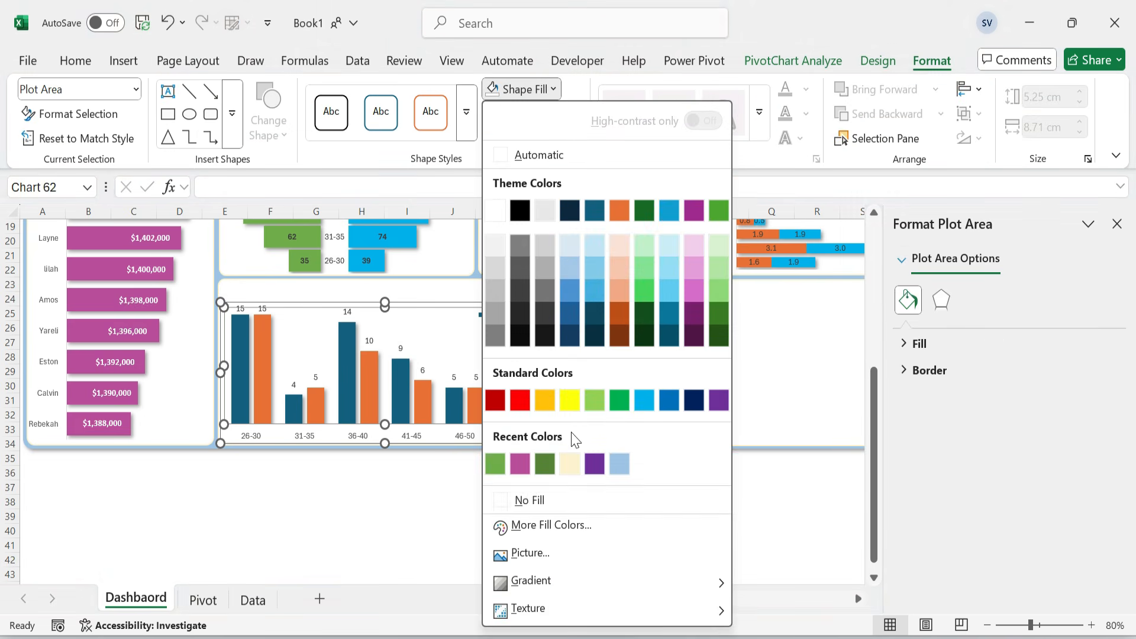
click(529, 500)
click(577, 113)
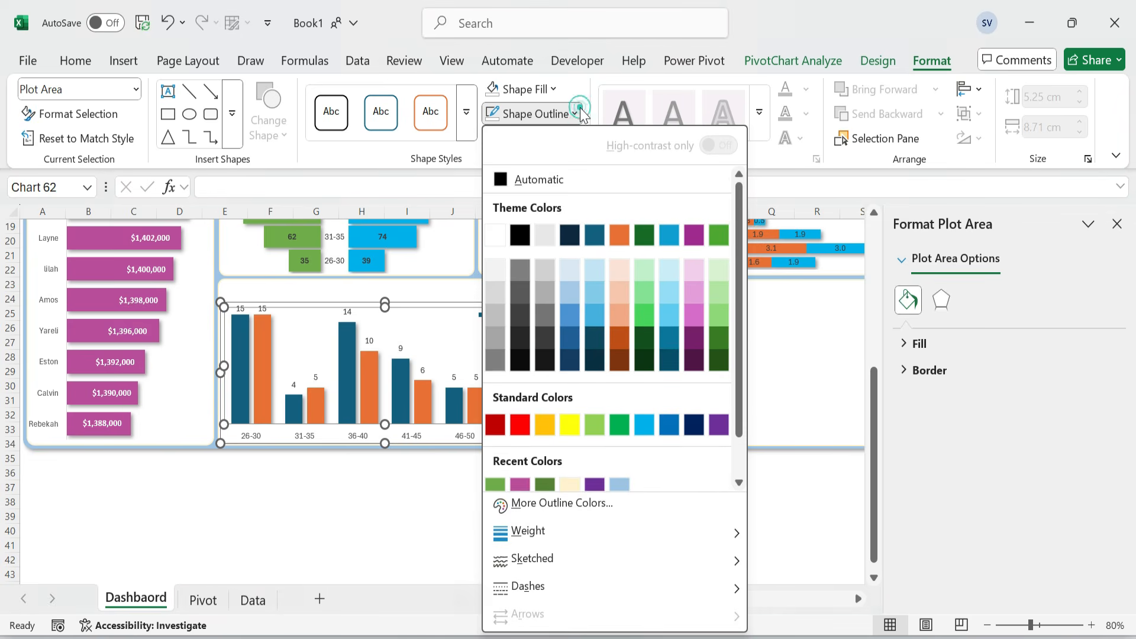
scroll(590, 493, down, 1)
click(599, 484)
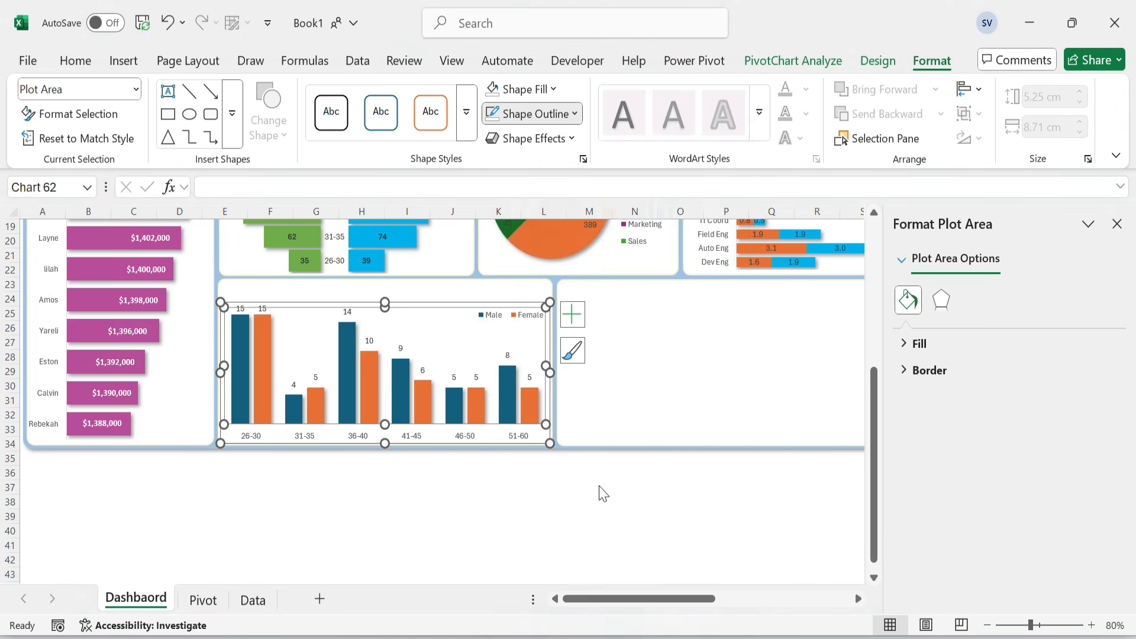
- Remove the outline from the column chart's chart area
click(528, 502)
click(467, 303)
click(570, 139)
click(535, 114)
click(536, 114)
scroll(568, 487, down, 1)
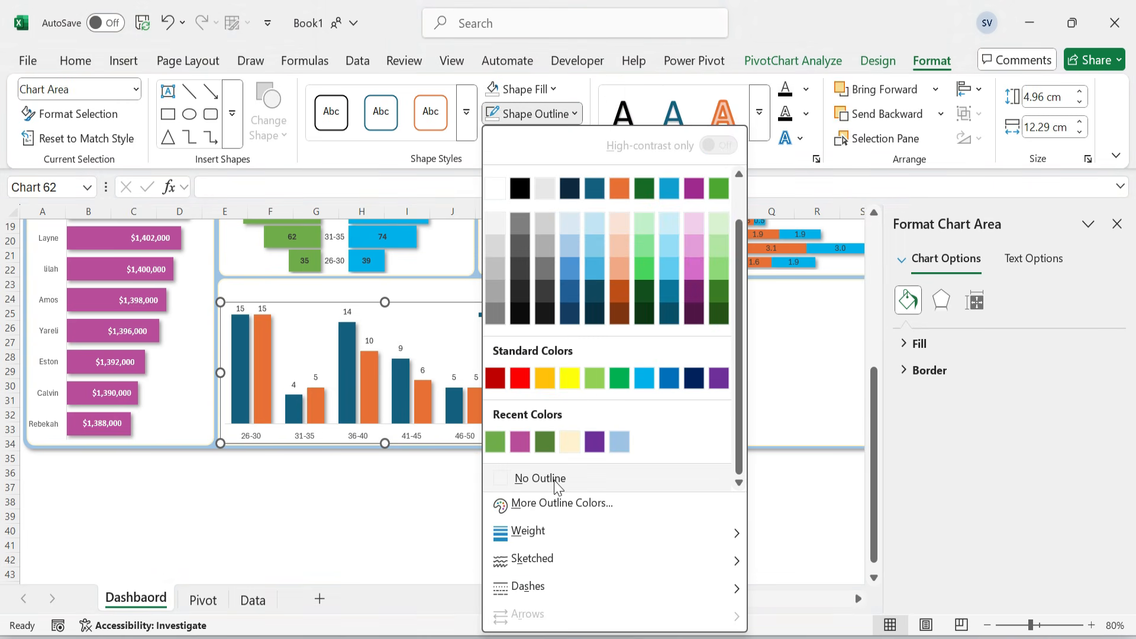
click(559, 478)
click(452, 485)
click(620, 505)
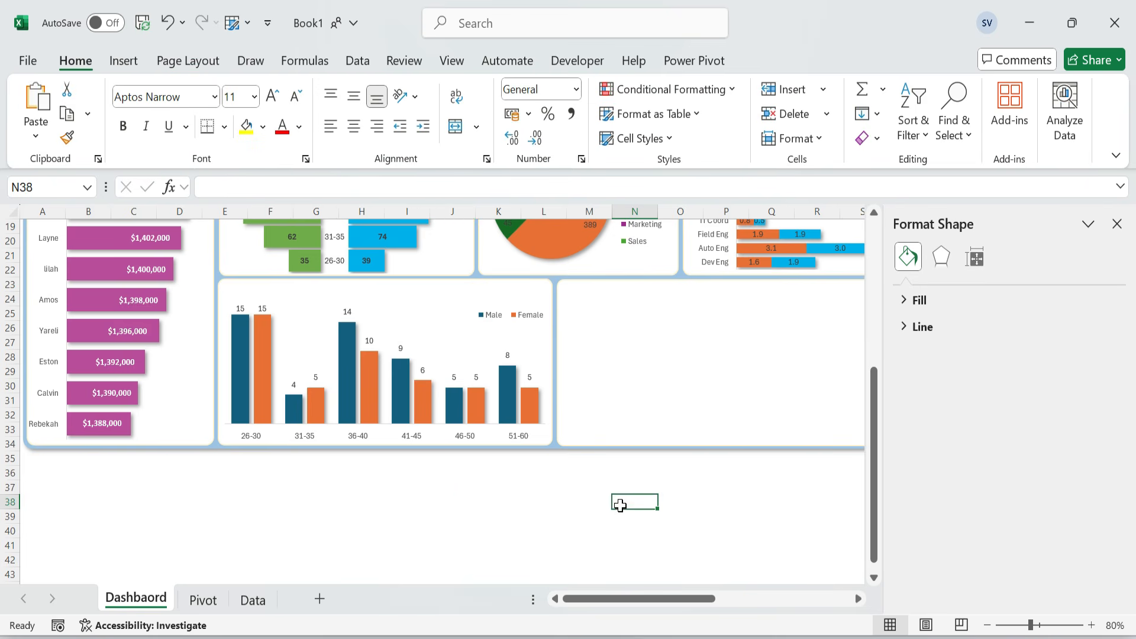
- Duplicate the age group heading onto the column chart card as "Exit Count by Age Group and Gender" and place the red exit icon beside it
scroll(282, 315, up, 3)
click(382, 246)
click(388, 256)
key(ctrl+c)
click(387, 432)
key(ctrl+v)
click(419, 422)
key(ctrl+a)
text(E)
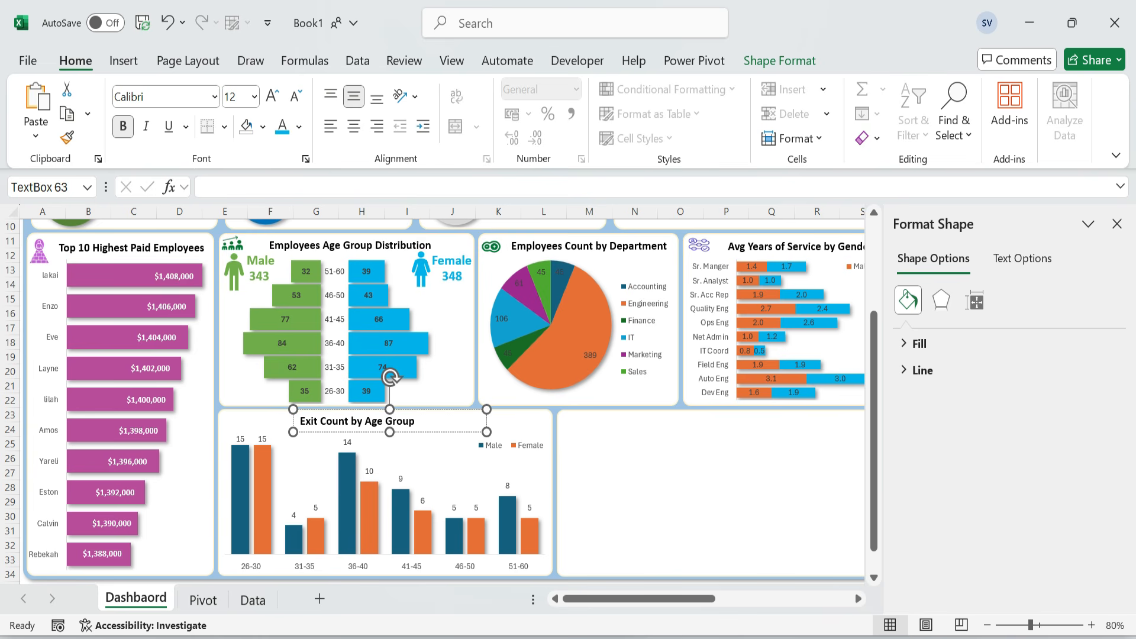
drag(645, 599, 759, 604)
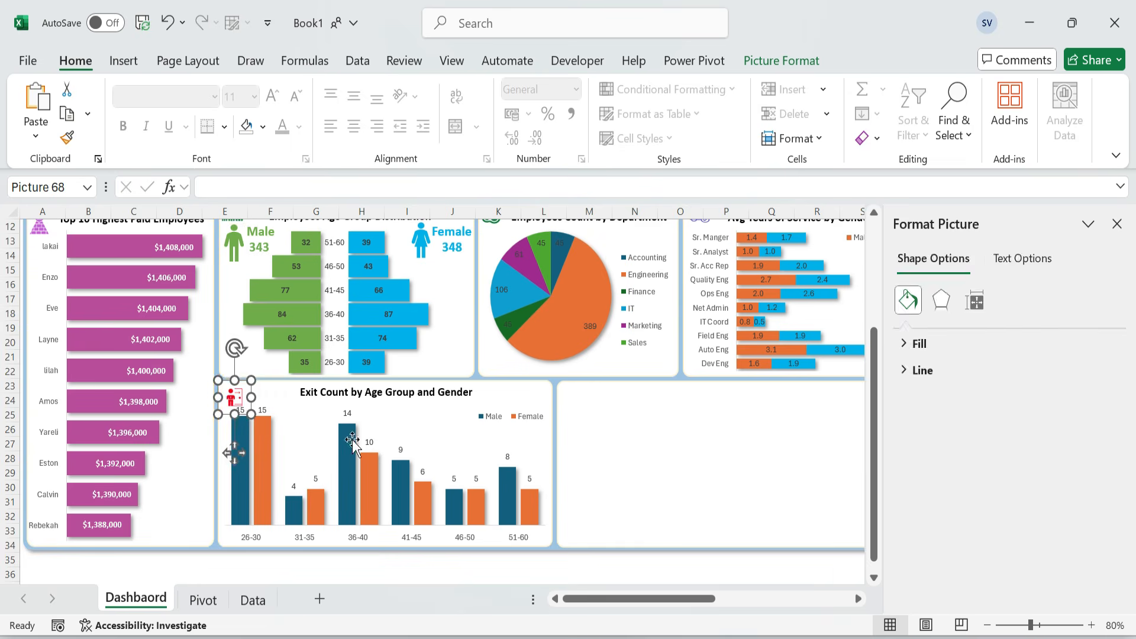
click(717, 571)
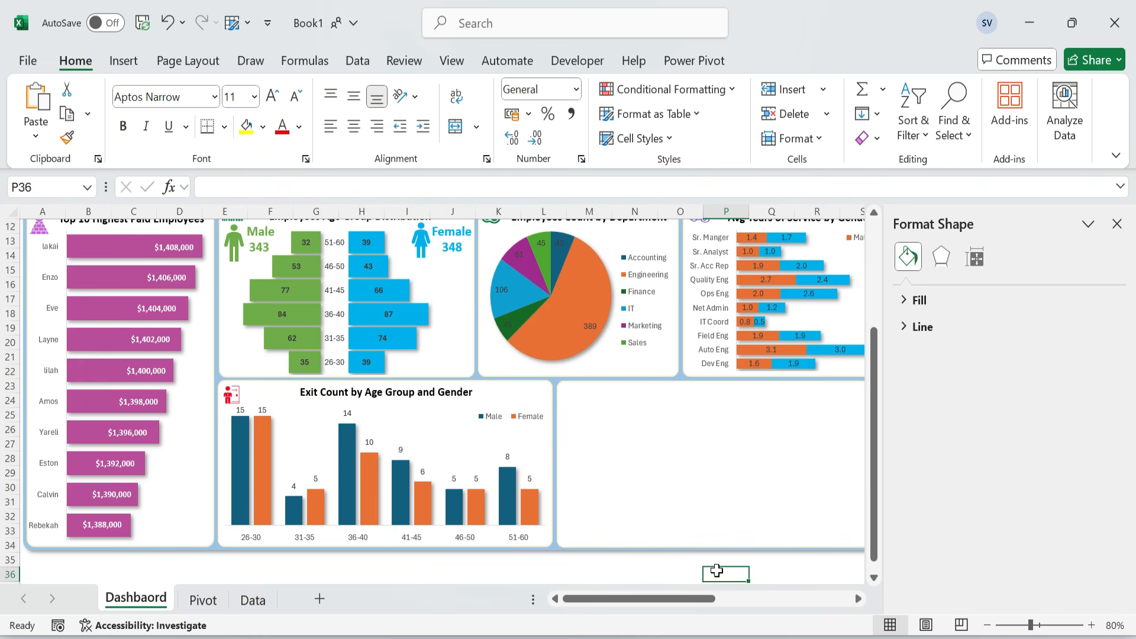
- Insert a line with markers pivot chart from the exit count by department and gender pivot table
click(203, 600)
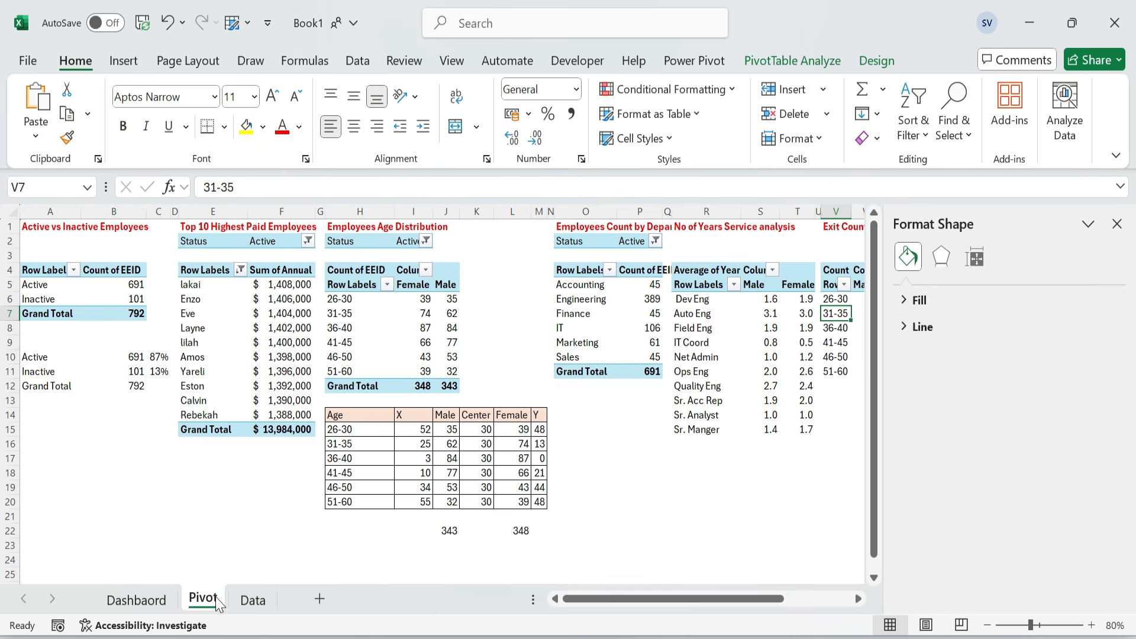
click(1117, 223)
click(973, 318)
click(972, 317)
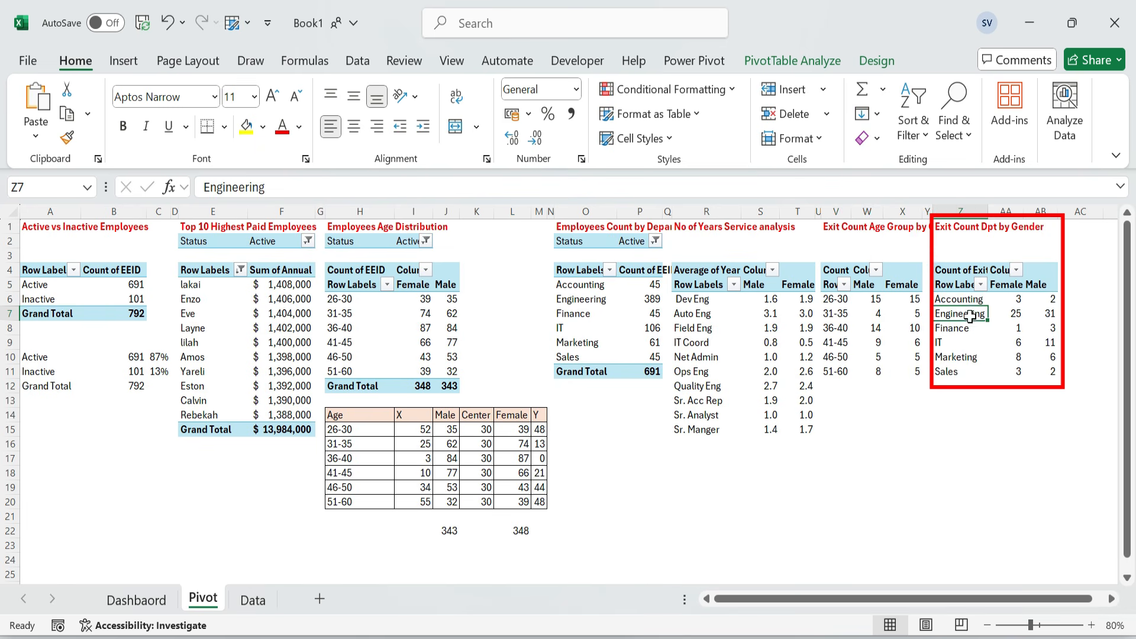
click(121, 61)
click(411, 126)
click(360, 184)
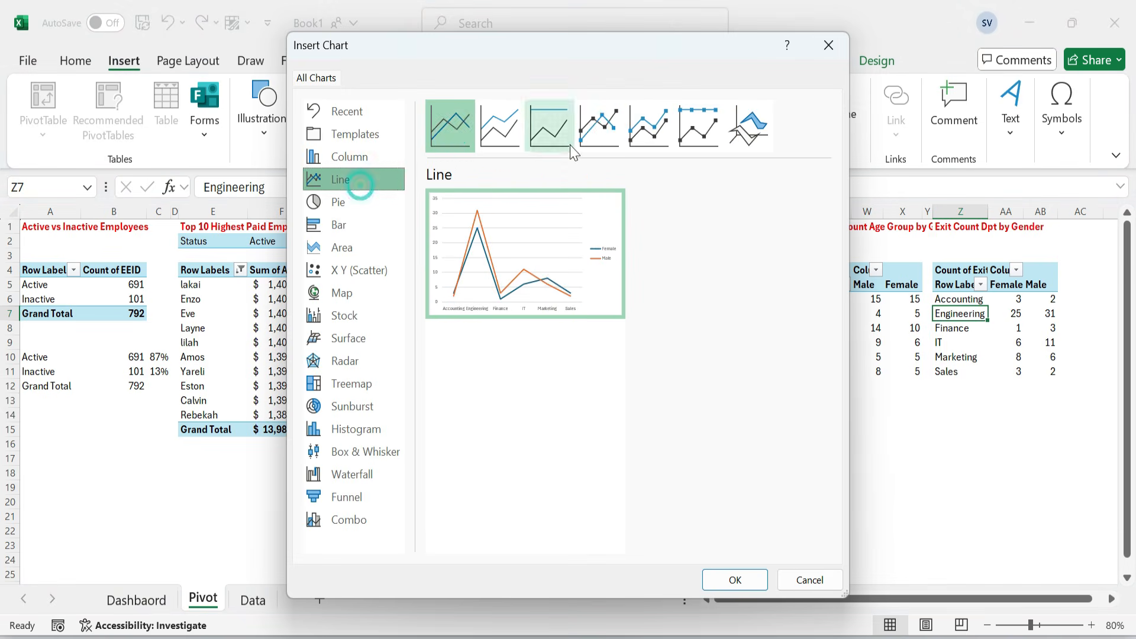
click(603, 134)
click(736, 579)
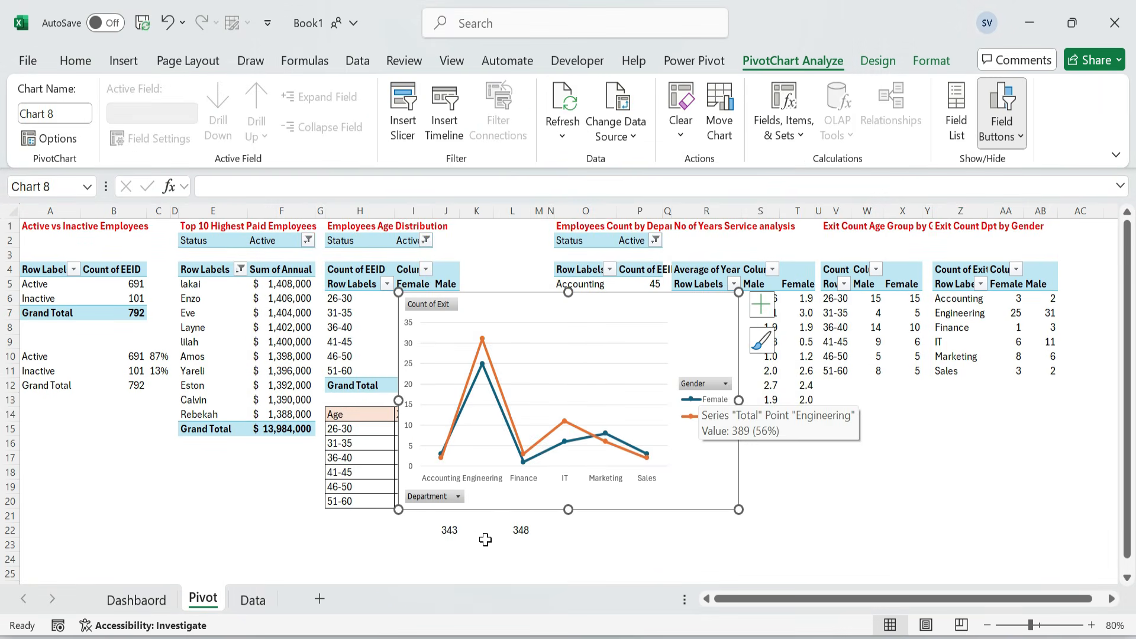
- Move the line chart to the dashboard's last empty card, hiding all its field buttons and deleting its gridlines
key(ctrl+x)
key(ctrl+Page_Up)
key(ctrl+v)
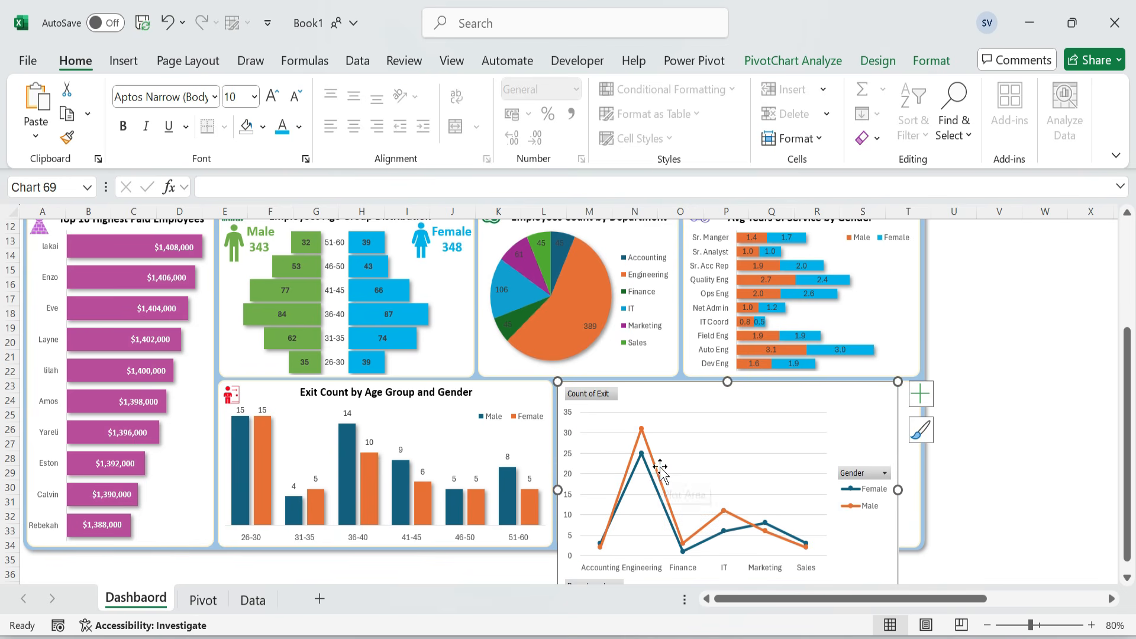
right_click(601, 407)
click(677, 336)
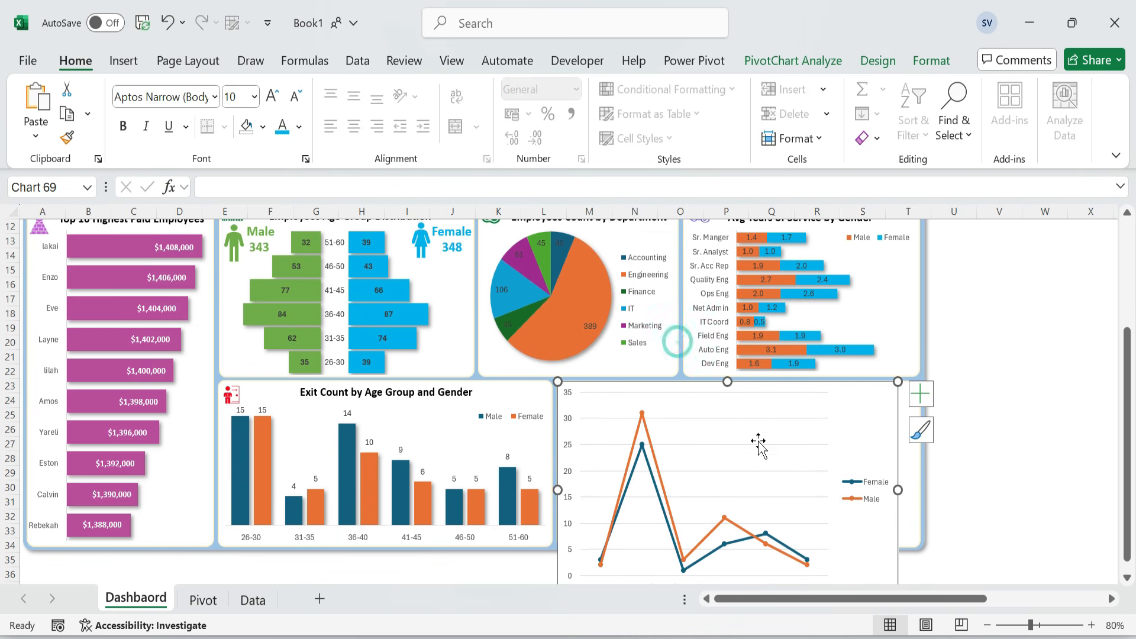
click(759, 453)
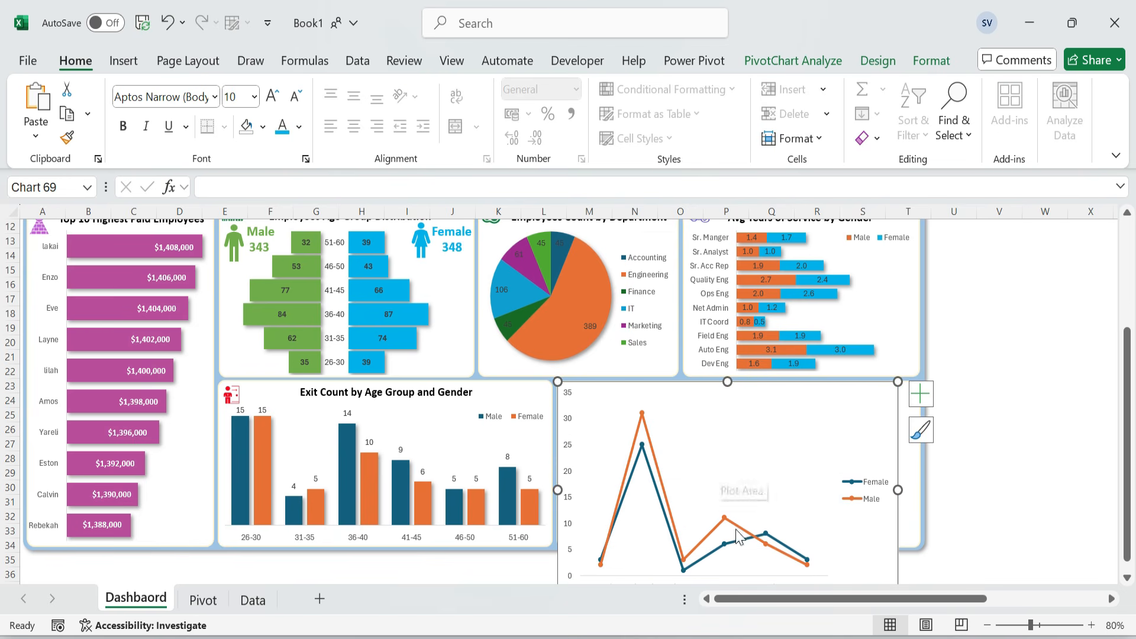
- Resize the line chart to fit its card, remove its vertical axis and enlarge the plot area
scroll(753, 528, down, 1)
drag(727, 553, 728, 505)
drag(896, 423, 919, 424)
drag(738, 338, 740, 359)
click(728, 414)
drag(570, 426, 558, 427)
drag(706, 374, 706, 363)
- Move the line chart's legend to the chart's upper right corner and stretch the plot area across the chart's full width
click(892, 449)
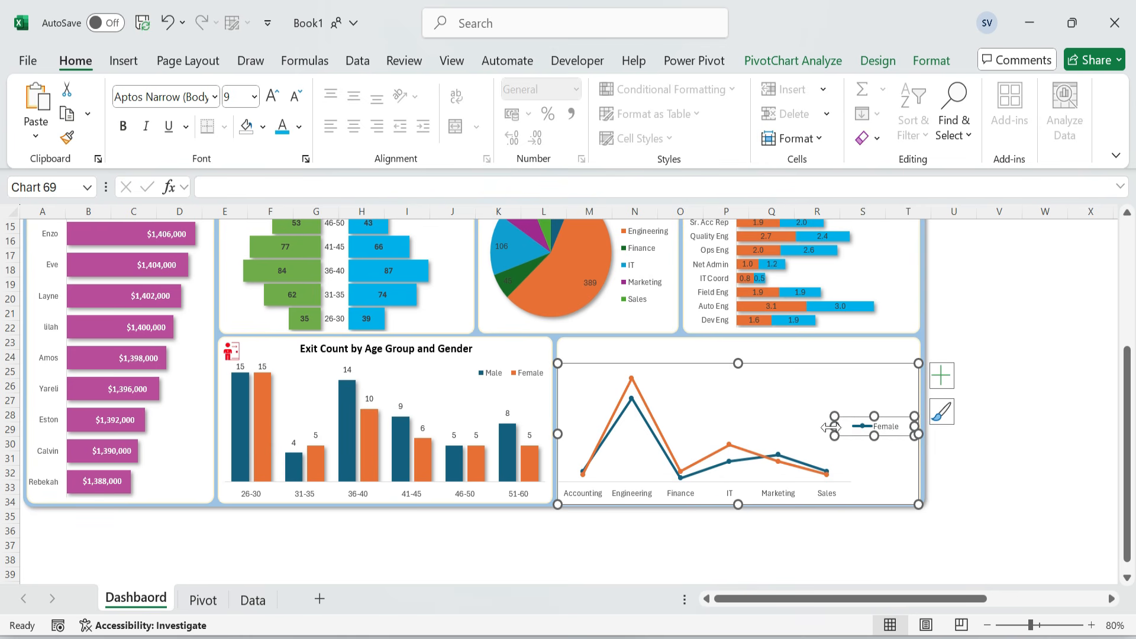
drag(889, 384, 889, 384)
drag(914, 424, 918, 425)
drag(738, 481, 739, 485)
- Add data labels to the line chart and position the Female series' labels below its line
click(940, 374)
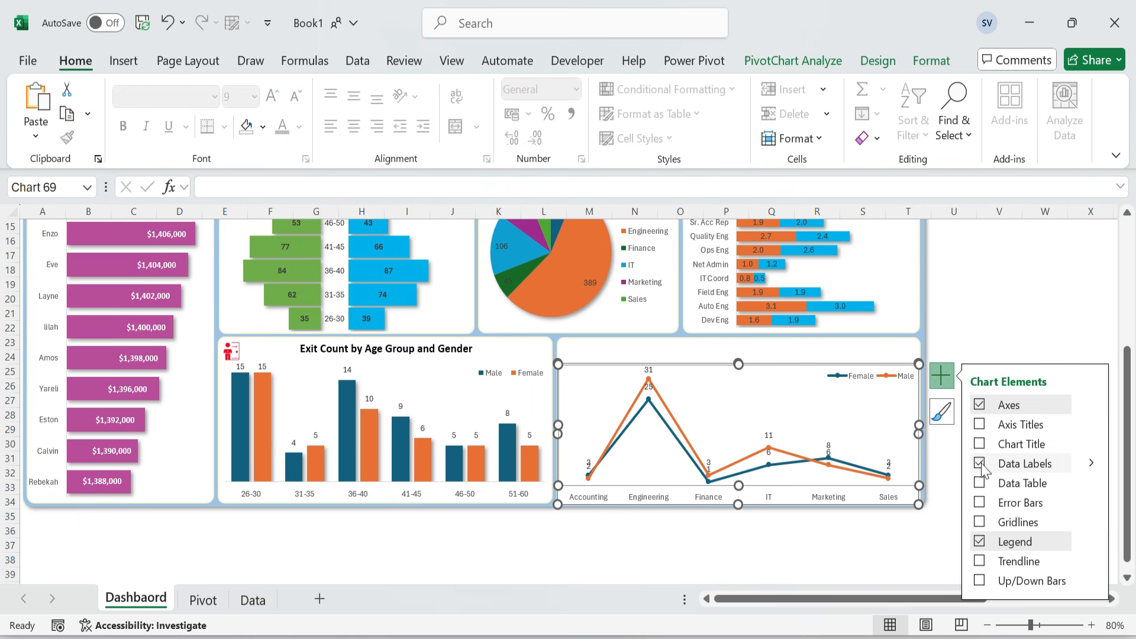
key(Escape)
key(Escape)
click(647, 388)
right_click(648, 388)
click(704, 374)
scroll(1120, 487, down, 3)
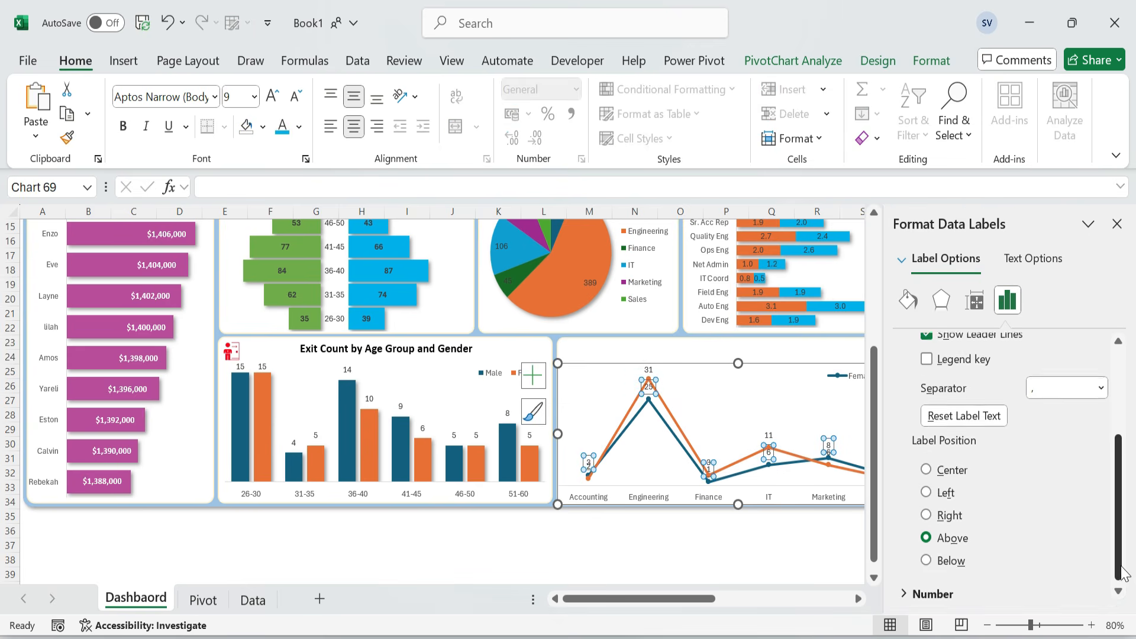
click(950, 559)
click(773, 547)
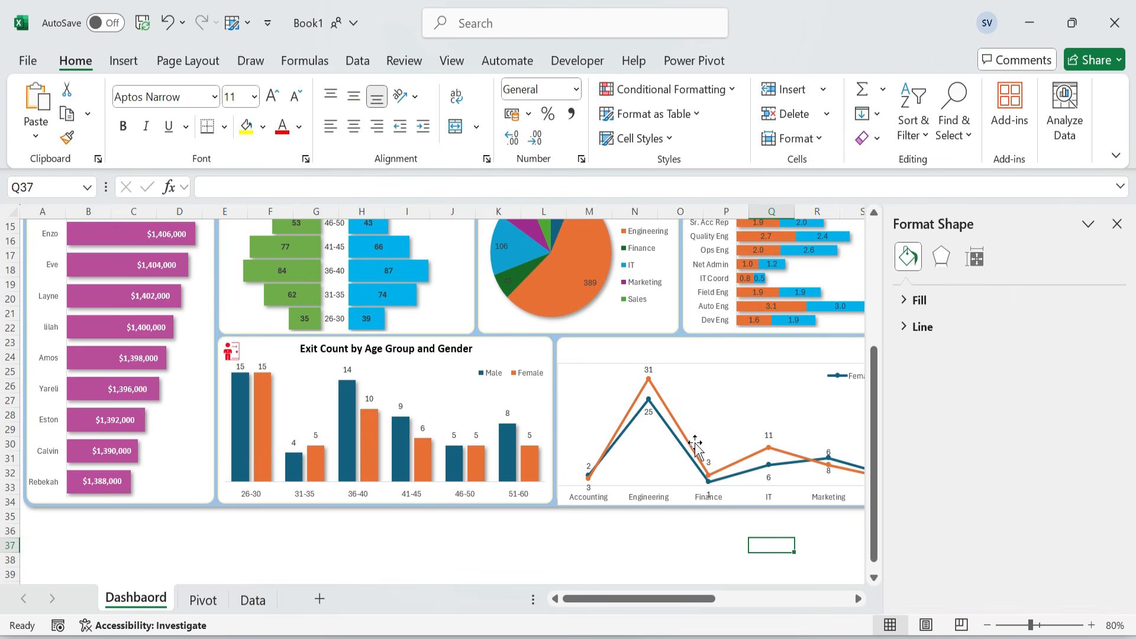
click(1117, 223)
- Thicken both the Male and Female lines of the line chart to a width of 3 pt
click(678, 428)
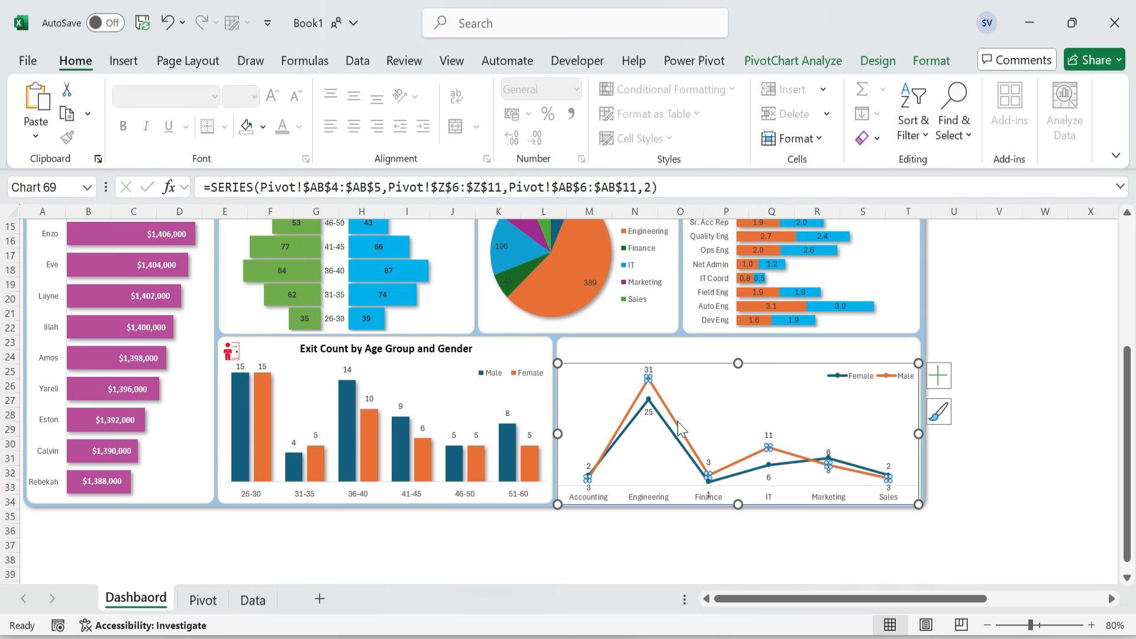
right_click(678, 427)
click(763, 406)
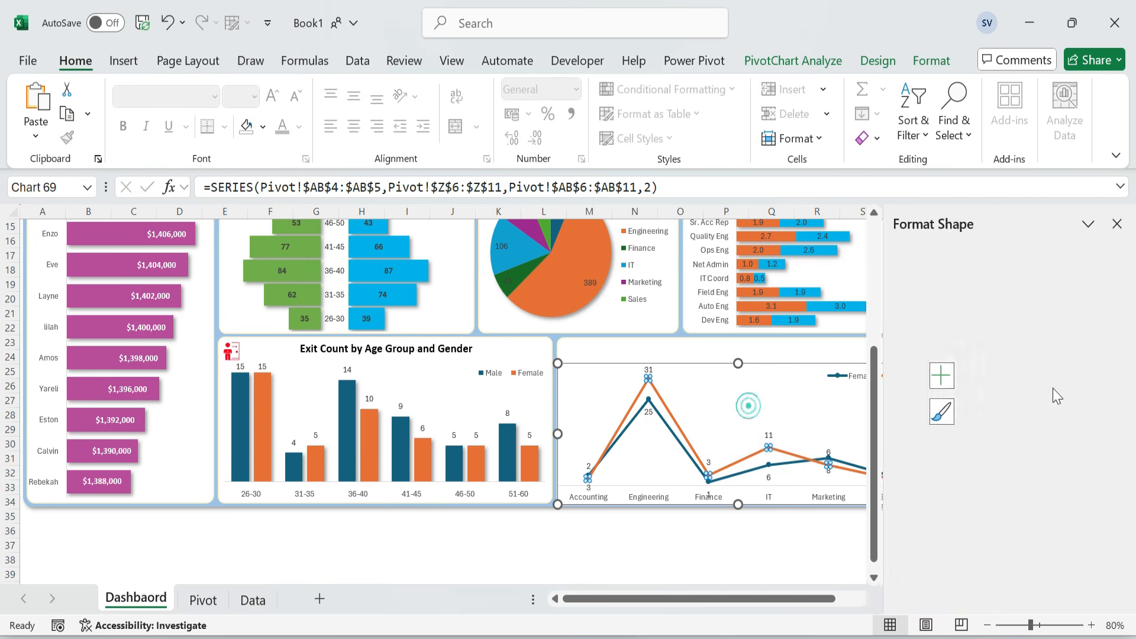
click(940, 300)
click(909, 299)
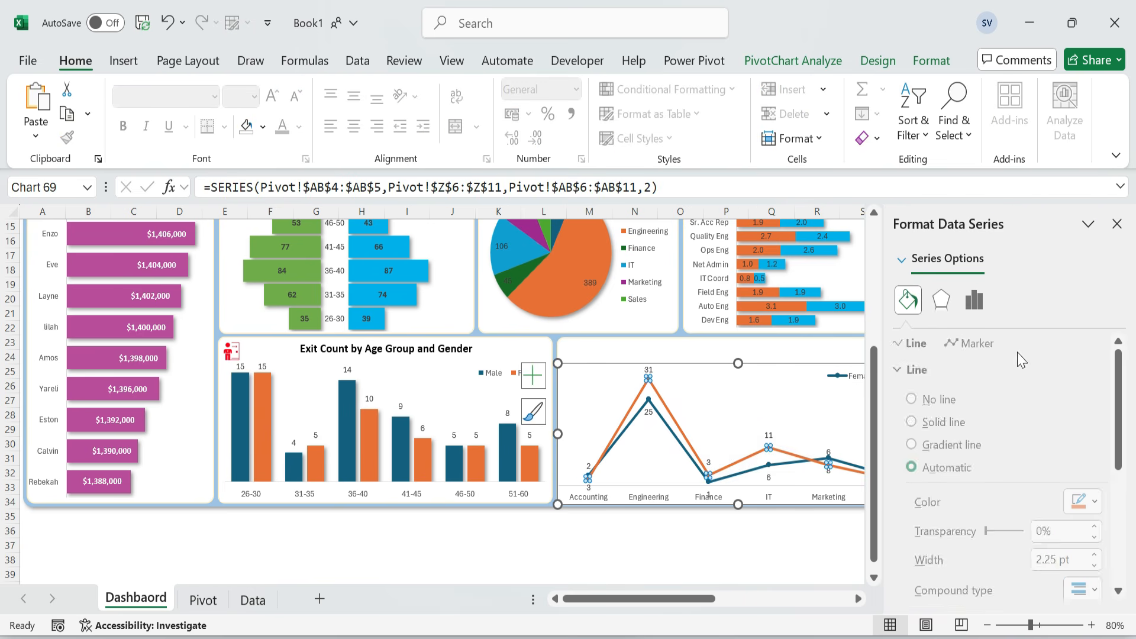
scroll(1119, 430, down, 2)
scroll(1119, 431, down, 1)
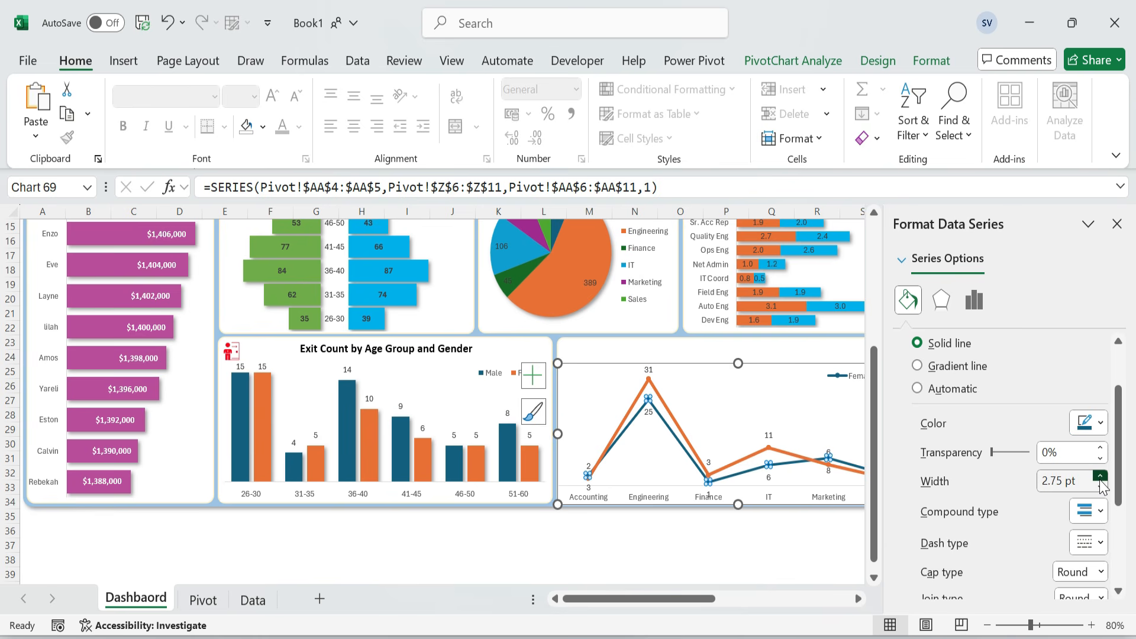
- Apply the first outer shadow preset to both the Female and Male lines of the line chart
click(930, 61)
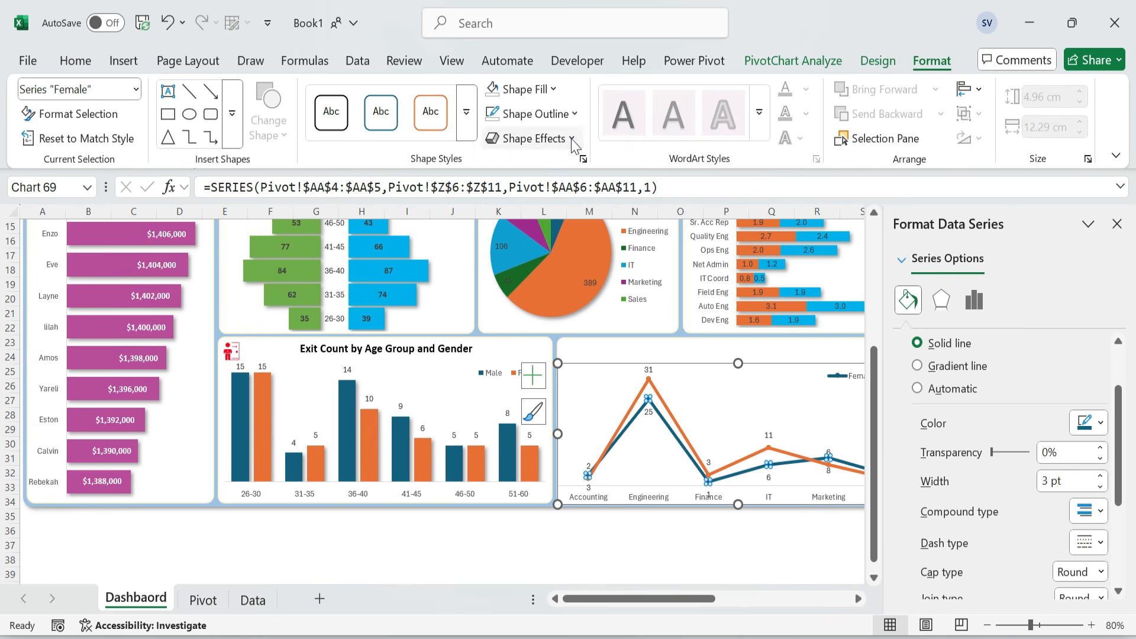
click(533, 138)
mouse_move(582, 223)
click(631, 251)
click(681, 427)
click(562, 140)
mouse_move(591, 210)
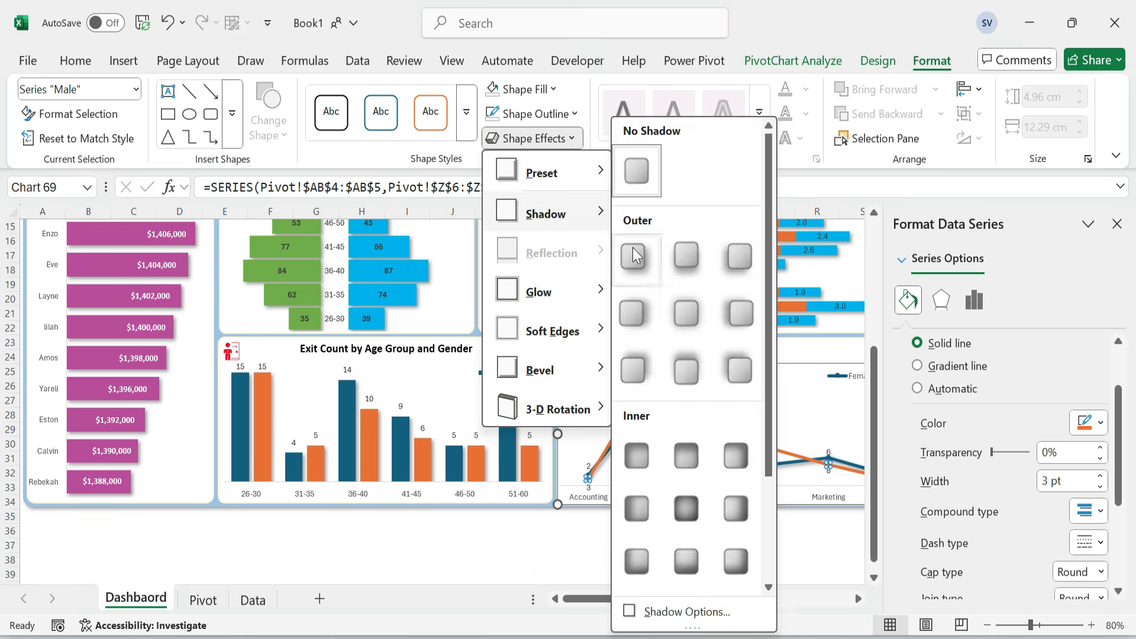
click(632, 249)
click(1117, 224)
click(1000, 328)
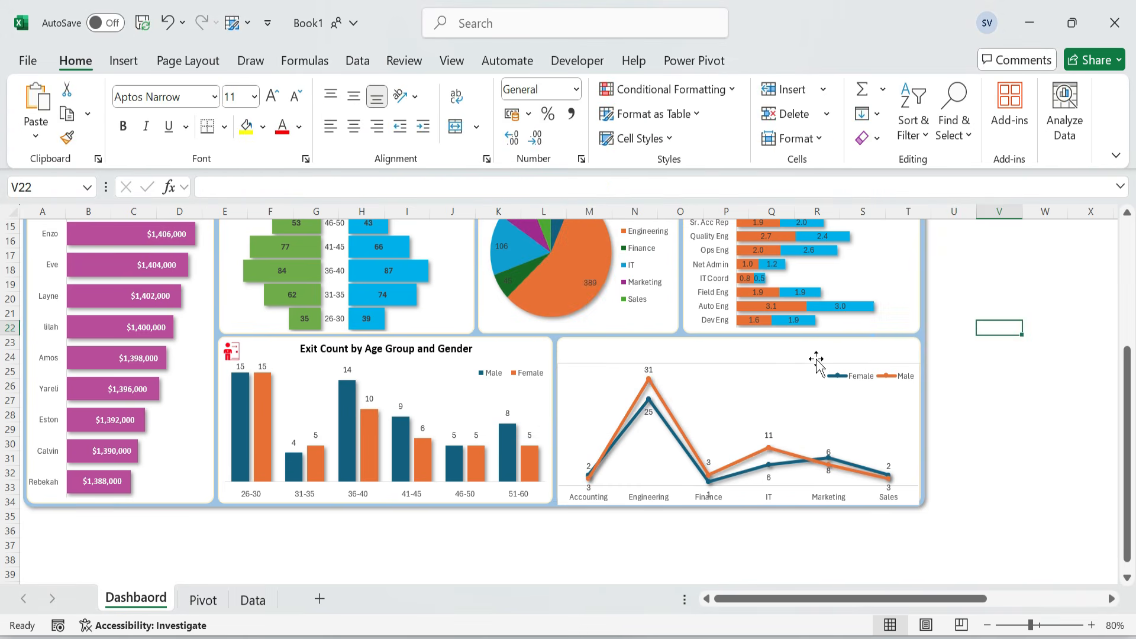
- Remove the outline from the line chart's chart area
click(840, 367)
click(532, 89)
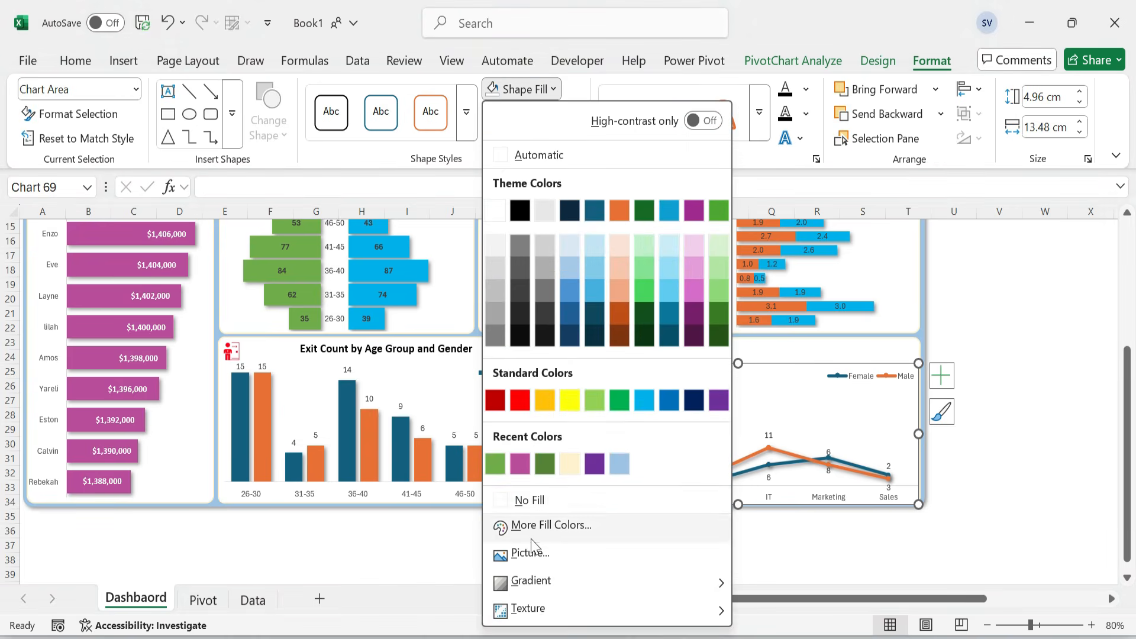
click(574, 116)
click(573, 116)
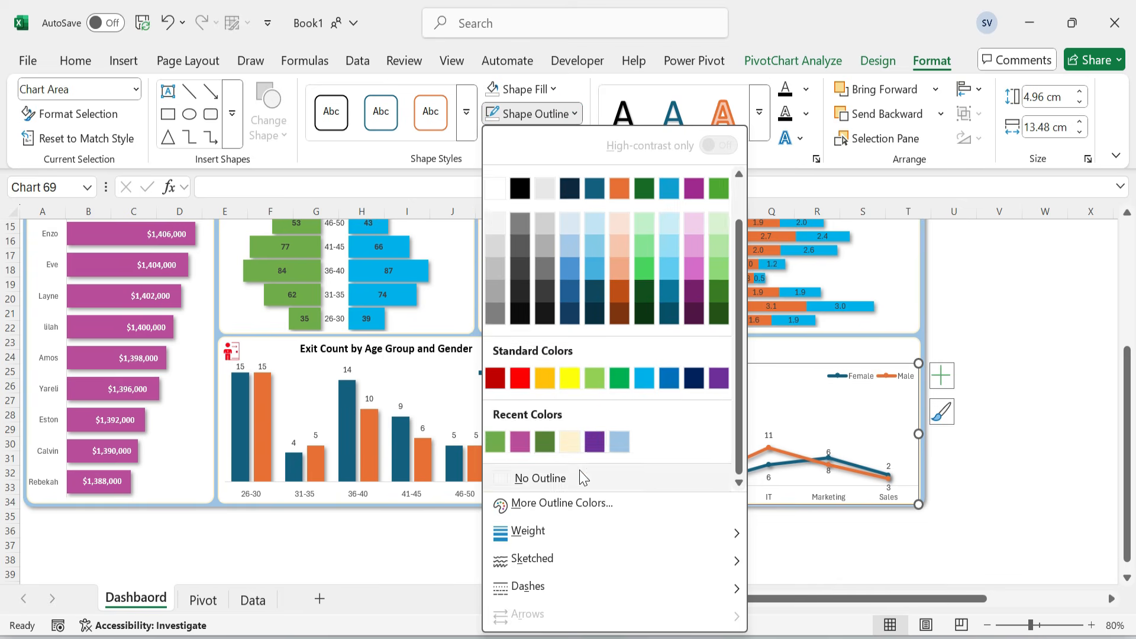
click(578, 474)
click(1027, 460)
click(1019, 314)
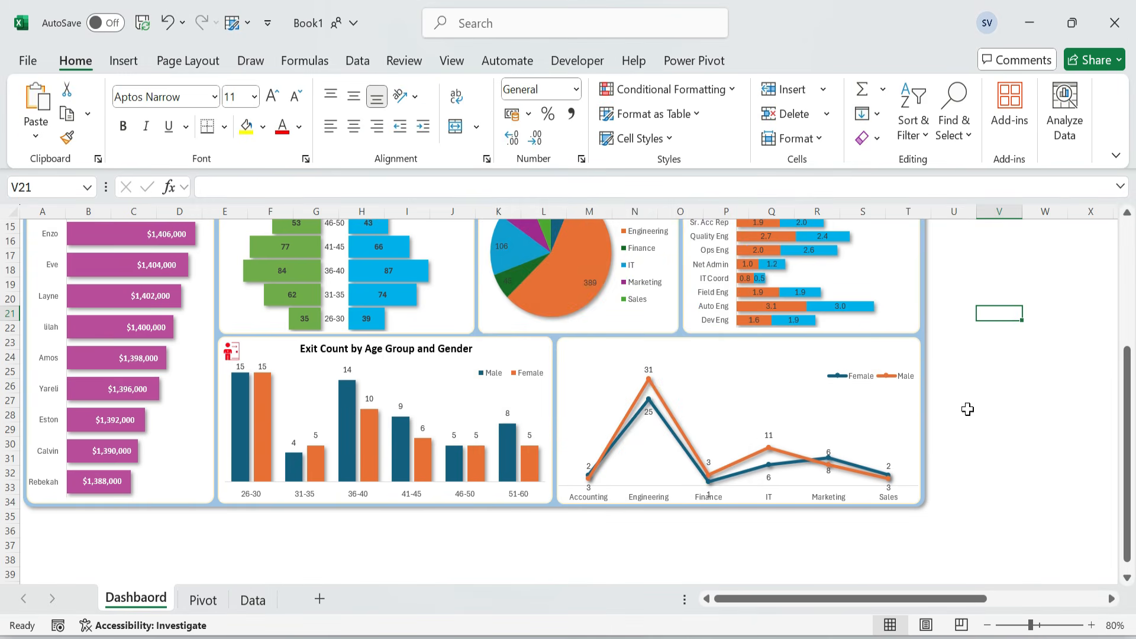
- Copy the exit chart's title to the line chart's card as "Exit Count by Gender & Department" and paste the red exit icon beside it
click(377, 331)
drag(377, 332, 707, 347)
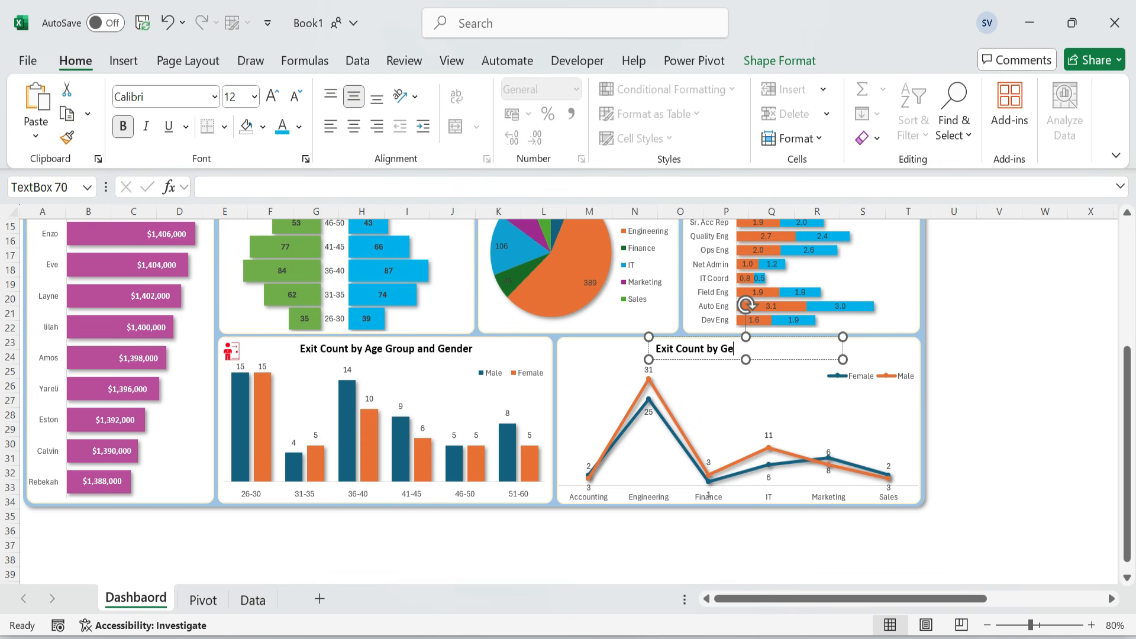
click(1045, 357)
scroll(986, 464, right, 3)
scroll(987, 464, up, 3)
scroll(986, 464, left, 3)
click(585, 489)
key(ctrl+v)
- Look over the dashboard's cards and charts from the header down to the two exit charts
click(1013, 399)
scroll(1024, 384, up, 2)
scroll(1023, 368, down, 4)
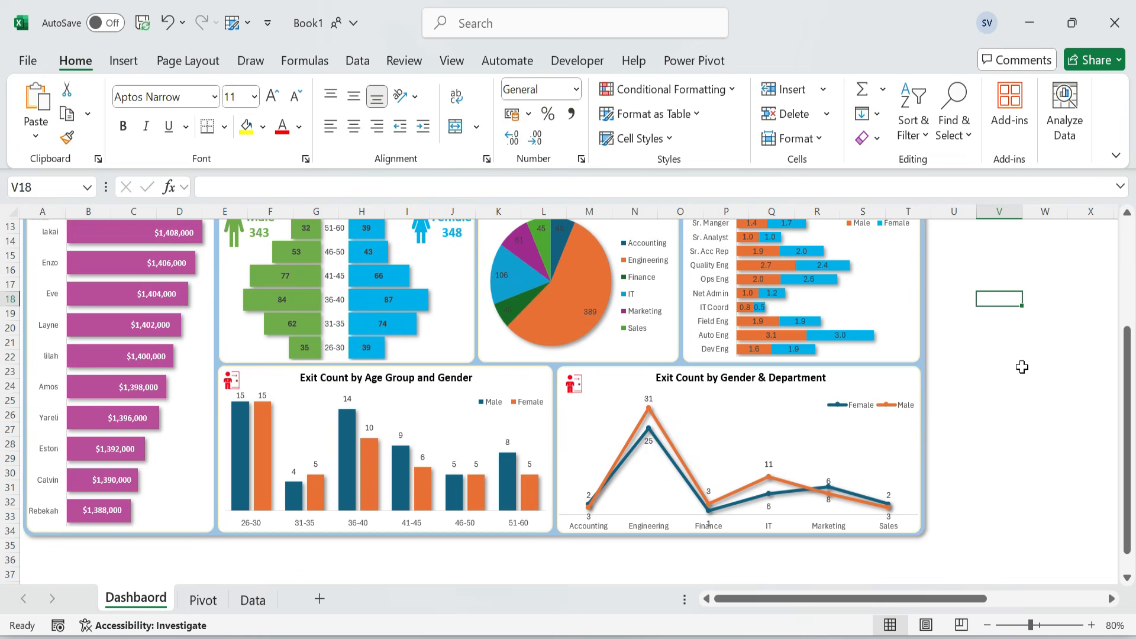
click(1011, 398)
scroll(1002, 345, up, 4)
scroll(997, 367, down, 3)
scroll(997, 369, down, 1)
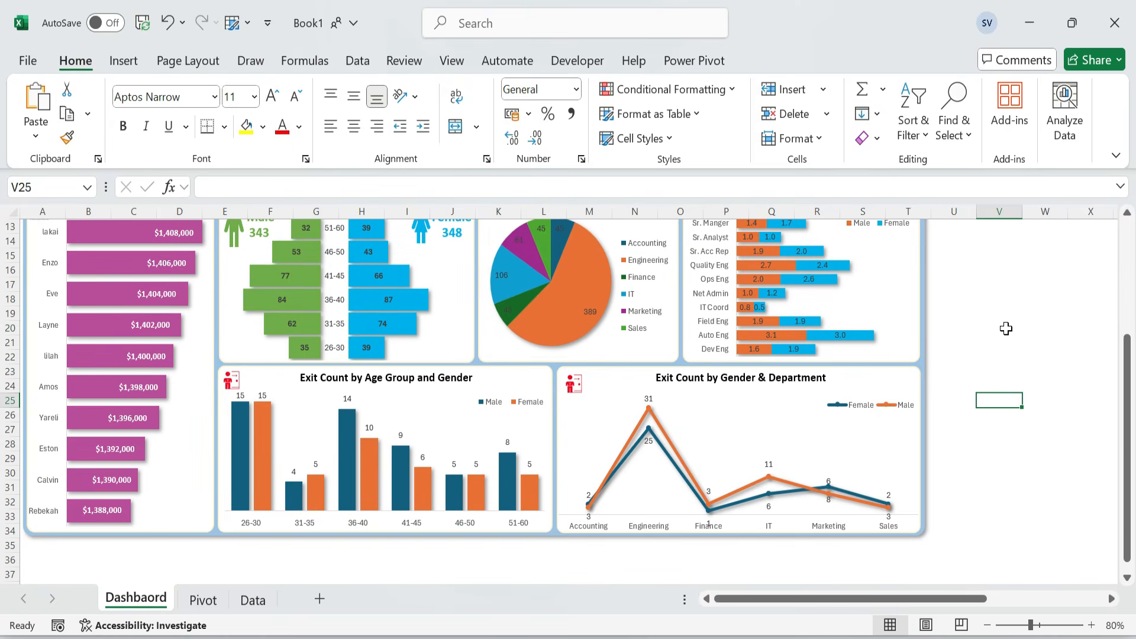
scroll(1005, 328, up, 4)
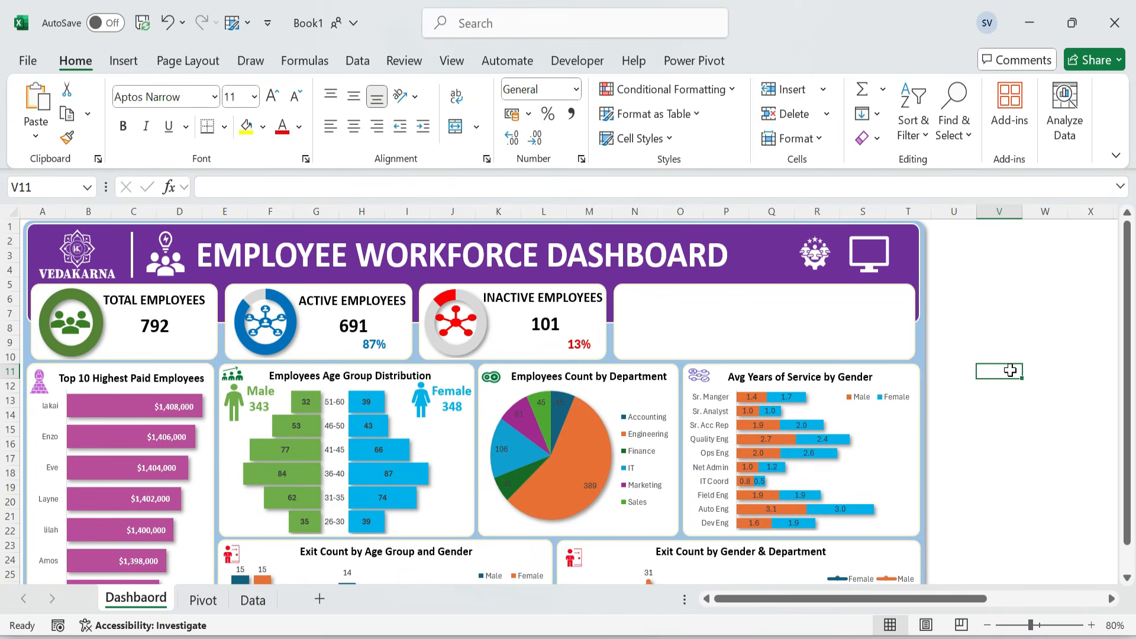
- Insert a Business slicer from the Top 10 Highest Paid Employees pivot table on the Pivot sheet
click(203, 598)
click(234, 348)
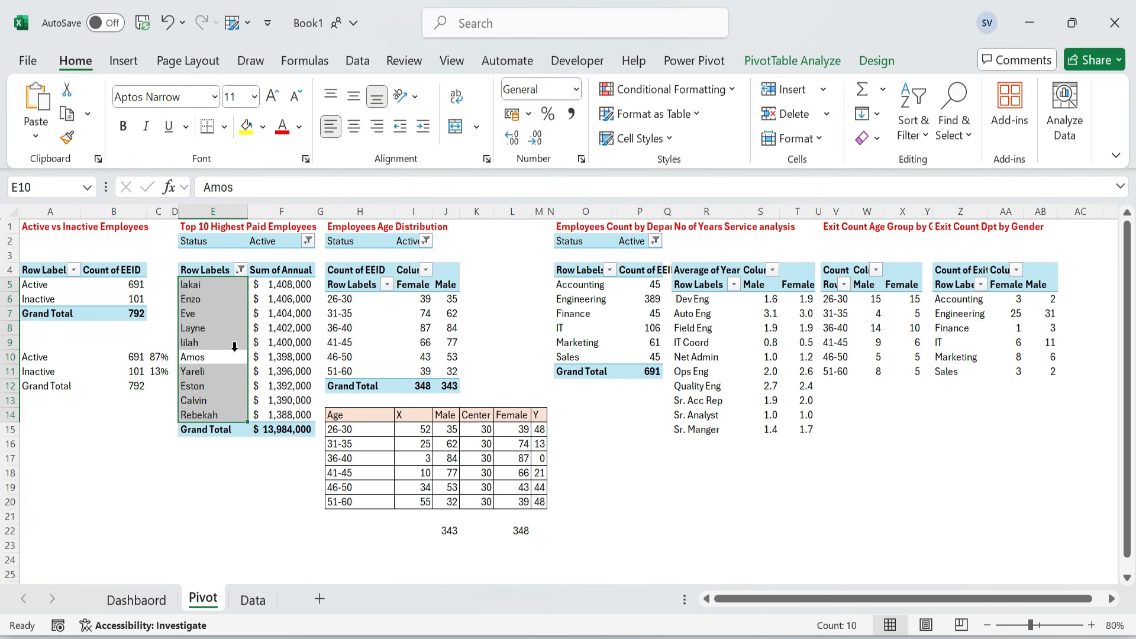
click(124, 62)
click(822, 90)
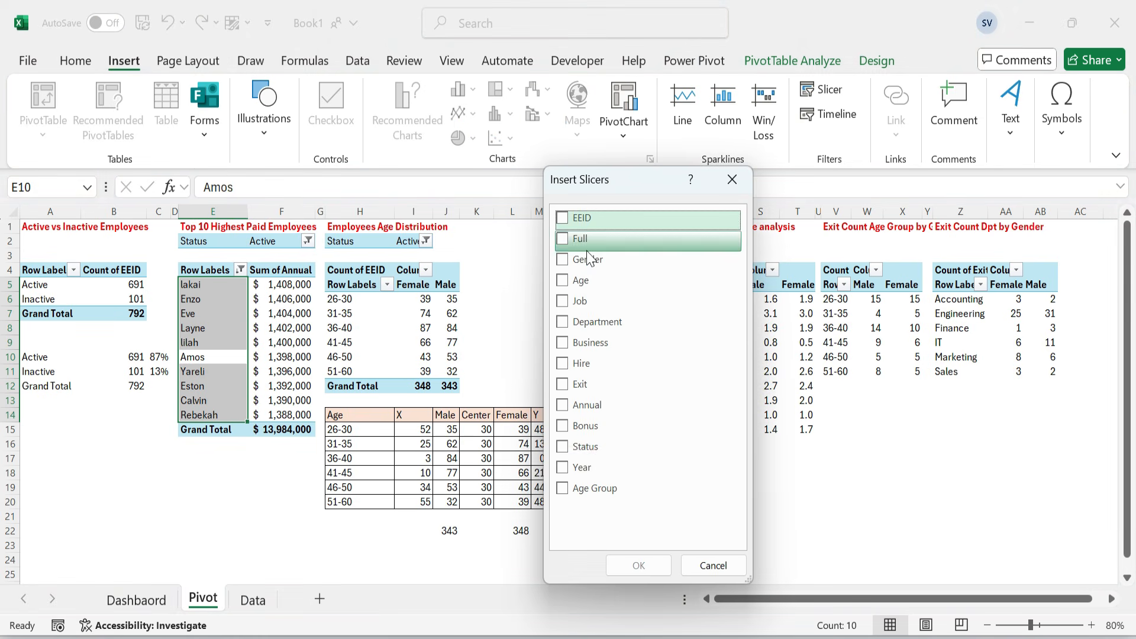
click(585, 342)
click(638, 564)
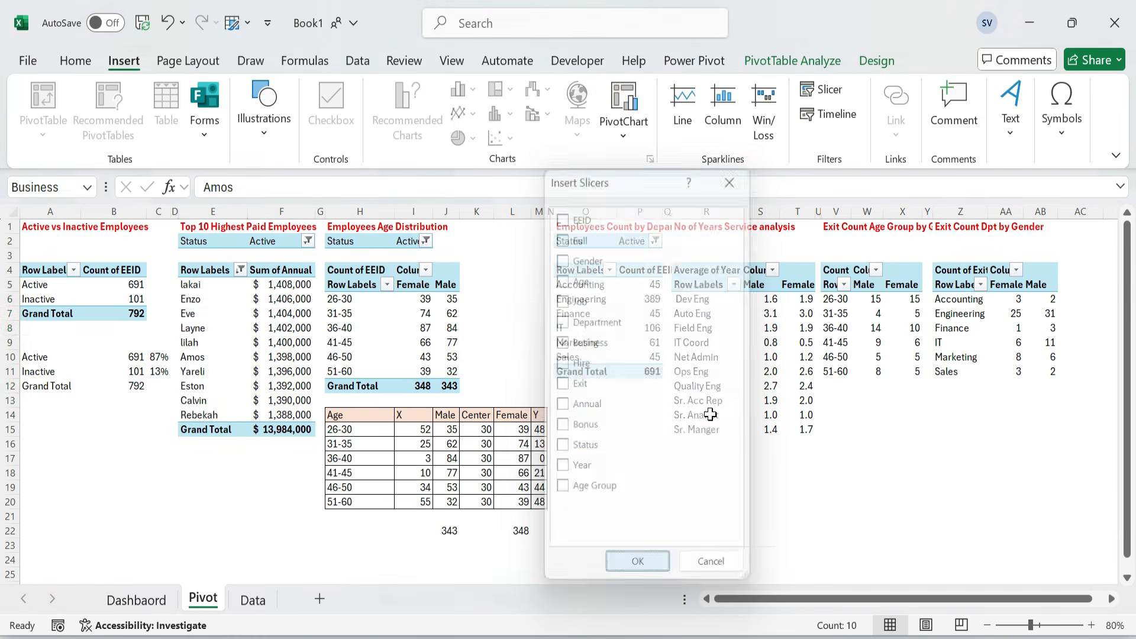
- Move the Business slicer from the Pivot sheet to the empty card beside Inactive Employees on the dashboard
click(136, 598)
click(677, 308)
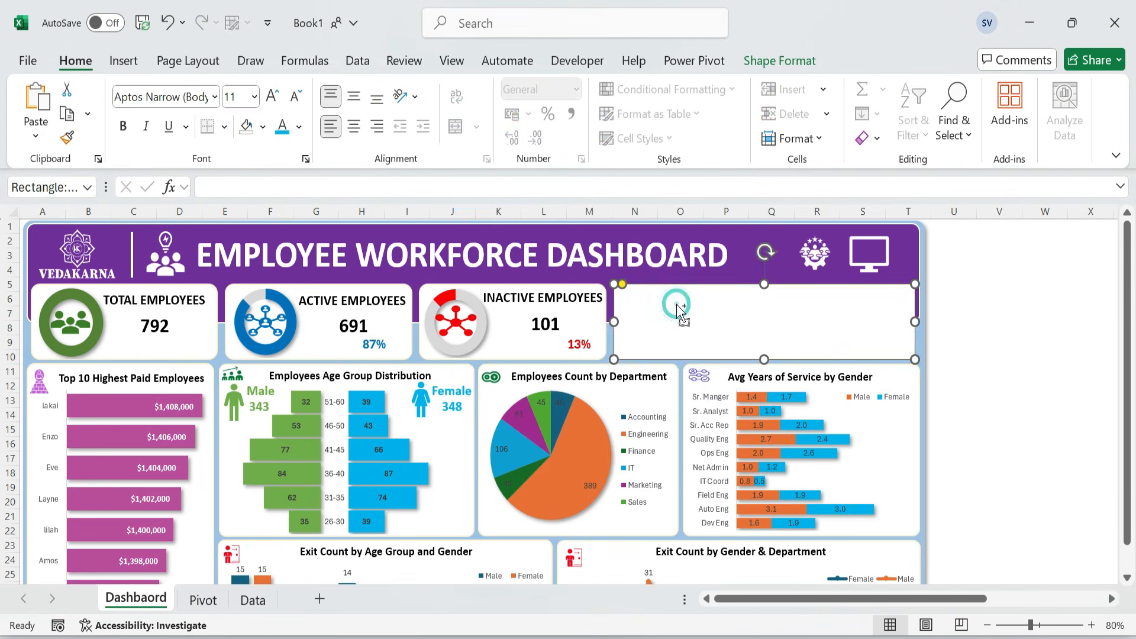
key(ctrl+v)
- Resize the Business slicer to fill the card and arrange its buttons in two columns
drag(749, 388, 916, 371)
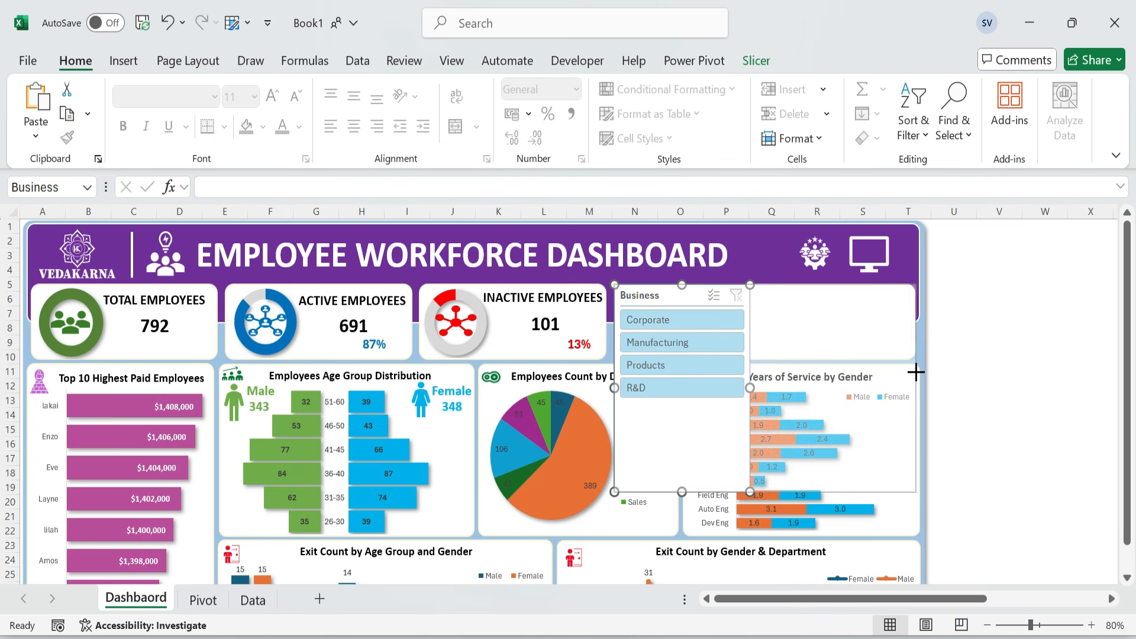
drag(764, 492, 772, 361)
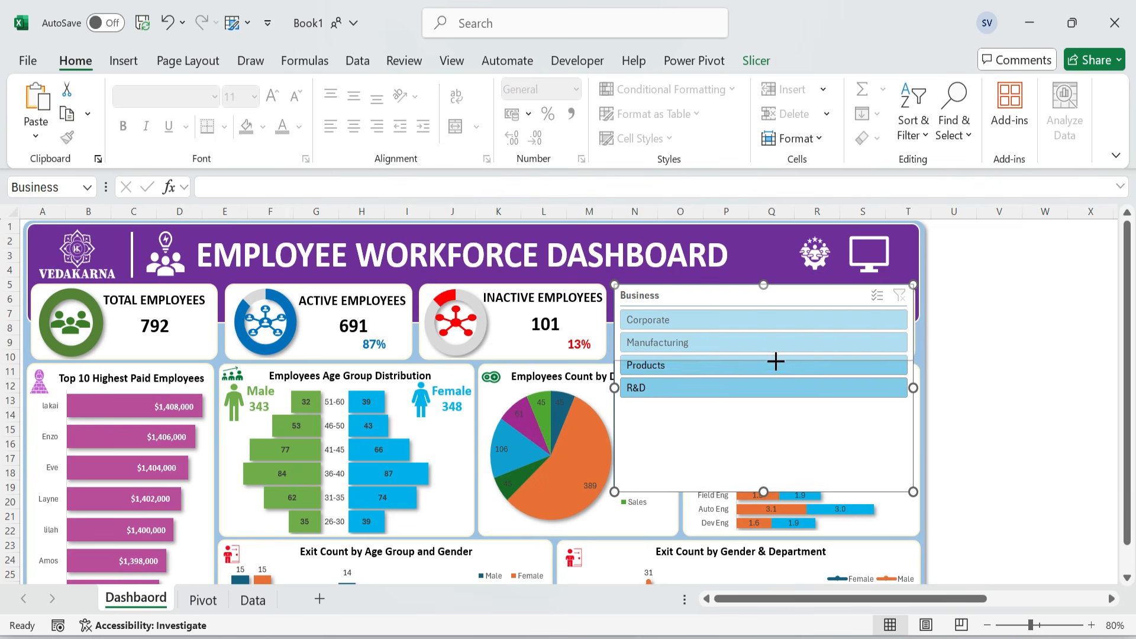
click(759, 62)
click(872, 80)
click(1045, 342)
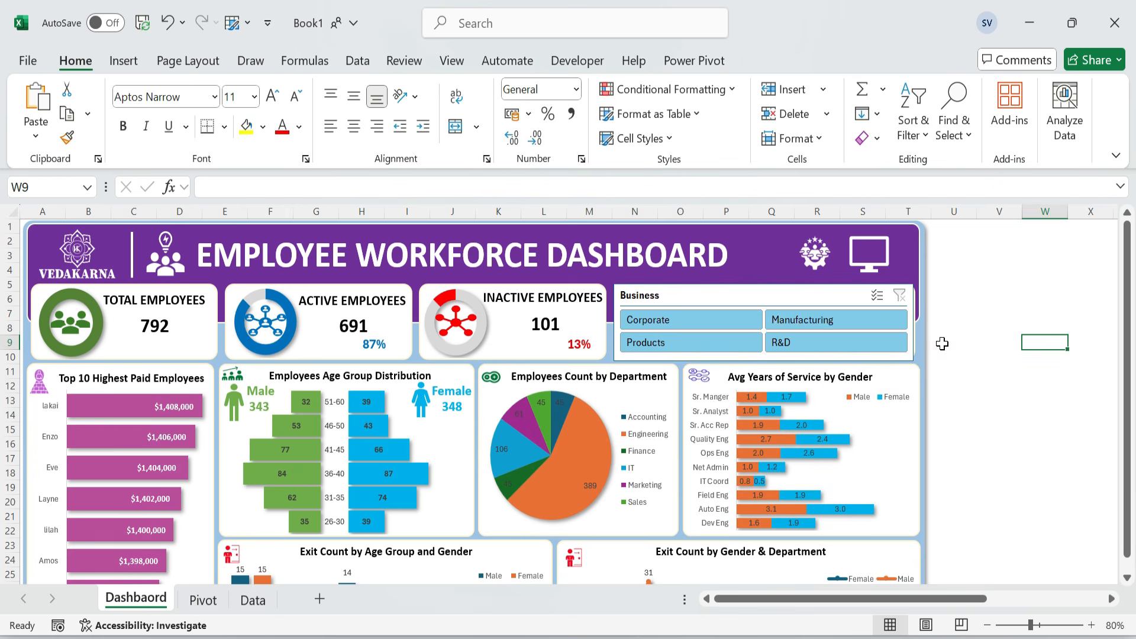
- Duplicate the slicer's current style as "SlicerStyleLight1 2" with no borders on the Whole Slicer element
click(763, 302)
right_click(270, 122)
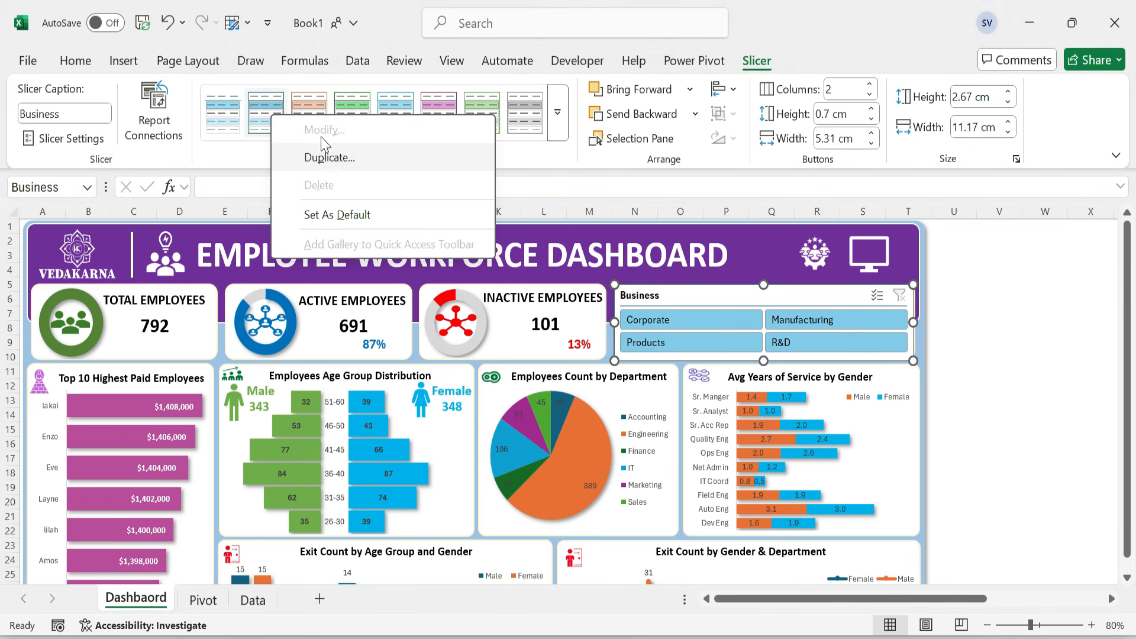
click(330, 166)
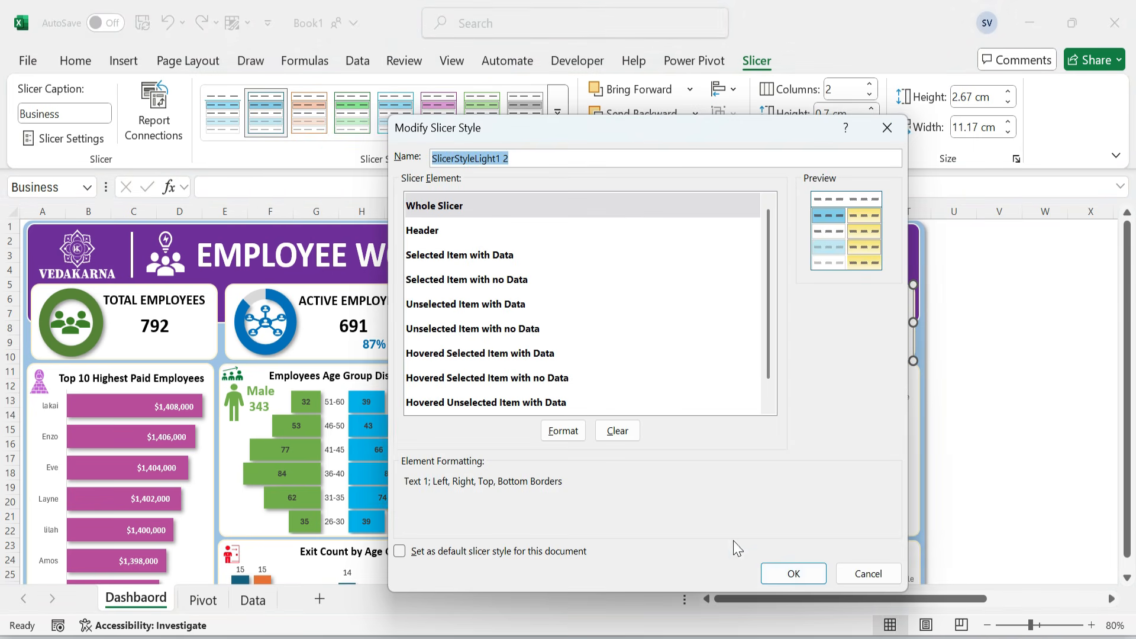
click(445, 208)
click(563, 430)
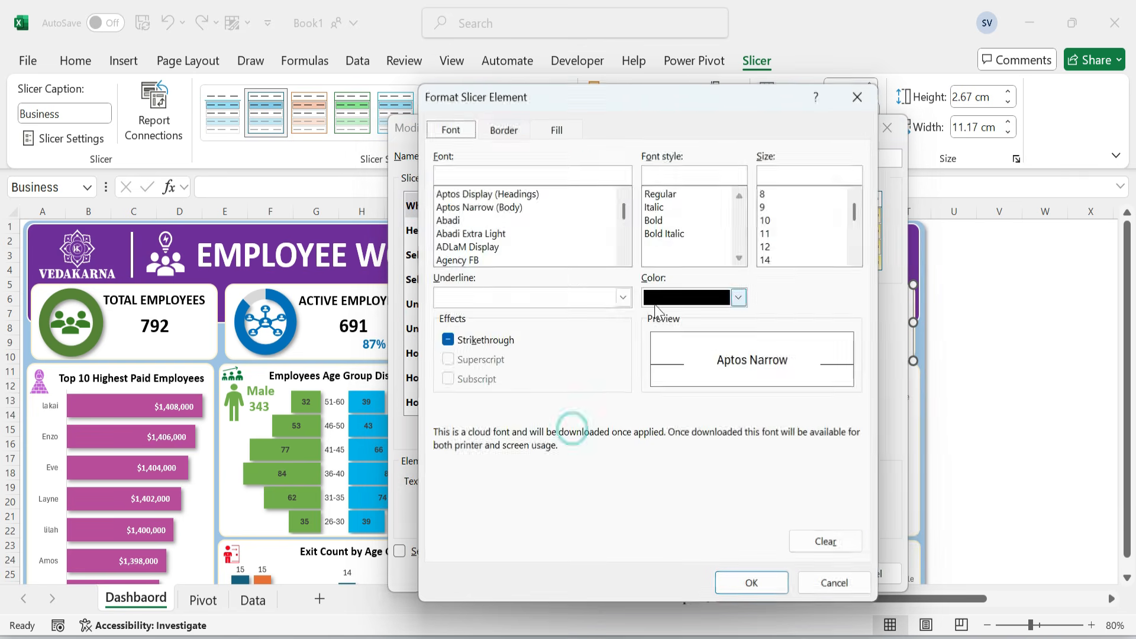
click(503, 129)
click(631, 198)
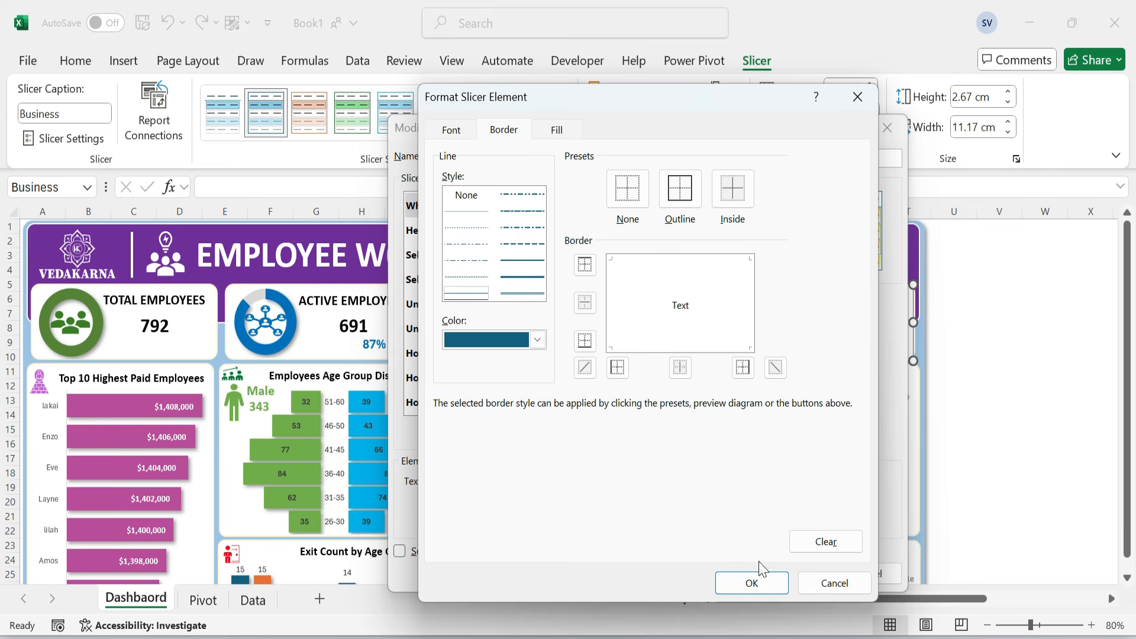
click(751, 582)
click(794, 574)
click(1028, 371)
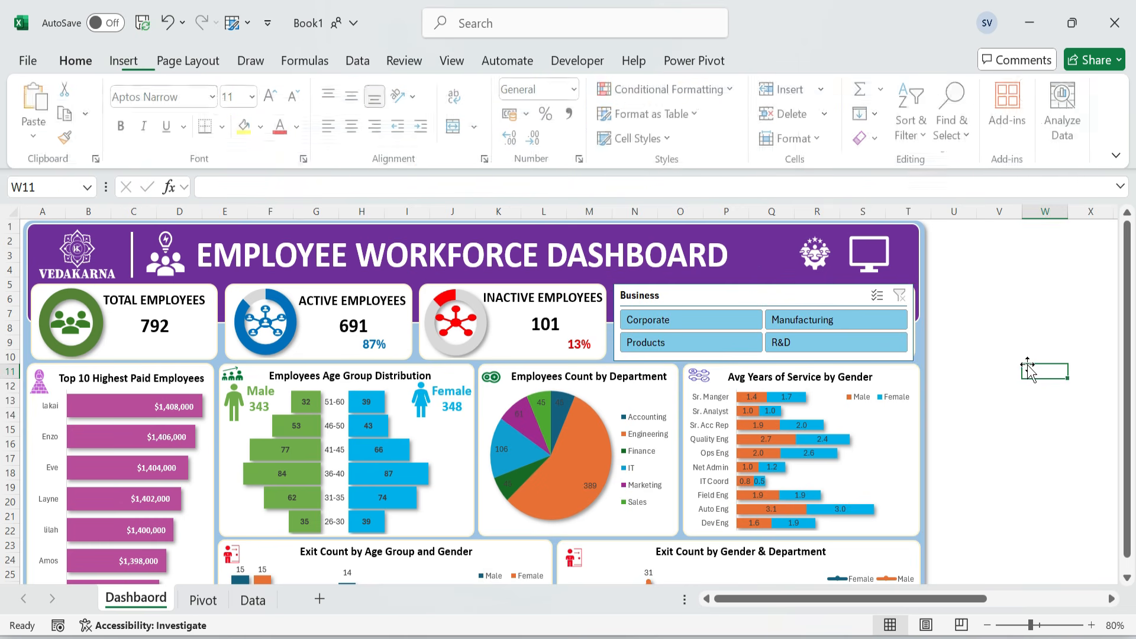
- Apply the duplicated borderless style to the Business slicer
click(744, 290)
click(268, 117)
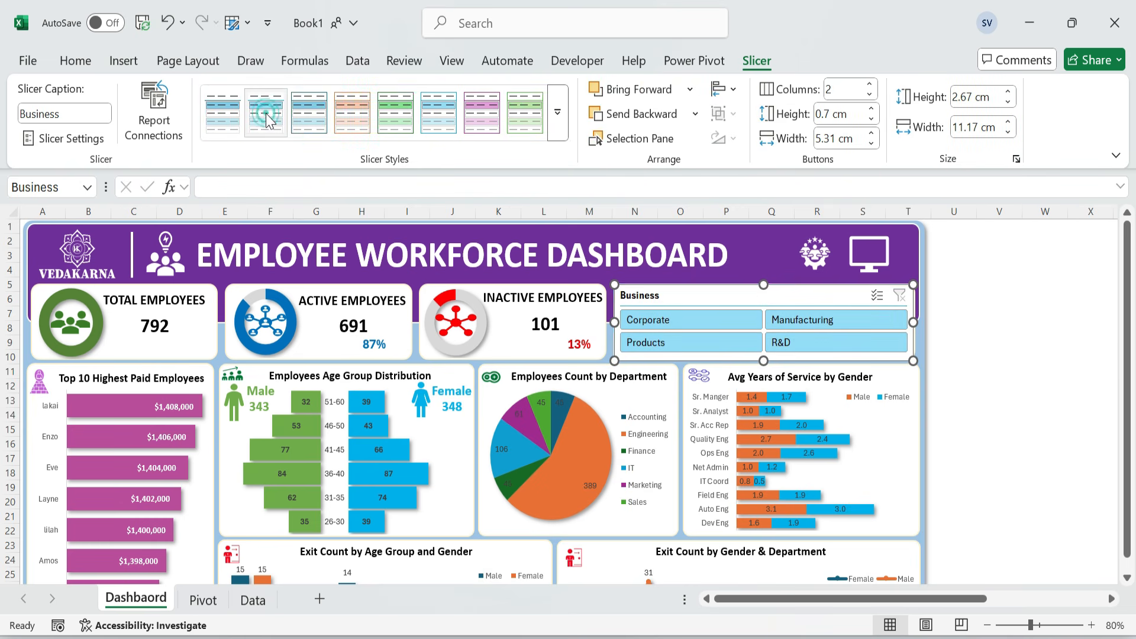
click(739, 293)
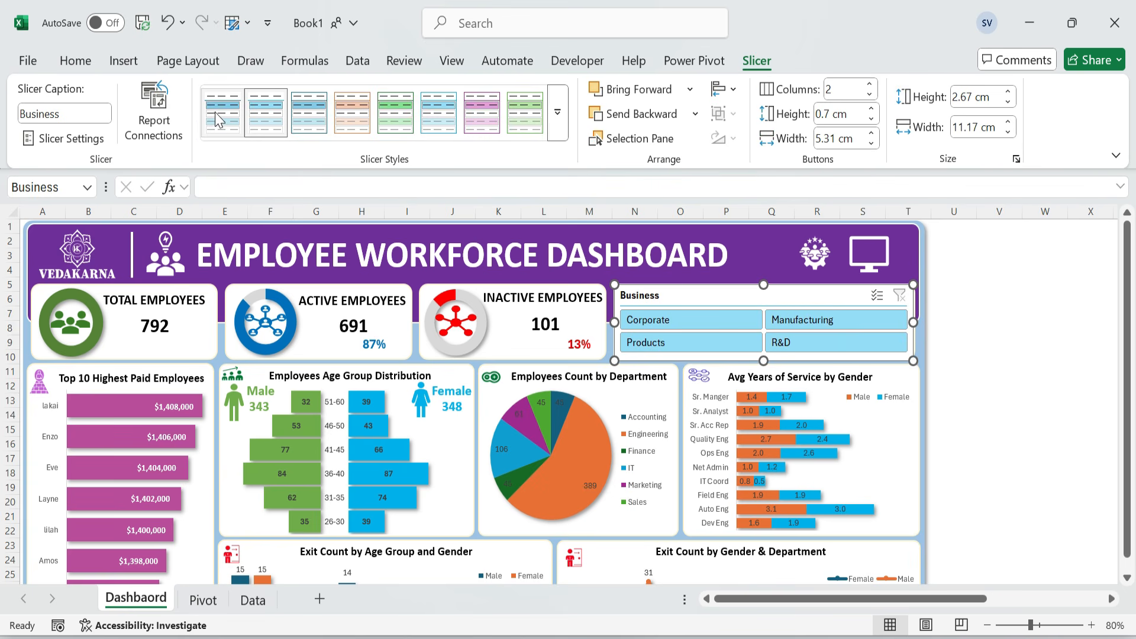
right_click(220, 120)
key(Escape)
click(1045, 342)
- Shrink the Business slicer to about 10.65 cm wide and 2.56 cm high and position it inside its card
click(921, 335)
drag(733, 296, 737, 299)
key(Escape)
click(765, 363)
drag(765, 363, 765, 359)
click(1006, 314)
click(817, 303)
drag(817, 303, 817, 300)
click(1000, 286)
click(728, 300)
key(Escape)
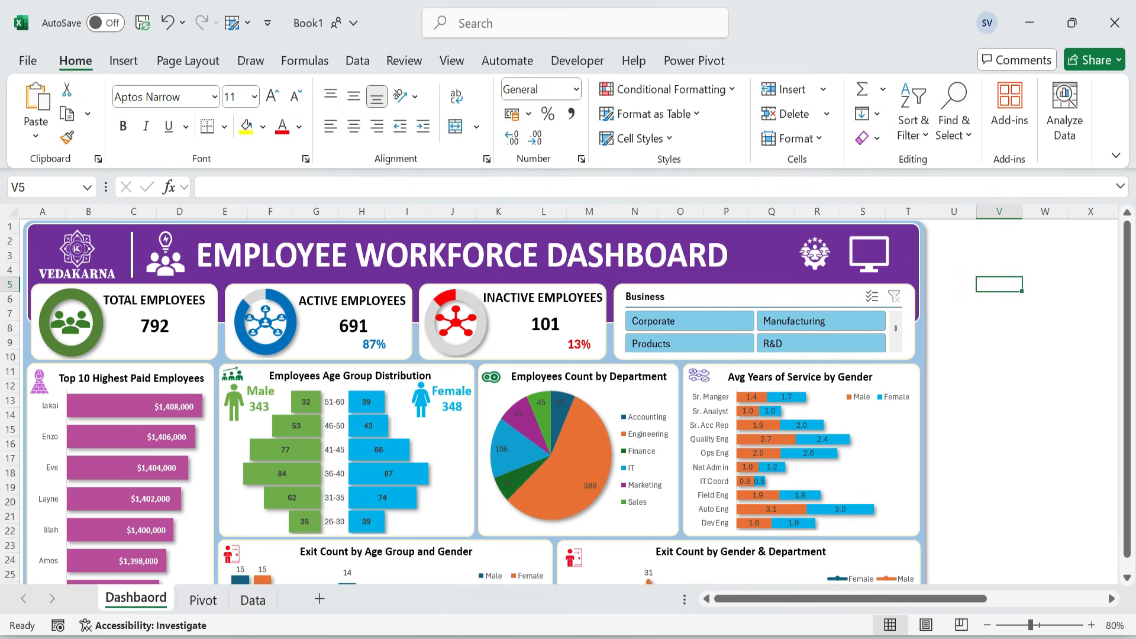
click(777, 298)
drag(619, 321, 623, 321)
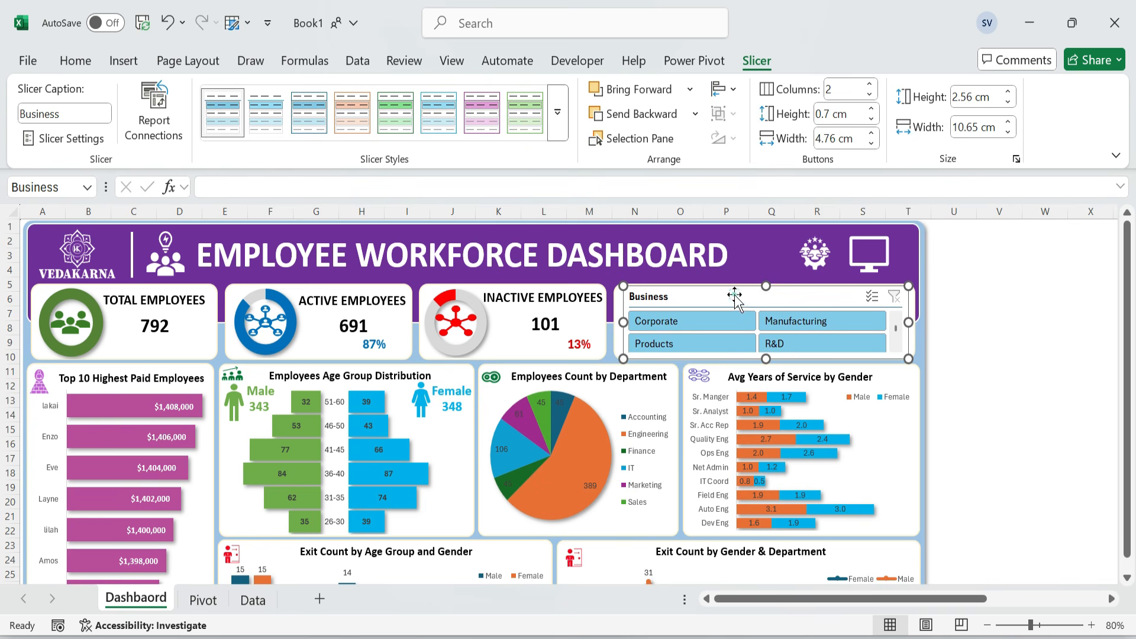
- Increase the Business slicer's height until both button rows fit without scrolling, and fine-tune its position in the card
drag(766, 356, 765, 361)
key(Escape)
click(770, 294)
click(1006, 312)
click(829, 290)
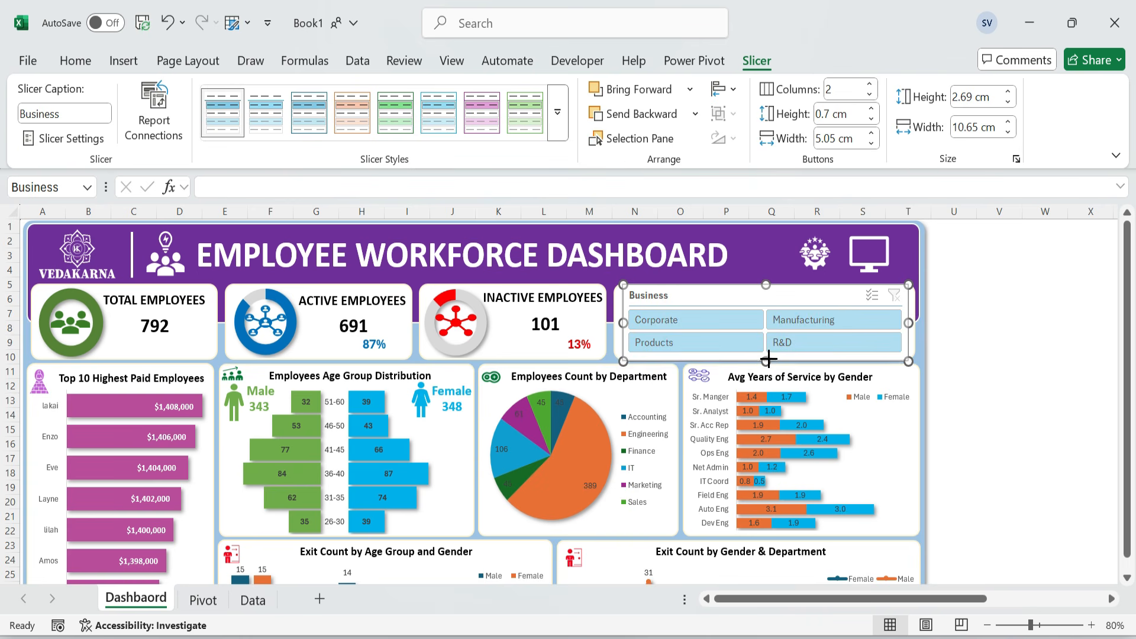
click(1032, 286)
click(740, 295)
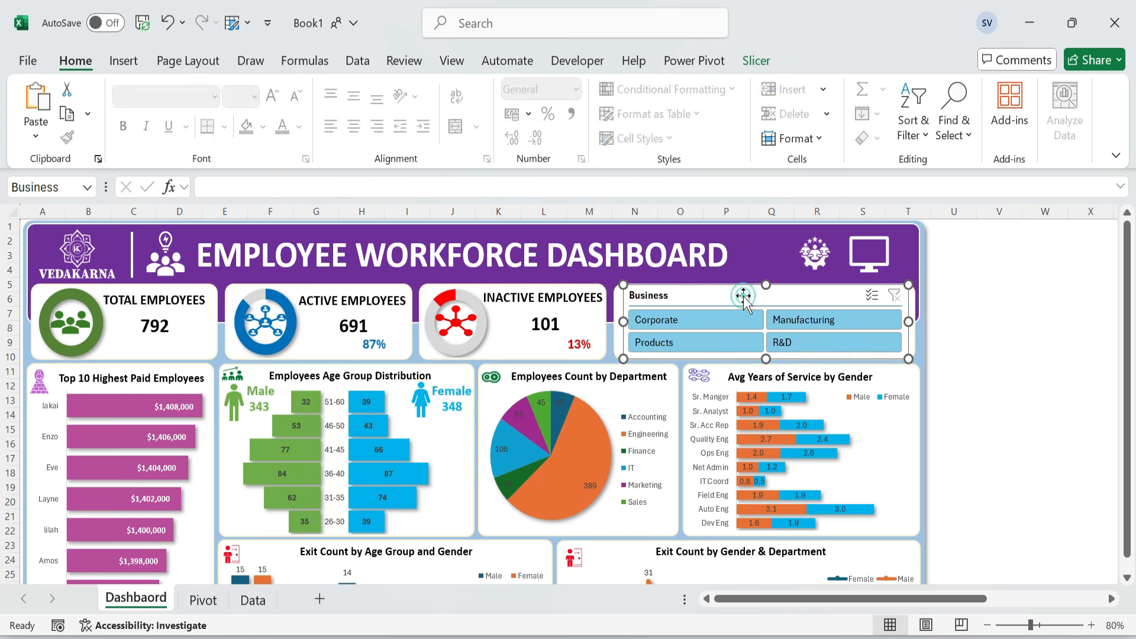
click(1051, 291)
click(827, 294)
click(1024, 355)
- Set the Business slicer to hide items with no data
click(726, 297)
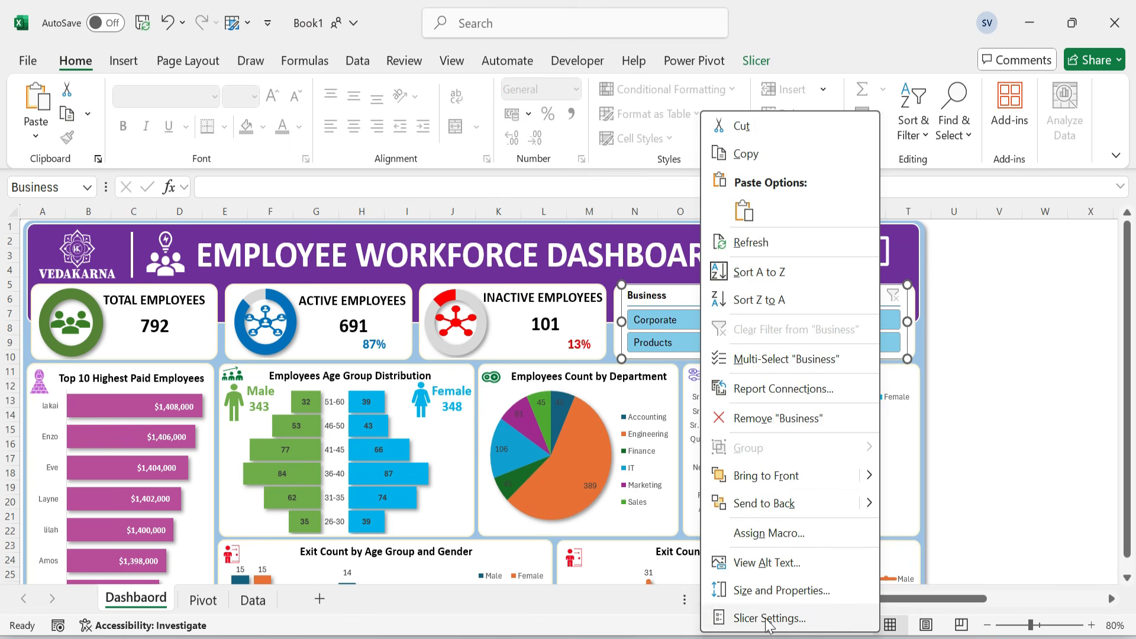
click(757, 616)
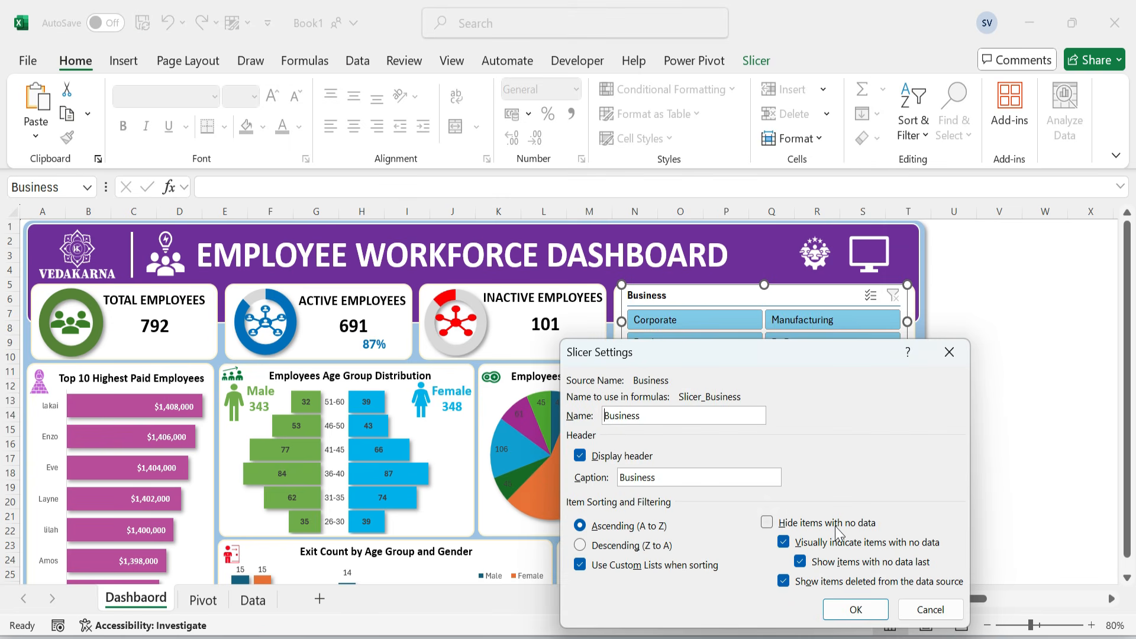
click(835, 526)
key(Return)
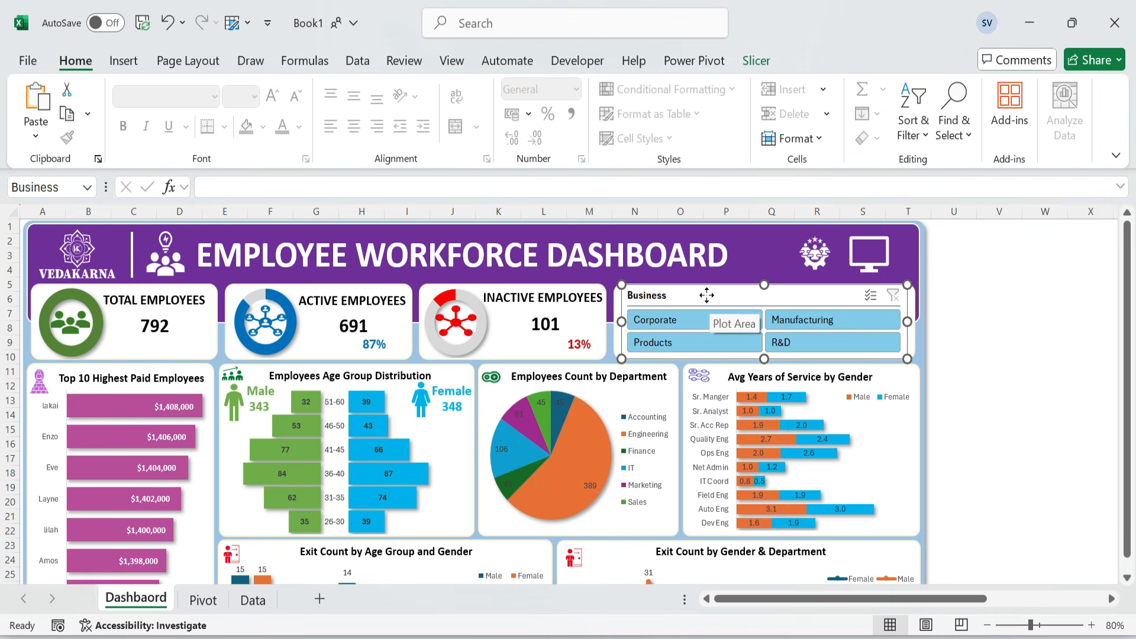
- Connect the Business slicer to PivotTable1, PivotTable10, PivotTable6, PivotTable7, PivotTable8 and PivotTable9 in its report connections, keeping PivotTable4 connected
right_click(706, 294)
click(764, 388)
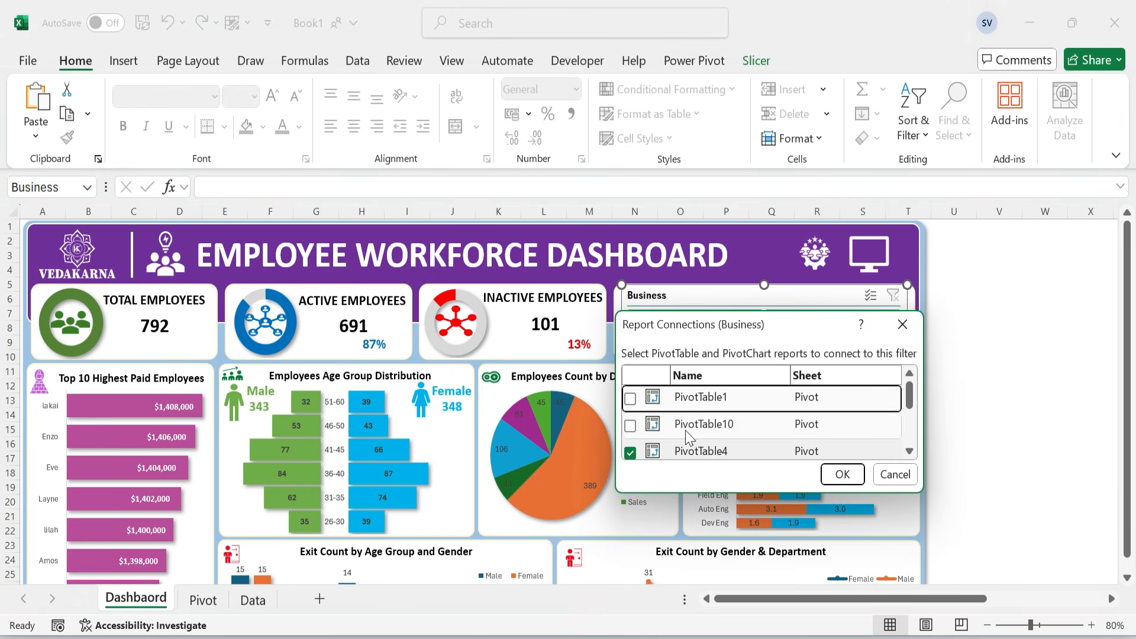
drag(736, 331, 405, 152)
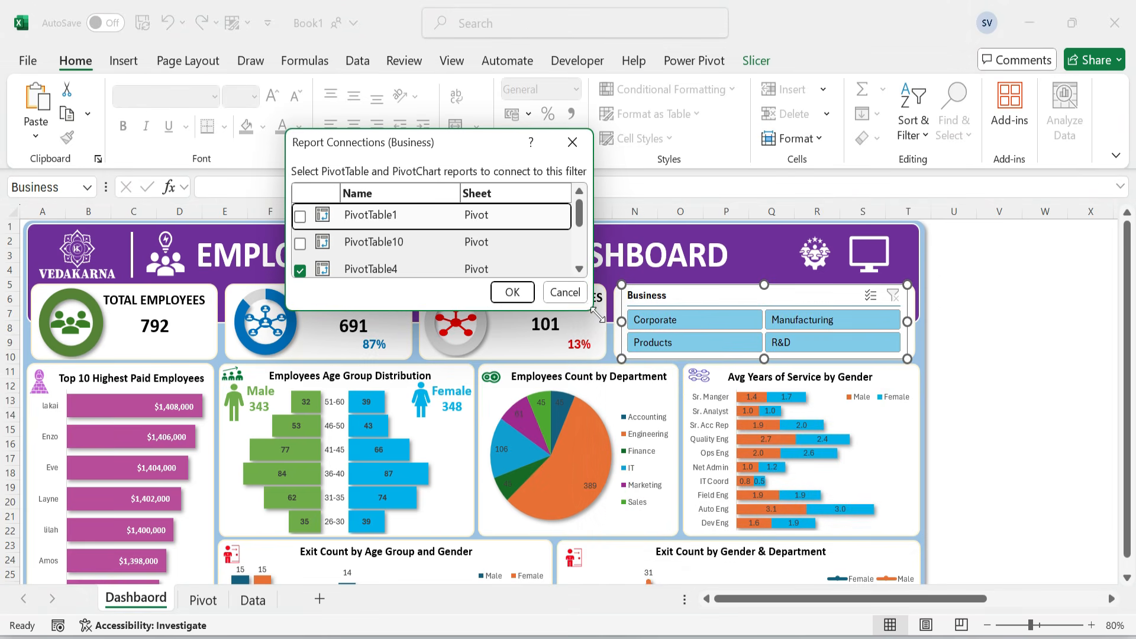
drag(589, 311, 654, 510)
click(300, 216)
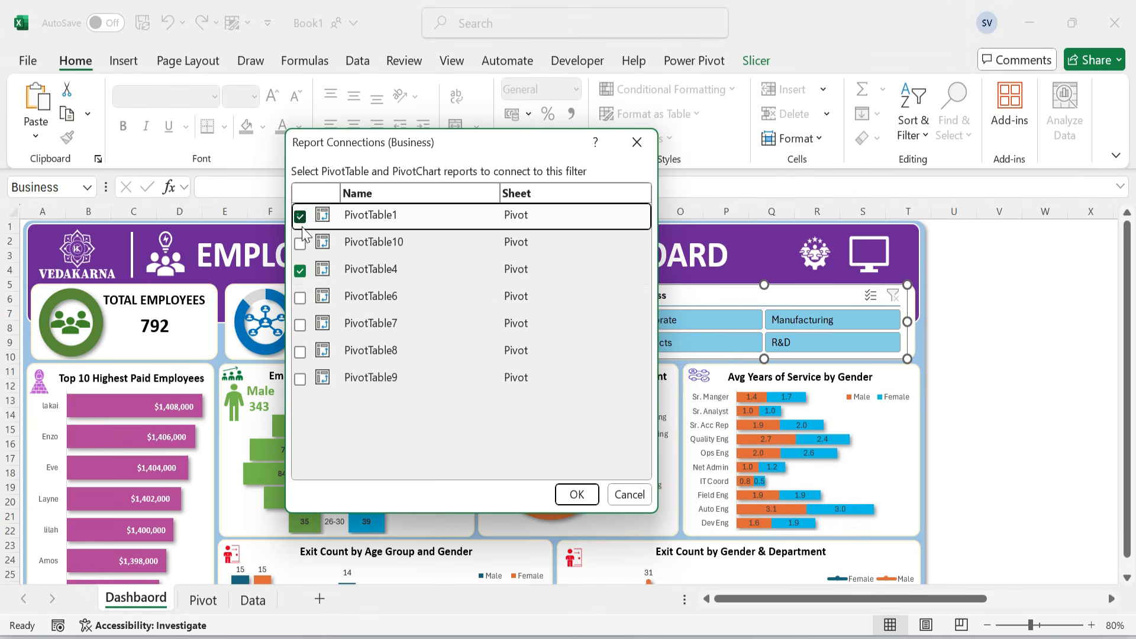
click(300, 243)
click(300, 298)
click(300, 324)
click(300, 351)
click(300, 378)
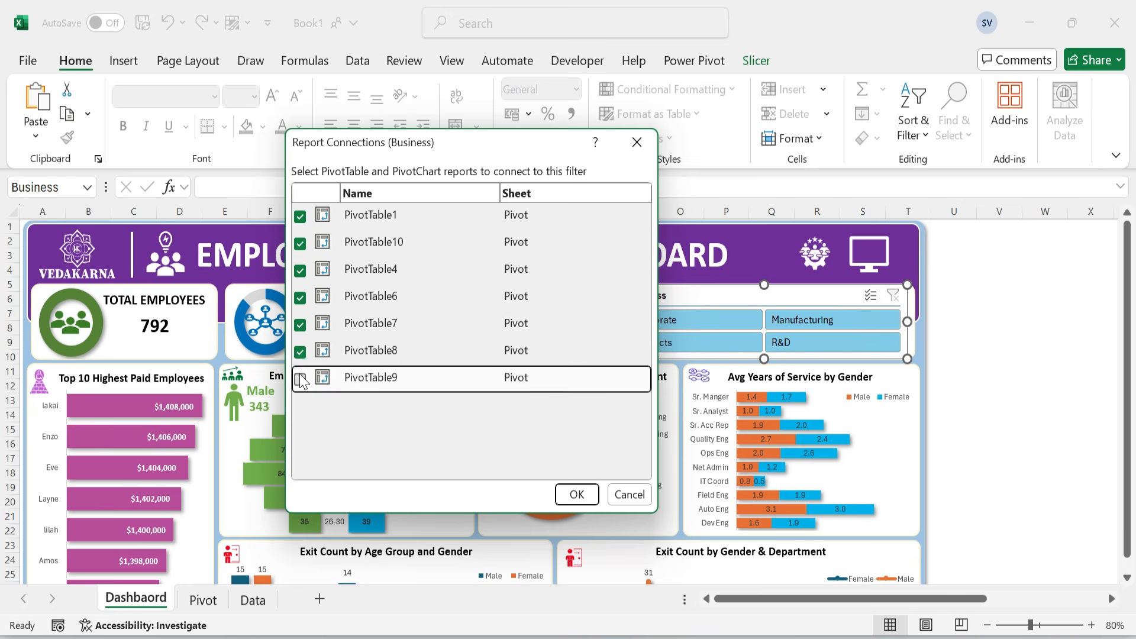
click(577, 494)
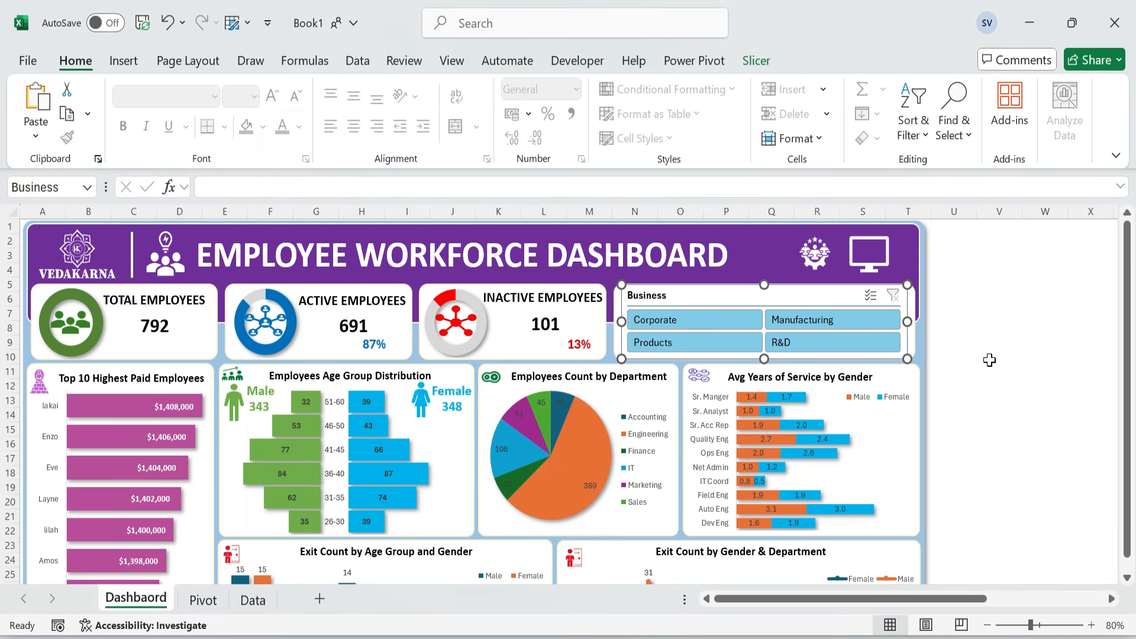
click(1025, 346)
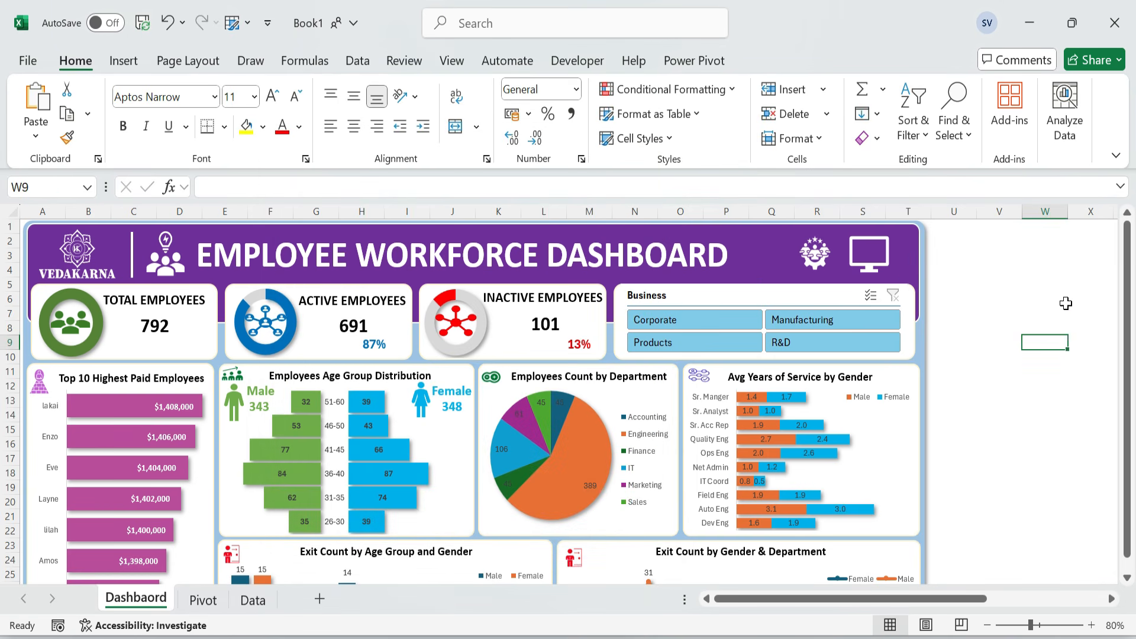
click(999, 284)
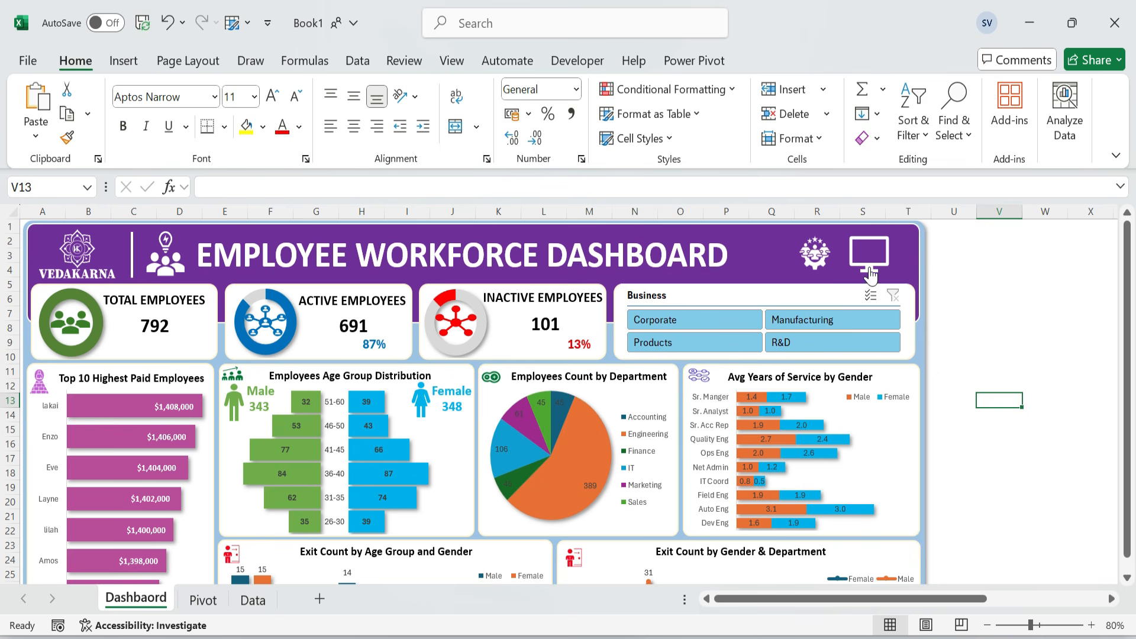
- Assign the swtchprg macro to the monitor icon in the dashboard header
right_click(871, 275)
click(964, 533)
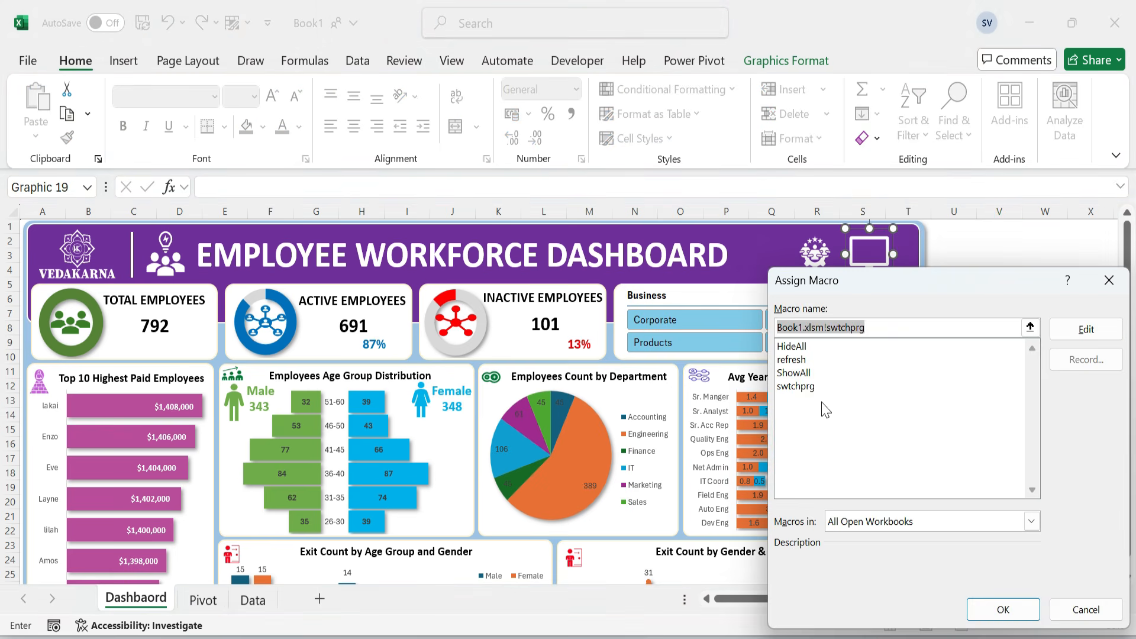
click(805, 386)
click(1003, 610)
click(1039, 300)
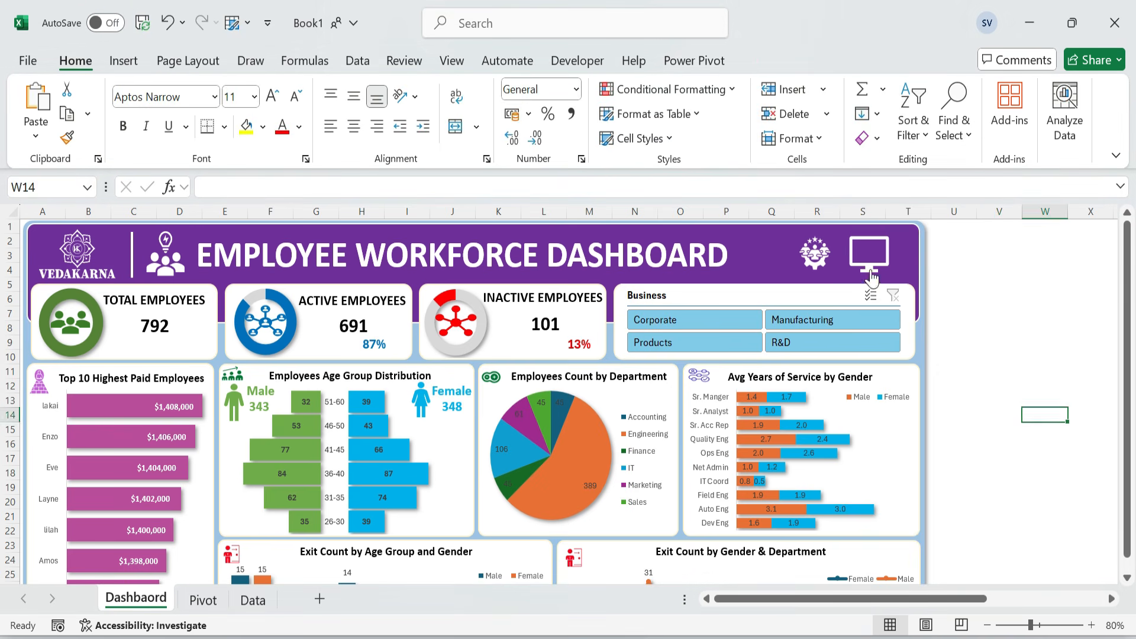
- Assign the refresh macro to the gear-and-people icon in the dashboard header
right_click(816, 255)
click(894, 532)
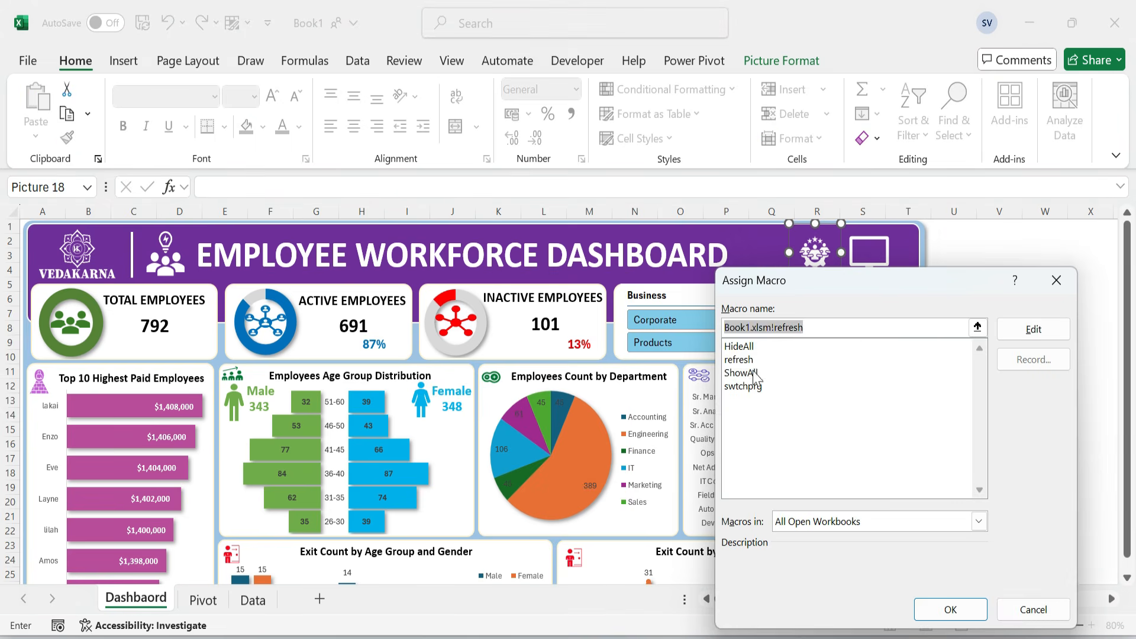
click(747, 373)
click(955, 606)
click(1030, 300)
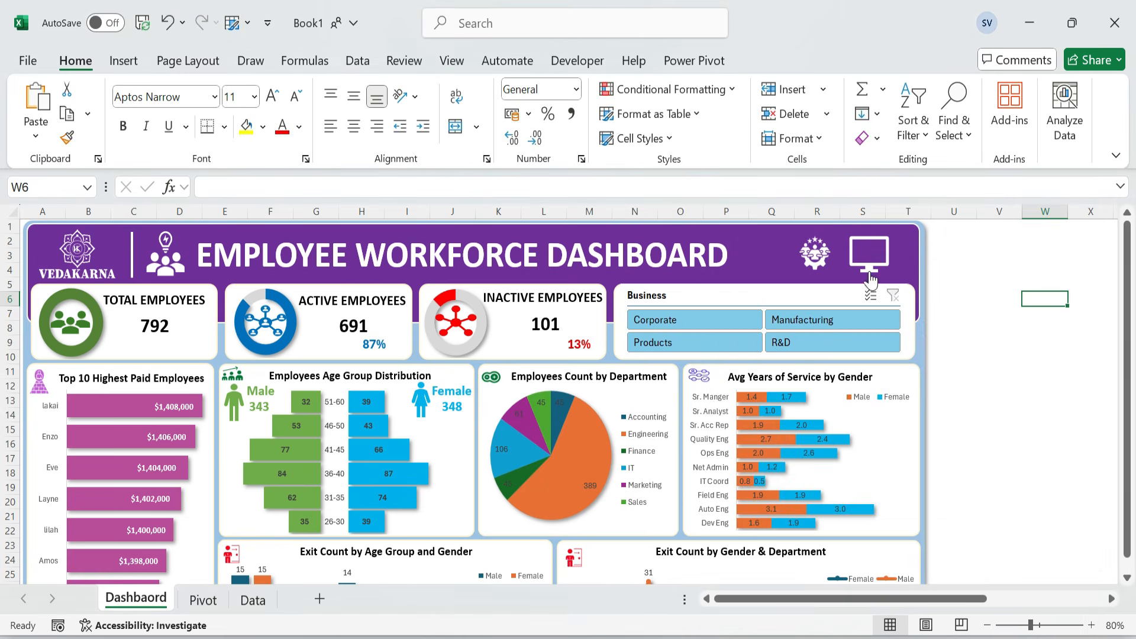
- Set the dashboard sheet's zoom to 100% and return to cell A1
click(1091, 625)
click(1092, 624)
drag(1050, 464, 1048, 456)
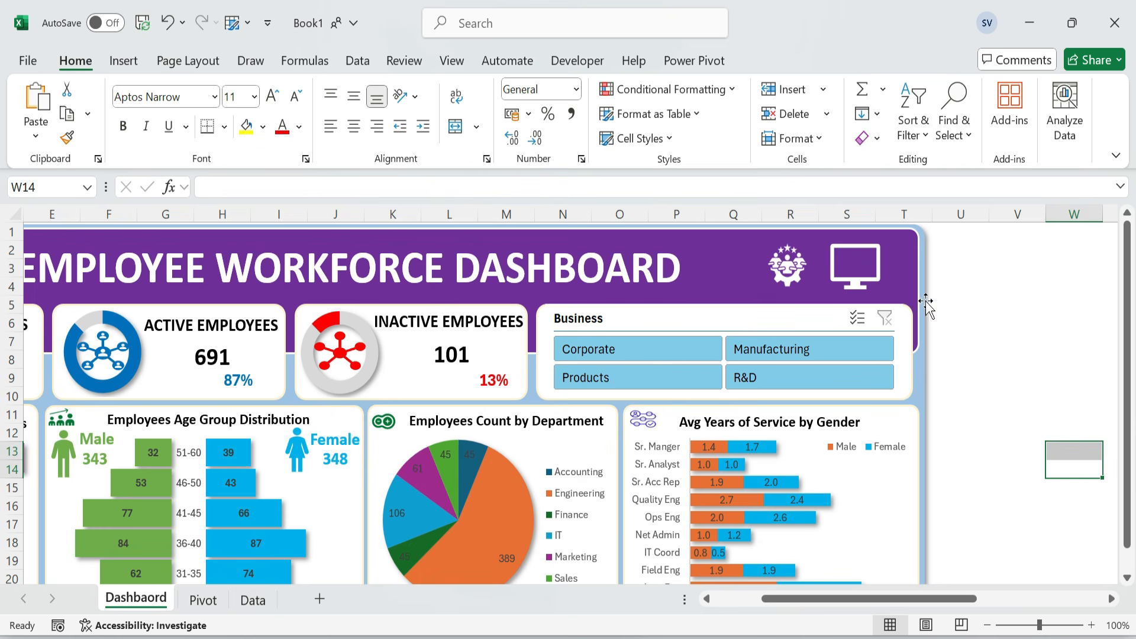
click(967, 300)
key(ctrl+Home)
- Test the monitor icon by switching the full-screen view on and off twice, and refresh the dashboard with the gear-and-people icon
click(1081, 277)
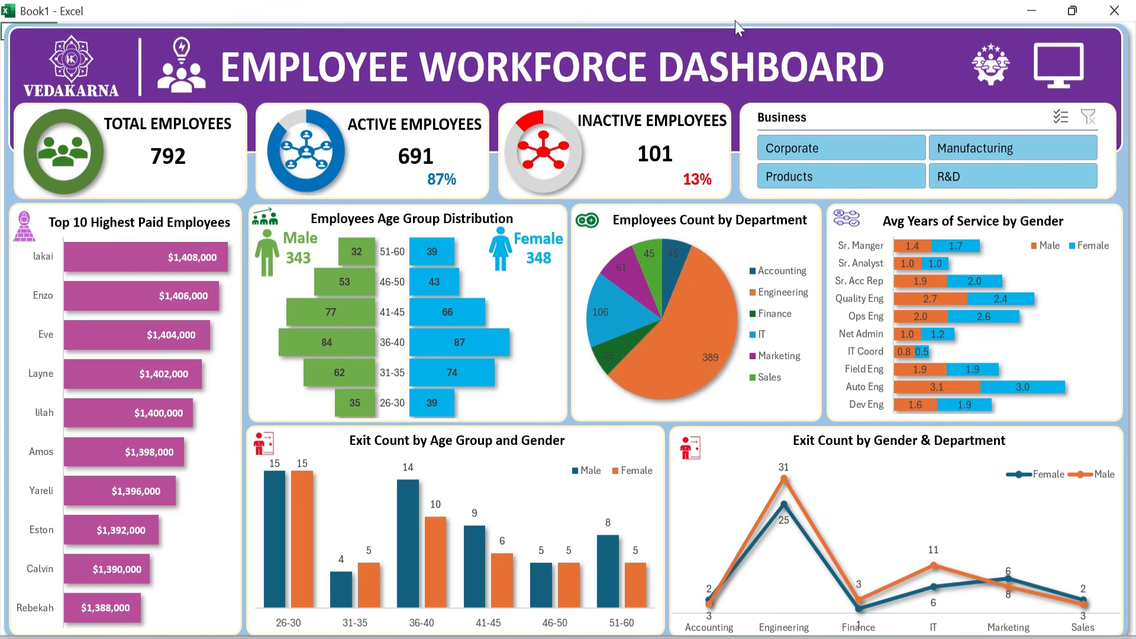
click(1057, 89)
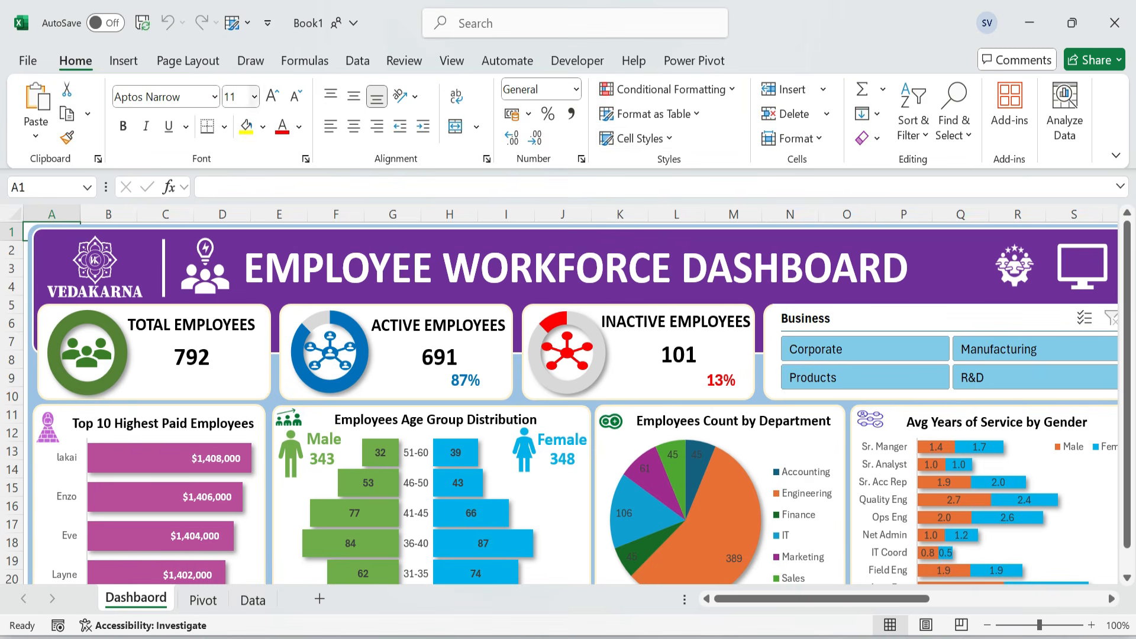
click(1086, 286)
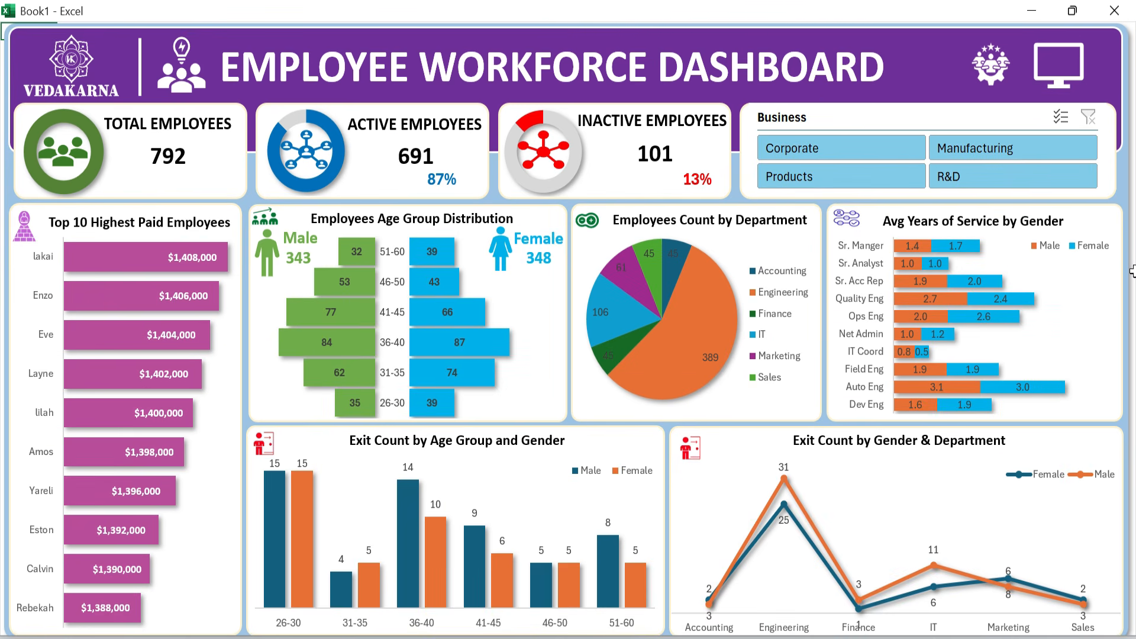
click(1060, 92)
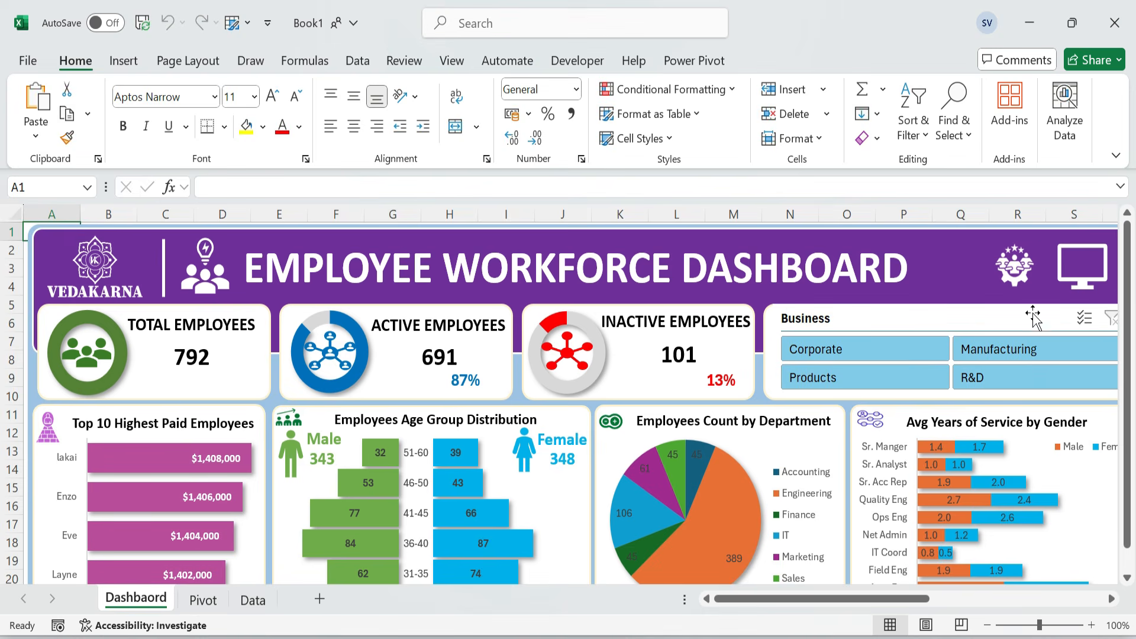
click(1014, 275)
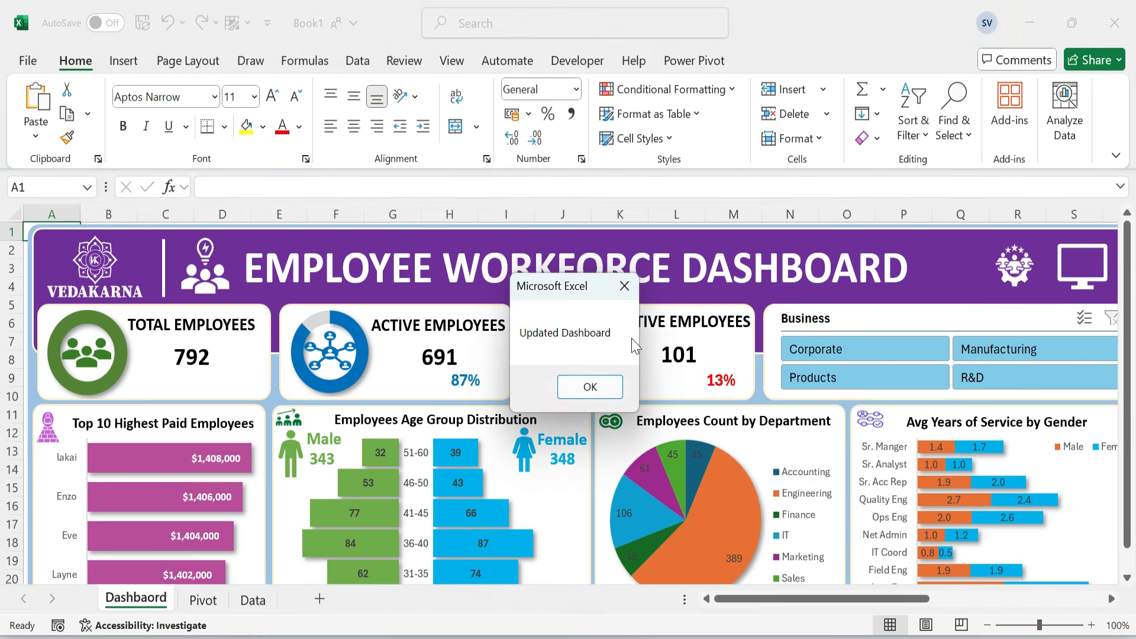
click(590, 387)
- In the full-screen view, filter the dashboard by Corporate, Manufacturing and Products in turn, clearing the Business slicer between selections
click(828, 148)
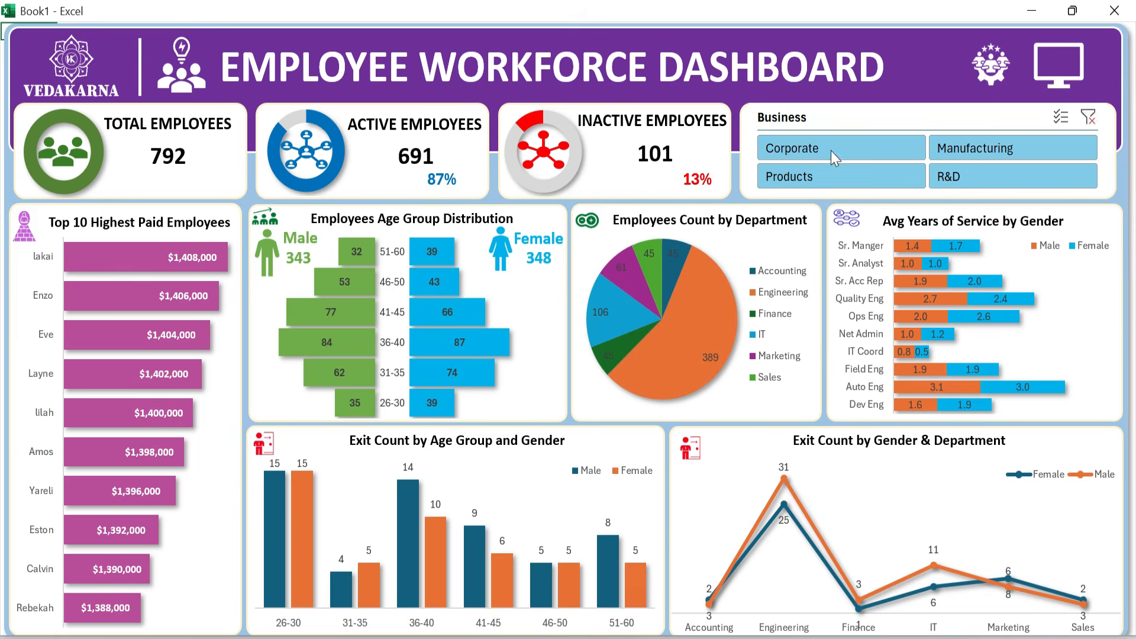
click(1091, 119)
click(988, 153)
click(1091, 119)
click(848, 182)
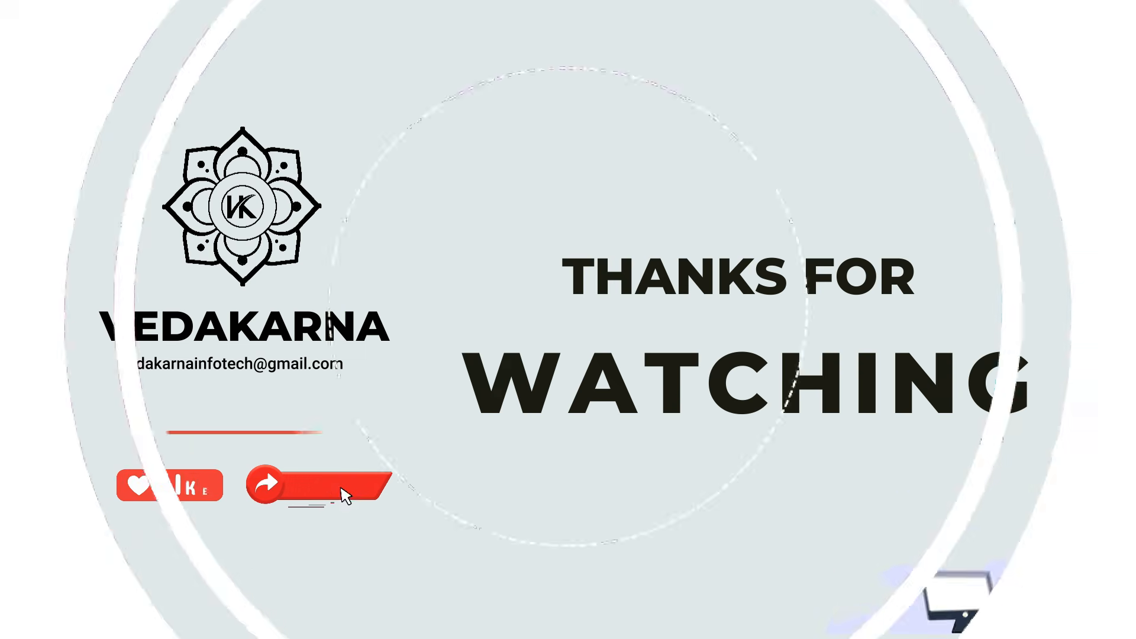